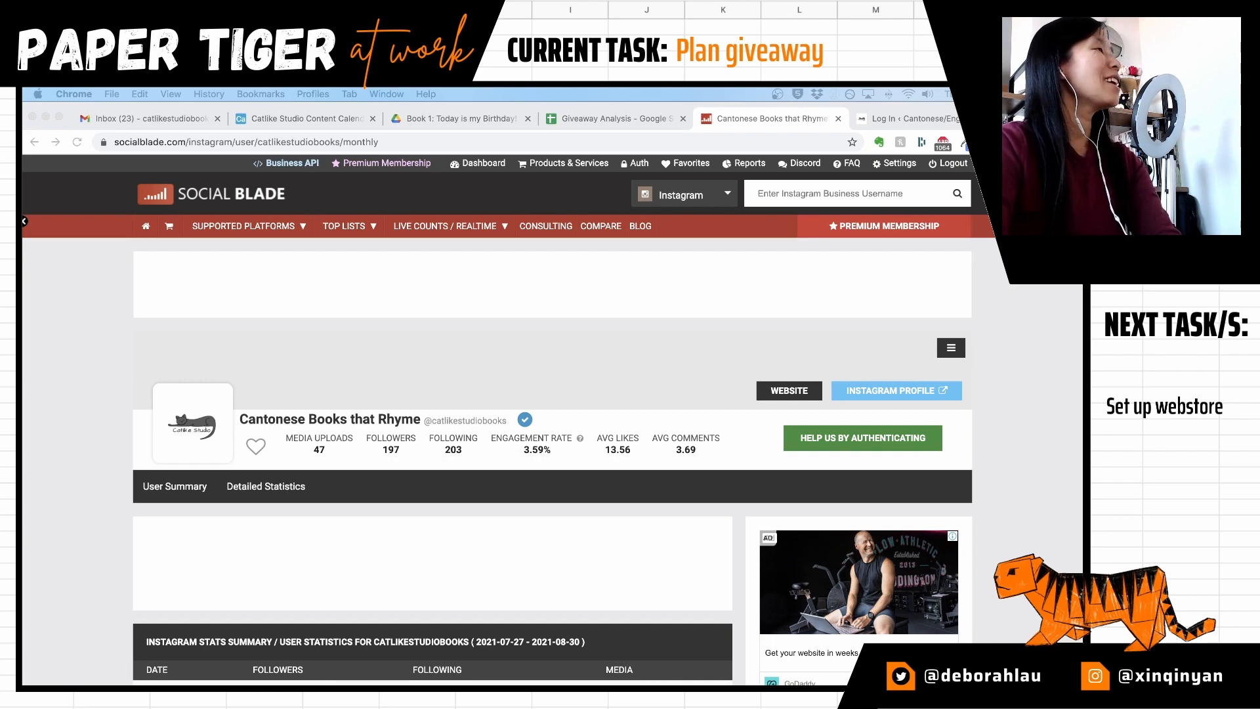
Switch from the Social Blade Instagram stats to the Catlike Studio WordPress login page.
left_click(932, 118)
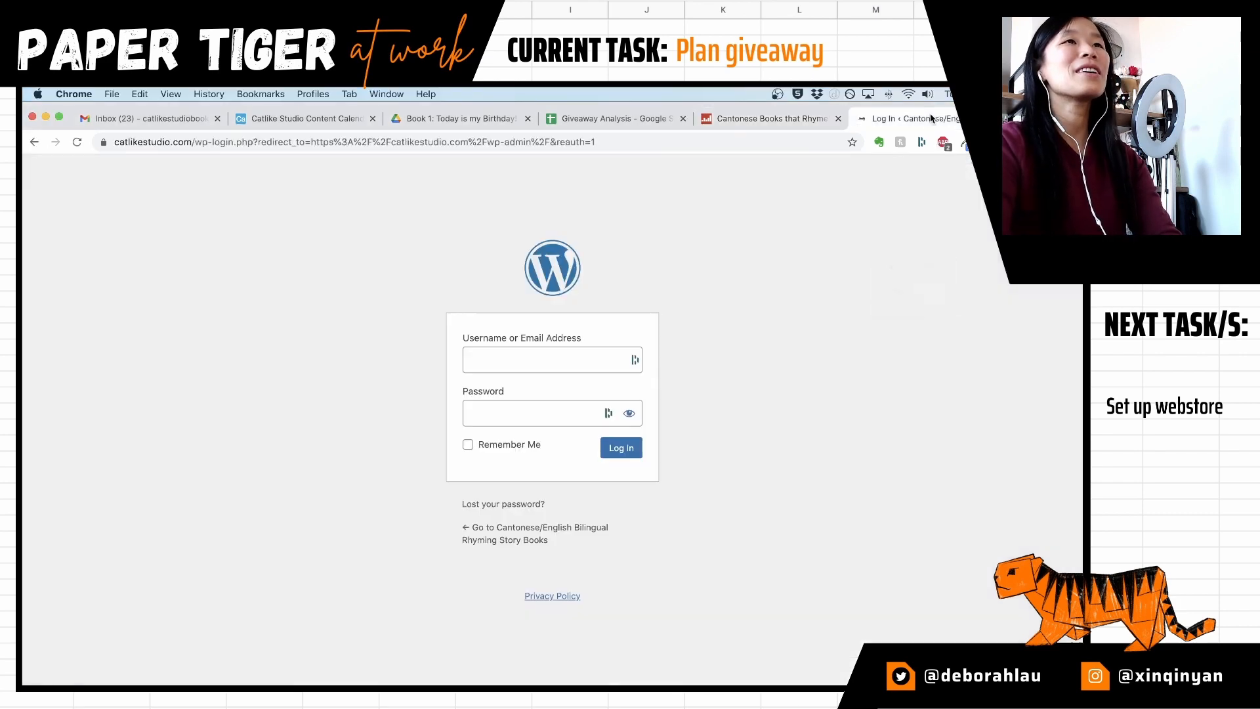
Log in to the WordPress admin with the saved account from the password manager.
left_click(888, 255)
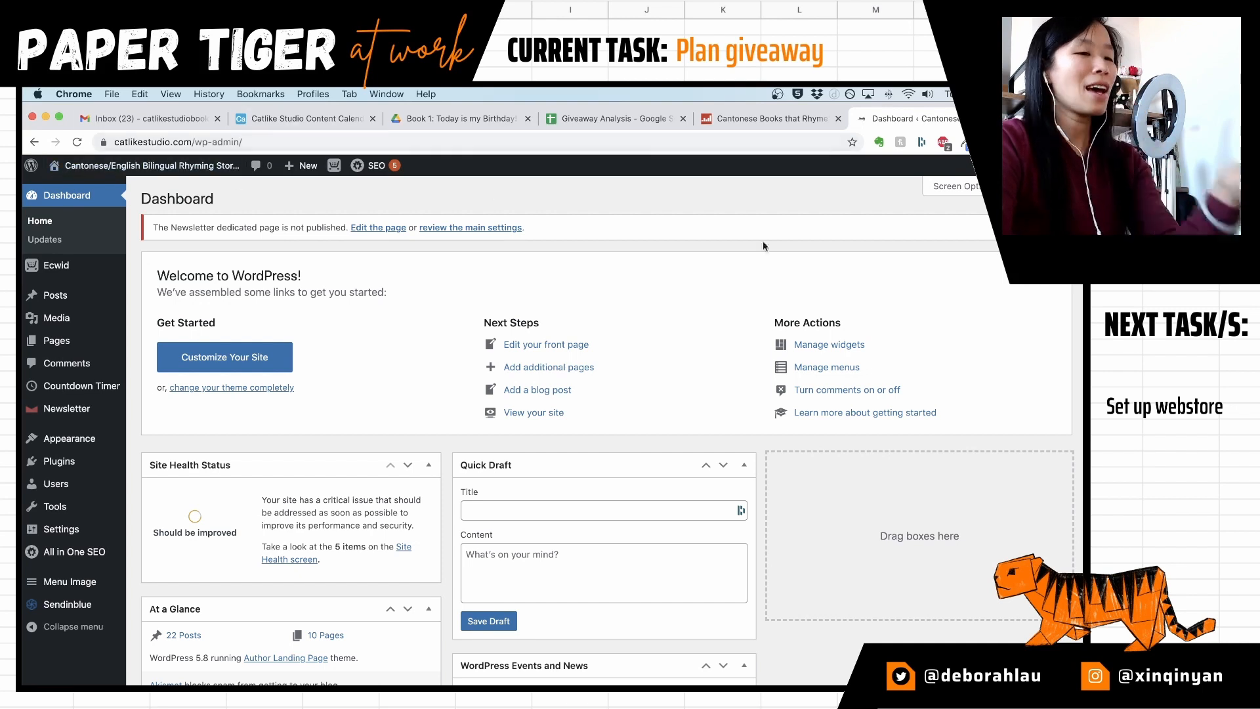
Open the live Catlike Studio site in a new tab via Visit Site in the admin bar.
mouse_move(211, 171)
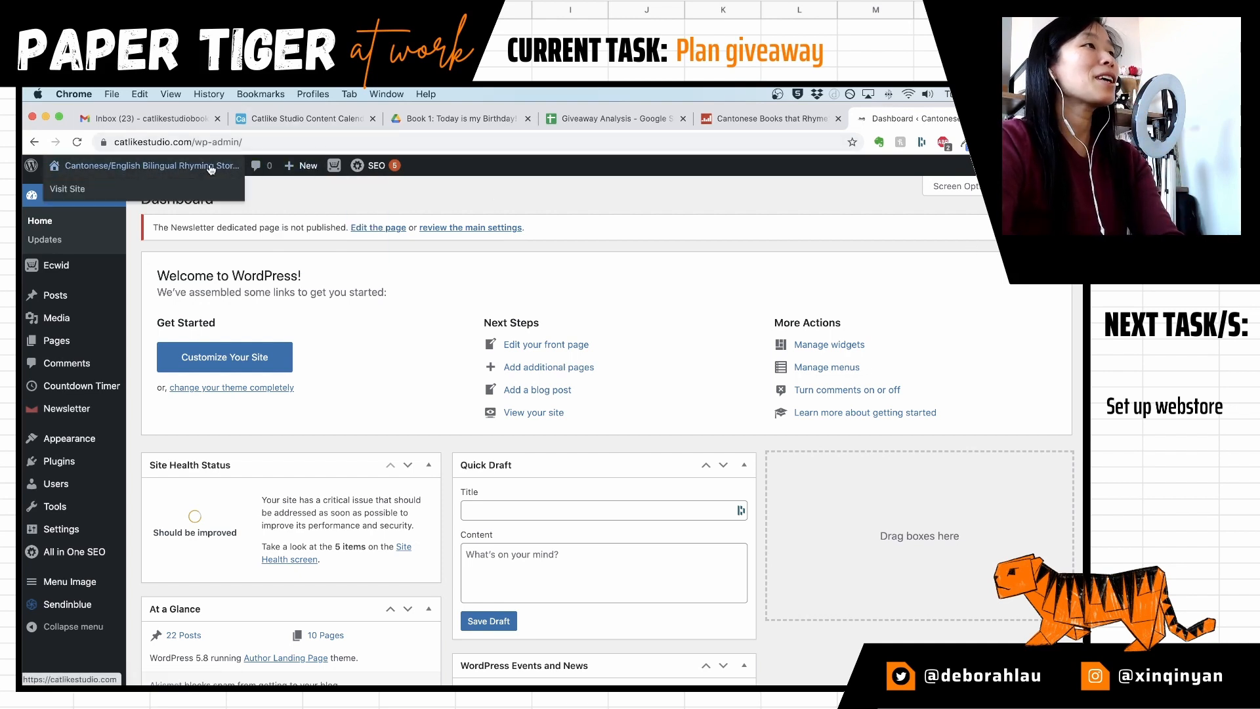
left_click(120, 191, "super")
left_click(938, 121)
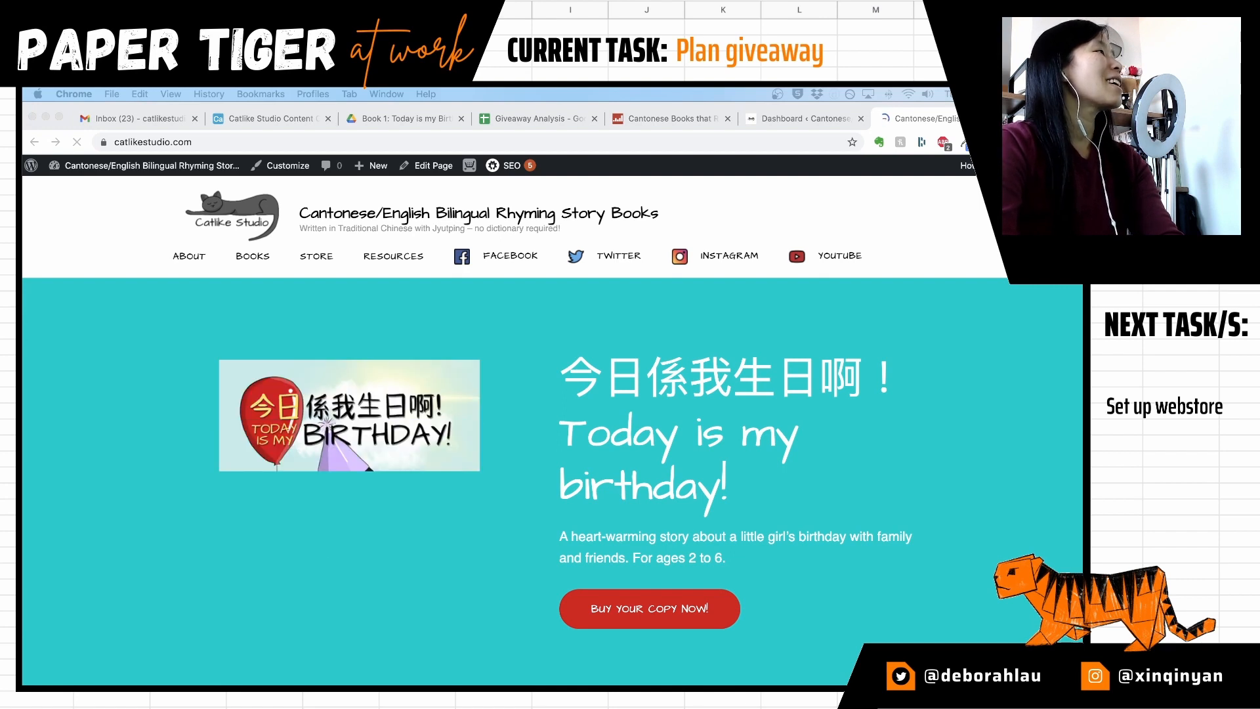
Note 'Setup e-store', then scroll the homepage to the birthday book cover and buy button.
type("Setup e")
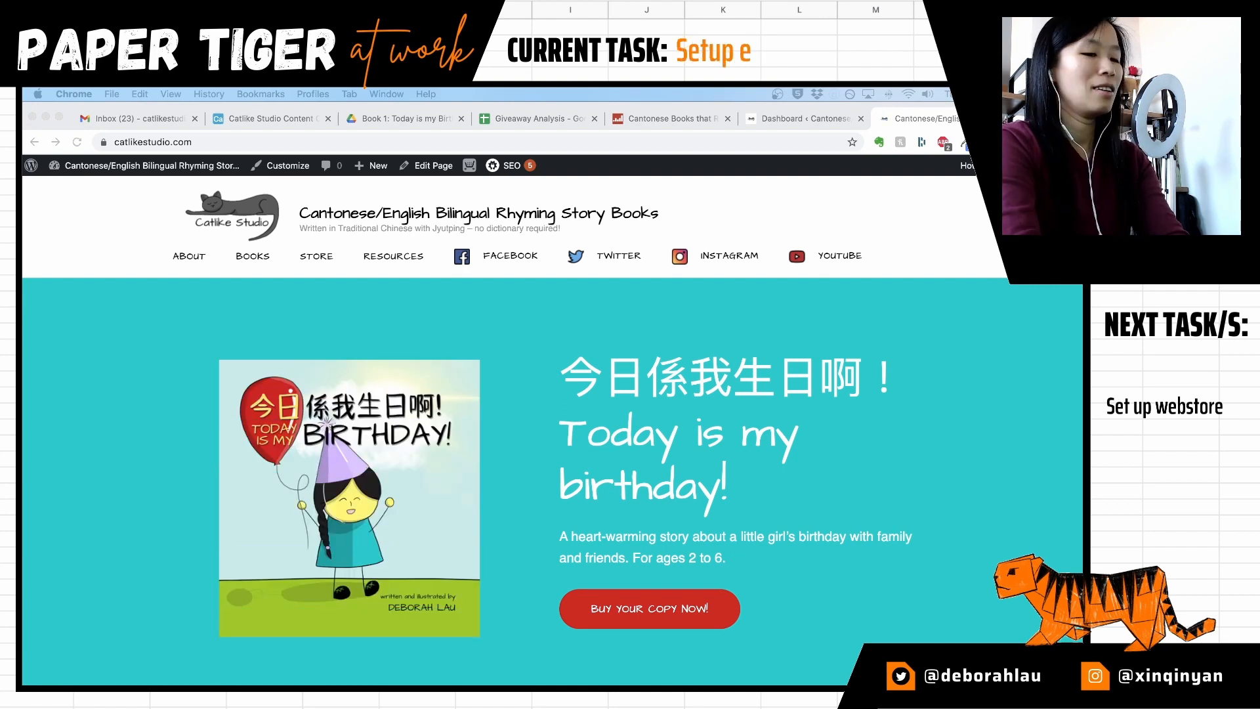
type("-store")
left_click(794, 338)
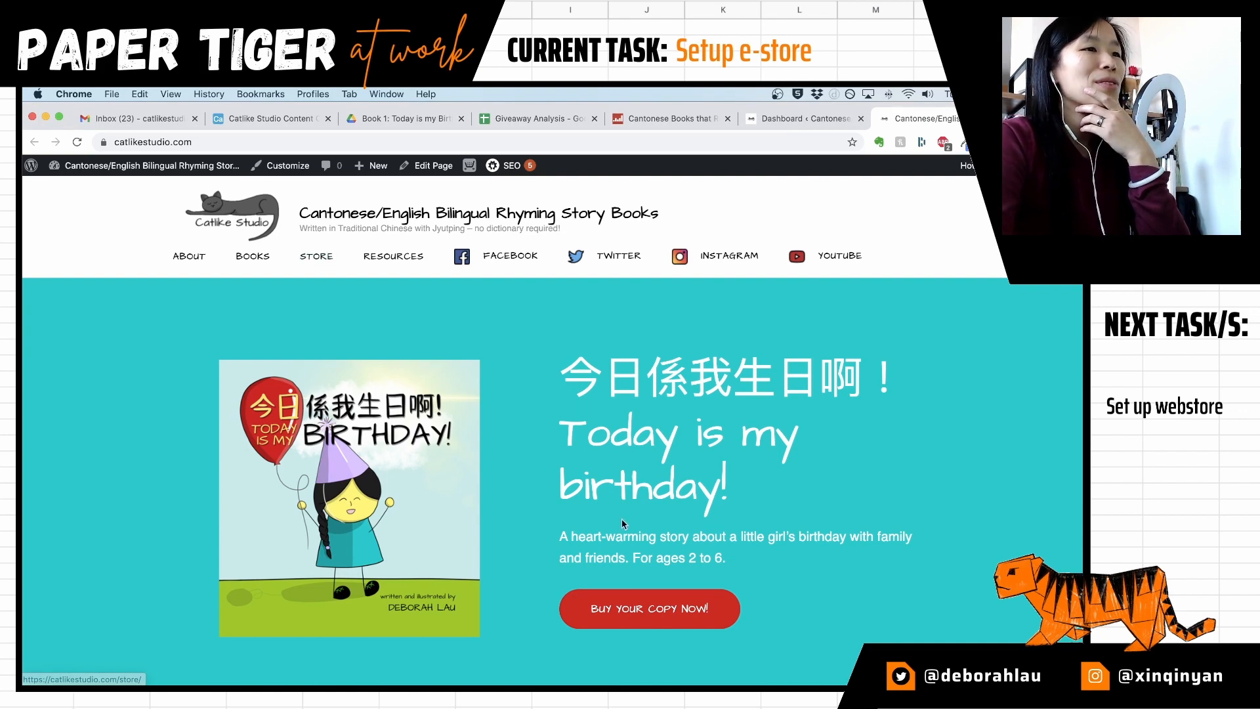
scroll(622, 519, "down", 4)
scroll(494, 431, "up", 2)
scroll(494, 432, "up", 2)
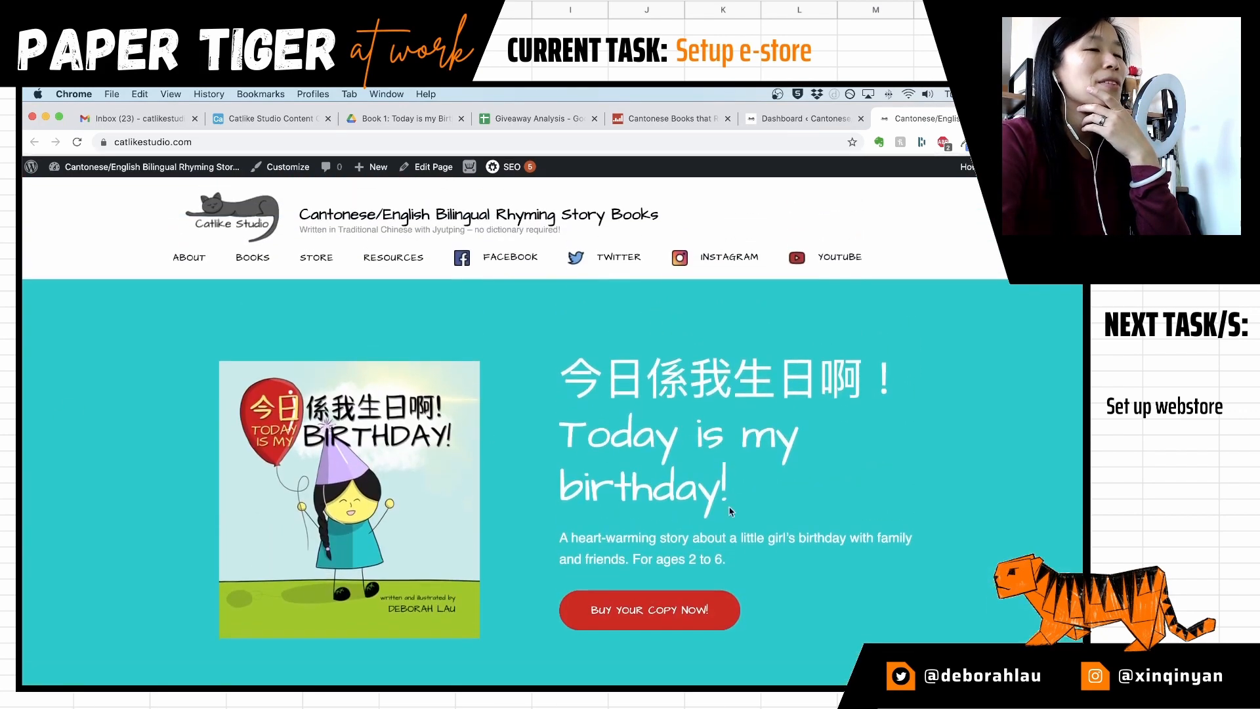
Open the 'Today is my birthday!' book page via Buy Your Copy Now and read through it, including the back-cover text.
left_click(682, 618)
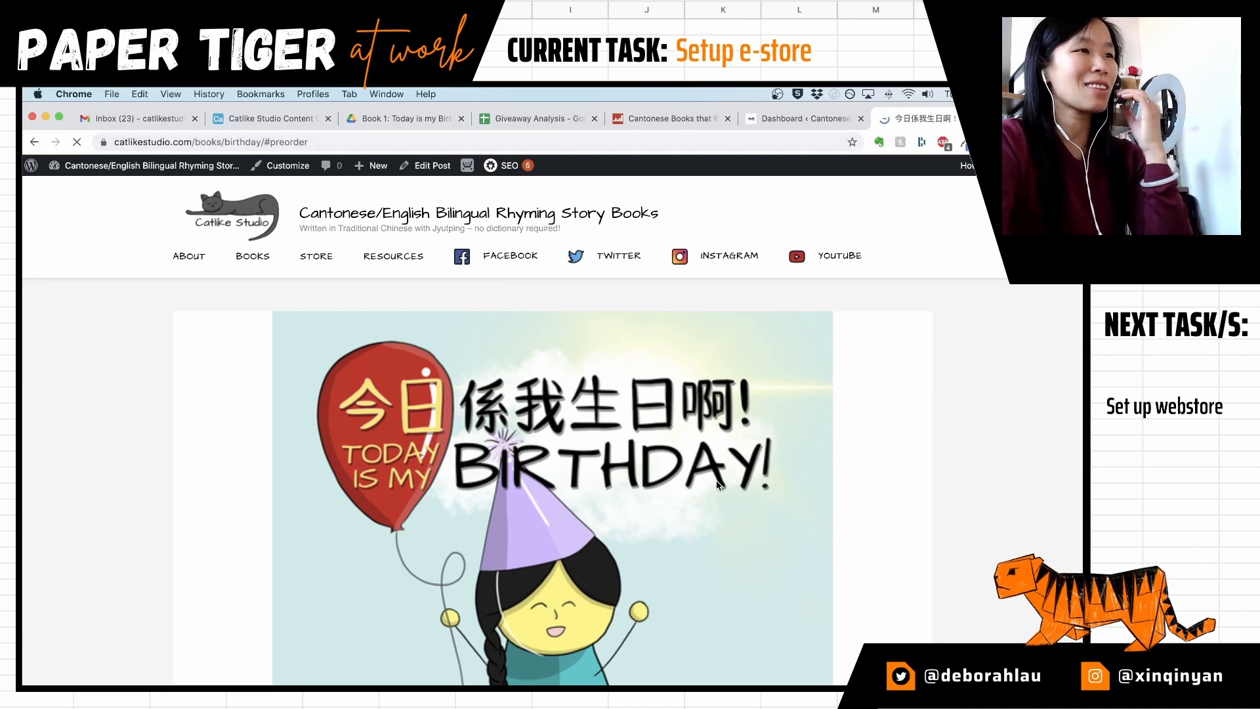
scroll(717, 483, "down", 5)
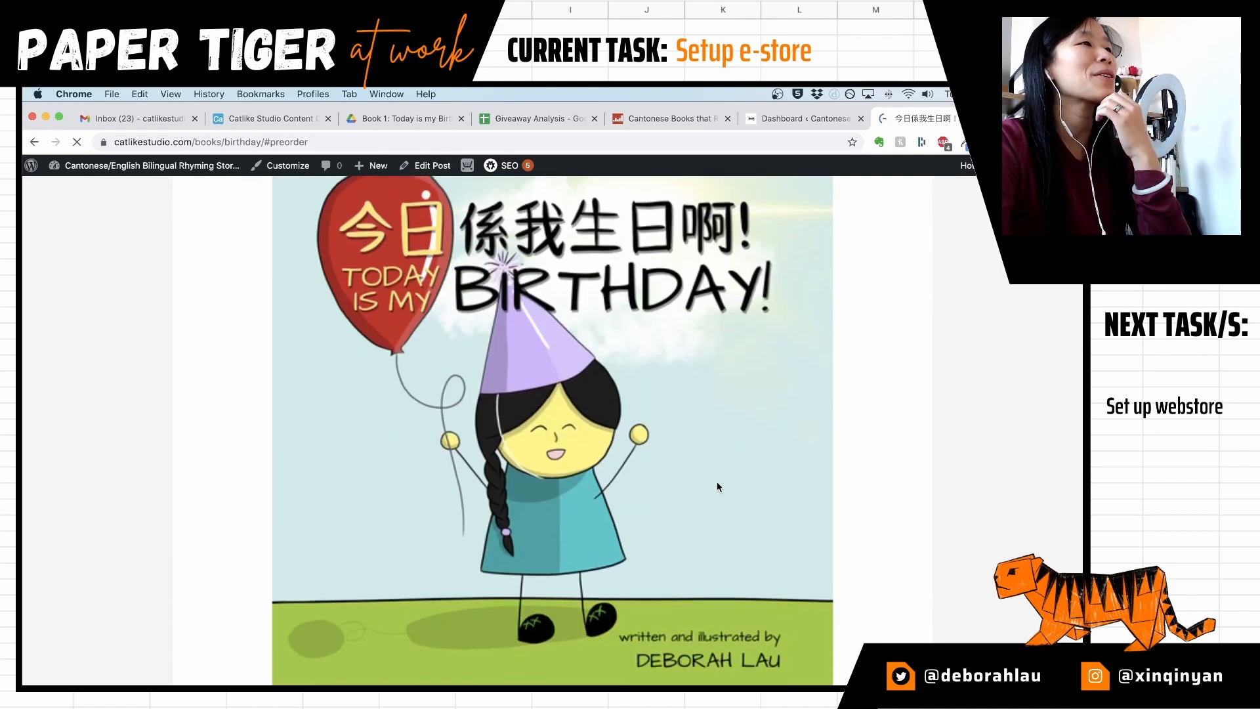
scroll(718, 482, "down", 3)
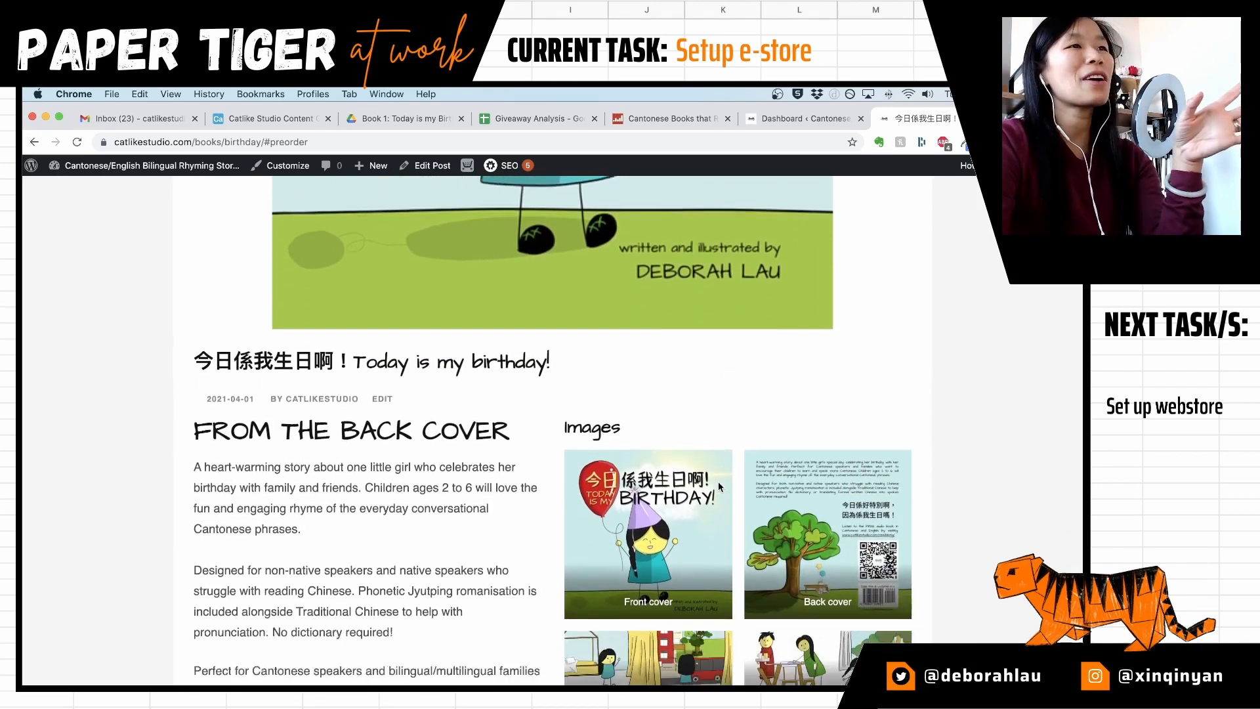
scroll(721, 486, "down", 1)
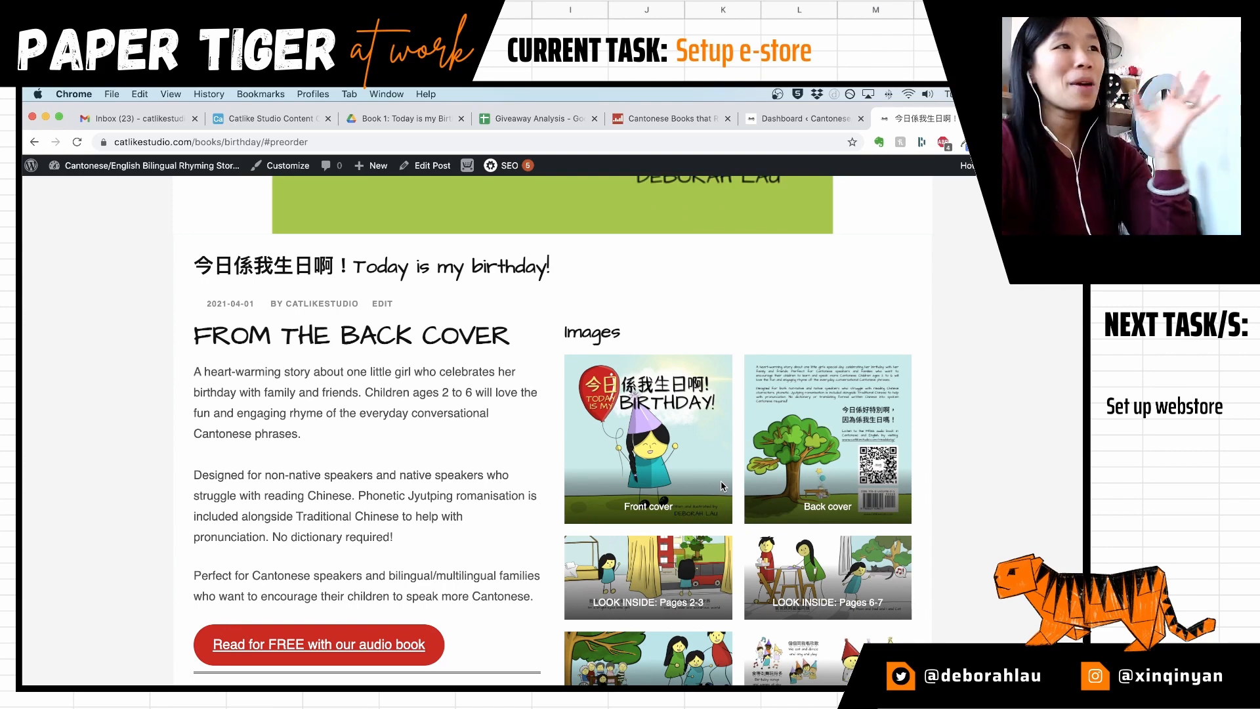
scroll(721, 486, "down", 1)
scroll(727, 484, "down", 1)
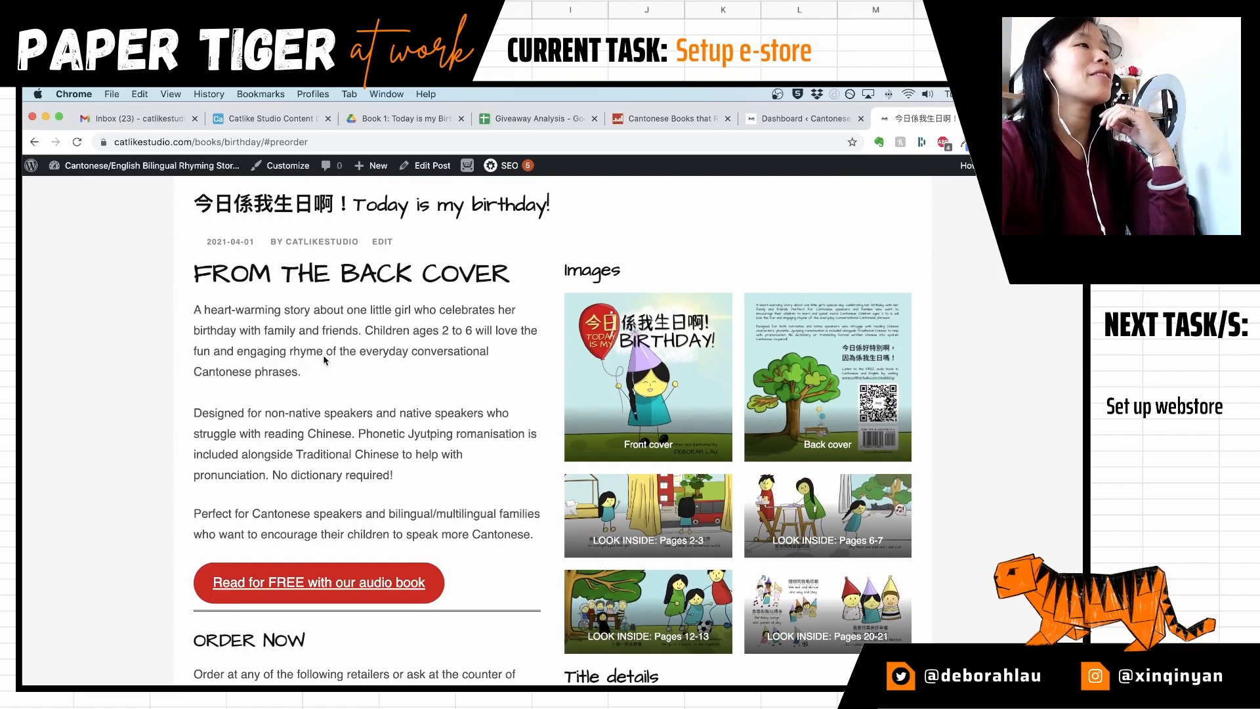
left_click_drag(194, 308, 545, 534)
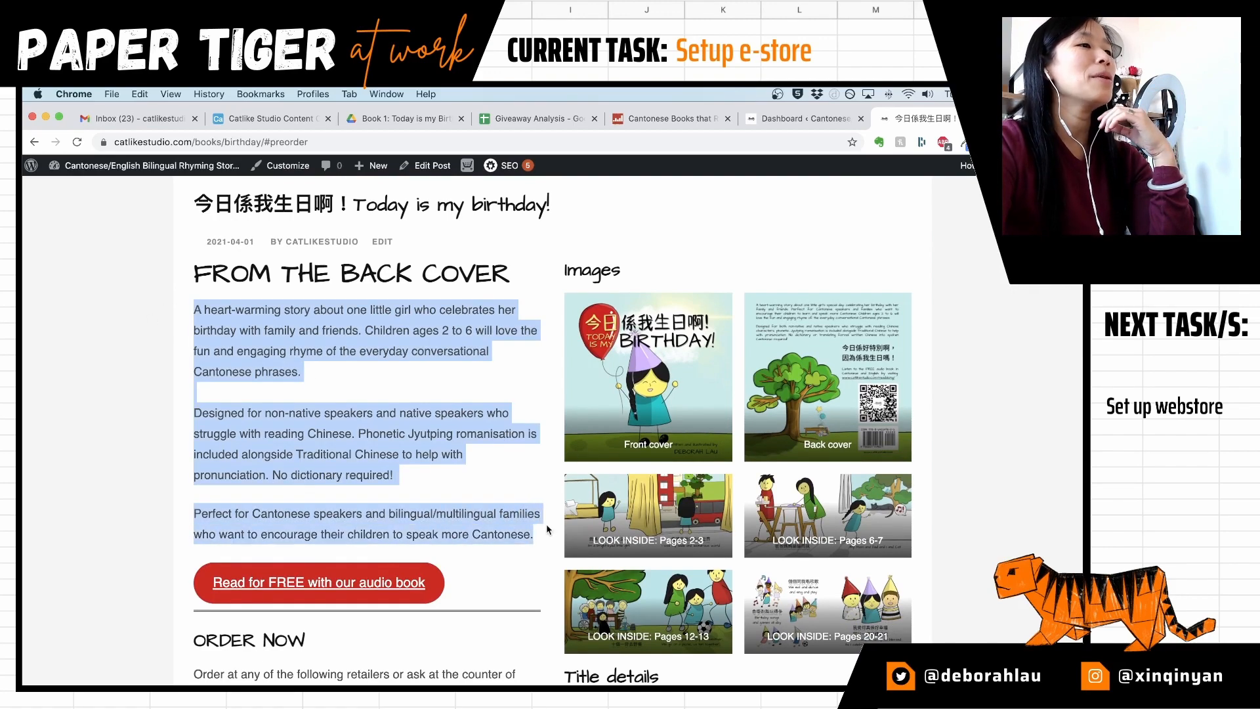
scroll(545, 519, "up", 5)
scroll(299, 335, "down", 6)
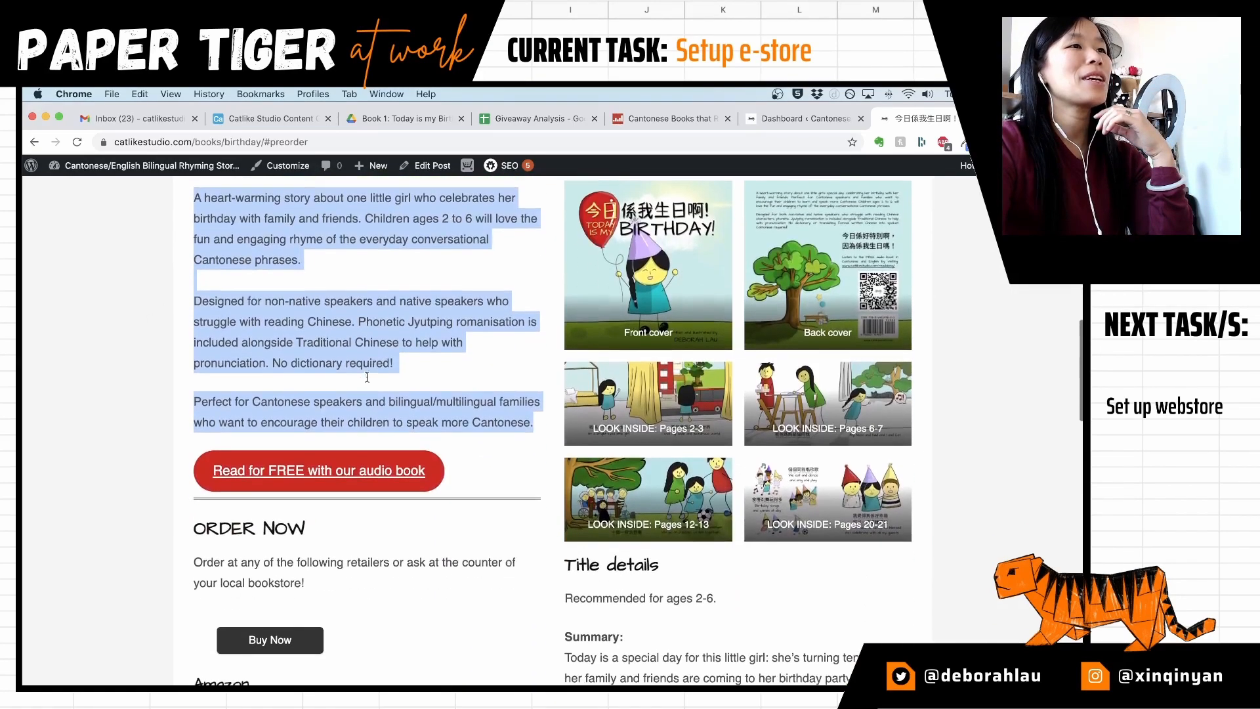
scroll(298, 335, "up", 1)
left_click(966, 355)
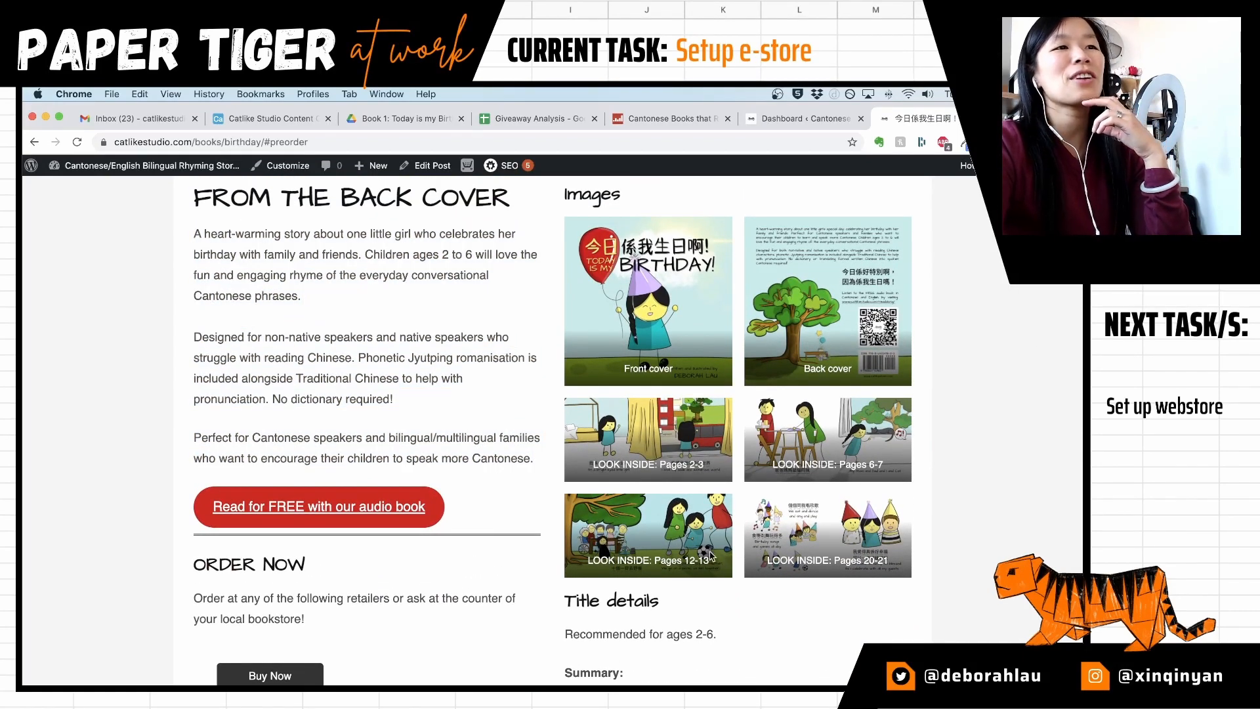
Jump to the YouTube read-along video via 'Read for FREE with our audio book'.
scroll(722, 549, "down", 4)
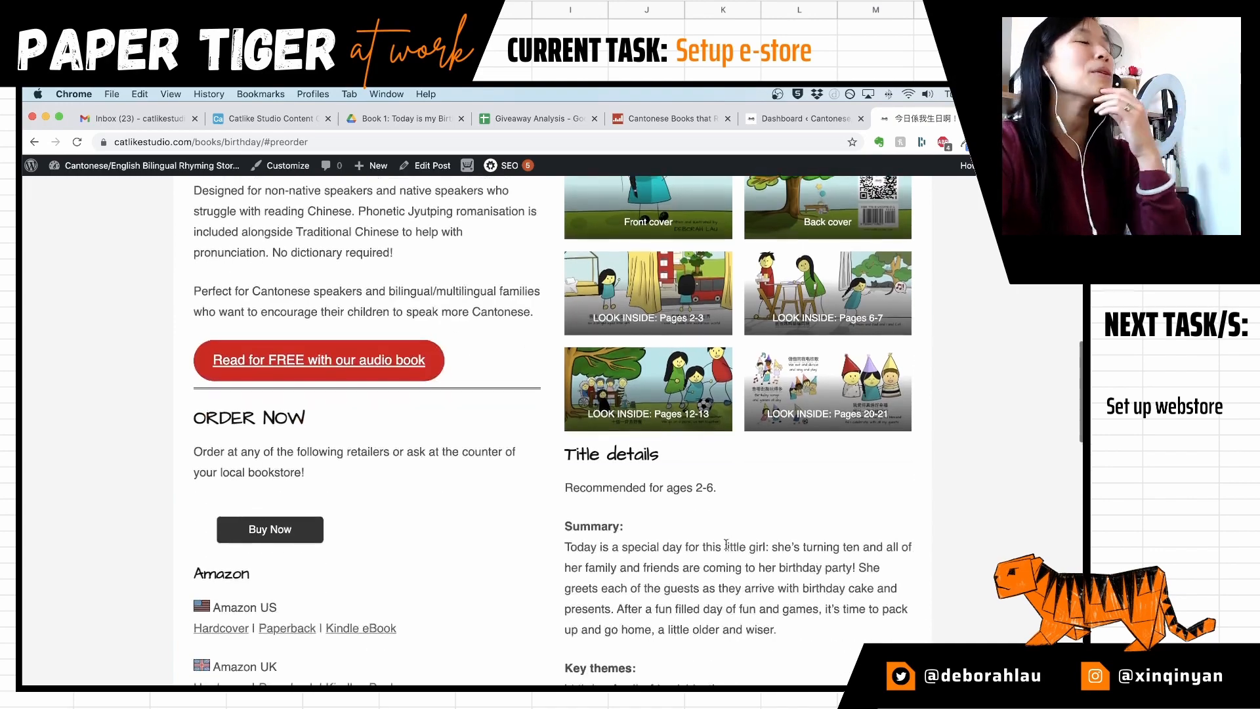
scroll(729, 545, "up", 1)
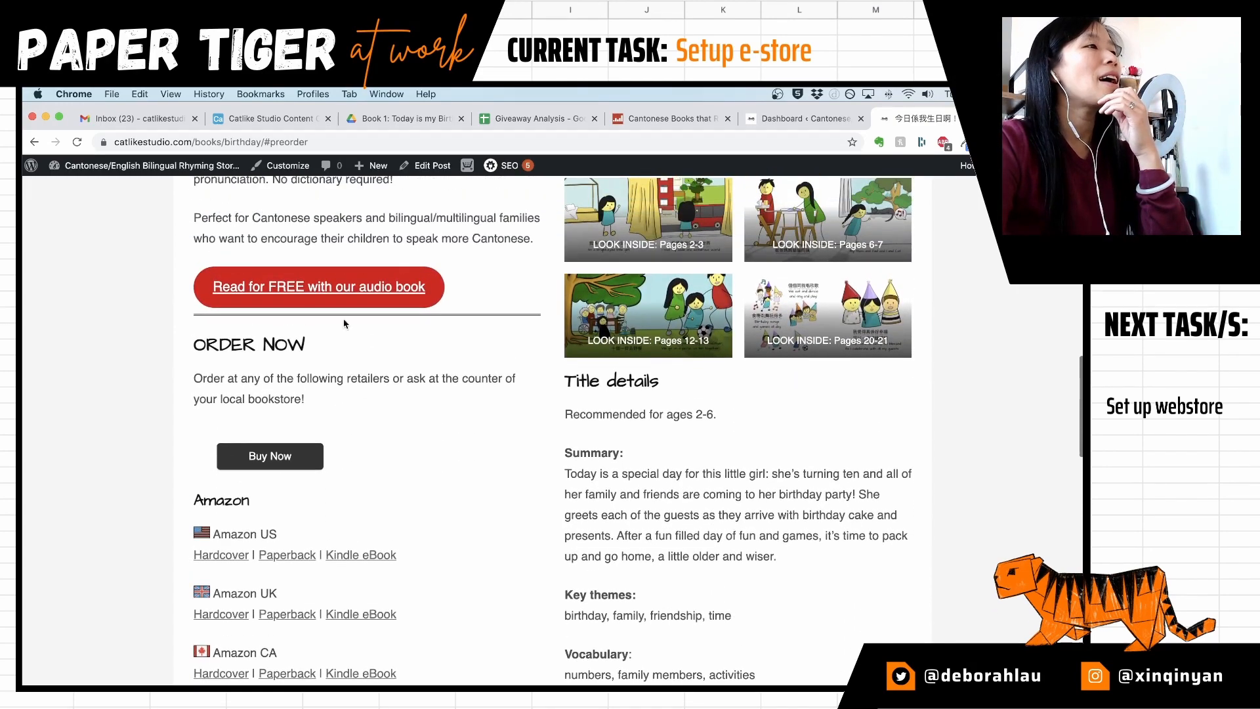
left_click(296, 297)
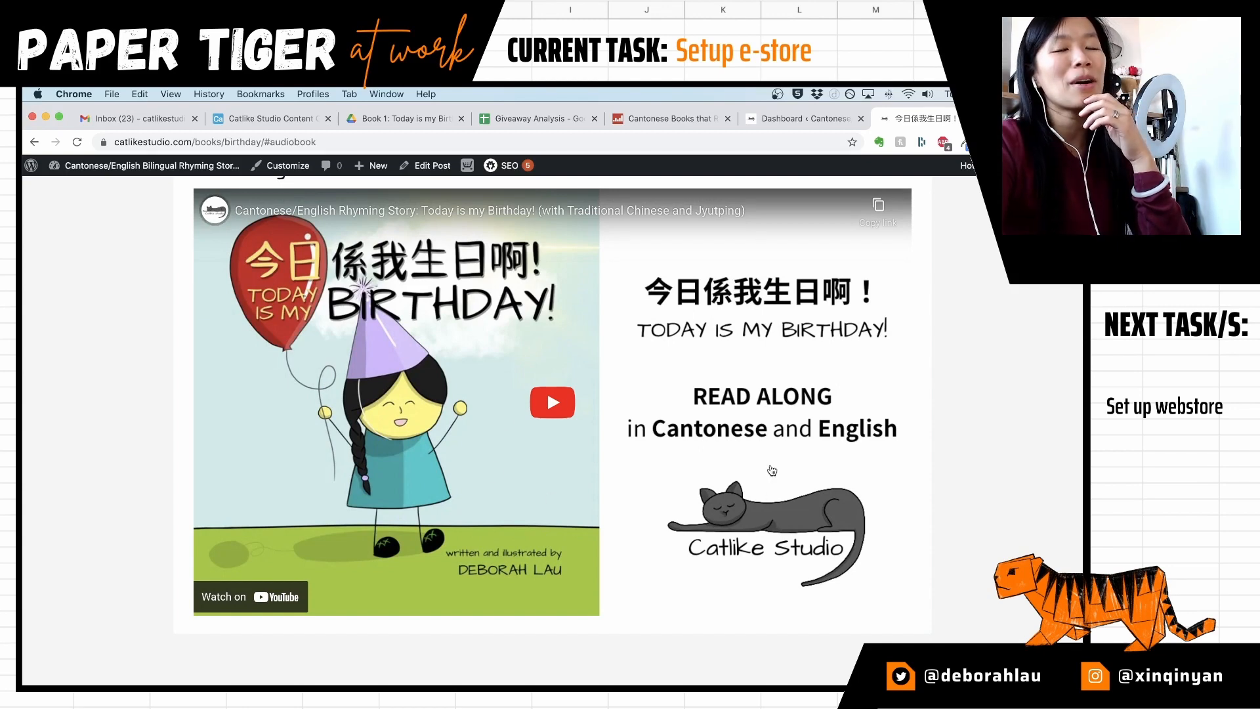
scroll(747, 458, "up", 6)
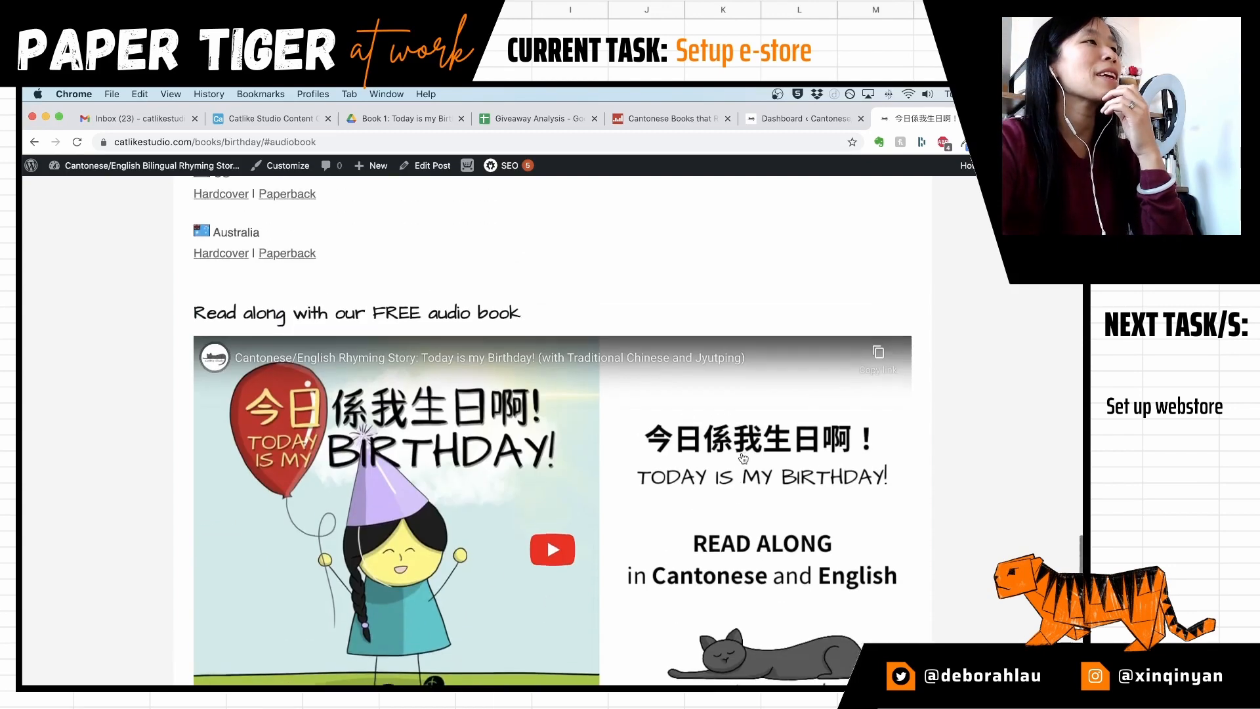
scroll(746, 457, "down", 6)
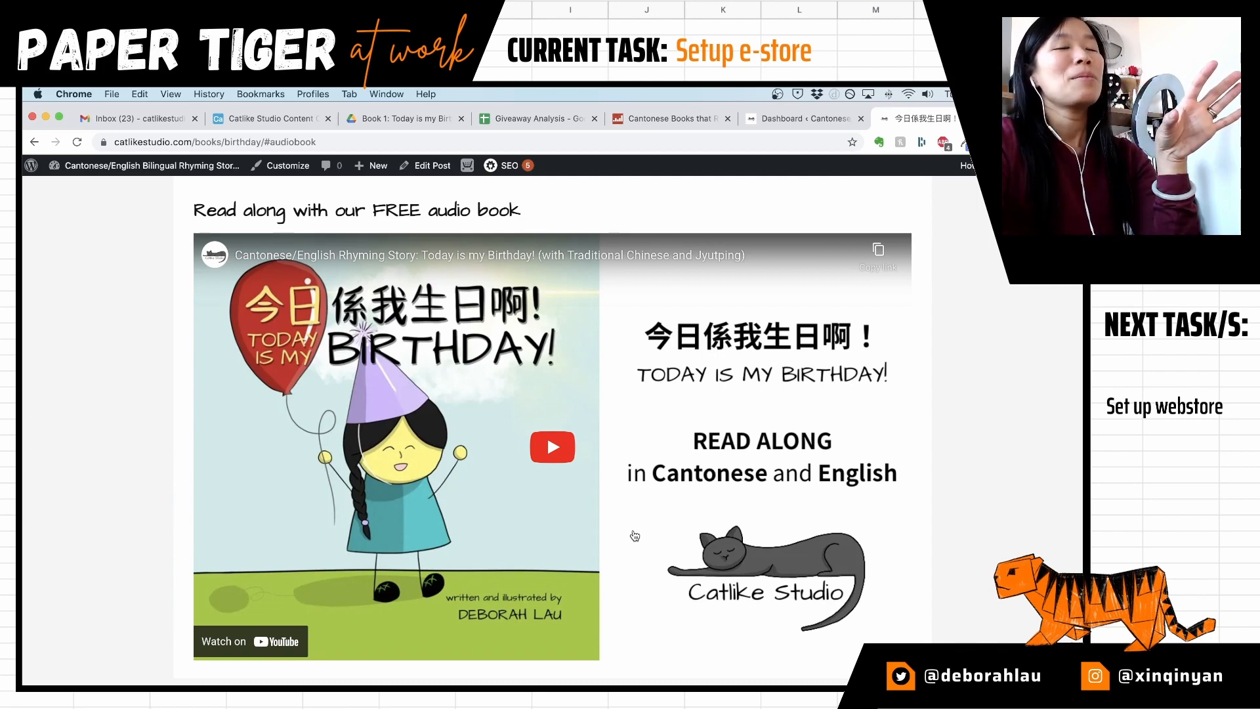
scroll(635, 535, "up", 6)
scroll(636, 532, "up", 7)
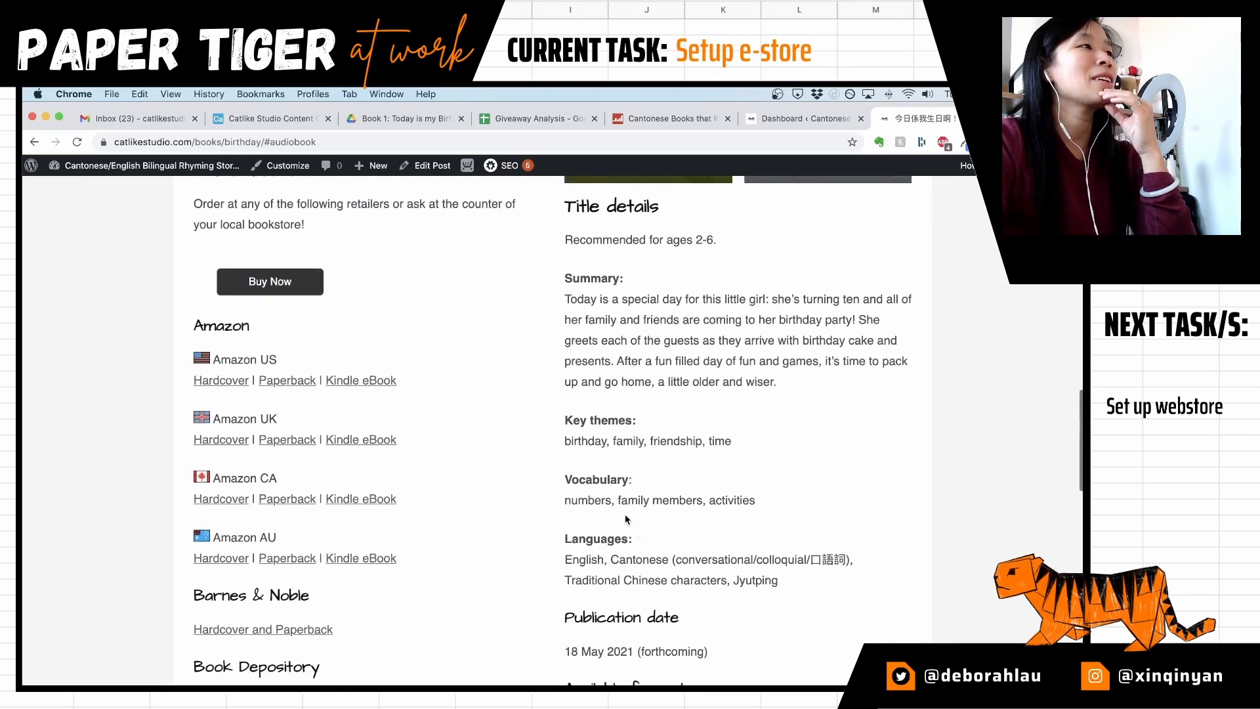
scroll(625, 514, "up", 2)
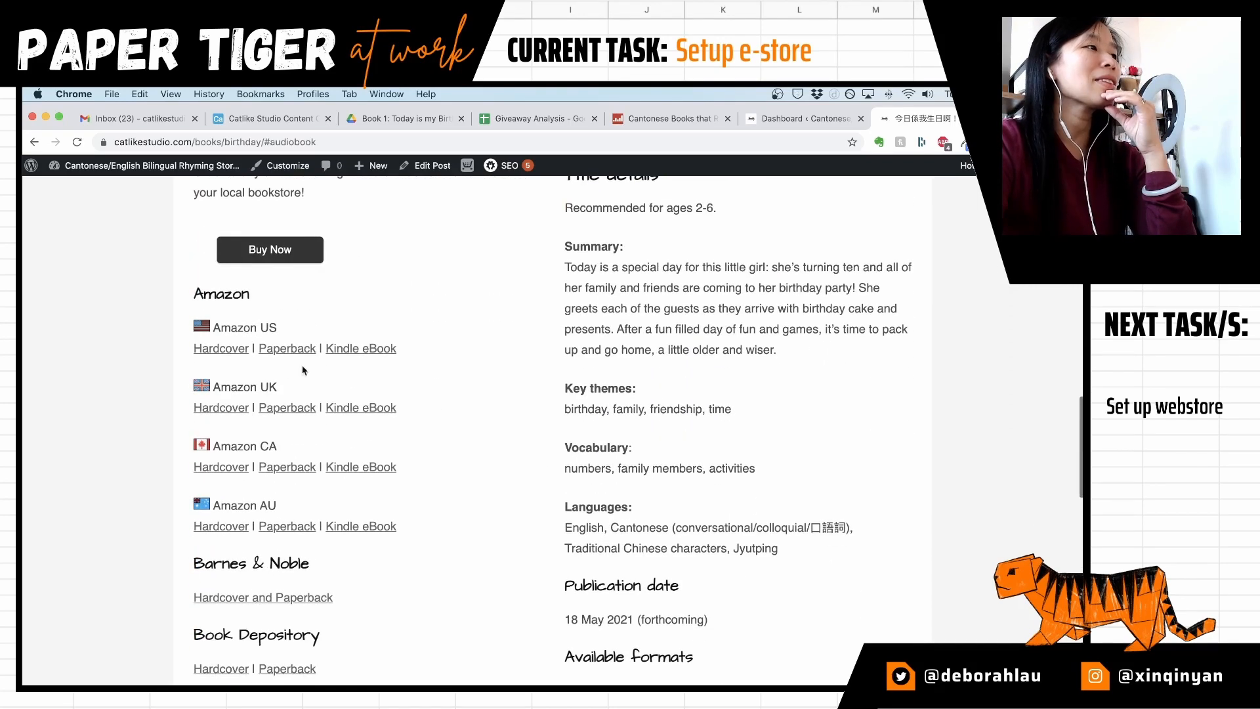
scroll(411, 569, "down", 3)
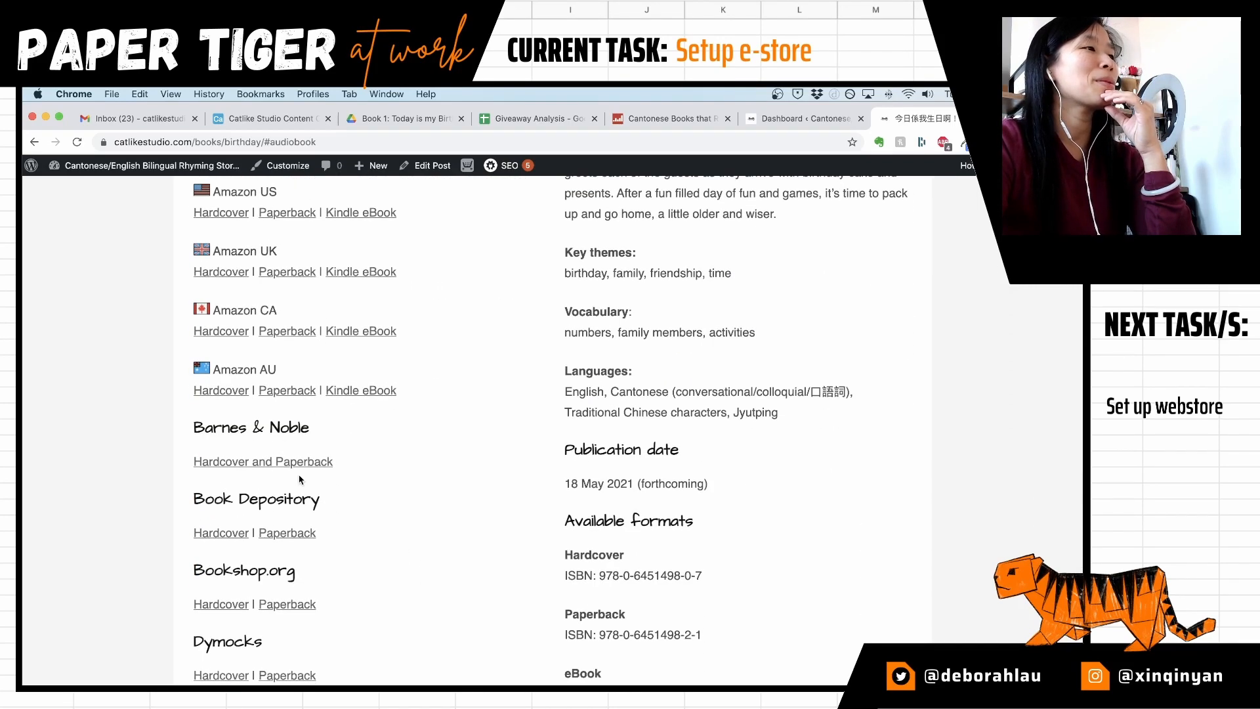
scroll(336, 487, "down", 3)
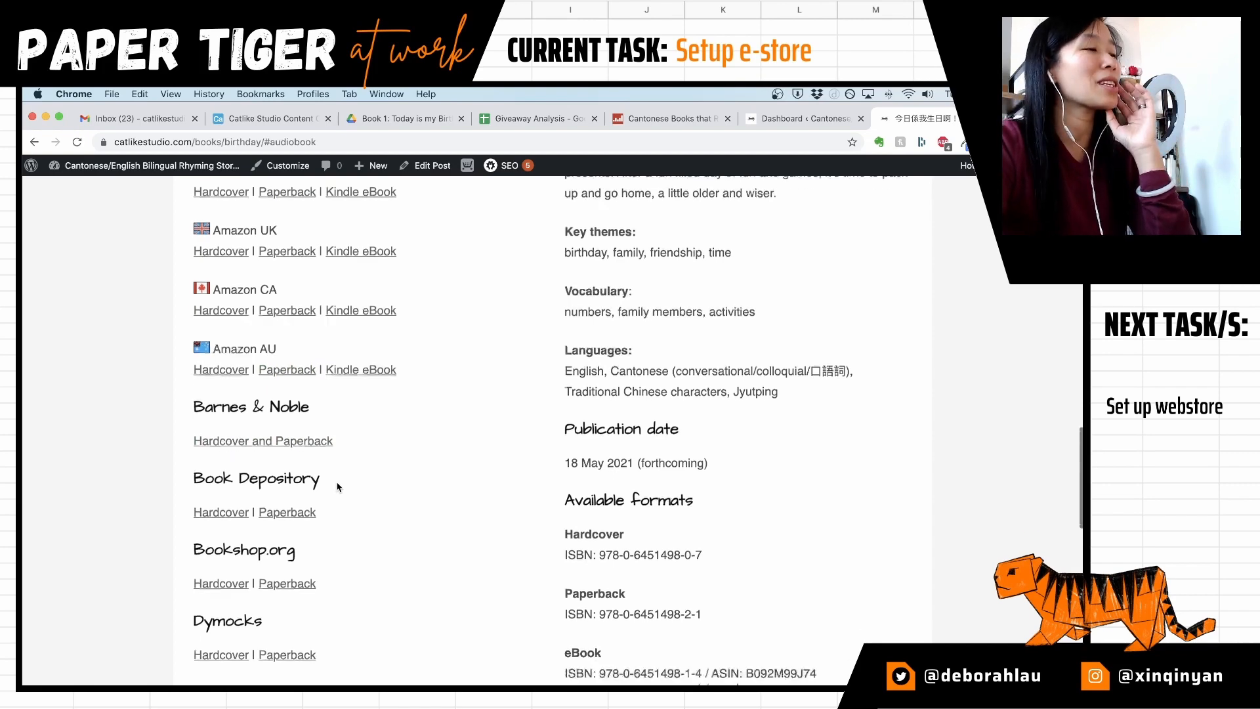
scroll(337, 486, "up", 5)
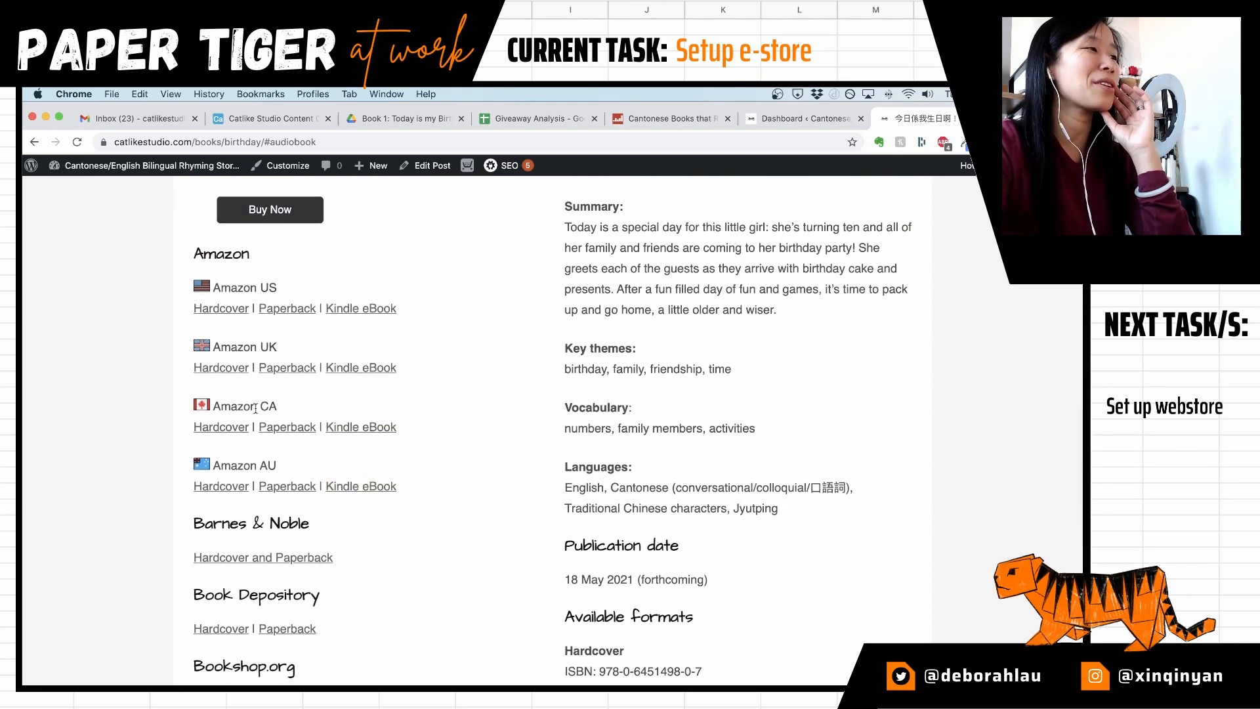
scroll(228, 437, "down", 4)
scroll(308, 426, "down", 3)
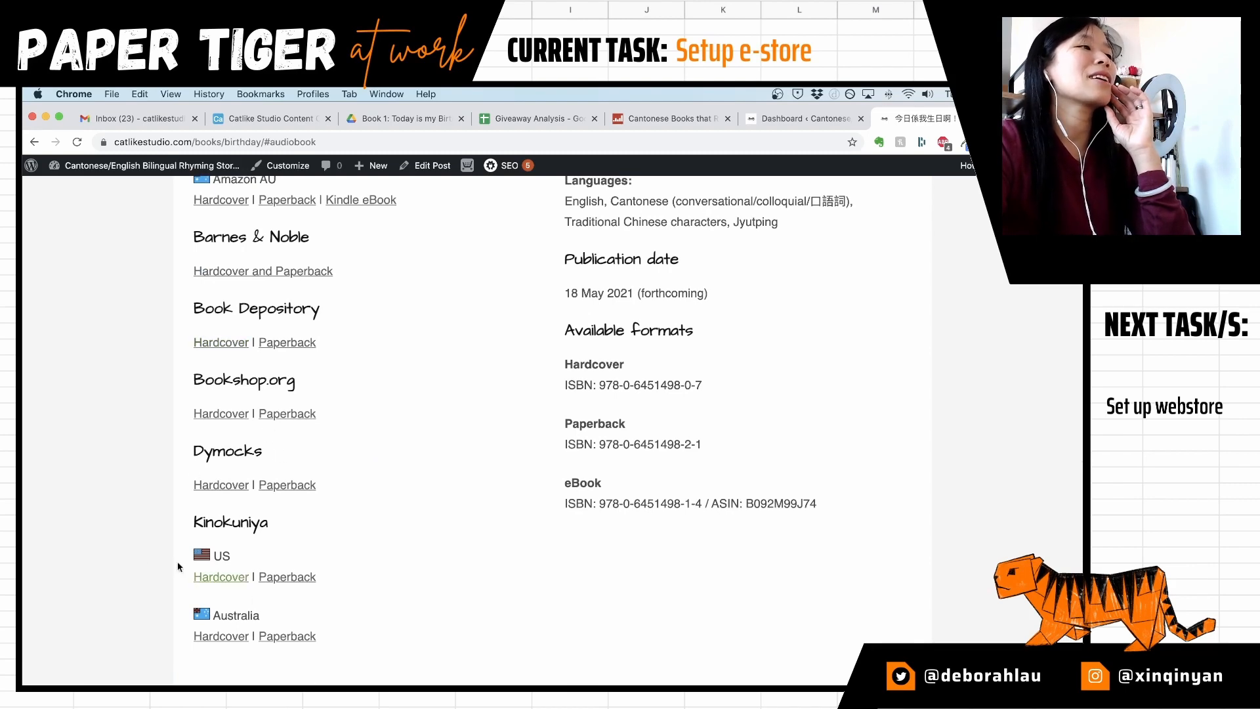
scroll(420, 553, "down", 3)
scroll(354, 542, "up", 15)
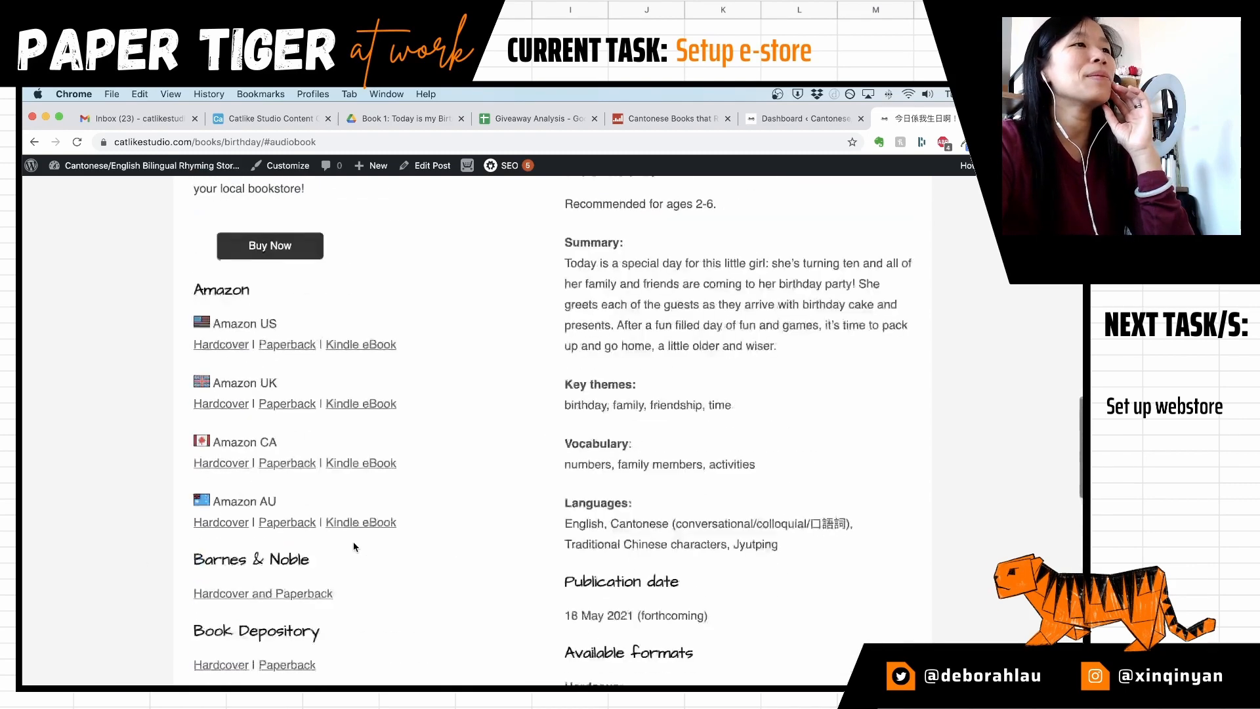
scroll(359, 544, "up", 1)
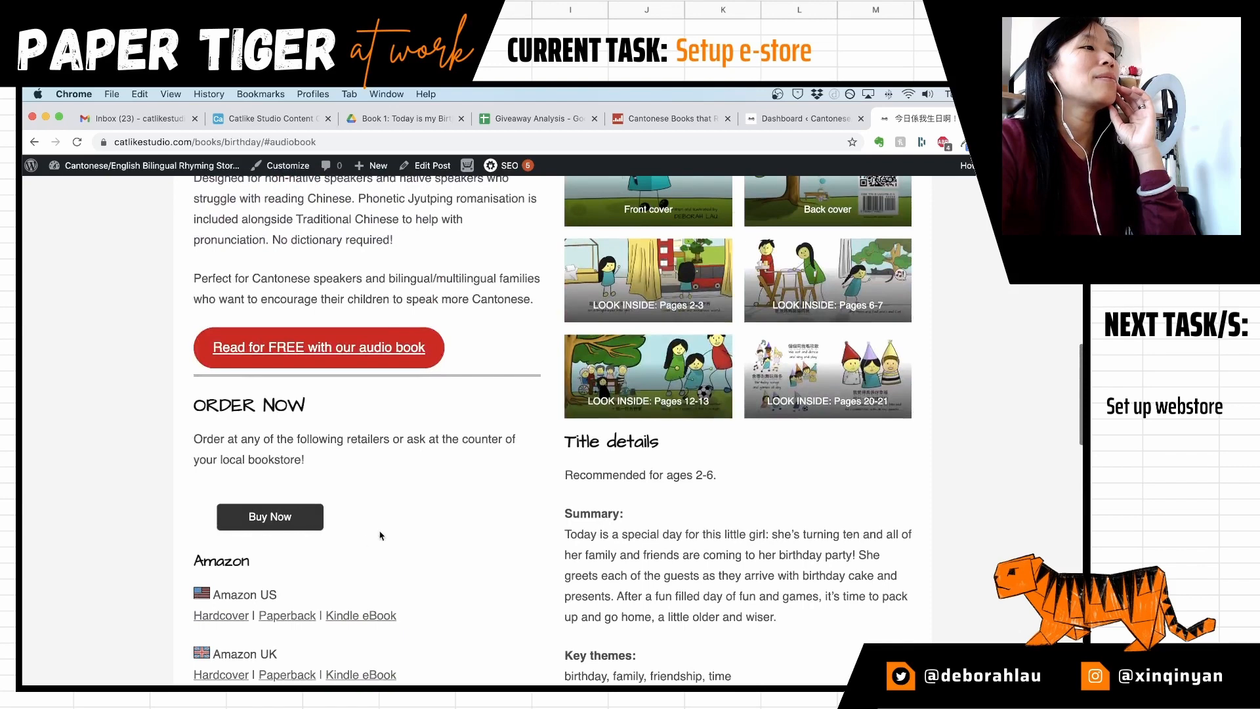
Open the Today is my Birthday! (EBOOK) product page and view its back and front covers.
left_click(278, 522)
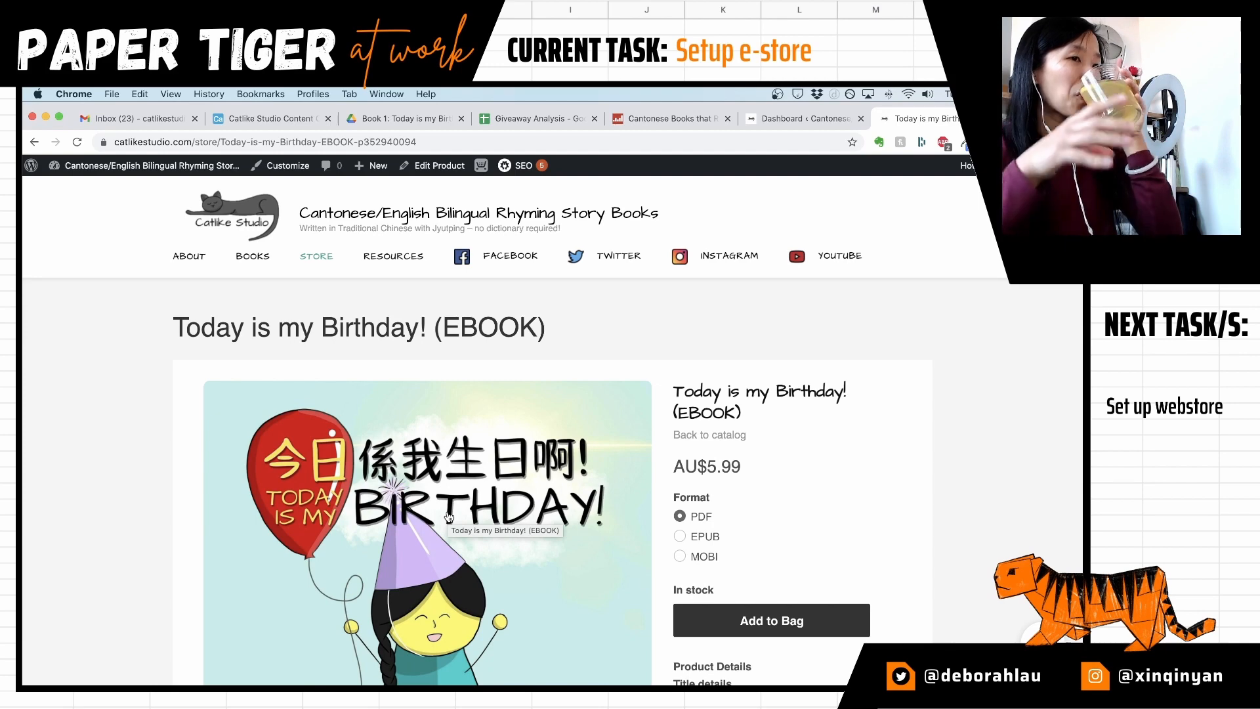
scroll(449, 517, "down", 3)
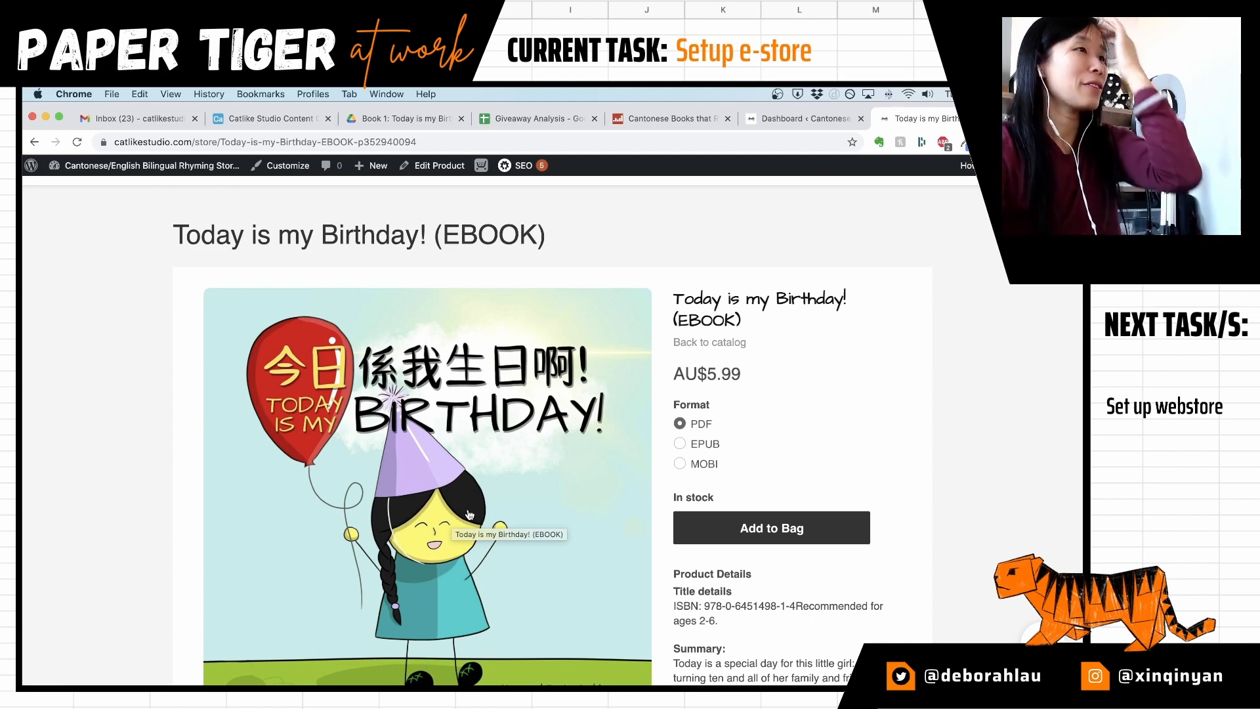
scroll(470, 514, "down", 4)
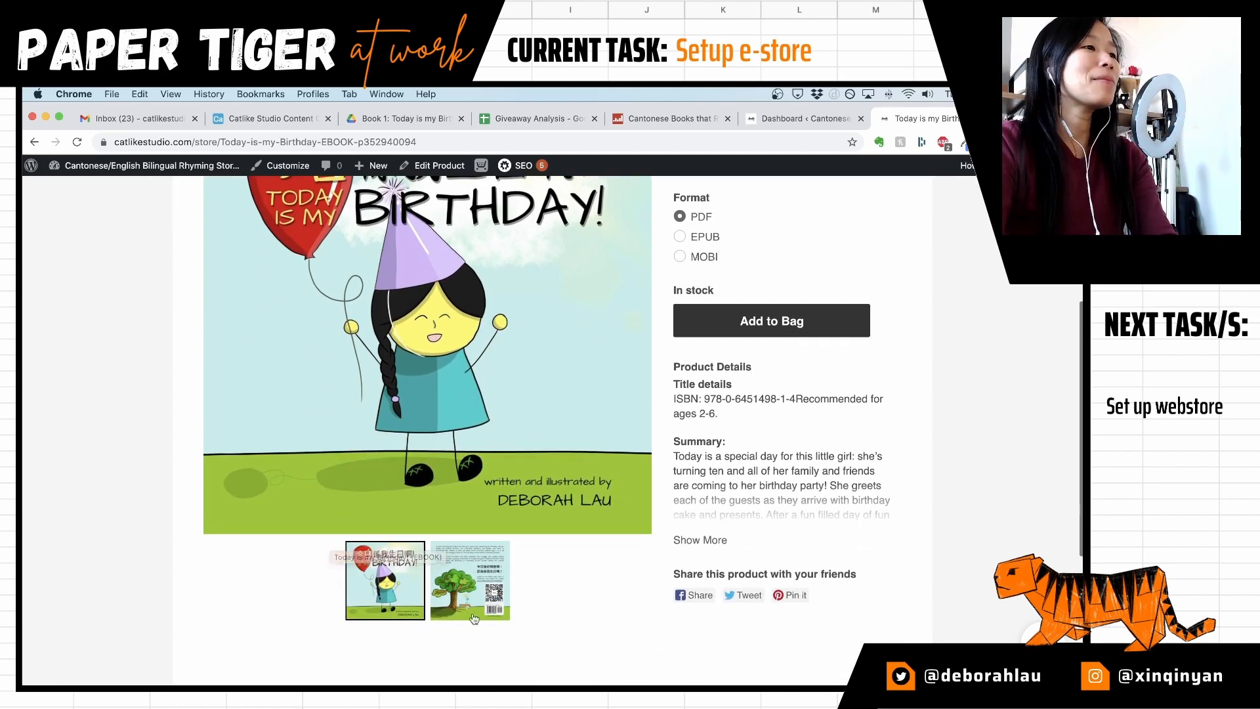
left_click(466, 599)
scroll(457, 611, "up", 3)
scroll(446, 624, "down", 2)
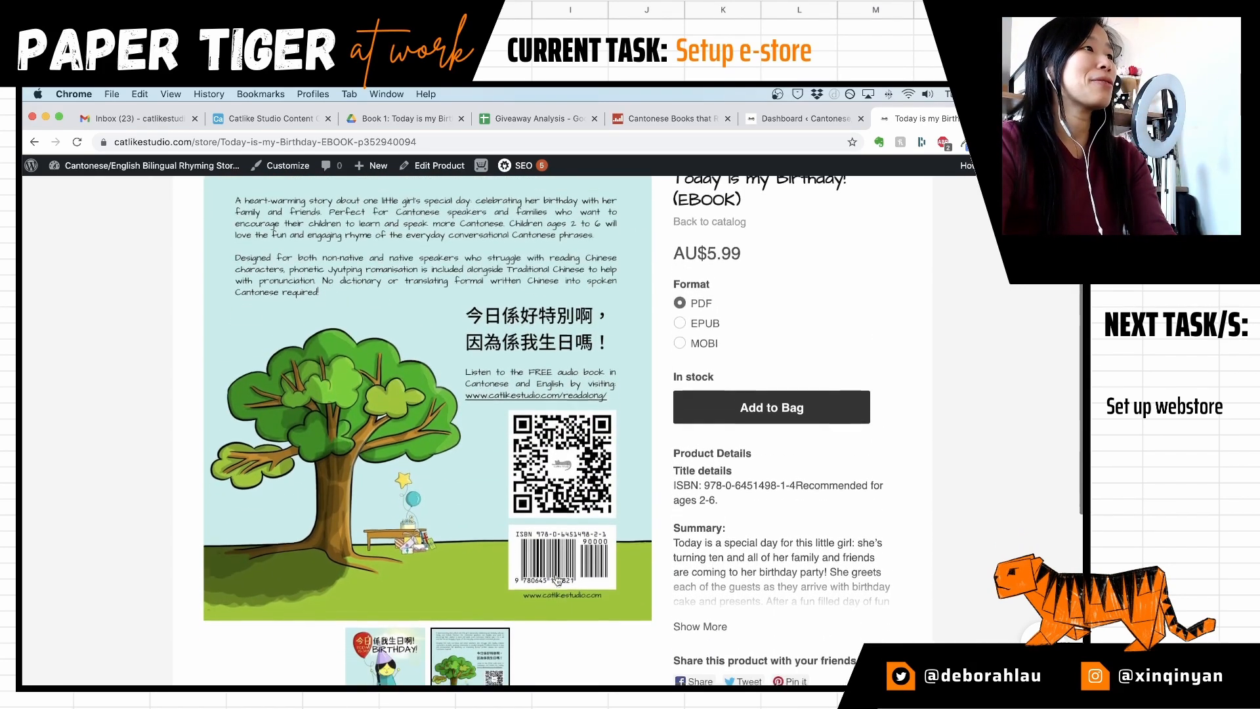
scroll(446, 624, "up", 1)
scroll(447, 623, "down", 1)
left_click(382, 667)
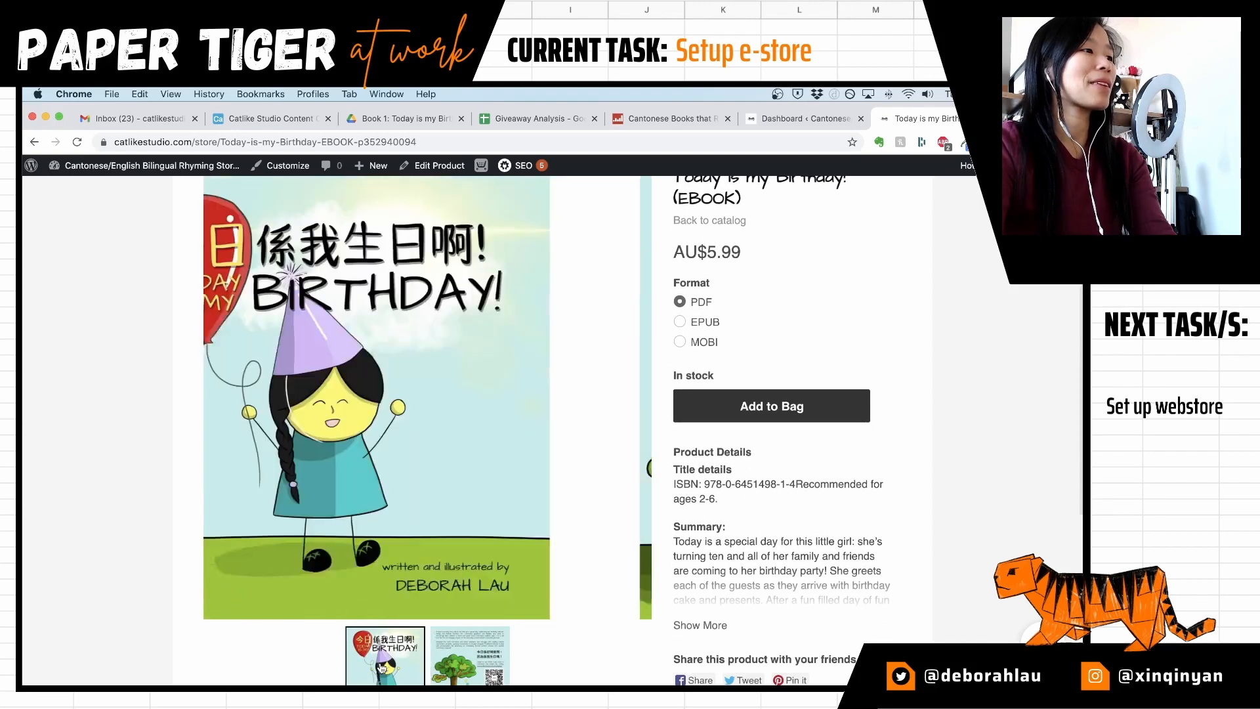
scroll(457, 655, "up", 1)
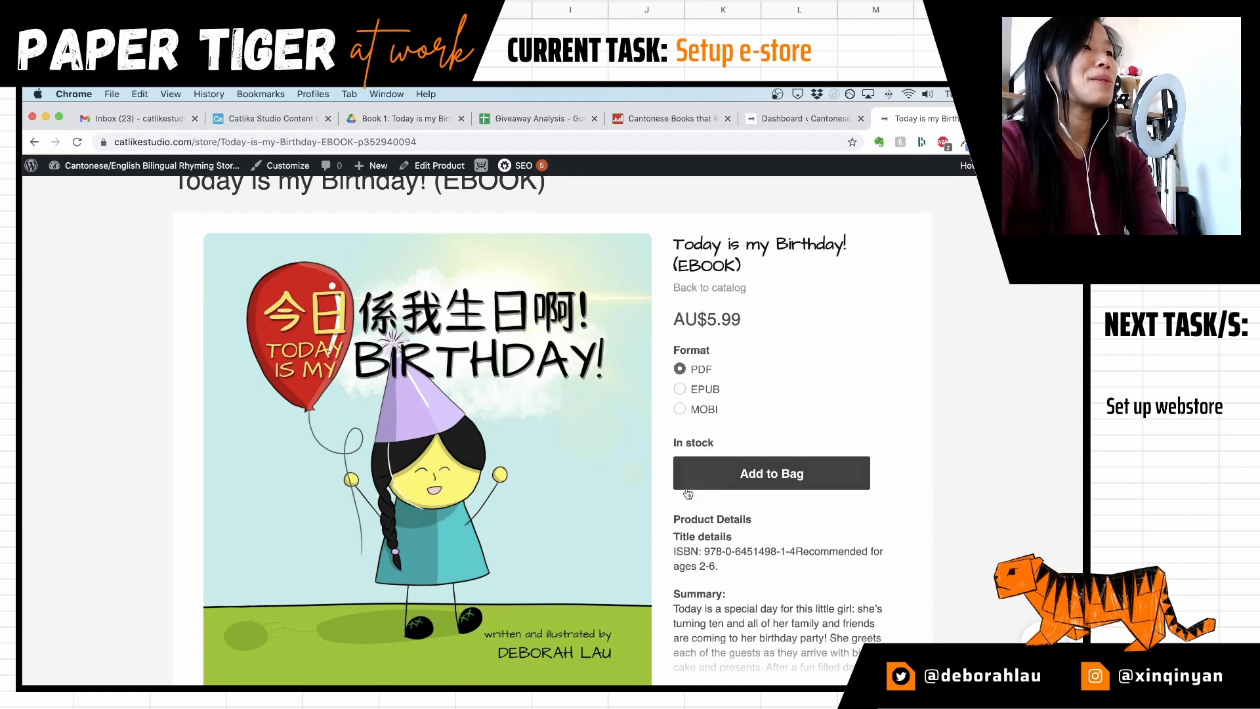
scroll(683, 497, "down", 3)
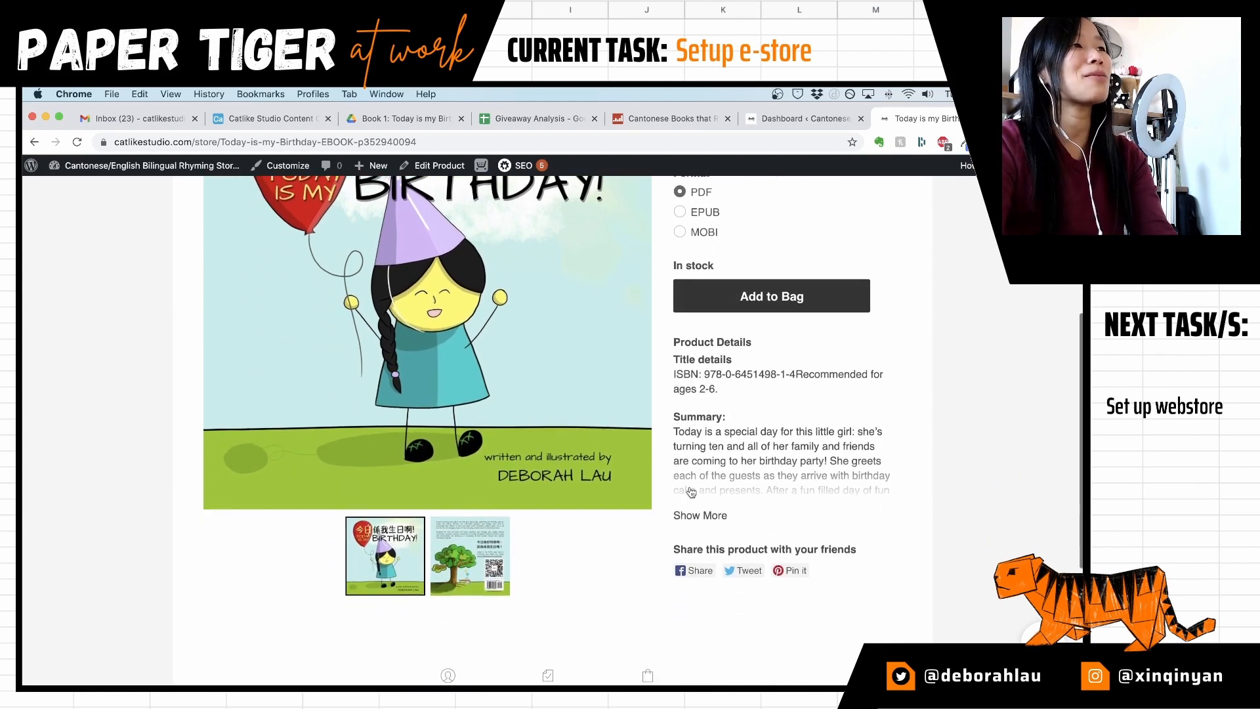
scroll(692, 489, "up", 2)
scroll(692, 489, "up", 1)
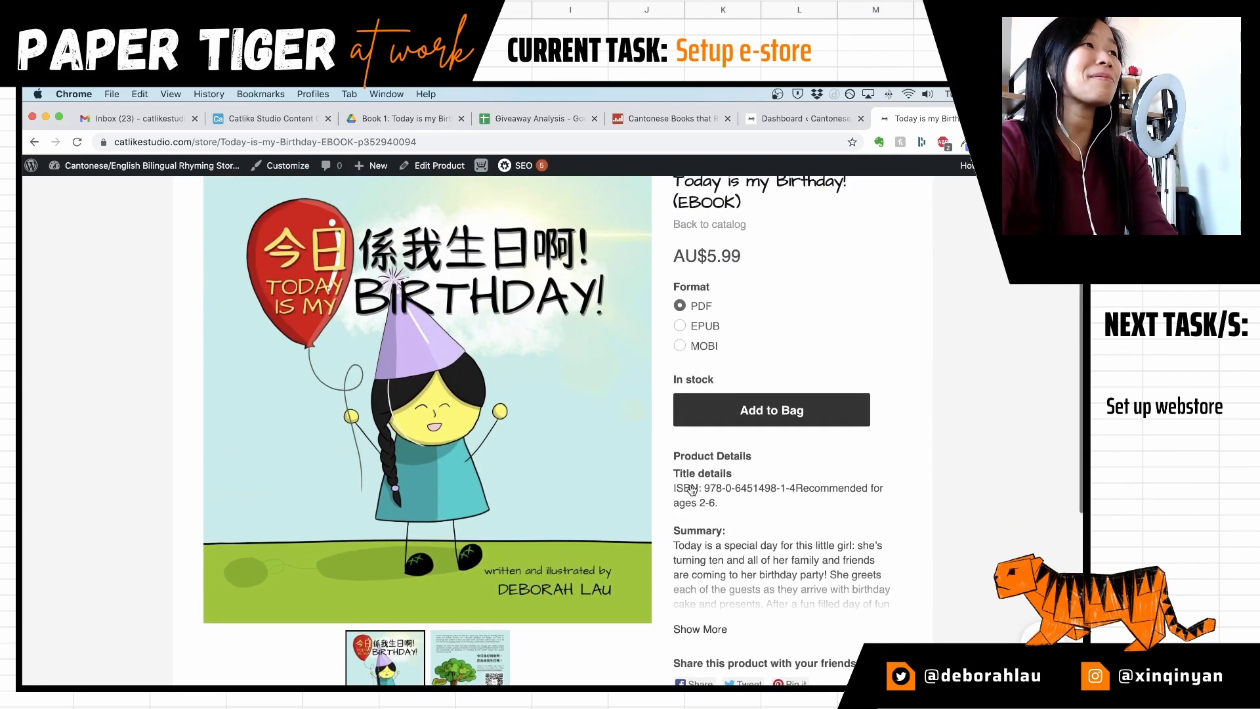
scroll(697, 486, "down", 3)
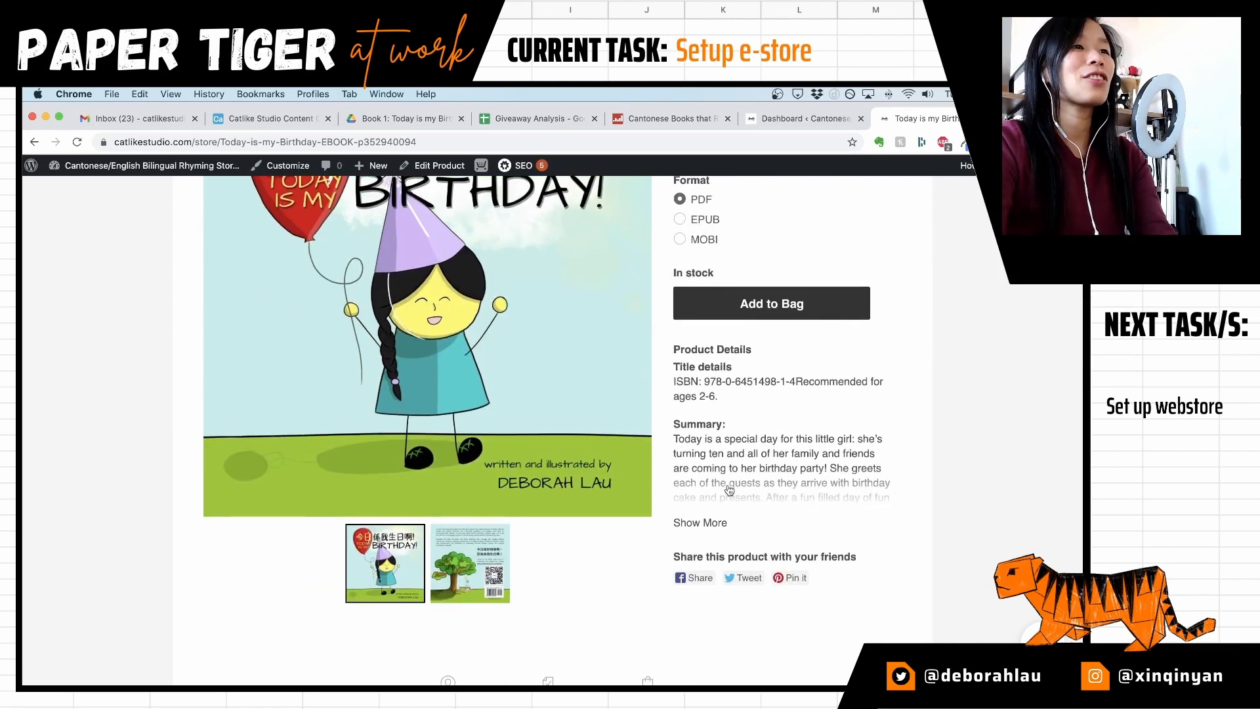
Expand and read the full product description, then go to the STORE catalogue.
left_click(702, 524)
scroll(757, 437, "down", 3)
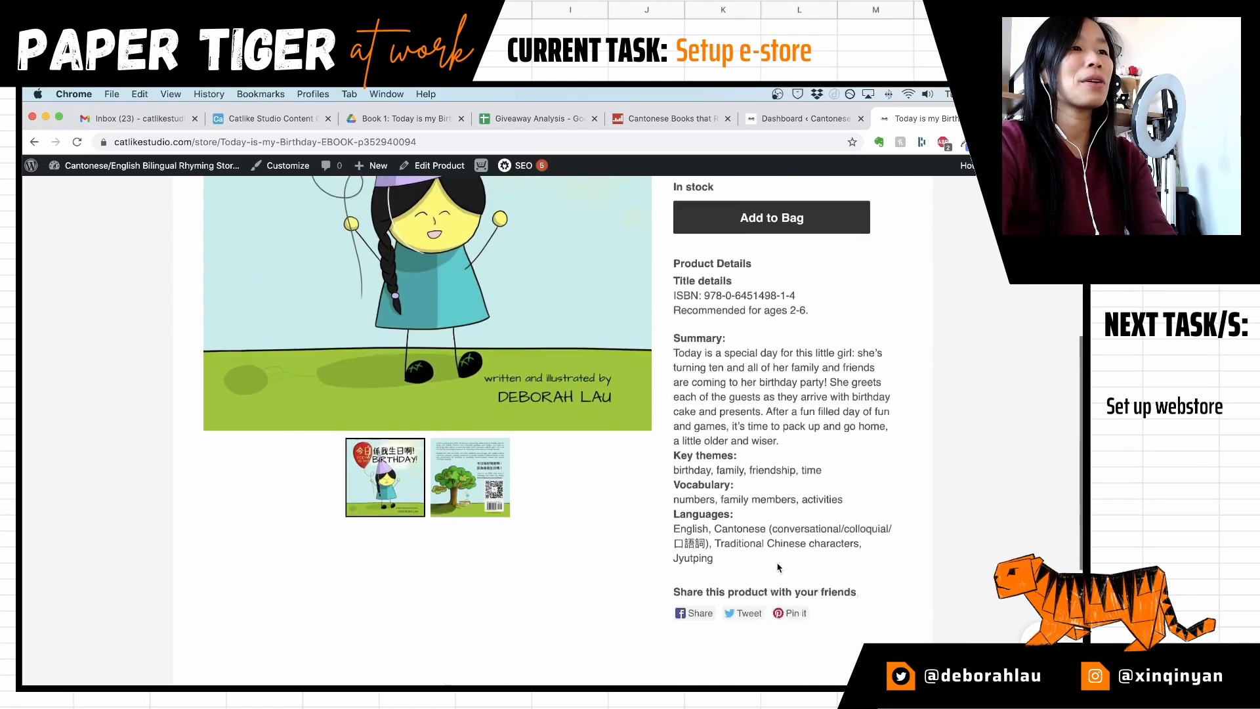
left_click_drag(775, 528, 684, 256)
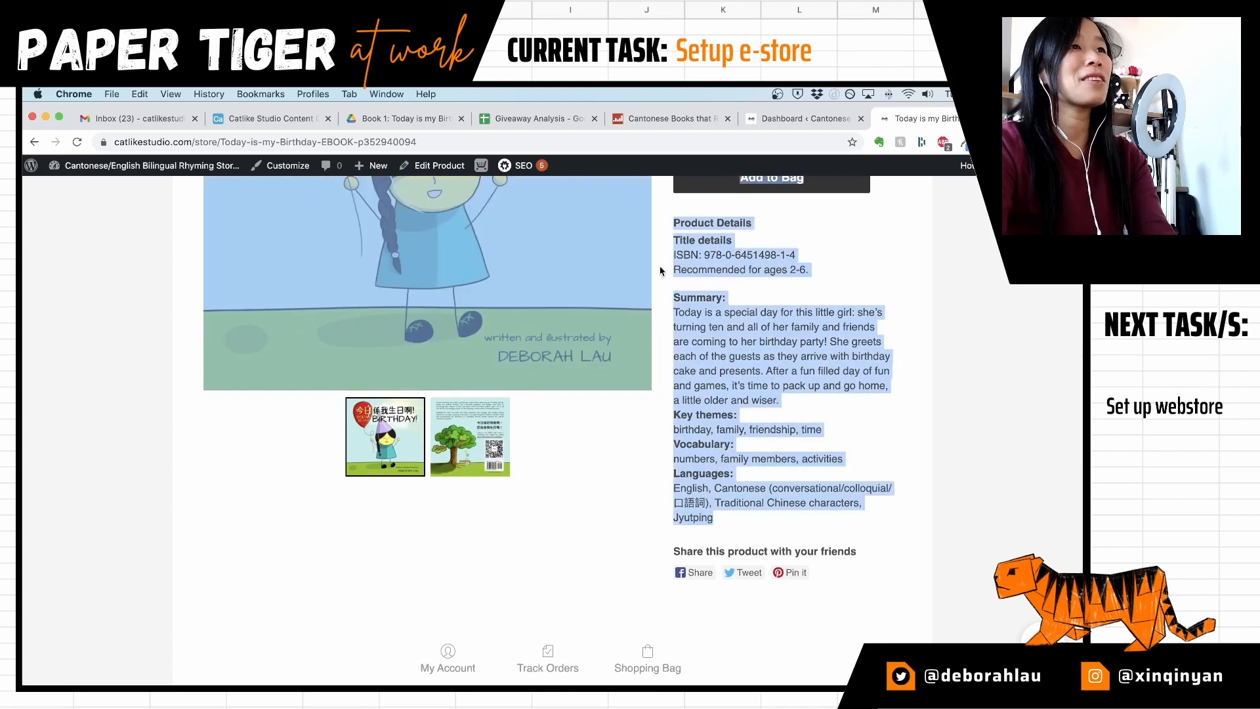
scroll(783, 459, "up", 3)
left_click(781, 459)
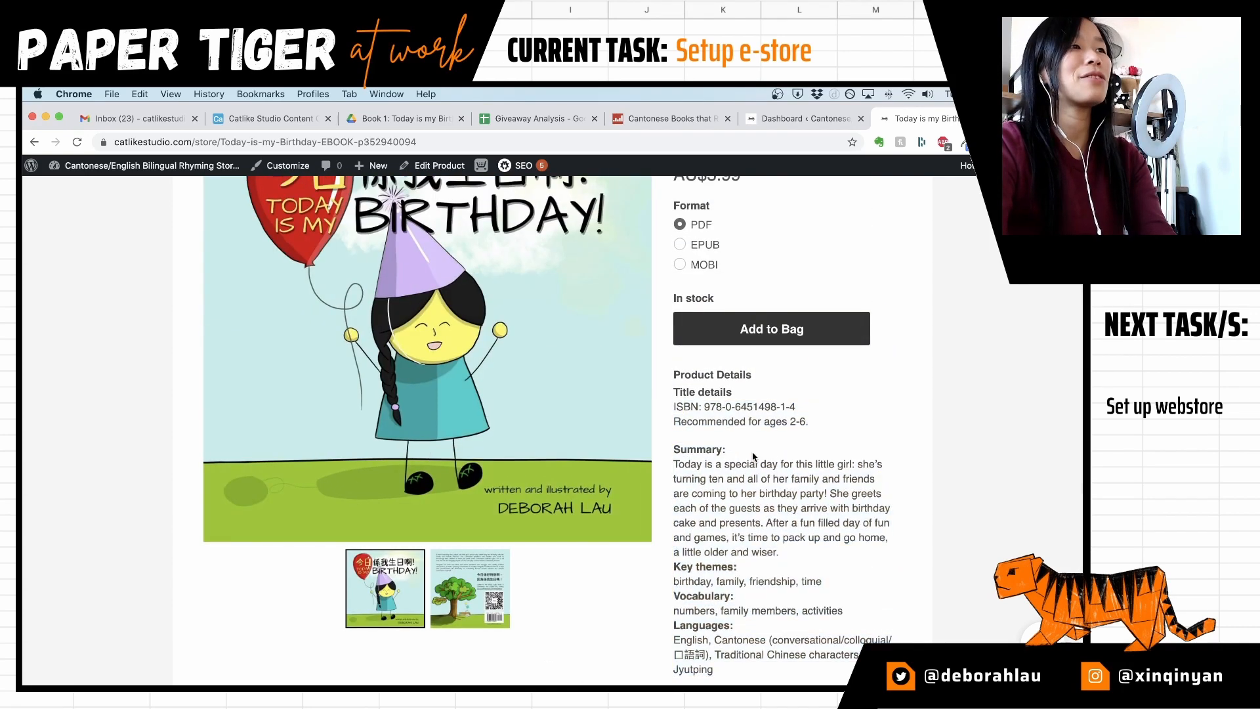
scroll(752, 452, "up", 4)
scroll(754, 451, "up", 2)
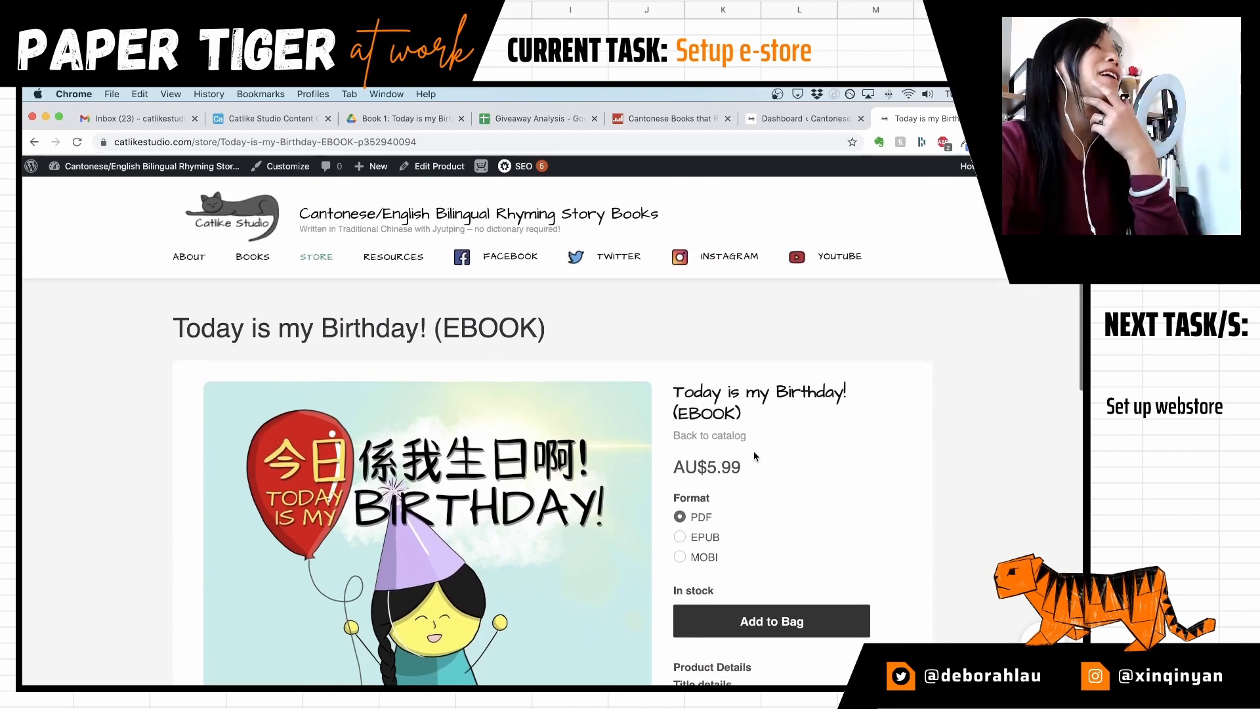
scroll(755, 451, "down", 1)
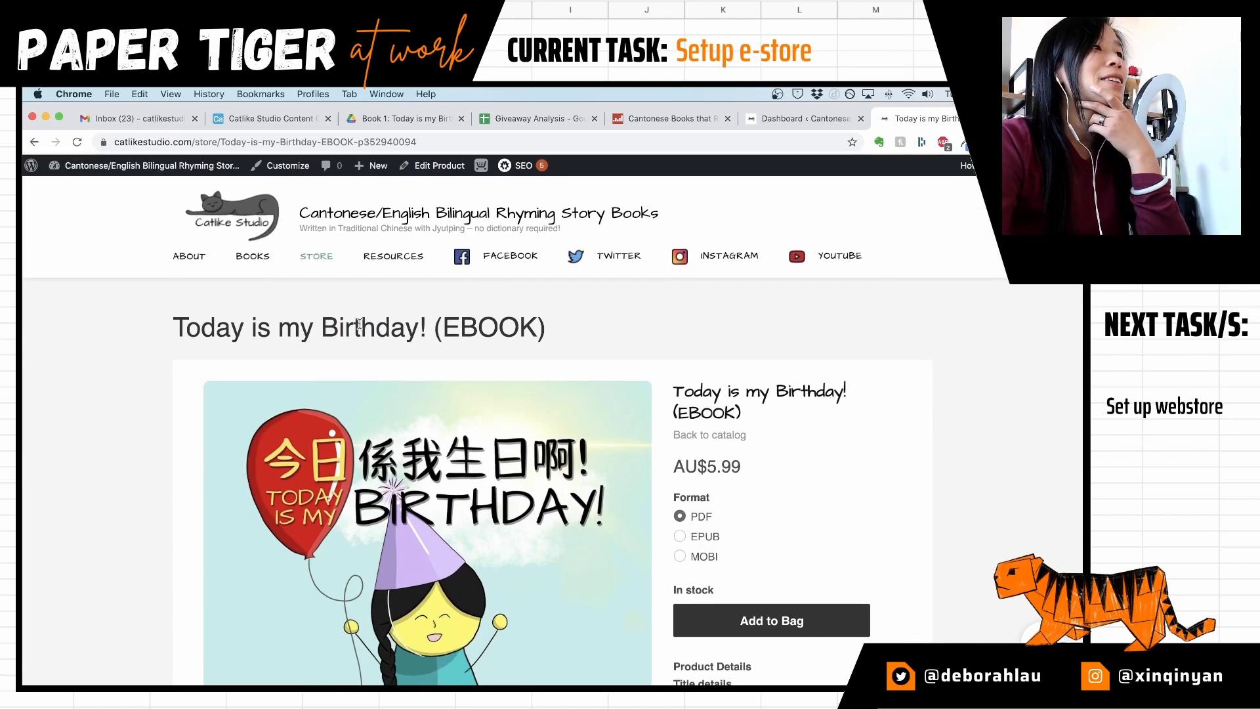
left_click(322, 257)
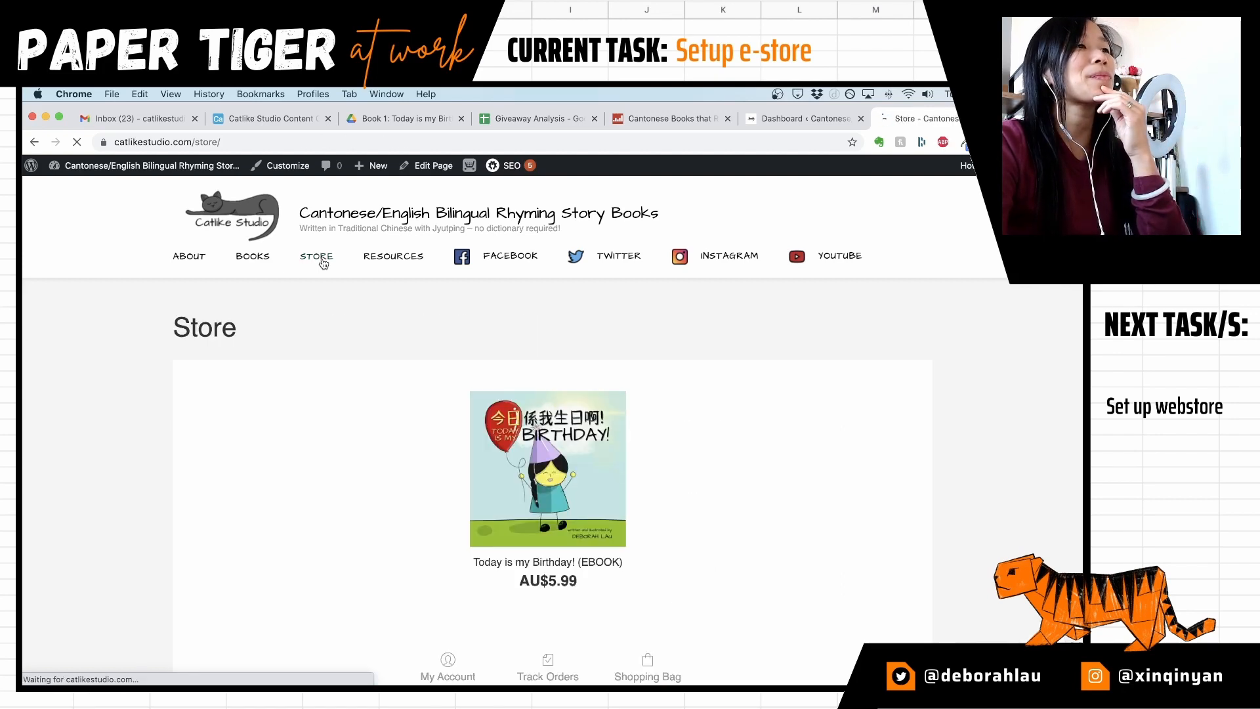
Check the Store lists Today is my Birthday! (EBOOK) at AU$5.99, then return to the admin Dashboard.
scroll(779, 443, "down", 2)
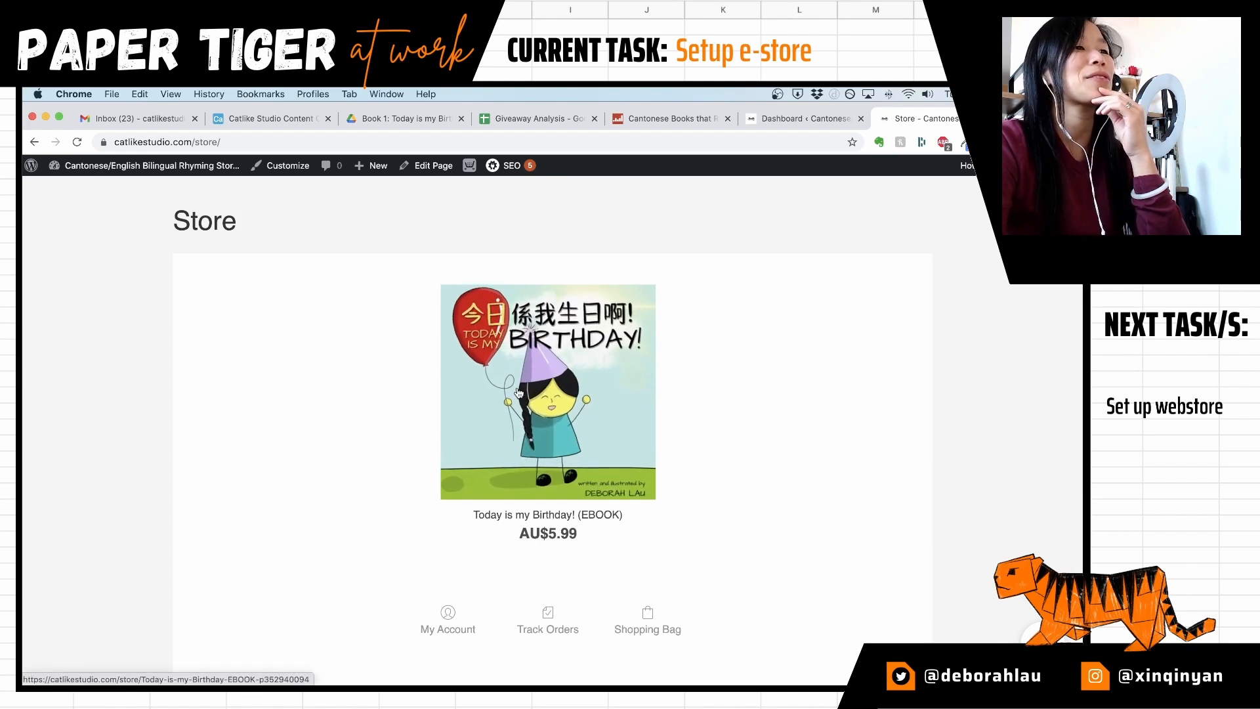
scroll(904, 520, "down", 3)
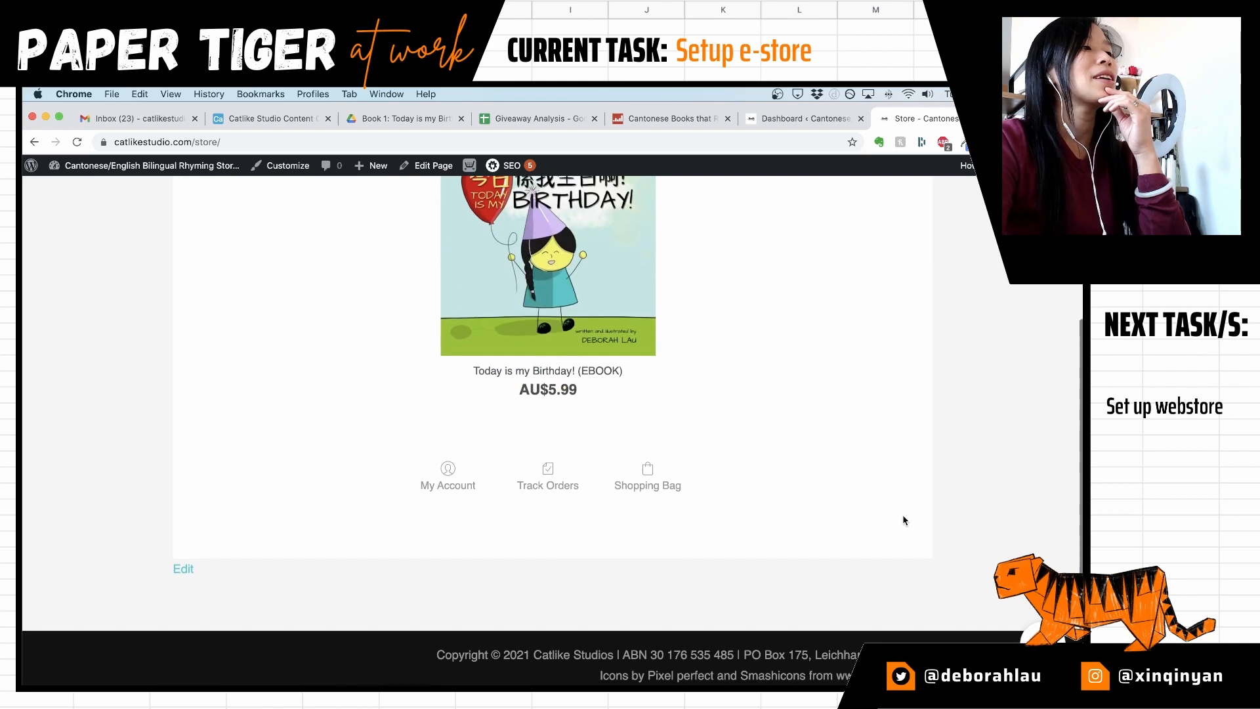
scroll(904, 520, "up", 3)
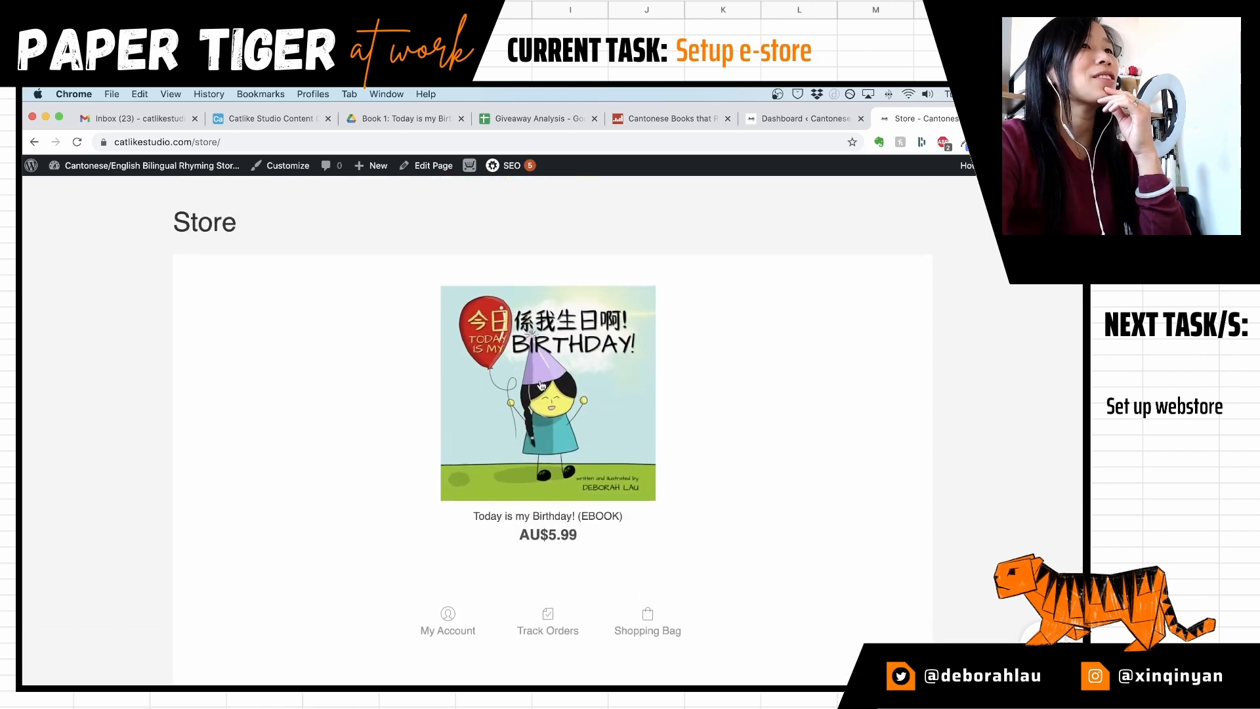
left_click(765, 118)
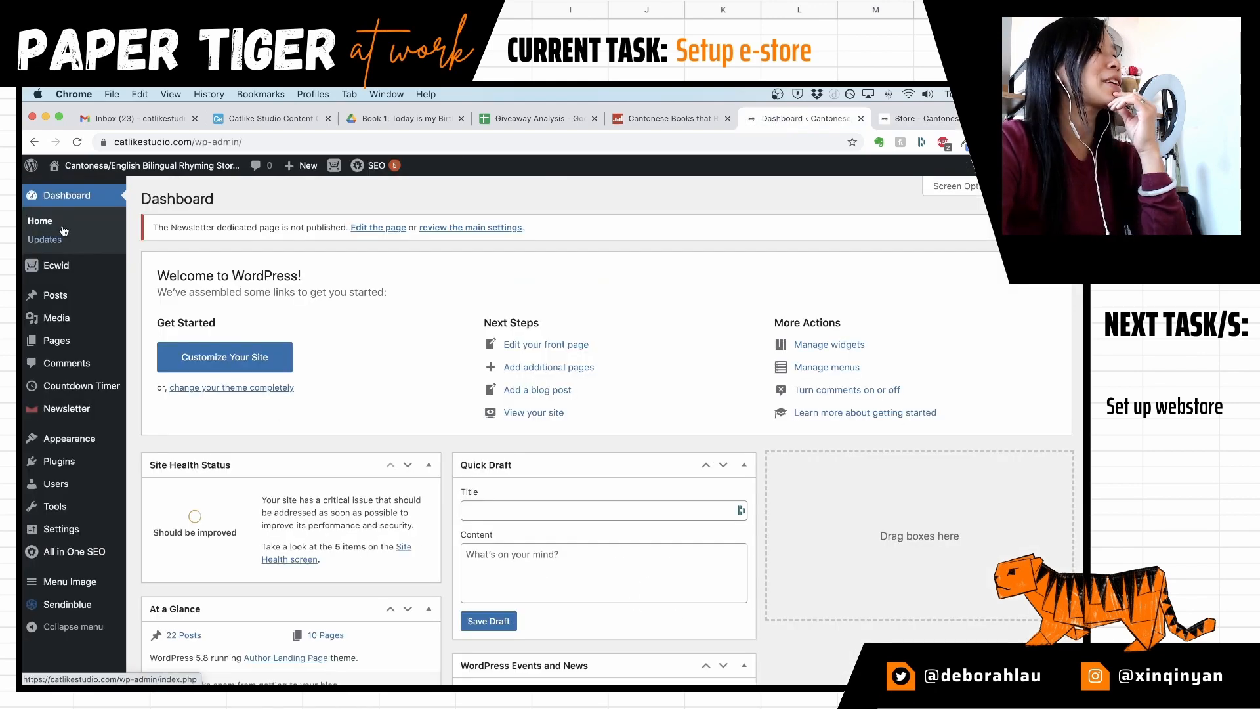
Load the Ecwid control panel from the WordPress admin sidebar.
left_click(57, 276)
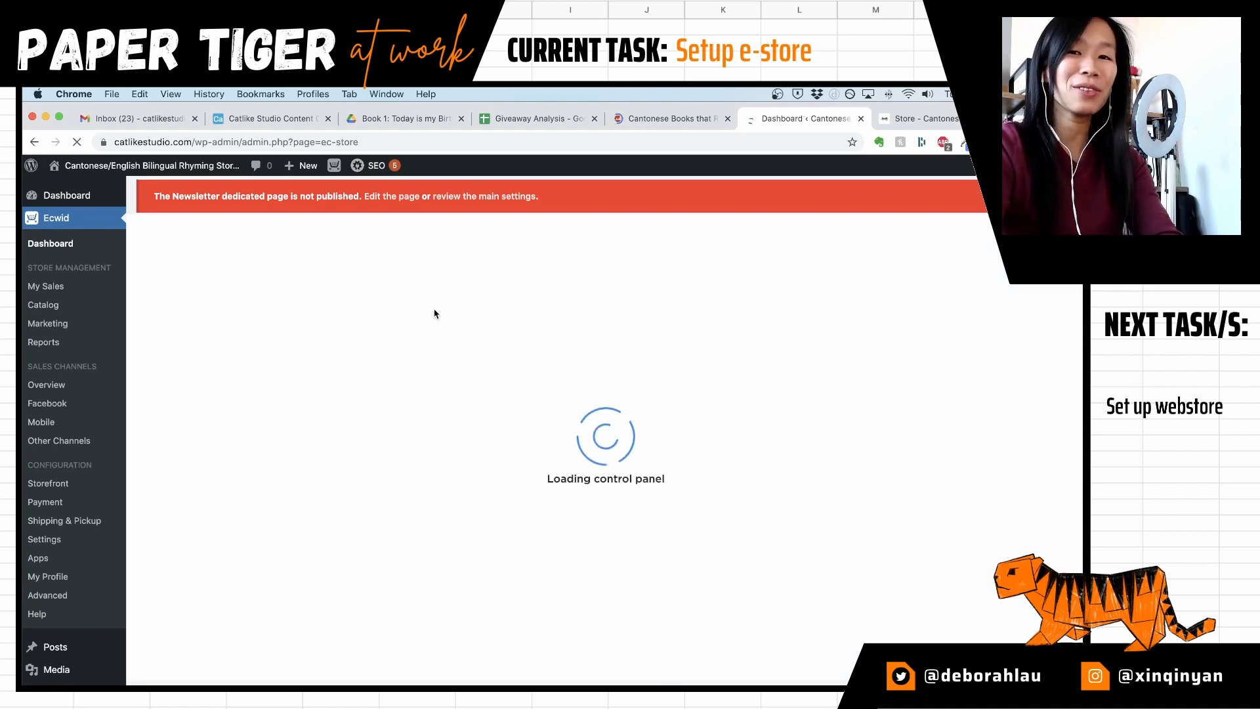
Run a Google search for 'ecwid' in a new browser tab.
key("super+t")
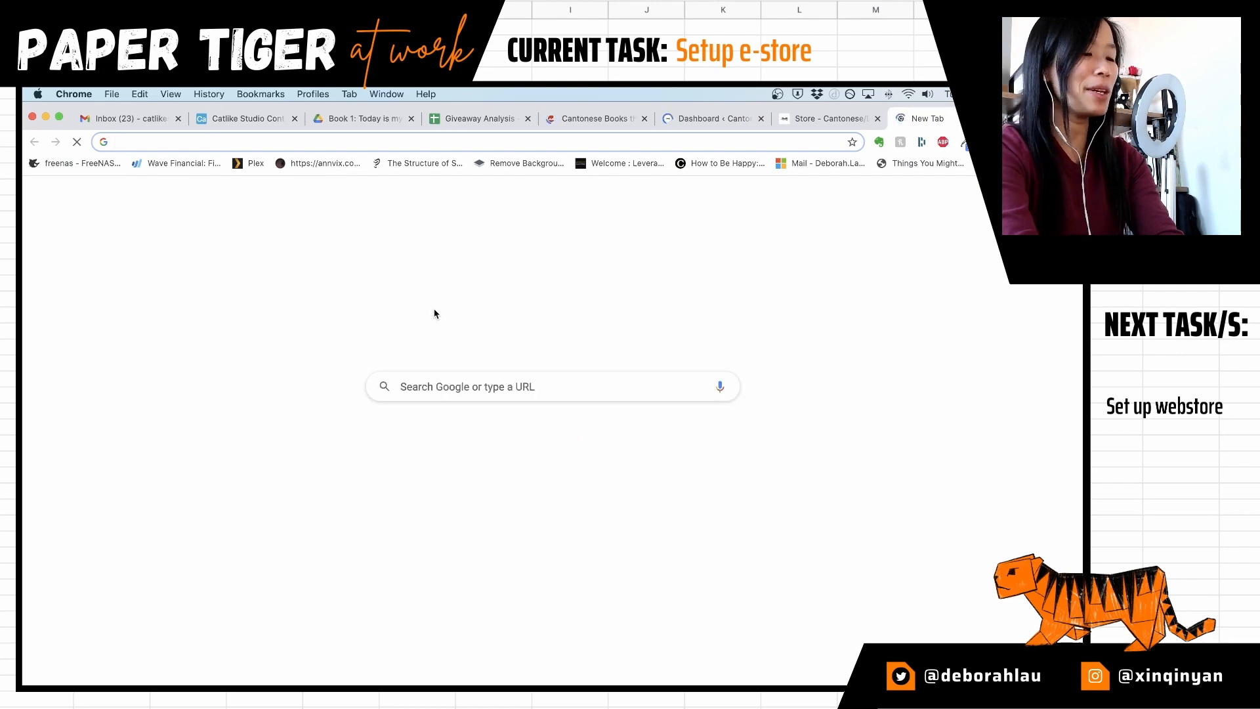
type("ecwid")
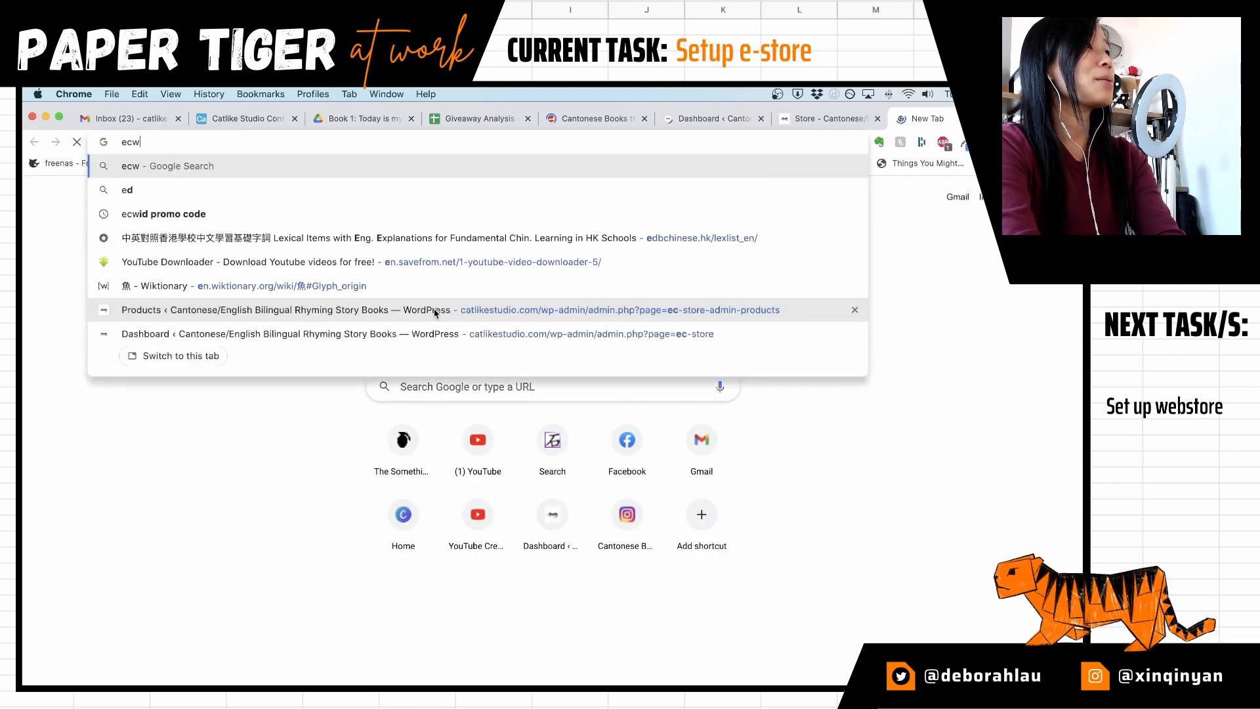
key("Return")
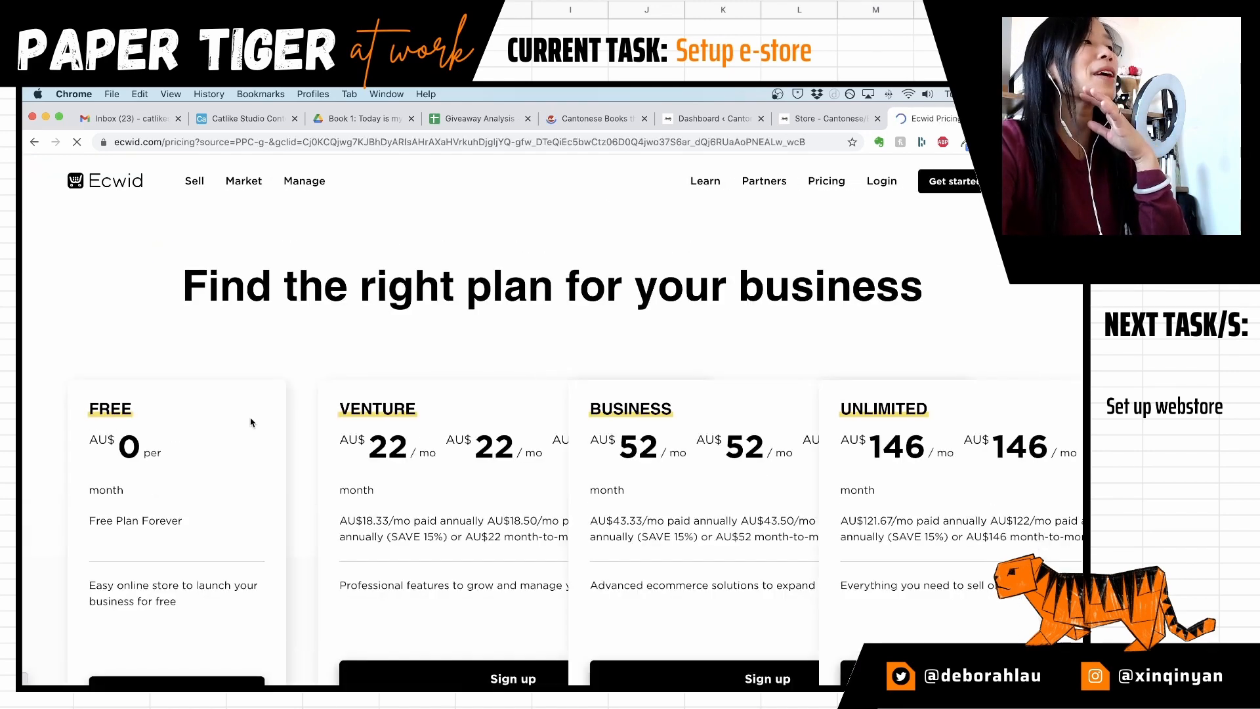
Scroll through Ecwid's Free, Venture, Business and Unlimited plan features, highlighting the Android and iOS app row.
scroll(273, 430, "down", 2)
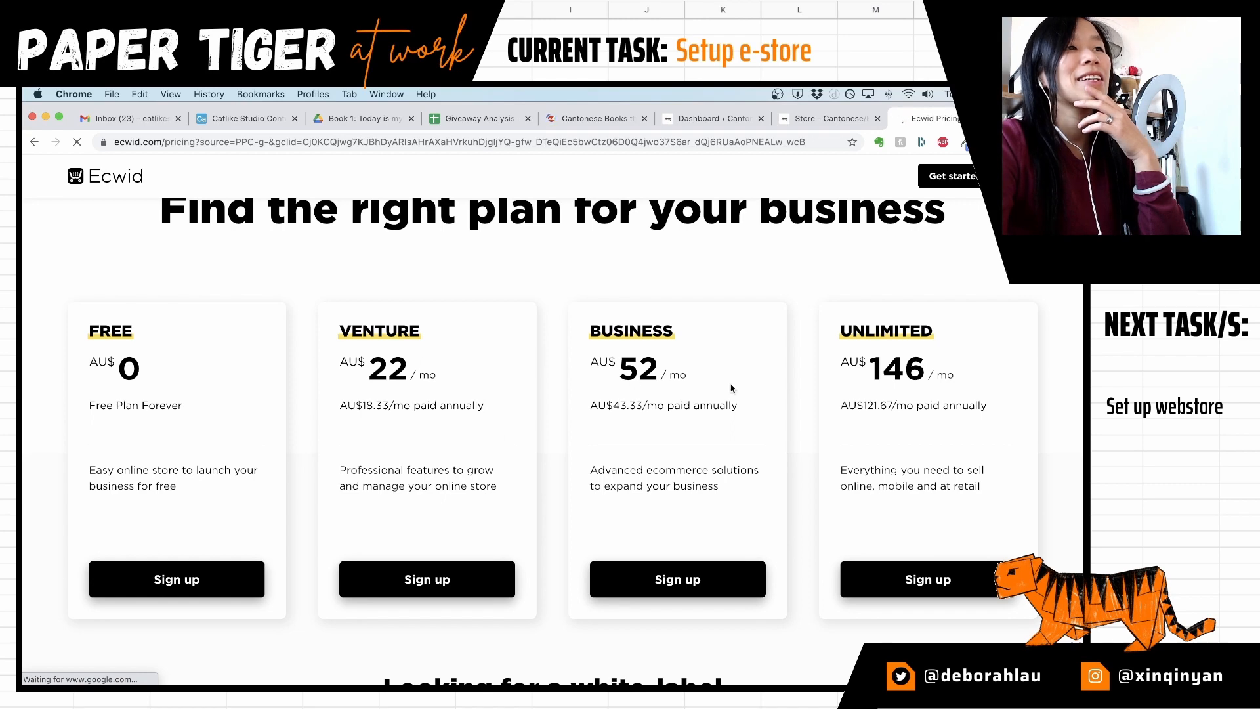
scroll(547, 407, "down", 10)
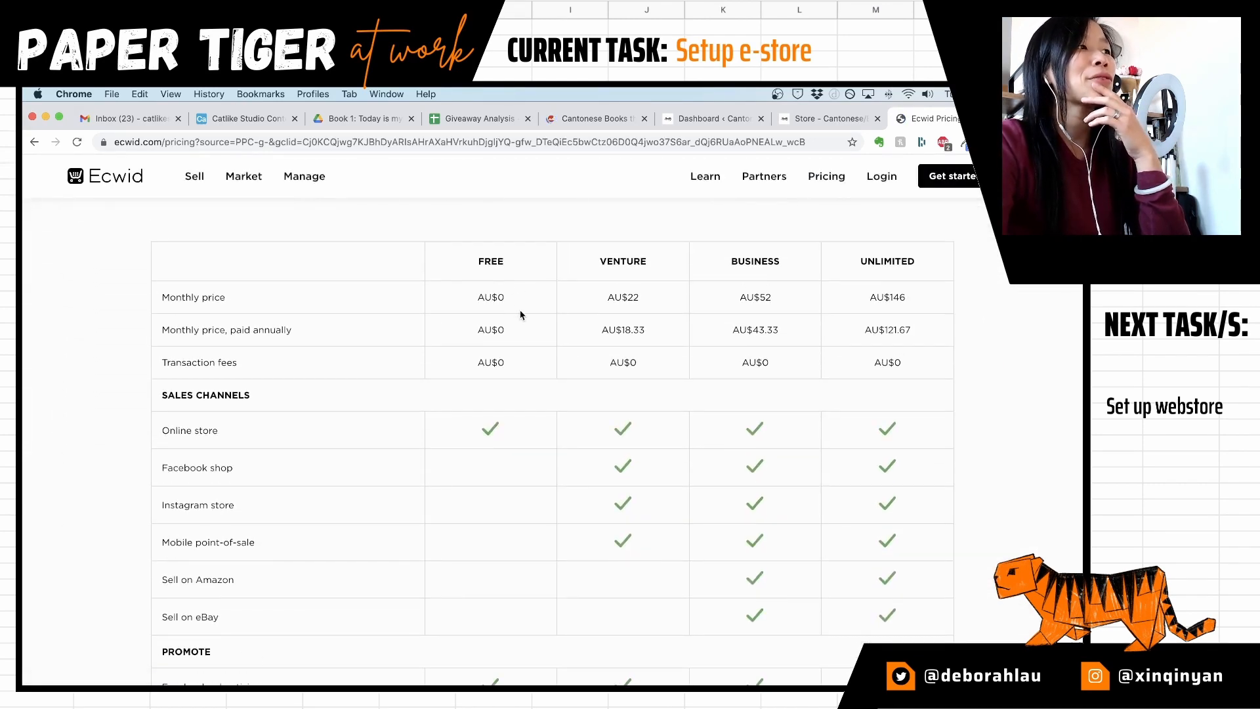
scroll(529, 385, "down", 3)
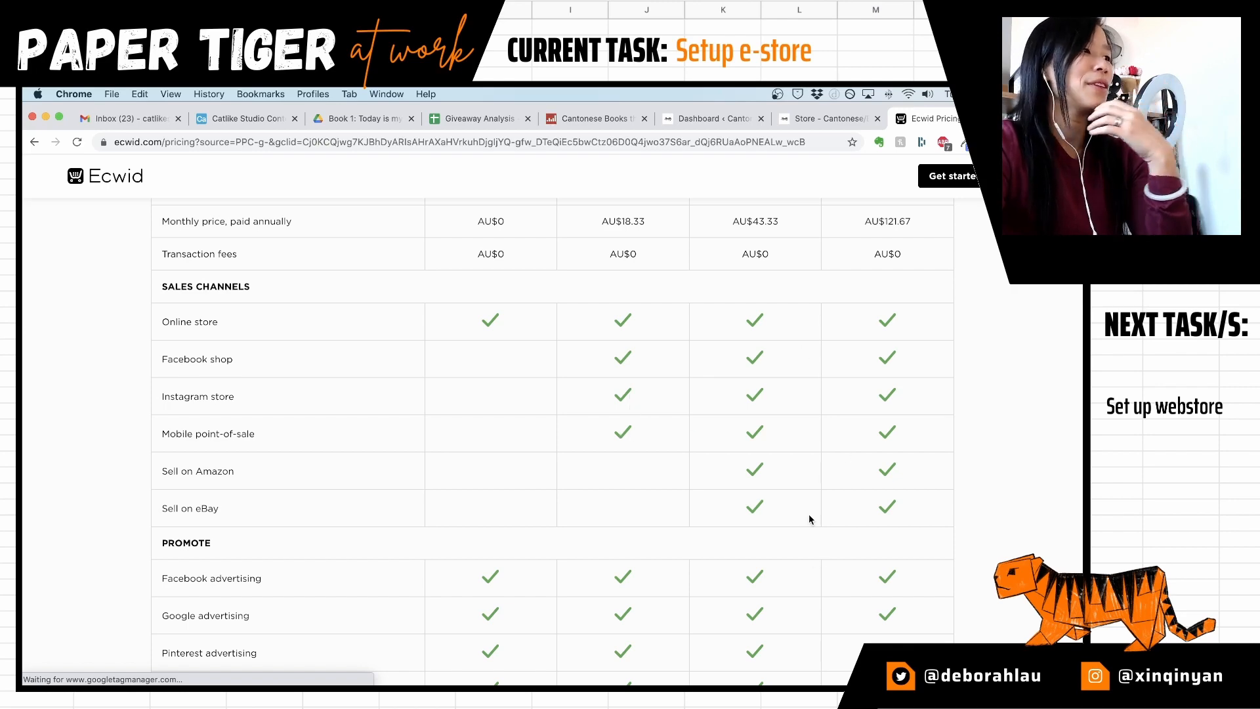
scroll(810, 519, "down", 5)
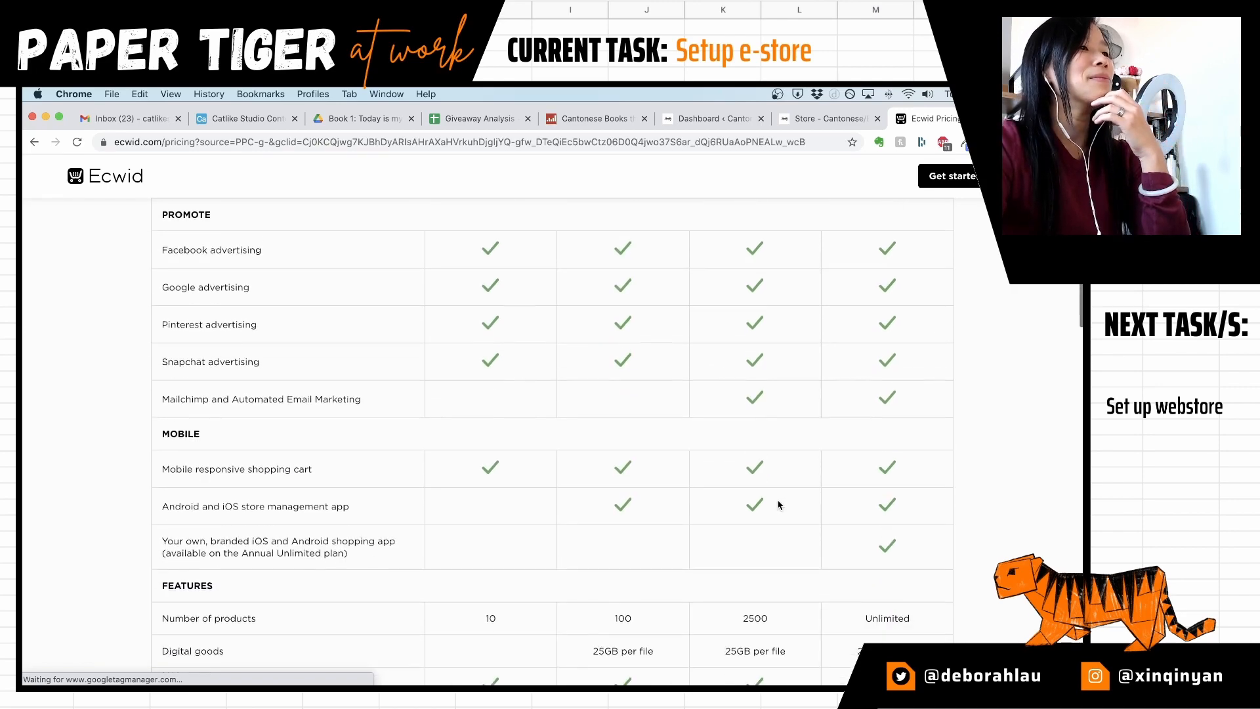
scroll(436, 483, "up", 7)
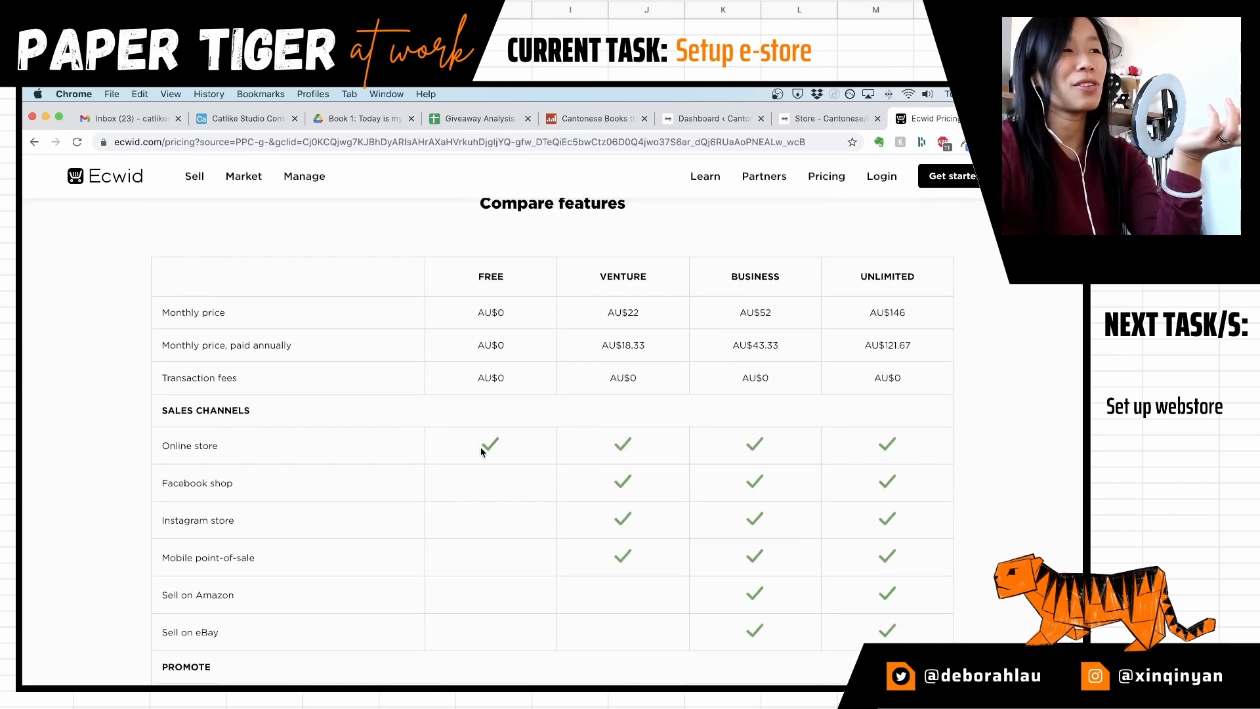
scroll(482, 450, "down", 8)
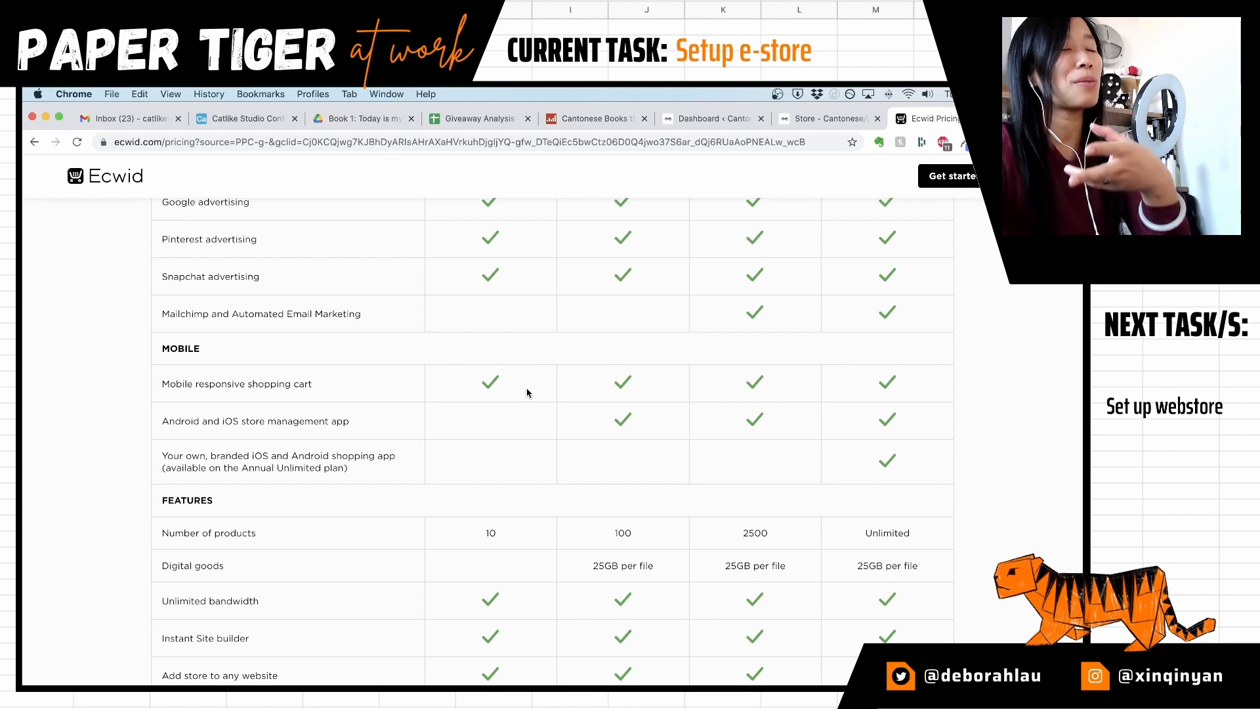
scroll(529, 392, "down", 4)
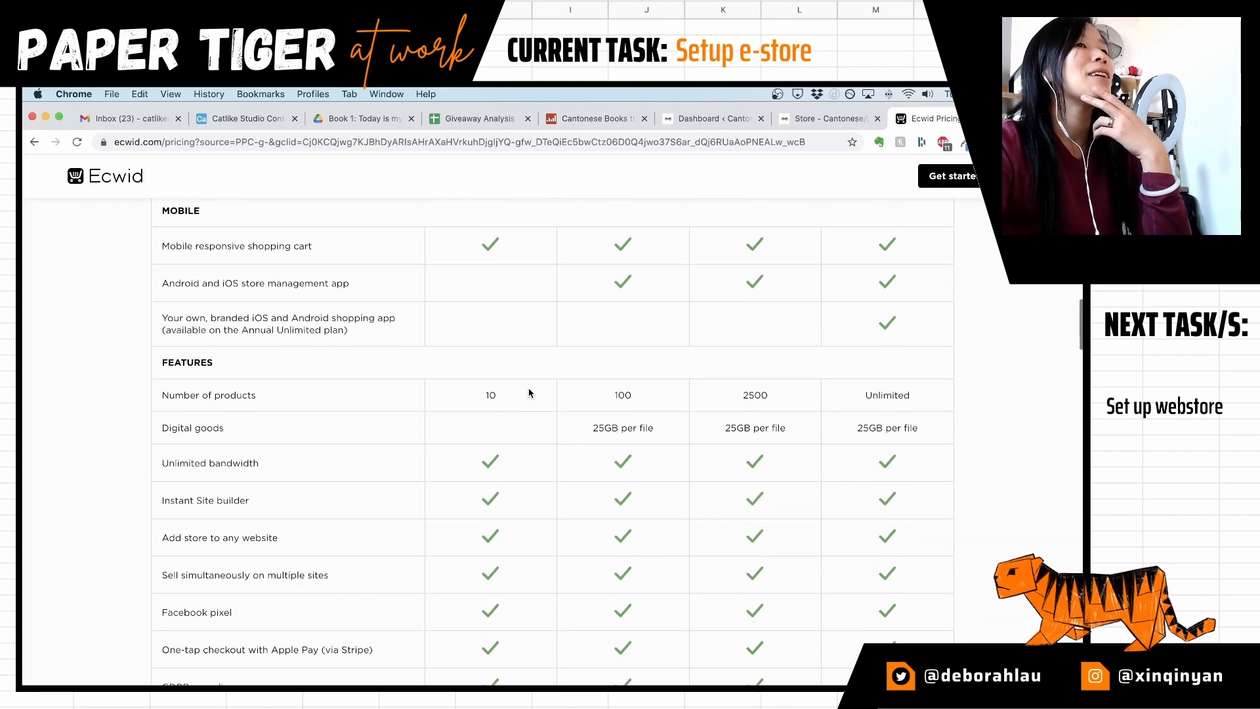
left_click_drag(368, 282, 164, 282)
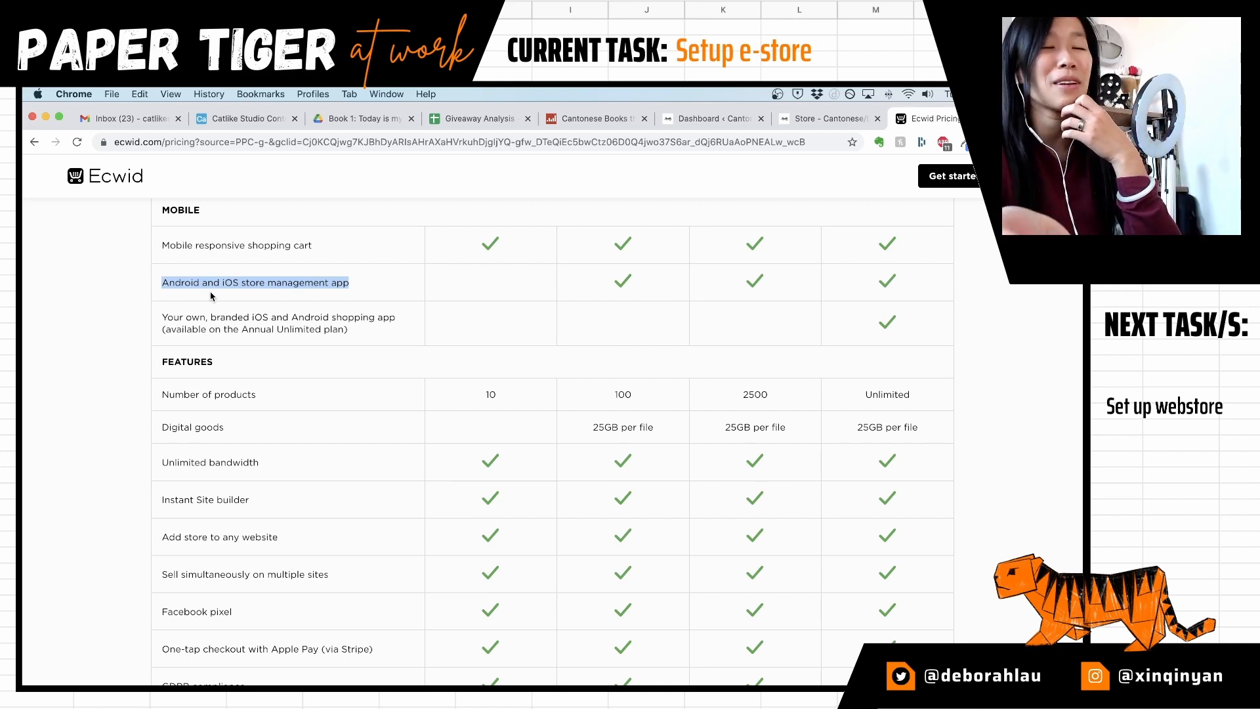
scroll(223, 301, "down", 3)
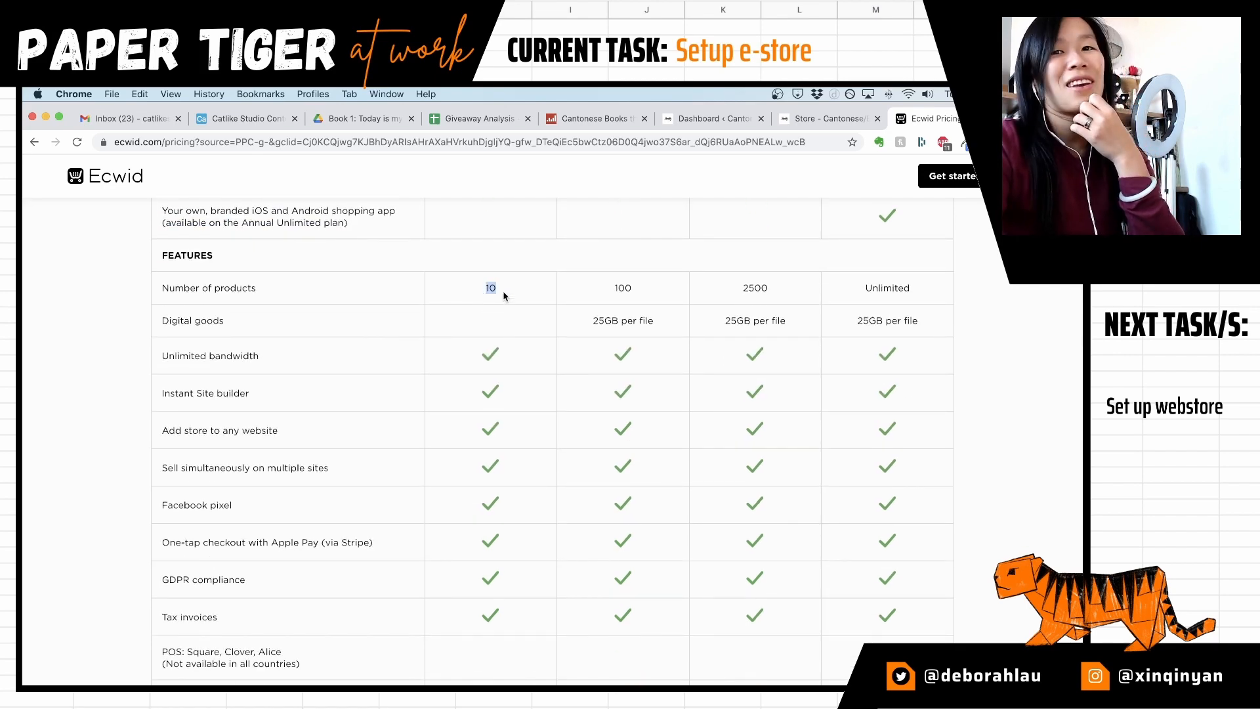
left_click(272, 328)
scroll(486, 392, "down", 2)
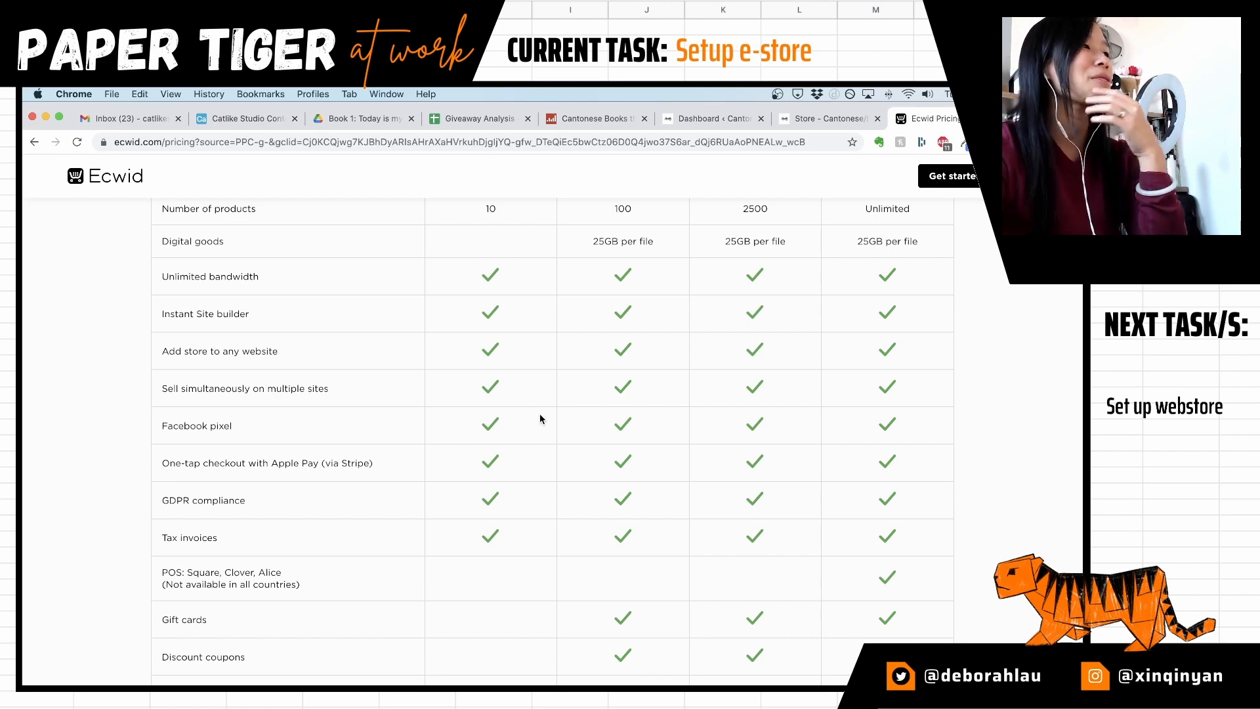
scroll(539, 418, "down", 3)
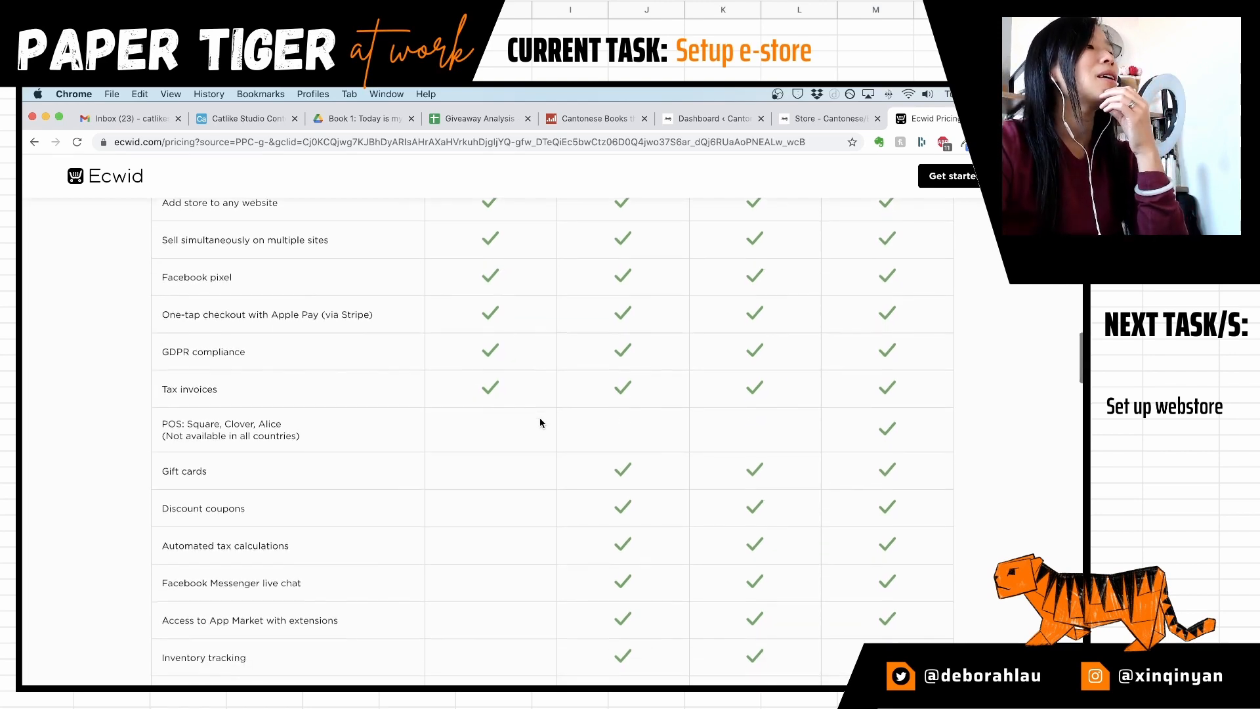
scroll(540, 419, "up", 6)
scroll(540, 423, "down", 2)
Compare Digital goods support and the 25GB per-file limit across plans, then return to the Store tab.
triple_click(165, 413)
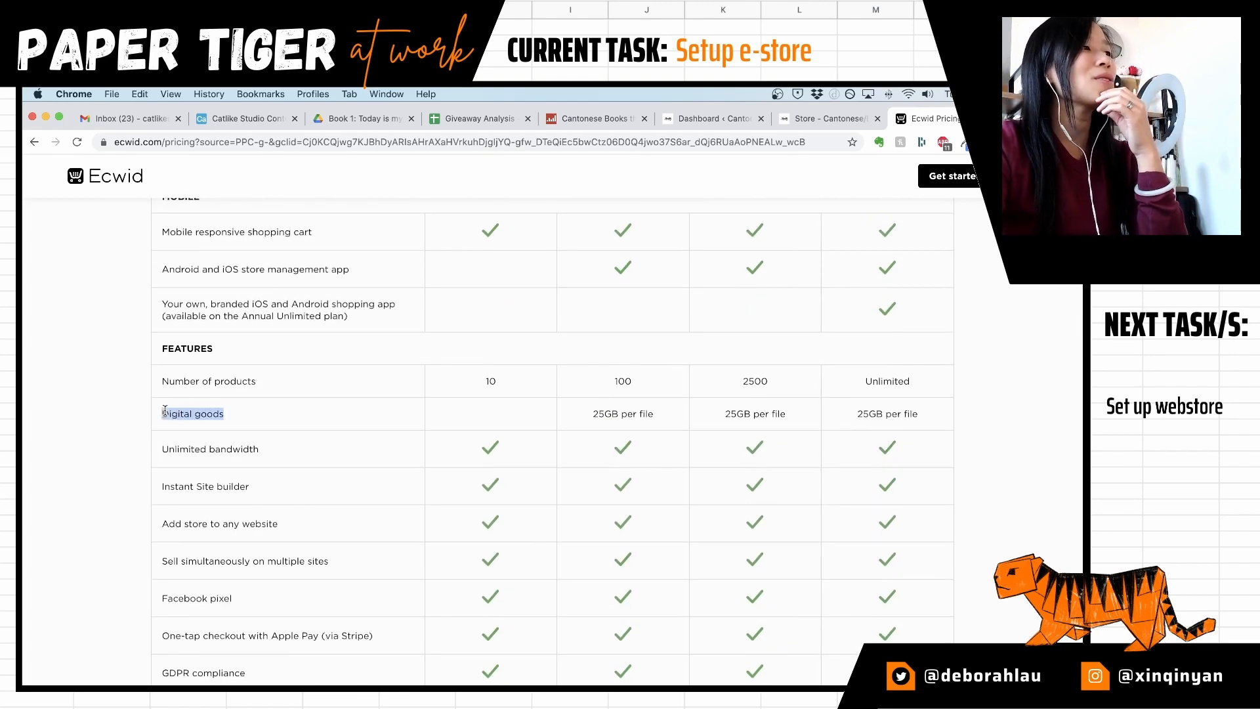
left_click(504, 415)
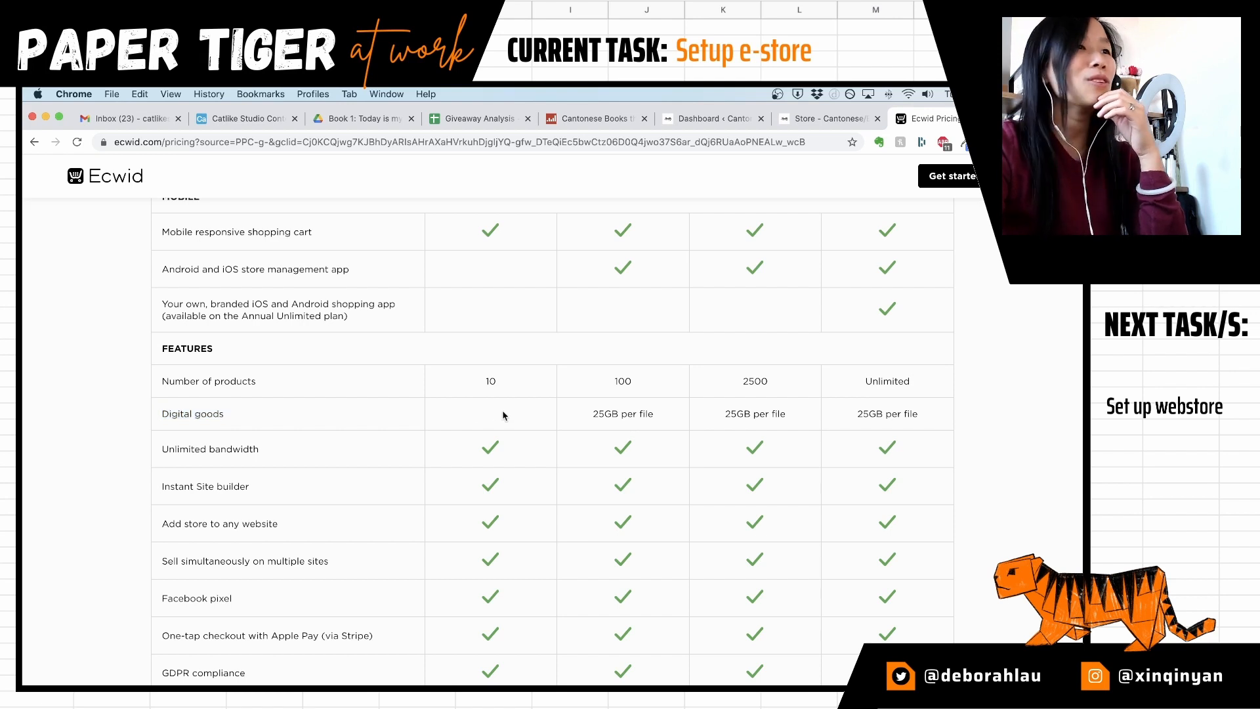
left_click_drag(593, 414, 921, 415)
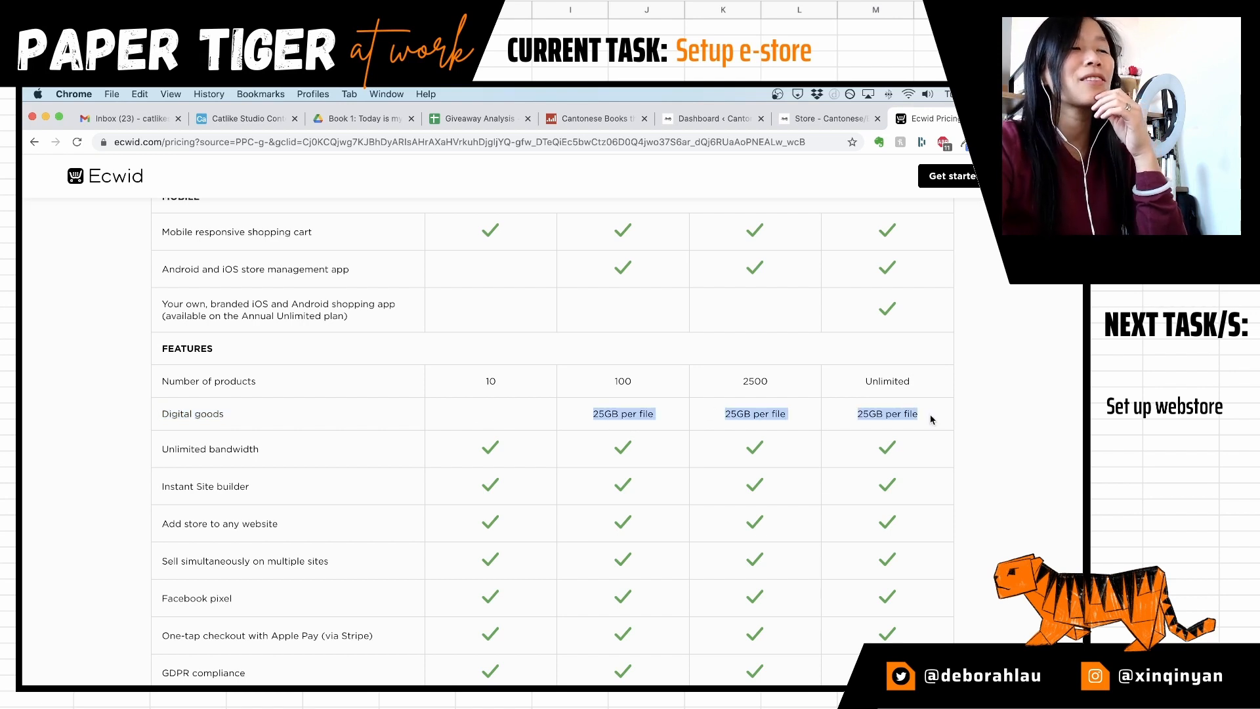
left_click(933, 419)
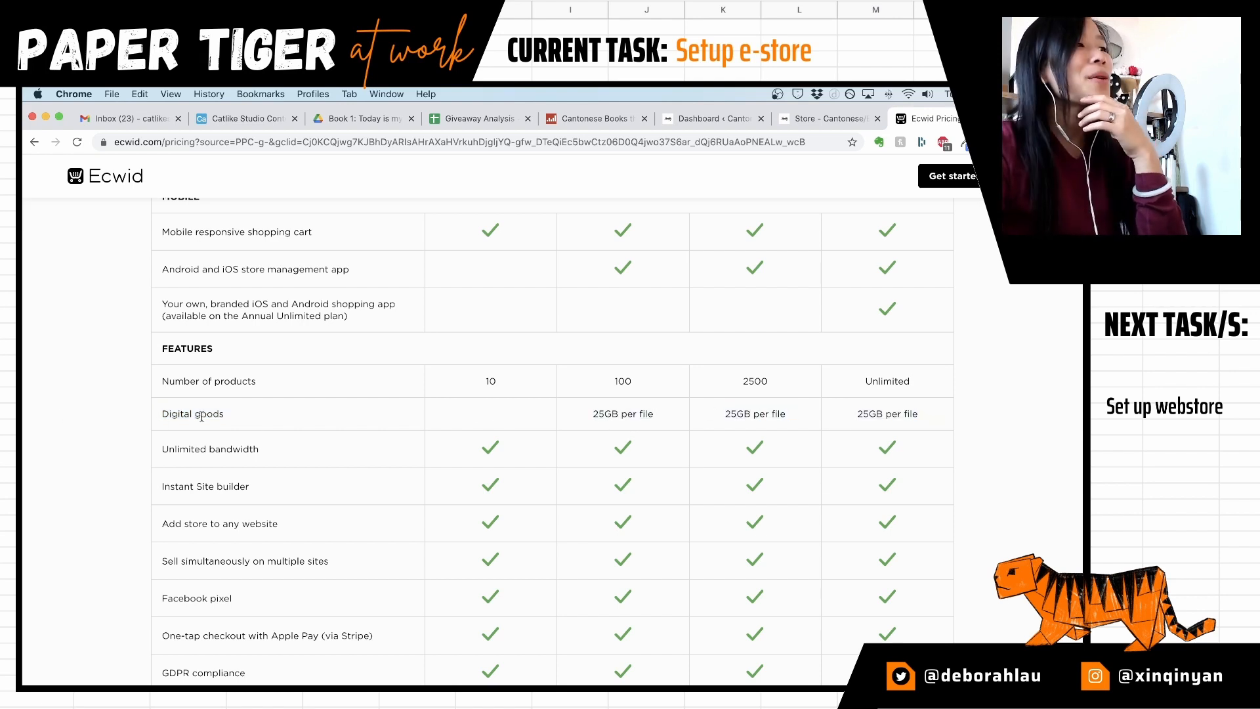
left_click_drag(201, 416, 160, 416)
left_click(170, 416)
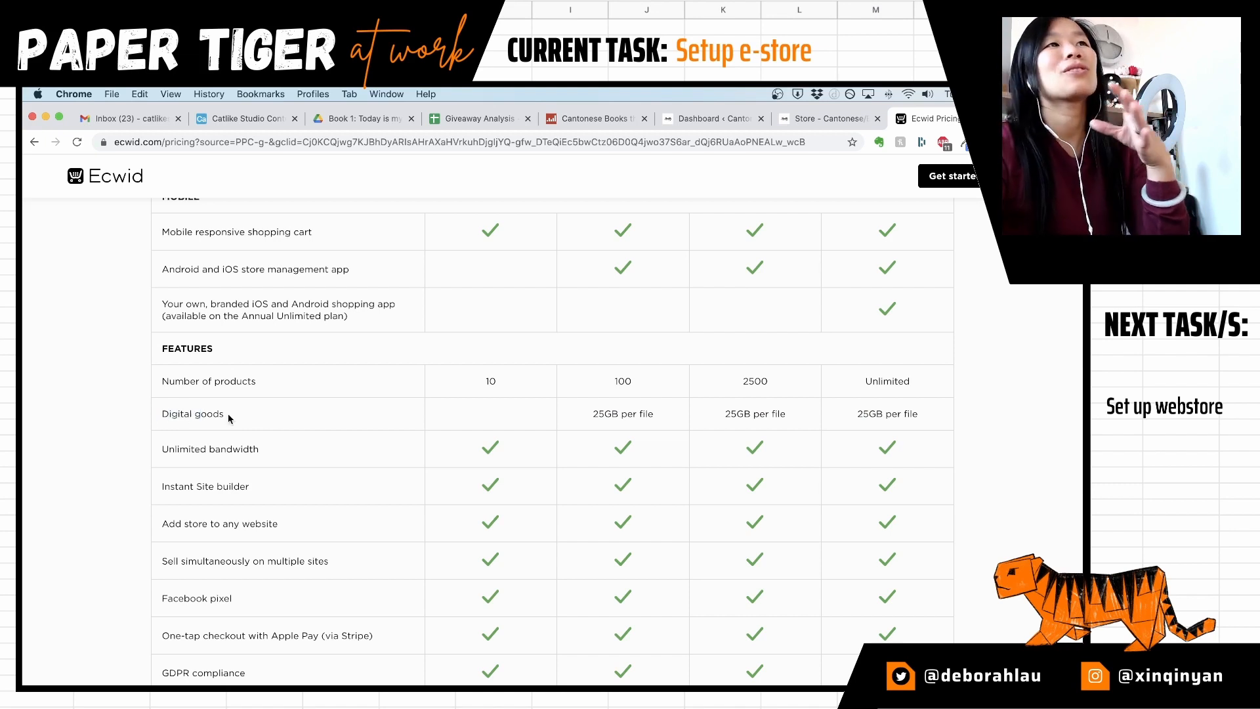
left_click(795, 121)
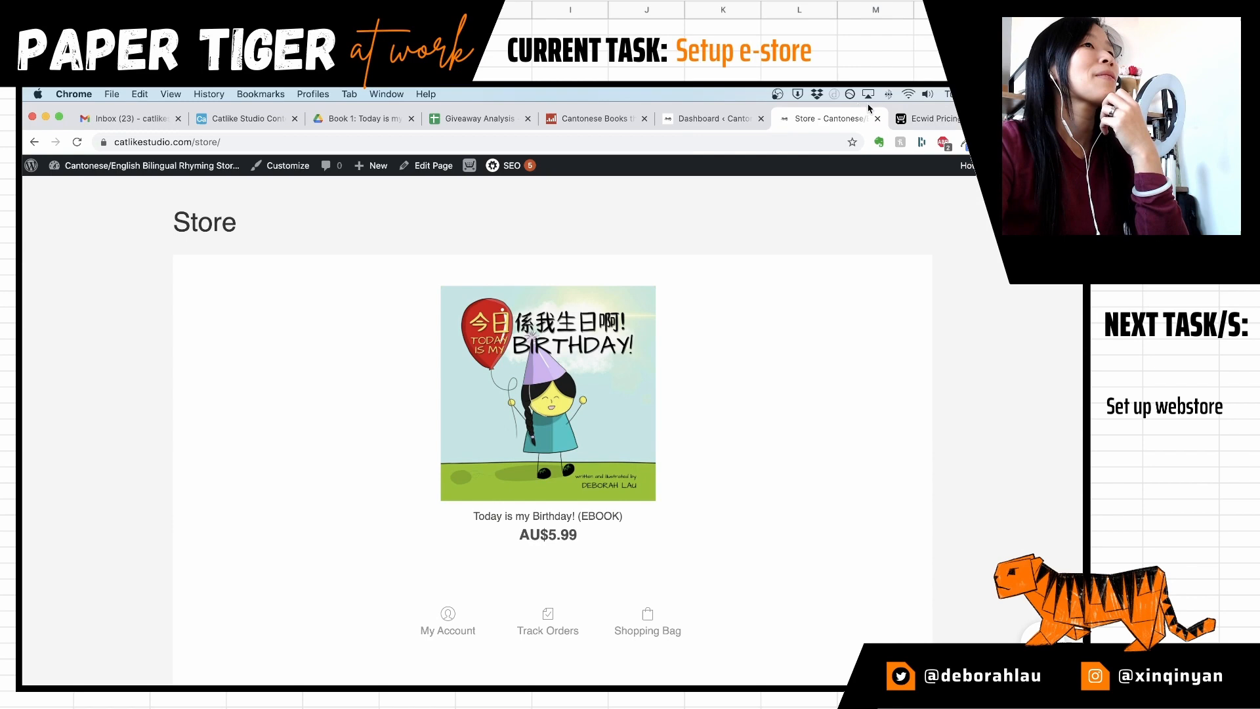
Open Today is my Birthday! (EBOOK) for editing from Ecwid's Catalog > Products list.
left_click(712, 119)
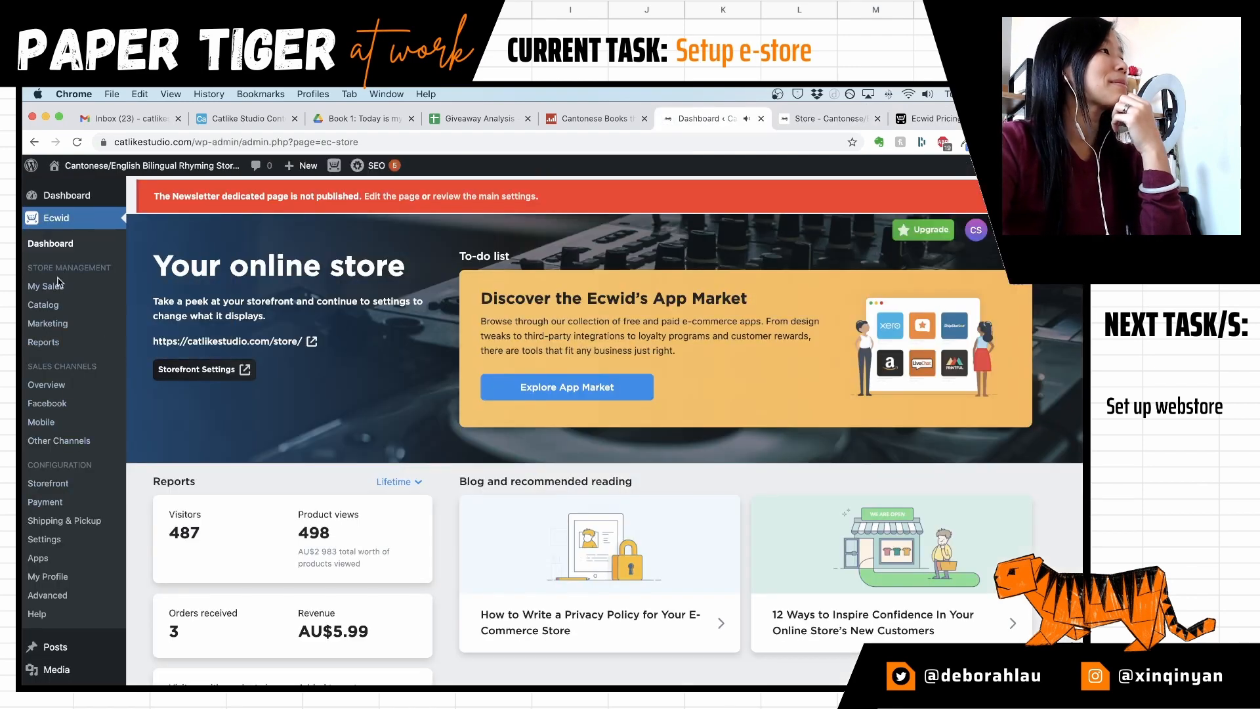
mouse_move(70, 309)
left_click(153, 310)
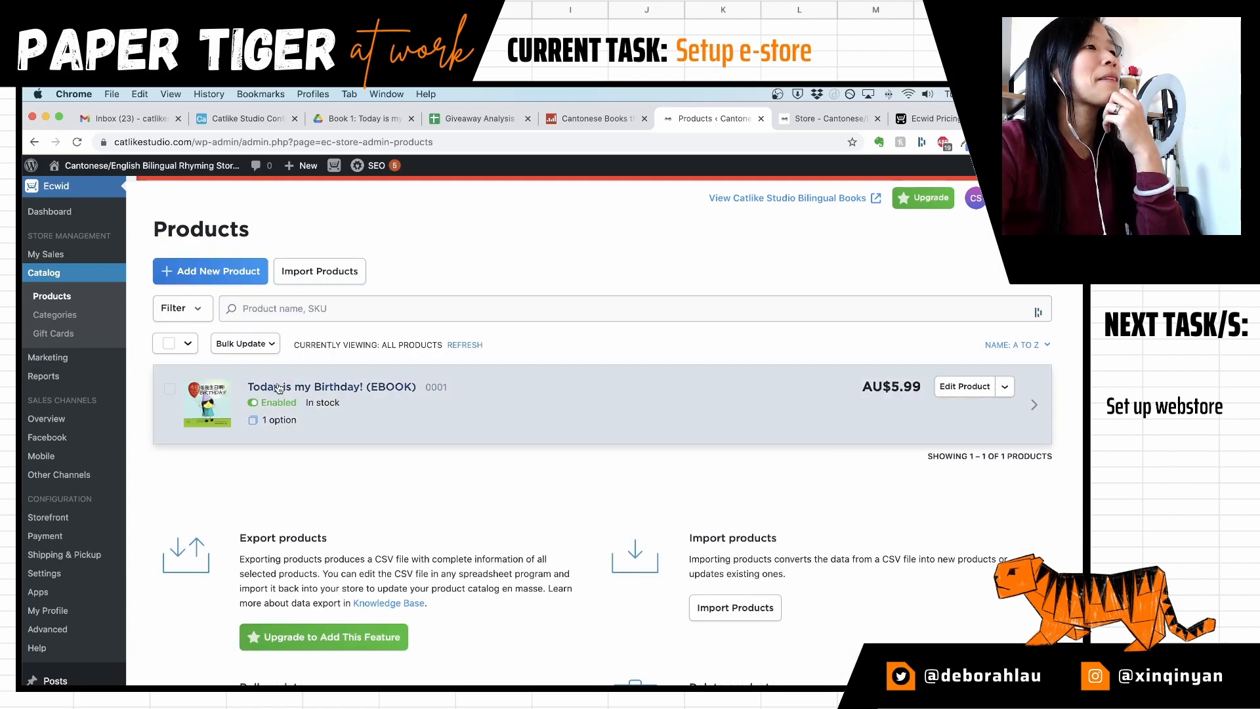
left_click(338, 392)
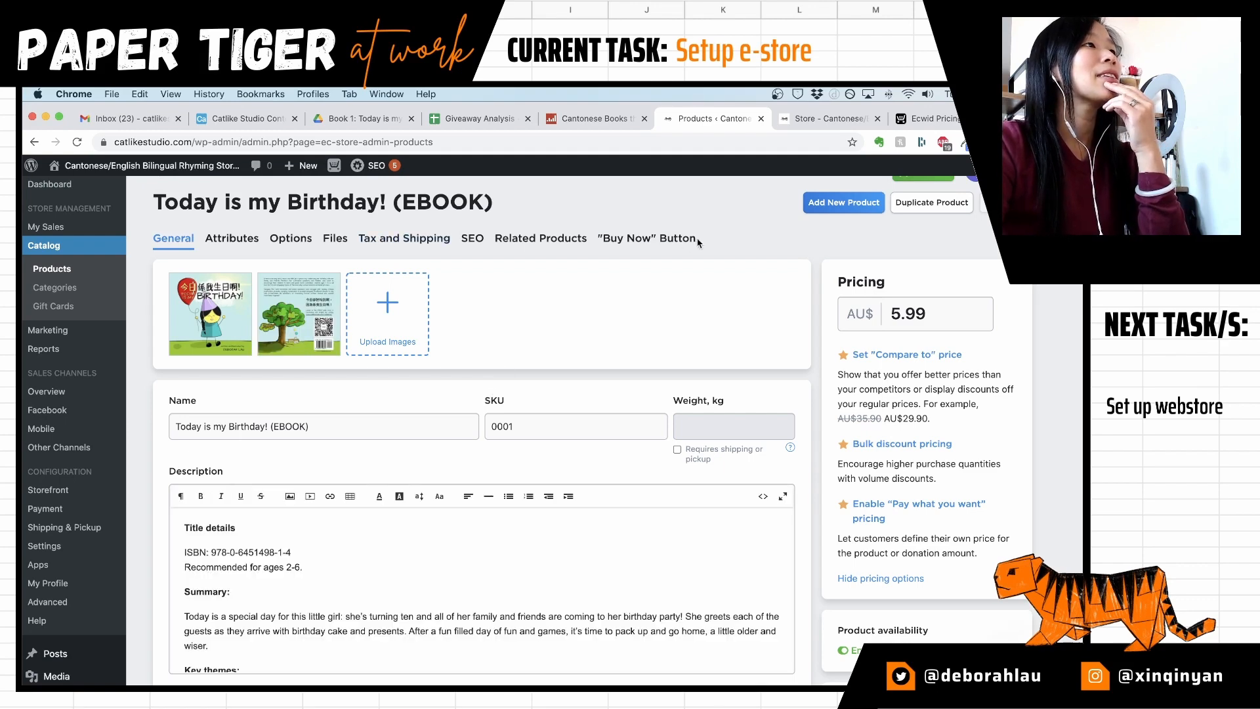
Review the ebook's format options, tax and shipping, attributes, and digital file settings.
left_click(293, 241)
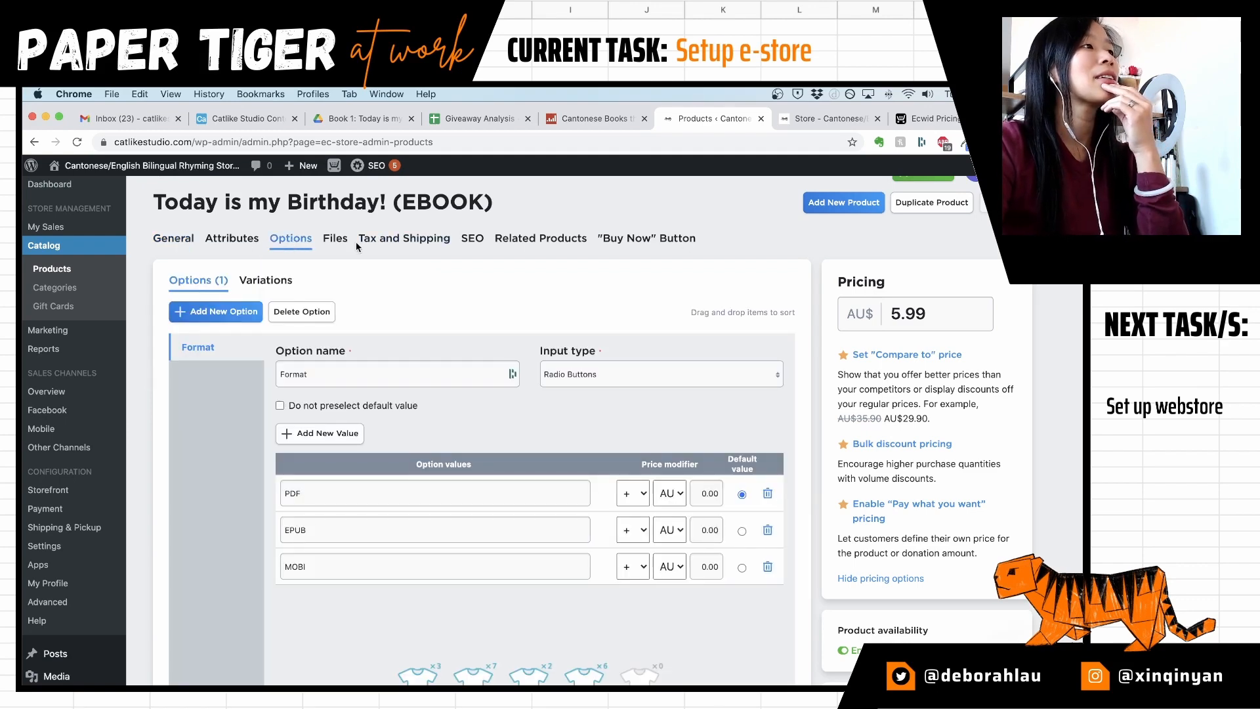
left_click(369, 241)
left_click(309, 246)
left_click(338, 240)
left_click(238, 245)
left_click(330, 241)
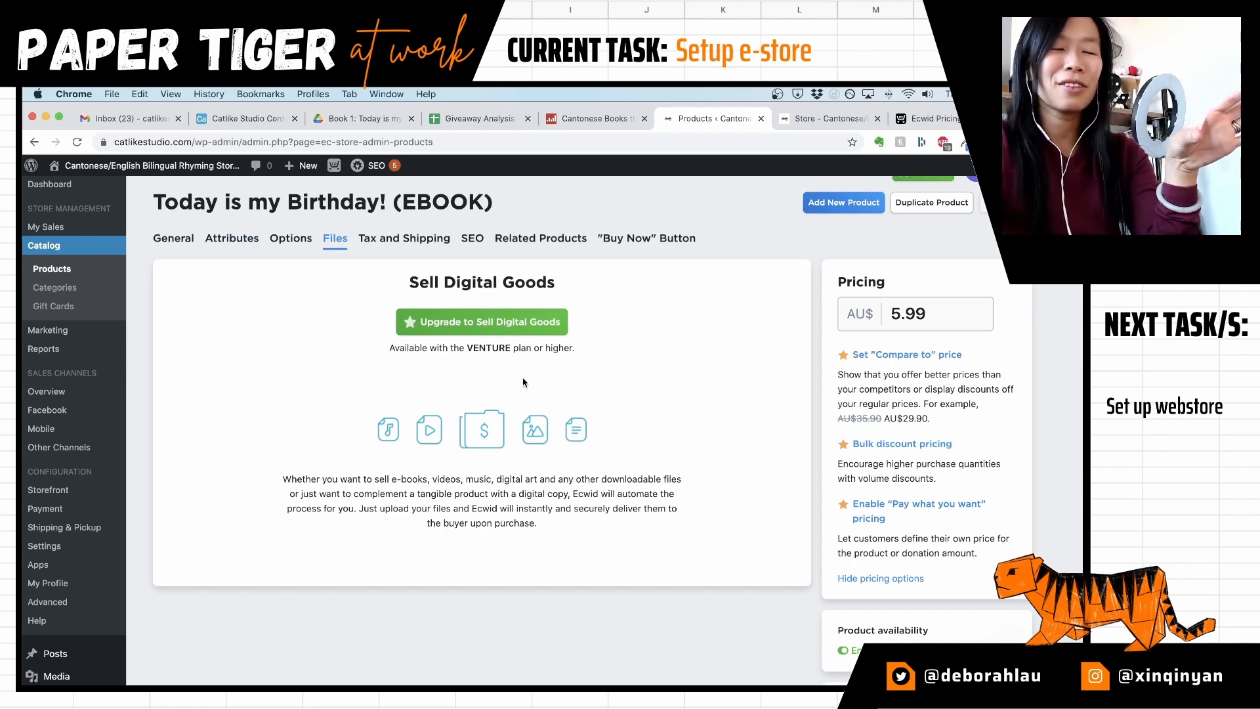
Return to the live Catlike Studio store page and scroll over the ebook listing.
left_click(829, 118)
scroll(507, 365, "down", 3)
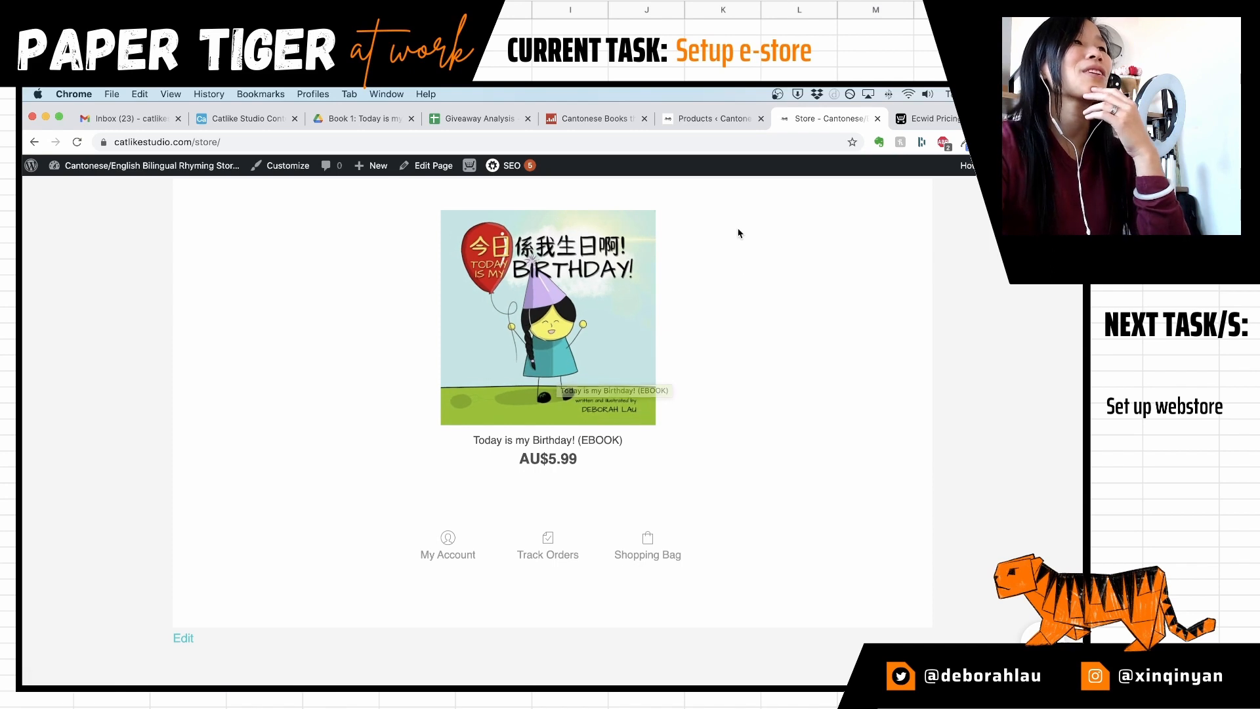
scroll(724, 339, "up", 3)
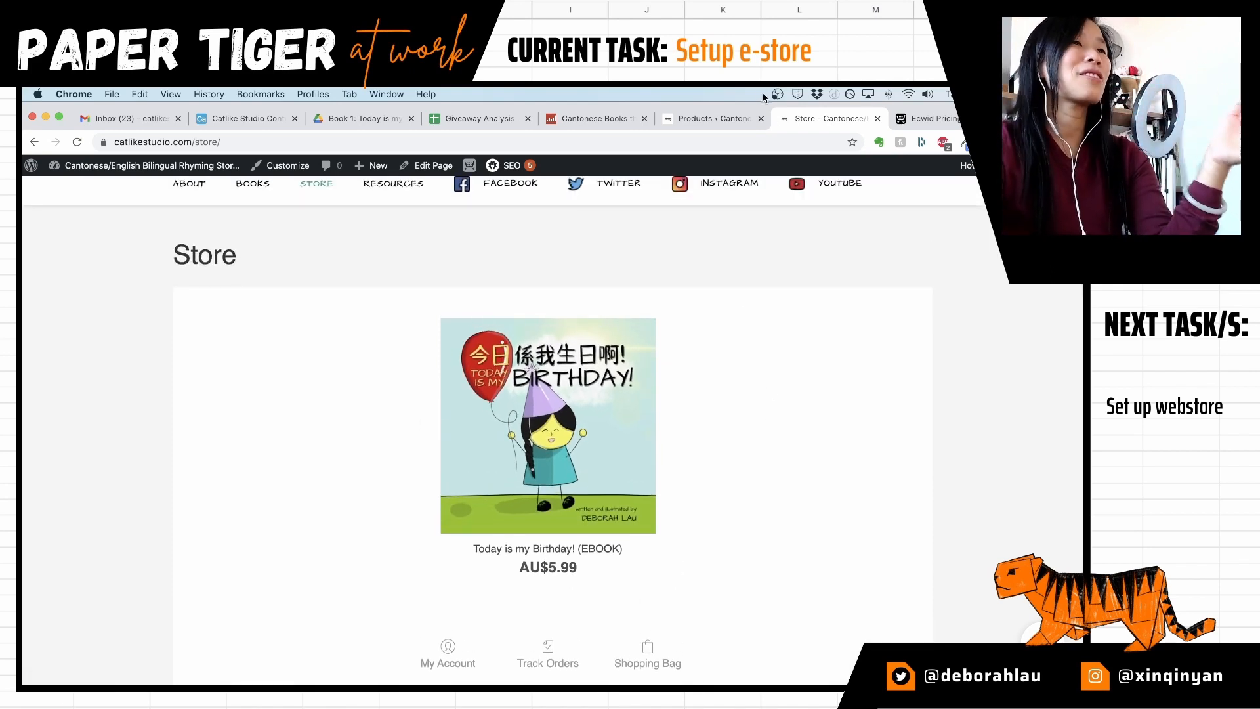
Read further down the Ecwid plan comparison features.
left_click(927, 119)
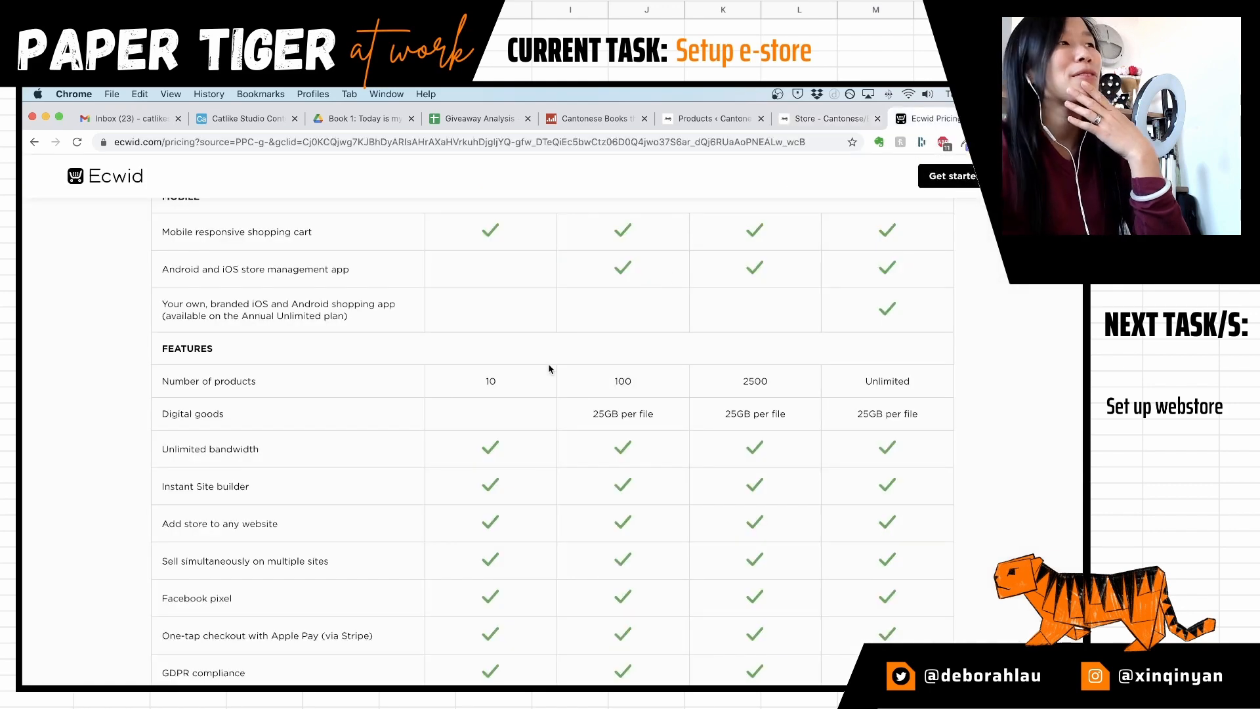
scroll(569, 367, "down", 2)
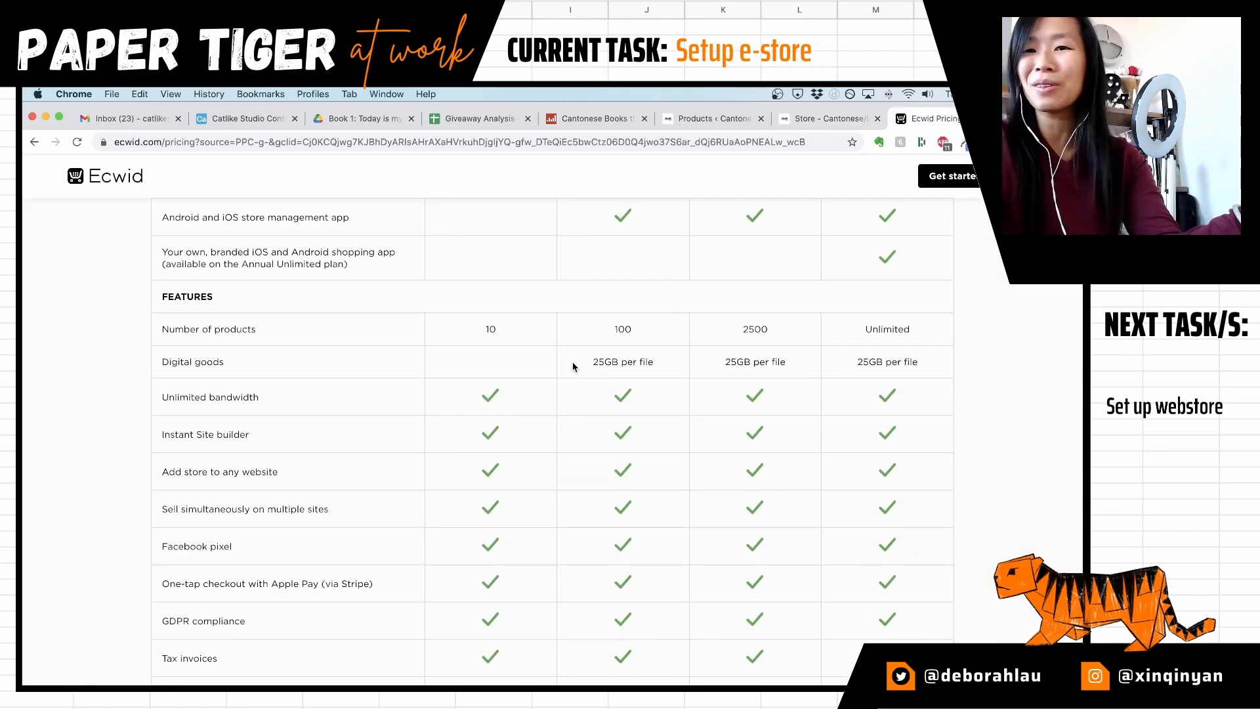
scroll(575, 365, "down", 6)
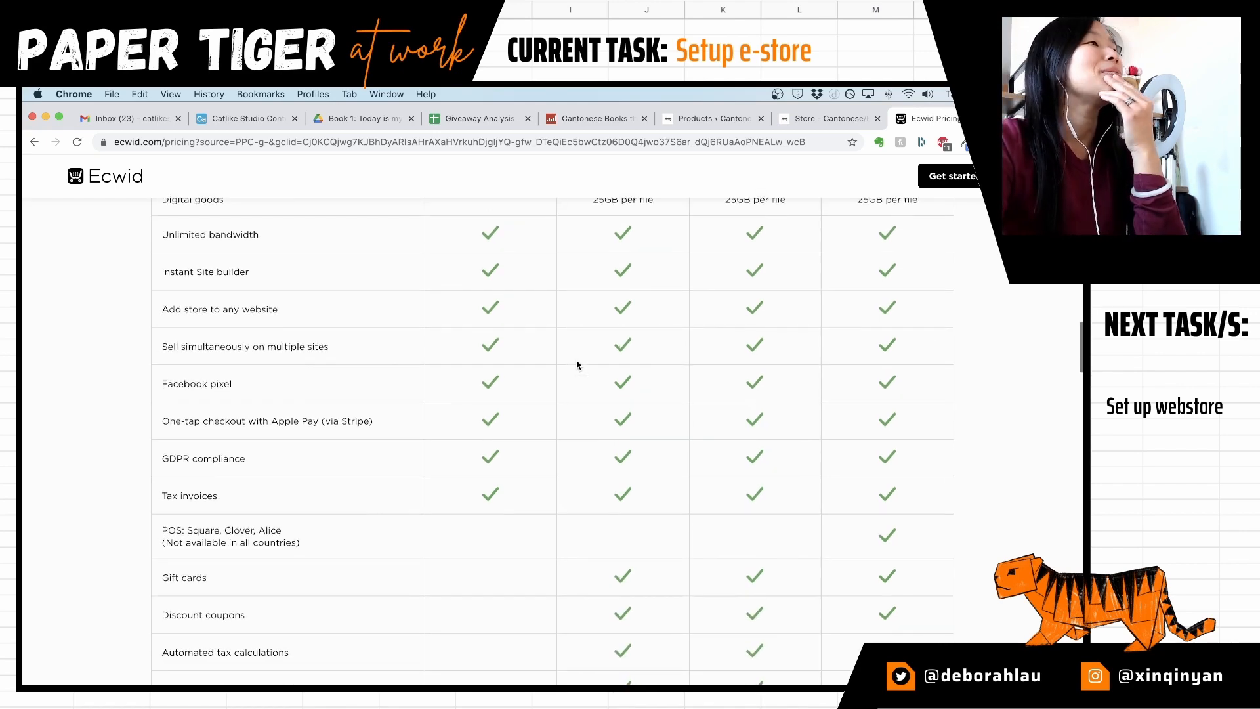
scroll(579, 364, "down", 2)
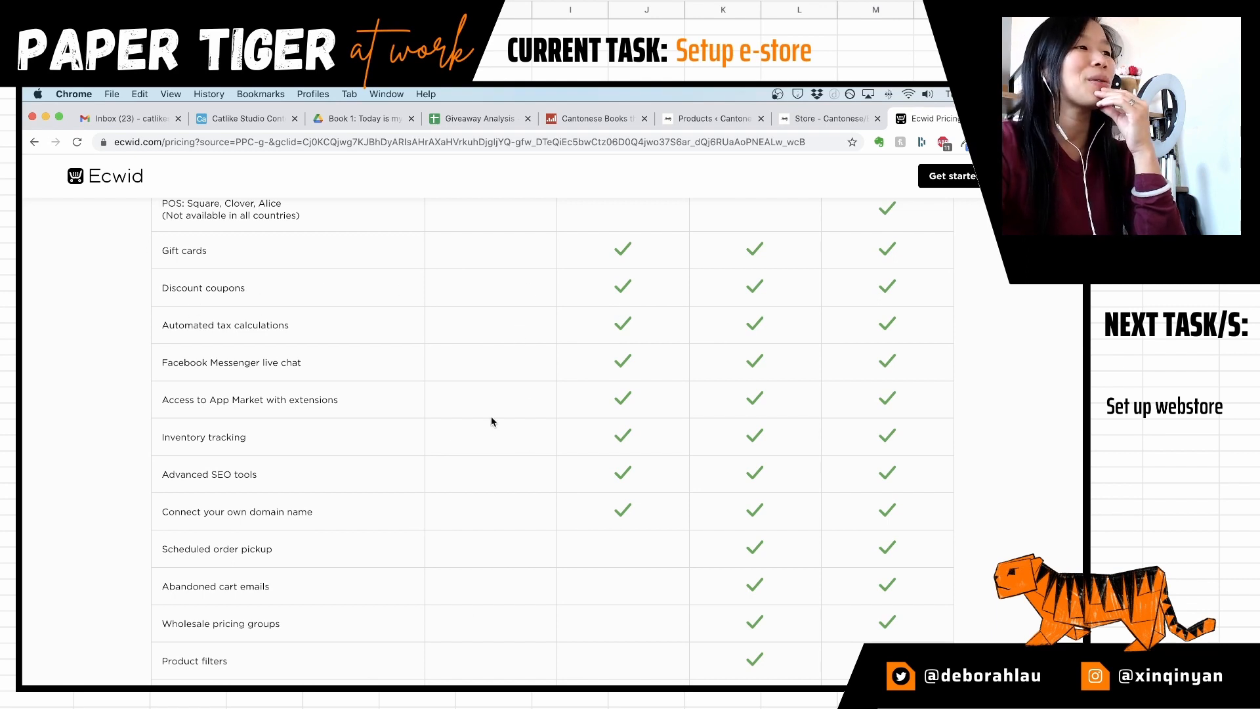
scroll(531, 459, "down", 5)
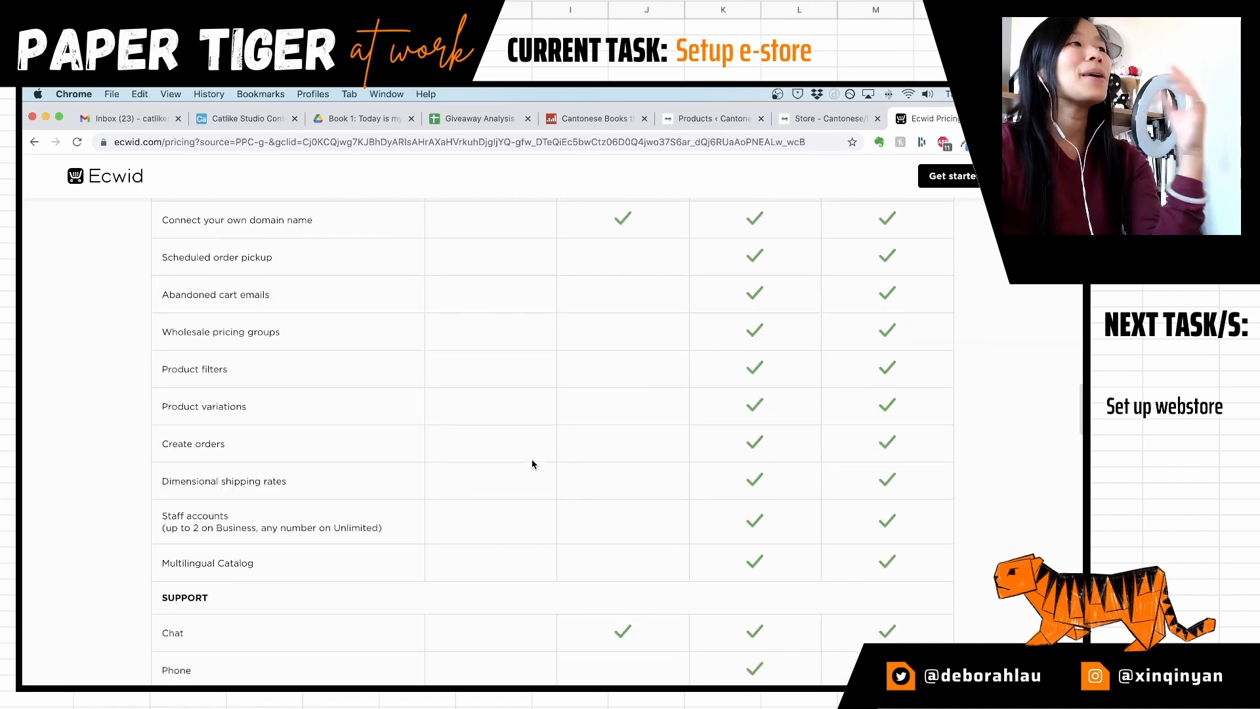
Scroll to the Sign up options, then go back to the ebook's product editor via the store page.
scroll(538, 460, "down", 1)
scroll(541, 464, "down", 6)
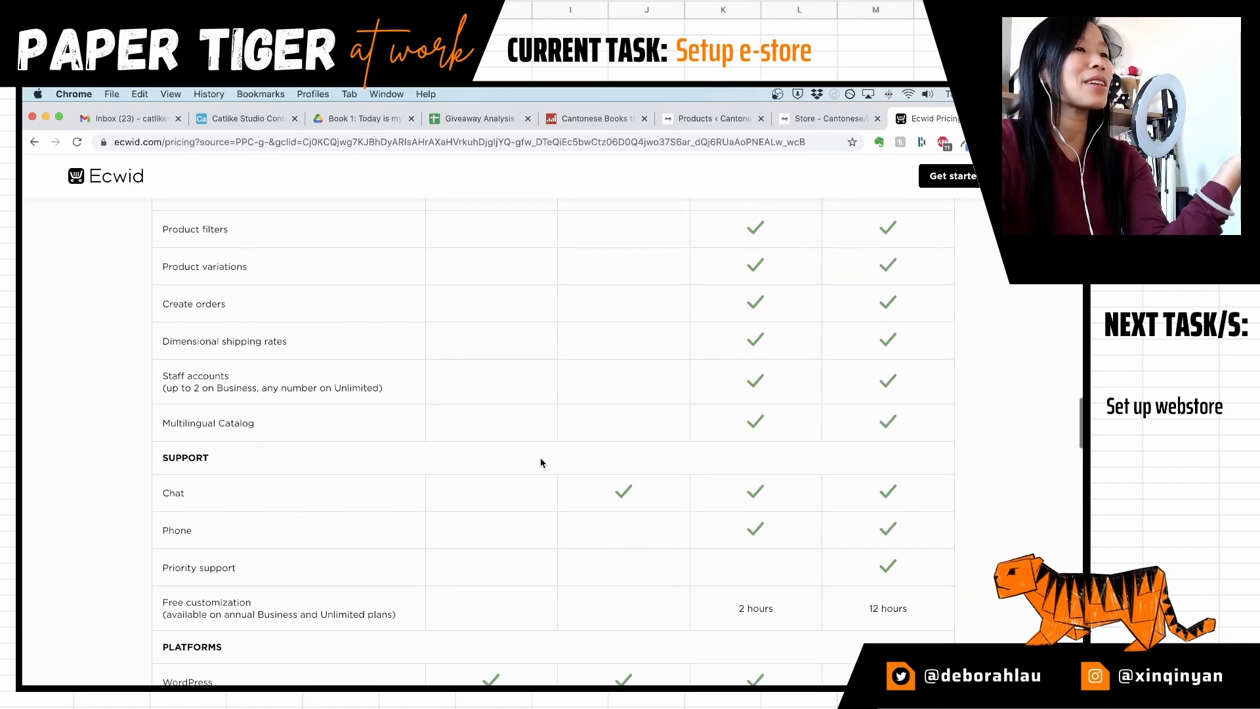
scroll(541, 462, "down", 2)
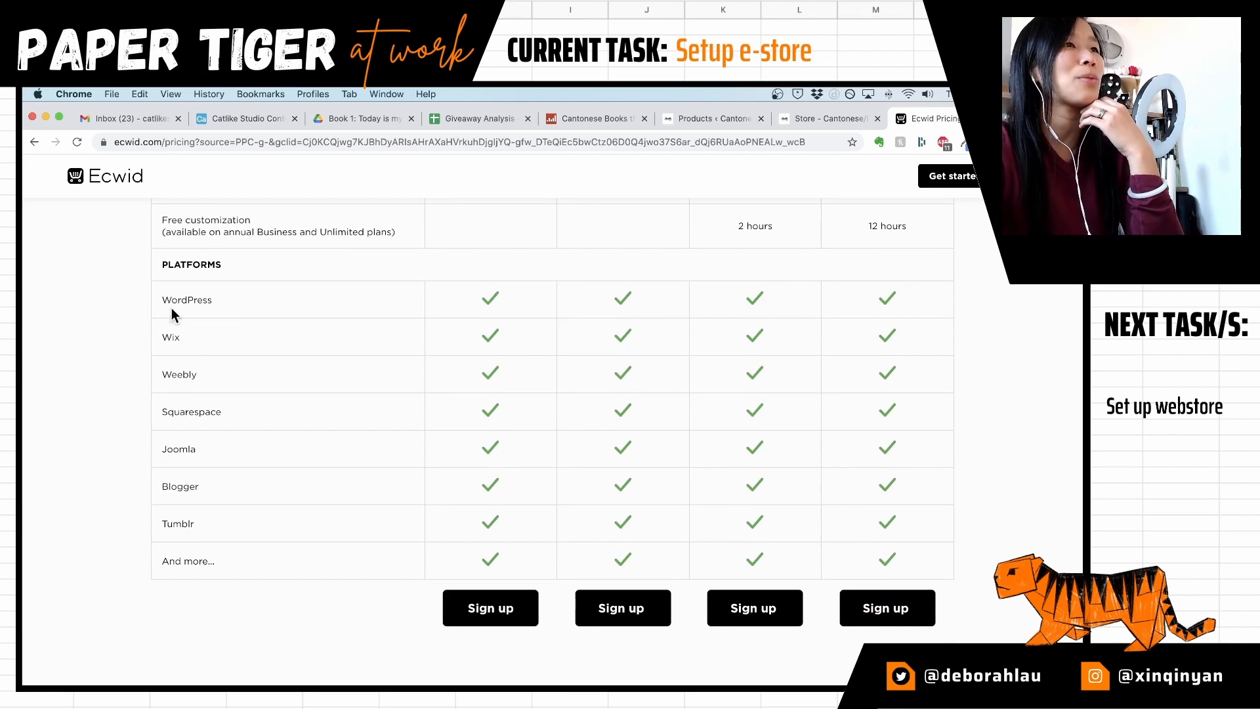
left_click(826, 118)
left_click(713, 119)
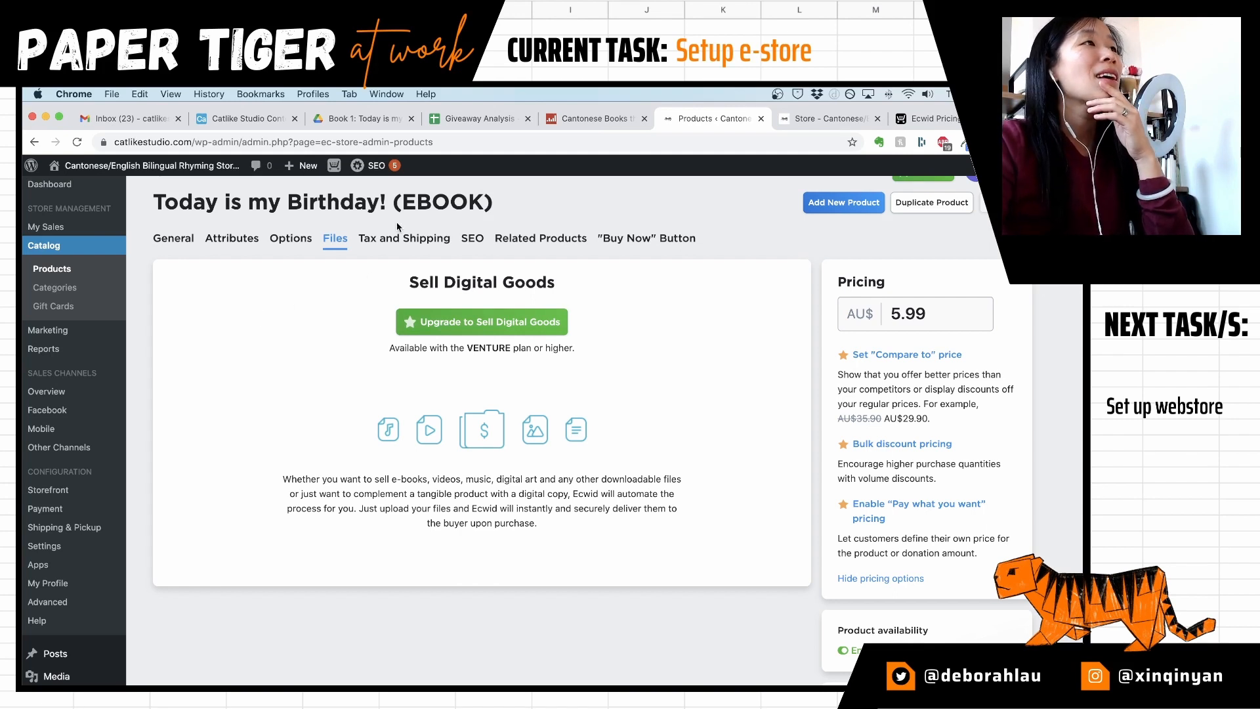
Close the Giveaway Analysis spreadsheet and scroll the Drive folder to the Webstore sheet.
left_click(477, 118)
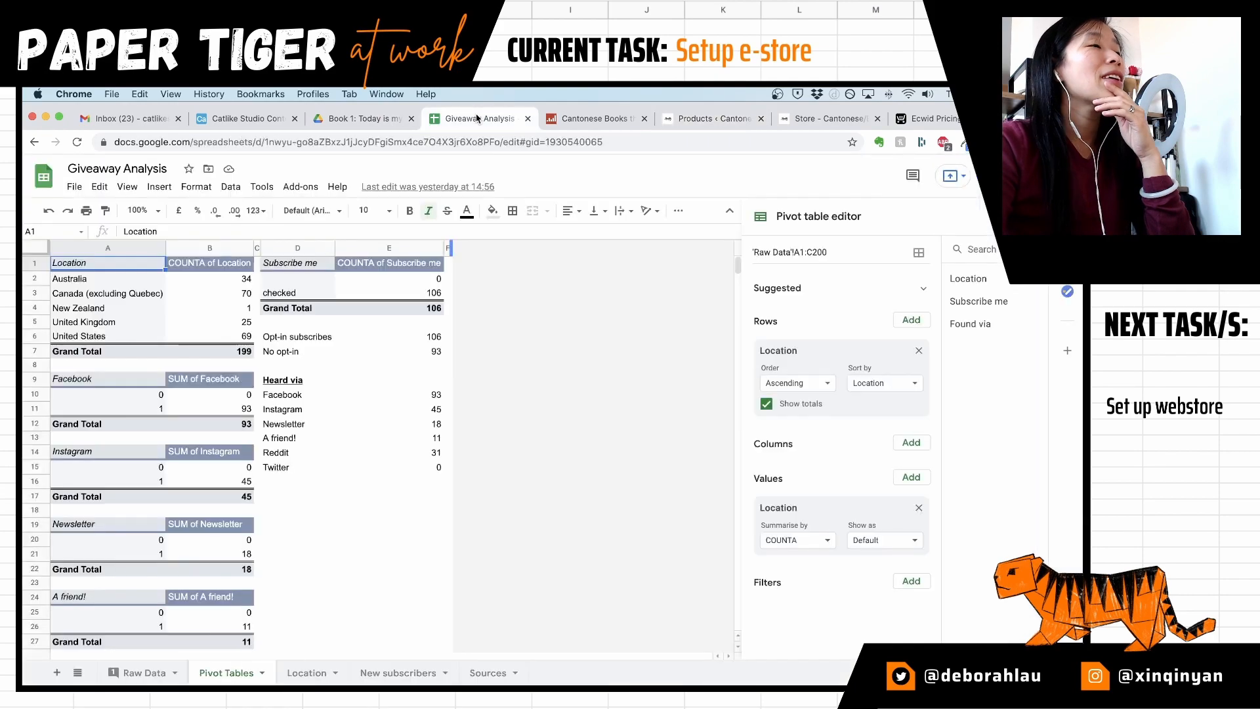
left_click(348, 119)
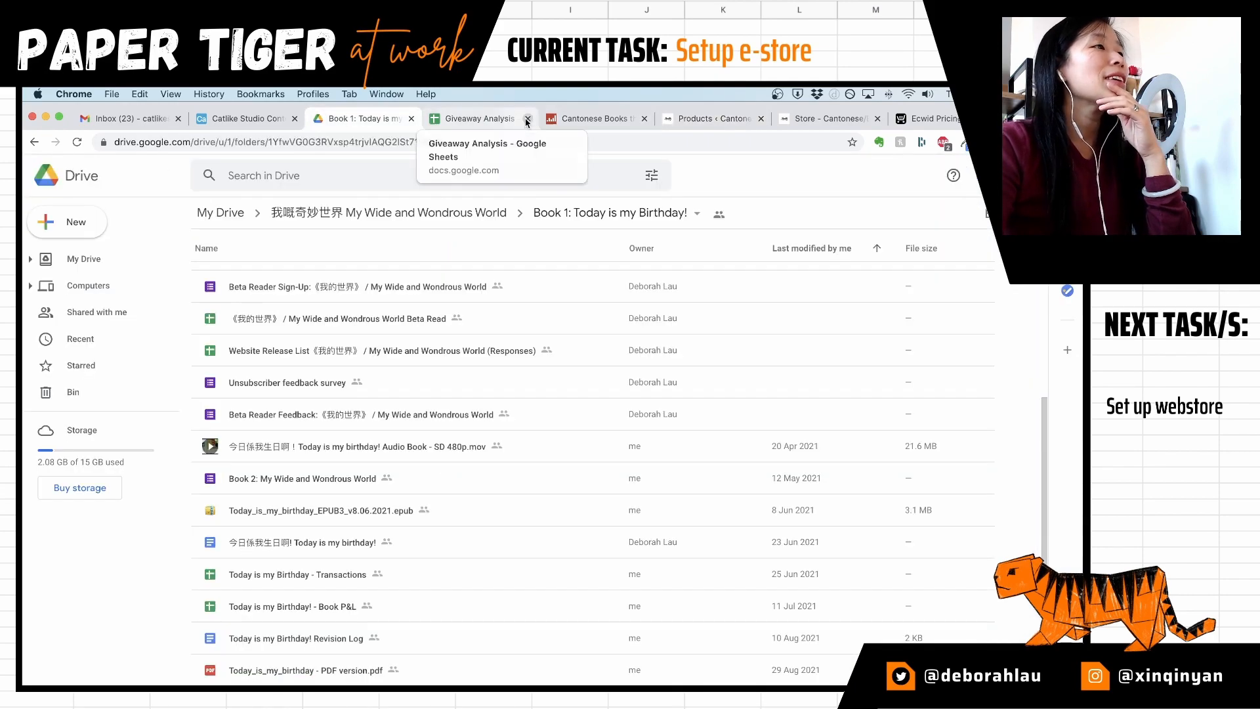
left_click(527, 119)
scroll(348, 529, "down", 1)
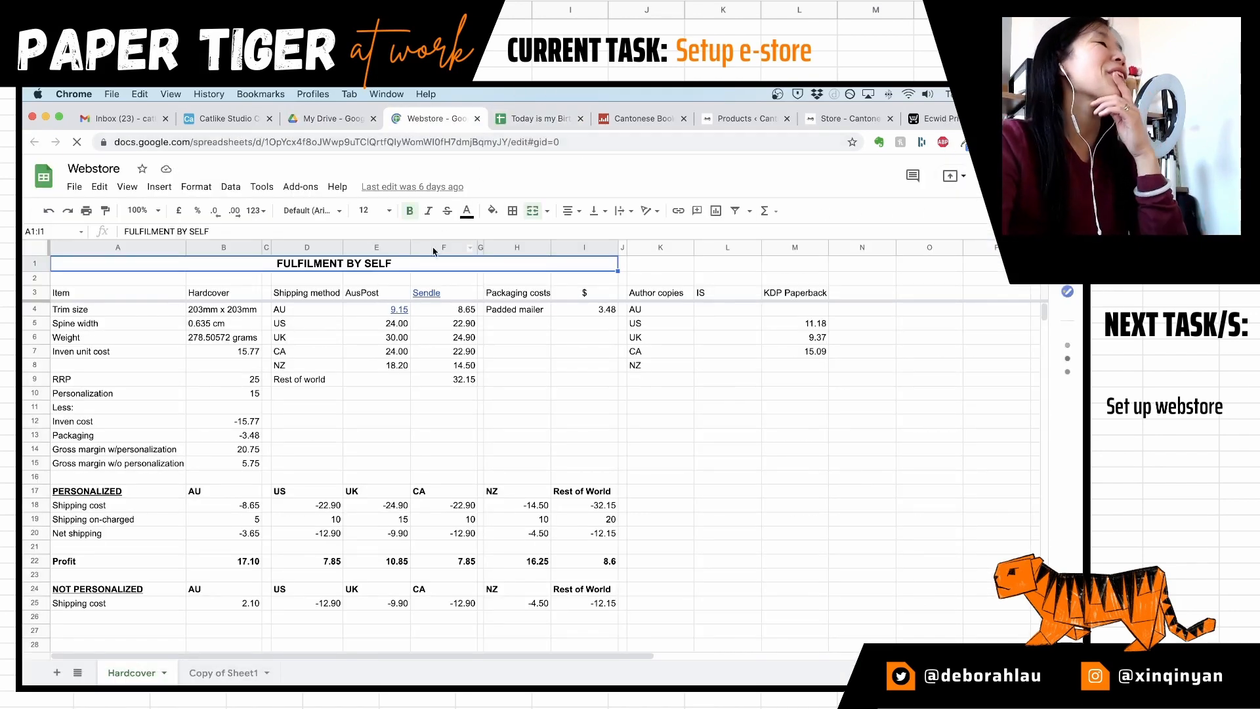
Check the inventory unit cost in B7, the UK rate in E6, and the AU and US destinations.
left_click(403, 381)
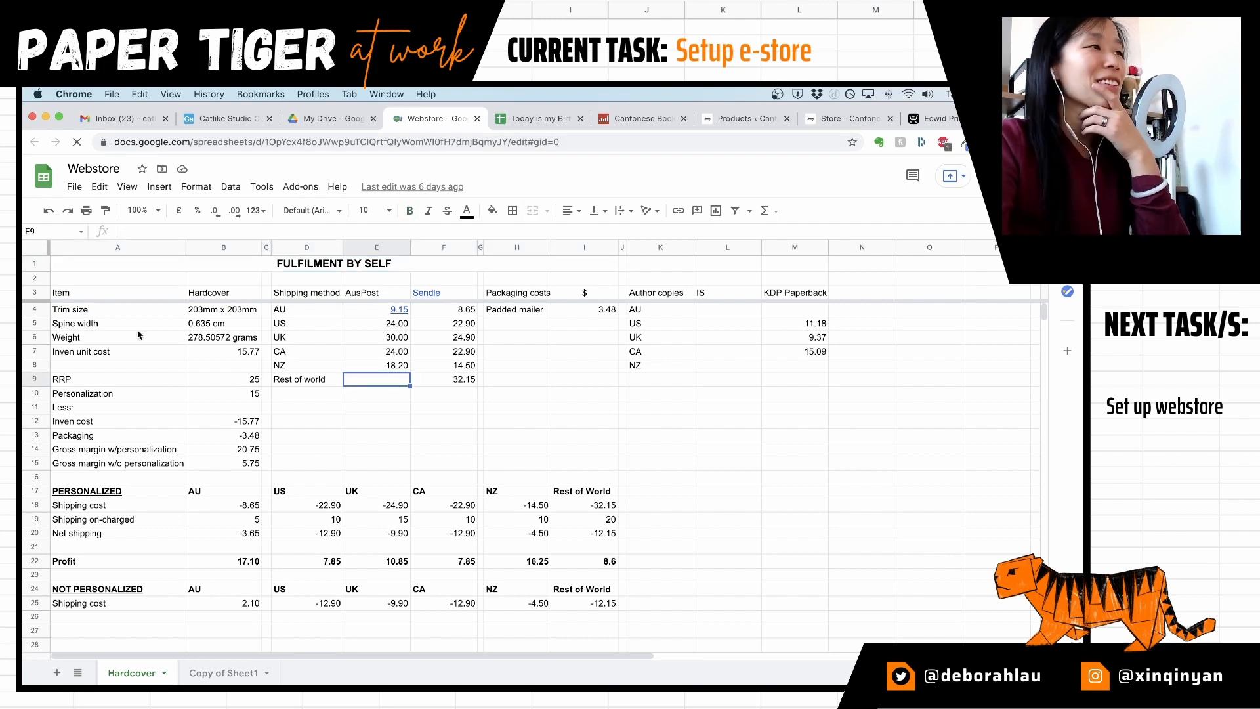
left_click(248, 355)
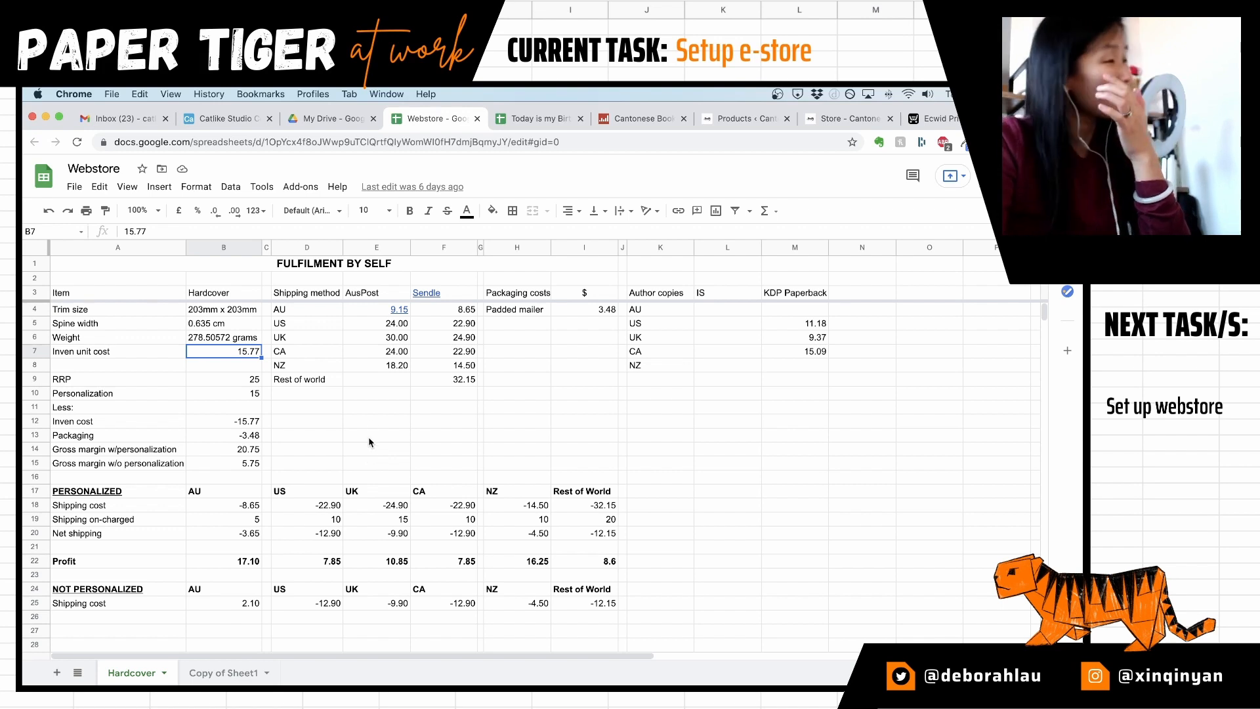
left_click(353, 340)
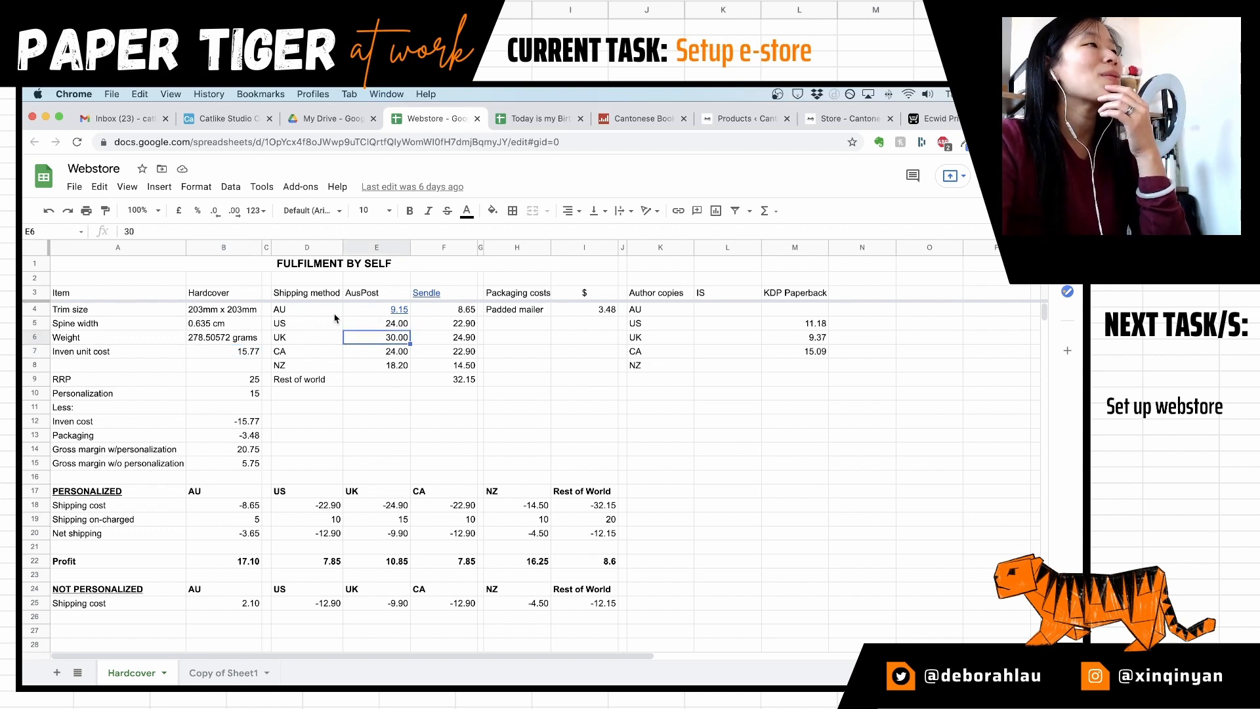
left_click(316, 309)
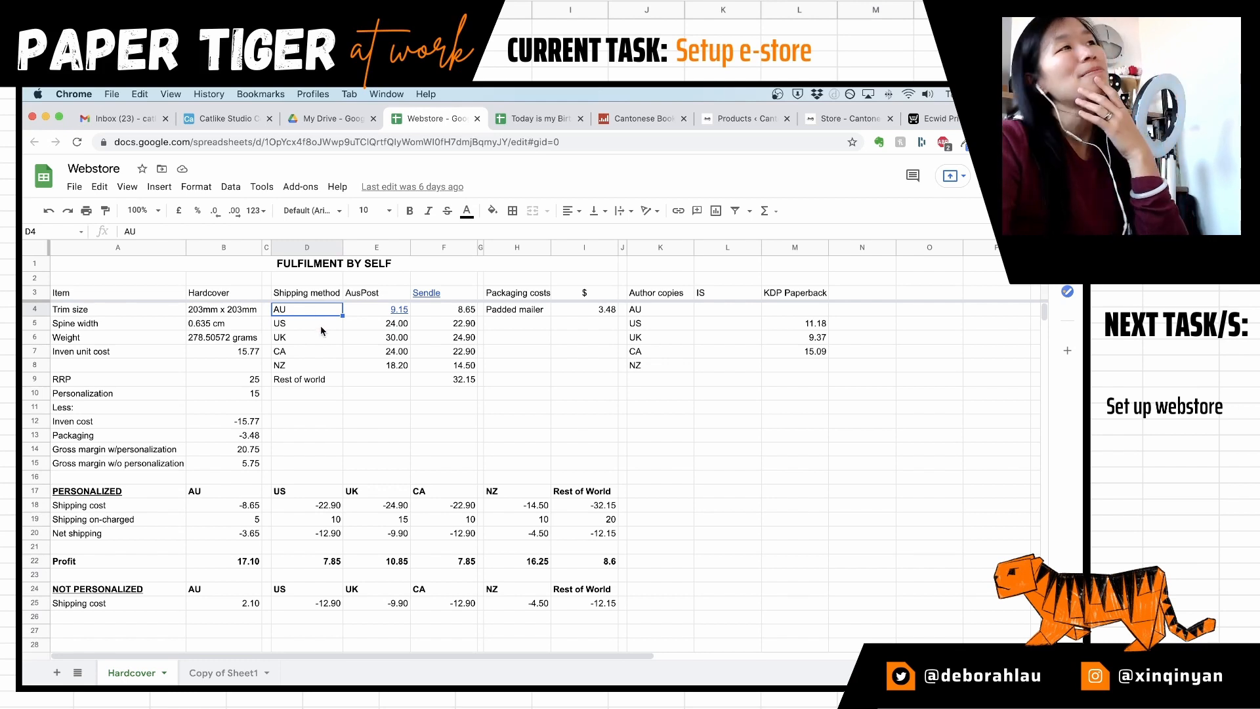
left_click(319, 326)
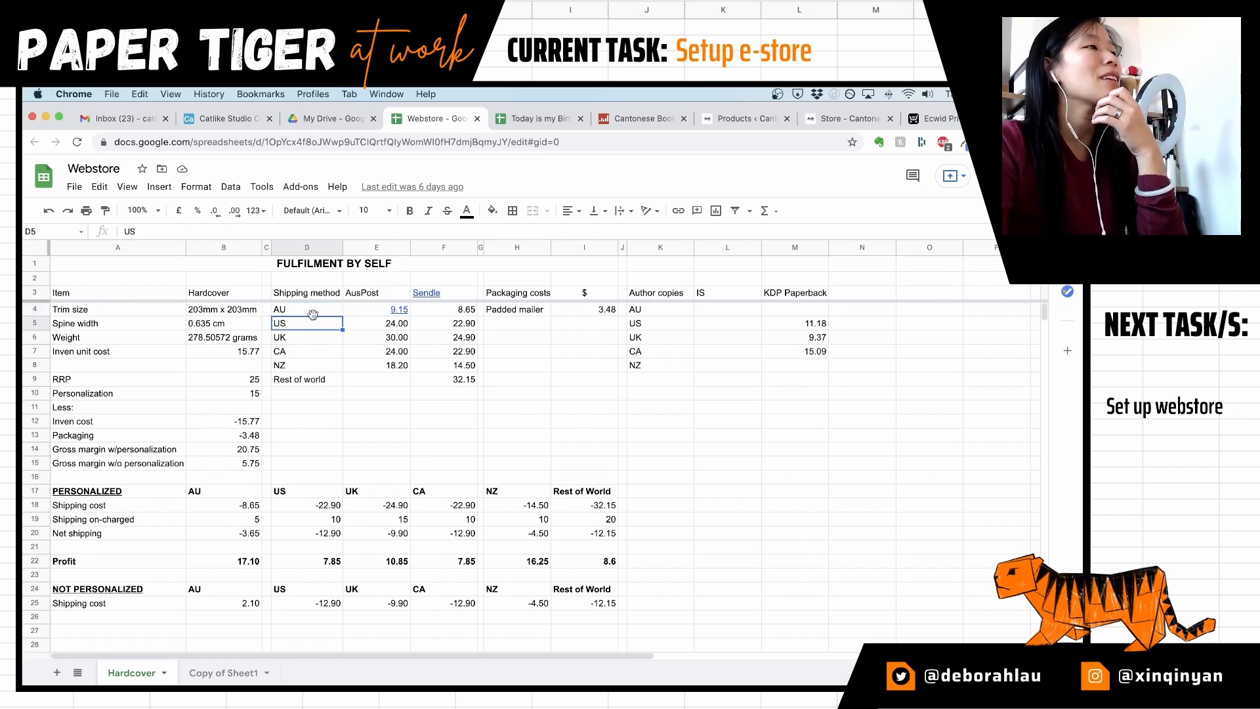
Step through the column D destination labels down to Rest of world.
left_click(315, 312)
left_click(311, 323)
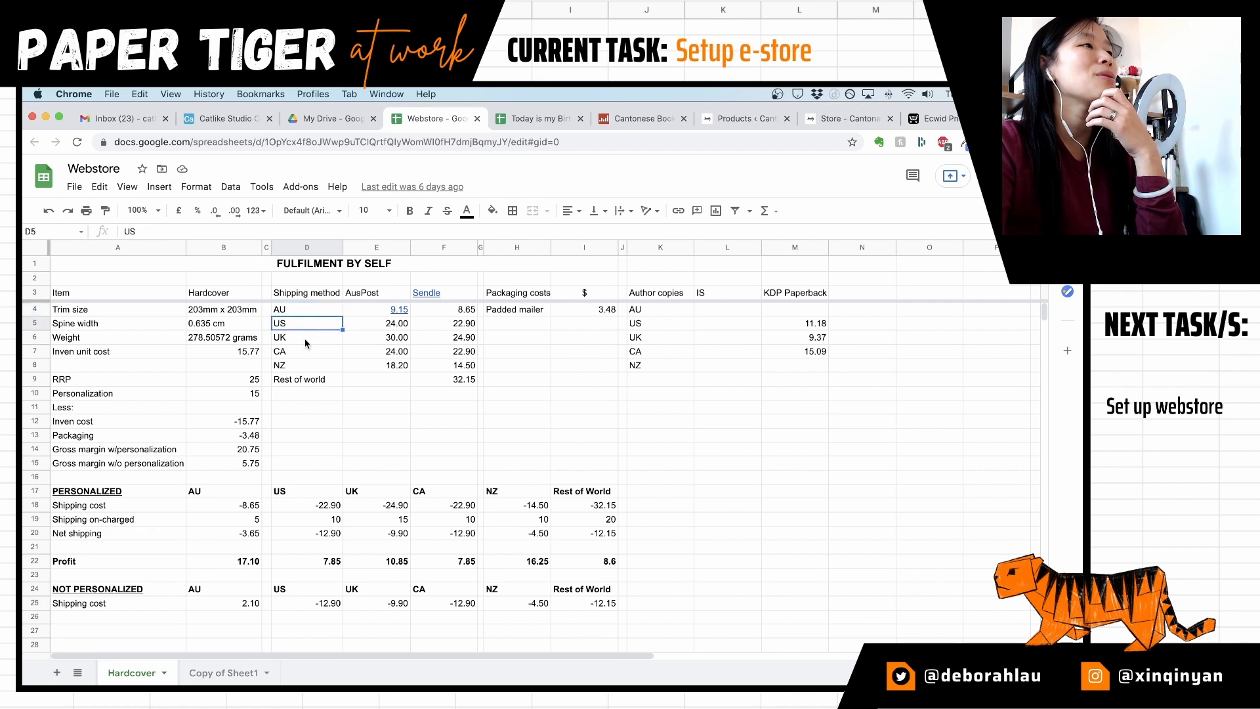
left_click(306, 338)
left_click(303, 351)
left_click(321, 367)
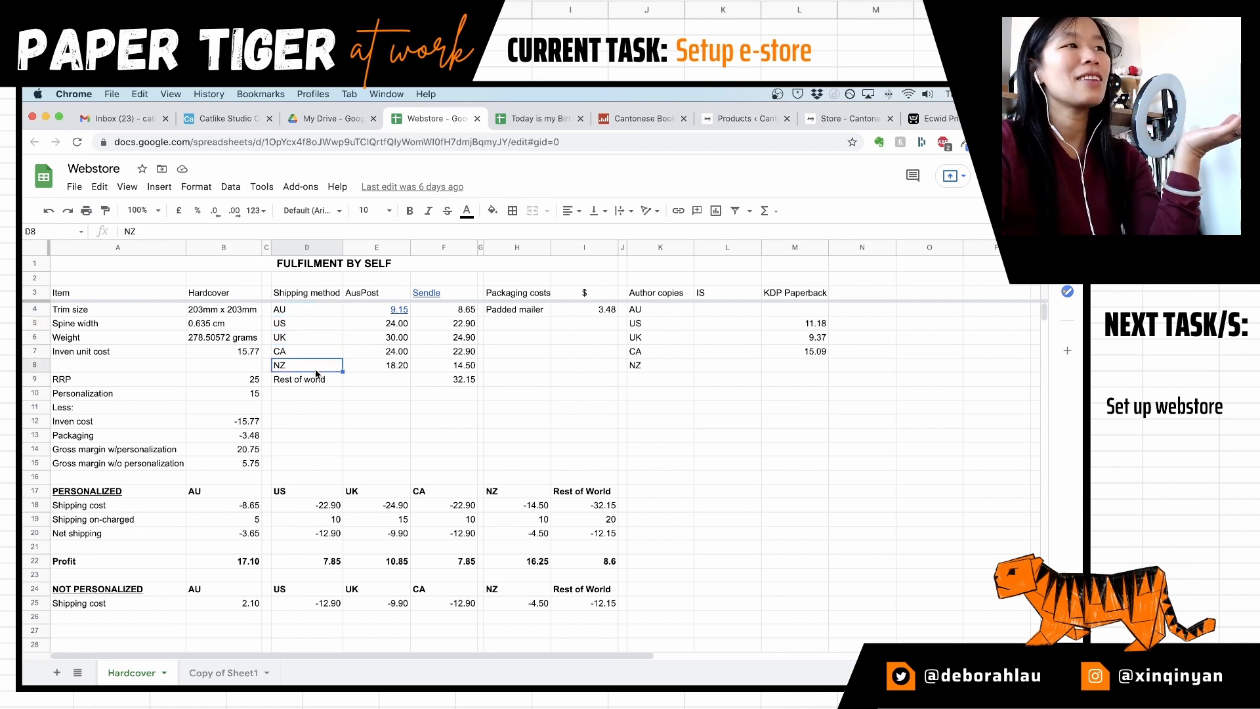
left_click(321, 381)
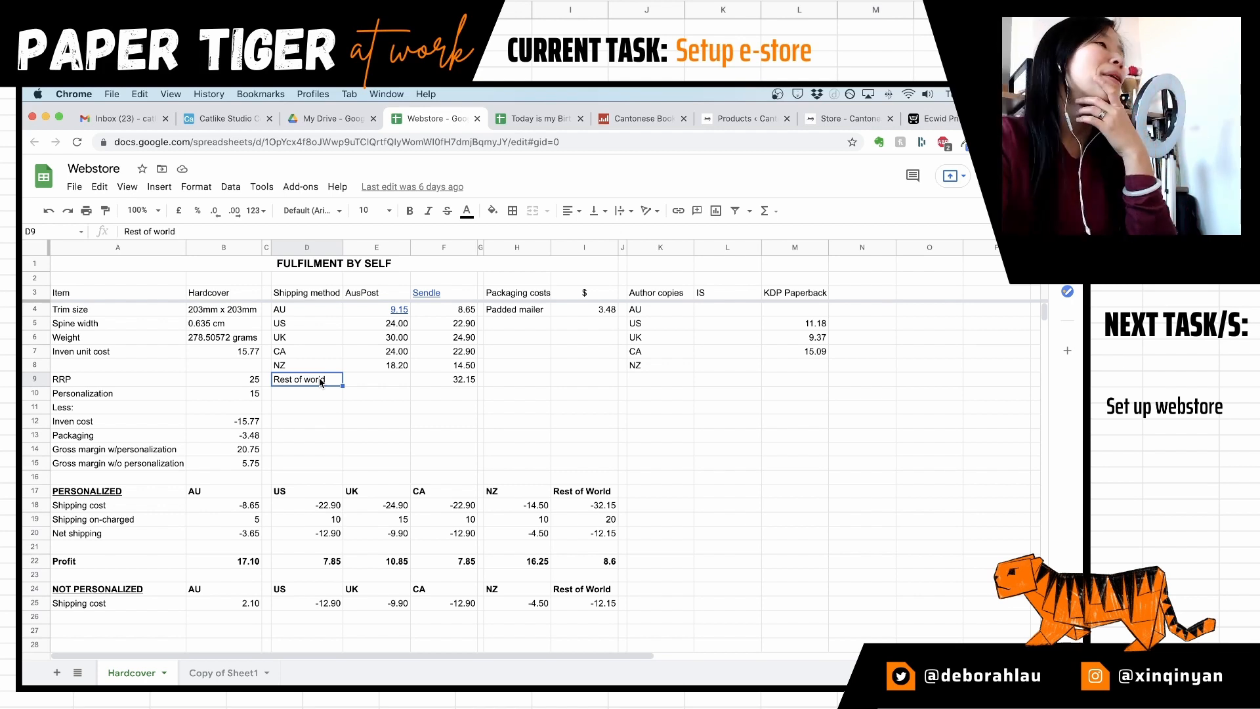
Inspect the AusPost rates for US, UK and CA and the 9.15 link to the Australia Post calculator.
left_click(307, 314)
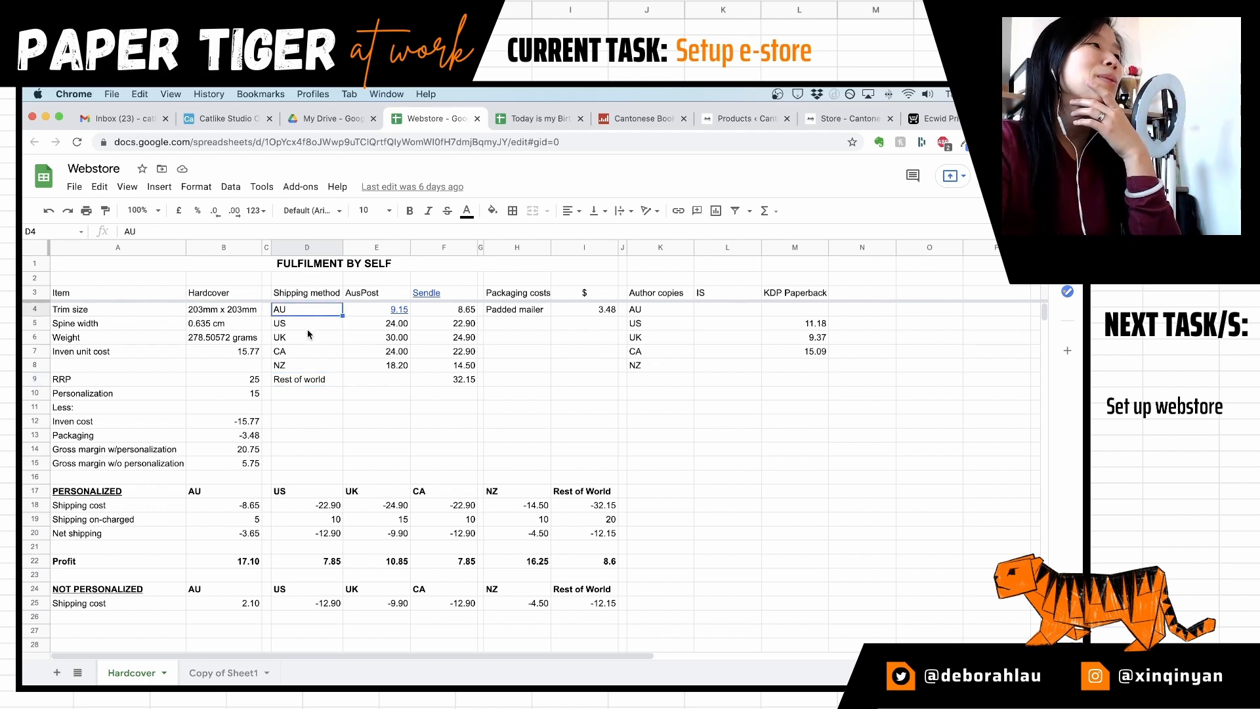
left_click(336, 365)
left_click(392, 328)
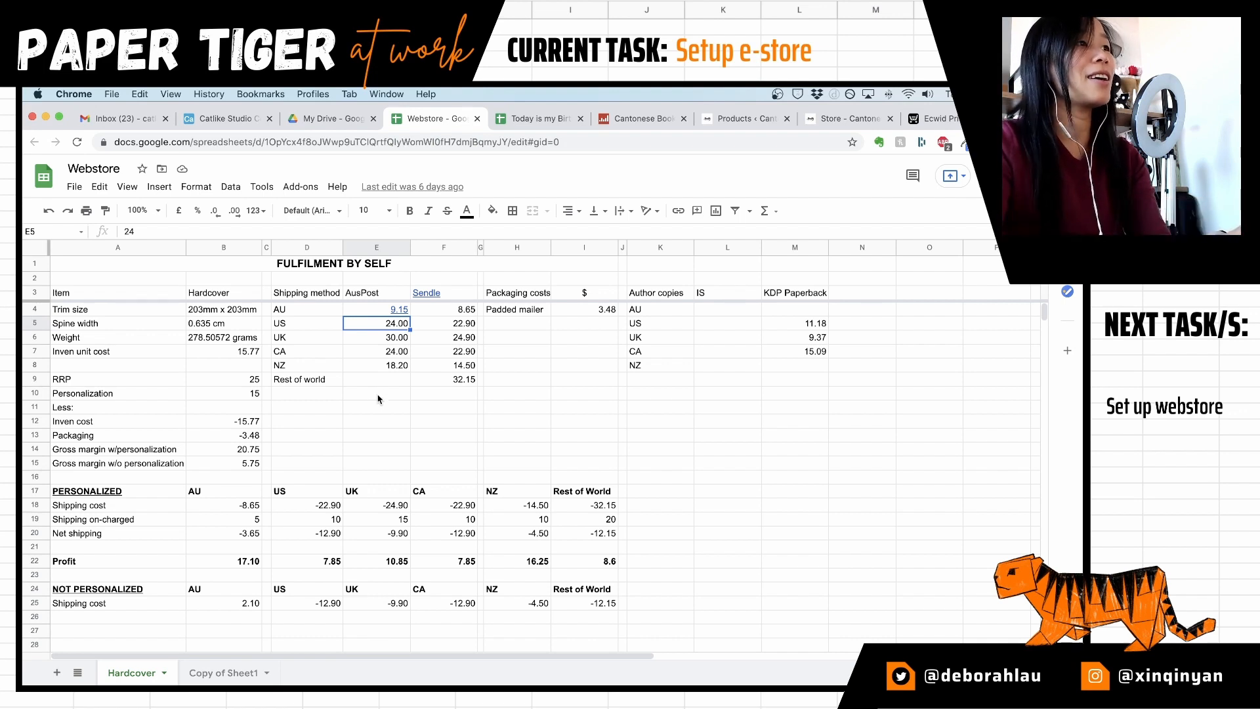
left_click(387, 339)
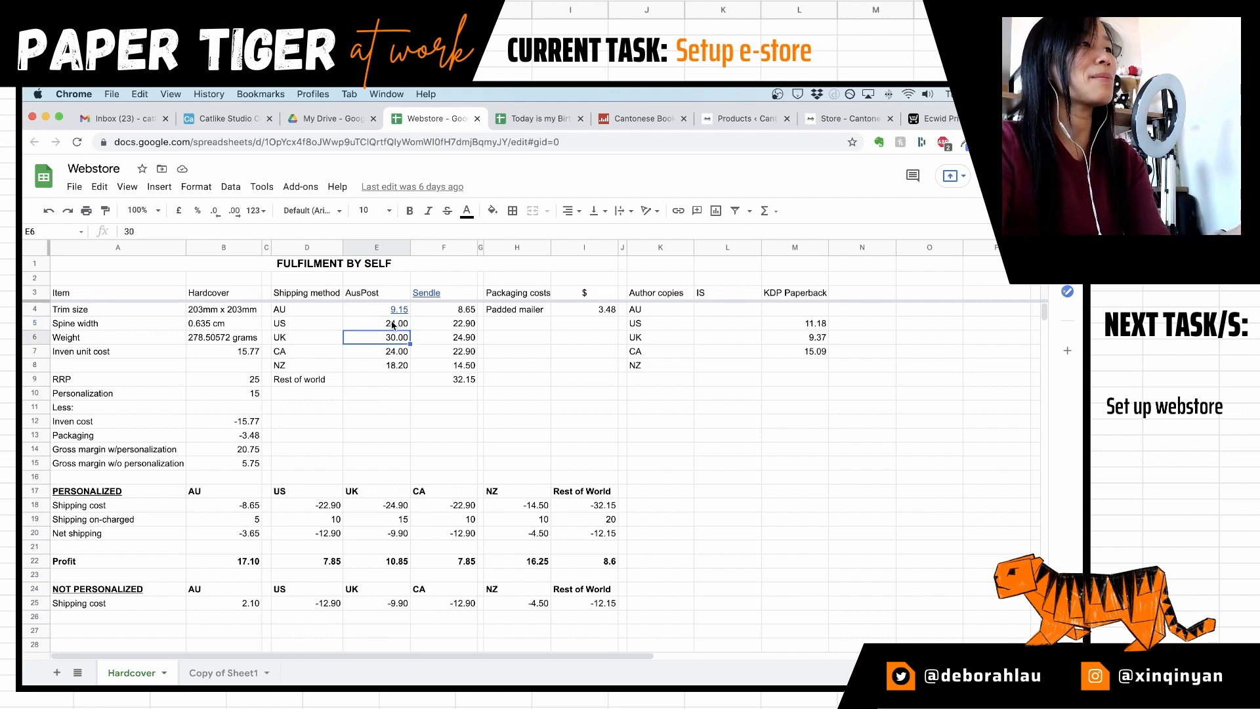
left_click(386, 356)
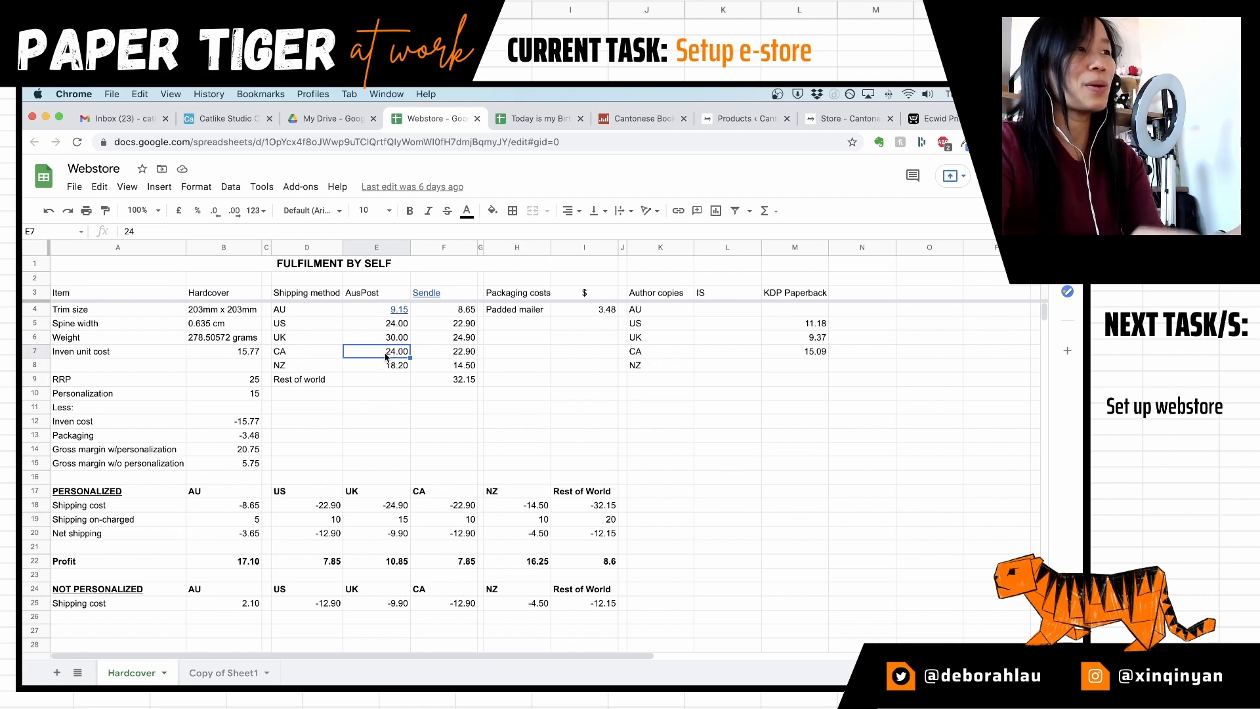
left_click(403, 329)
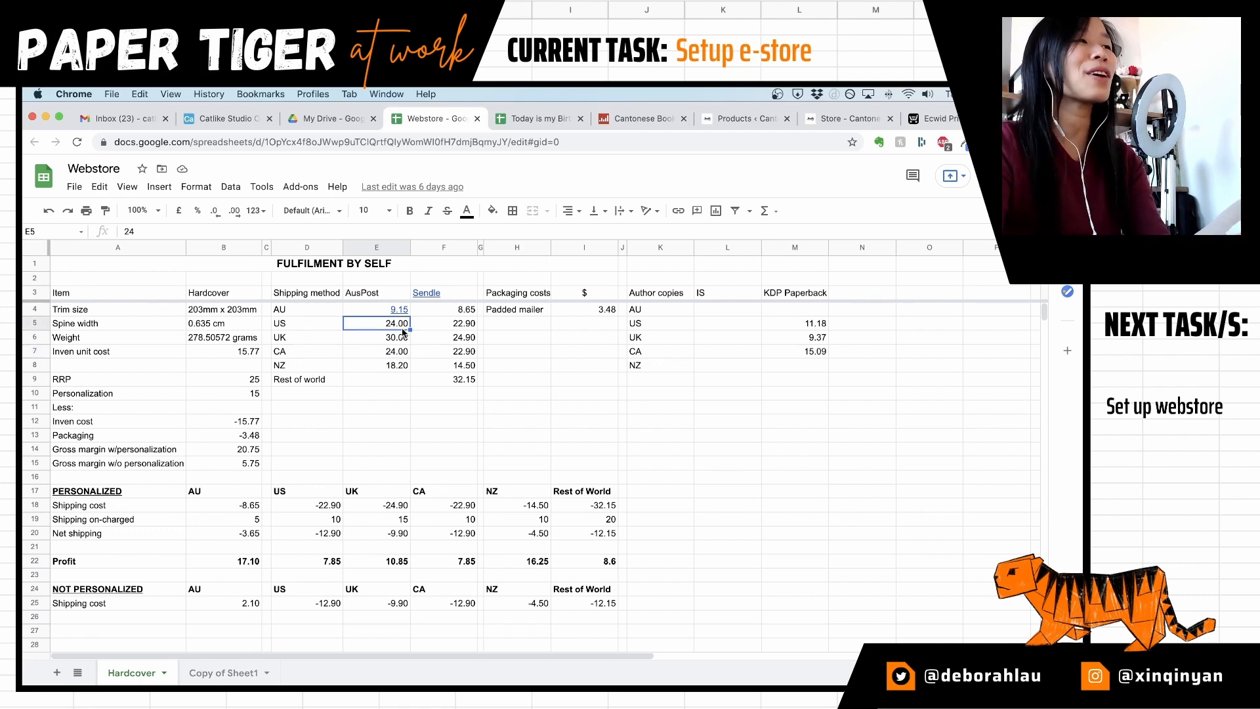
mouse_move(397, 313)
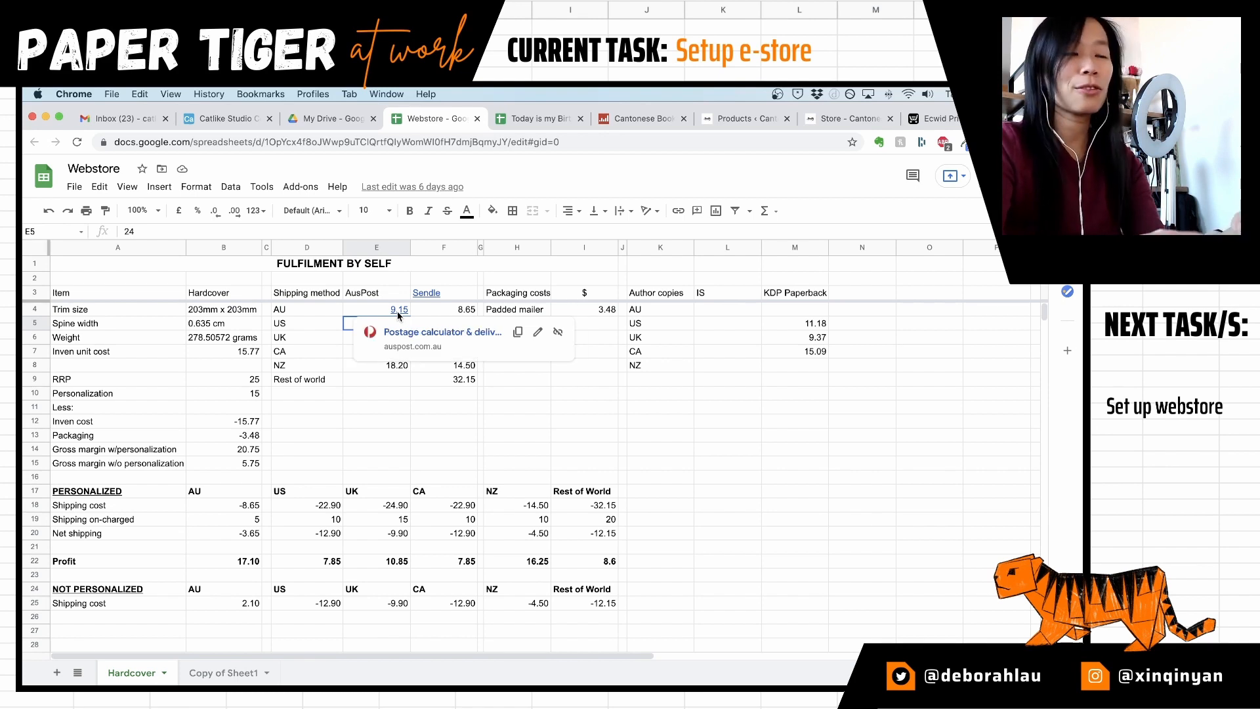
left_click(360, 367)
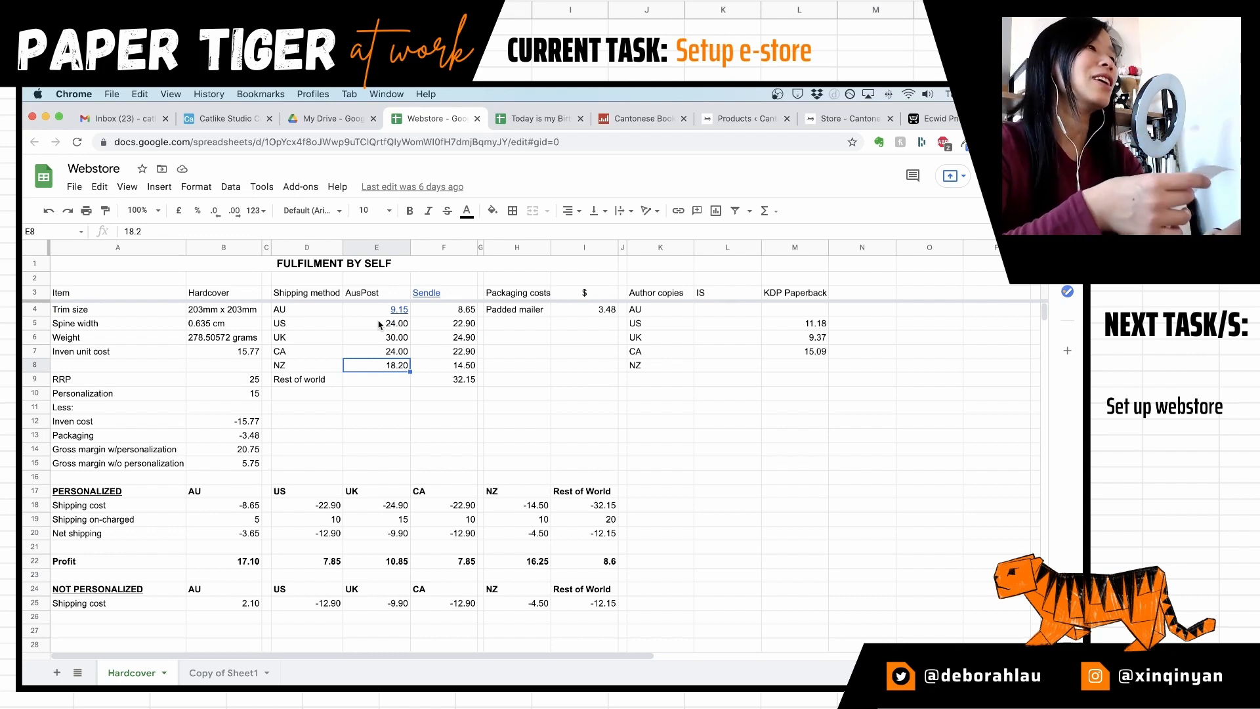
left_click(348, 409)
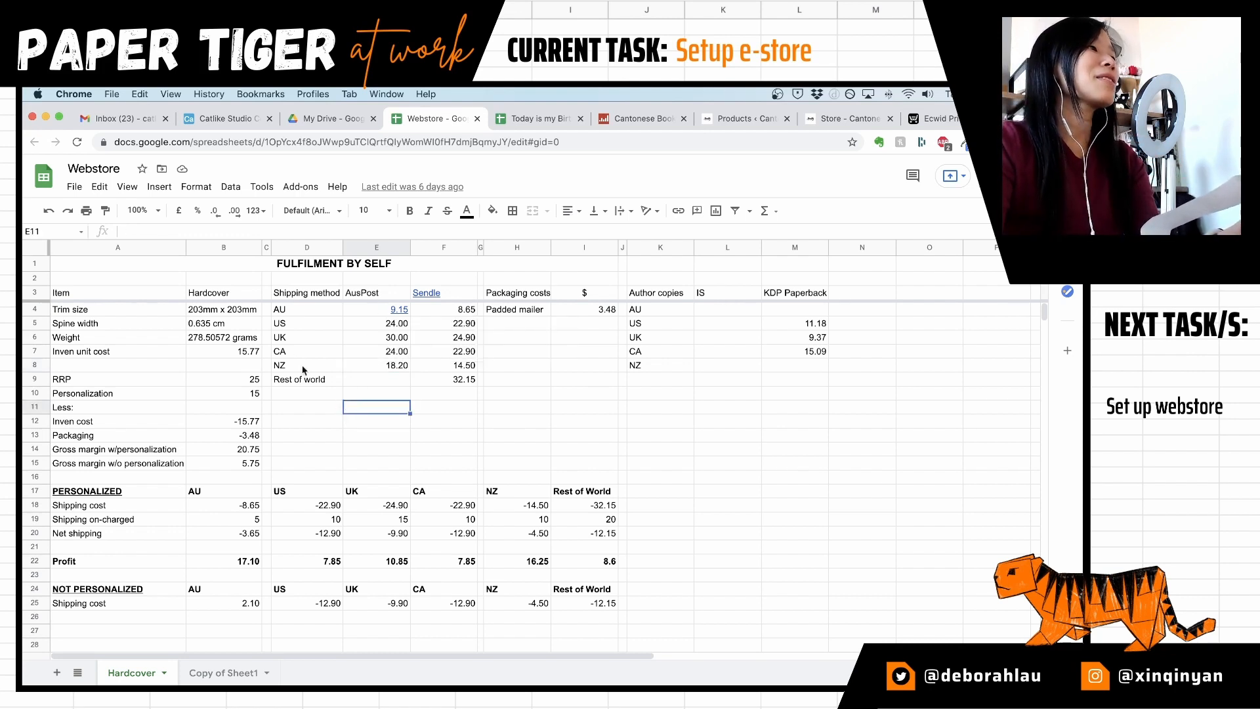
left_click(378, 342)
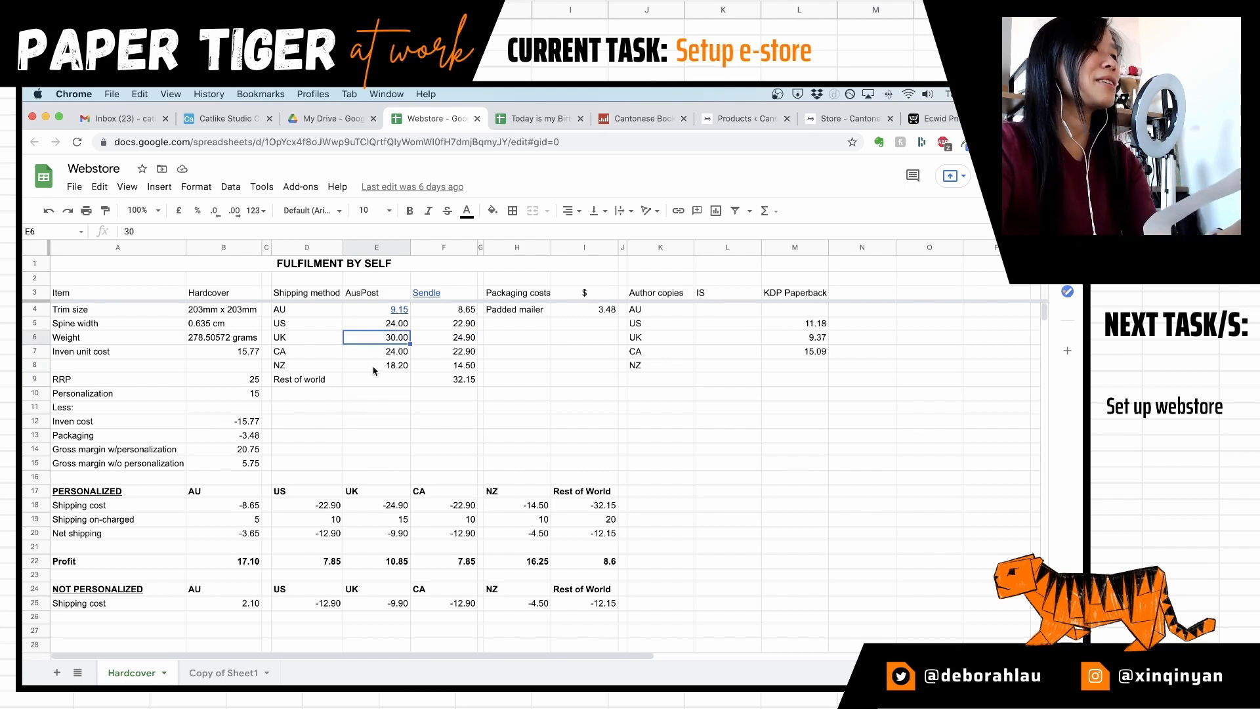
left_click(374, 370)
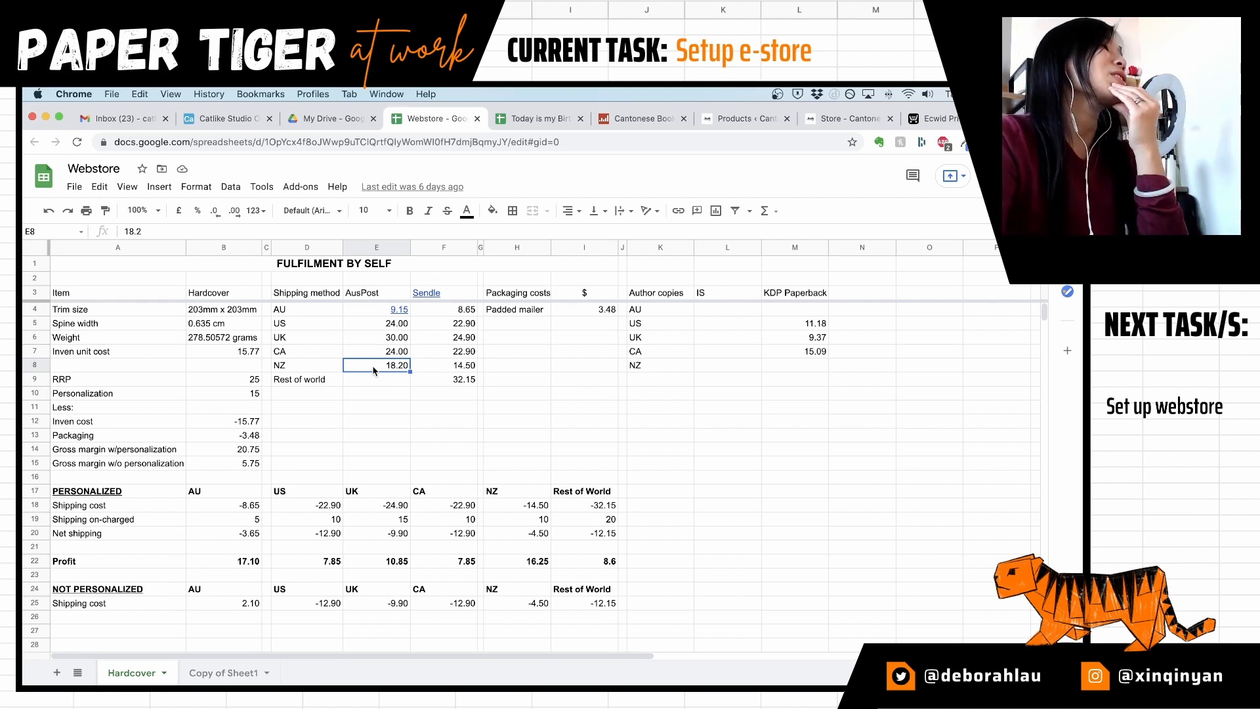
left_click(251, 385)
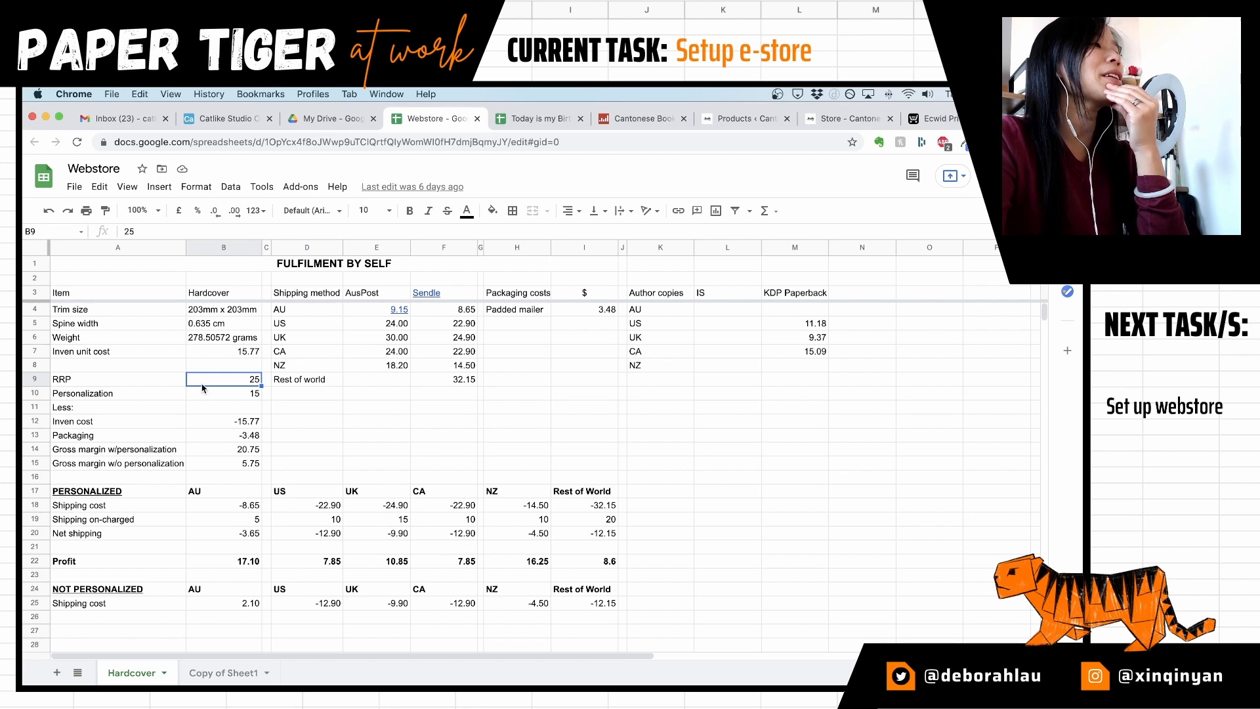
left_click(242, 396)
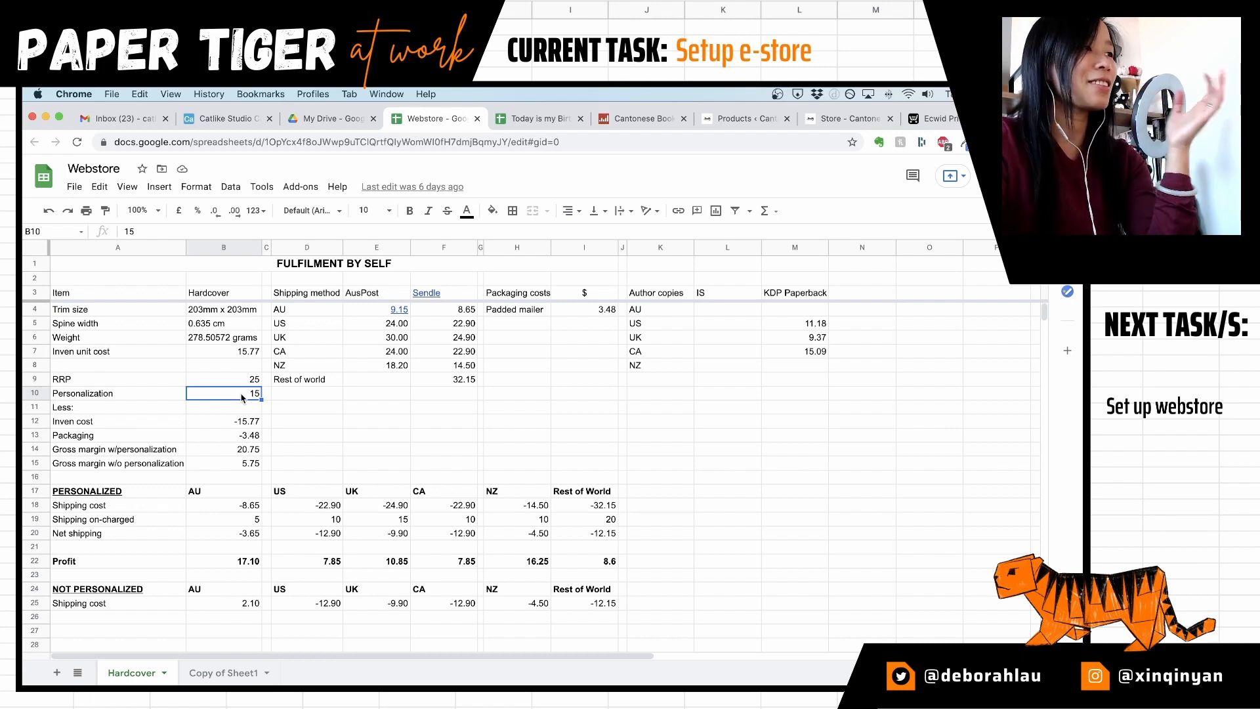
left_click(231, 405)
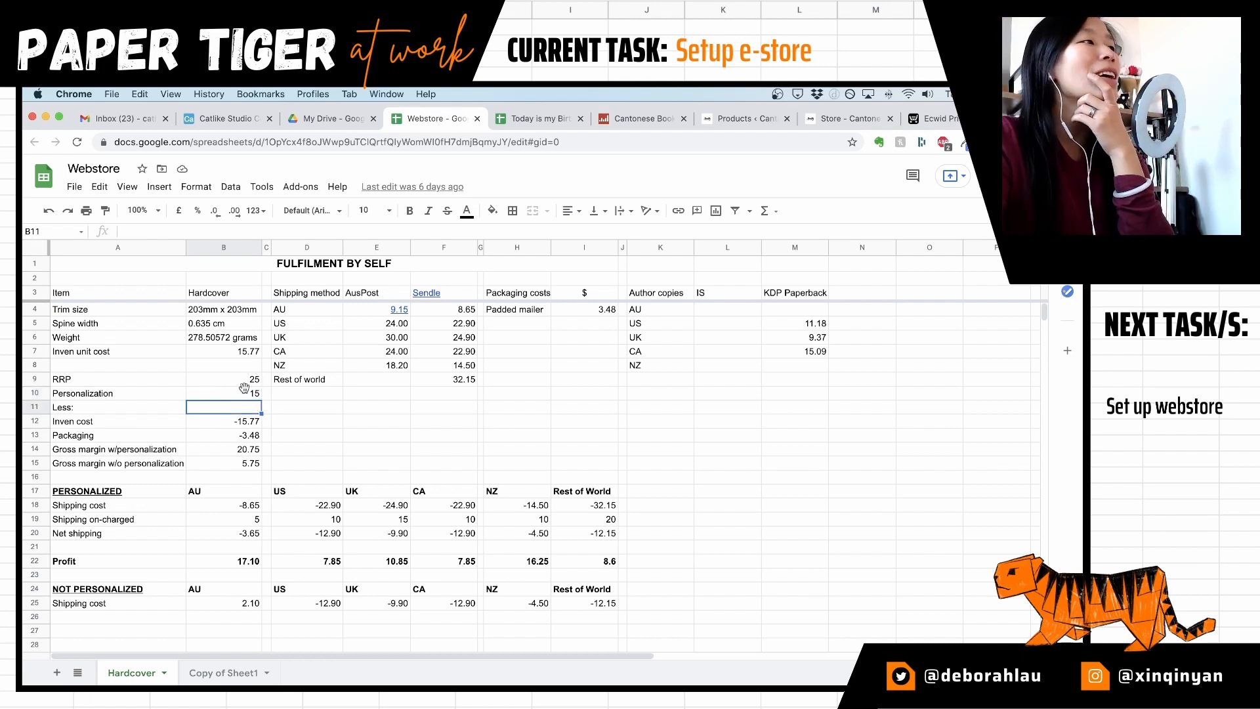
left_click(240, 389)
left_click(234, 381)
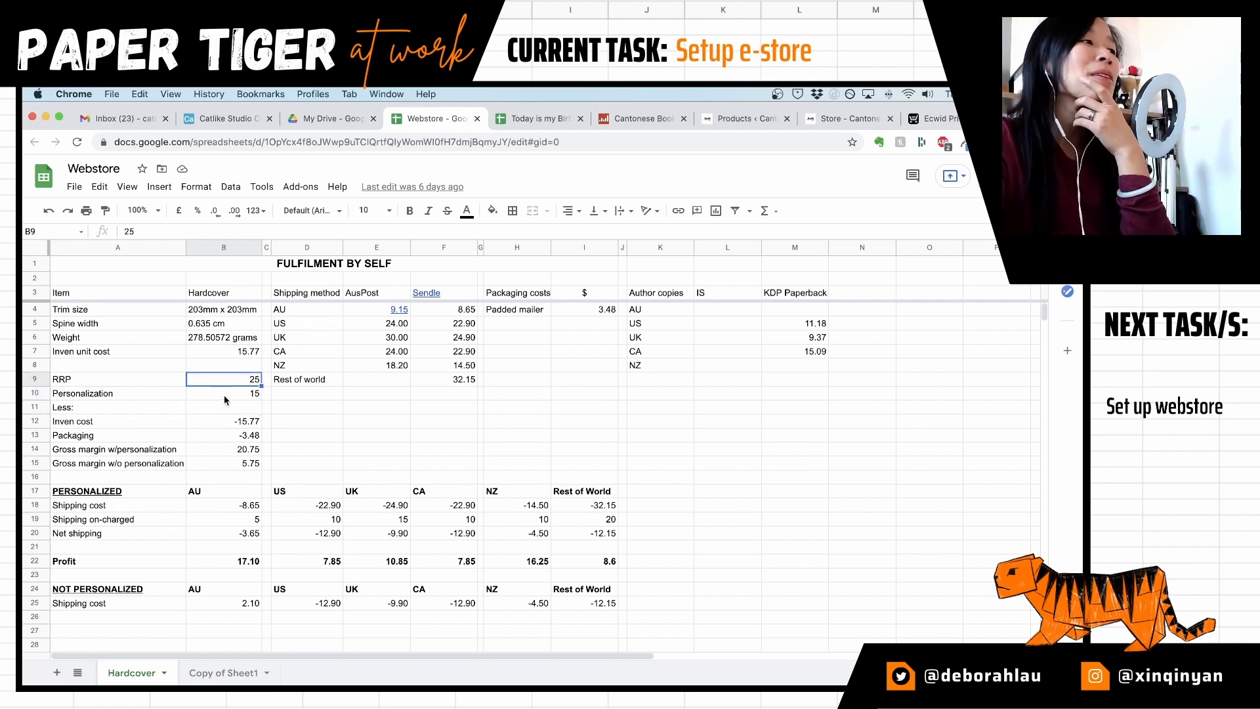
Open a new tab and look through the 'amazon' address suggestions.
key("super+t")
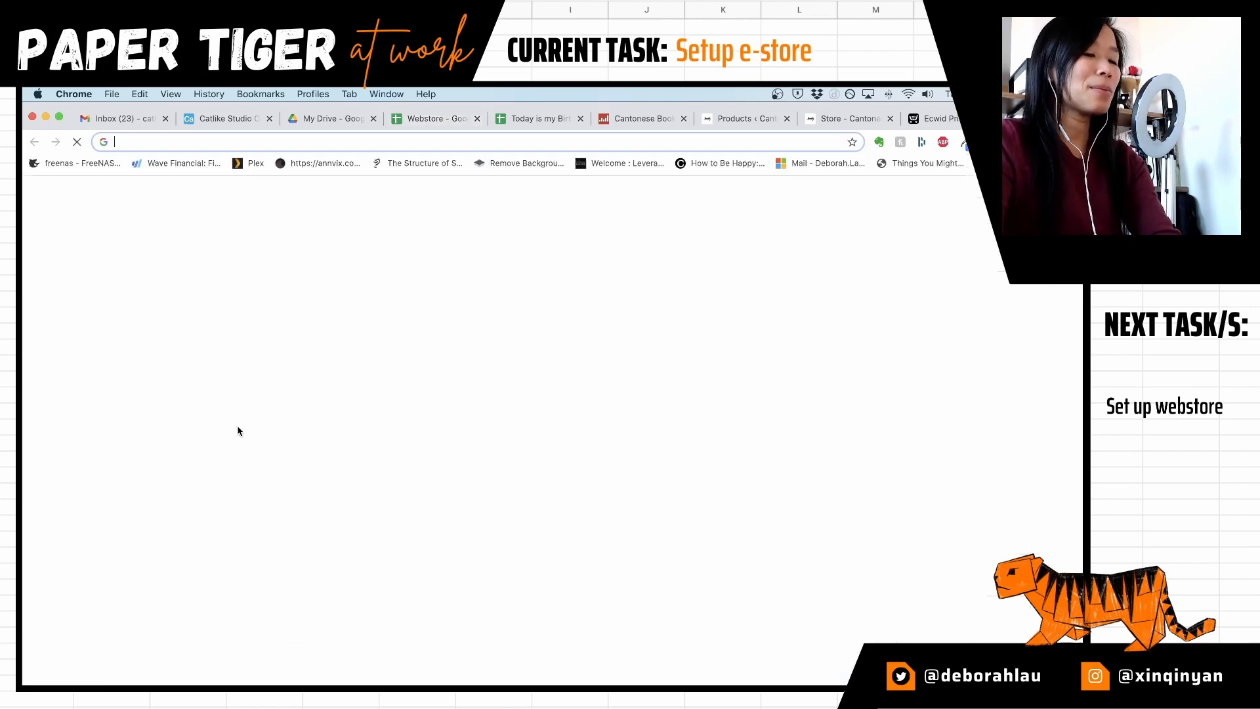
type("amazon")
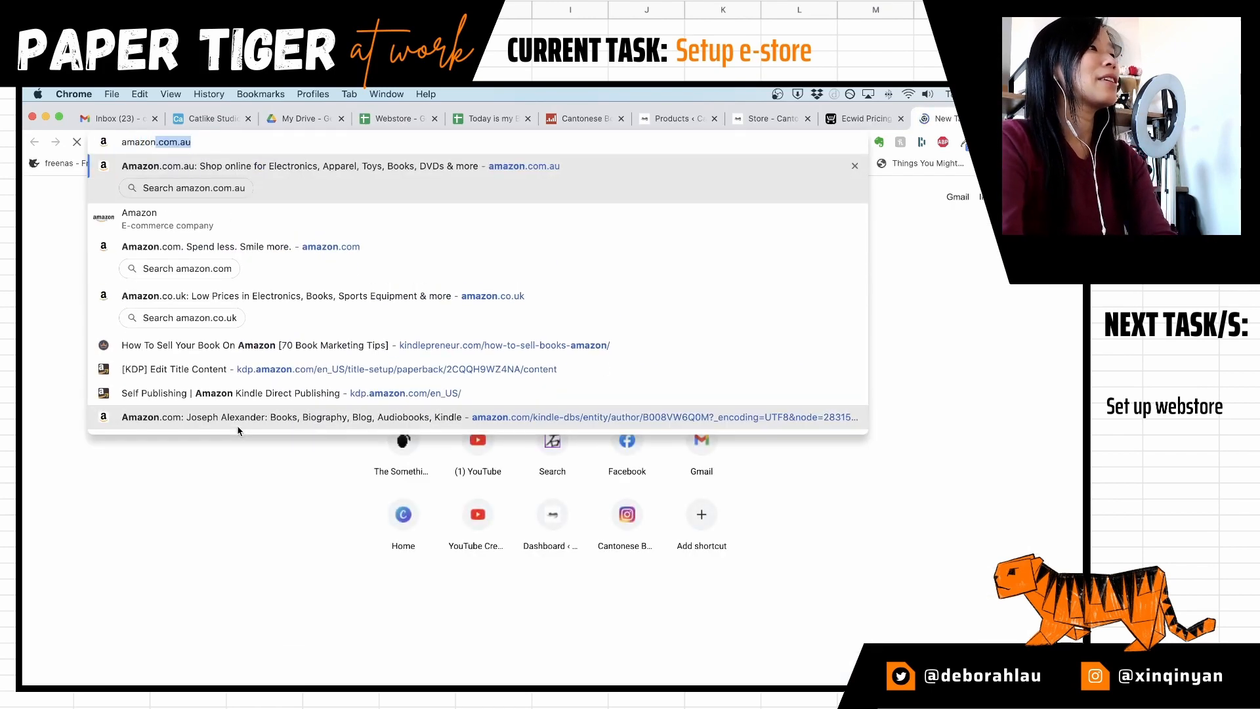
key("Down")
key("Down")
key("Down")
key("Down")
key("Down")
key("Down")
key("Up")
key("Up")
key("Up")
key("Up")
key("Up")
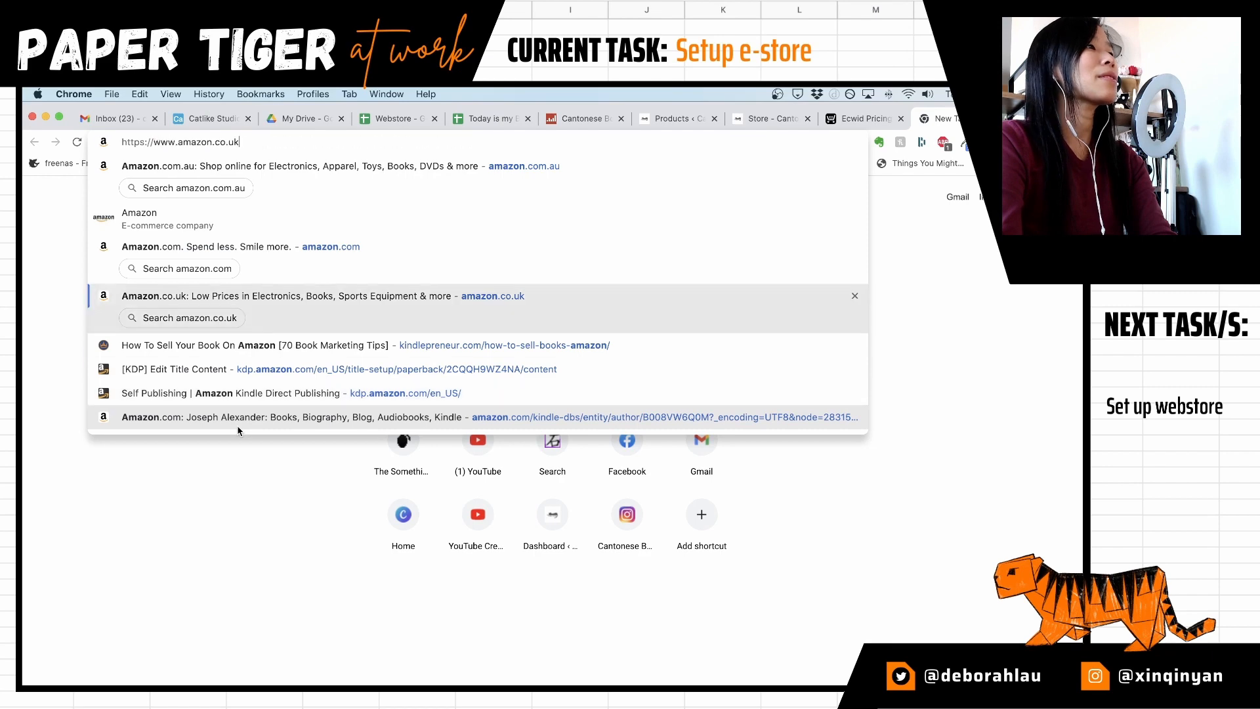
key("Down")
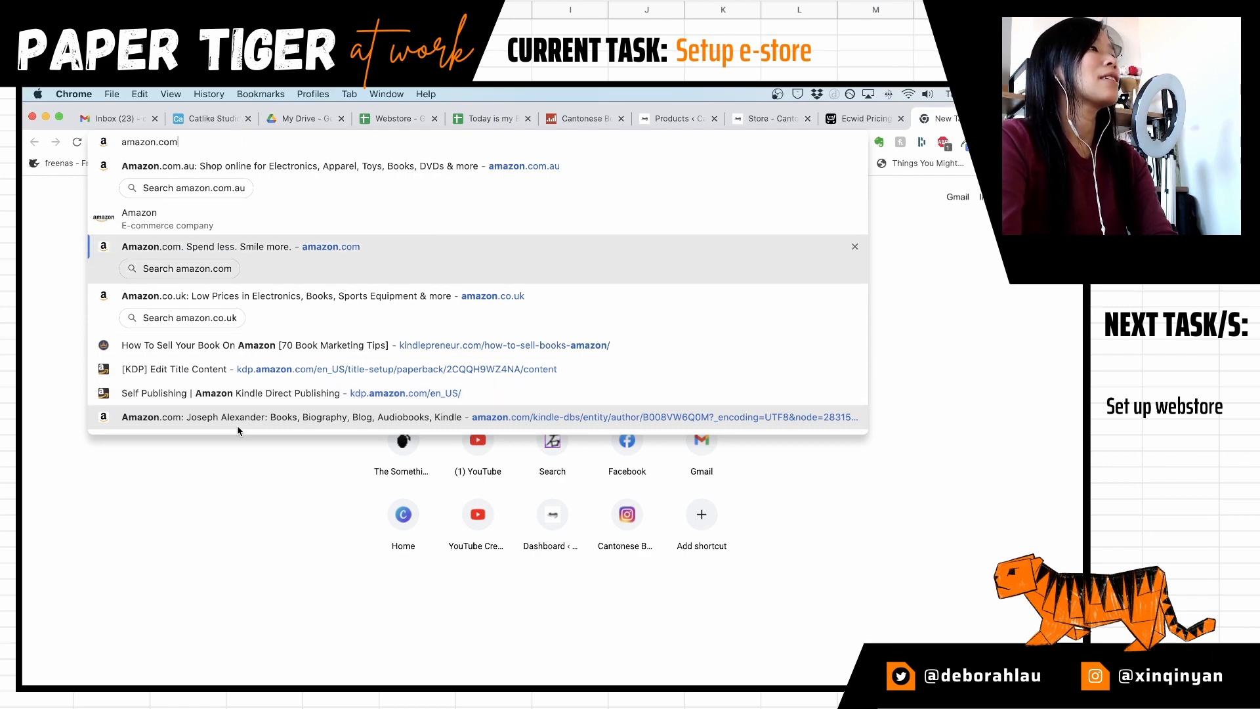
key("Down")
key("Down")
key("Down")
Abandon the Amazon address and return to the live Catlike Studio store page.
key("Escape")
key("Escape")
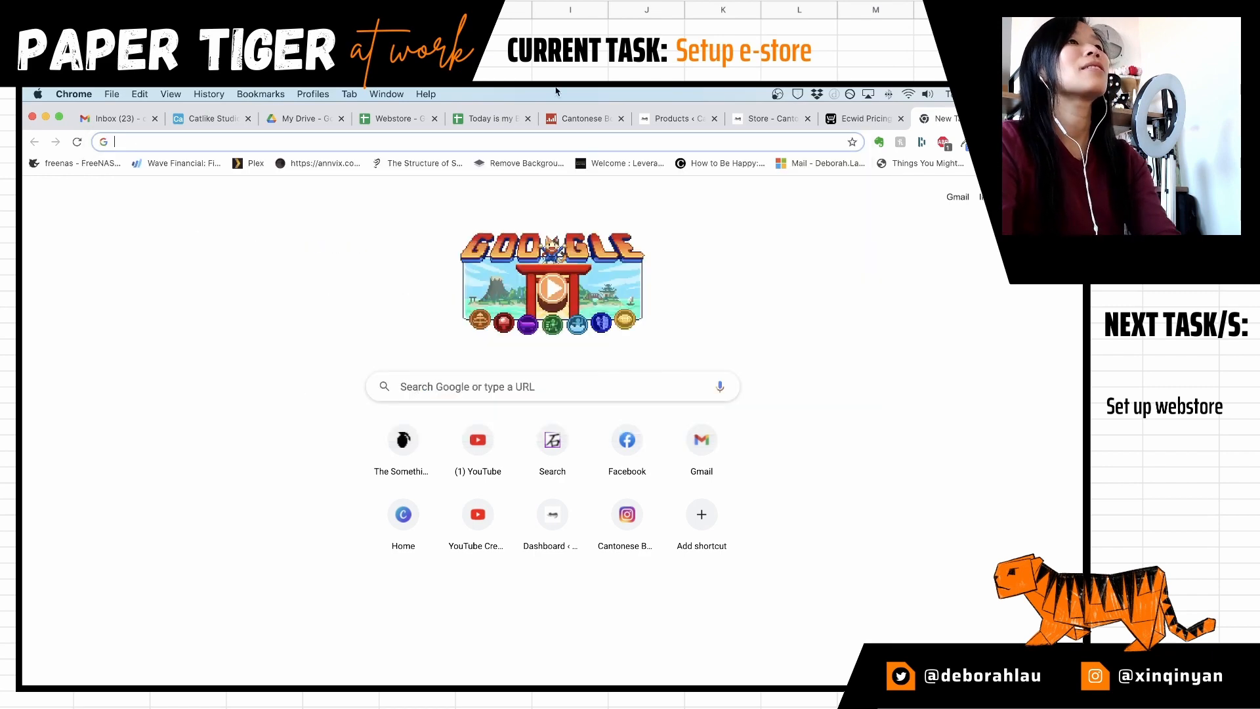
left_click(673, 118)
left_click(756, 121)
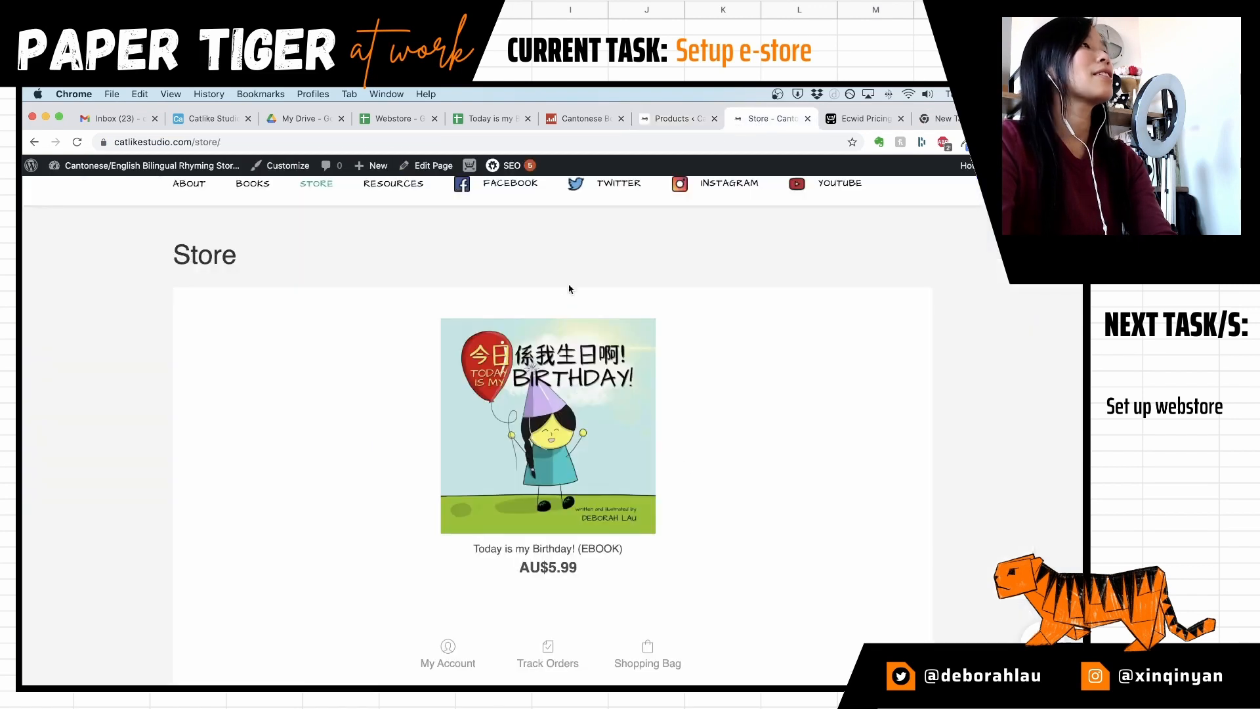
Reload the store, open the birthday book's page, and open its Amazon AU Hardcover listing.
key("super+r")
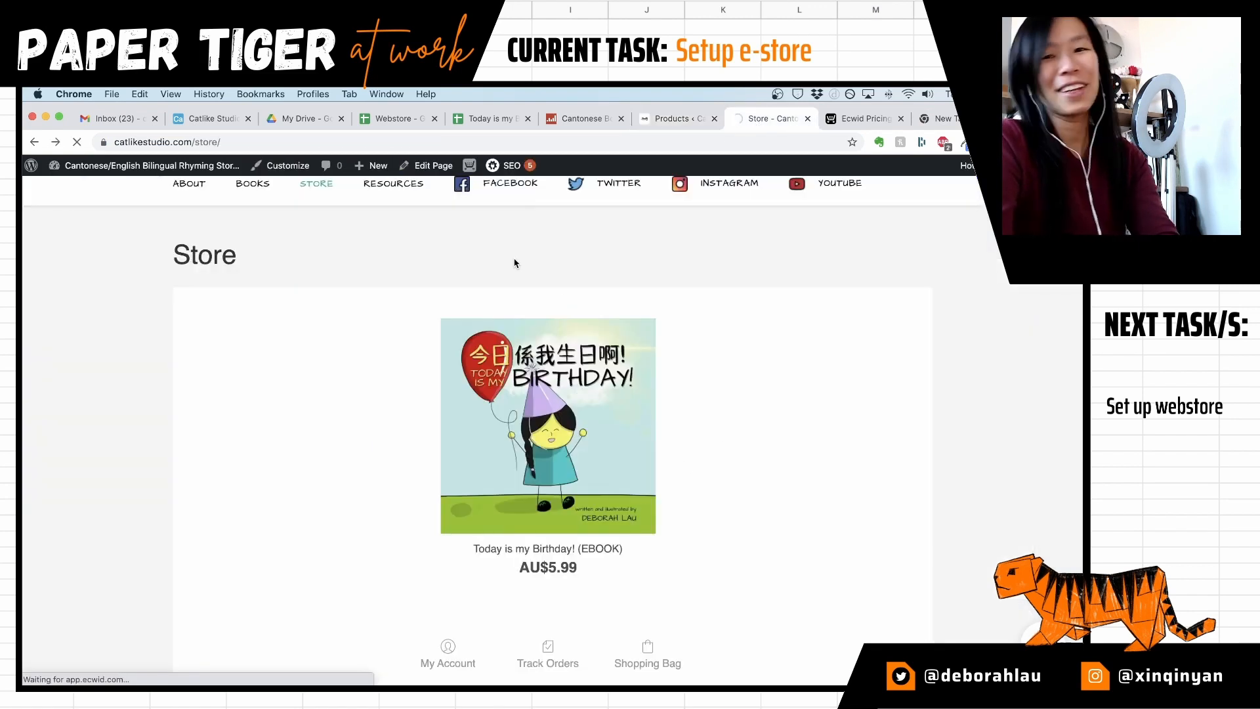
left_click(34, 142)
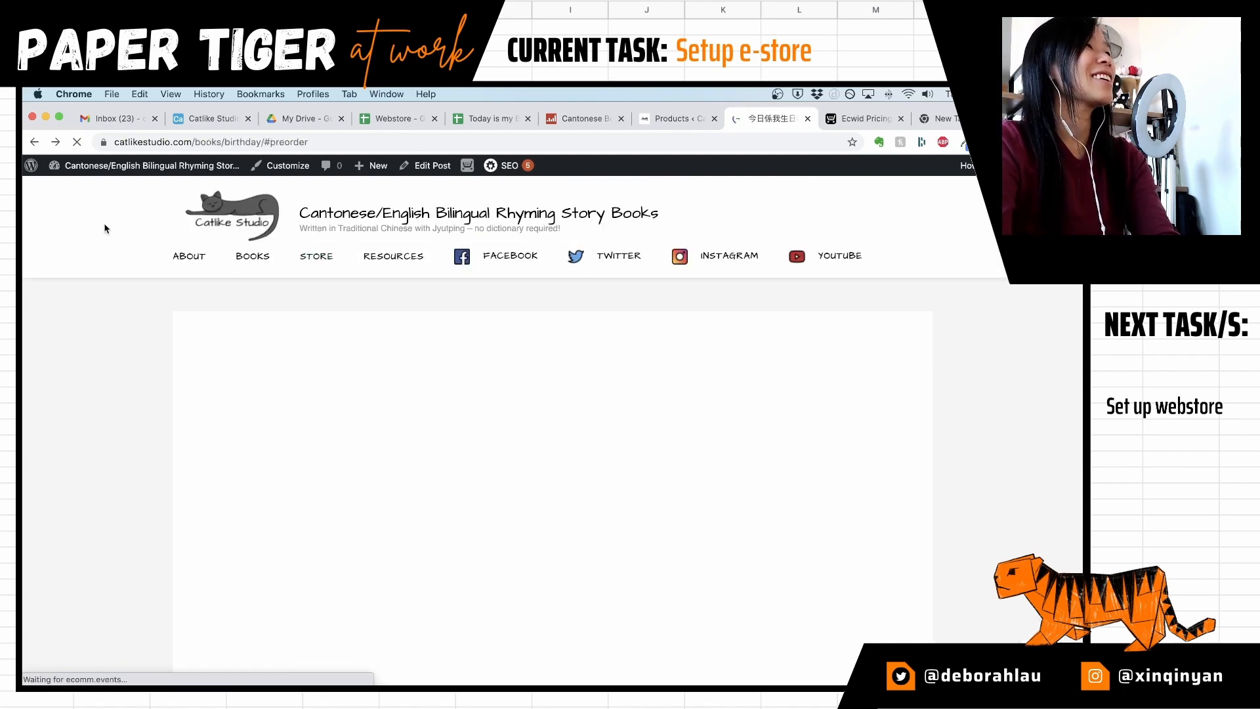
scroll(482, 234, "down", 10)
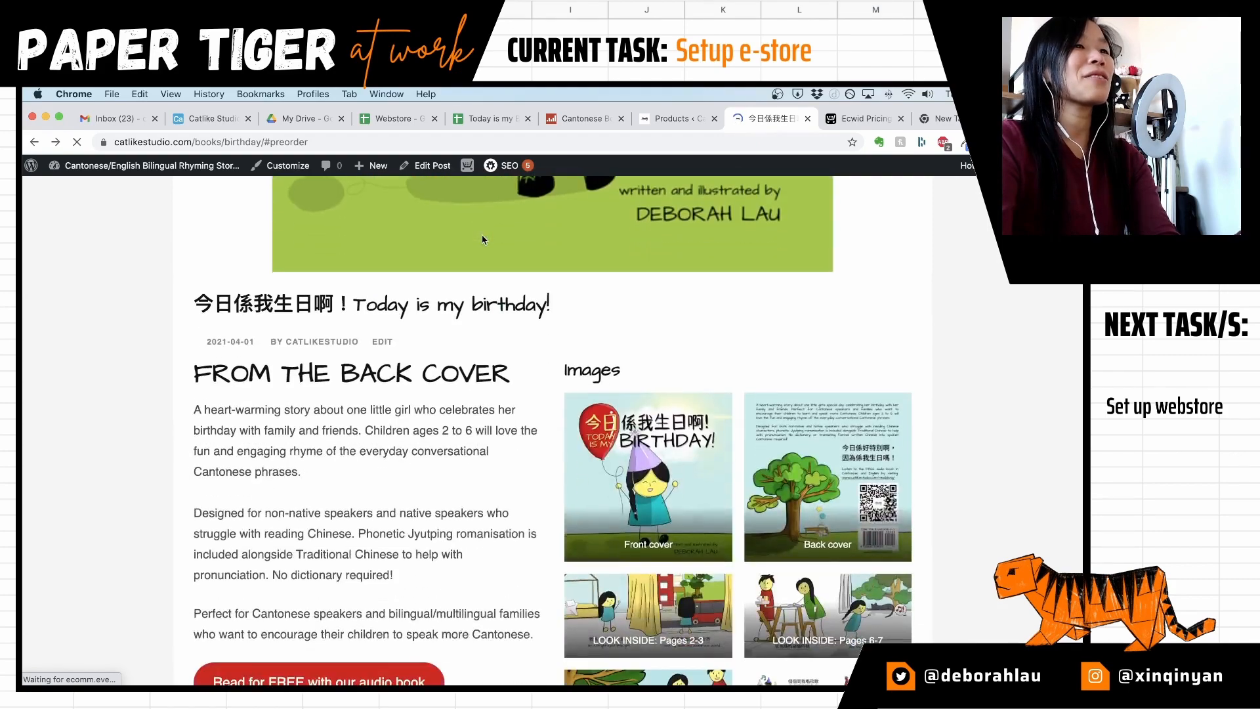
scroll(480, 234, "down", 12)
scroll(233, 297, "up", 3)
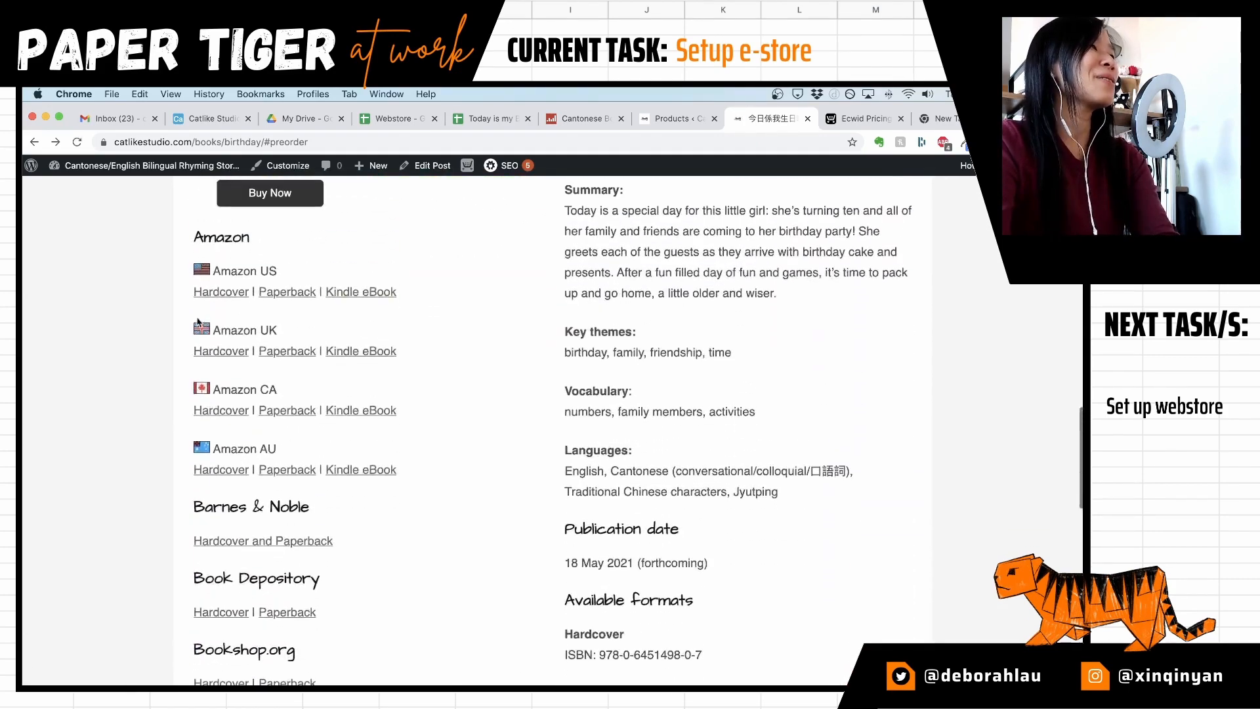
left_click(224, 470)
left_click(769, 124)
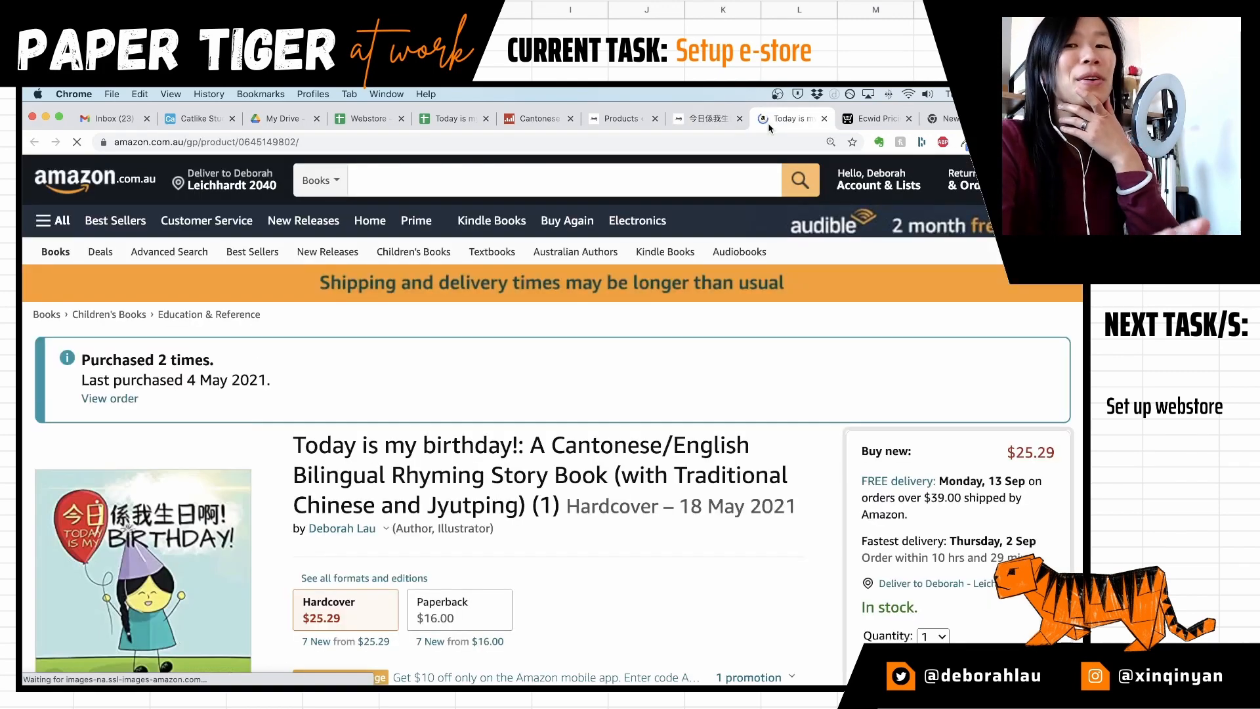
Check the Amazon AU hardcover price of $25.29 and return to the Webstore spreadsheet.
scroll(678, 375, "down", 3)
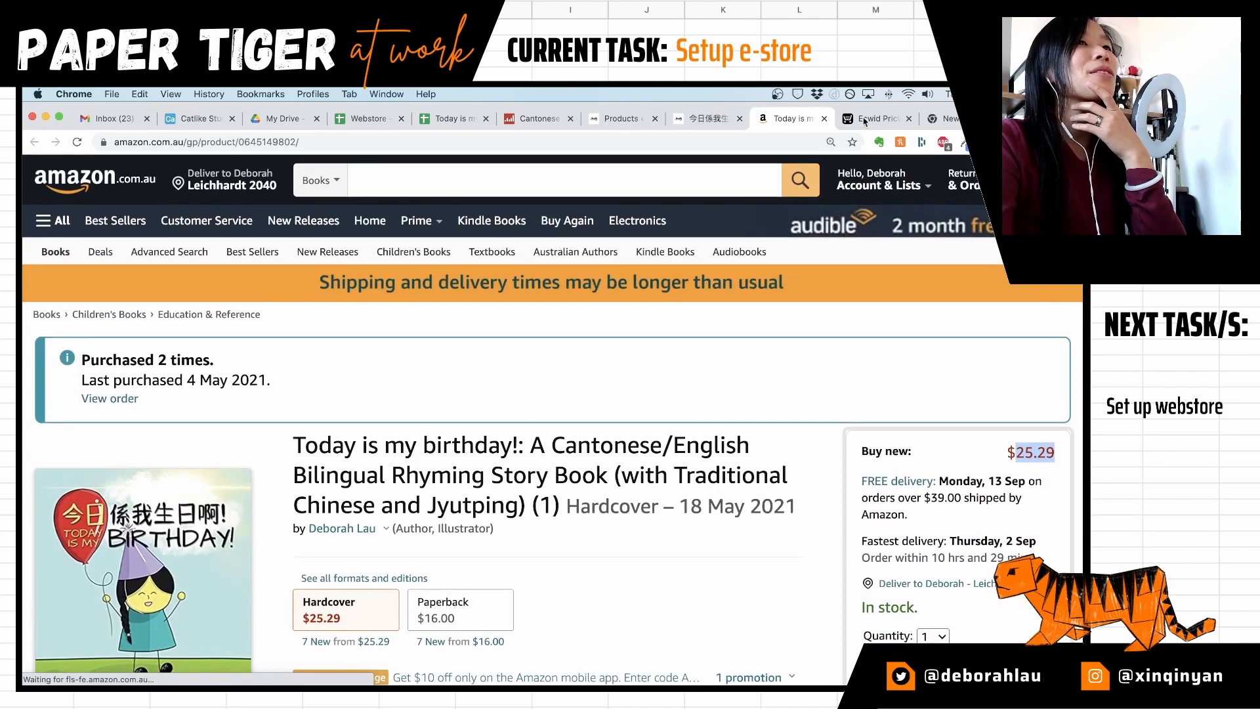
left_click(368, 118)
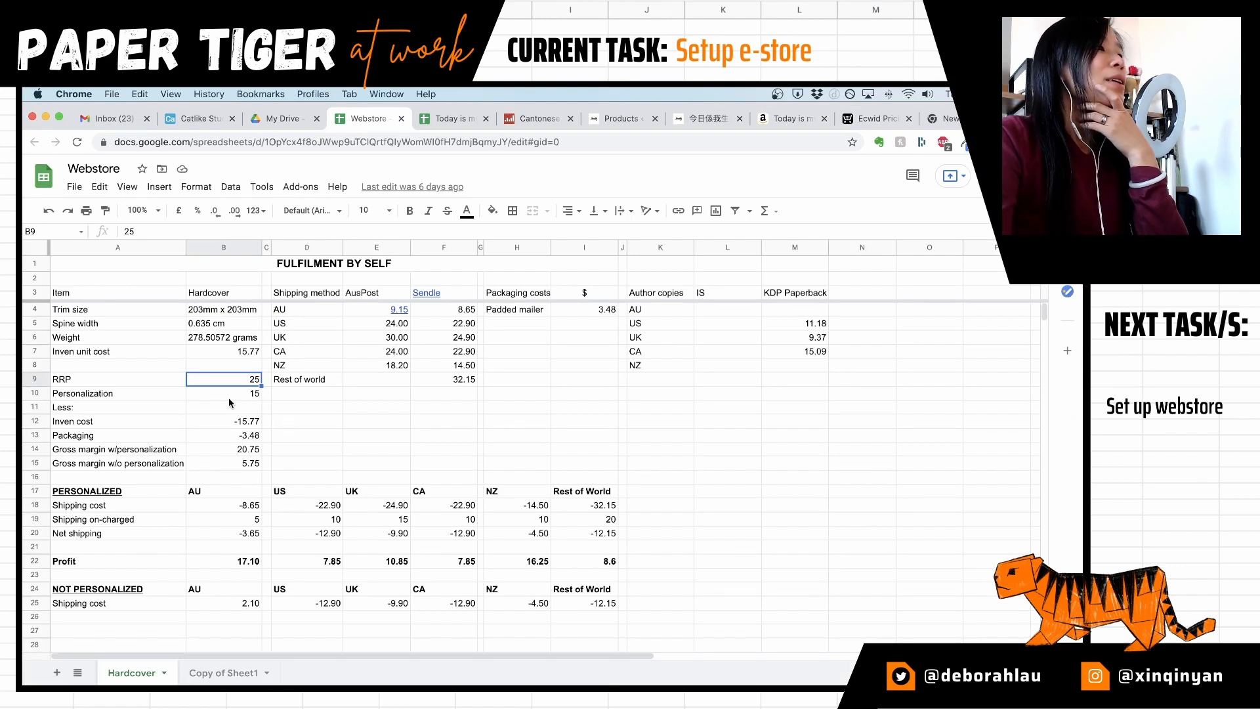
Inspect the personalization charge of 15, the inventory cost formula, and the gross margin with personalization formula.
left_click(232, 396)
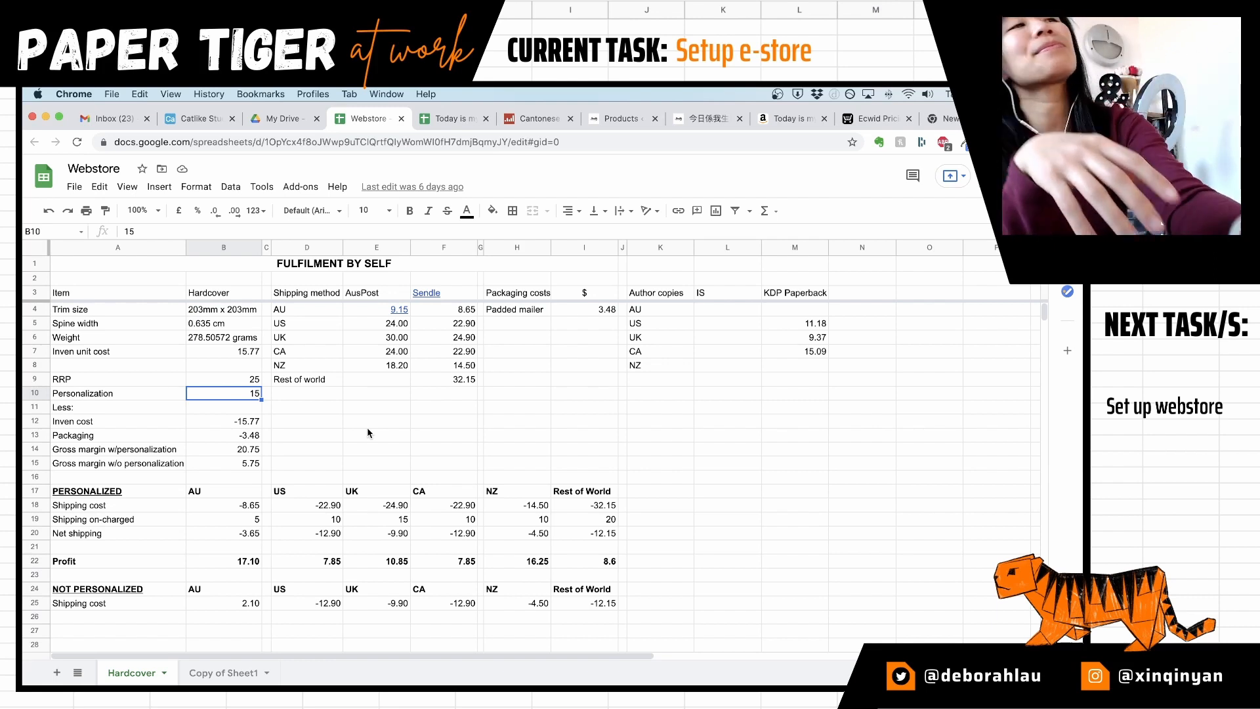
left_click(233, 423)
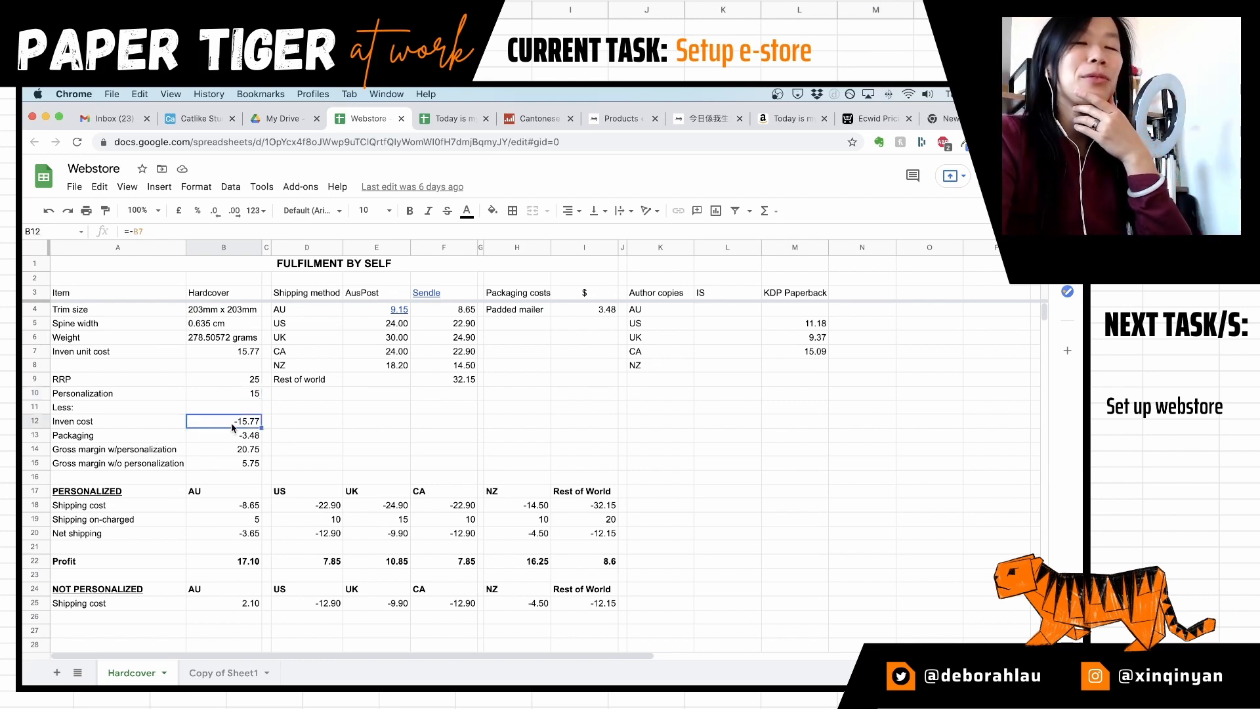
left_click(206, 449)
left_click(234, 423)
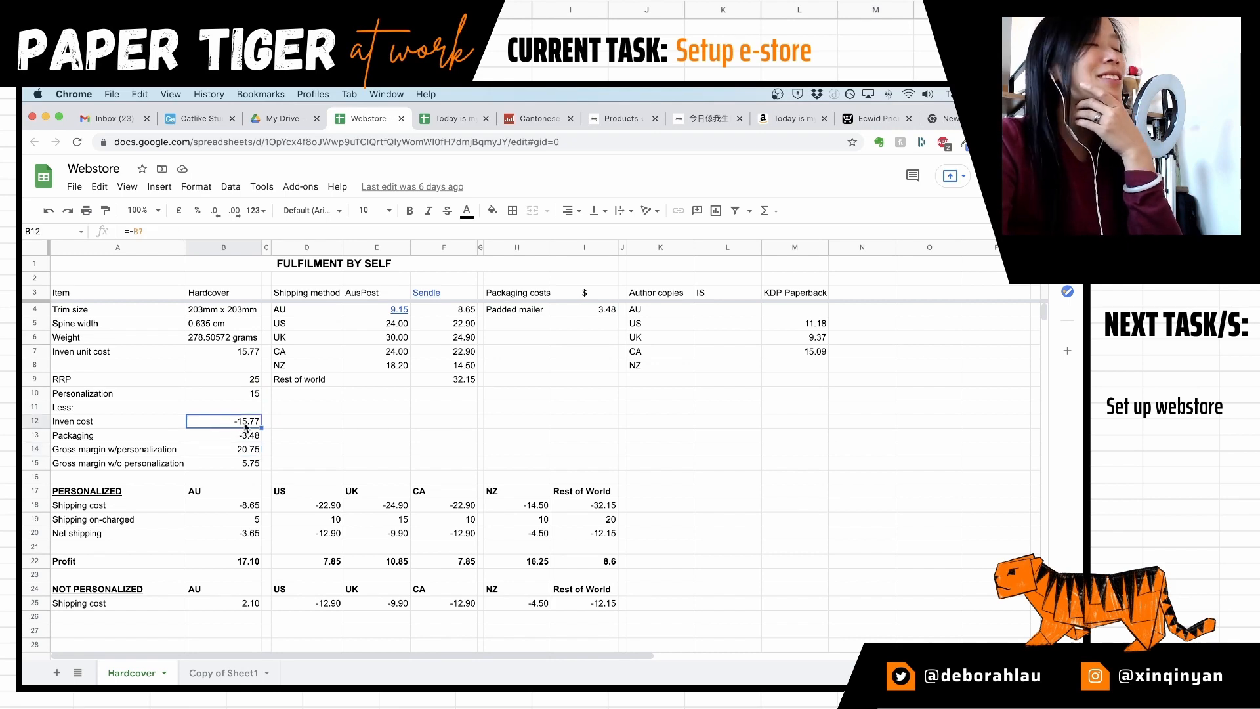
Navigate My Drive > My Wide and Wondrous World > Book 1: Today is my Birthday! and open the Book P&L spreadsheet.
left_click(289, 119)
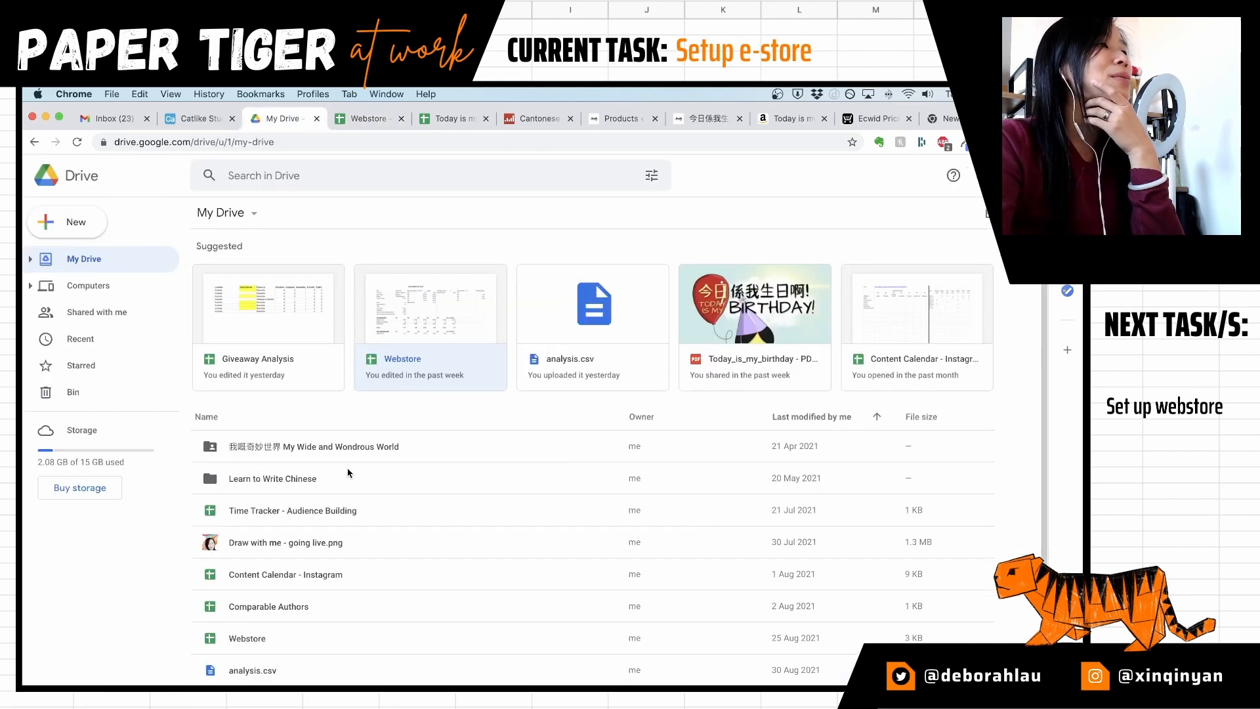
double_click(365, 441)
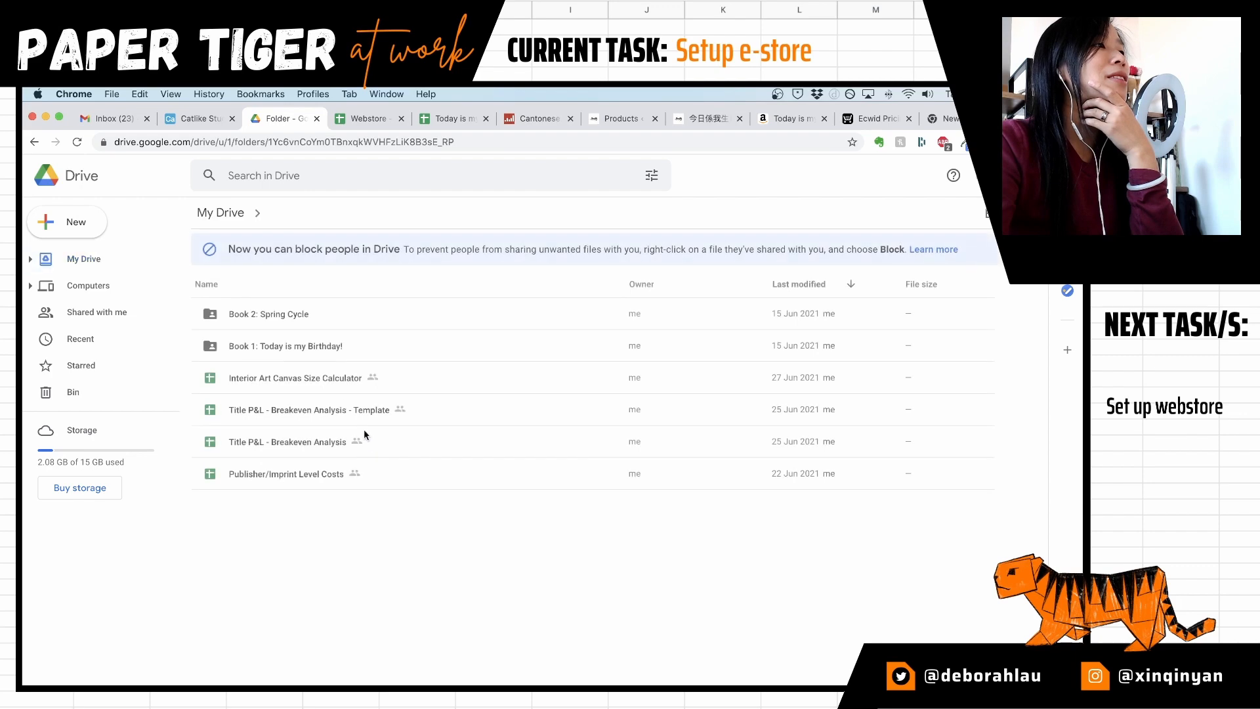
double_click(323, 342)
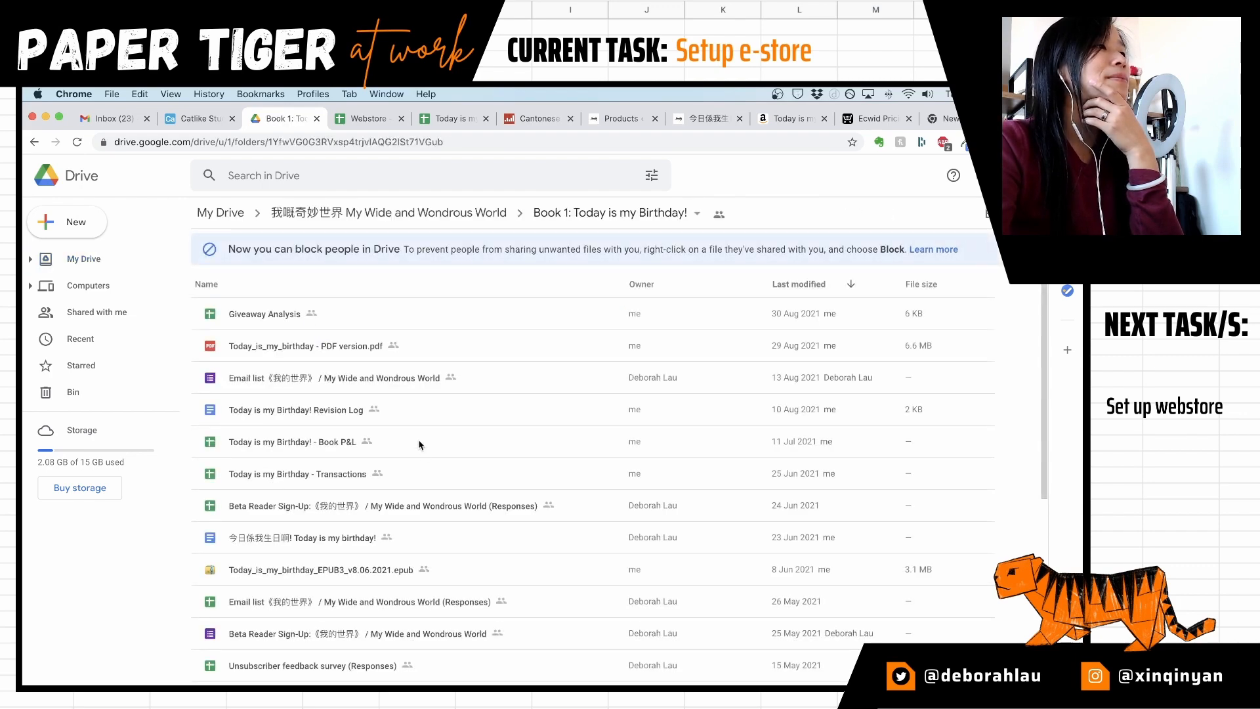
left_click(420, 445)
double_click(421, 444)
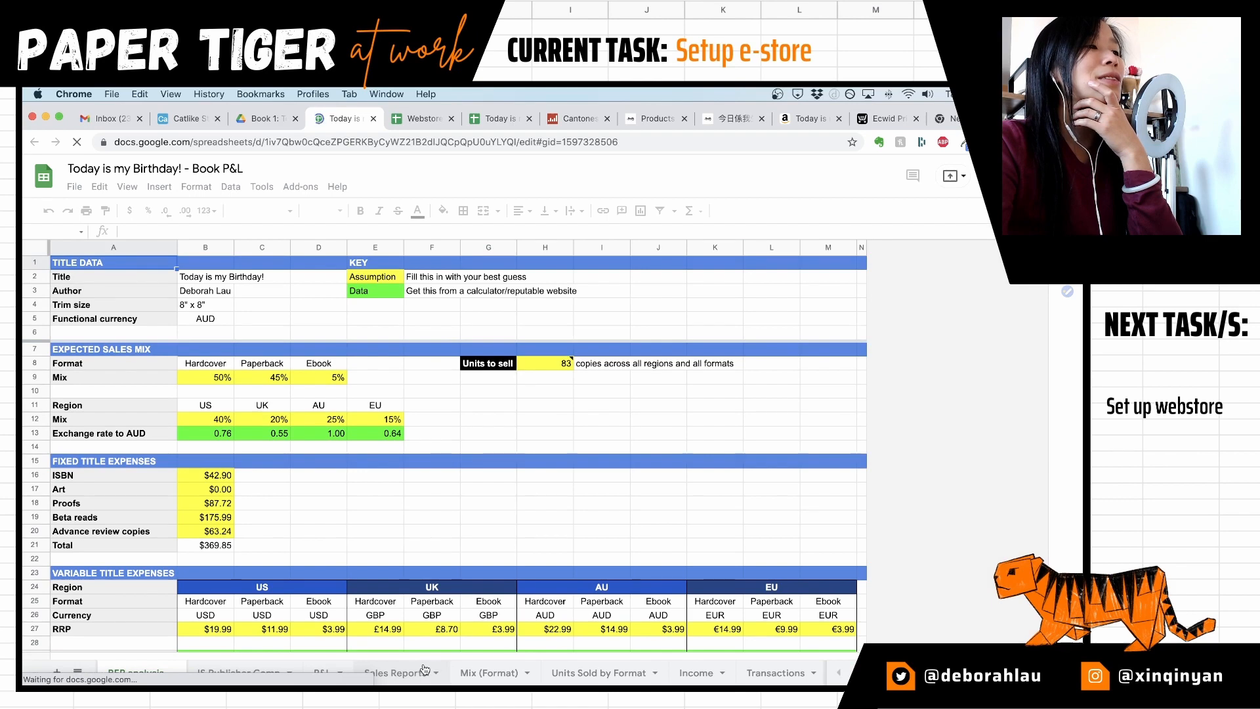
Go to the Inventory Costing sheet and auto-fit column B to show the full Hardcover and Paperback descriptions.
left_click(774, 674)
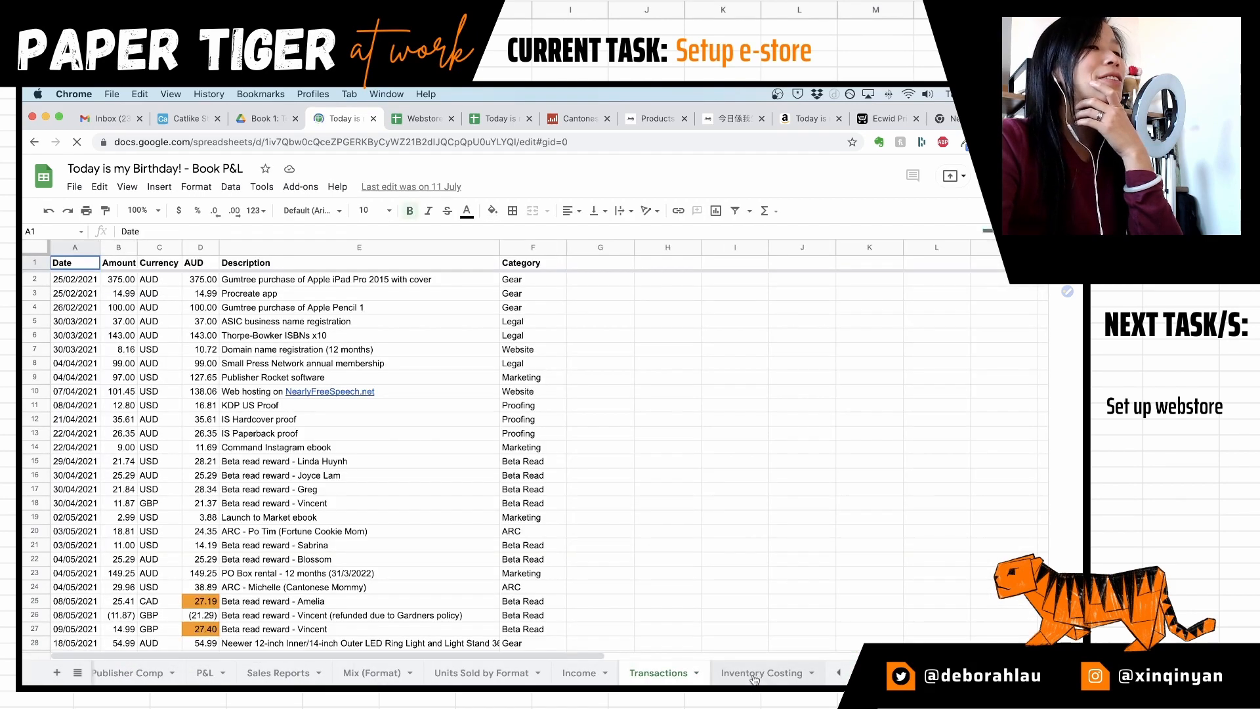
left_click(756, 675)
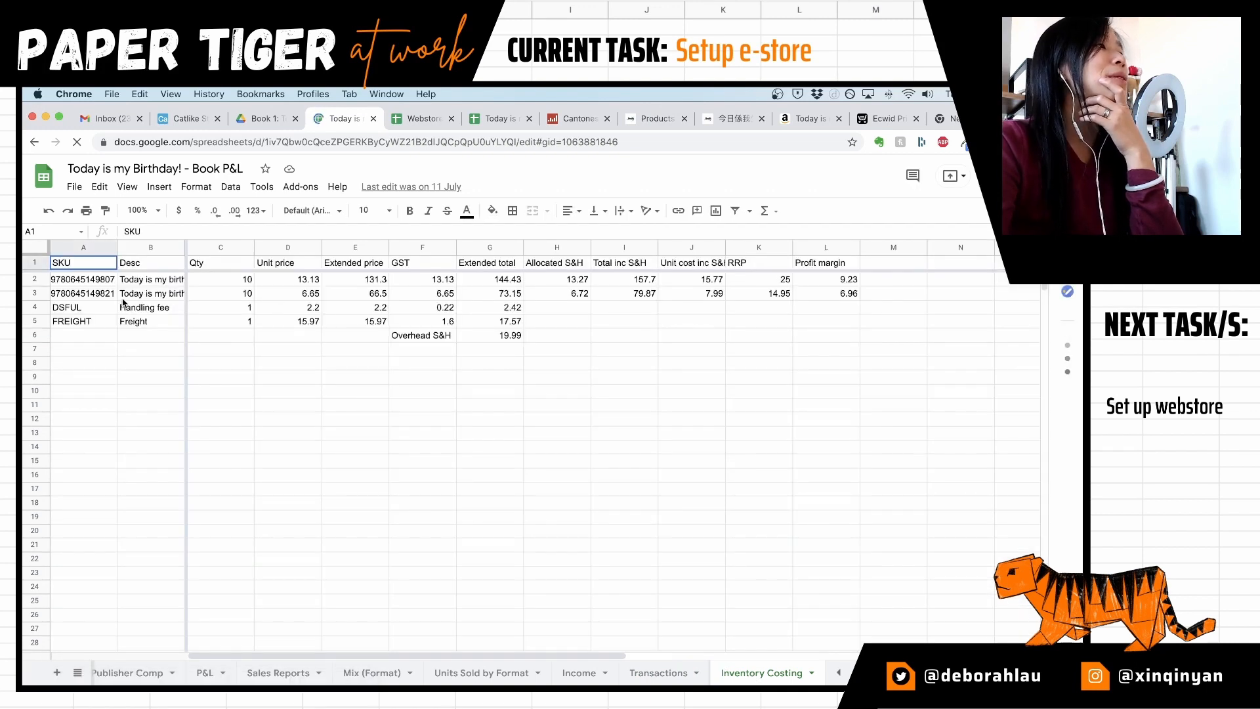
left_click(124, 295)
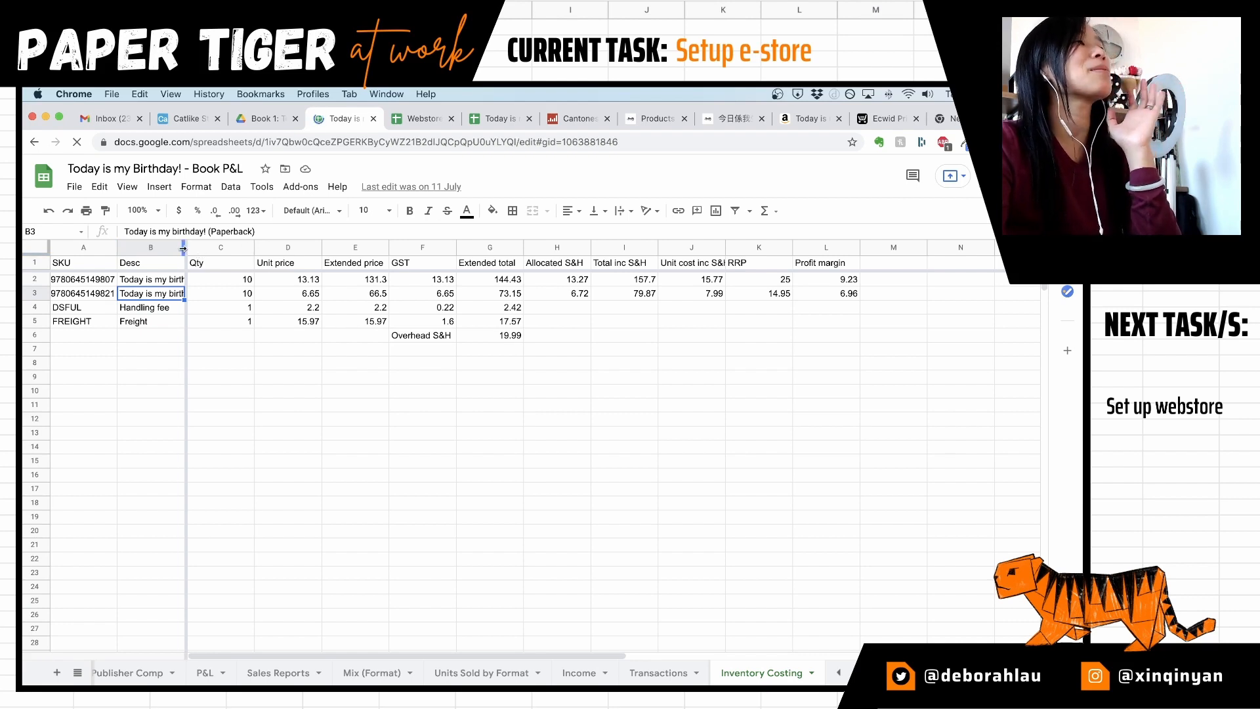
double_click(185, 248)
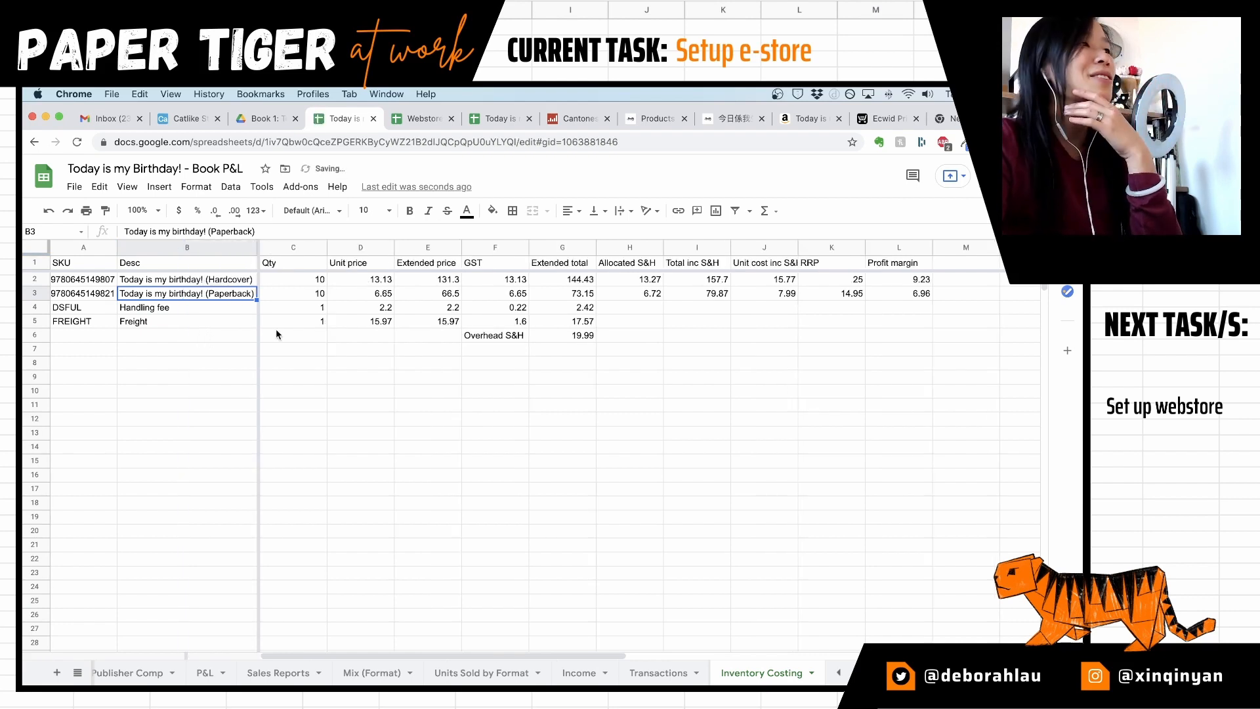
left_click(300, 281)
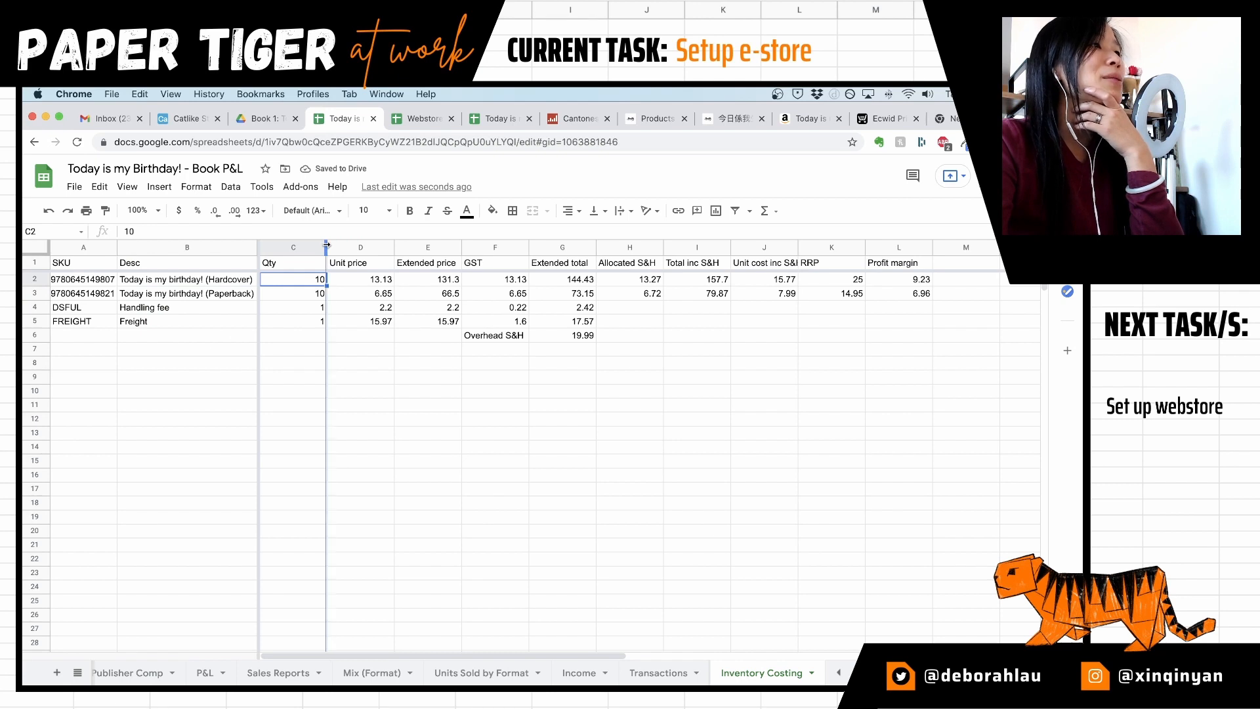
Auto-fit the Qty column and check the hardcover and paperback quantities.
double_click(327, 248)
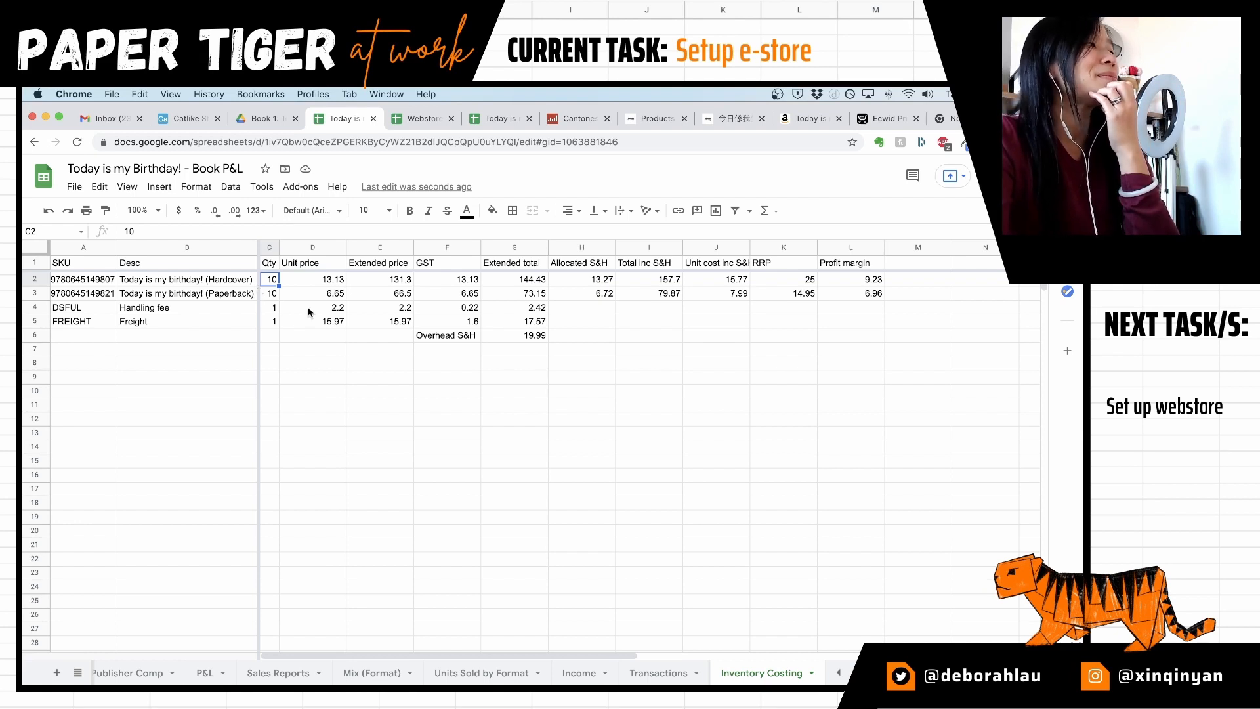
left_click(272, 298)
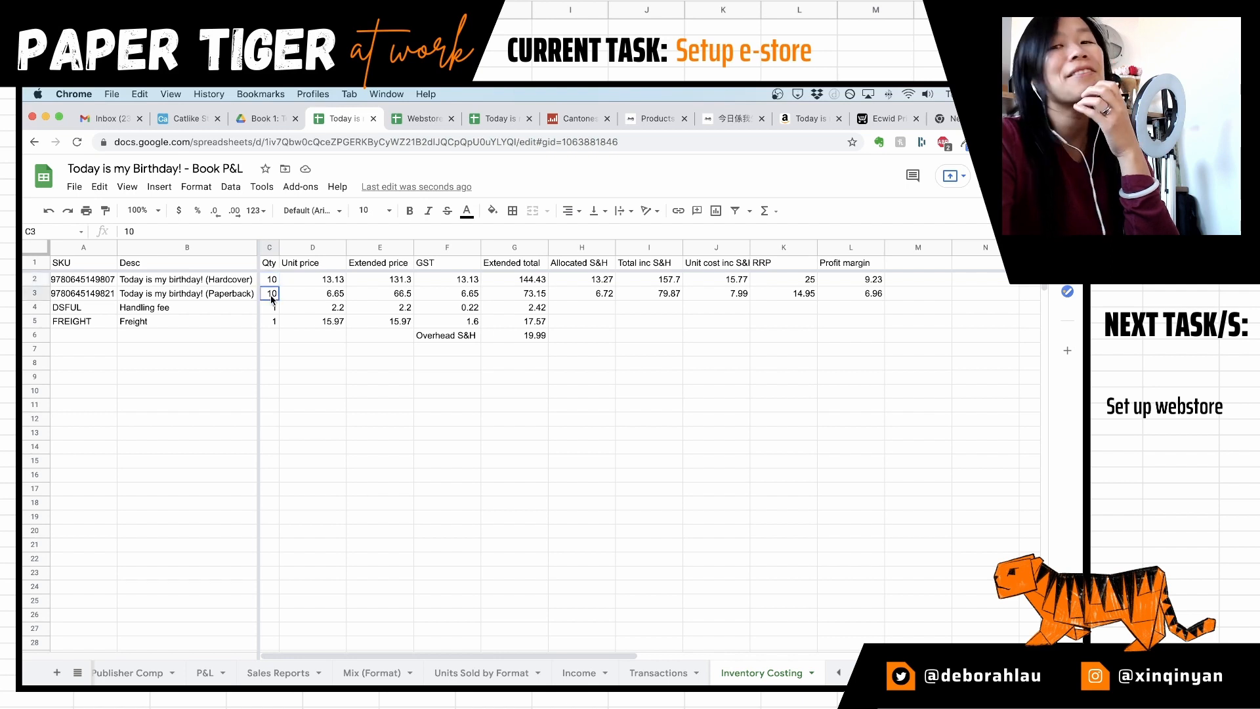
left_click(269, 285)
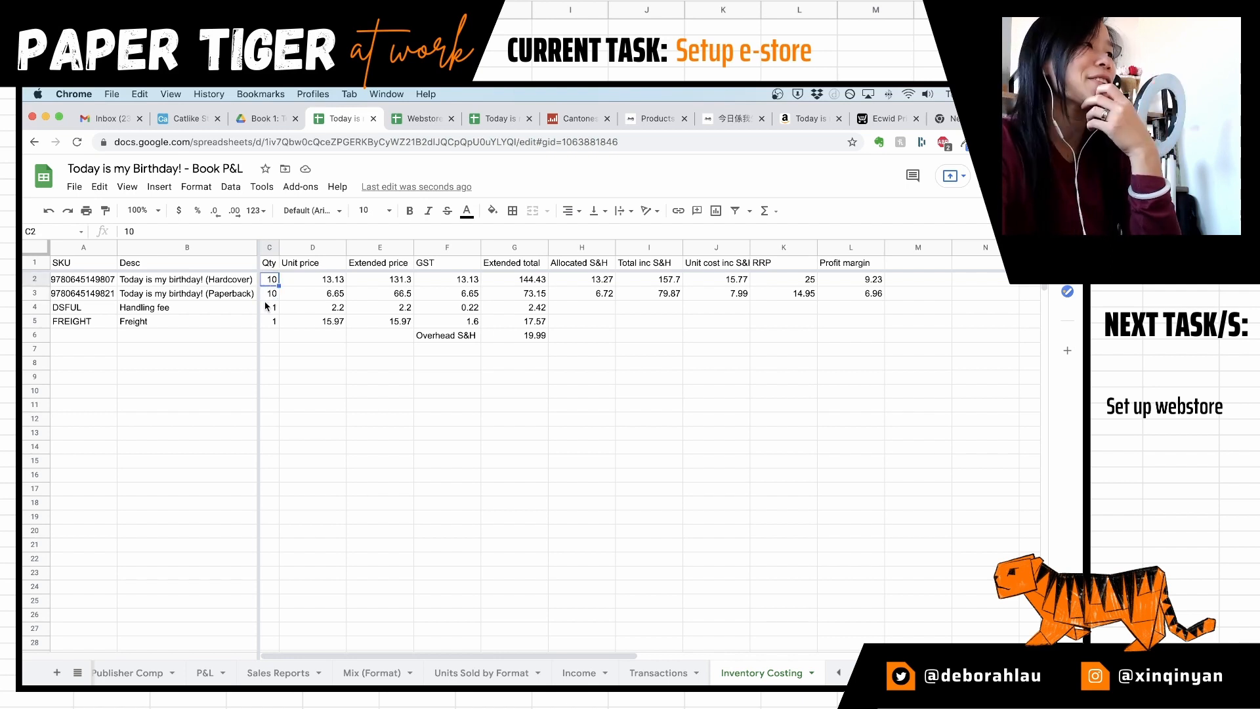
Inspect both books' unit price, GST, extended total and allocated S&H formulas.
left_click(312, 284)
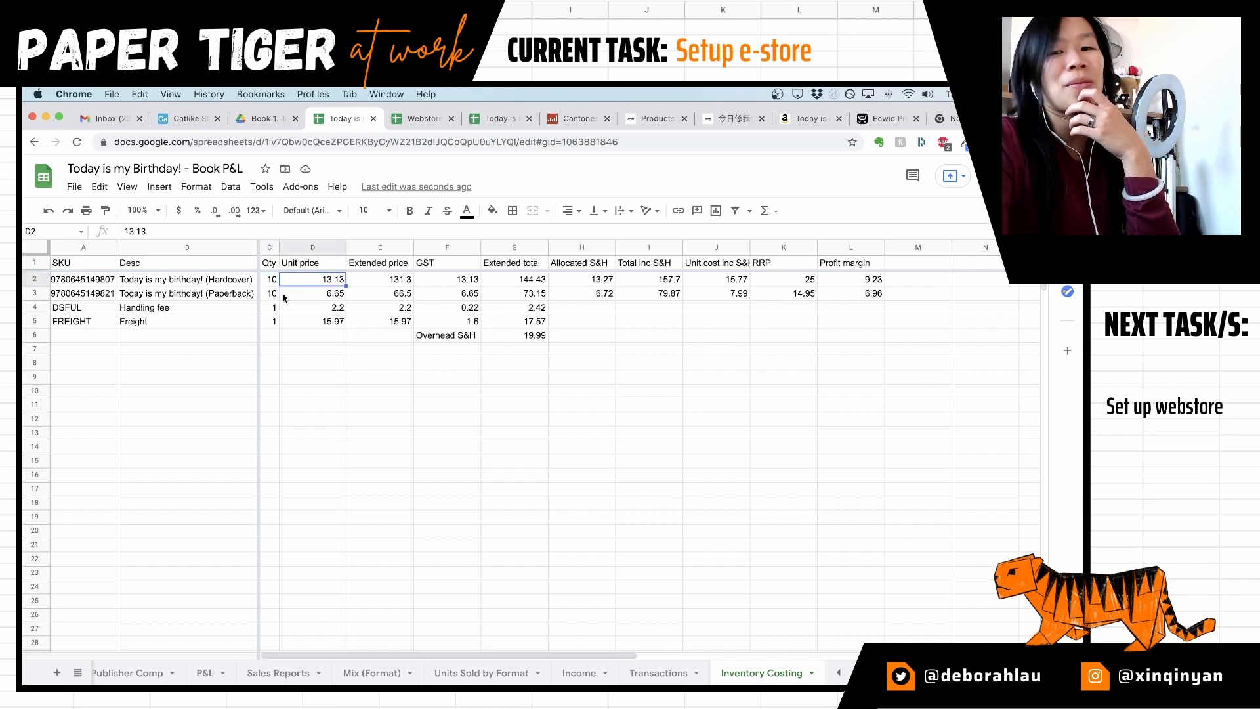
left_click(321, 295)
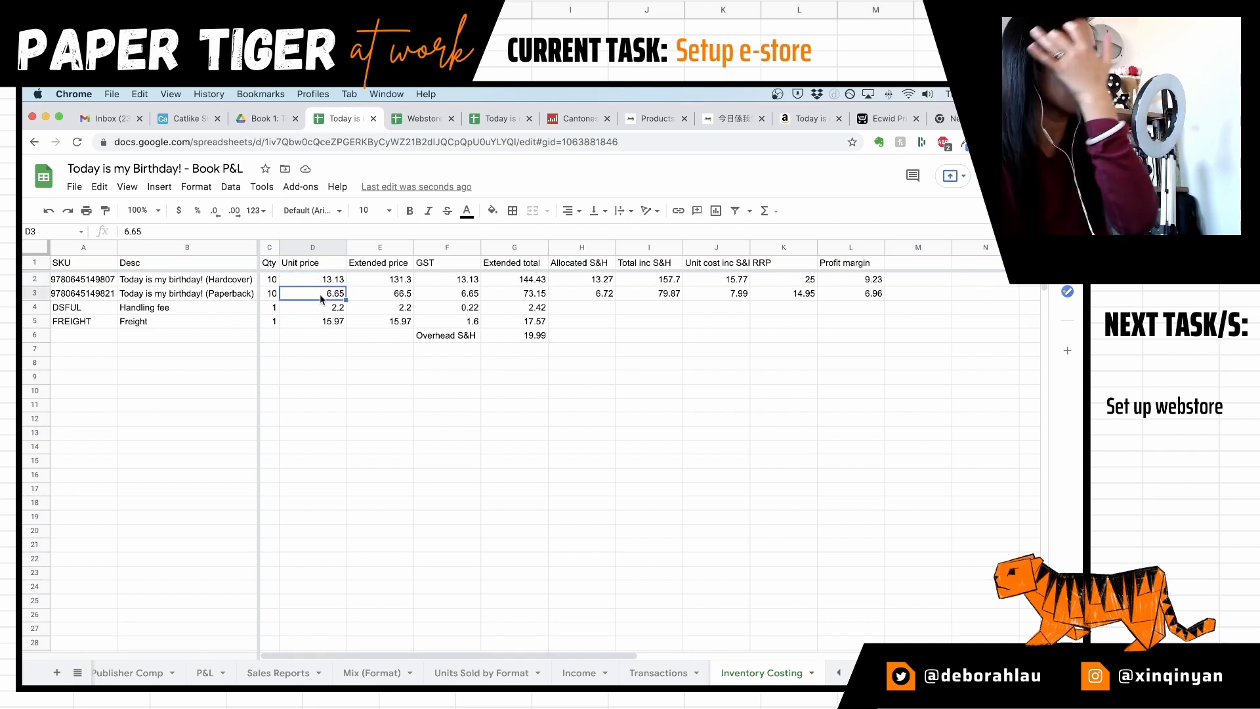
key("Up")
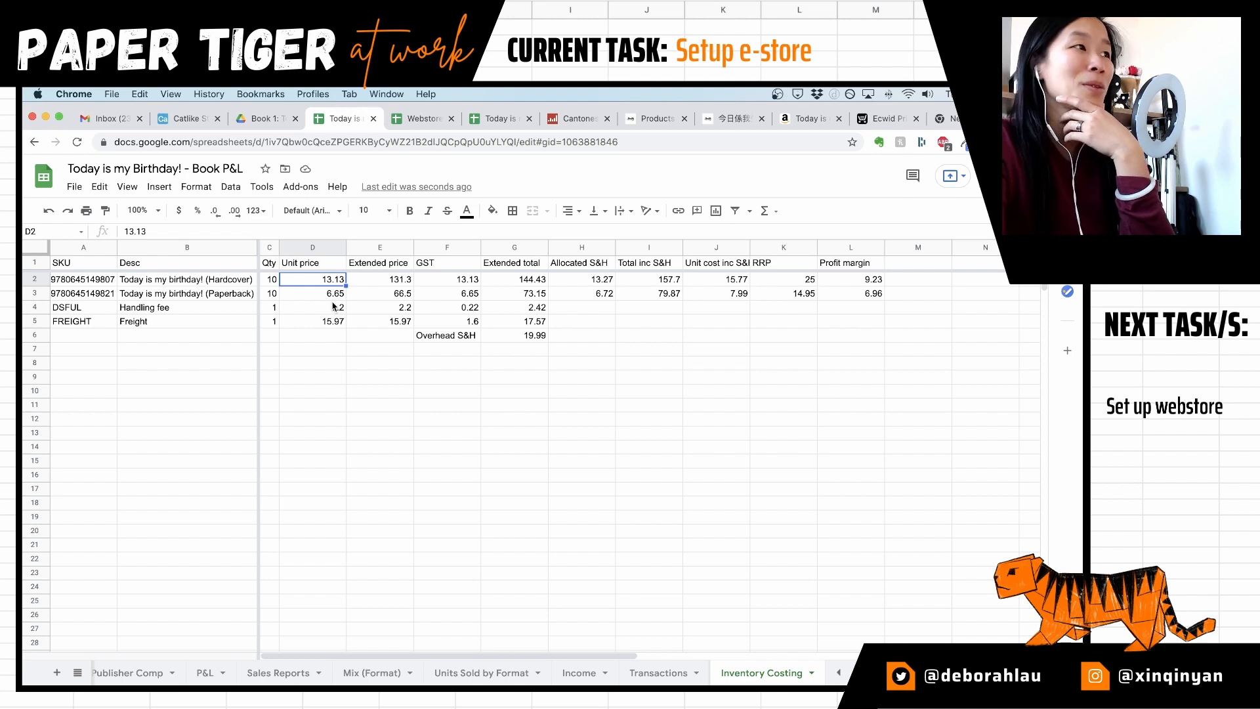
key("Down")
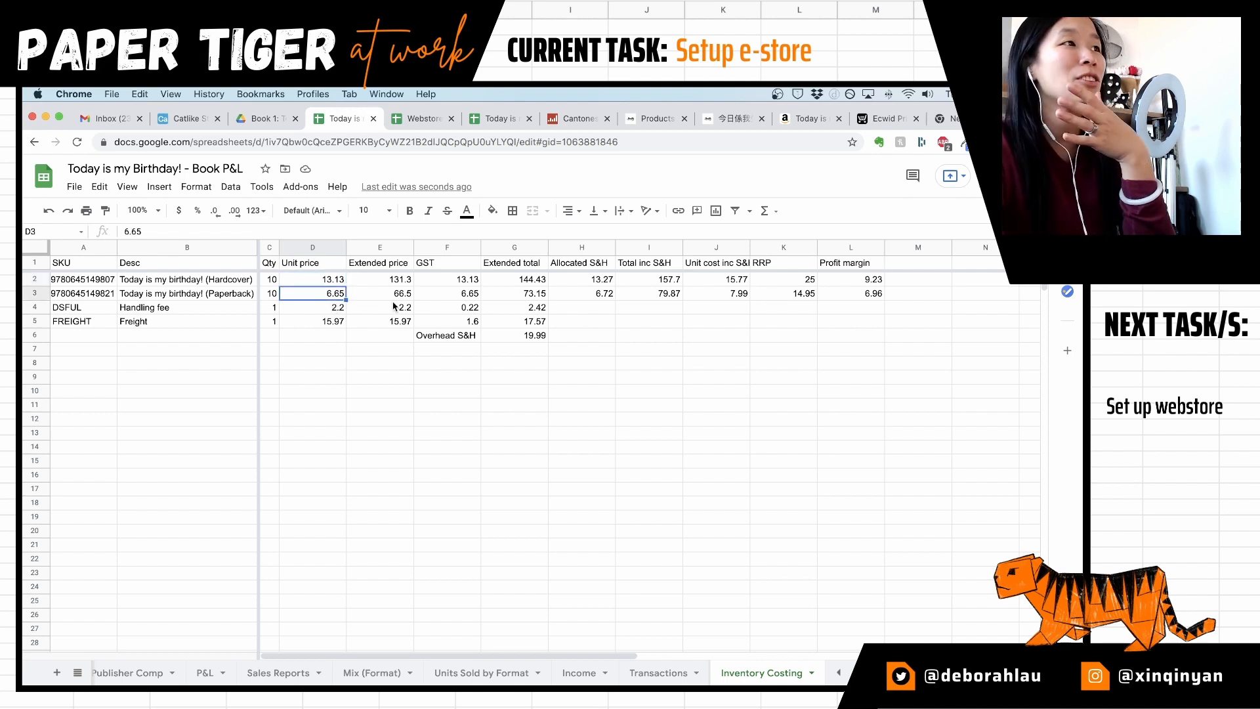
left_click(477, 280)
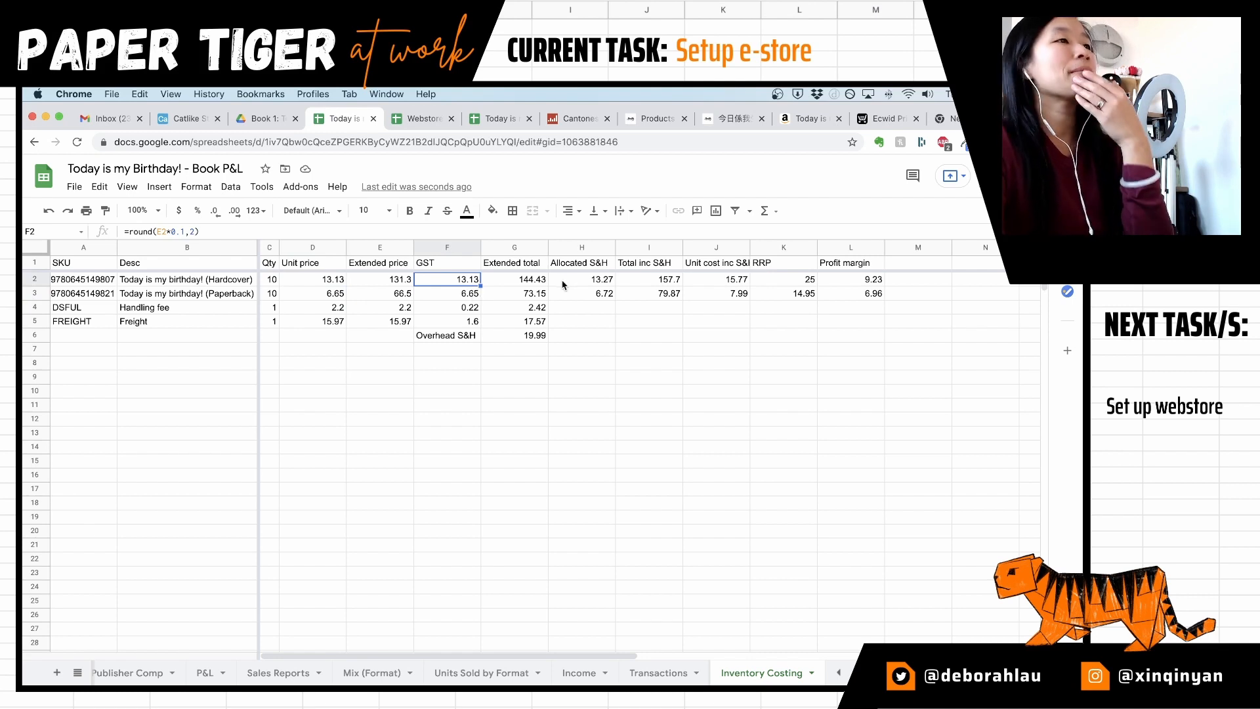
left_click(455, 297)
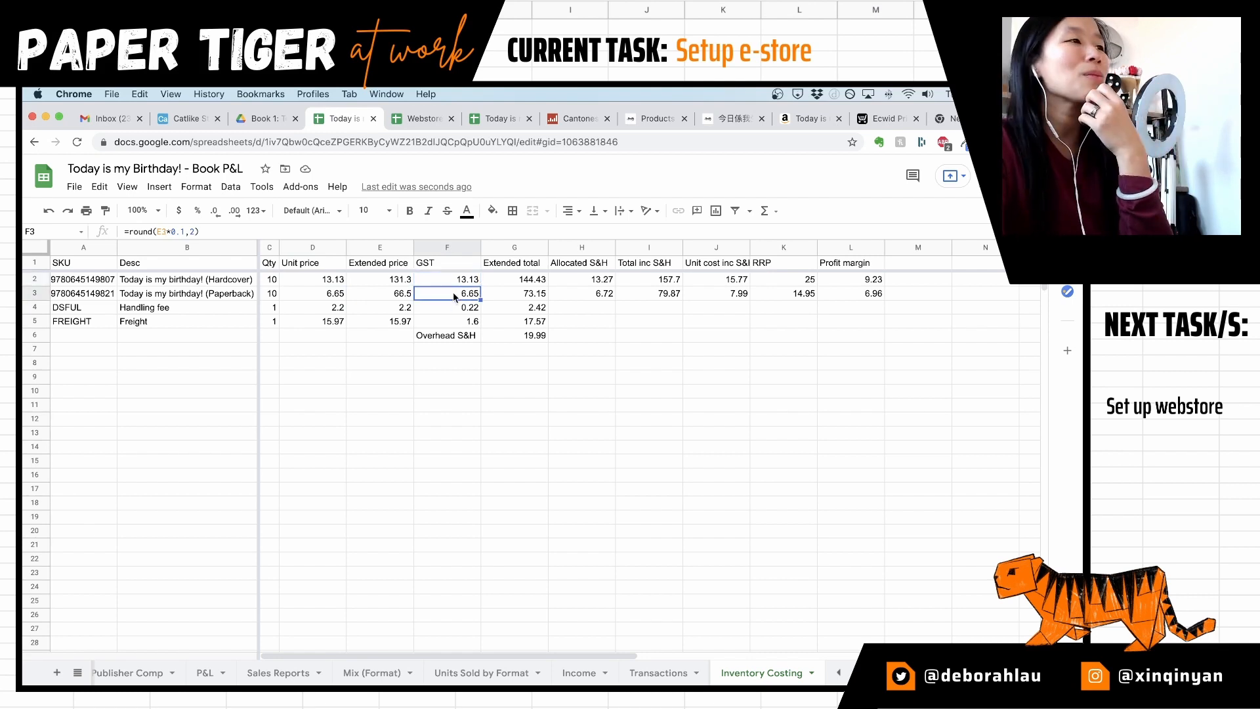
left_click(518, 279)
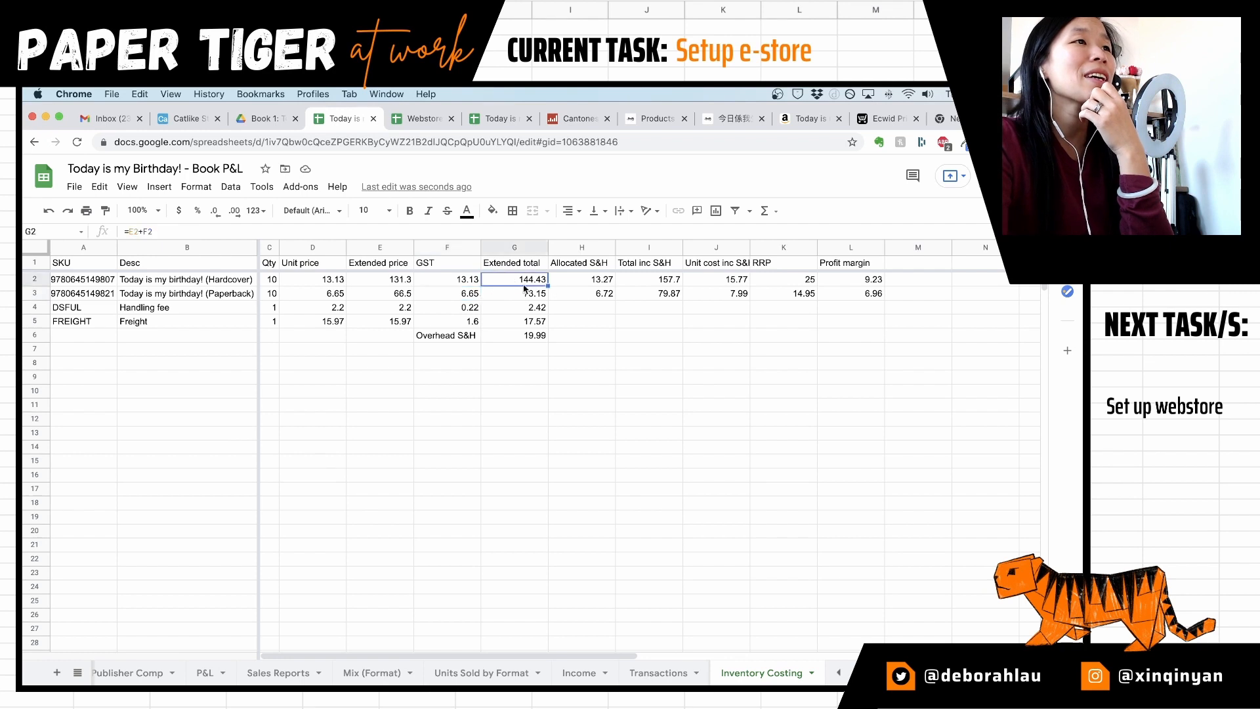
left_click(542, 297)
left_click(611, 282)
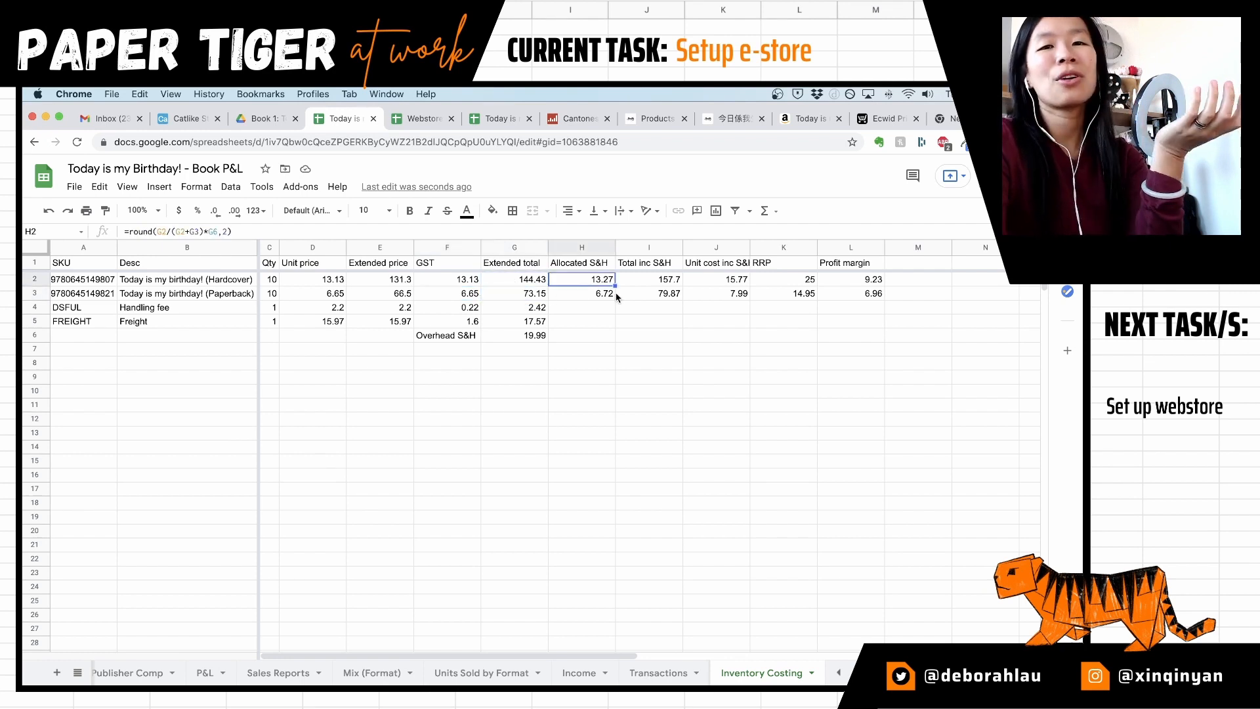
left_click(541, 325)
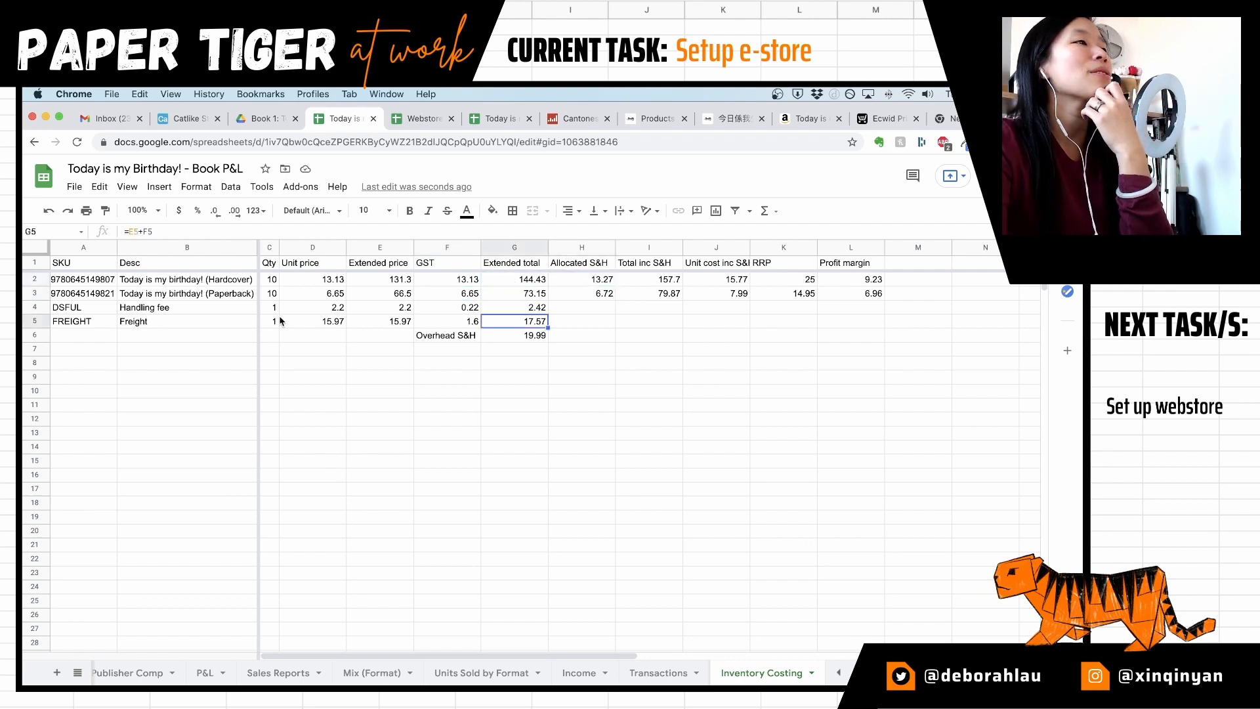
Review the Handling fee and Freight rows' unit prices and total formulas.
left_click(229, 310)
left_click(35, 306)
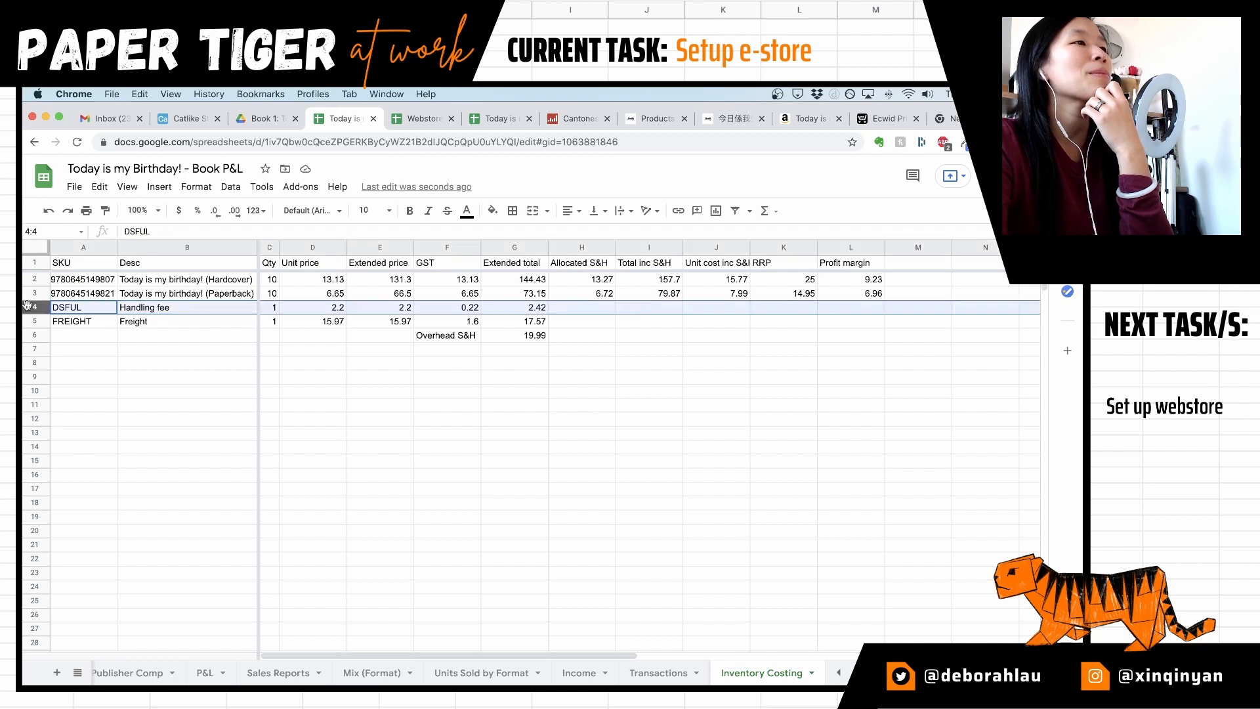
left_click(335, 309)
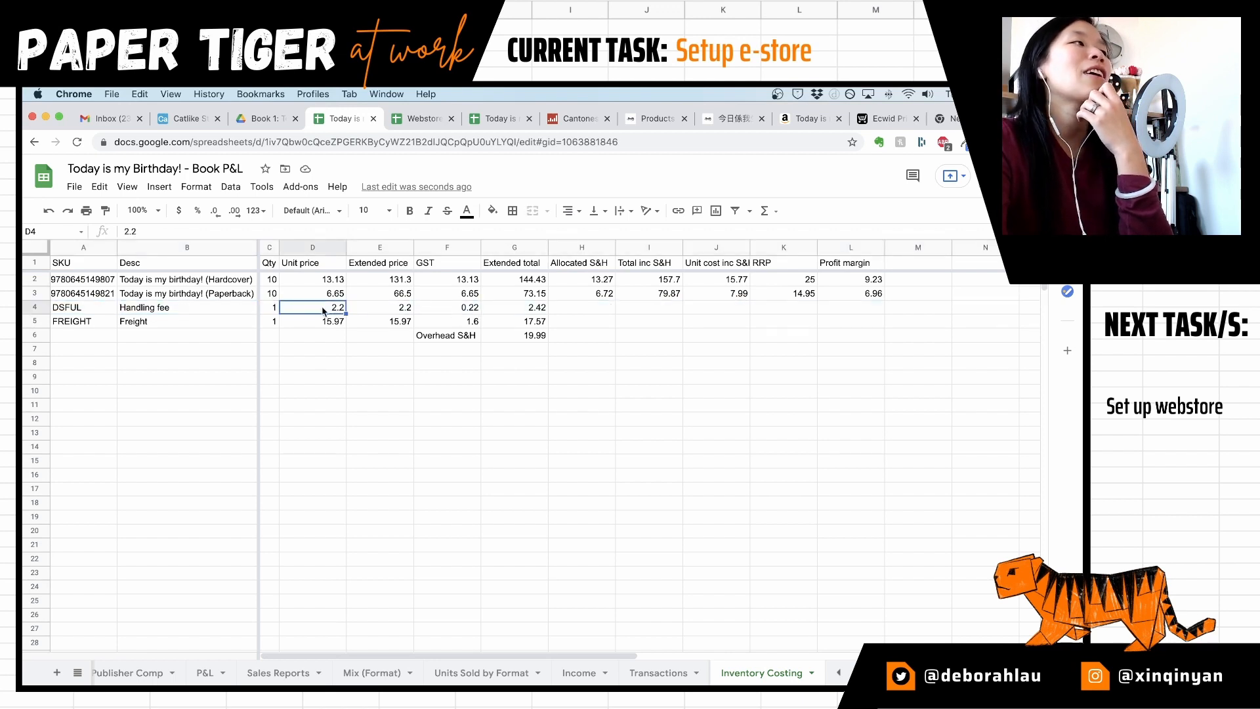
left_click(520, 312)
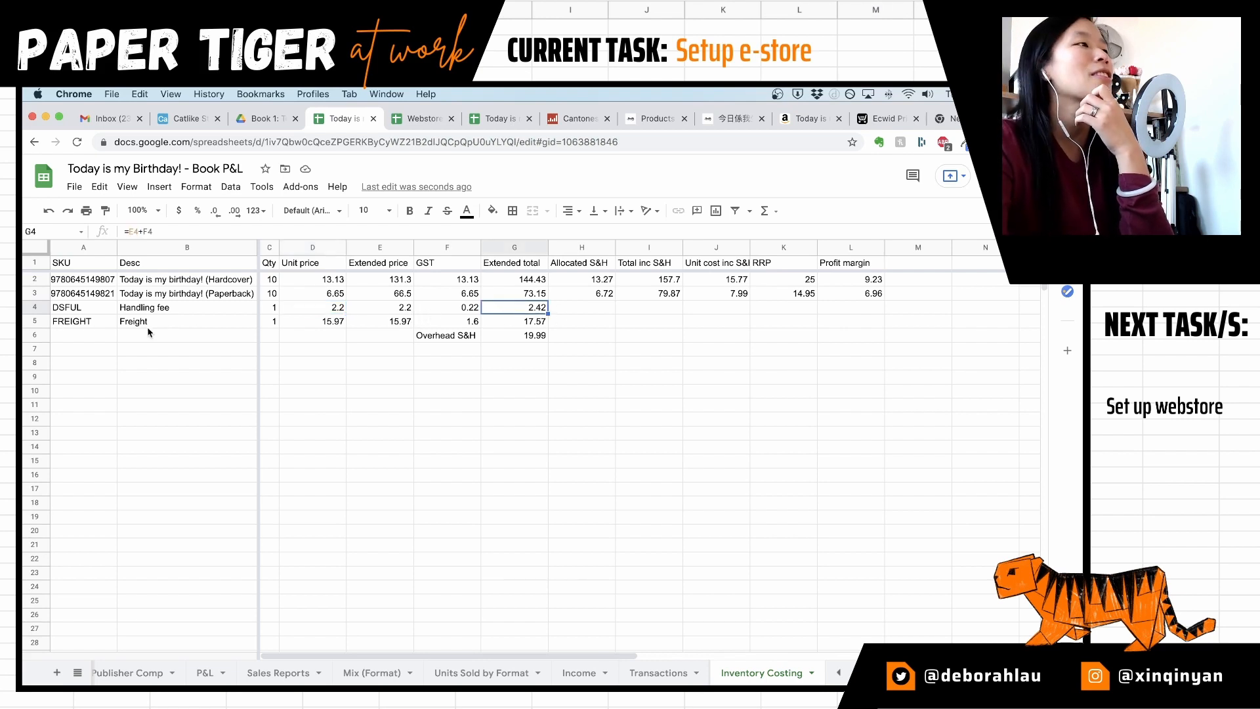
left_click(38, 322)
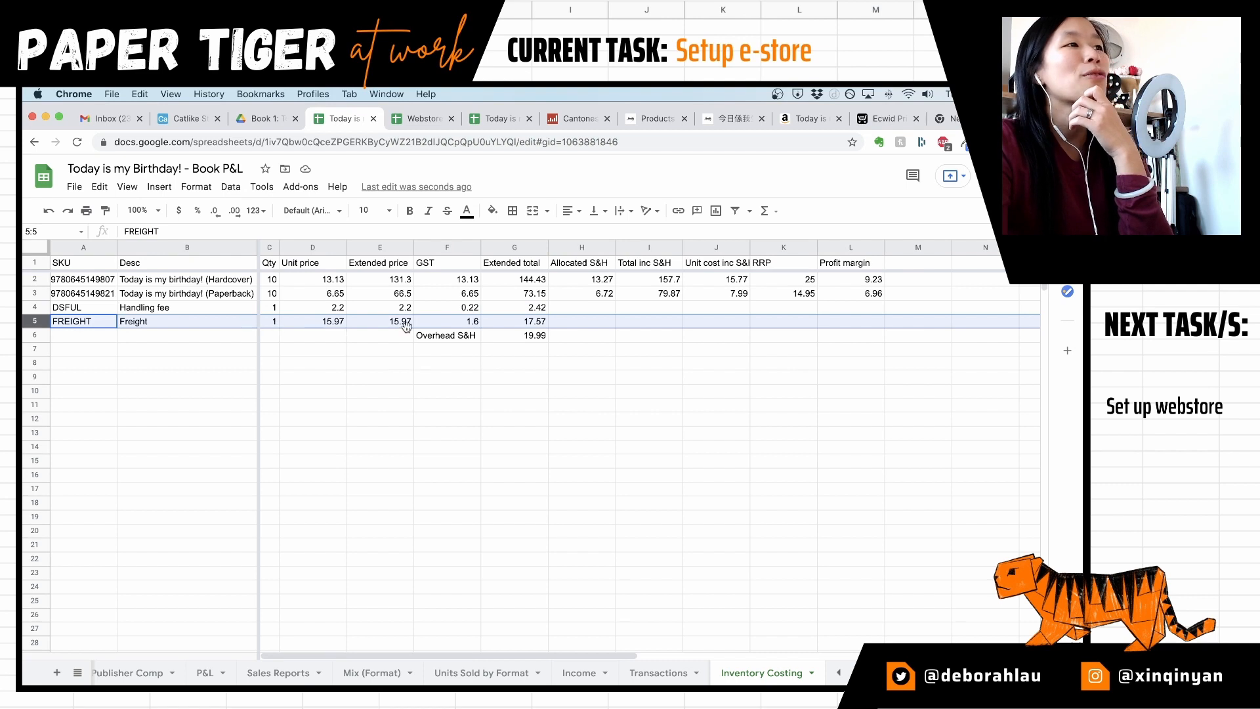
left_click(535, 325)
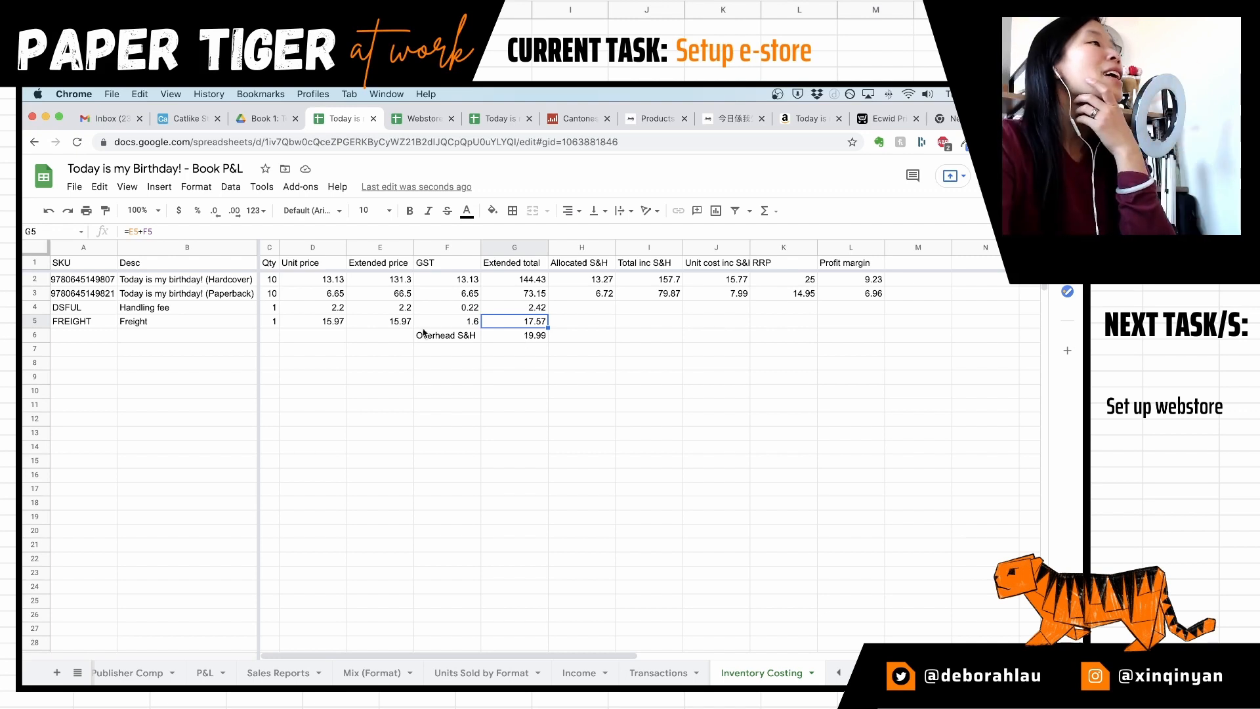
Check the freight and handling totals, then open H2's =round(G2/(G2+G3)*G6,2) formula.
left_click(325, 326)
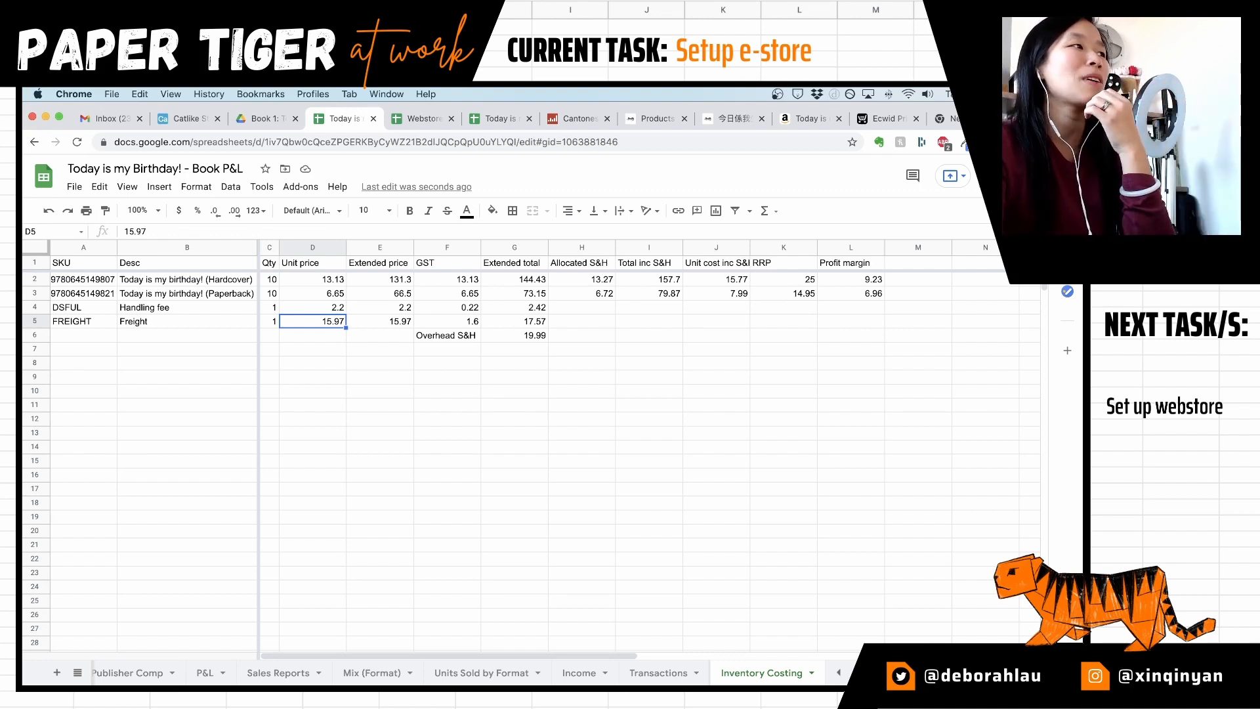
left_click(153, 323)
left_click(502, 326)
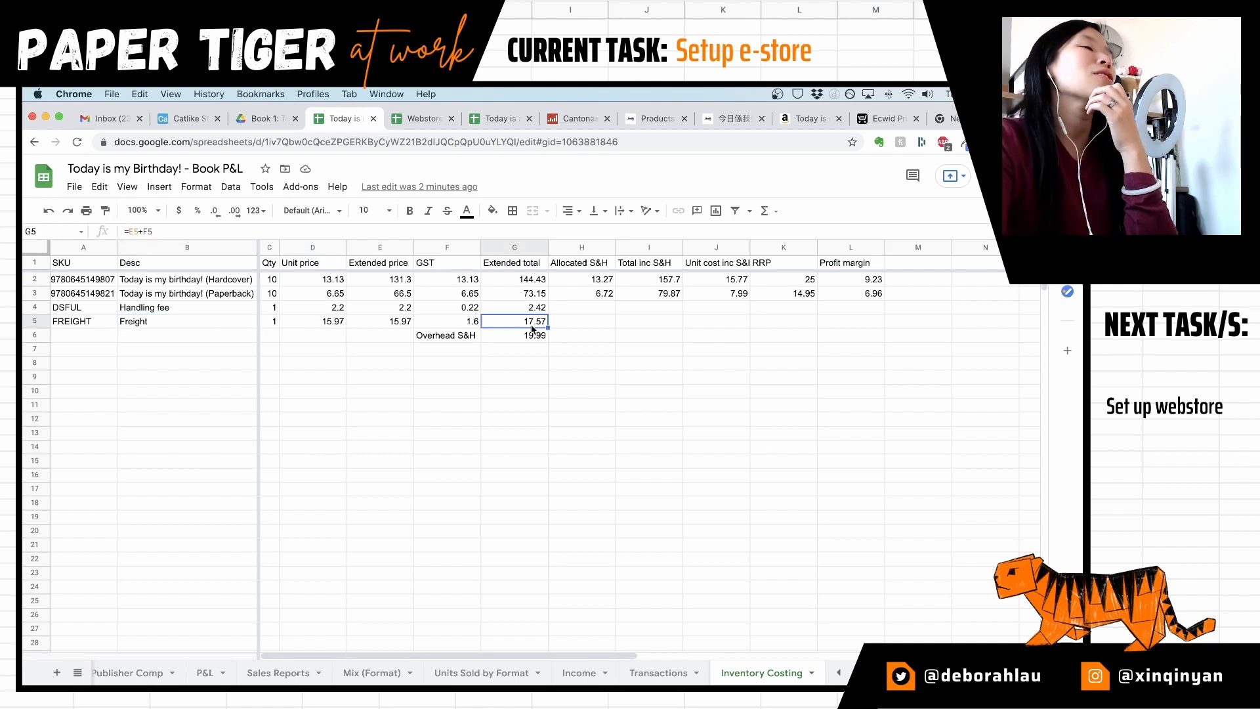
left_click(514, 283)
left_click(521, 320)
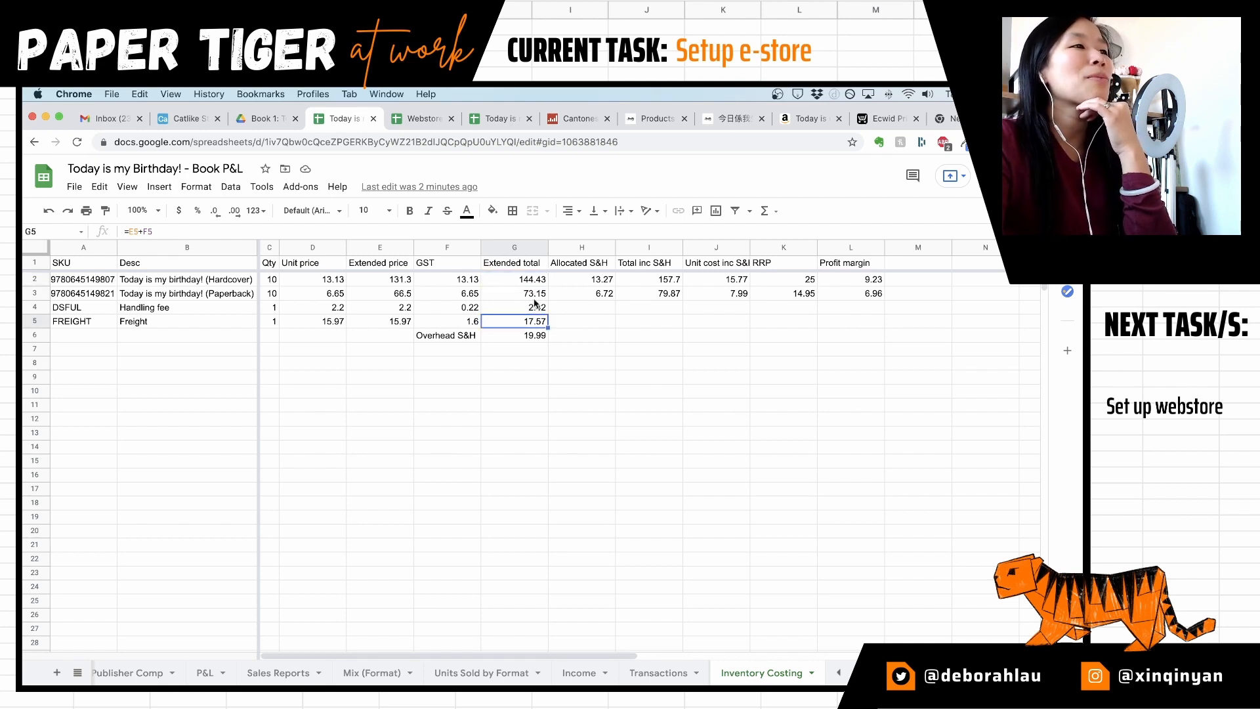
key("Up")
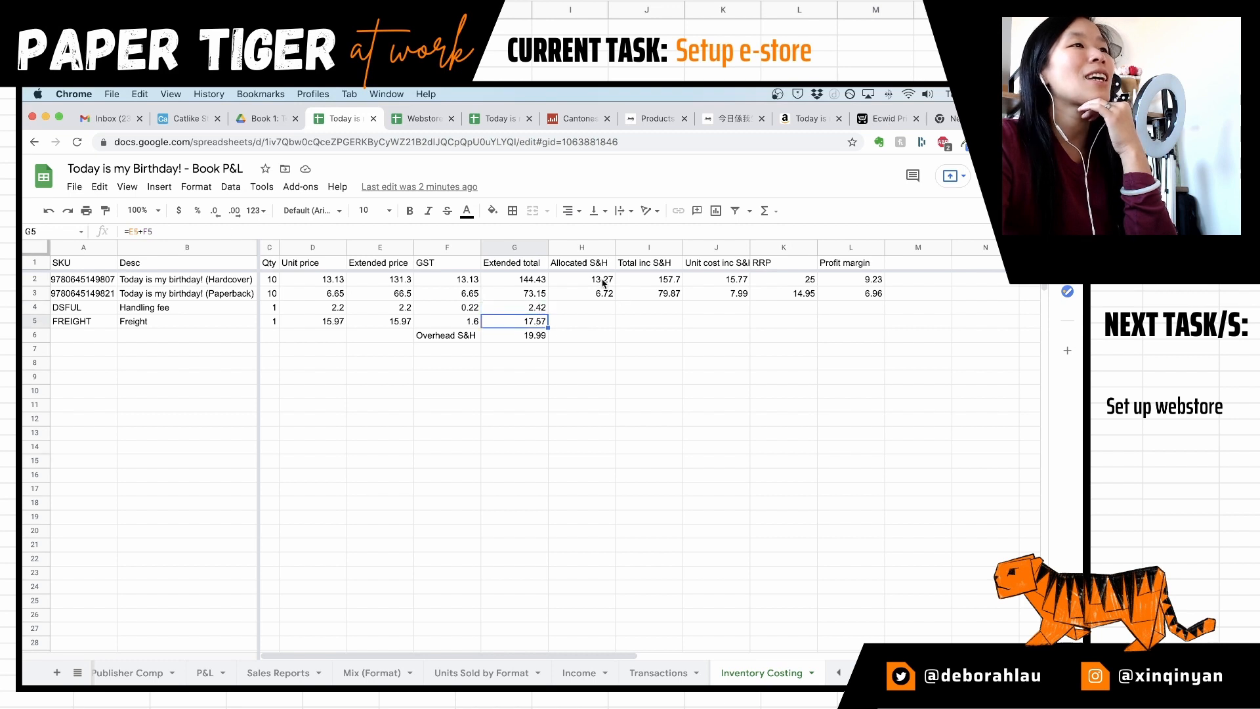
left_click(567, 284)
double_click(611, 281)
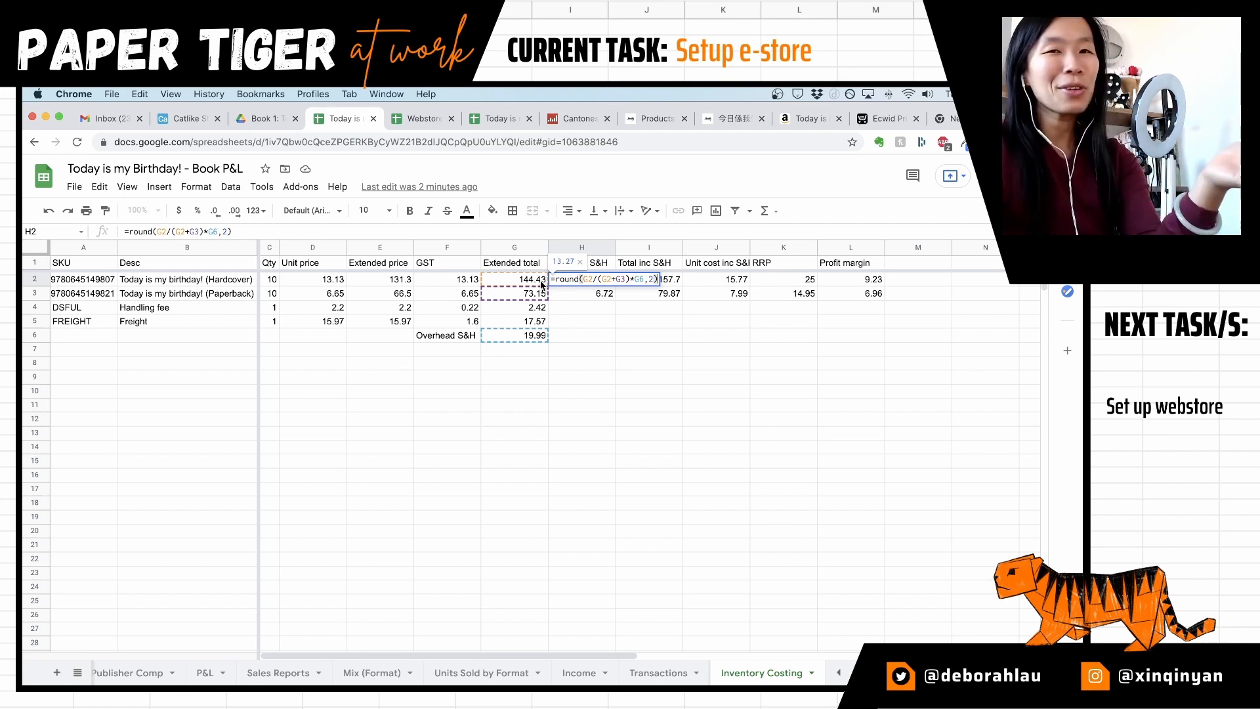
Keep H2 at 13.27 and check the unit prices and the paperback's total, RRP and unit cost.
key("Escape")
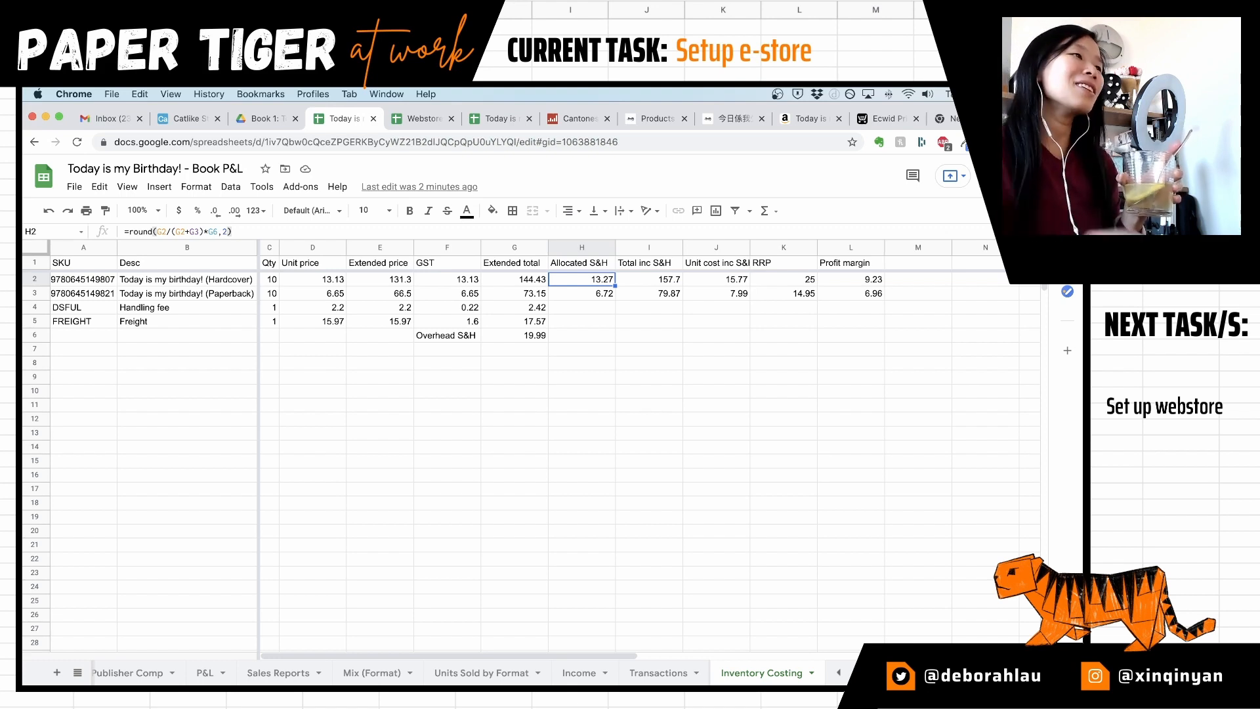
left_click(312, 286)
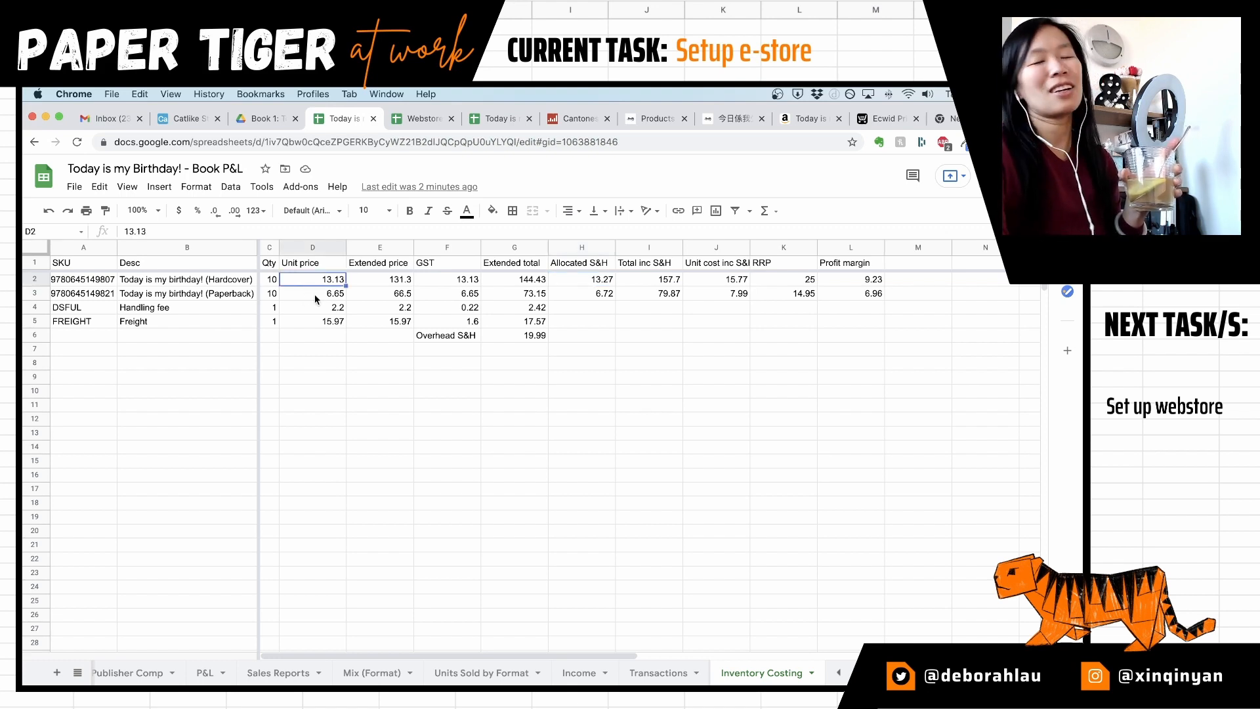
left_click(314, 295)
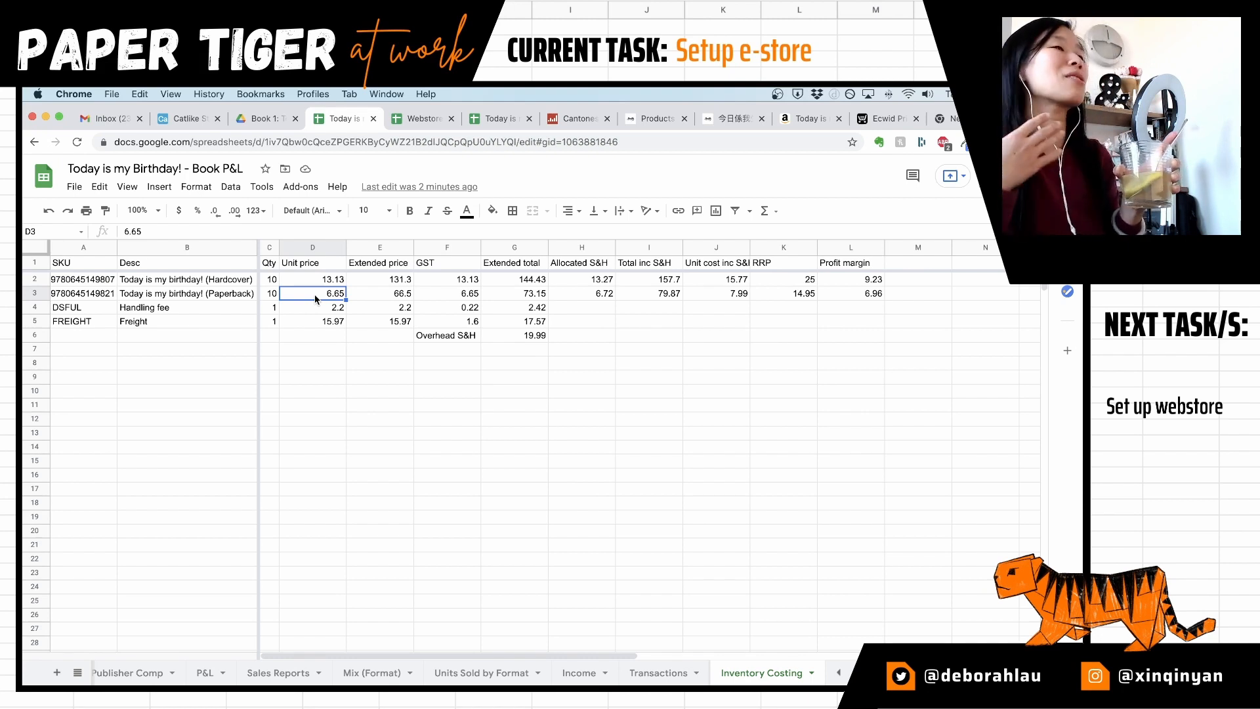
left_click(674, 293)
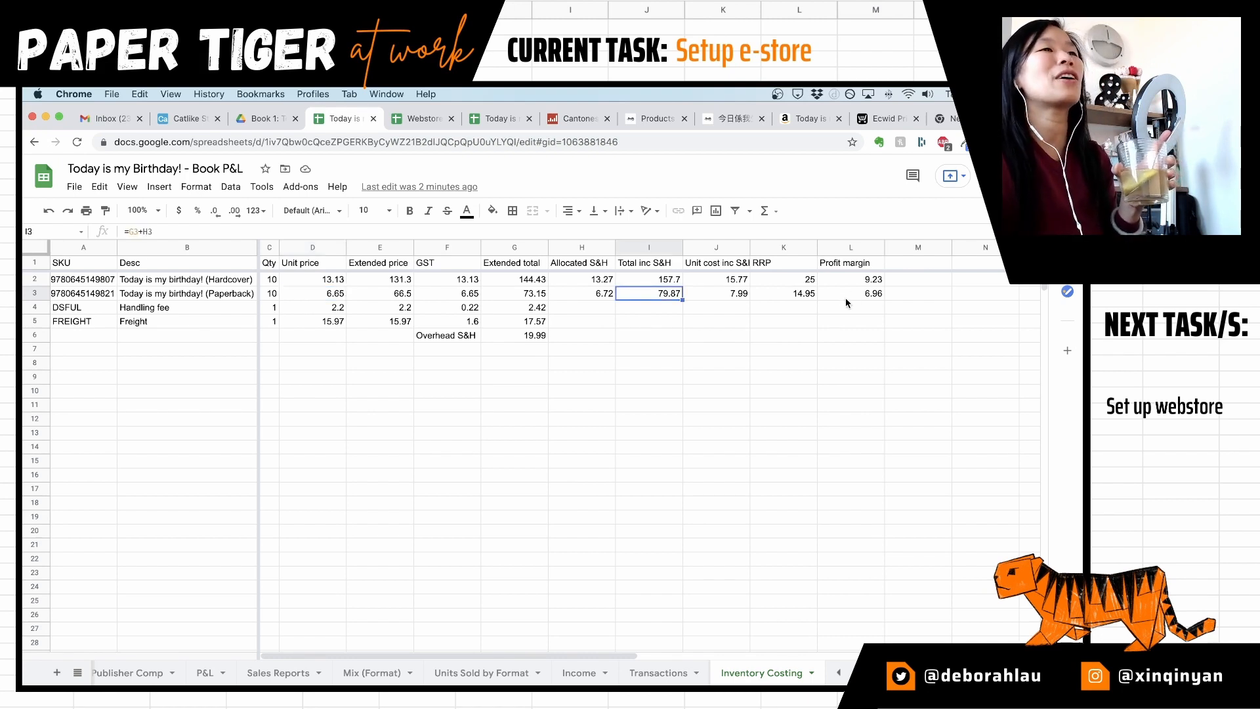
left_click(805, 299)
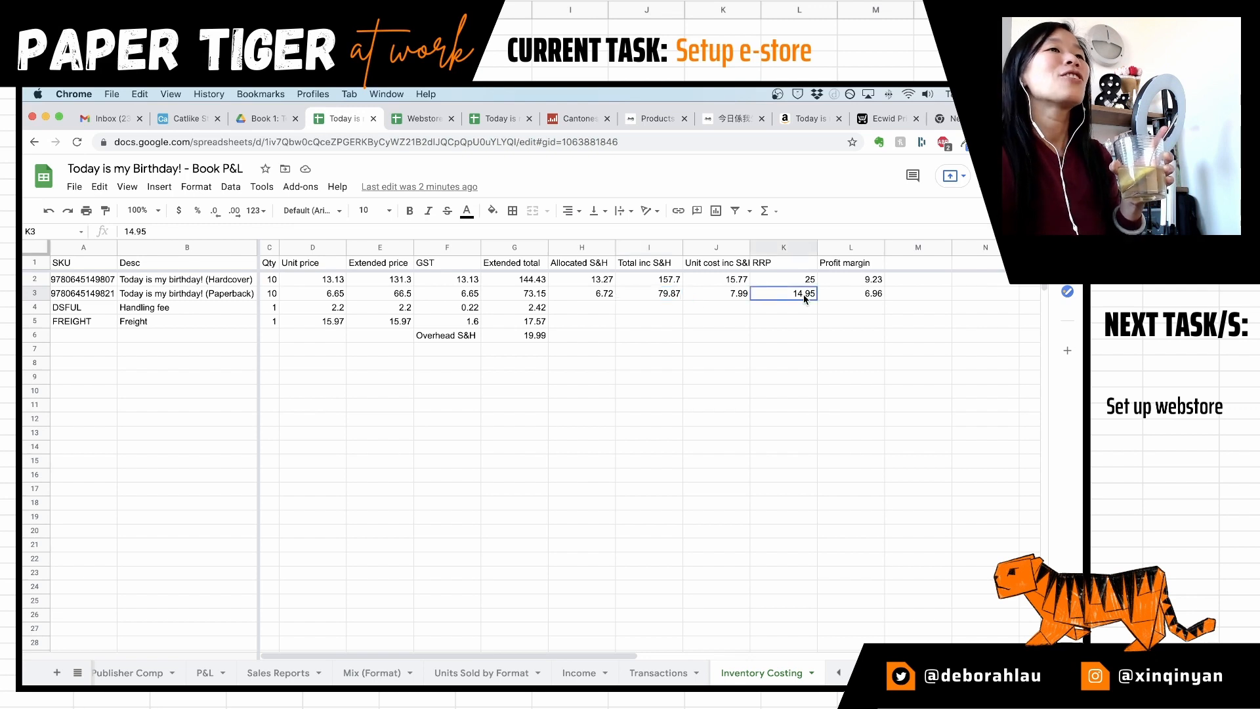
left_click(714, 296)
Review the hardcover costs and both books' retail prices and profit margins, then return to Webstore.
left_click(665, 281)
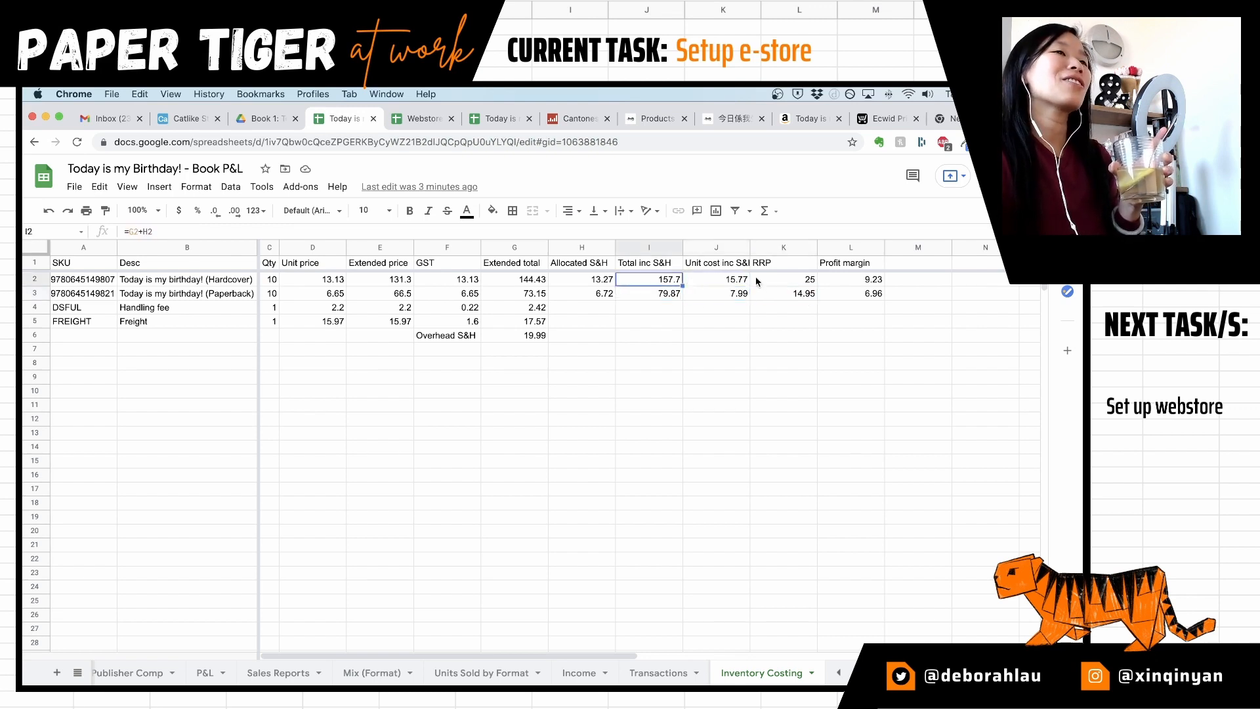
left_click(734, 281)
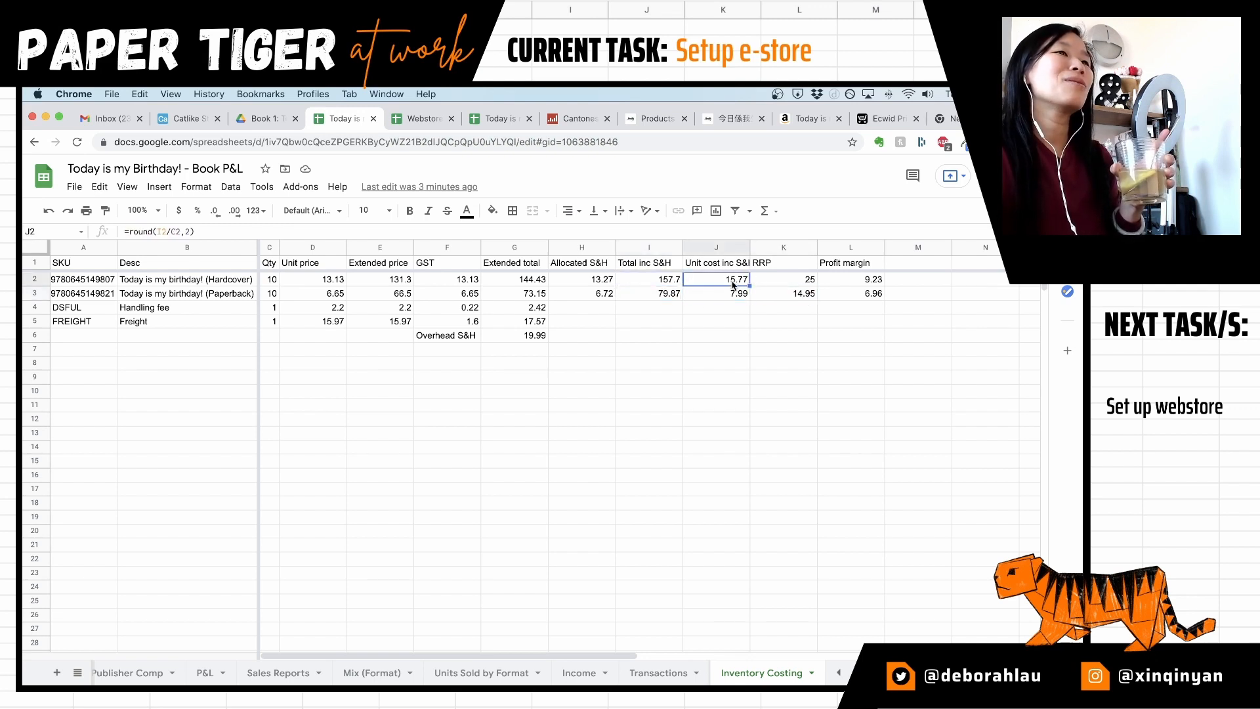
left_click(807, 281)
left_click(789, 296)
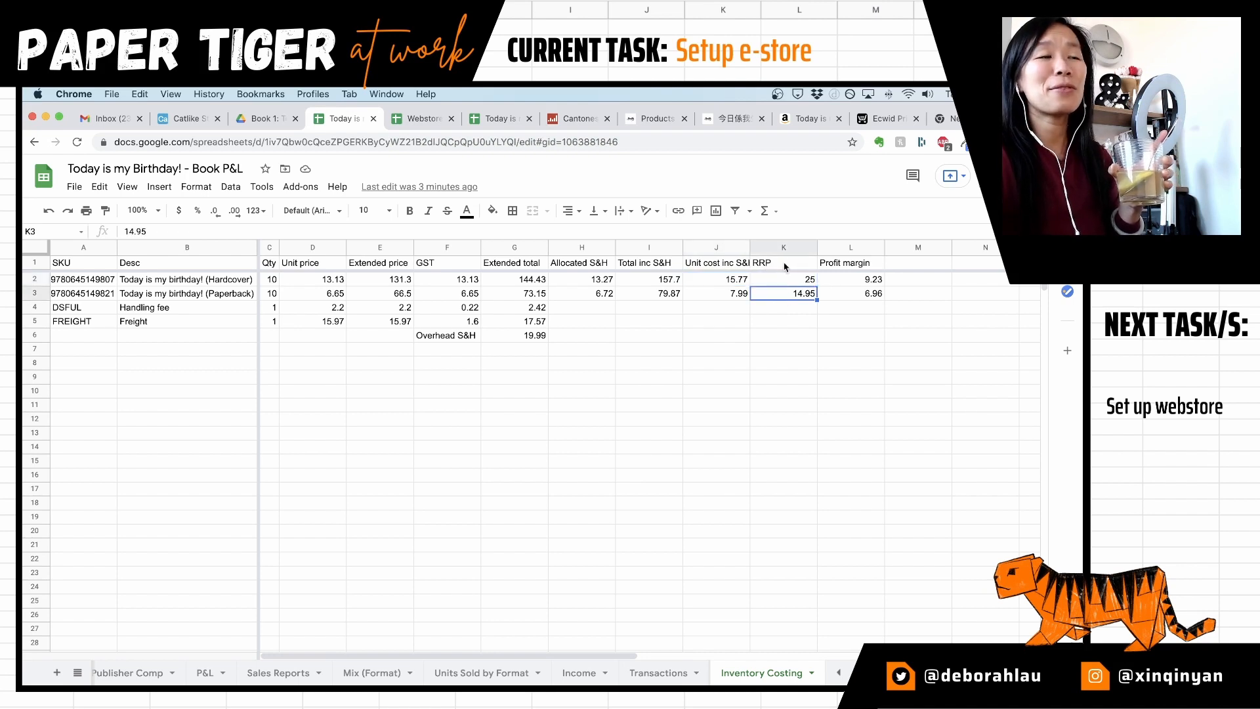
left_click(781, 279)
left_click(785, 294)
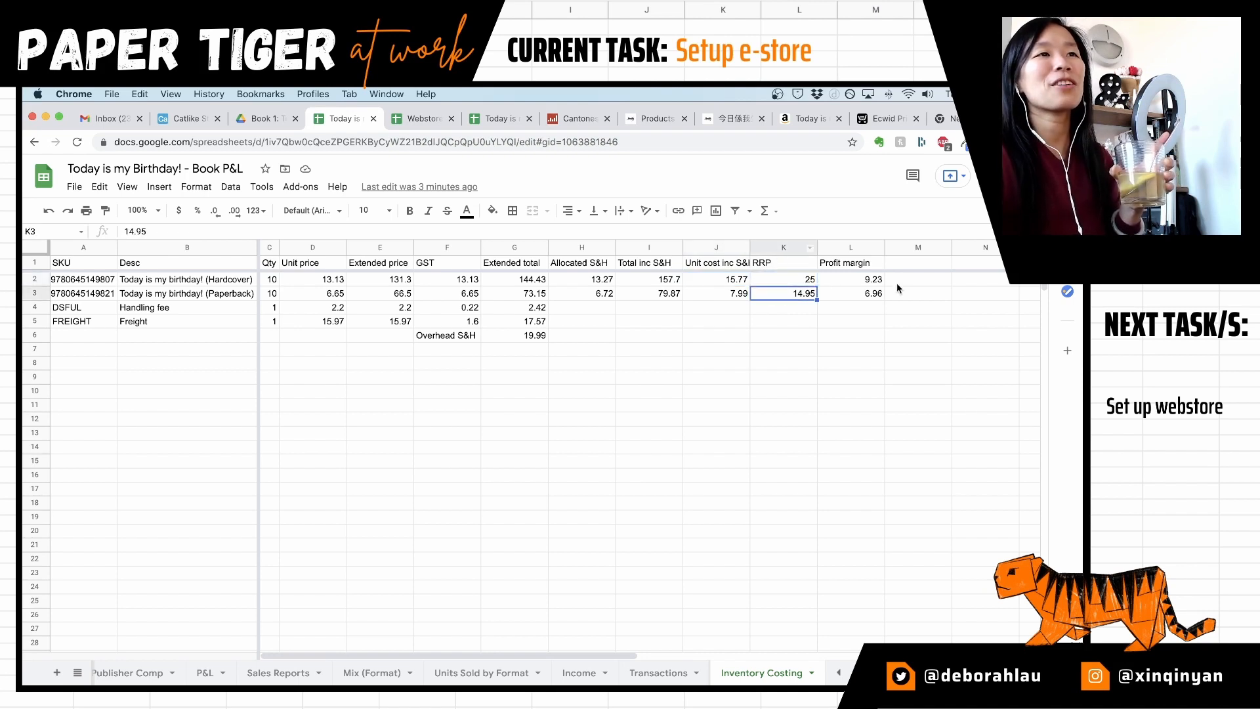
left_click(853, 281)
left_click(856, 295)
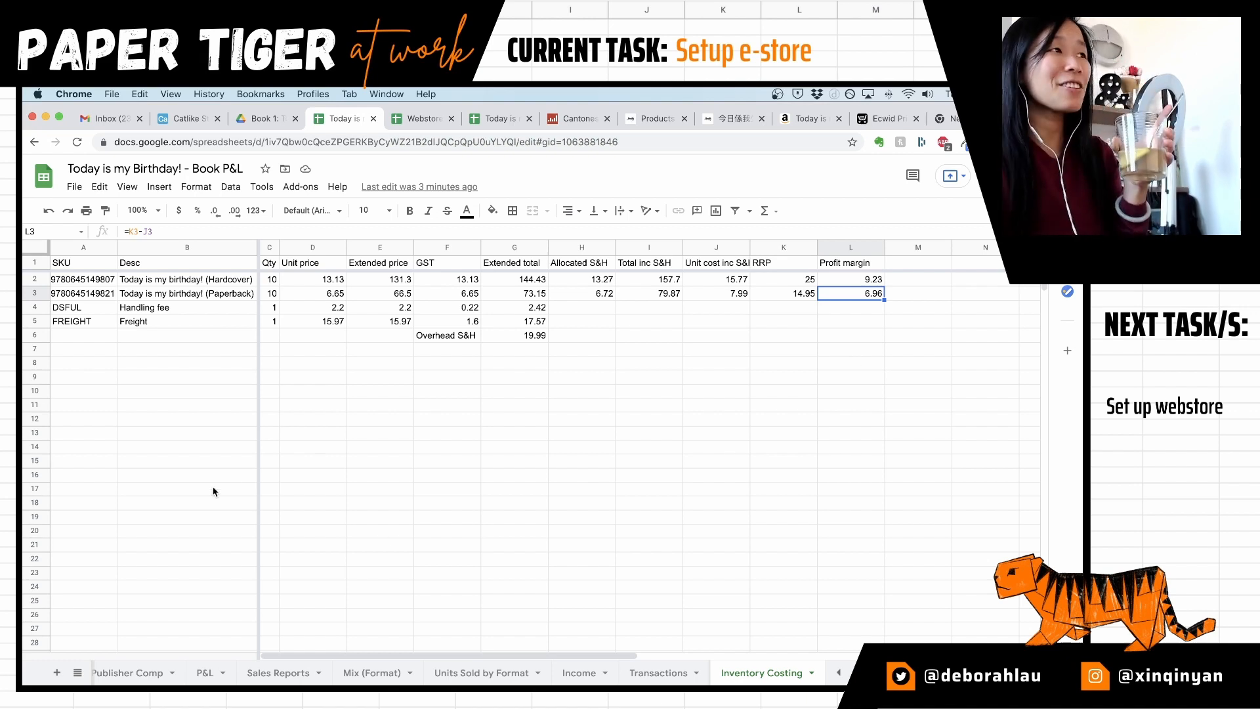
left_click(427, 118)
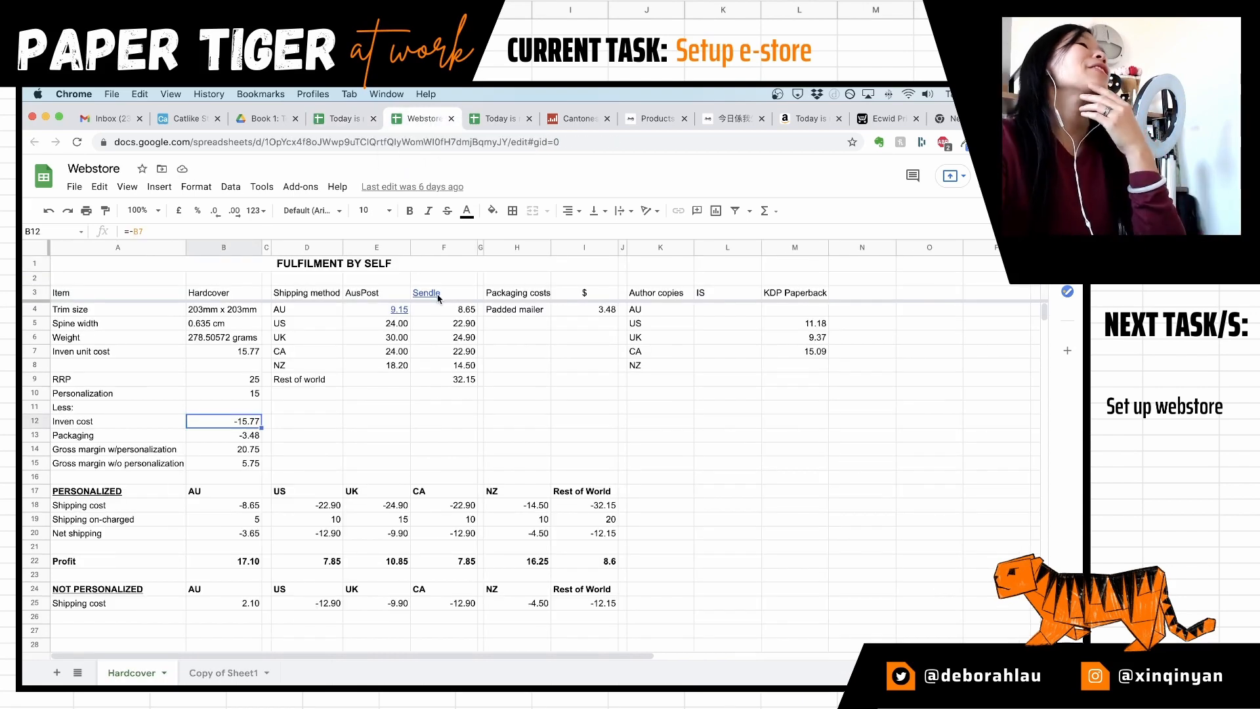
Inspect the hardcover inventory cost in B12 and packaging cost in B13, then open a new tab.
left_click(651, 368)
left_click(236, 424)
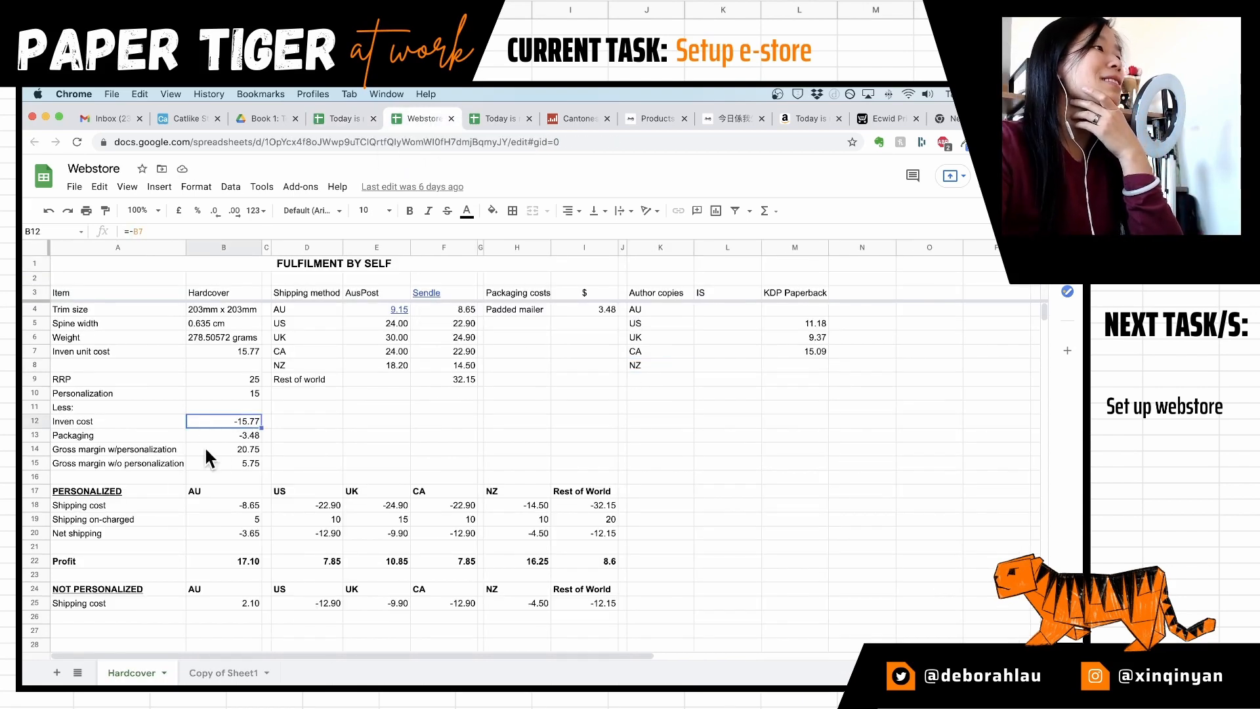
left_click(238, 438)
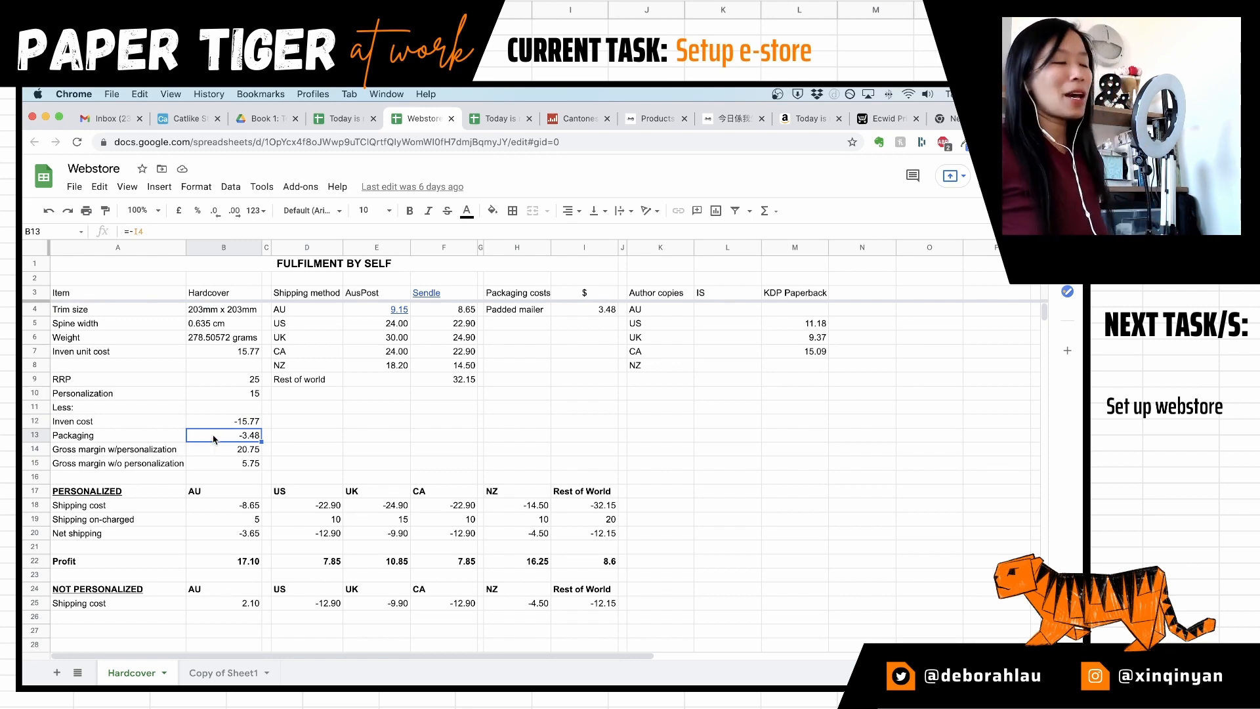
key("super+t")
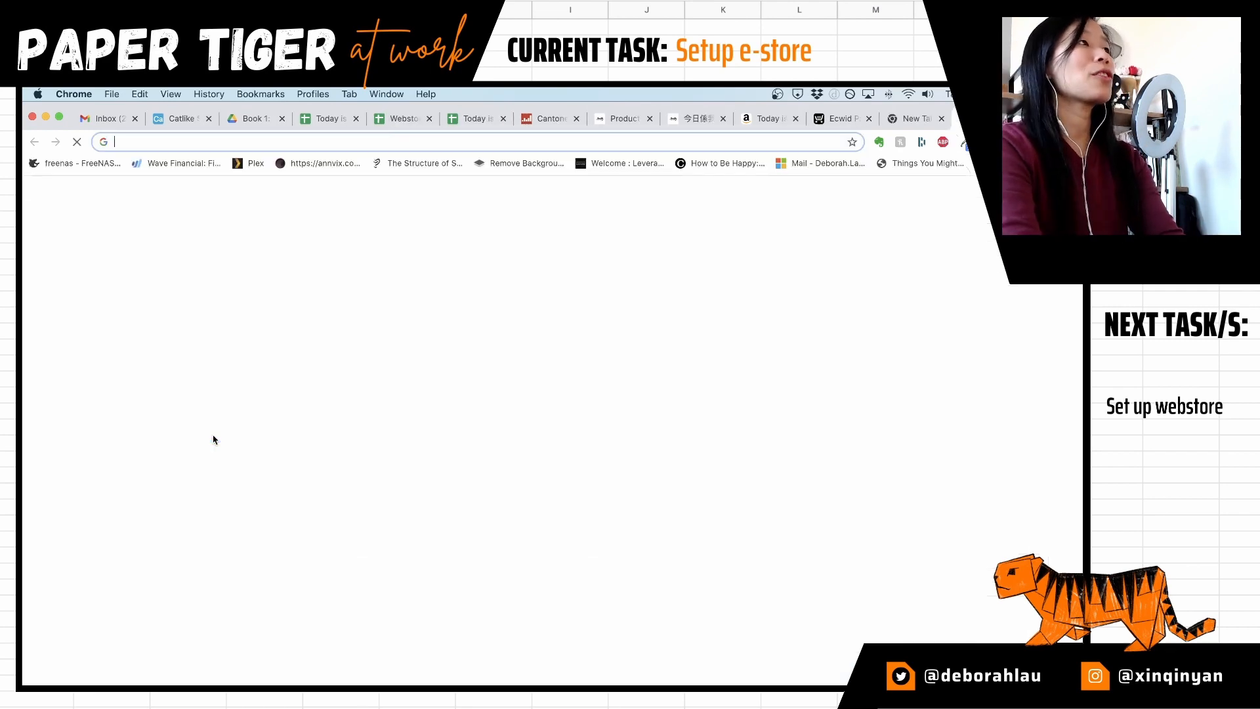
Load the Hero Packaging site and go to Shop Mailers > Padded Mailers > White Padded Mailers.
type("hero")
key("Return")
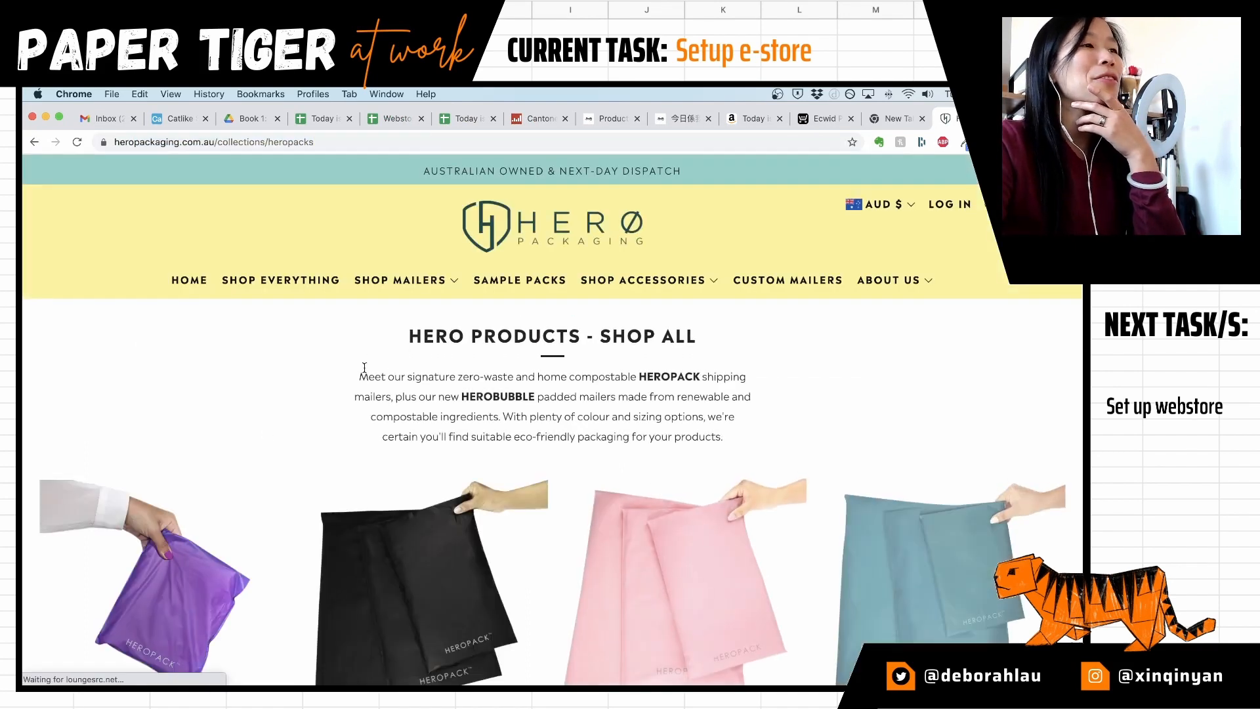
mouse_move(425, 278)
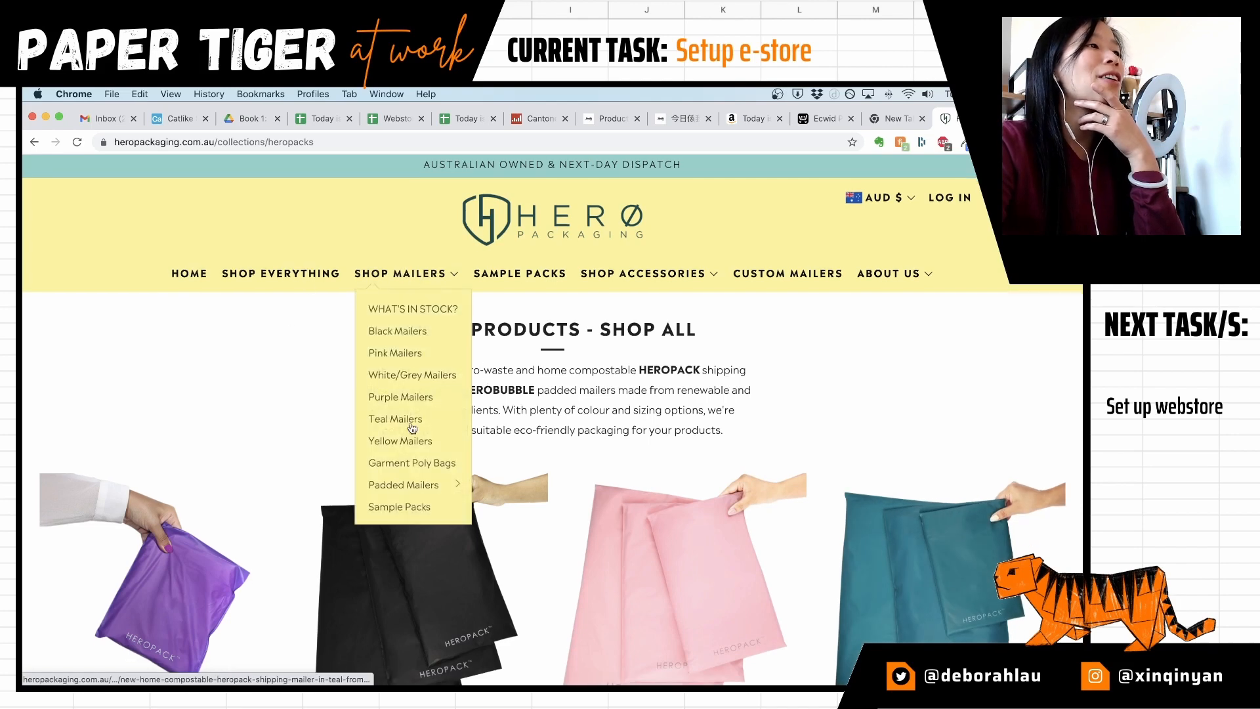
mouse_move(420, 484)
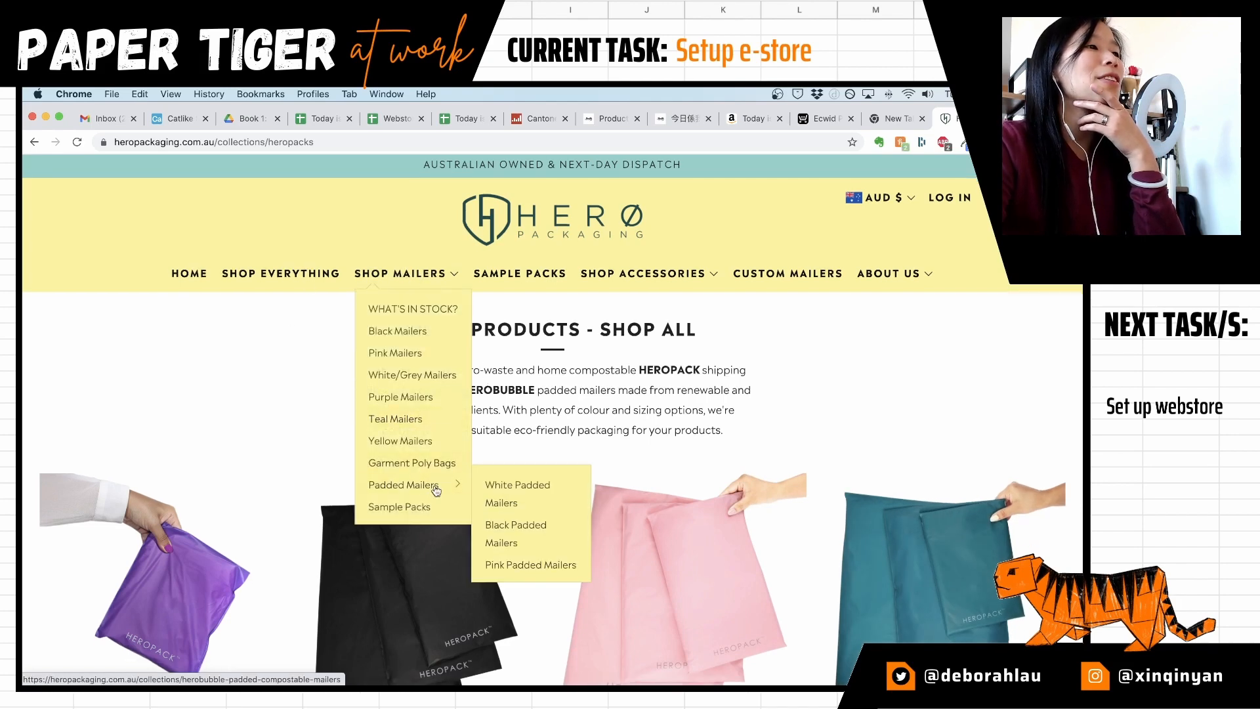
left_click(542, 492)
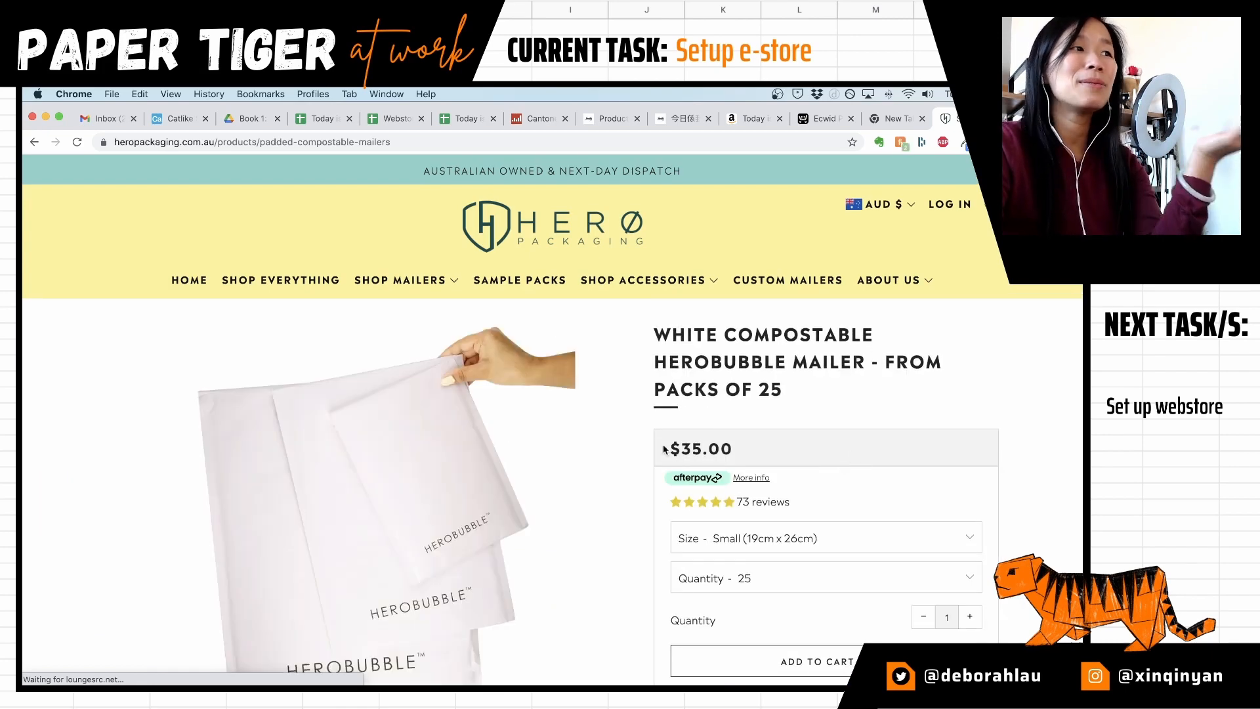
Compare the Small and Medium mailer sizes, settling on Medium at $46.00 for 25.
scroll(670, 449, "down", 3)
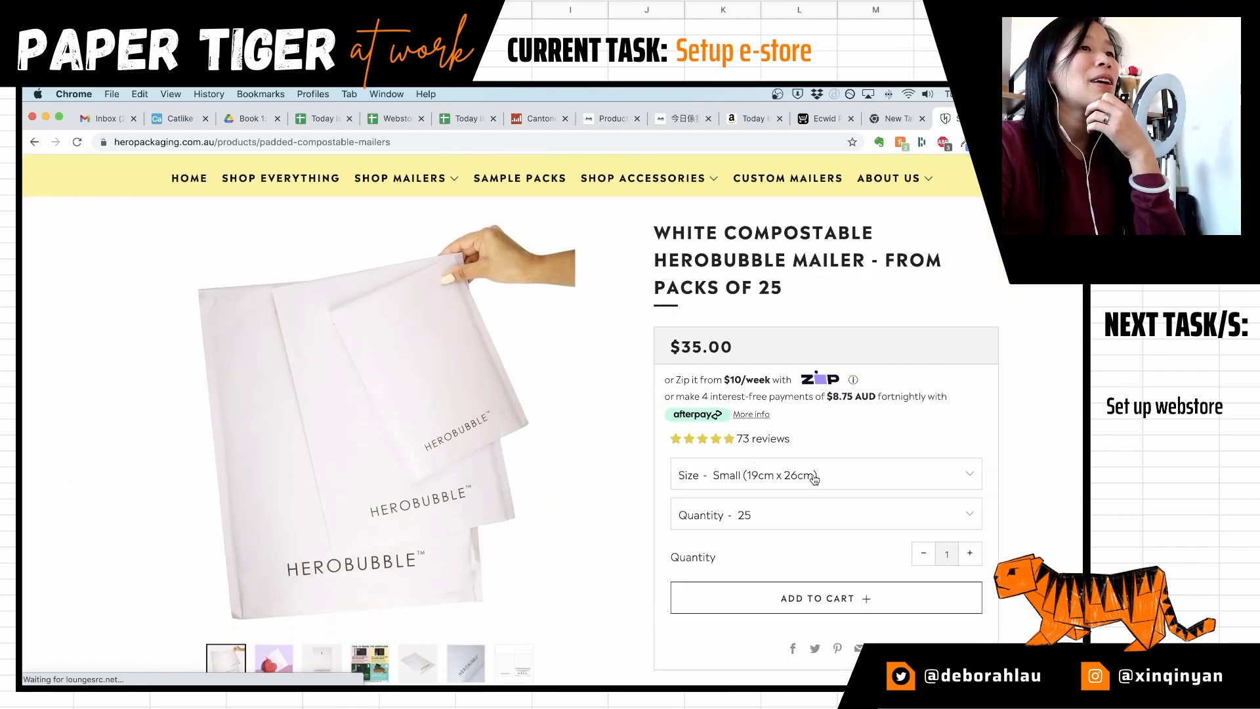
left_click(815, 475)
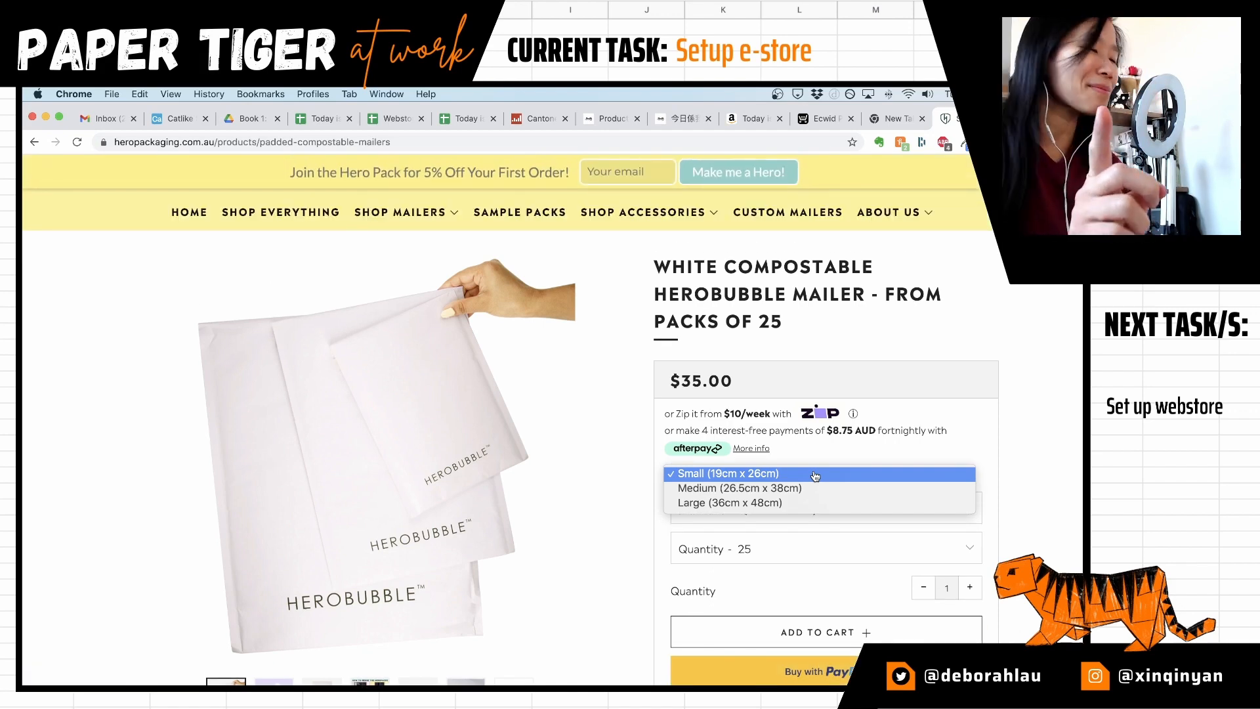
left_click(816, 474)
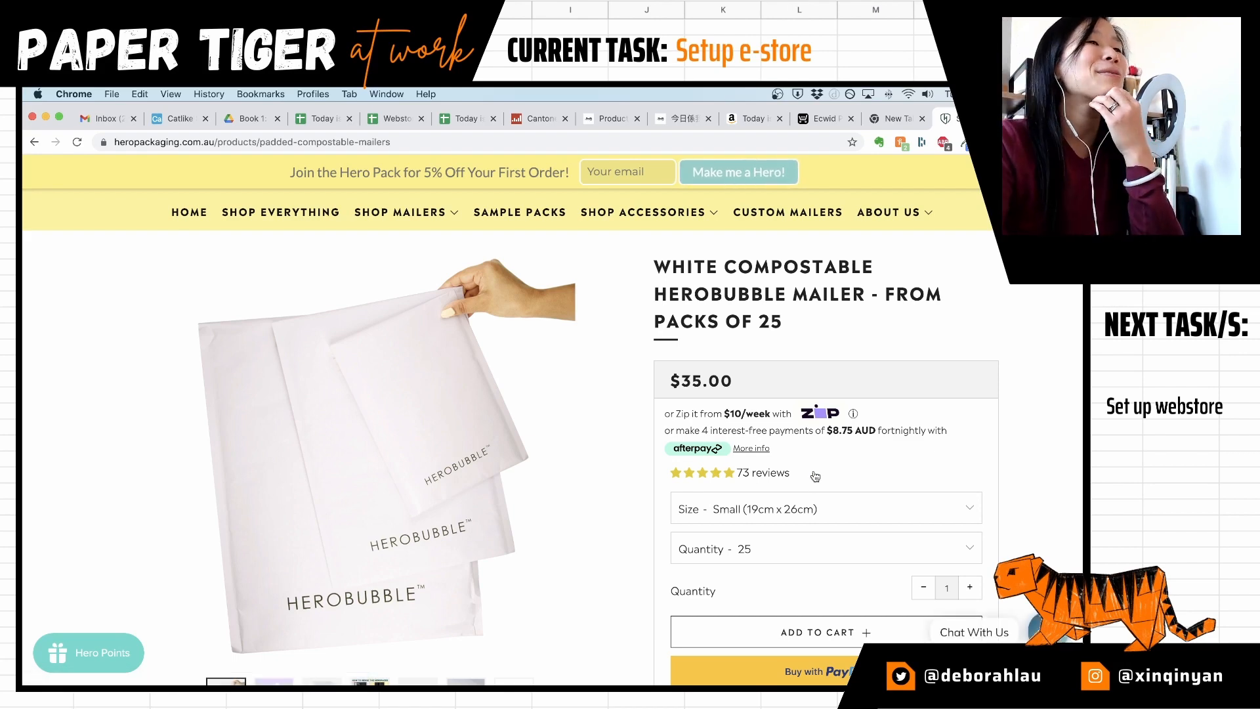
left_click(814, 510)
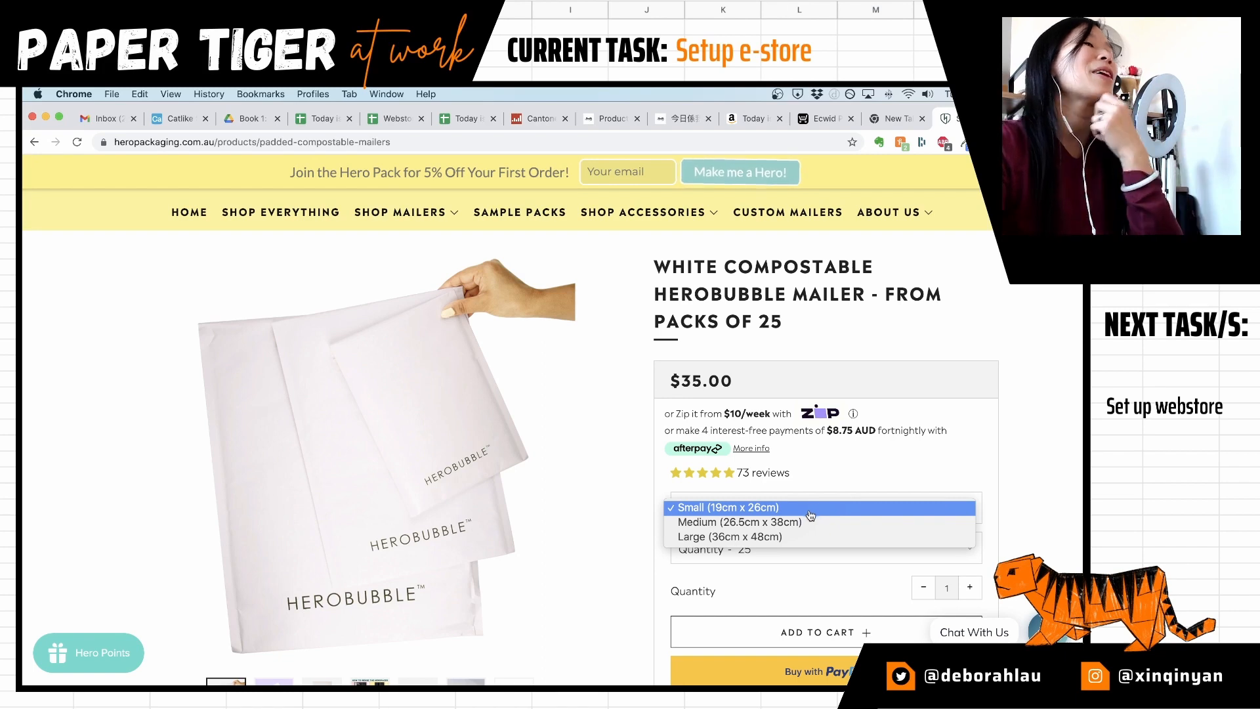
left_click(761, 523)
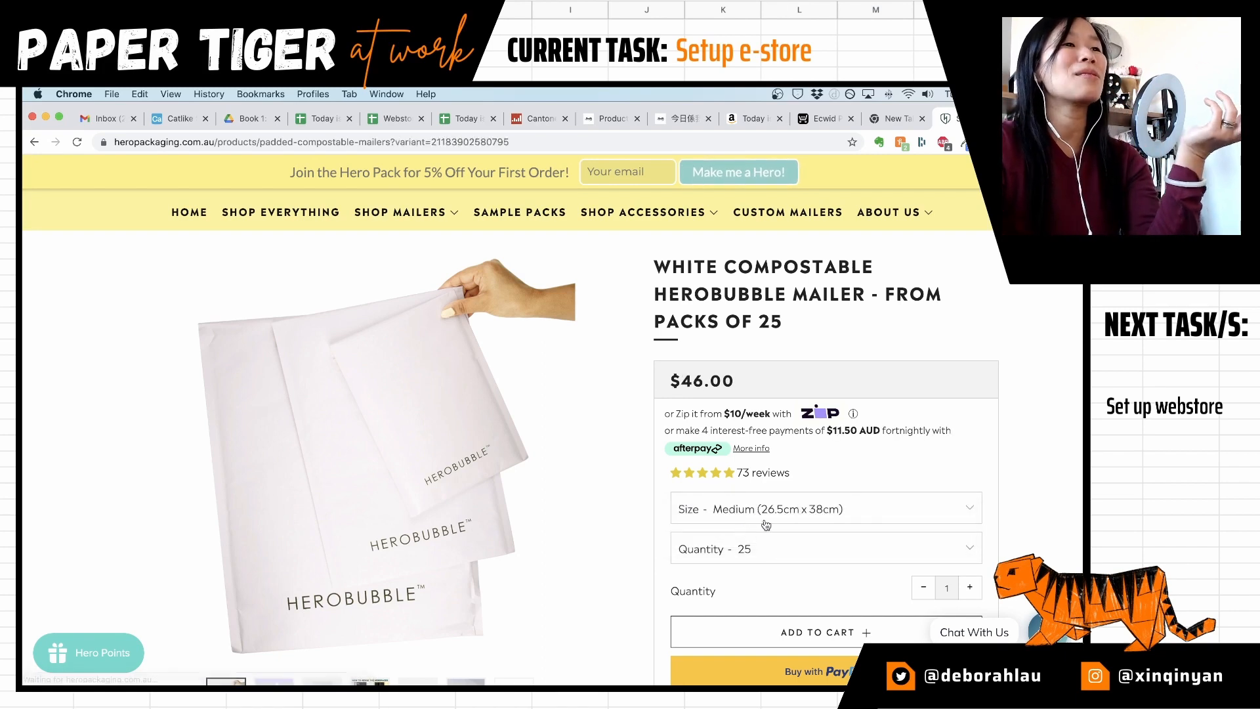
left_click(765, 524)
left_click(736, 484)
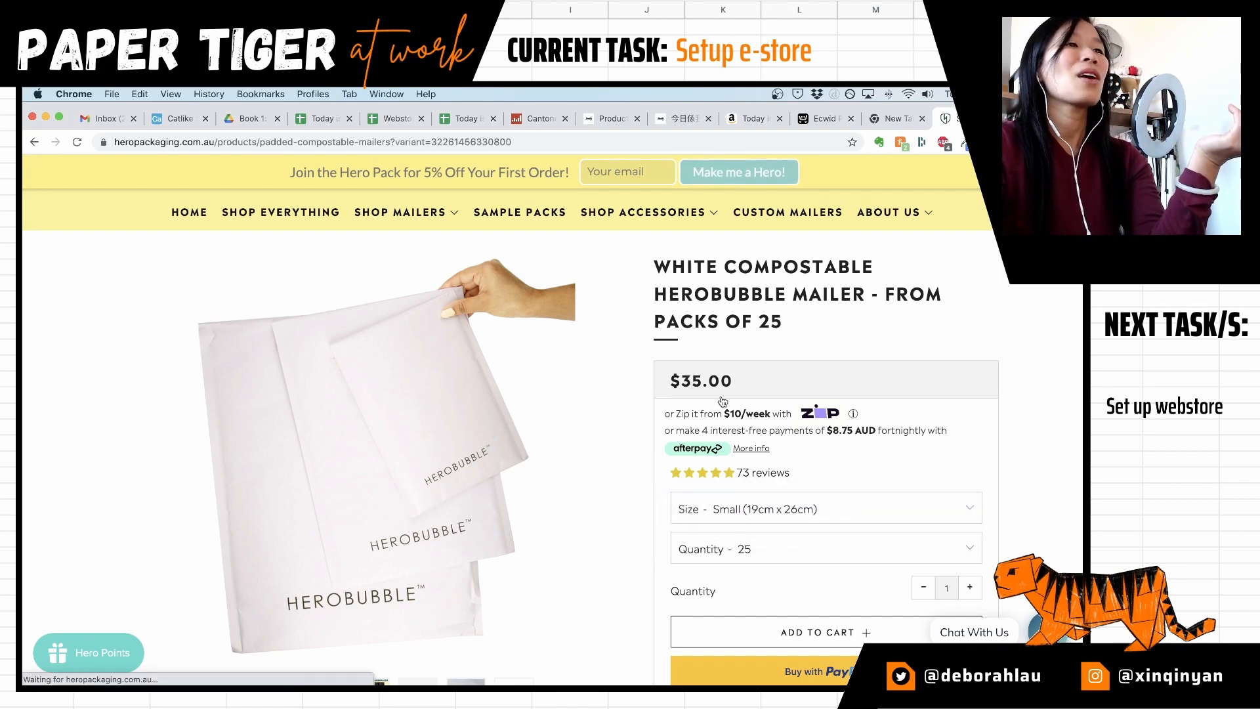
left_click(761, 510)
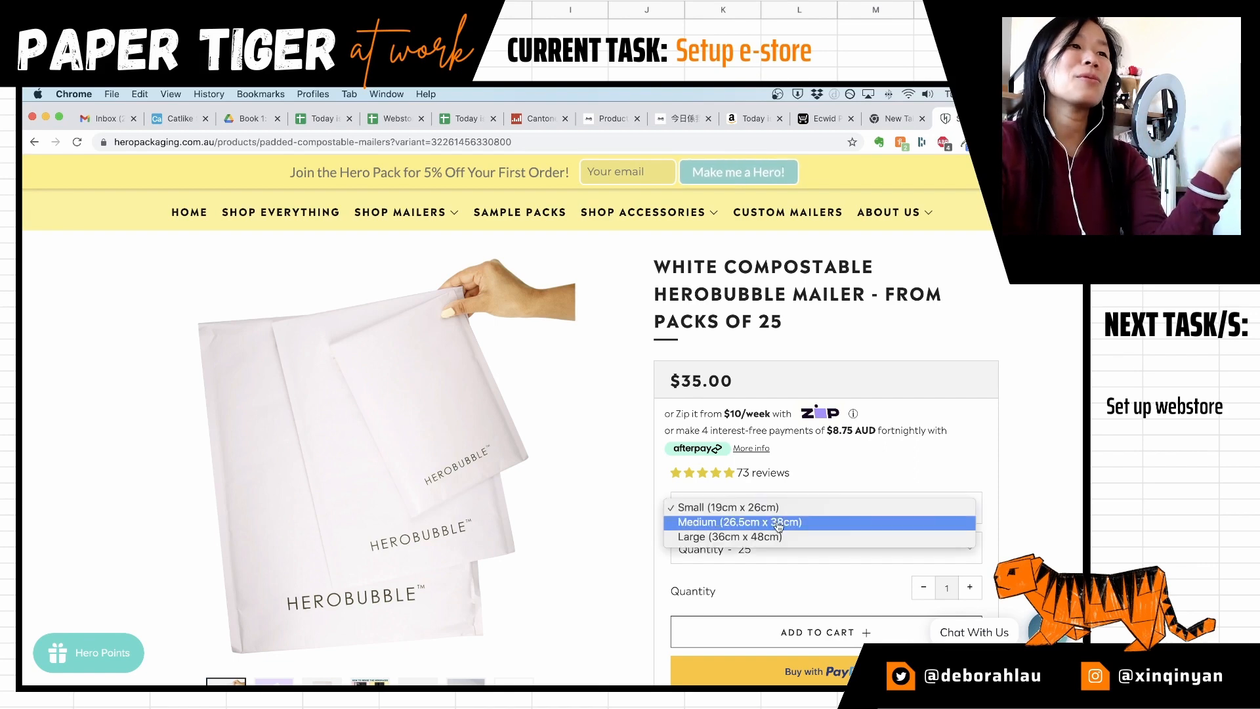
left_click(779, 523)
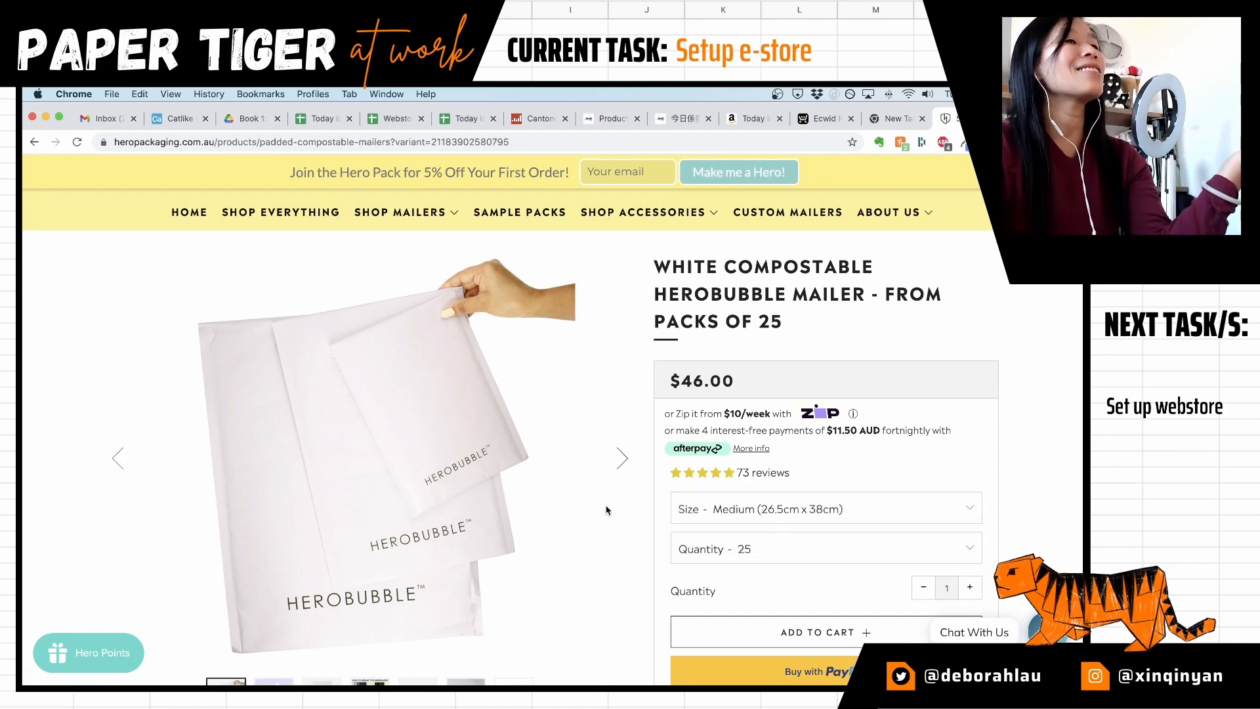
Set the pack quantity to 50 to see the $75.00 price, then return to Webstore.
left_click(752, 550)
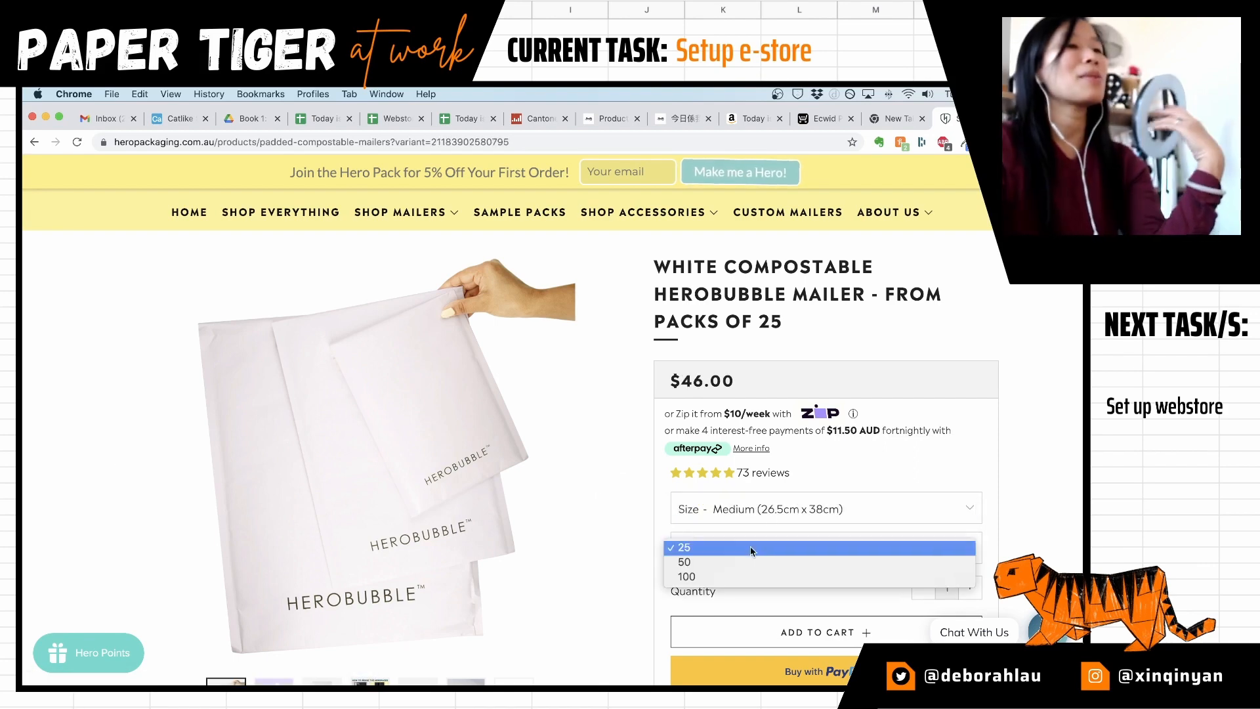
left_click(740, 562)
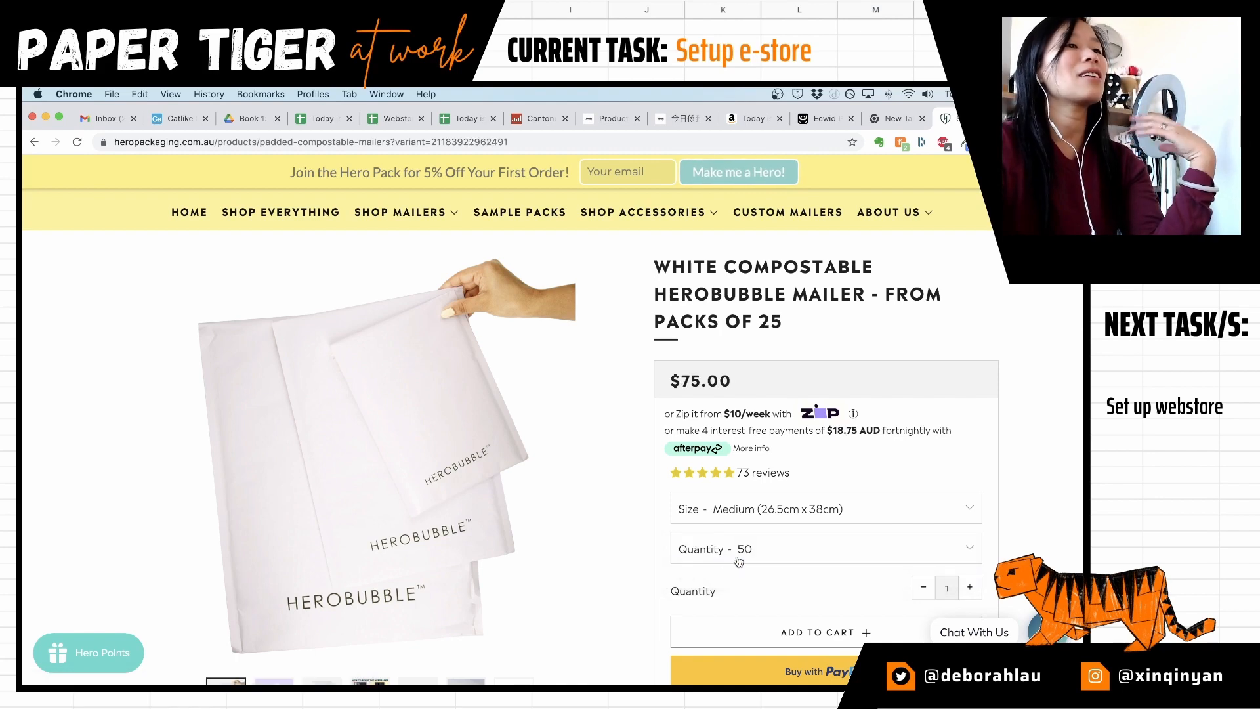
left_click(739, 561)
left_click(744, 555)
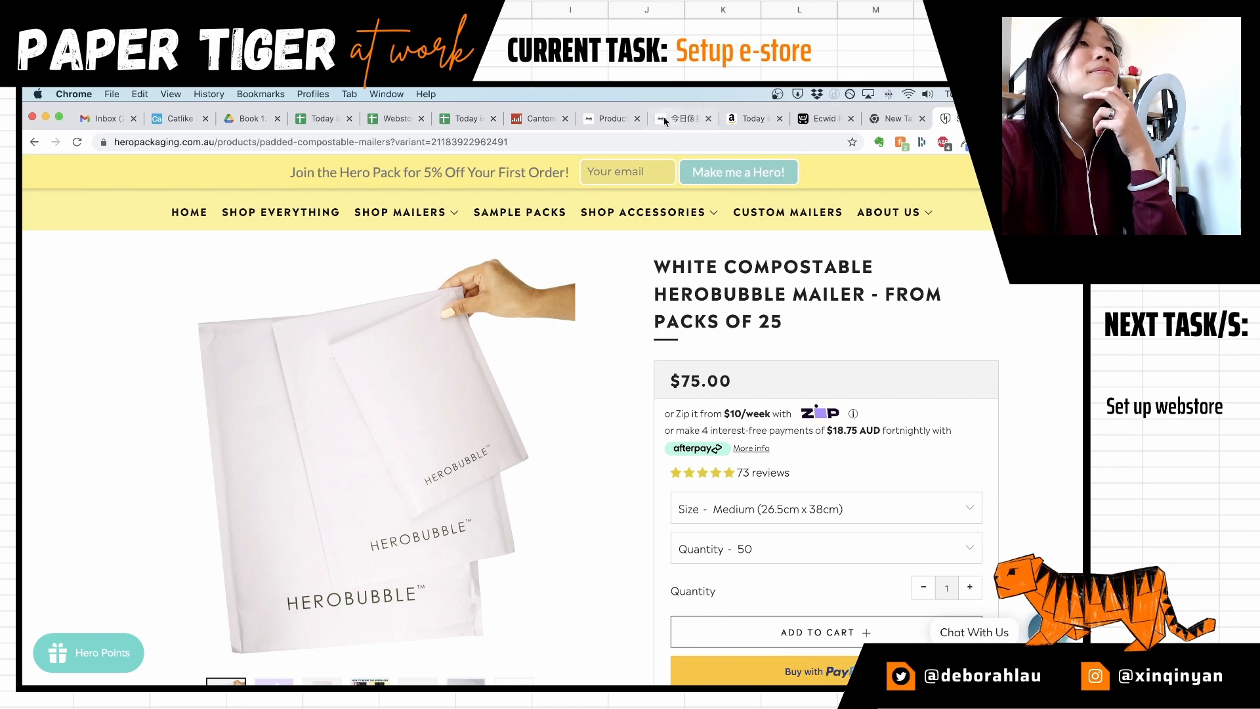
left_click(397, 118)
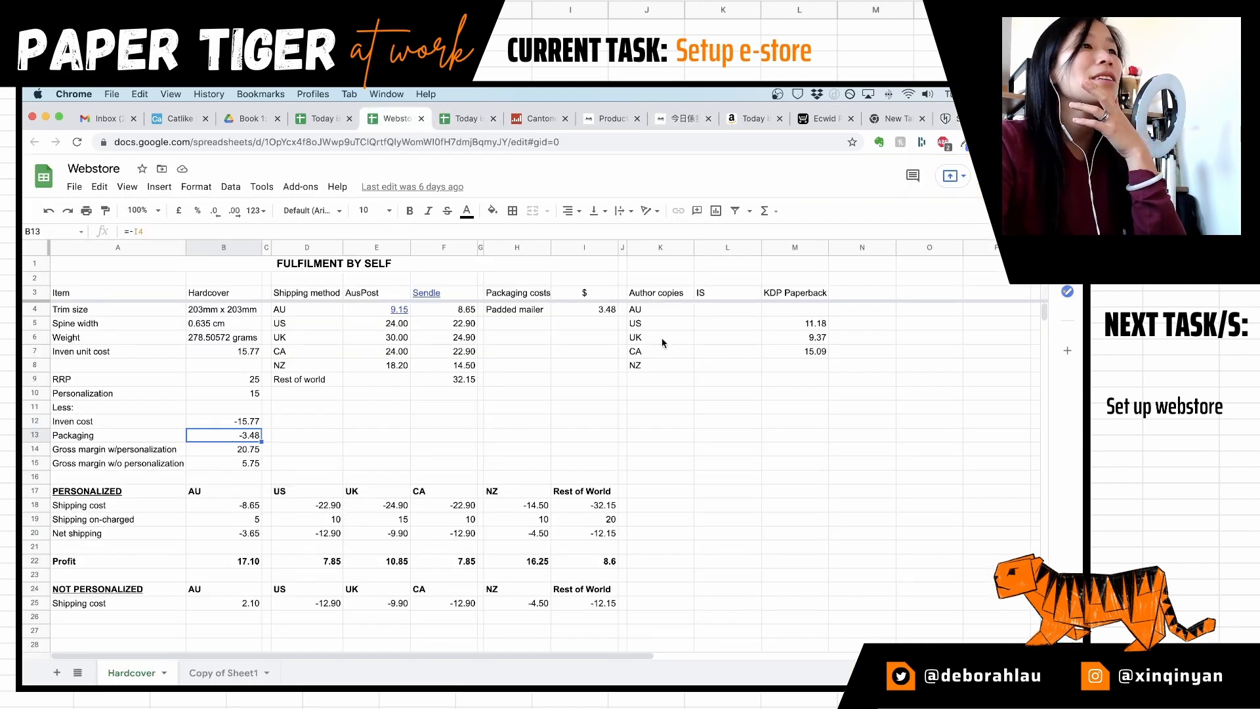
left_click(592, 308)
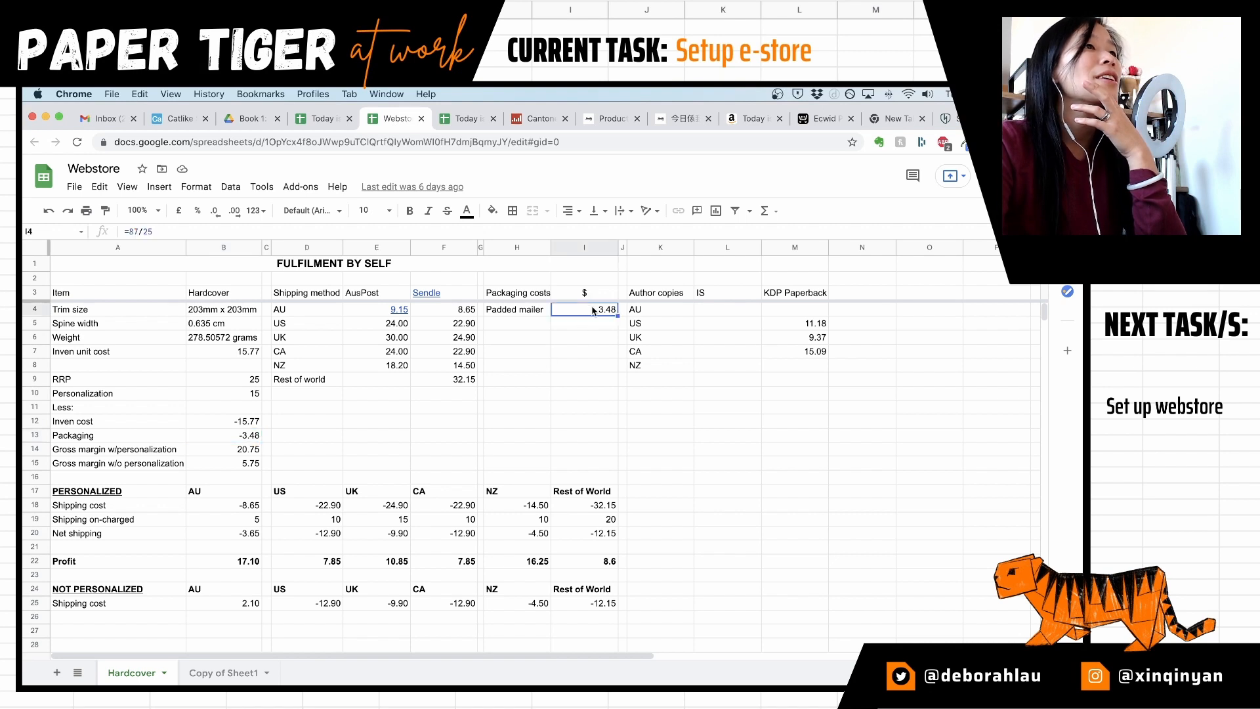
double_click(593, 307)
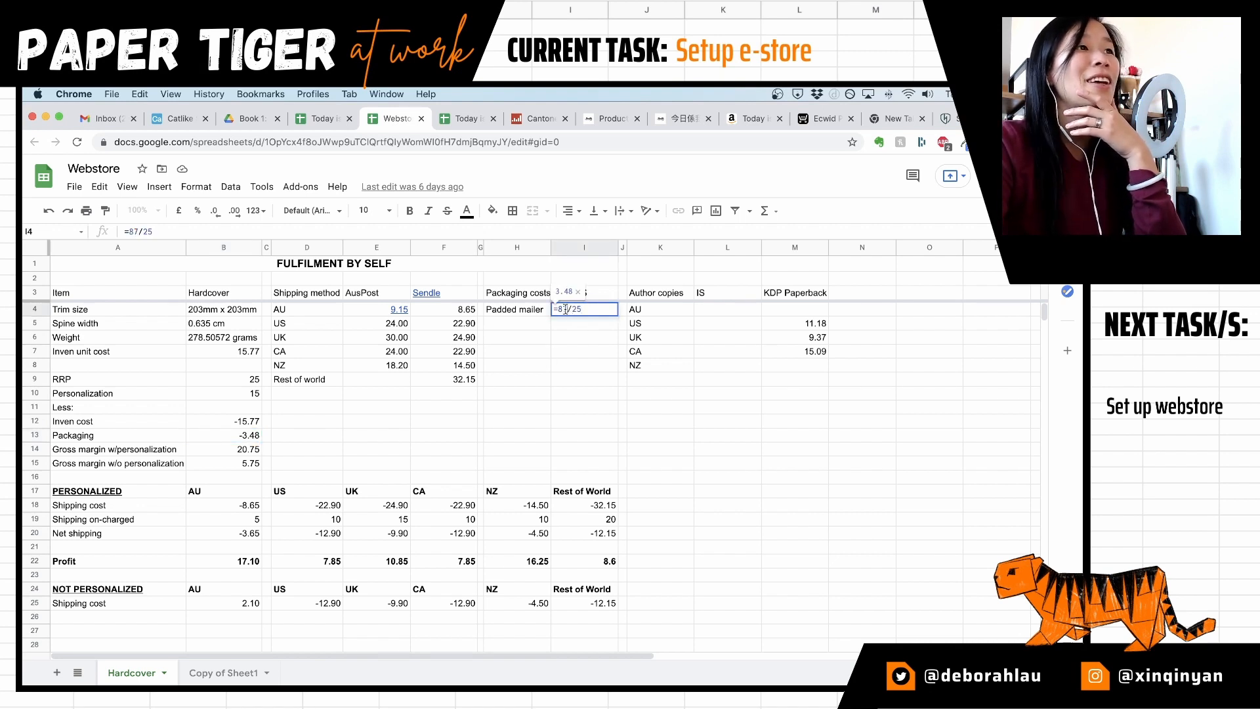
key("Escape")
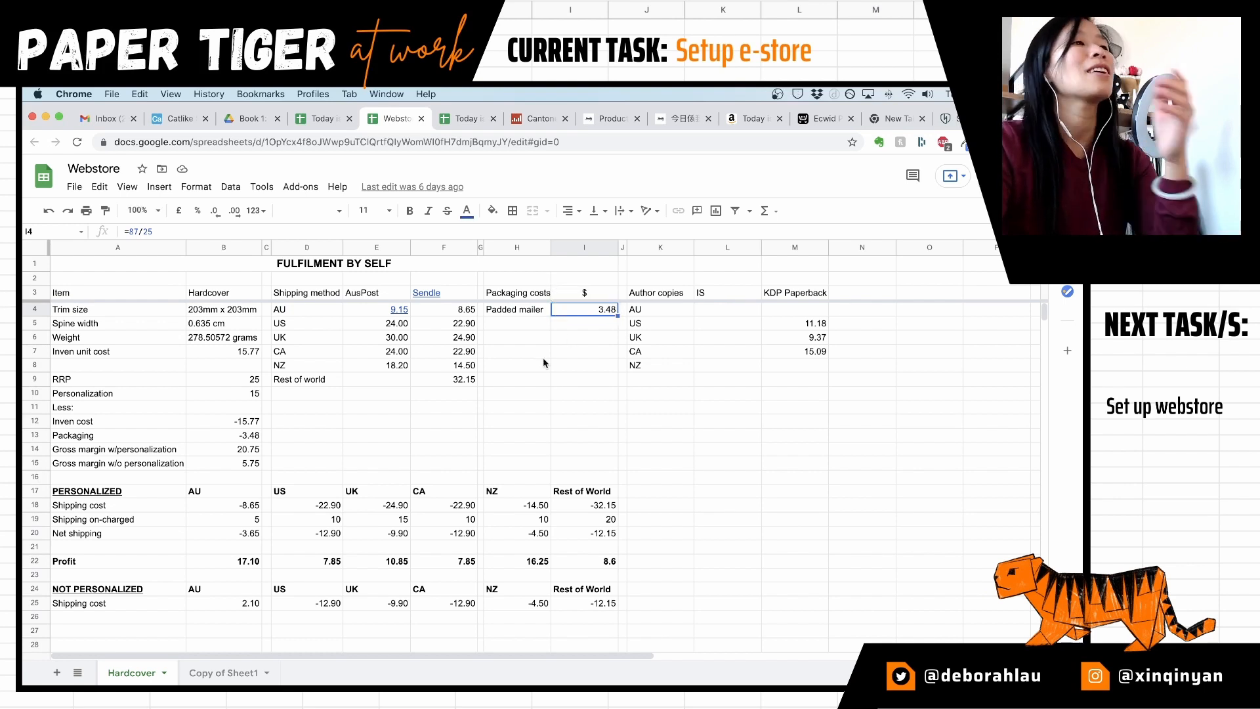
left_click(248, 436)
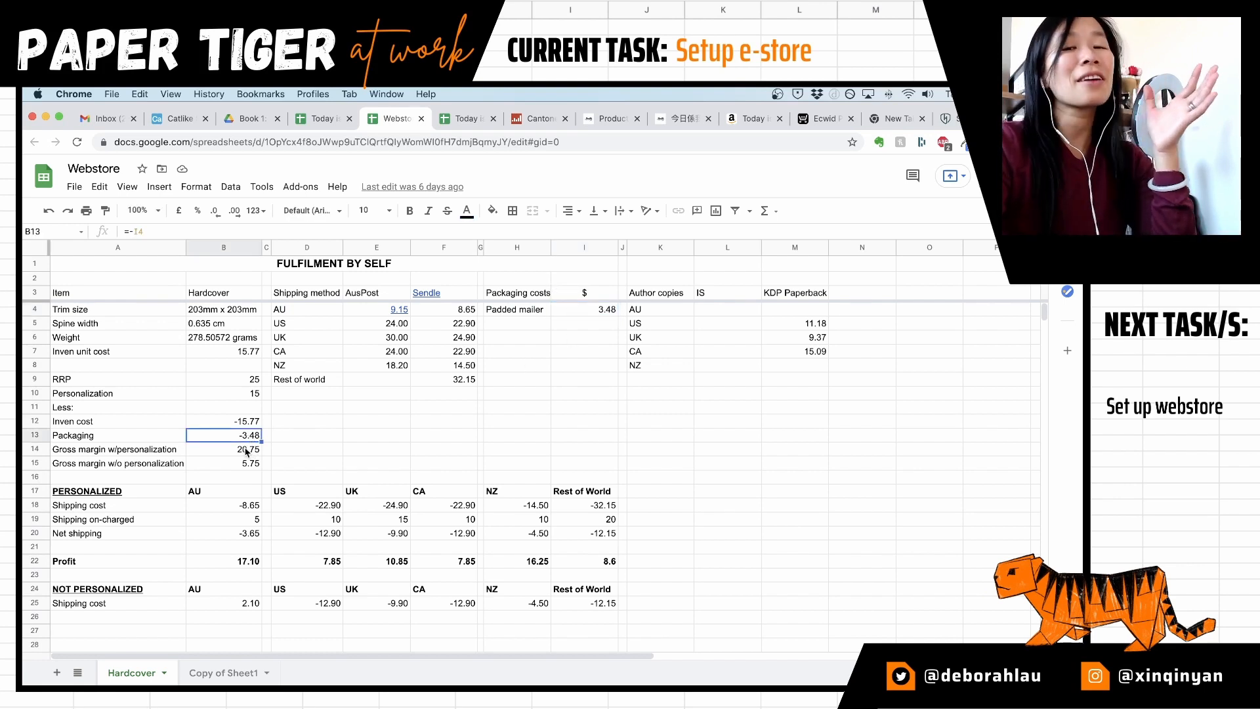
left_click(247, 453)
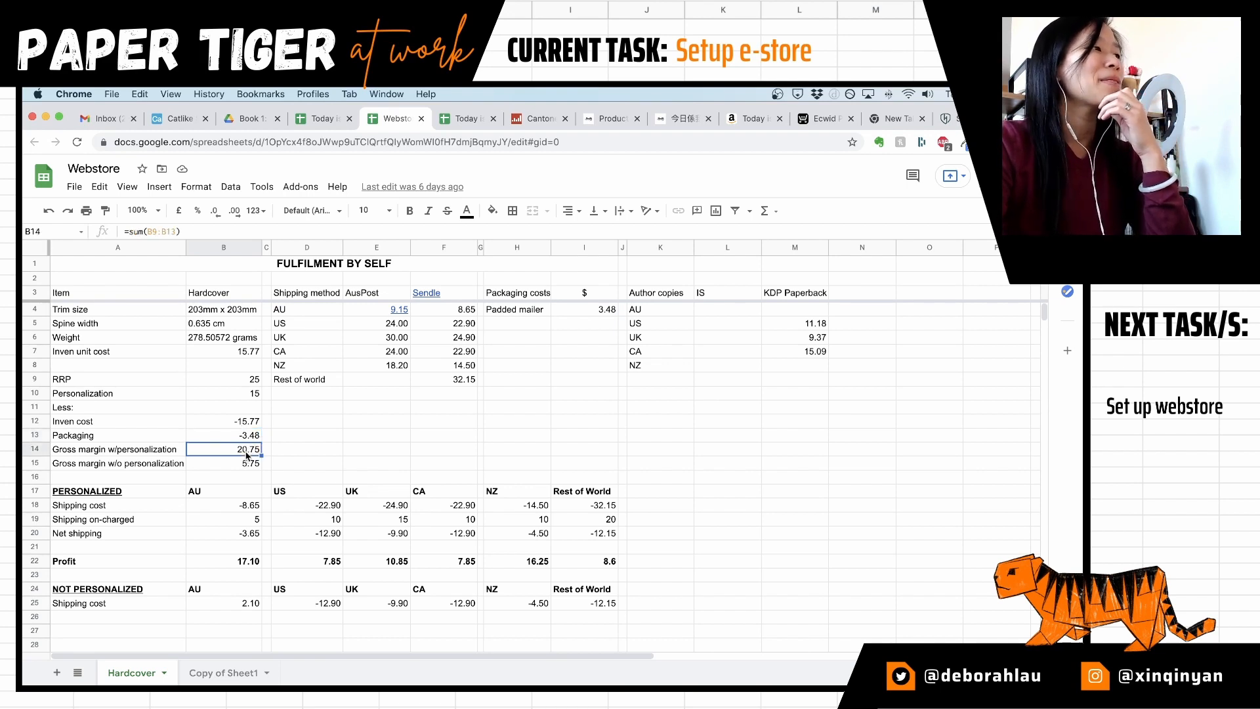
left_click(229, 464)
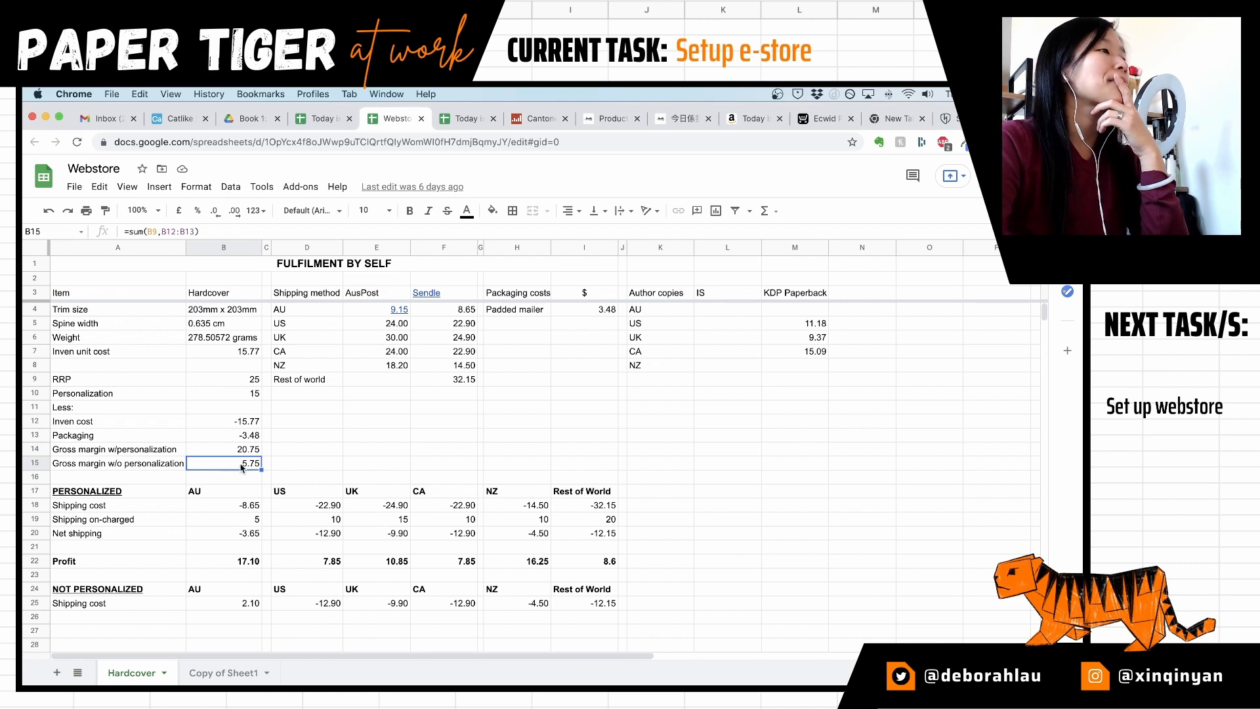
left_click(77, 468)
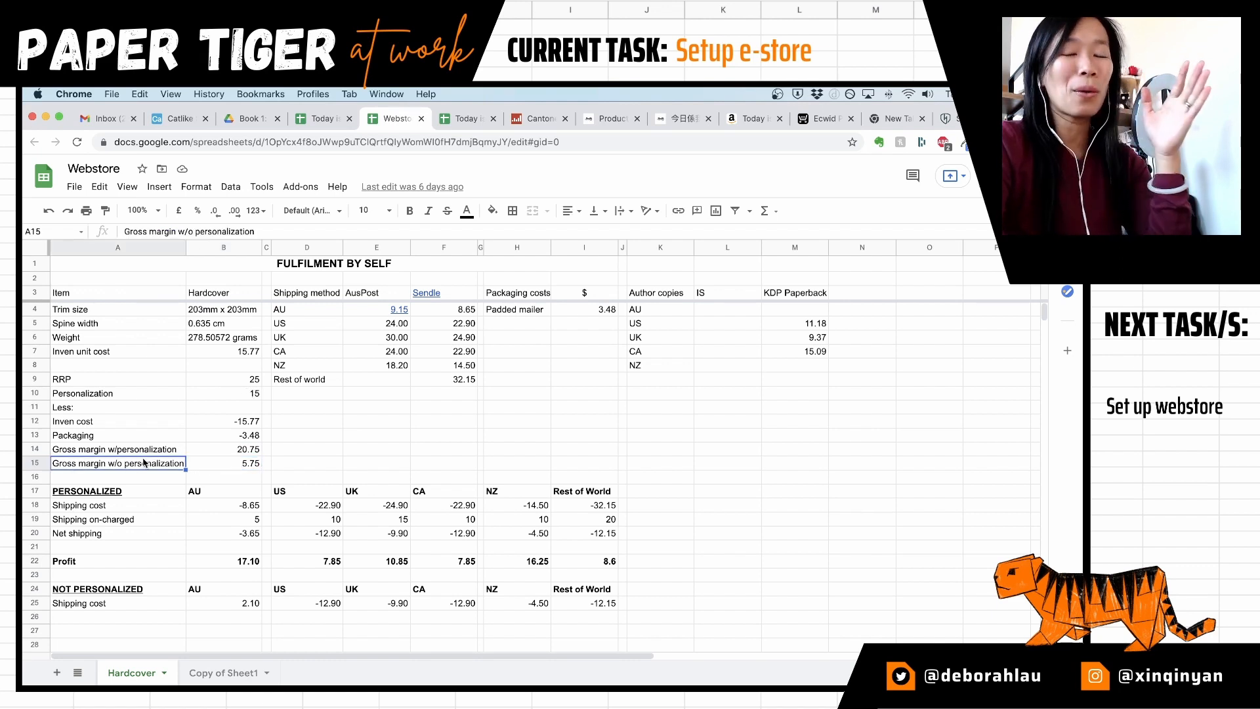
double_click(245, 465)
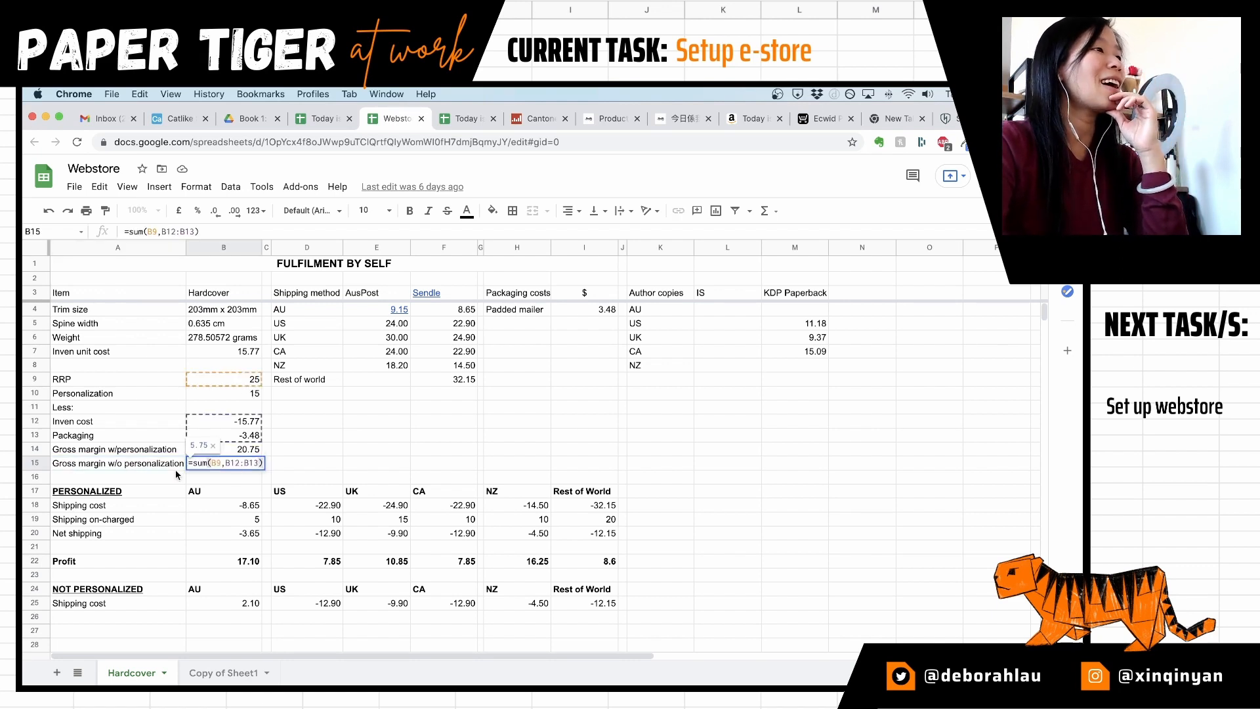
key("Escape")
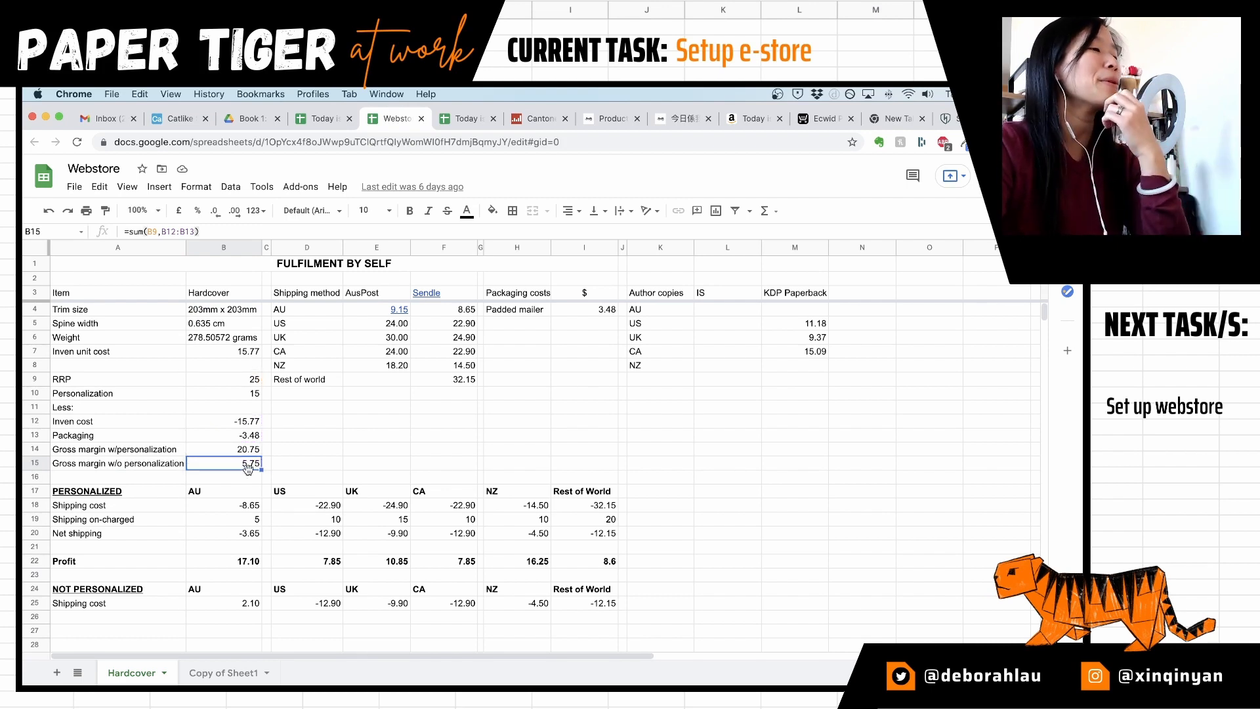
left_click(242, 512)
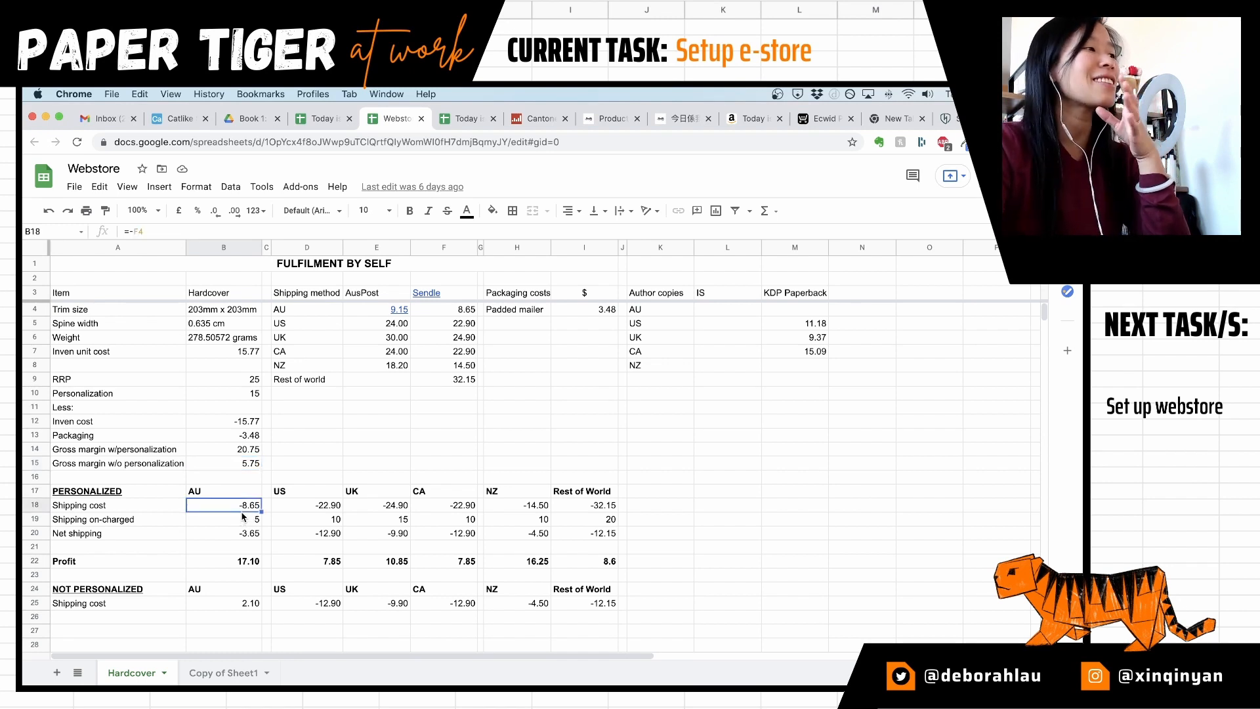
left_click(247, 607)
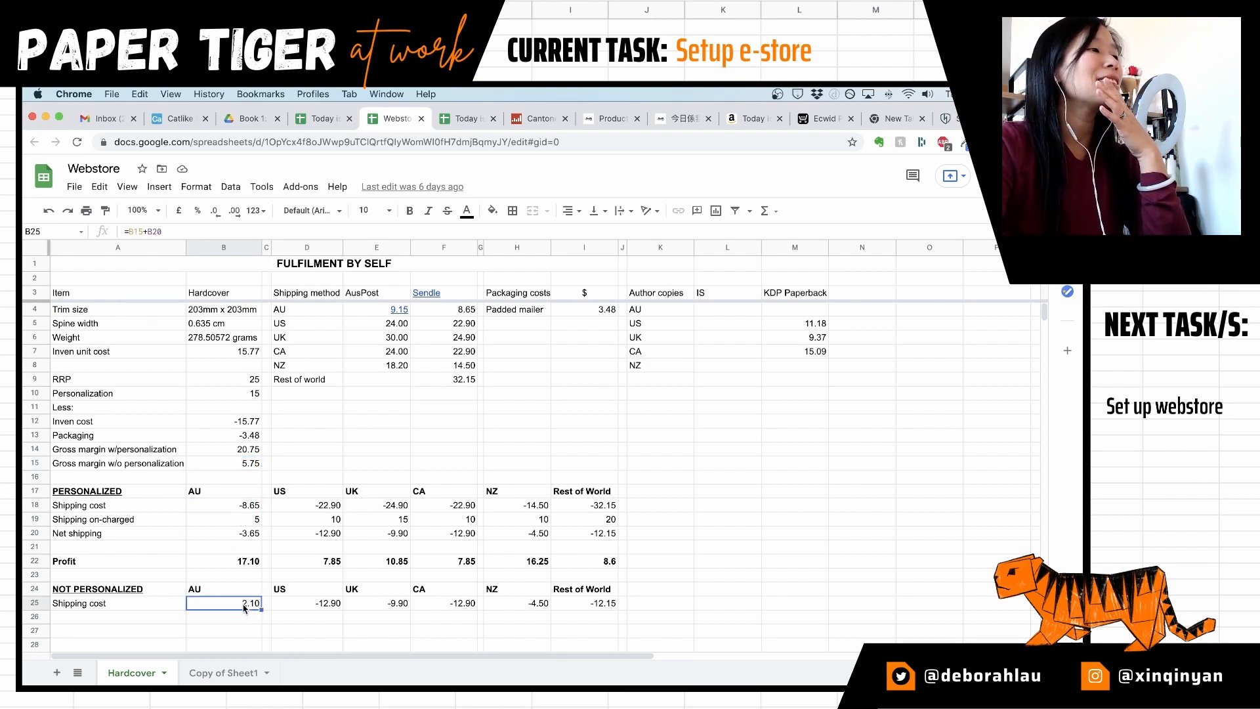
double_click(244, 605)
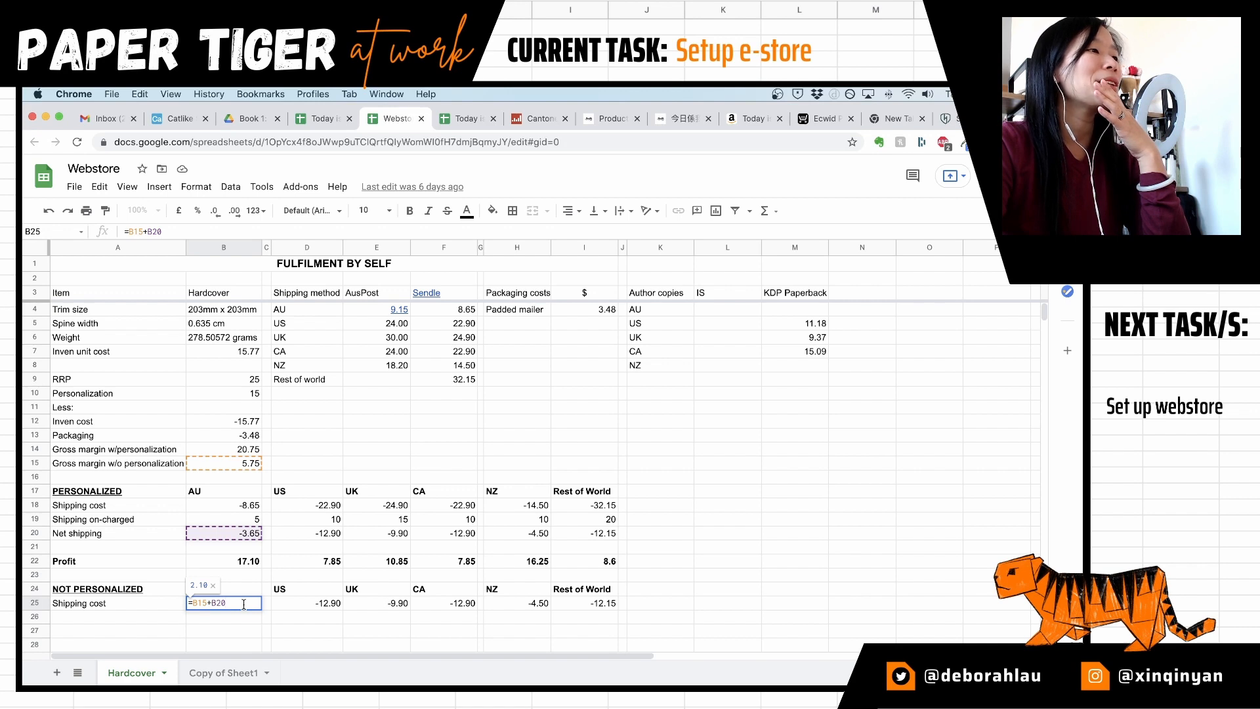
key("Escape")
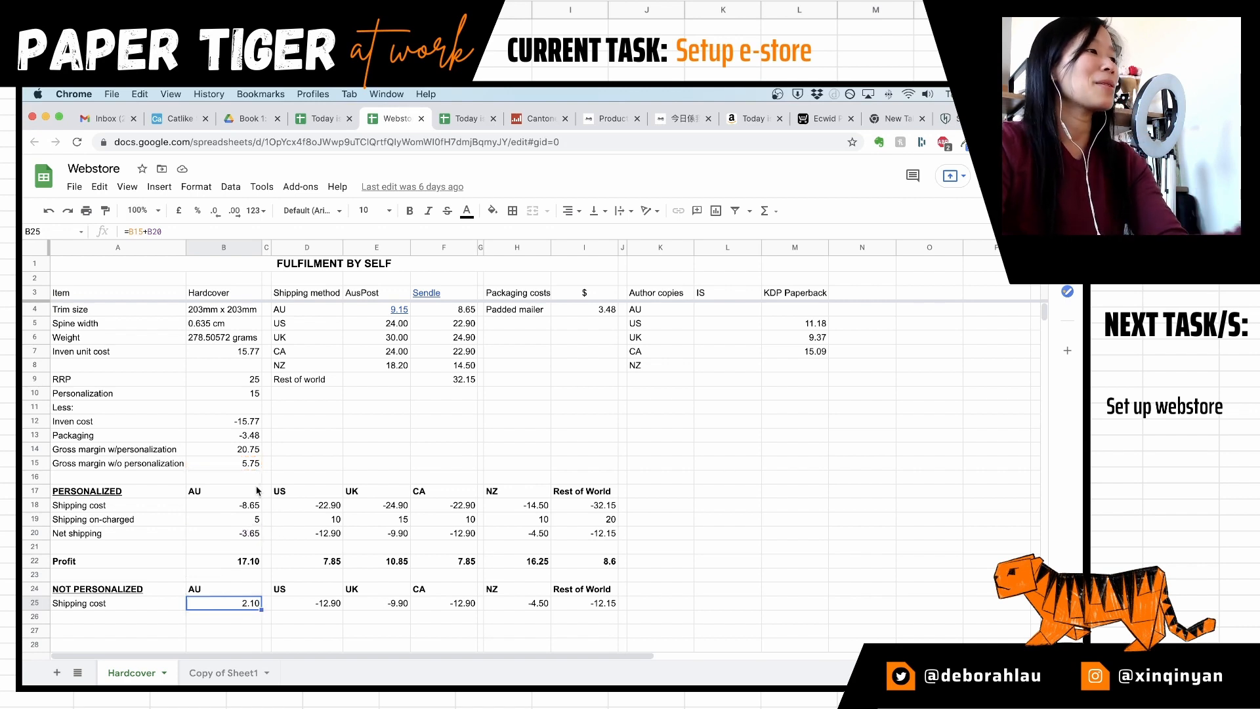
left_click(226, 505)
left_click(100, 497)
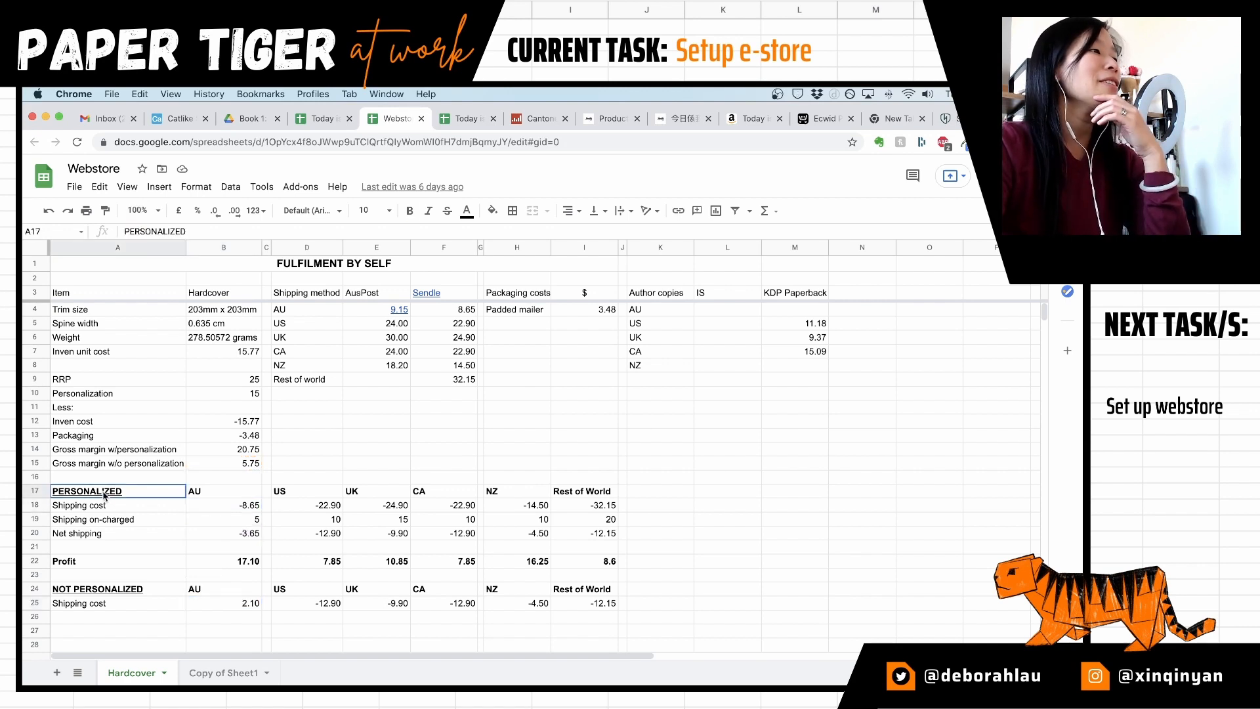
left_click(225, 511)
left_click(144, 507)
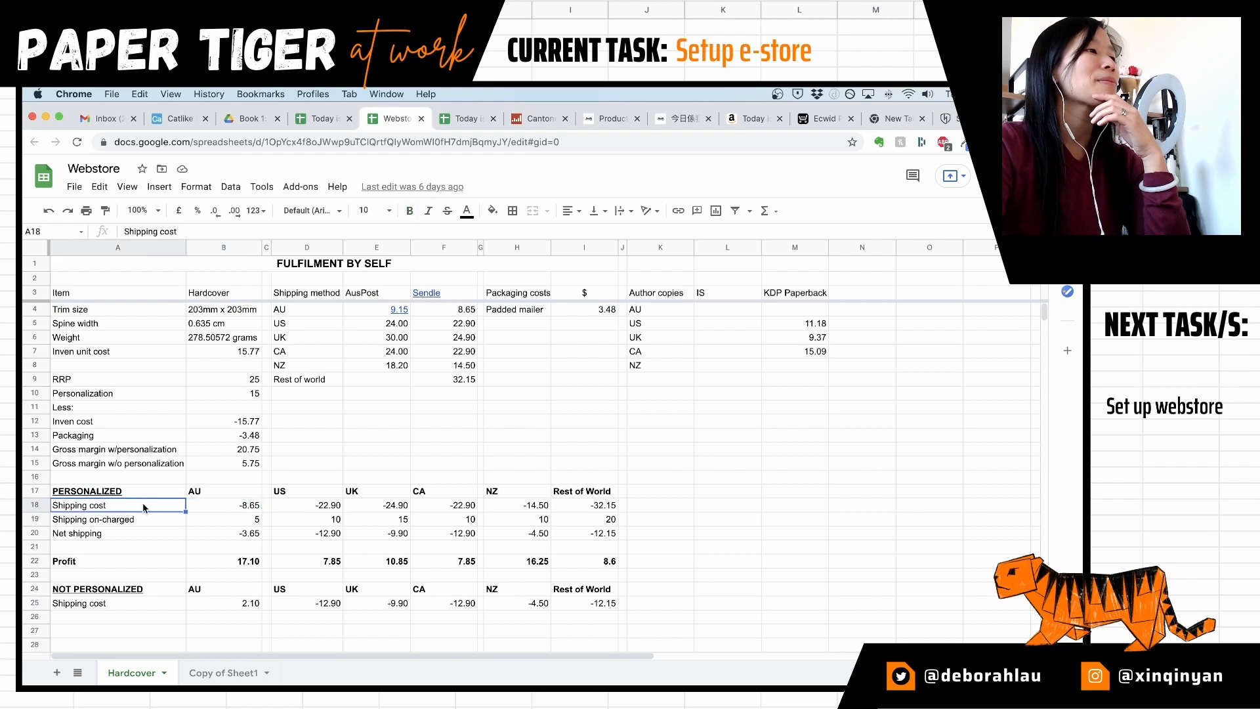
left_click(601, 510, "shift")
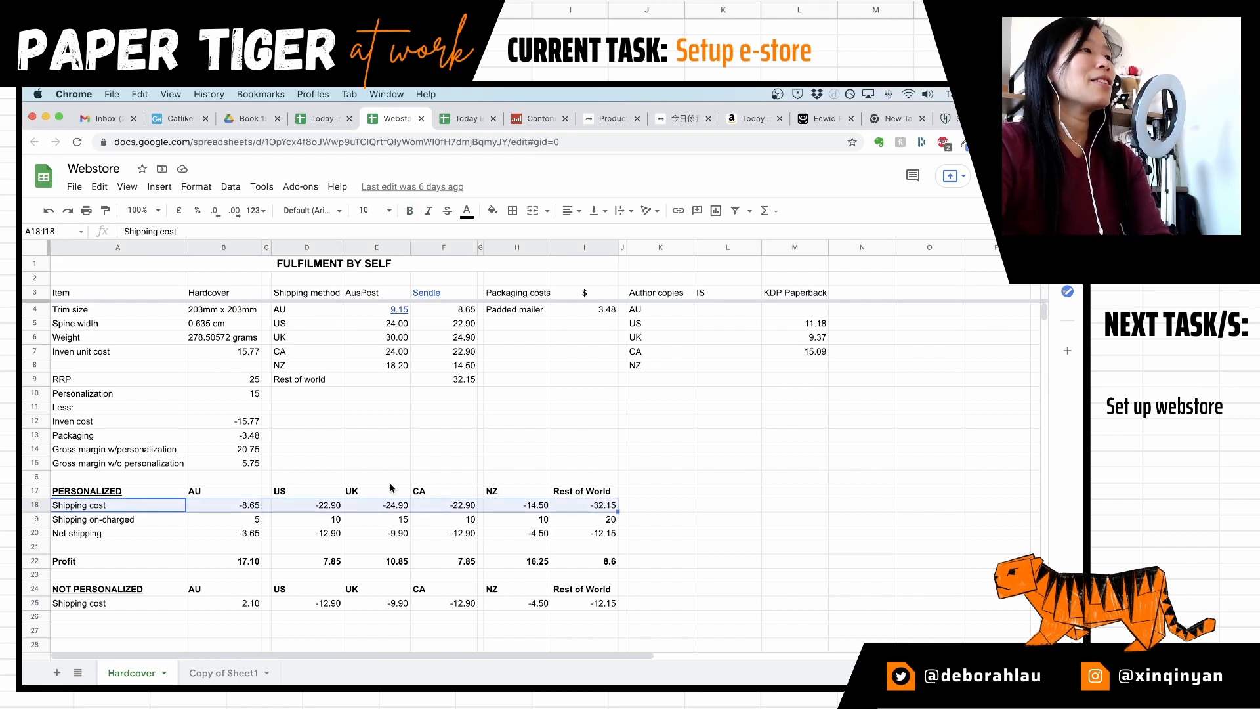
left_click(243, 510)
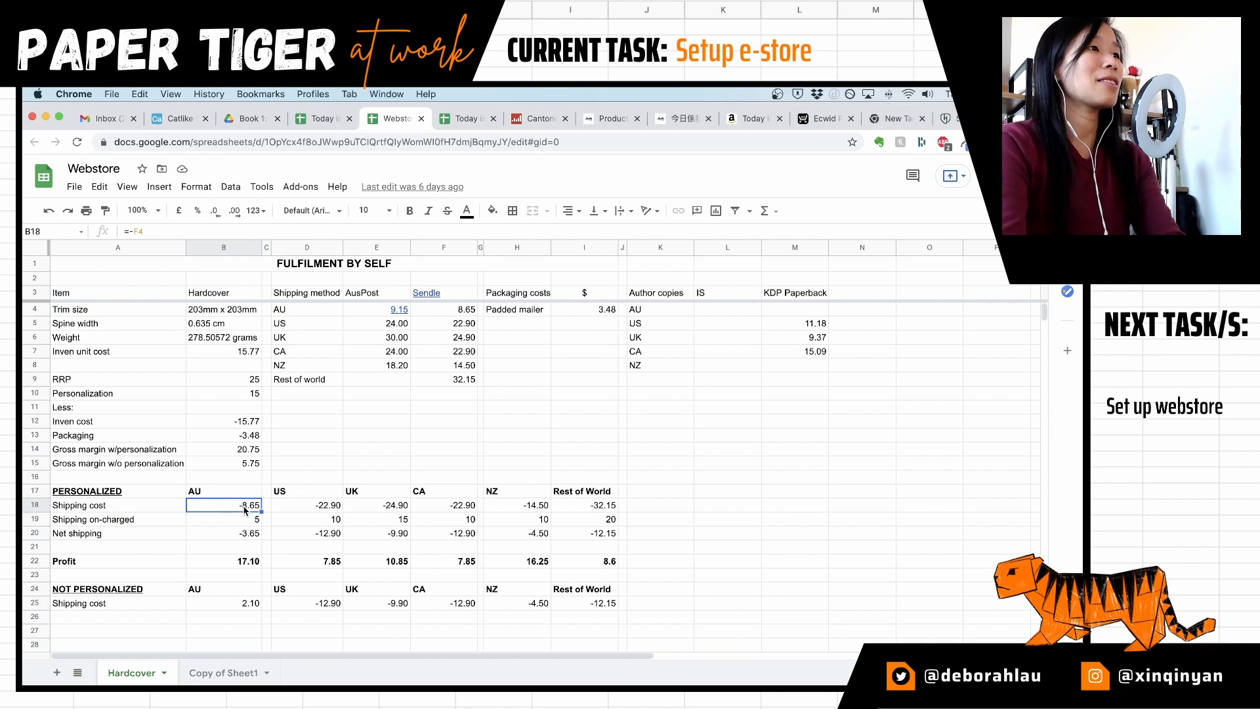
double_click(245, 510)
key("Escape")
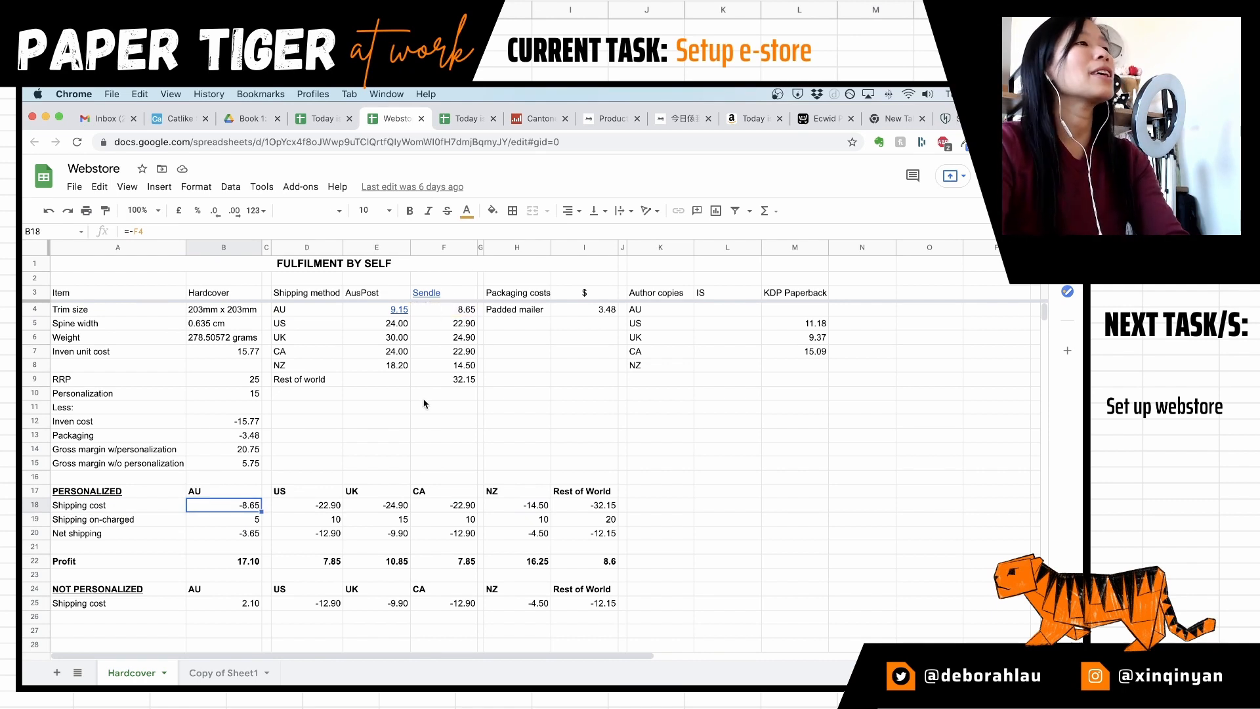
left_click(444, 320)
key("Left")
left_click(462, 311)
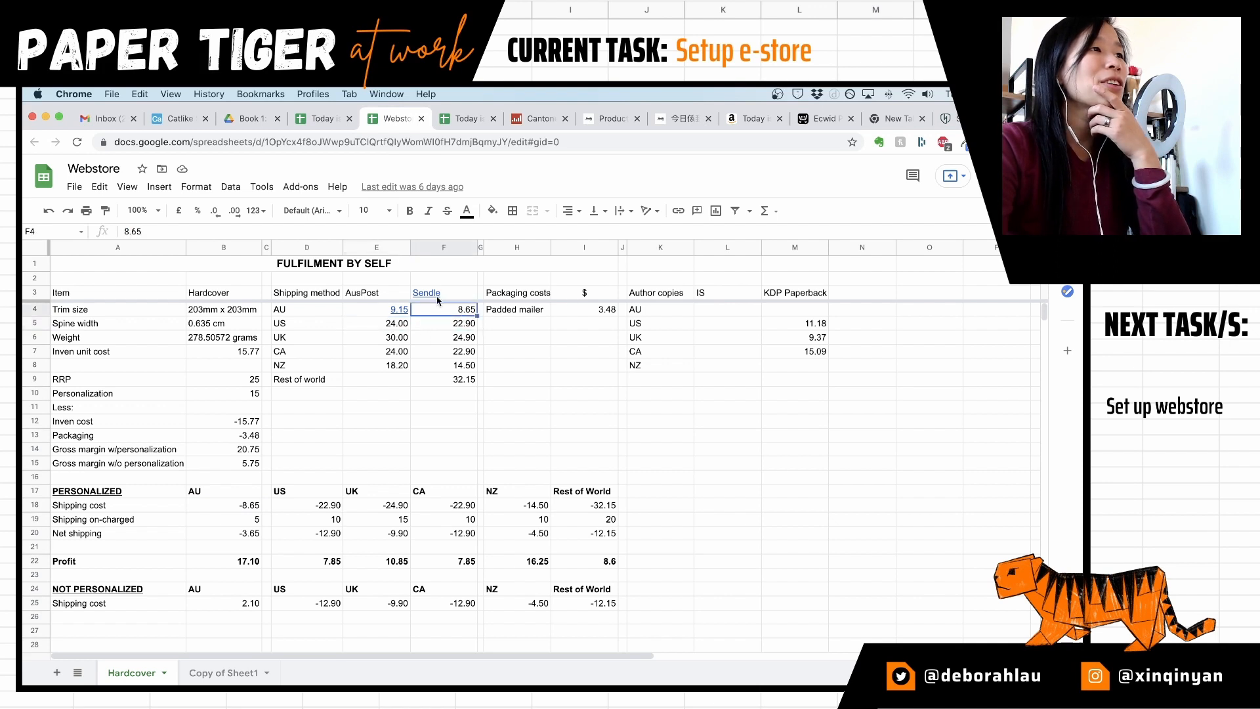
left_click(463, 327)
left_click(451, 364)
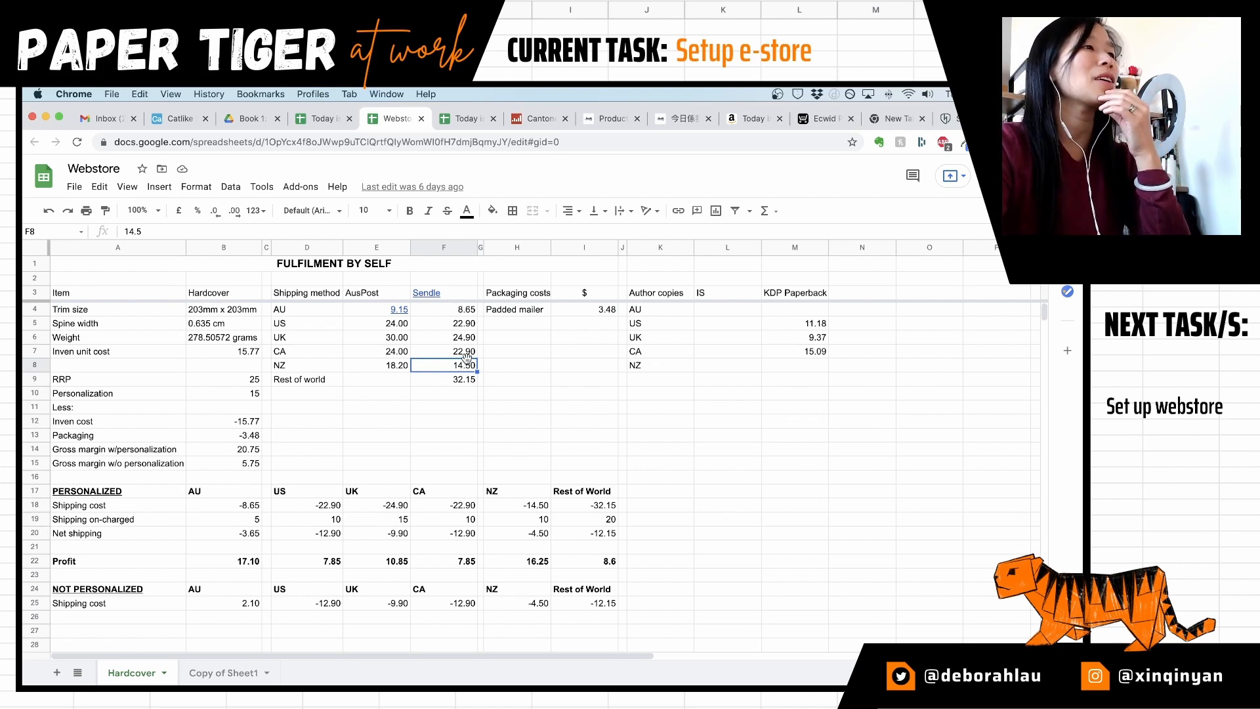
left_click(463, 328)
left_click(403, 337)
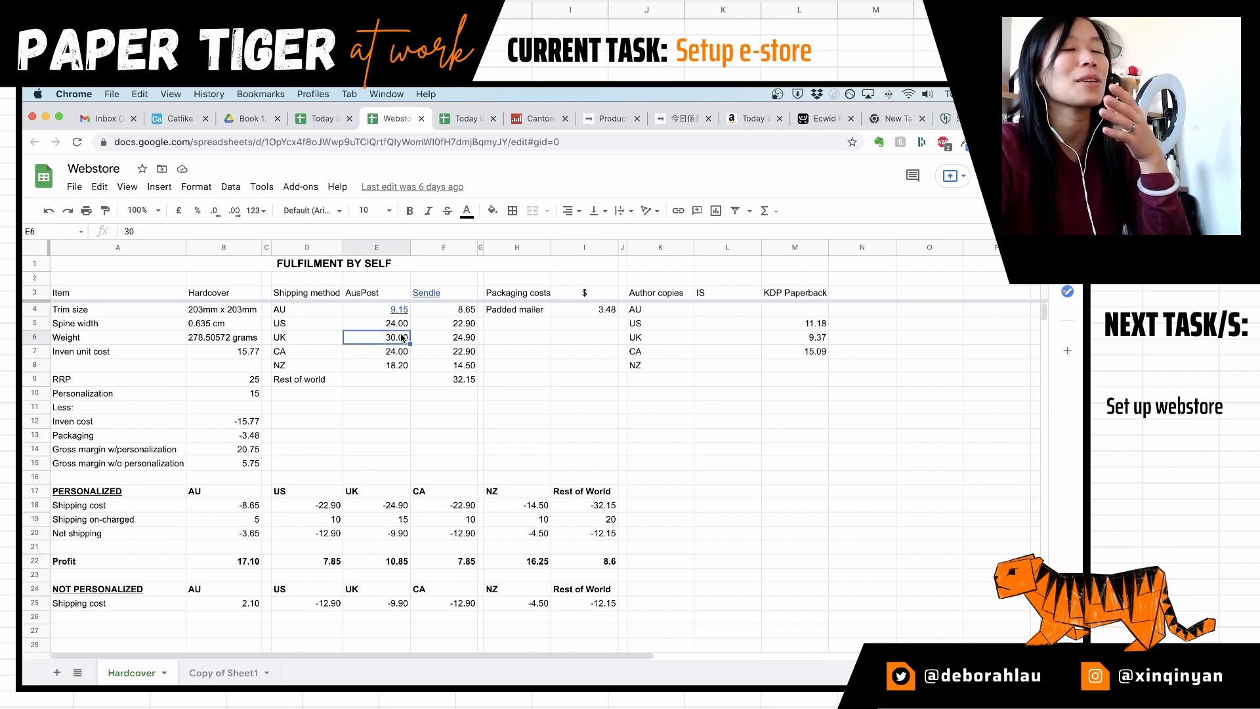
left_click(452, 324)
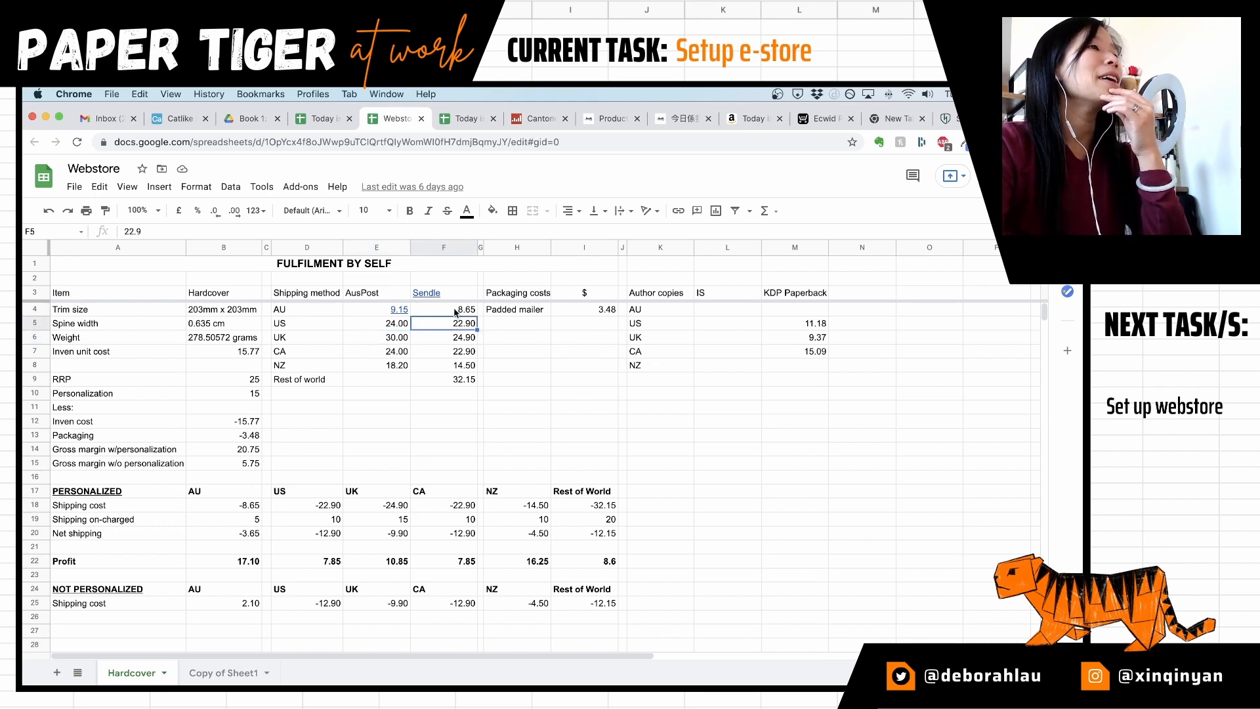
left_click(452, 366)
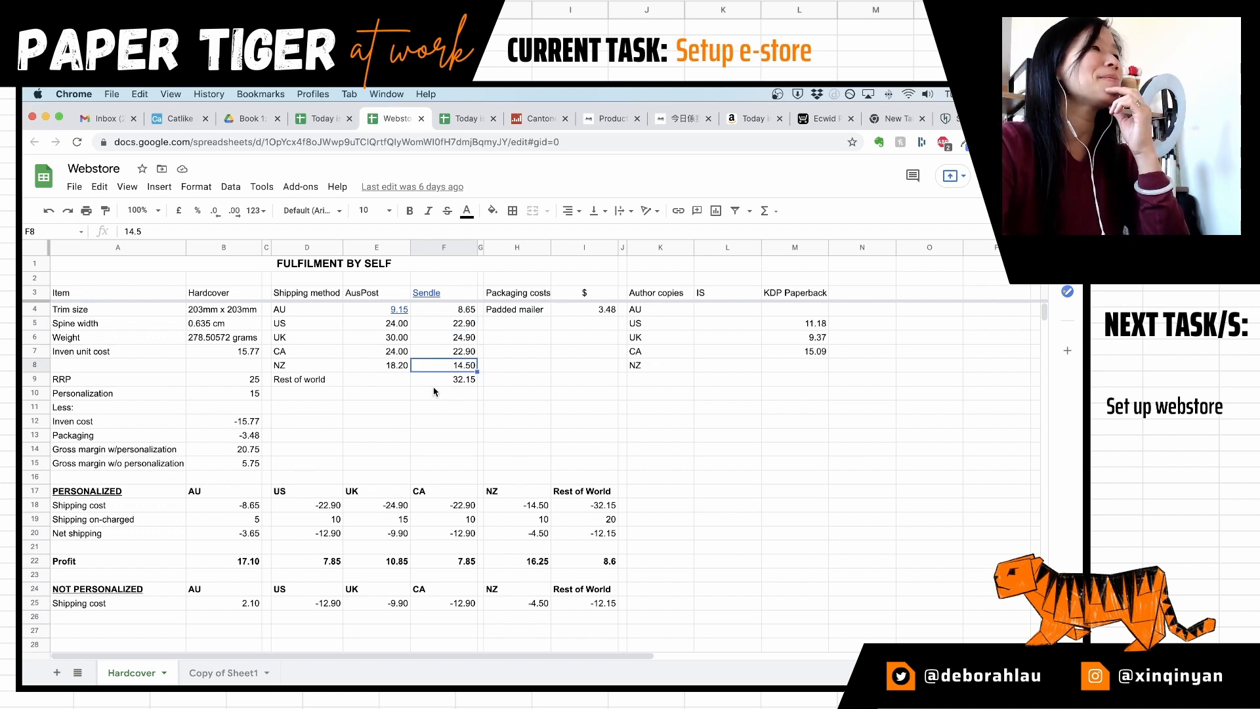
left_click(450, 328)
left_click(247, 519)
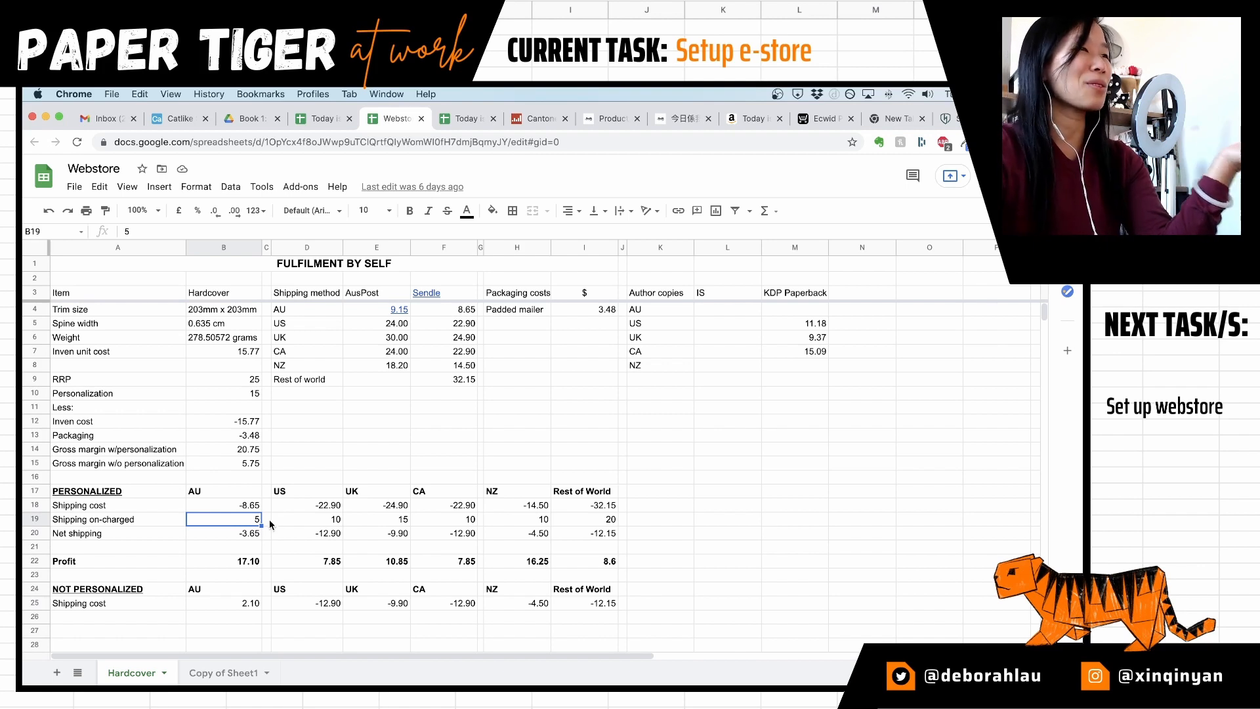
left_click(152, 523)
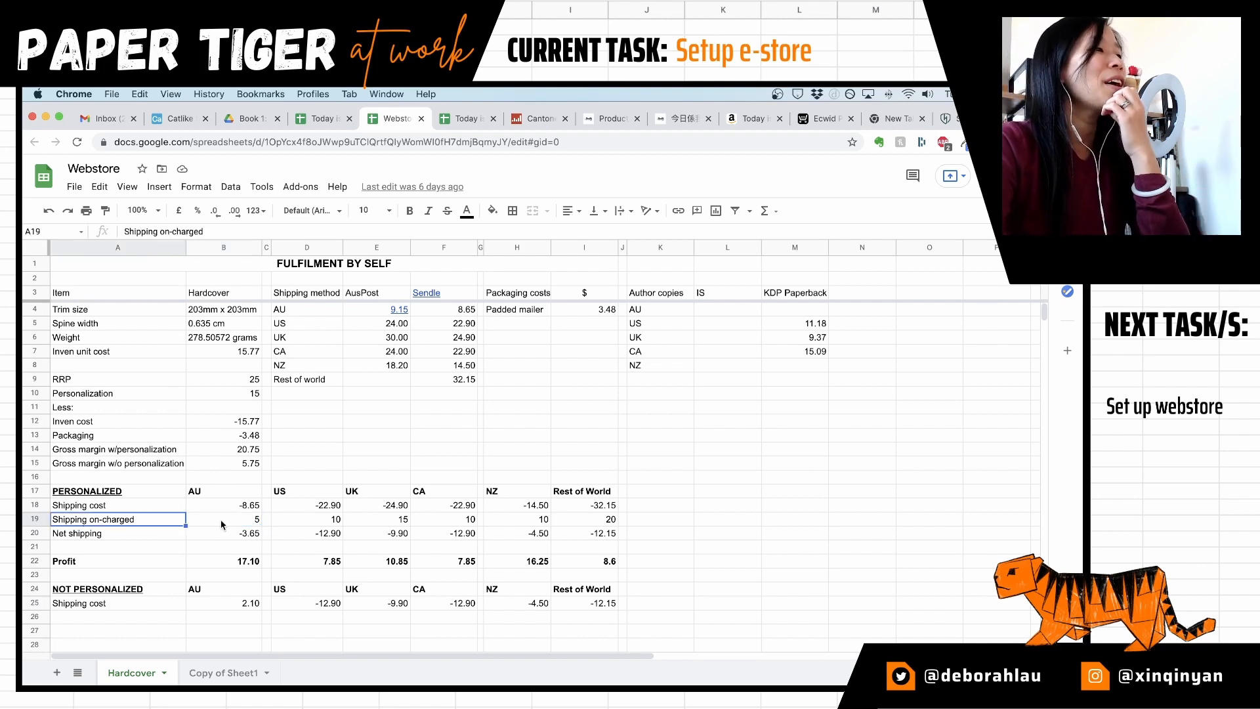
left_click(249, 523)
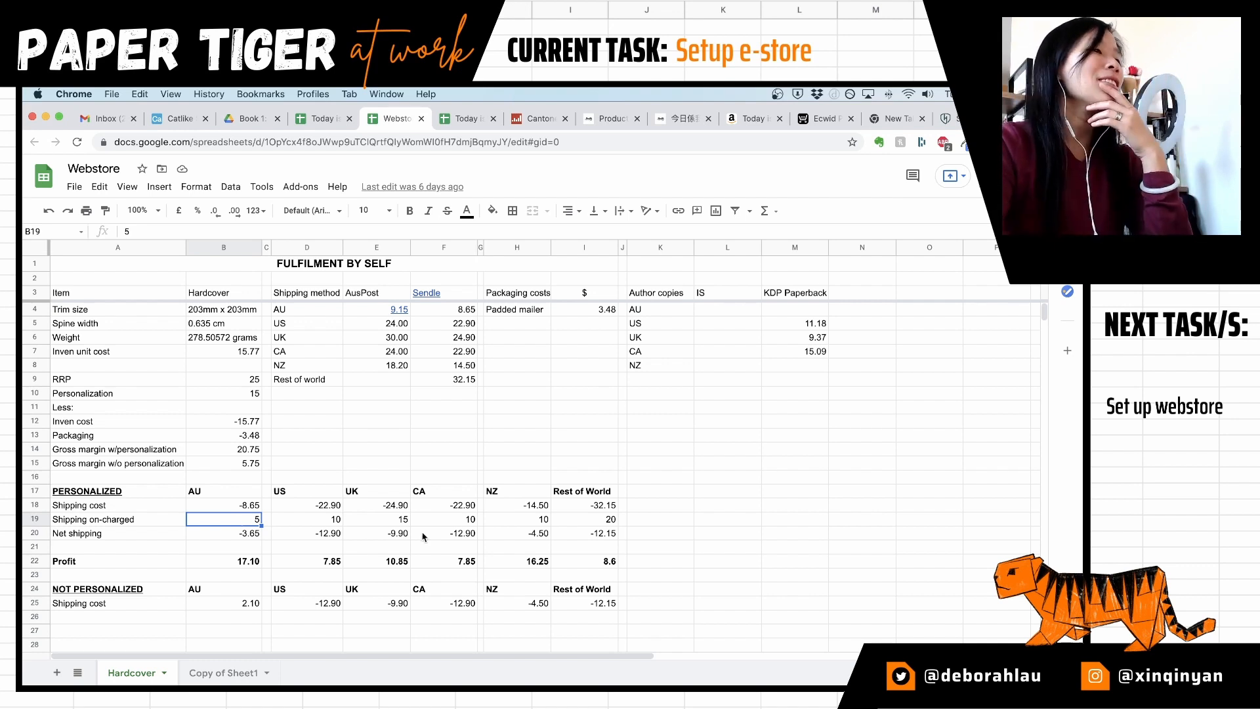
left_click(405, 524)
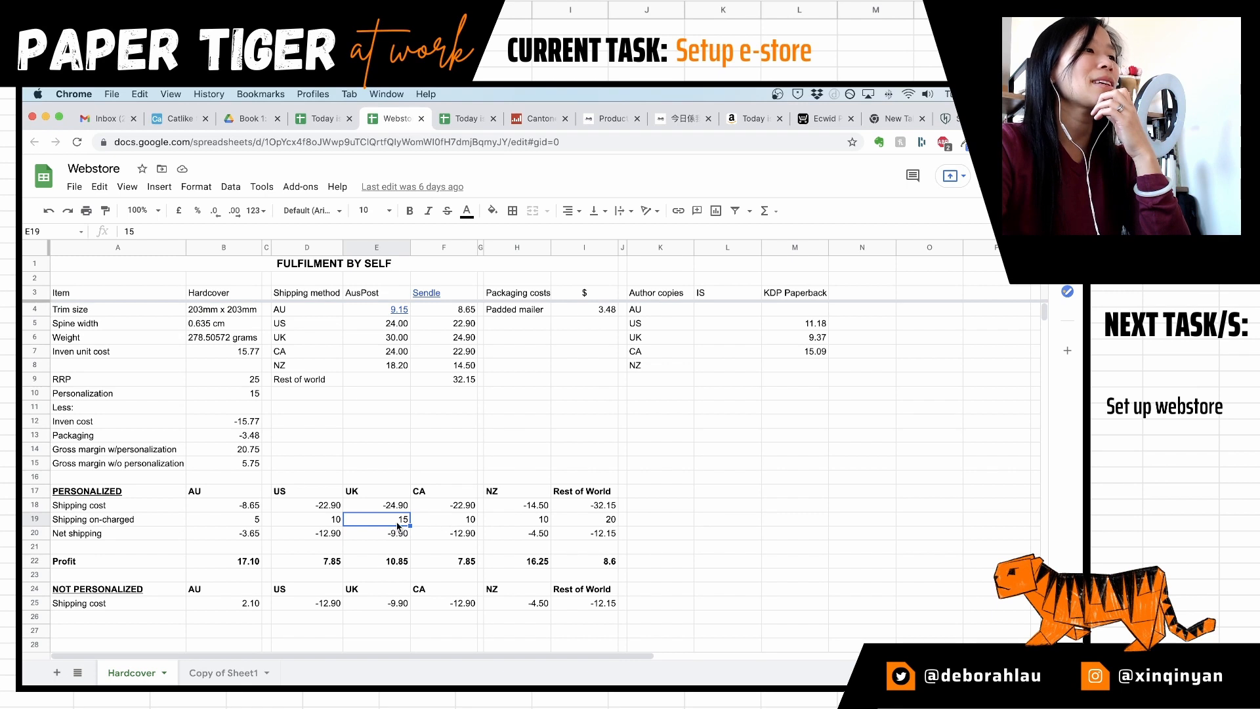
type("10")
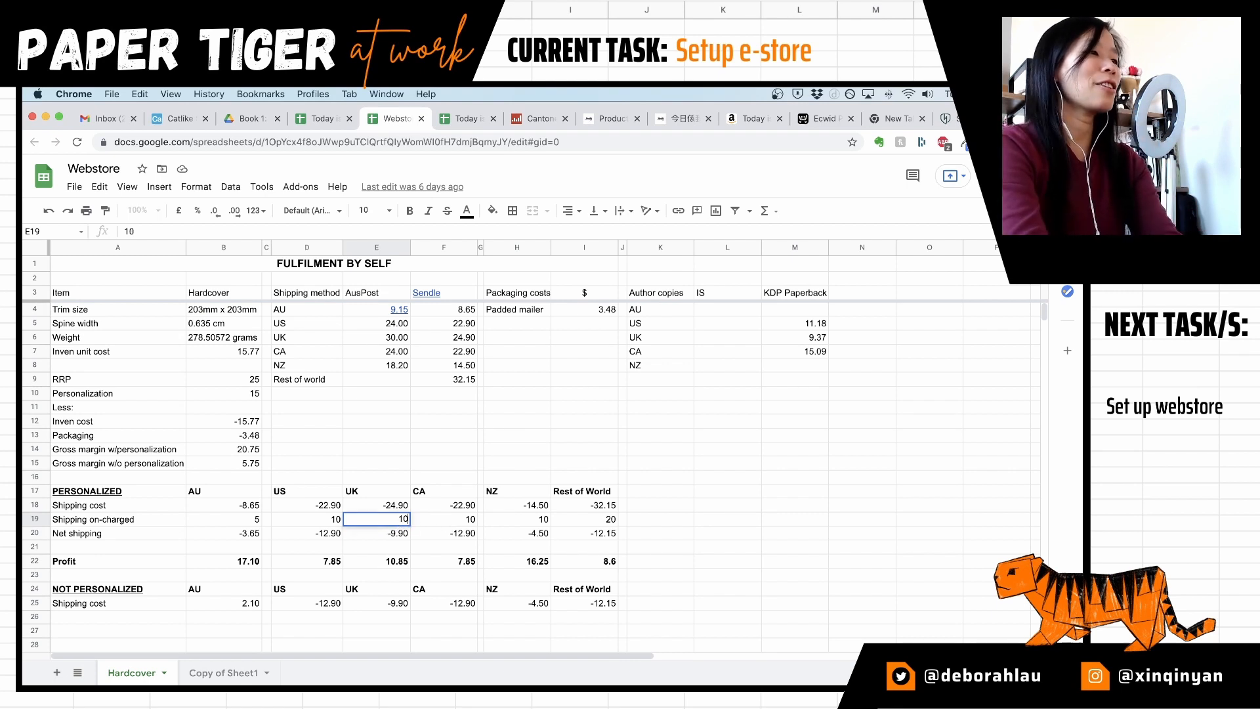
key("Return")
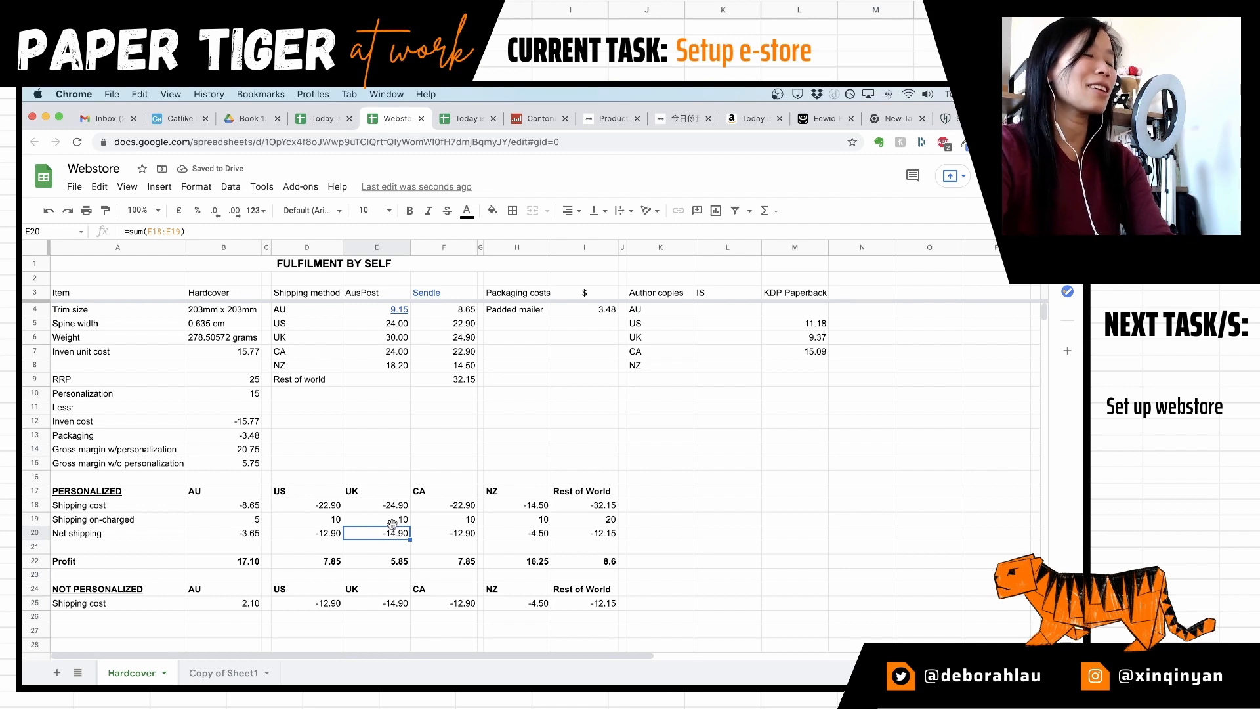
key("super+z")
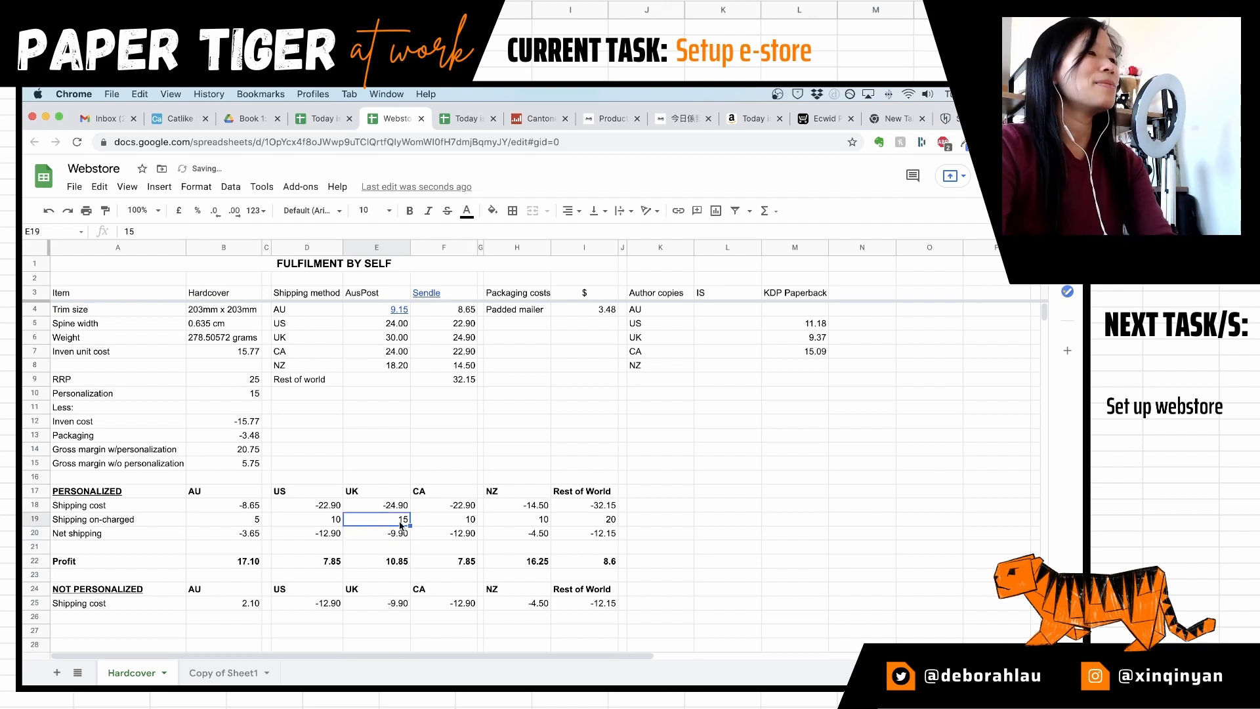
type("12")
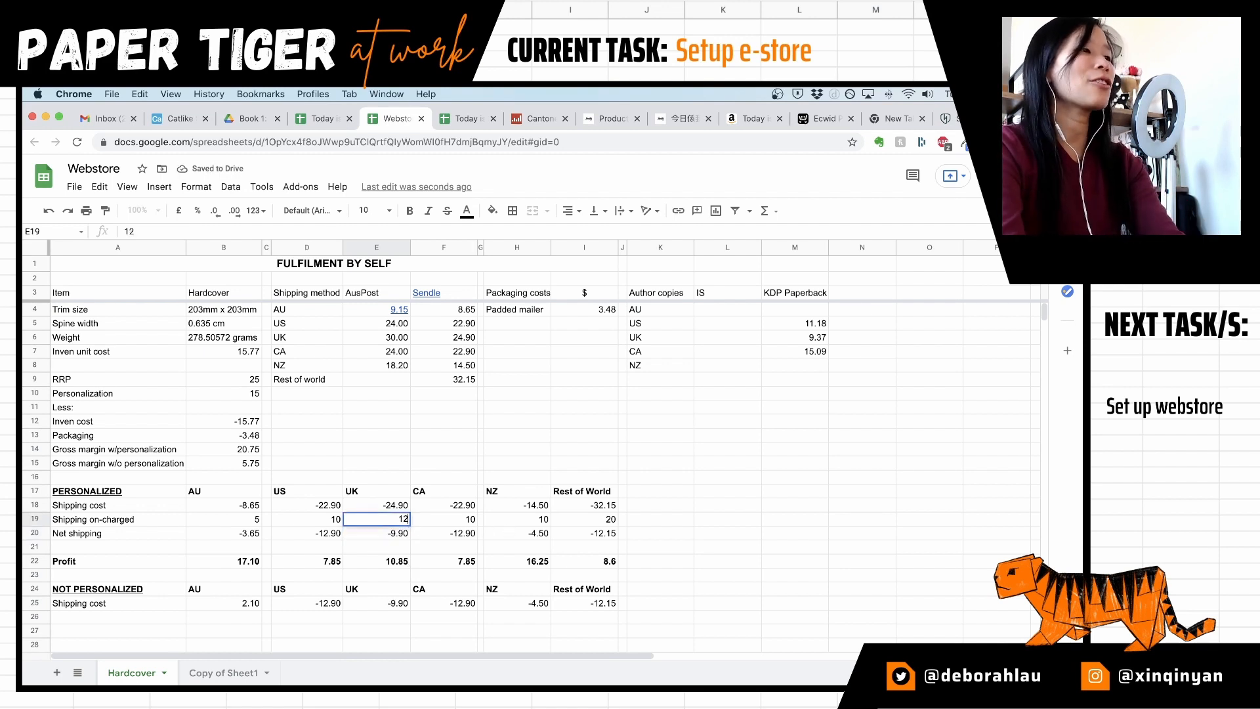
key("Escape")
key("Up")
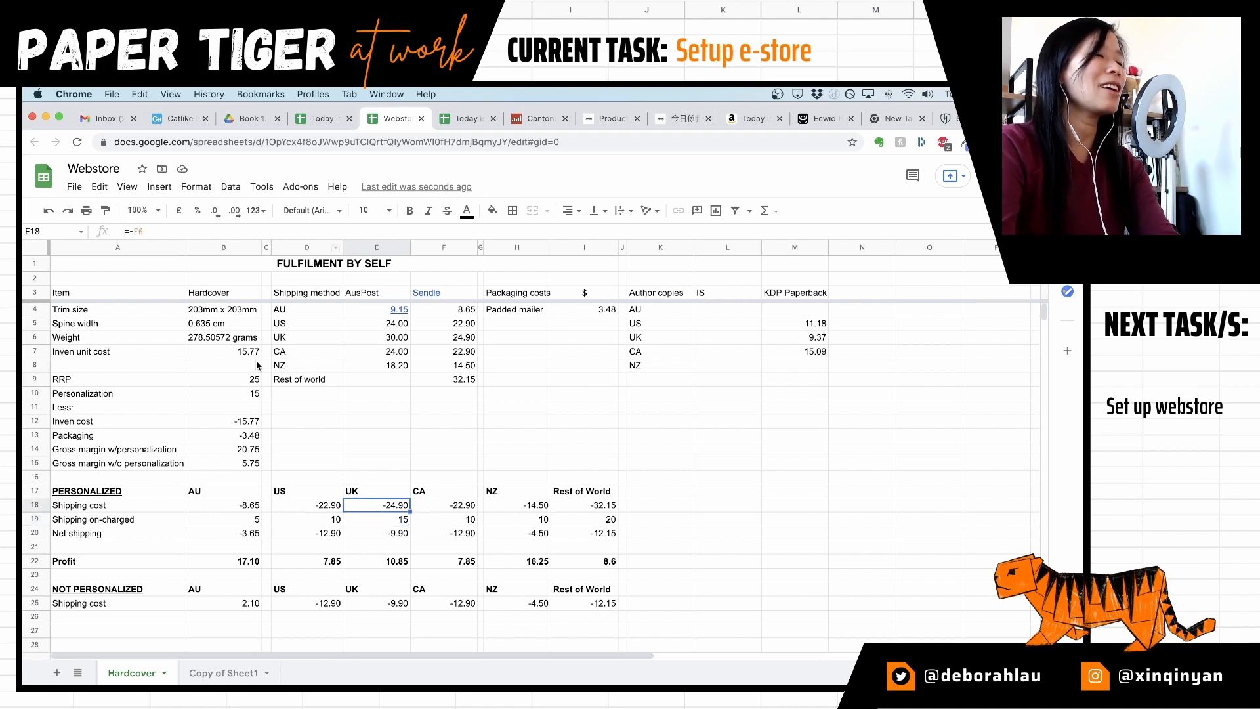
Link the AU (B18) and US (D18) shipping costs to negative AusPost rates using =-.
left_click(255, 505)
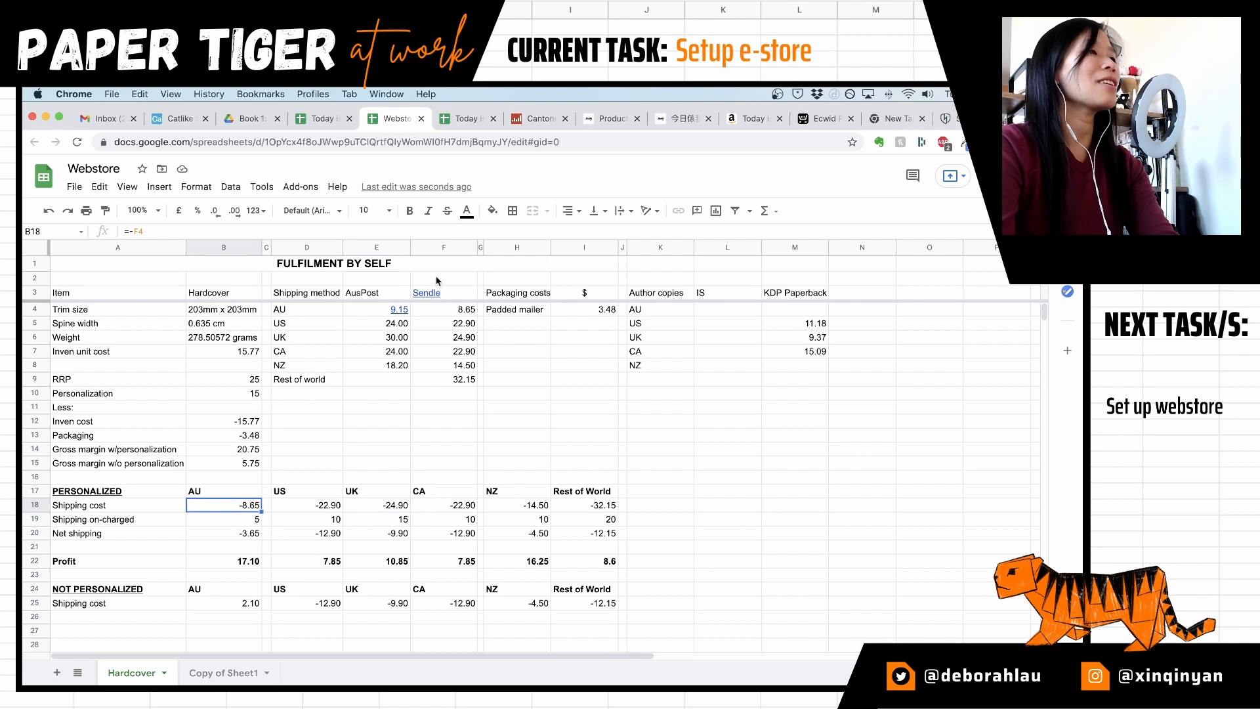
type("=-")
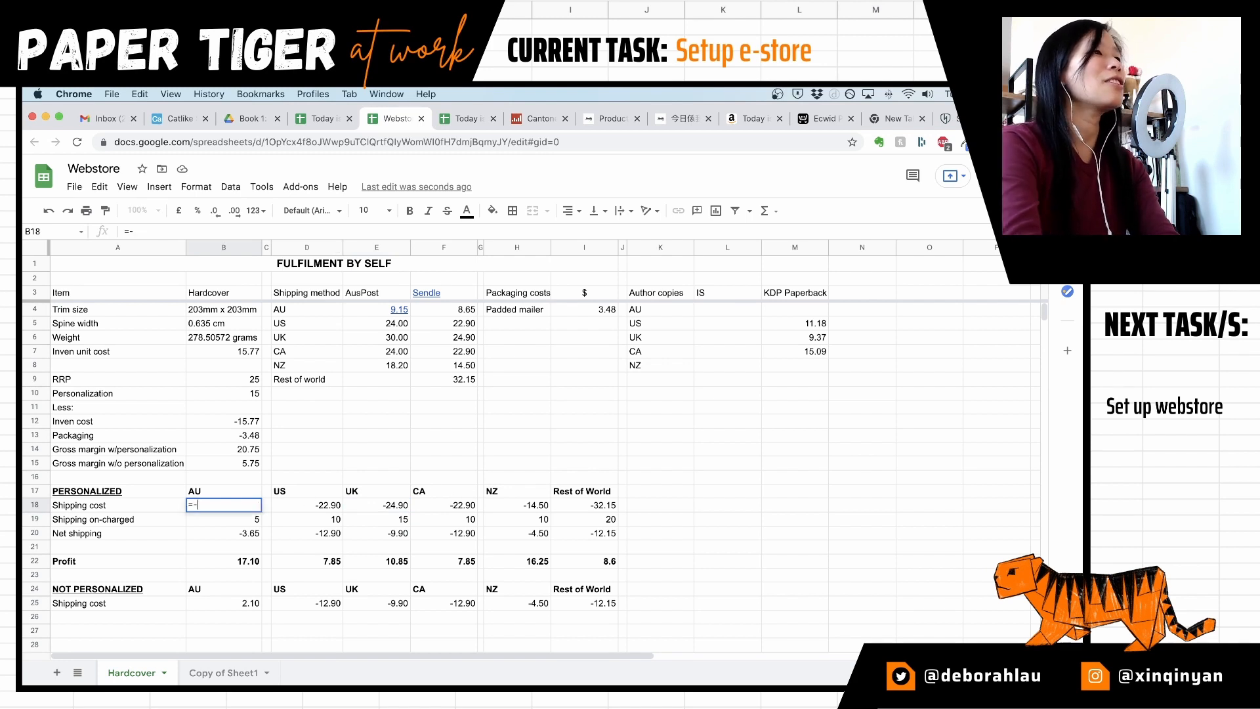
left_click(400, 309)
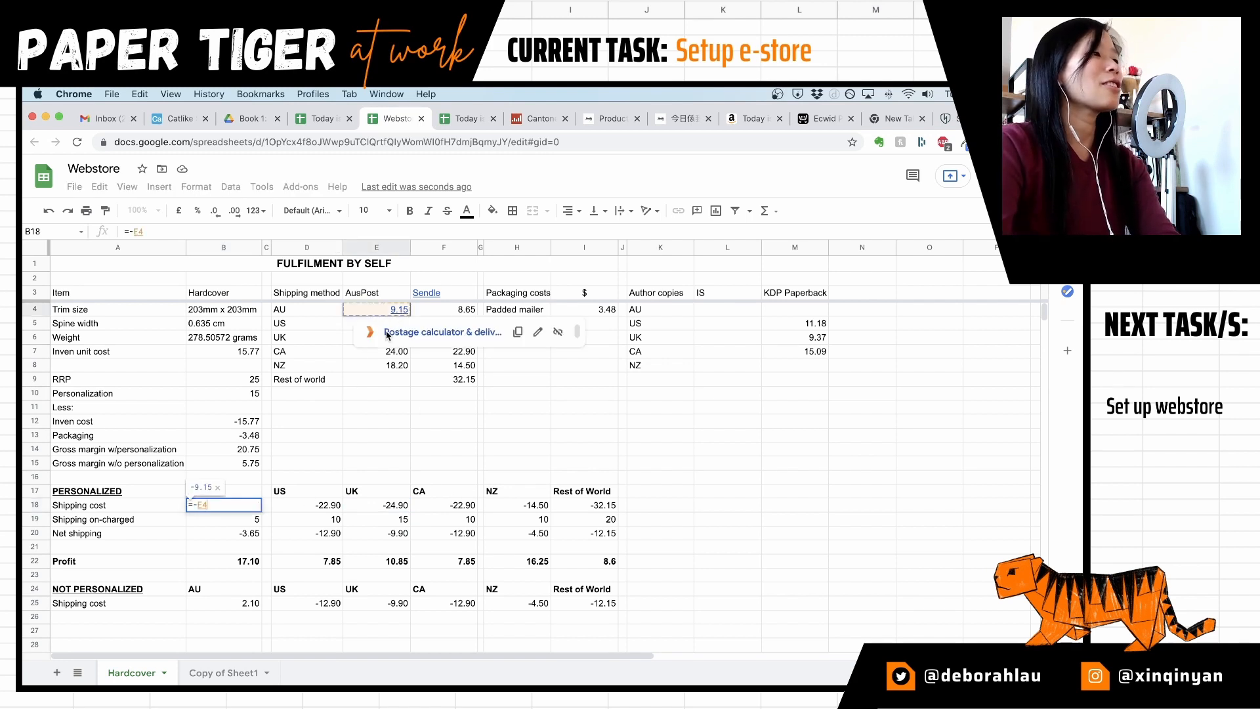
key("Return")
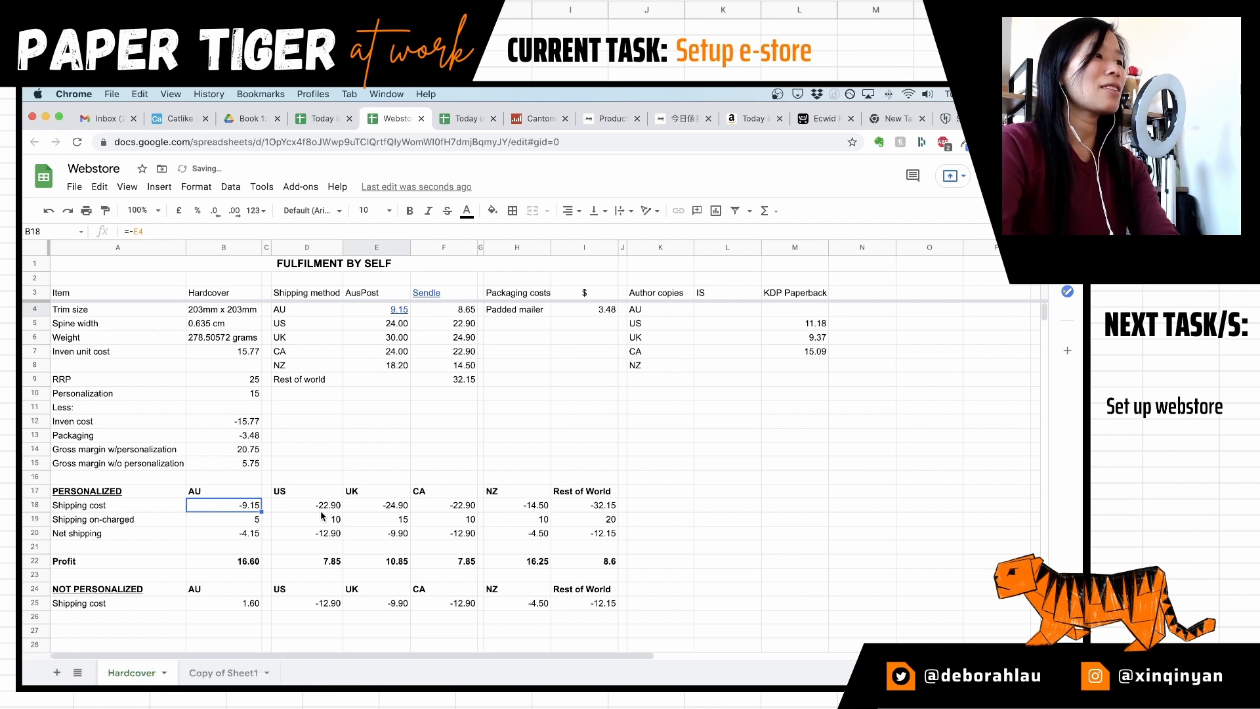
left_click(313, 505)
type("=-")
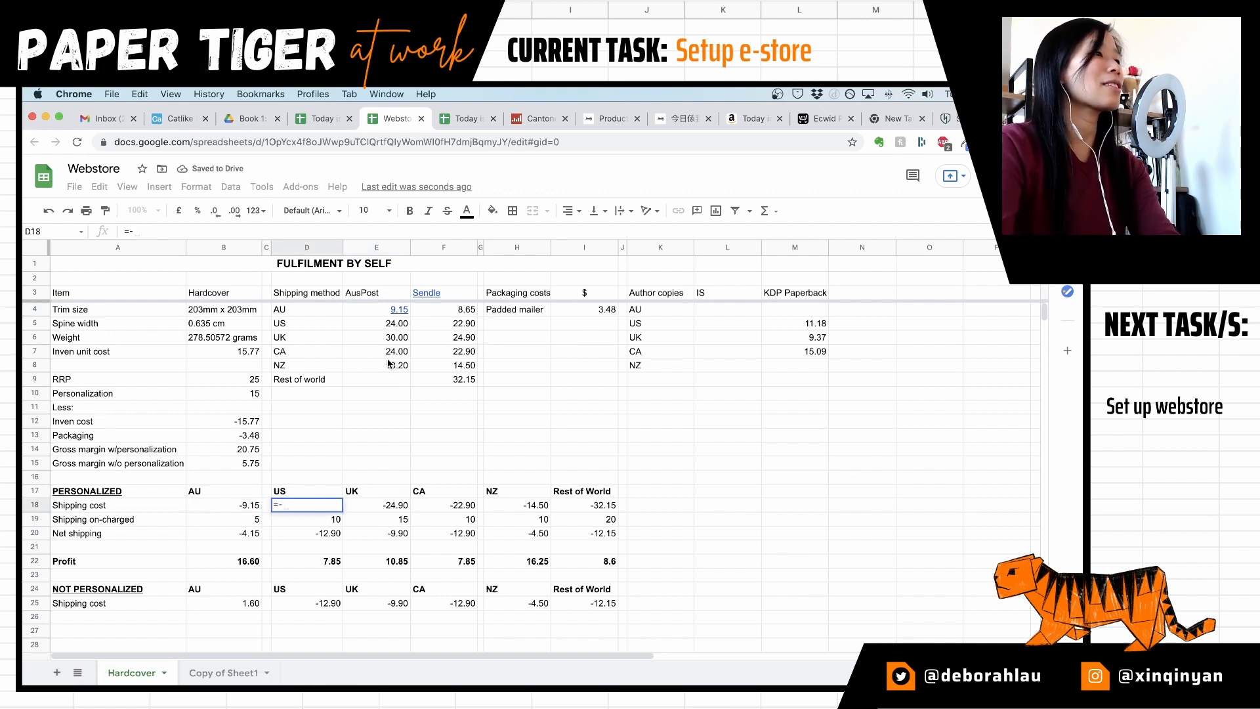
left_click(402, 324)
key("Tab")
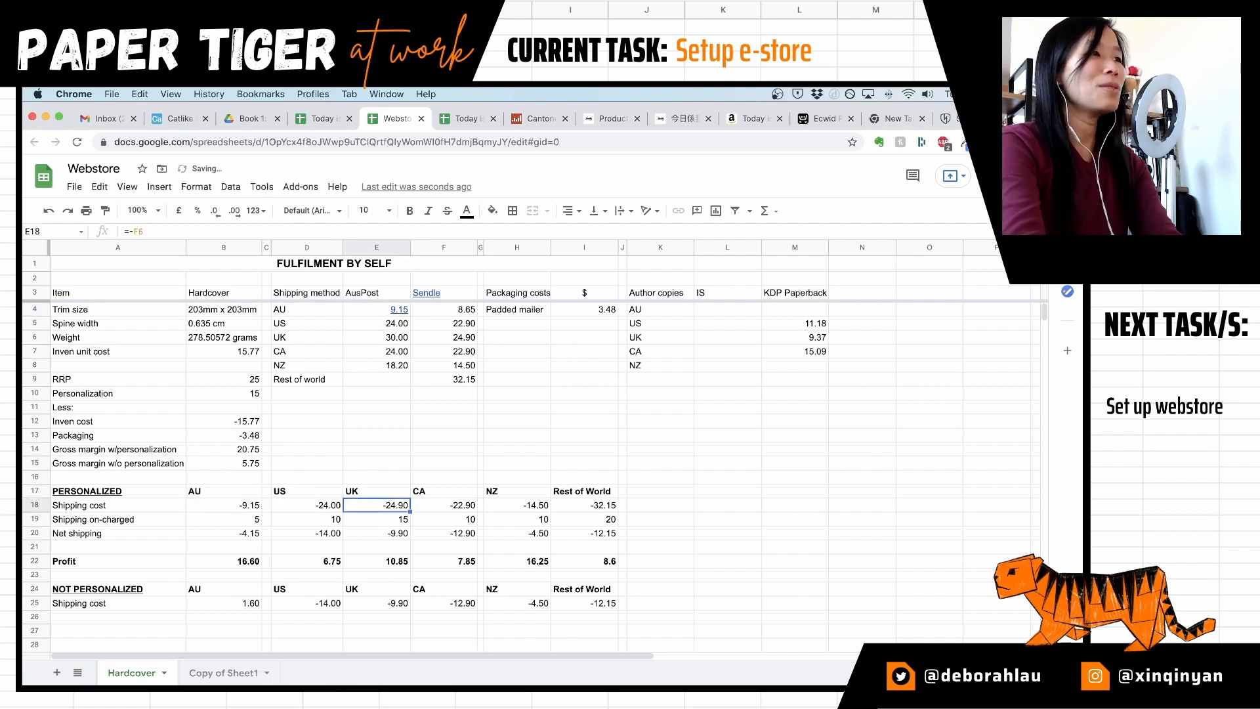
Link the UK (E18) and CA (F18) shipping costs to the matching AusPost rates.
type("=-")
left_click(394, 337)
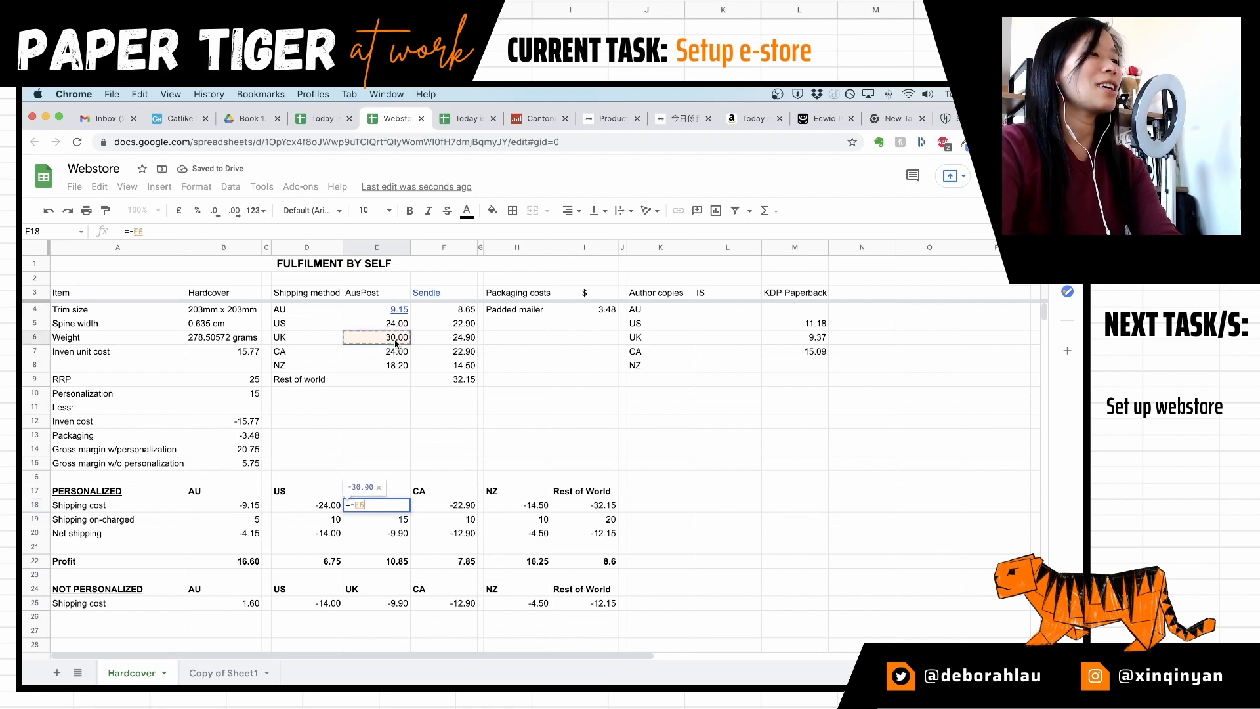
key("Tab")
type("=-")
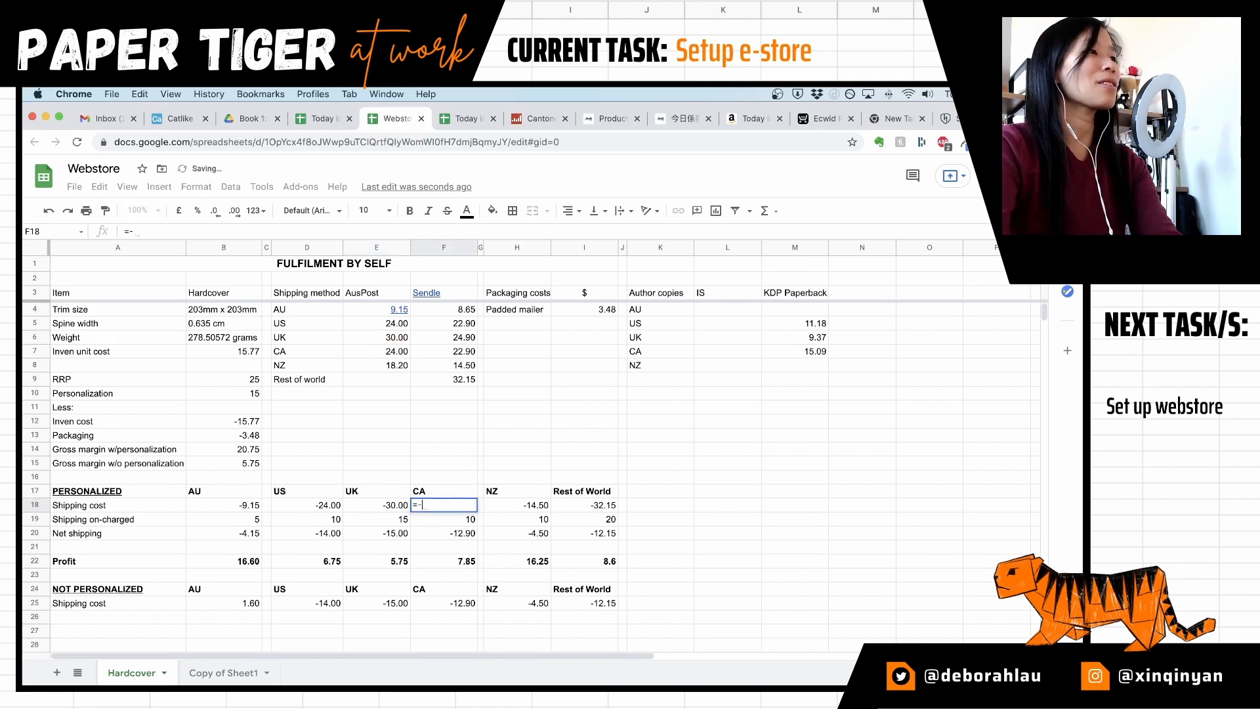
left_click(397, 351)
key("Tab")
Link the NZ shipping cost in H18 to AusPost's NZ rate and check Rest of World.
left_click(497, 505)
type("=-")
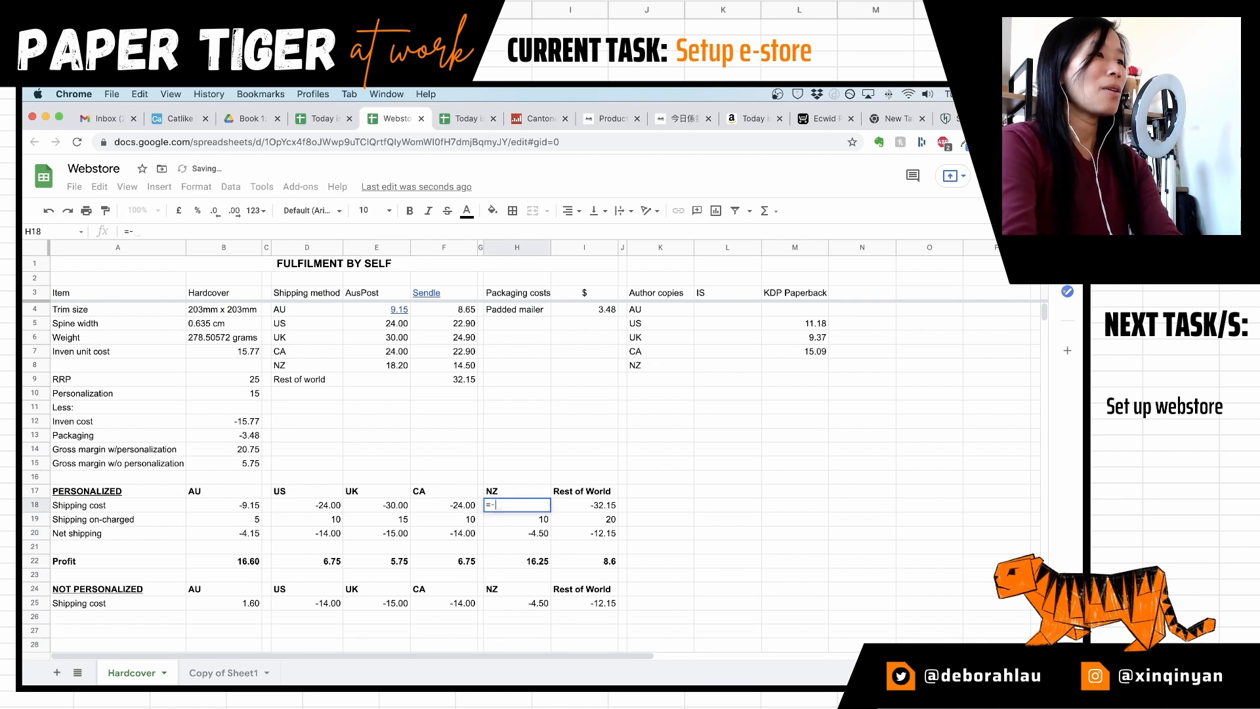
left_click(392, 367)
key("Return")
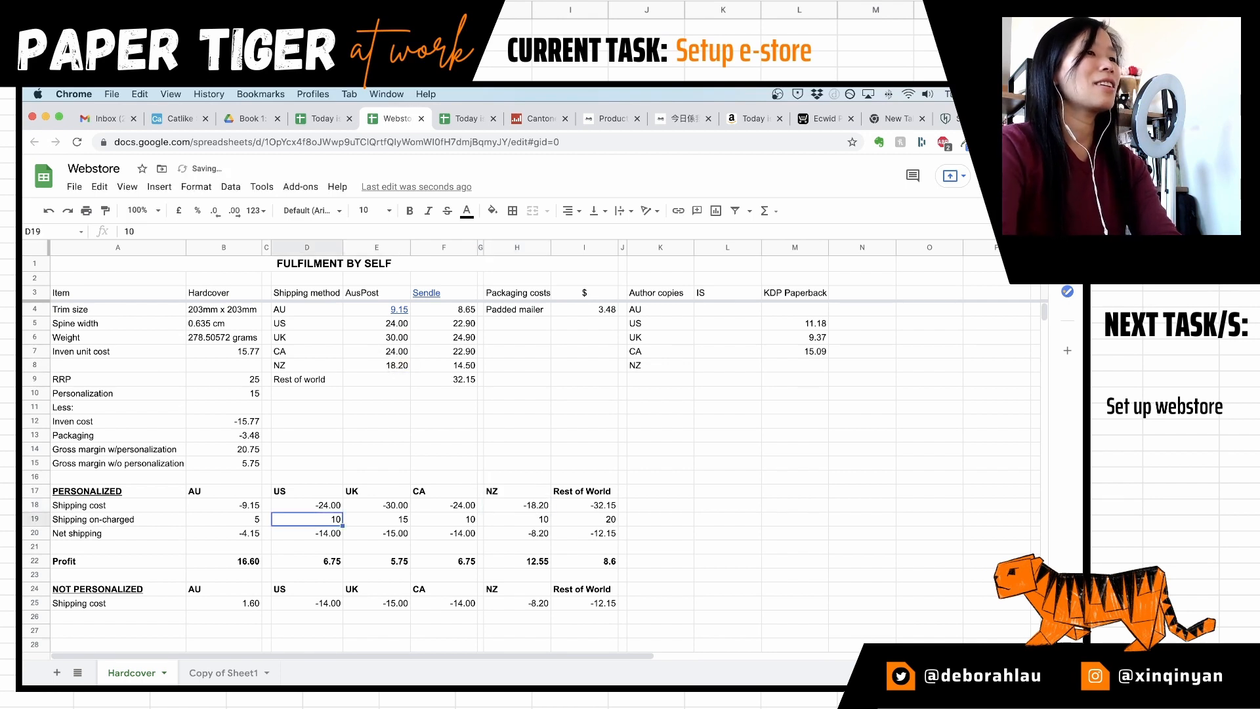
key("Right")
key("Right")
key("Right")
key("Right")
key("Right")
key("Up")
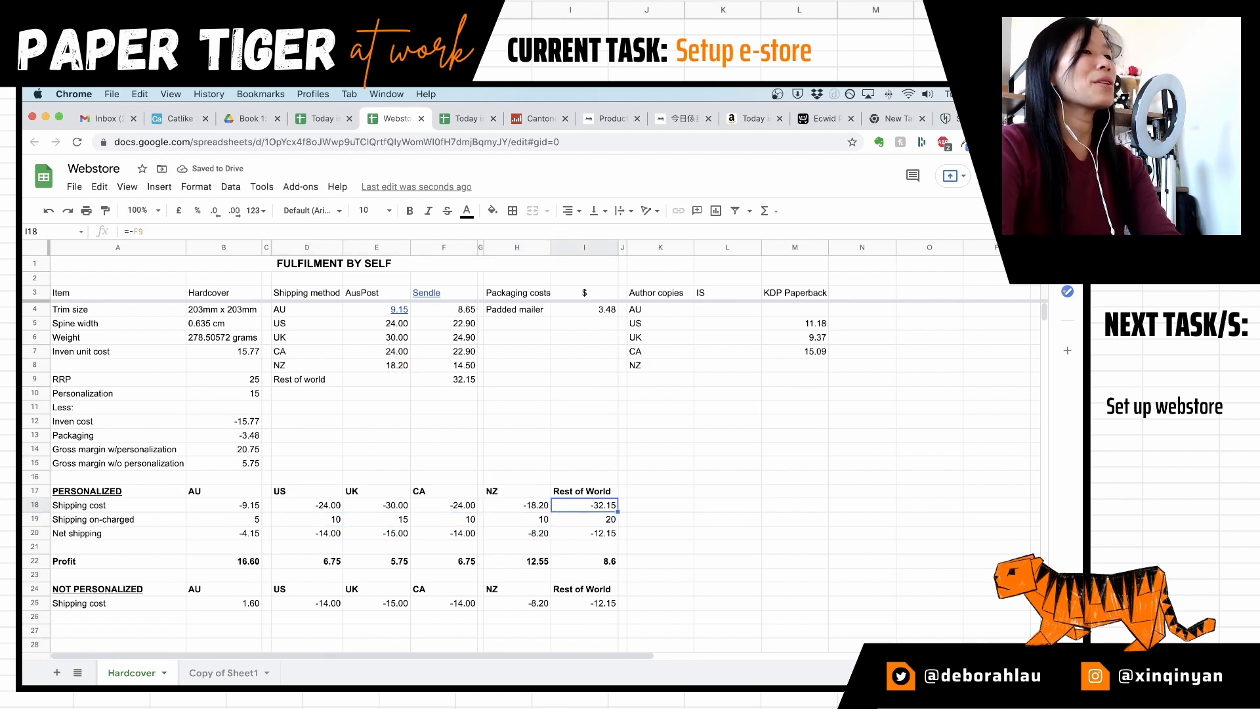
key("Down")
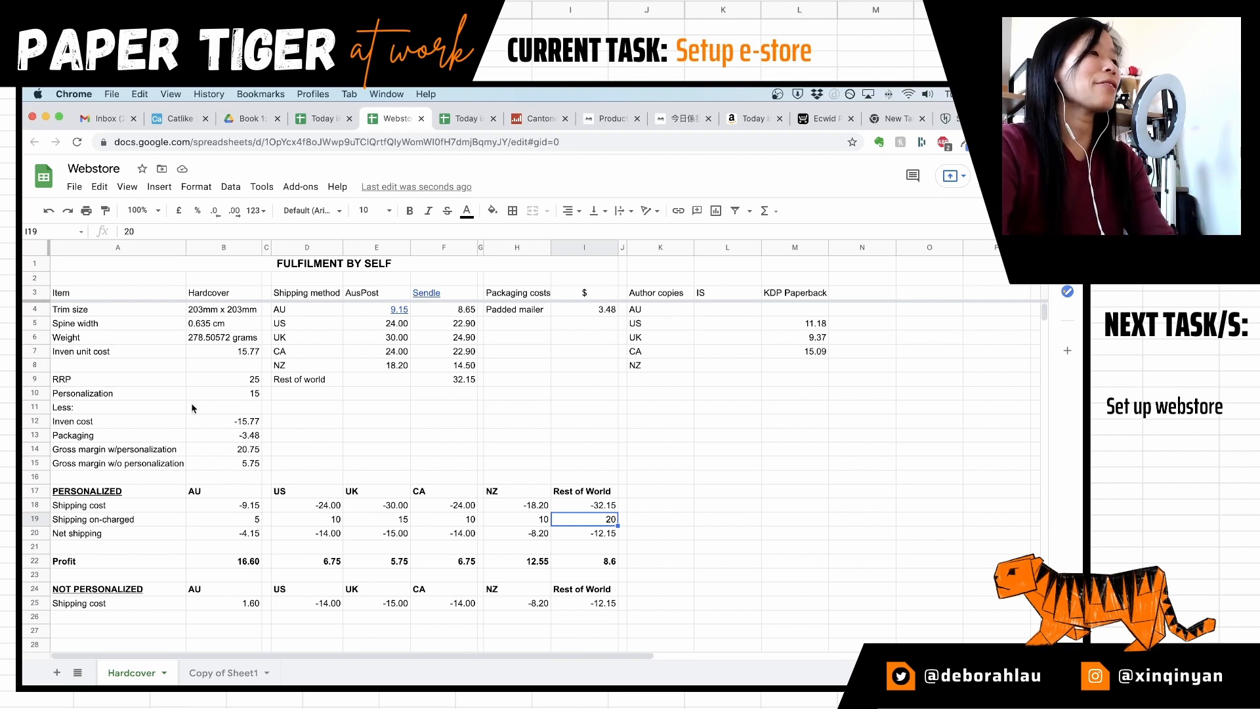
left_click_drag(238, 519, 625, 518)
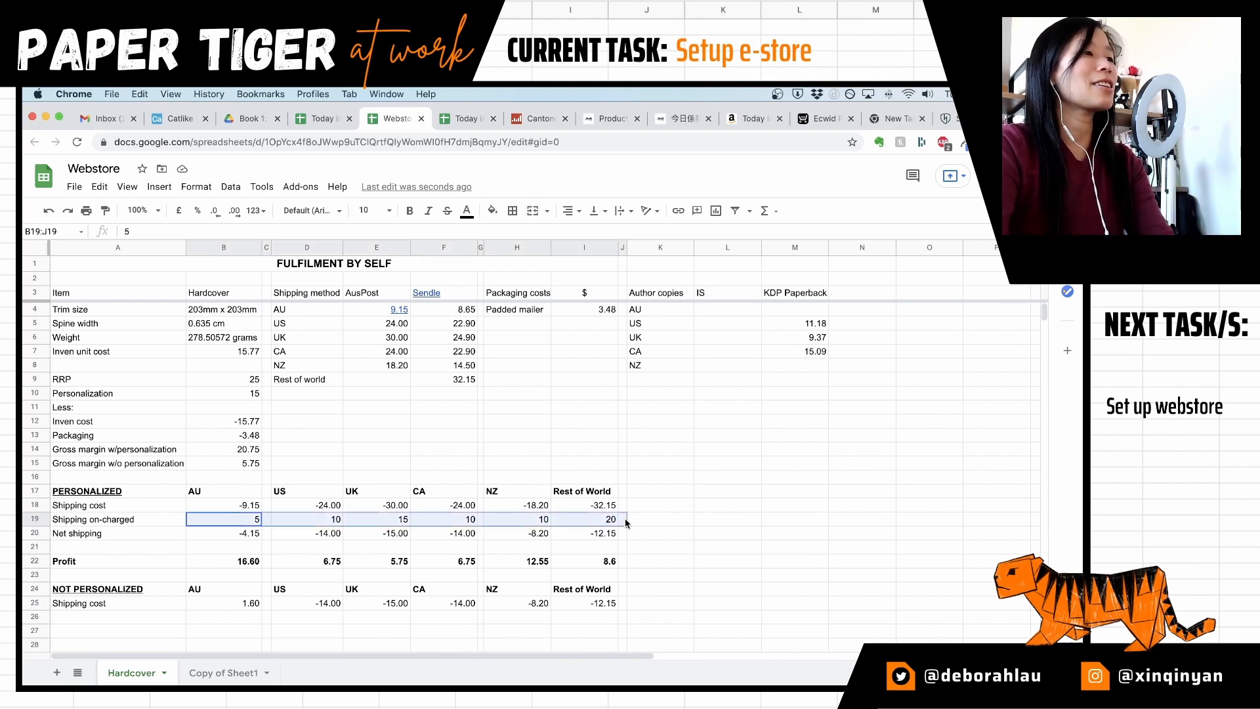
left_click(363, 552)
left_click(354, 565)
left_click(236, 565)
left_click(426, 565)
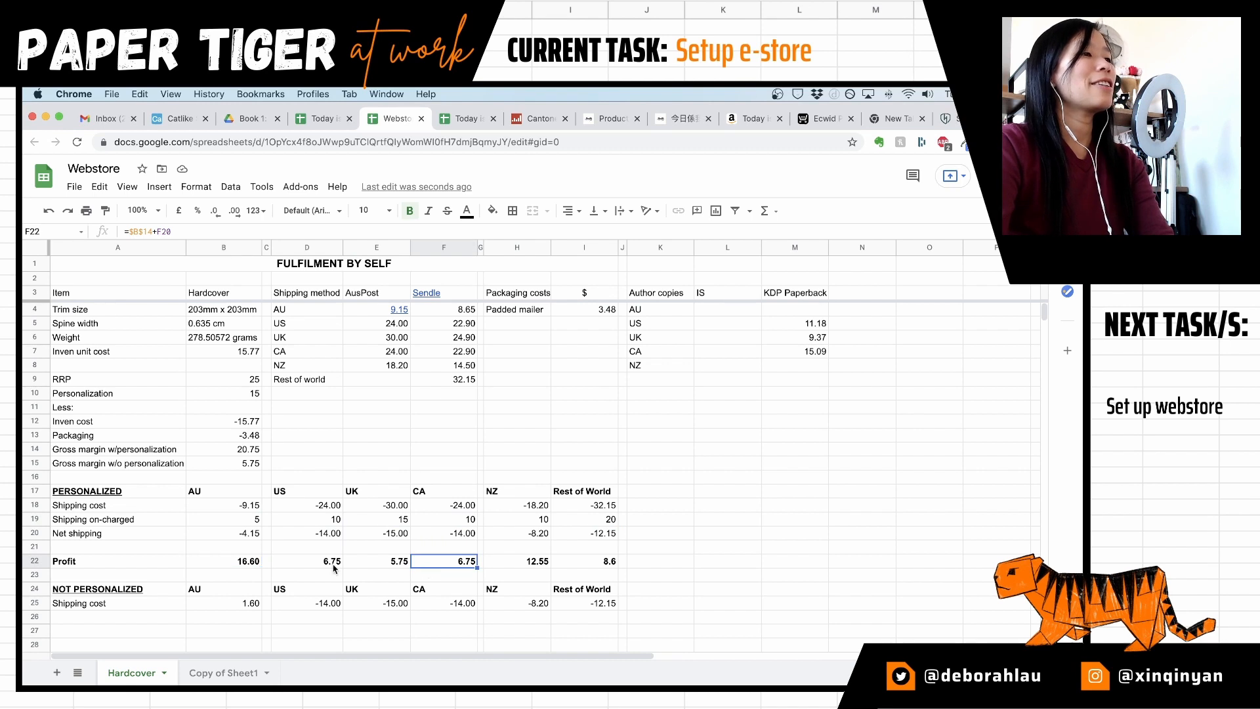
left_click(289, 564)
left_click(218, 563)
left_click(396, 563)
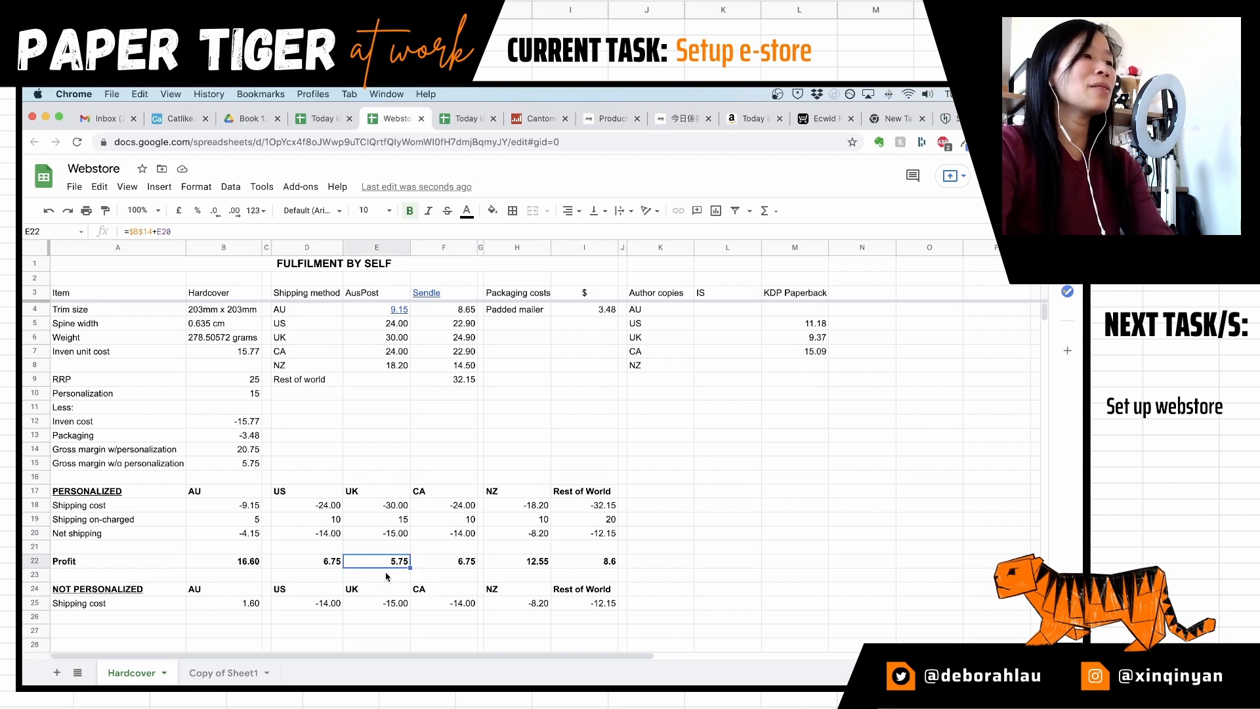
left_click(400, 523)
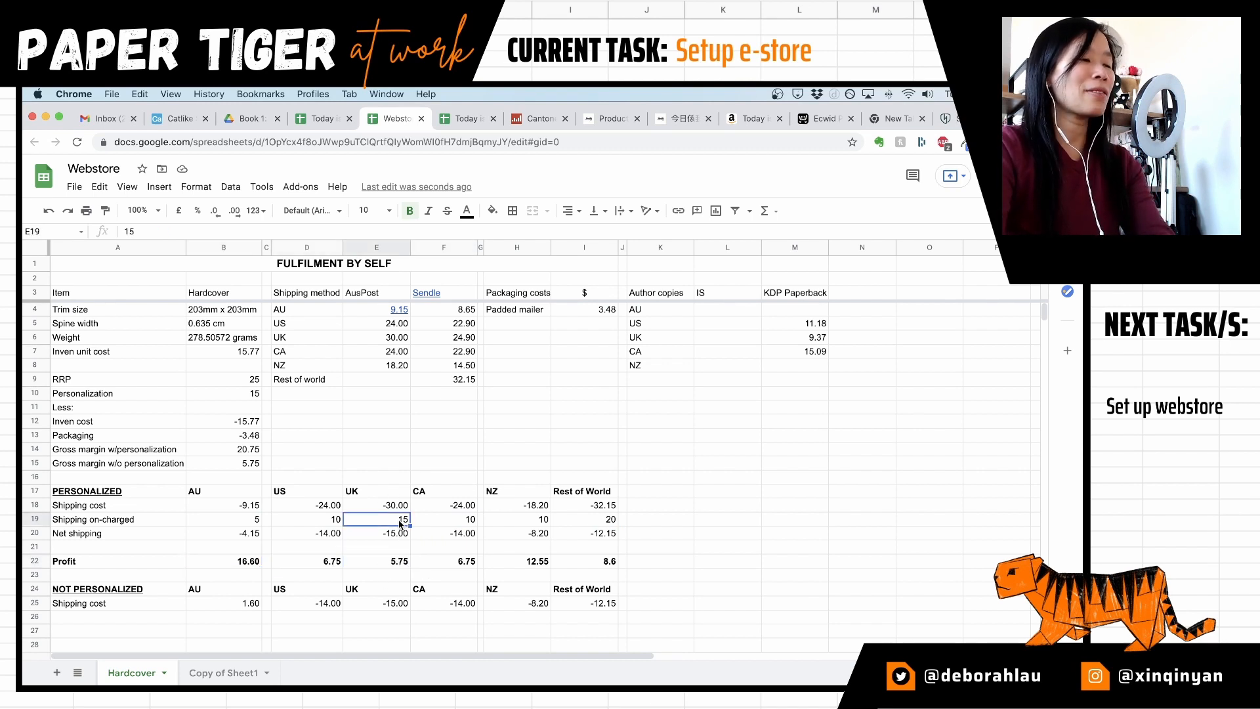
left_click(395, 563)
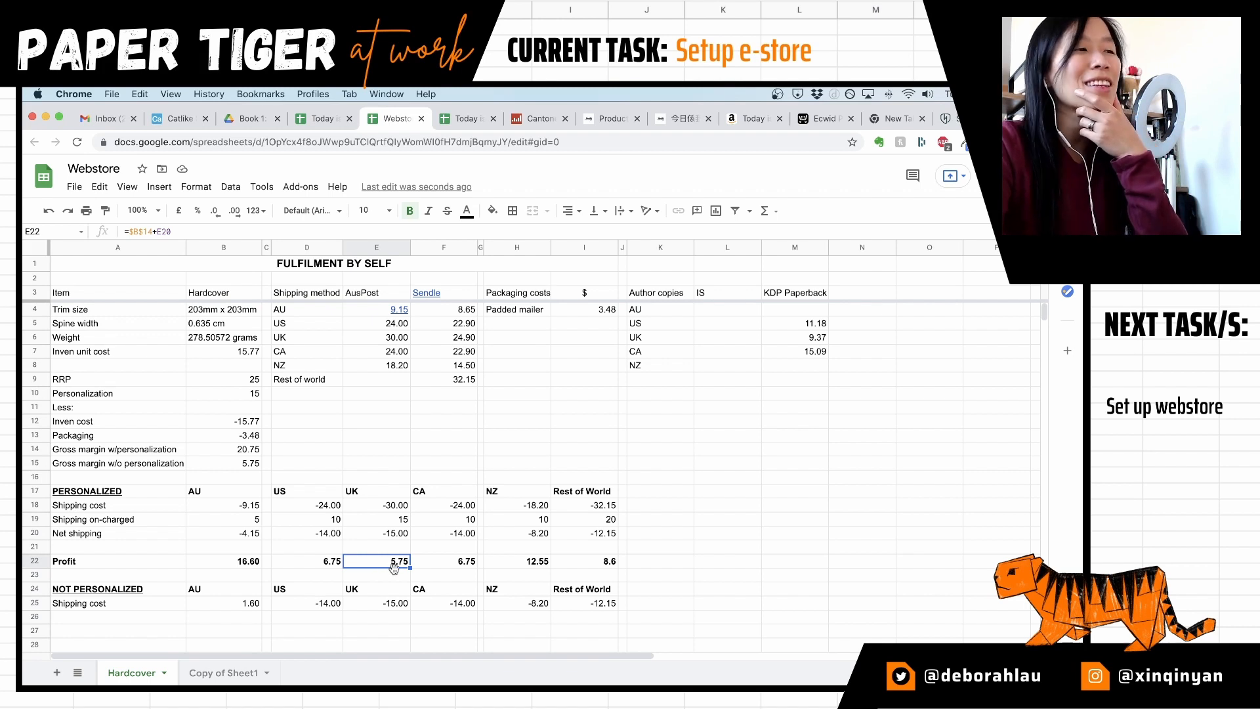
left_click(251, 566)
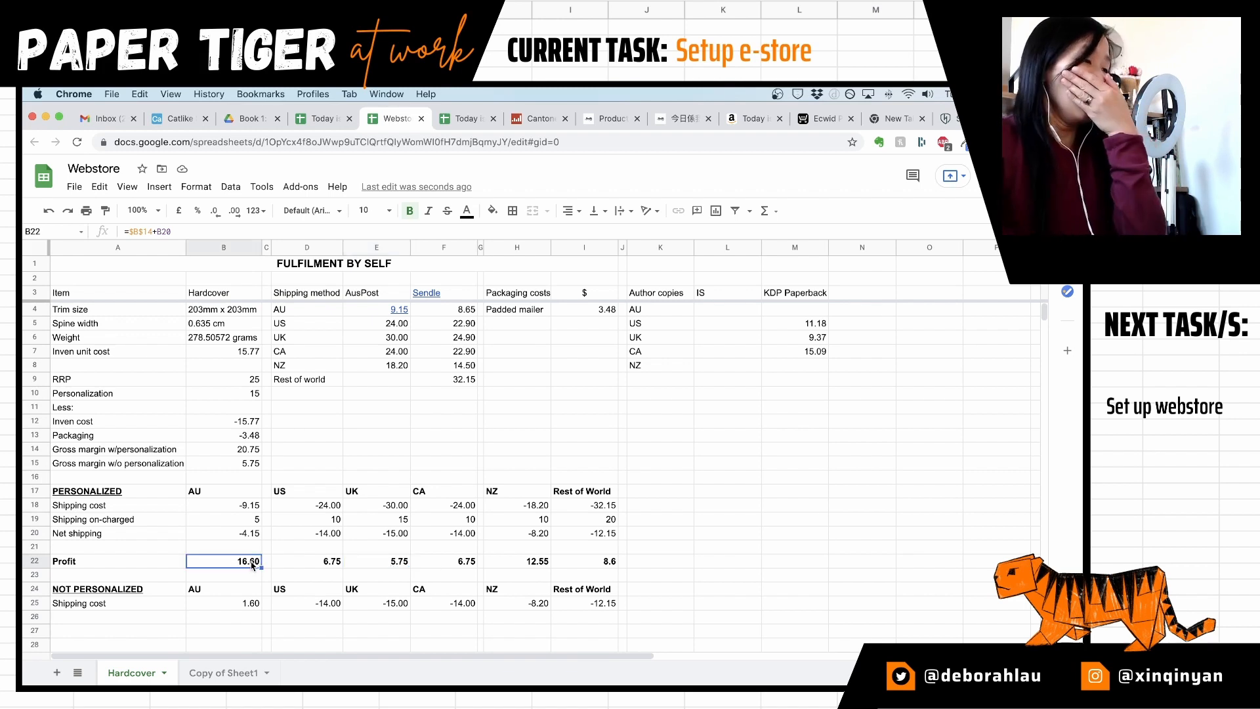
left_click(252, 396)
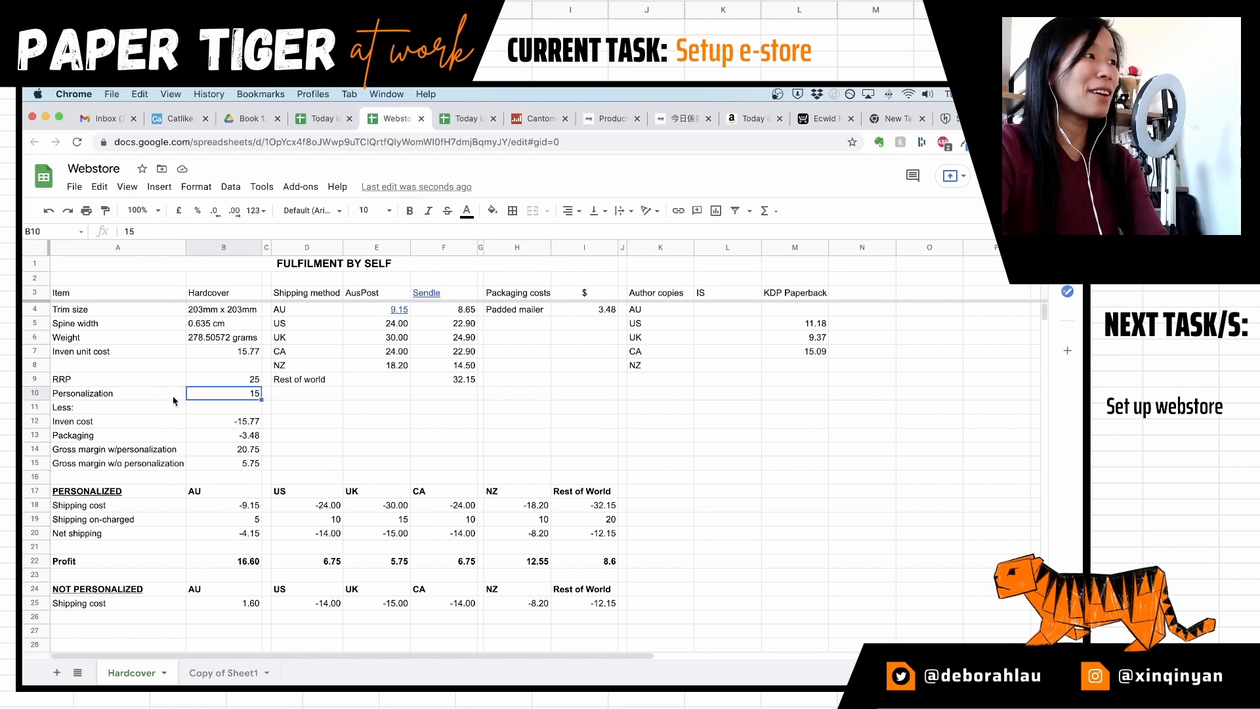
left_click(250, 563)
left_click(318, 569)
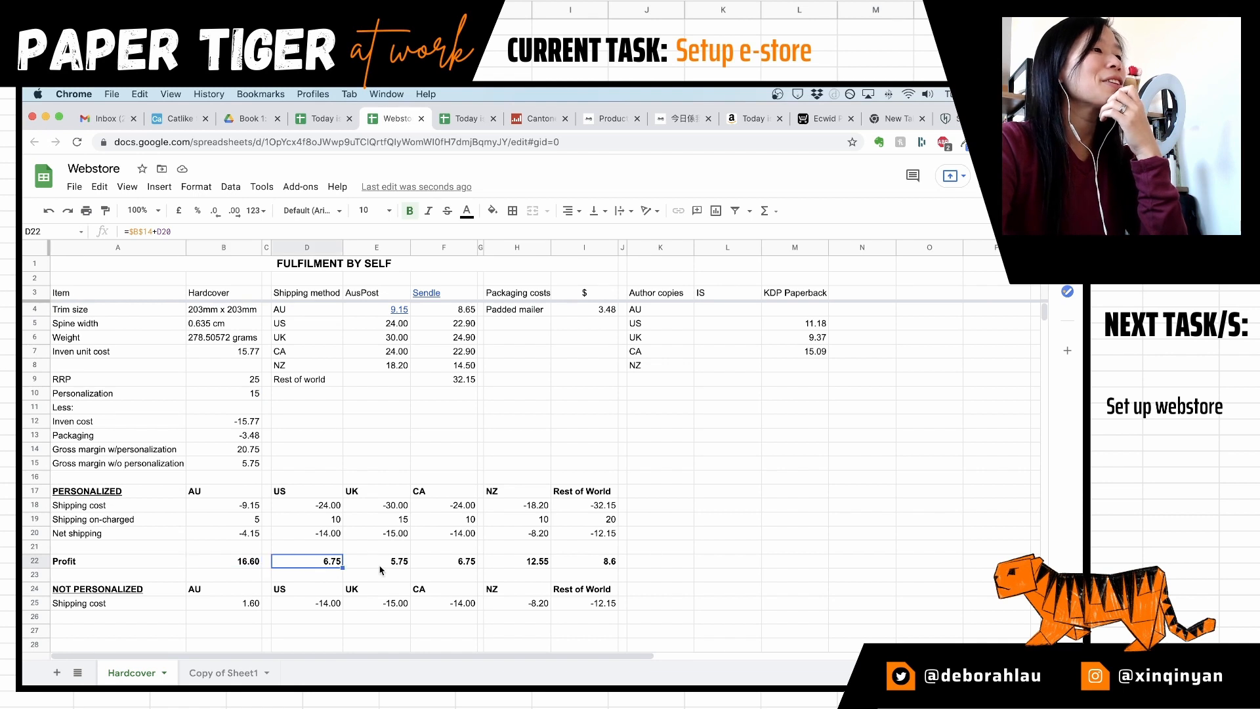
left_click(383, 570)
left_click(309, 568)
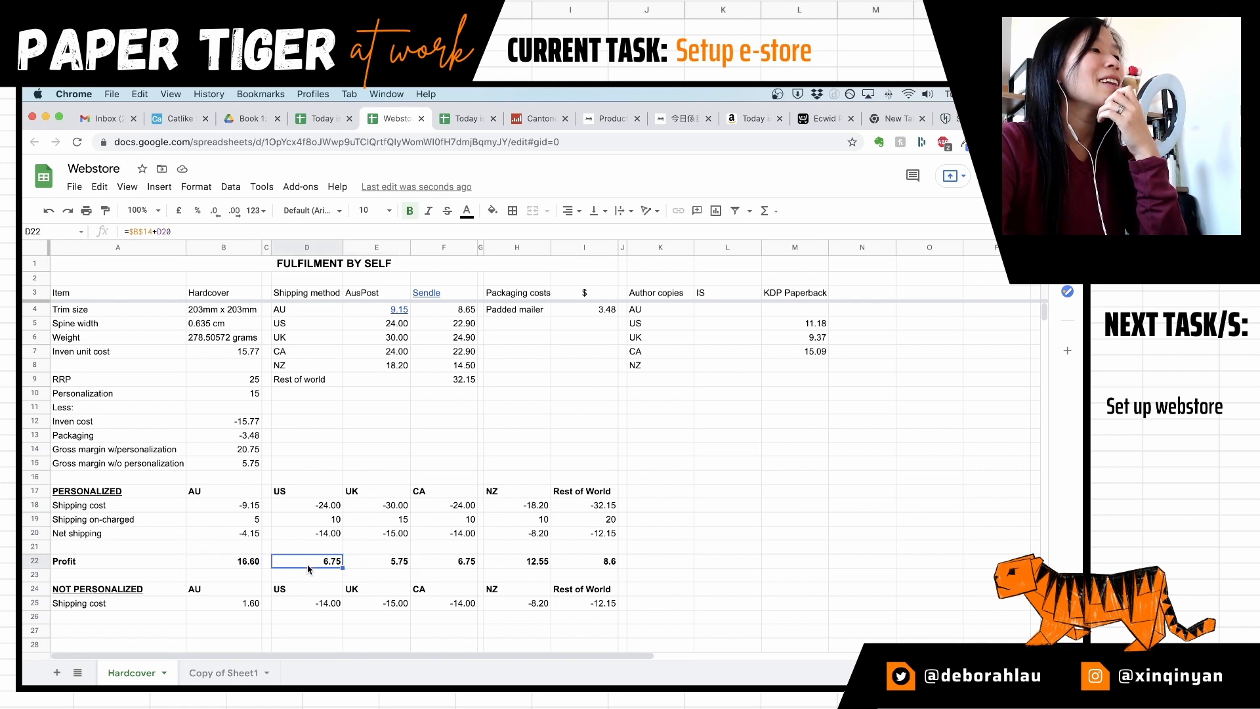
left_click(200, 394)
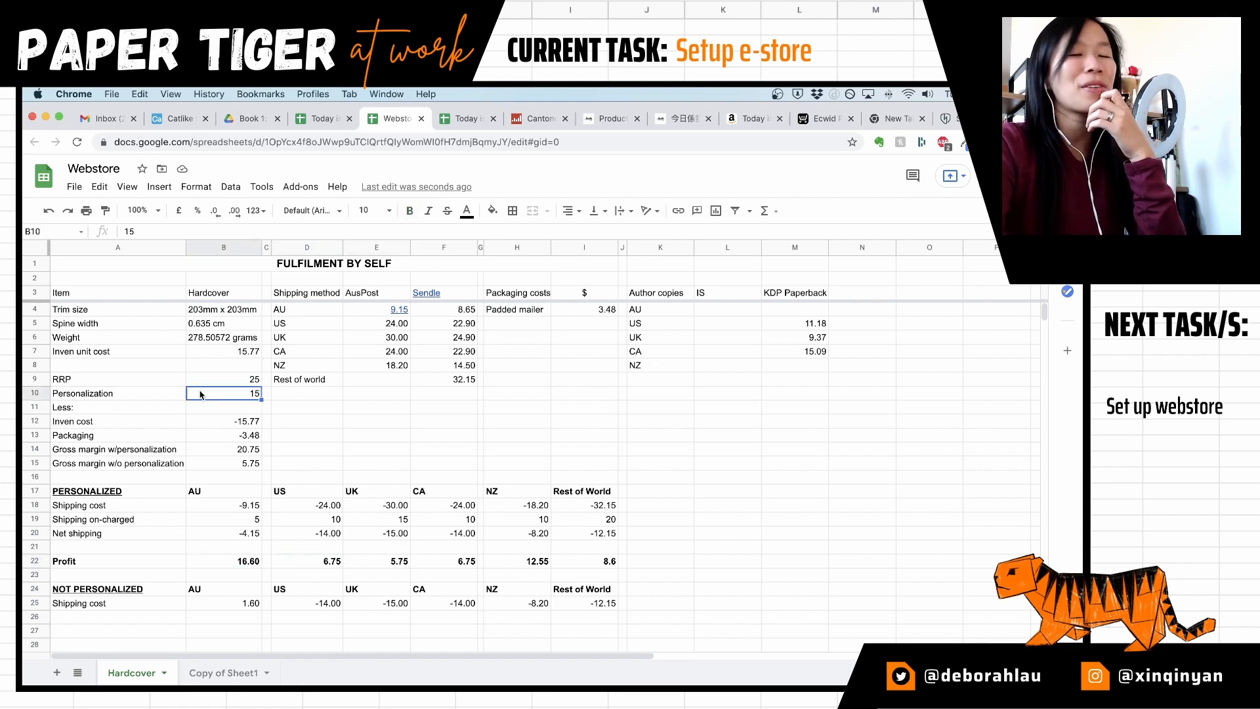
left_click(321, 564)
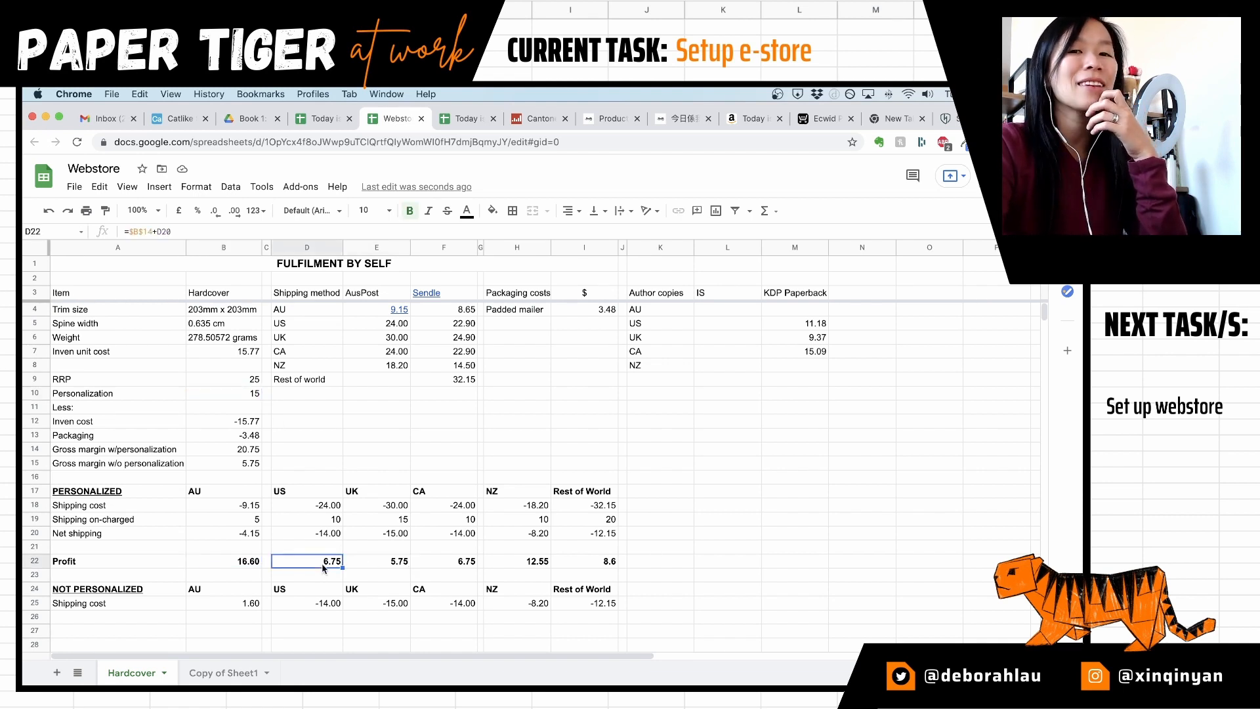
left_click(447, 563)
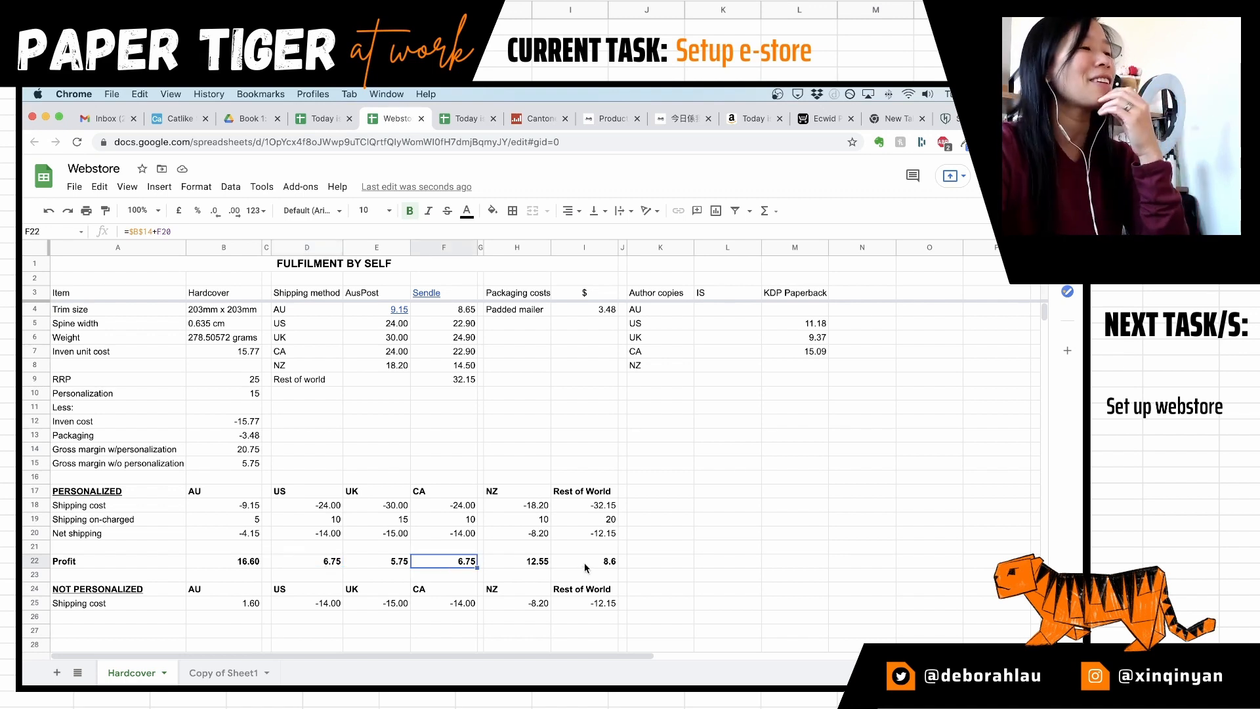
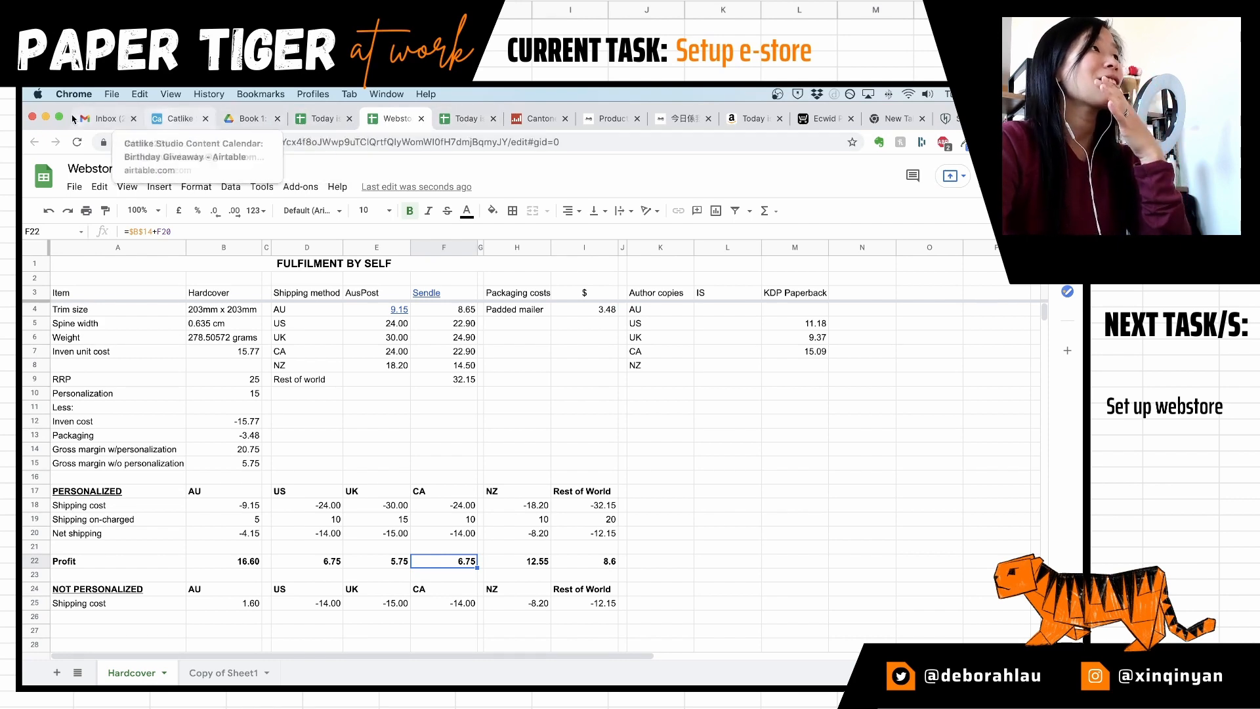
Switch from the Webstore spreadsheet to the Ecwid Products tab in Chrome.
left_click(612, 119)
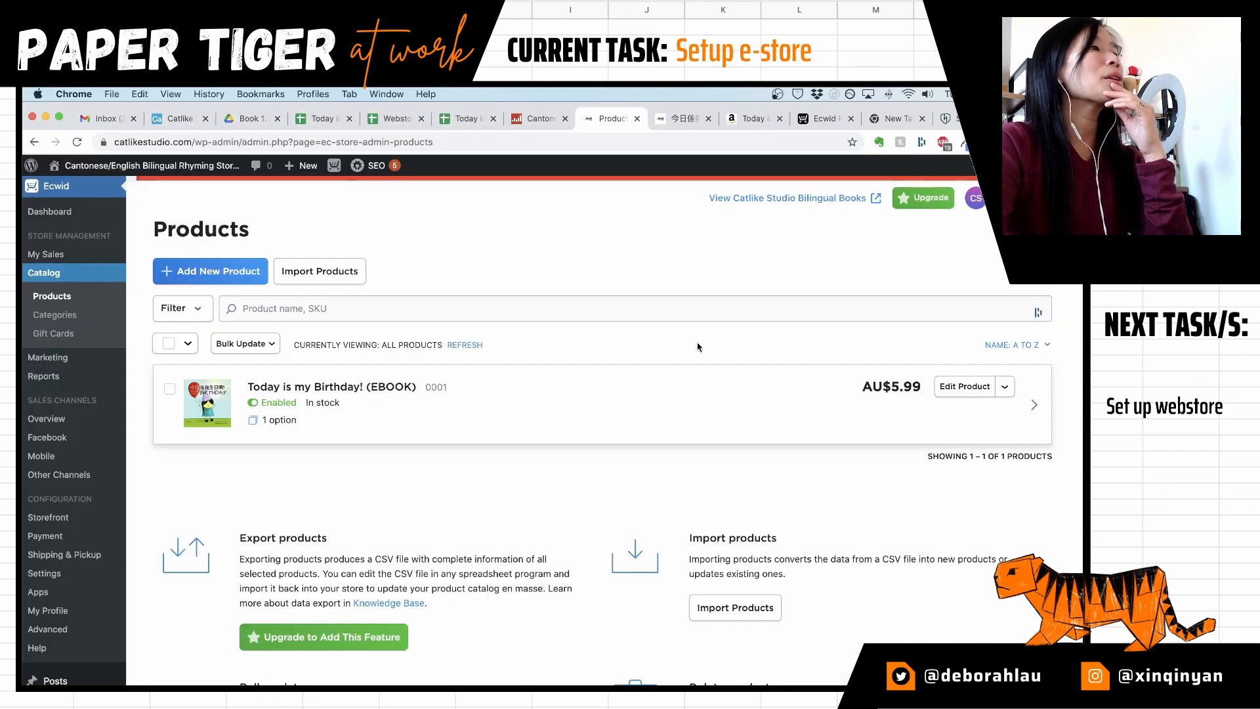
Start a blank Add New Product form, cancel the image picker, and bring Finder forward.
left_click(225, 271)
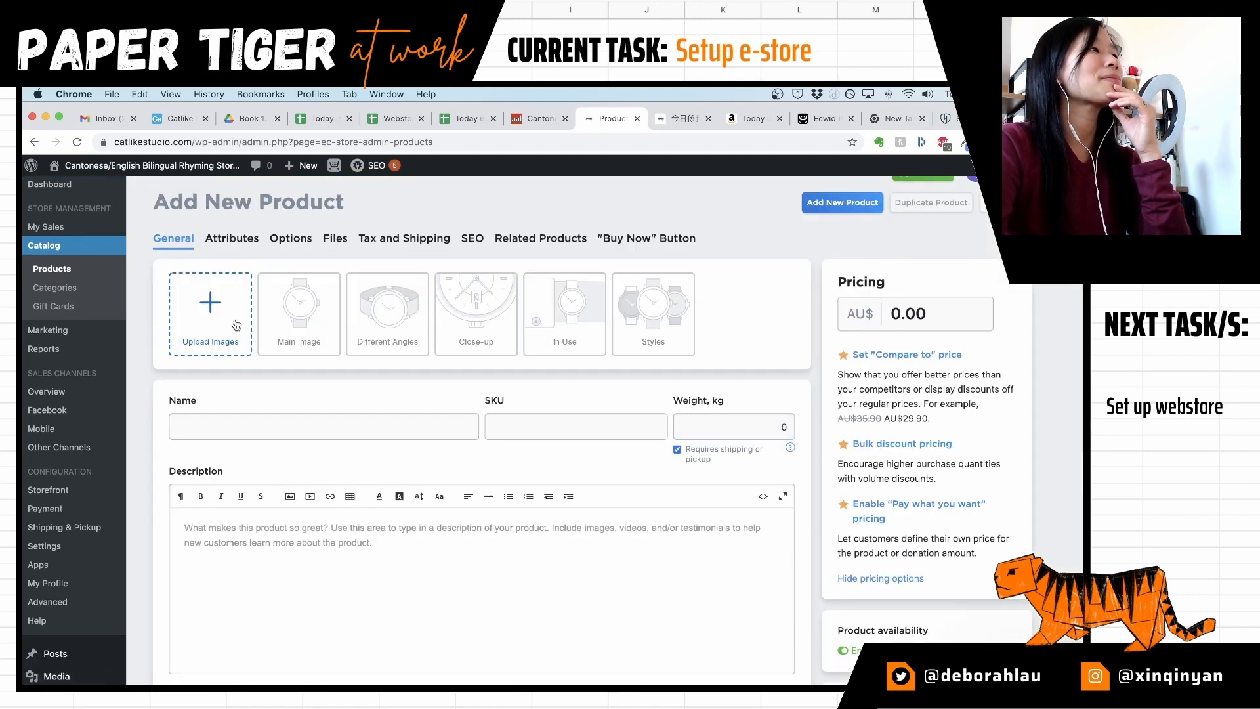
left_click(234, 323)
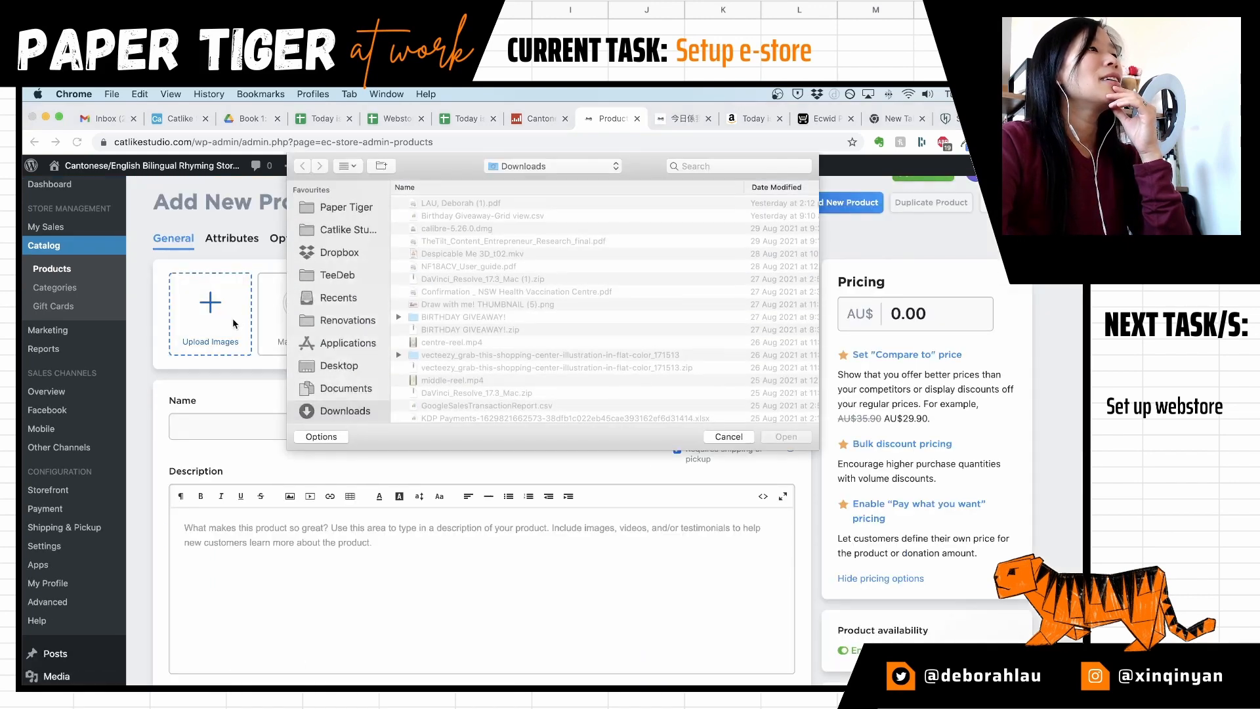
left_click(729, 437)
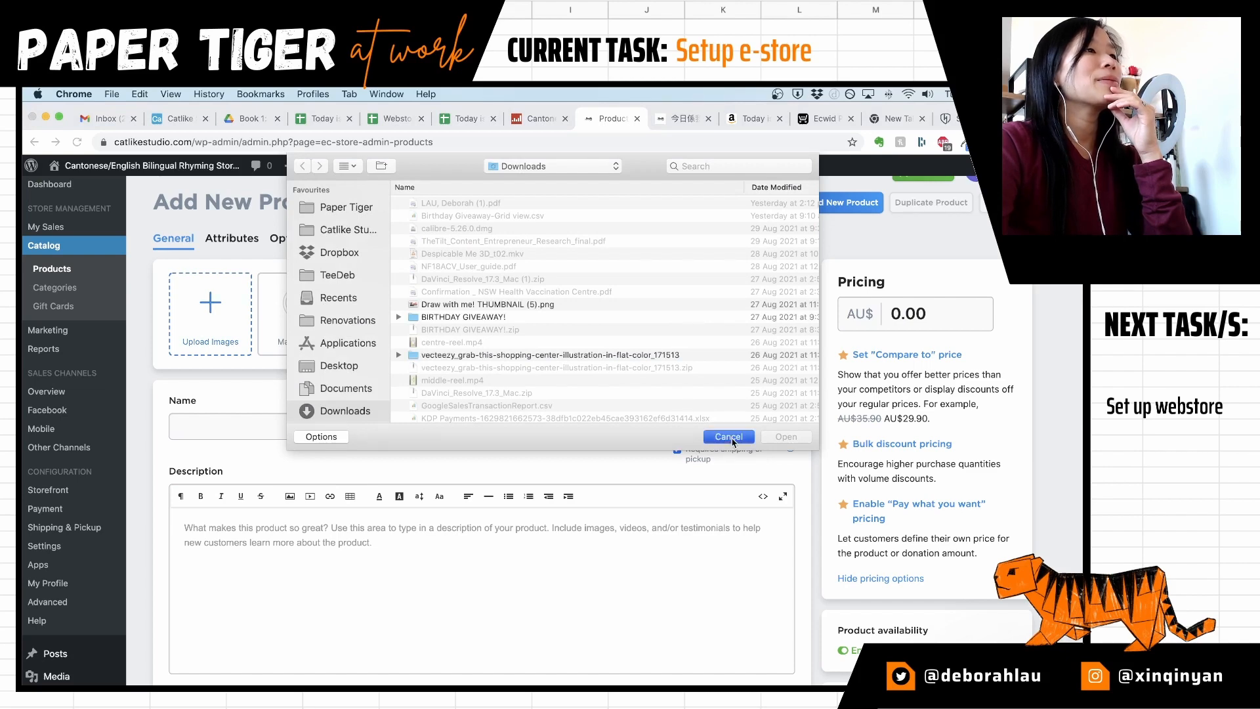
key("super+Tab")
left_click(615, 403)
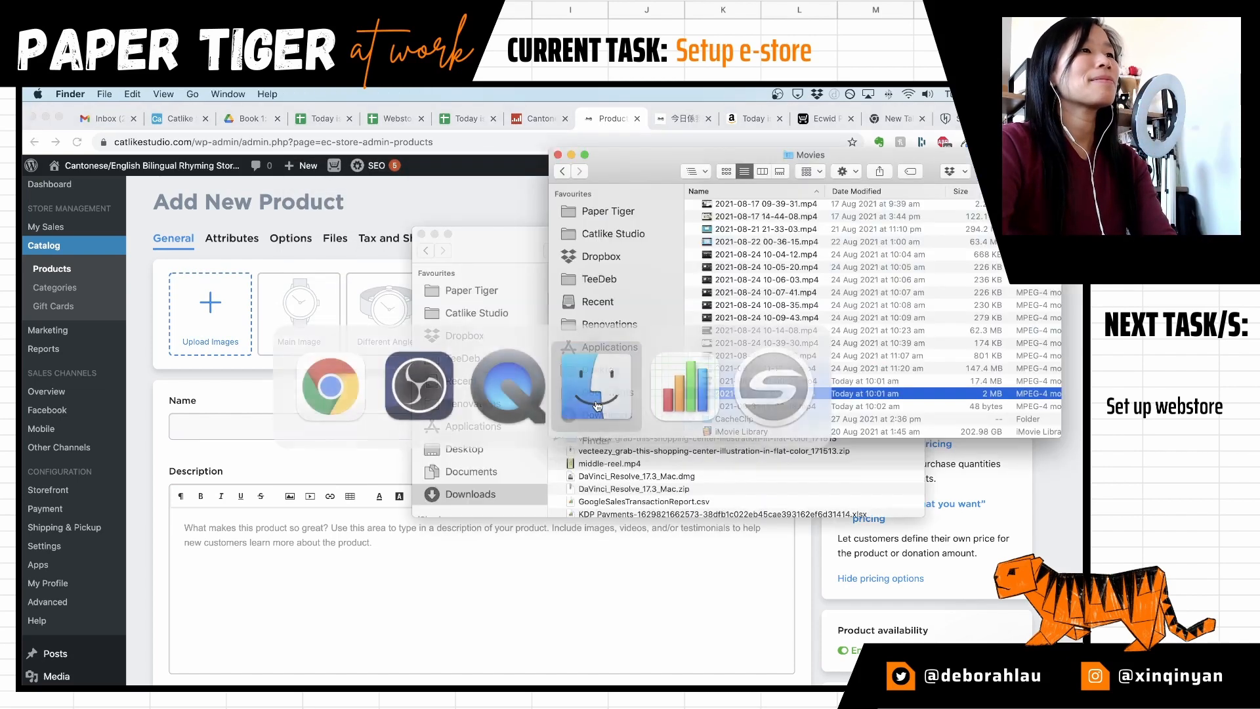
Browse to Dropbox > Catlike Studio > Giveaway and preview giveaway.png.
key("super+w")
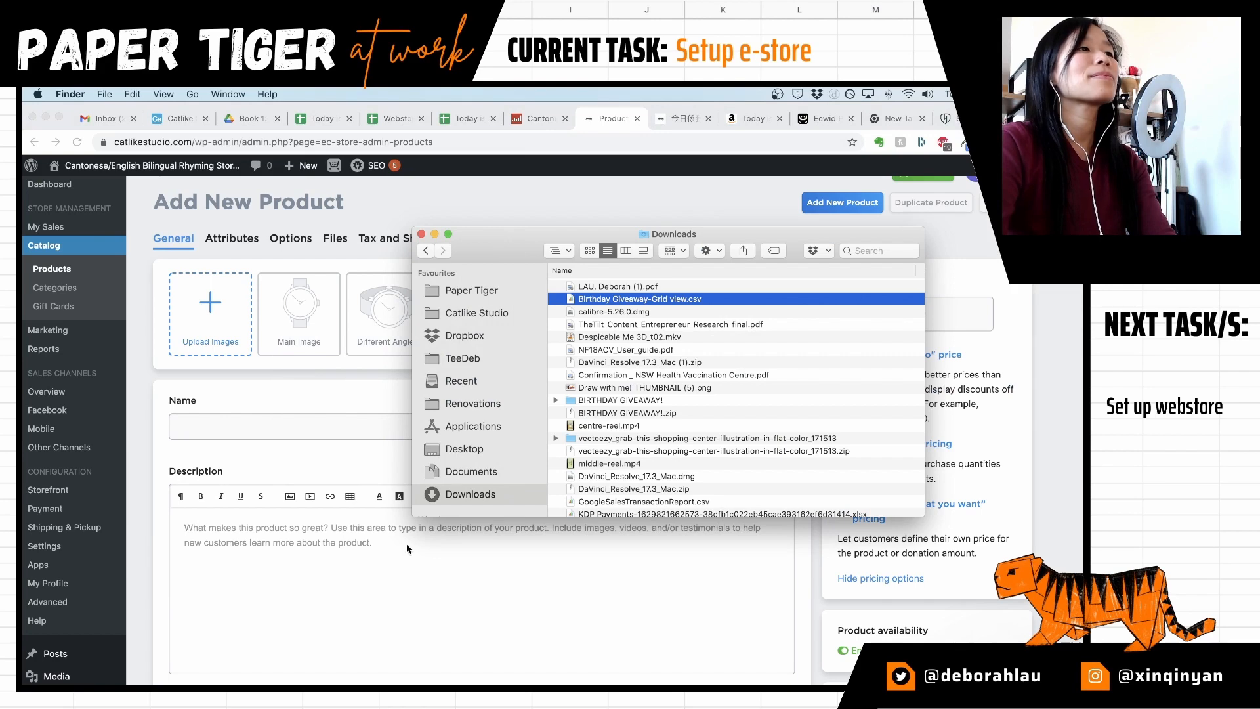
left_click(477, 337)
left_click(472, 314)
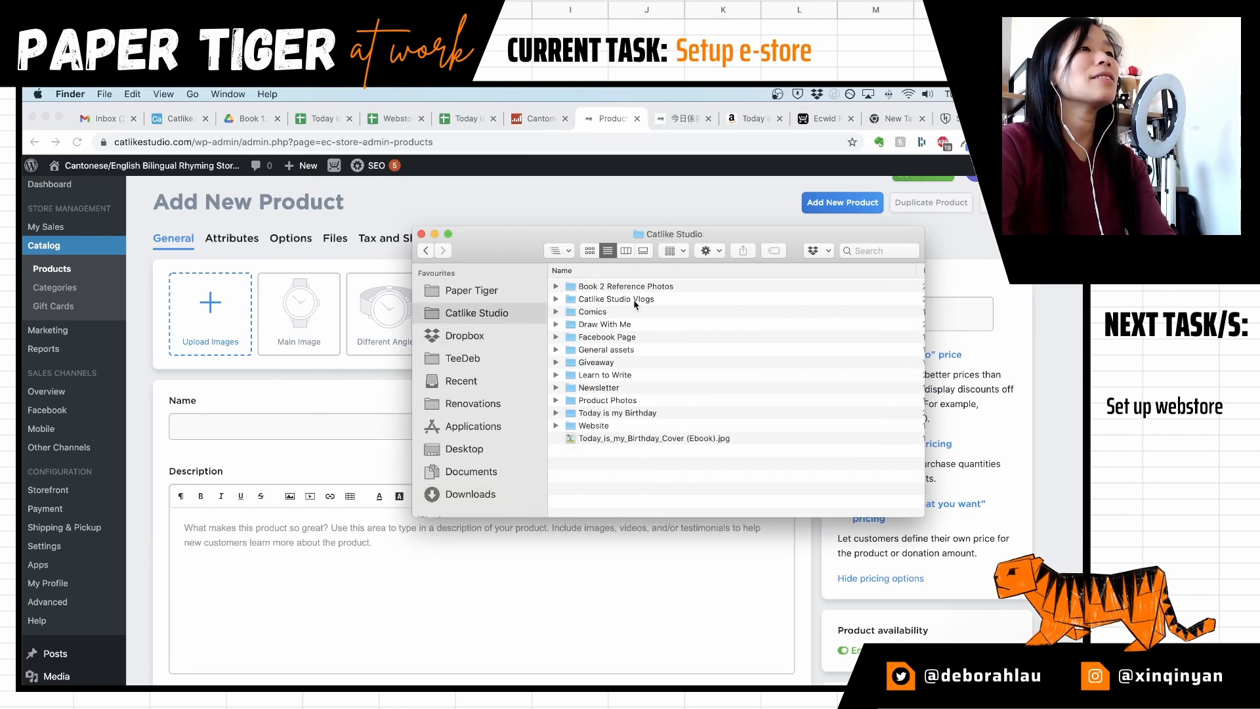
double_click(616, 360)
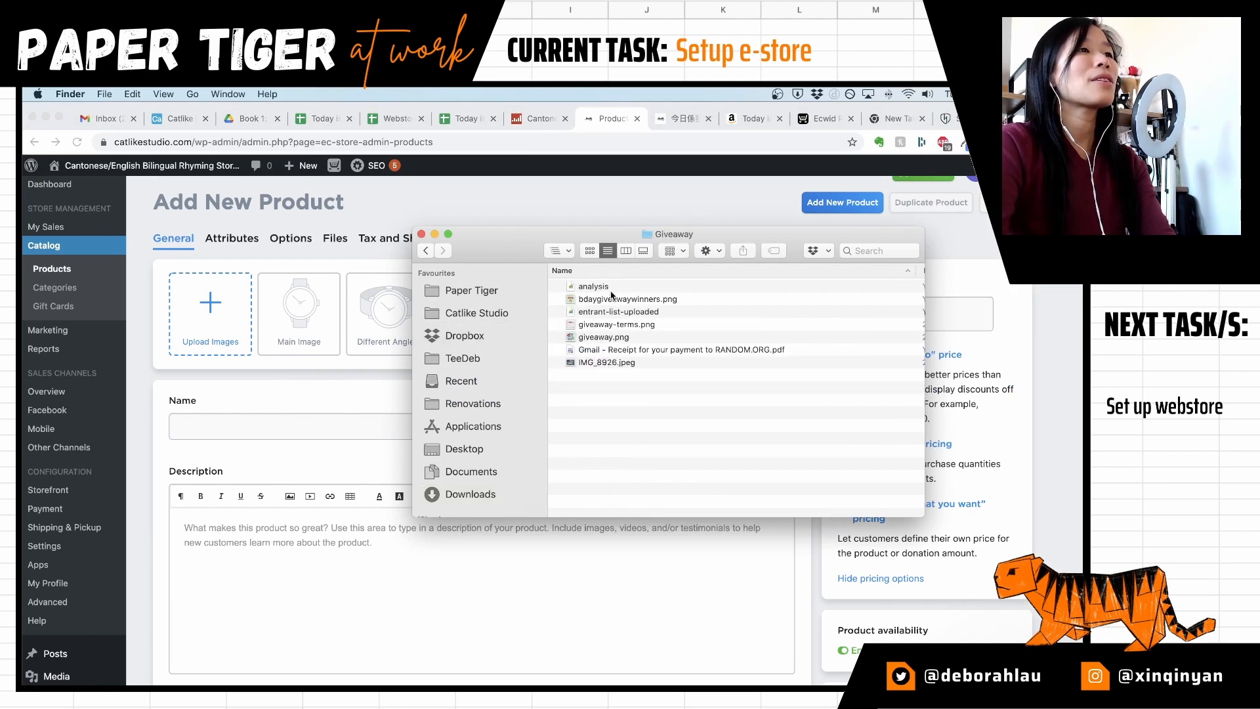
left_click(619, 338)
key("space")
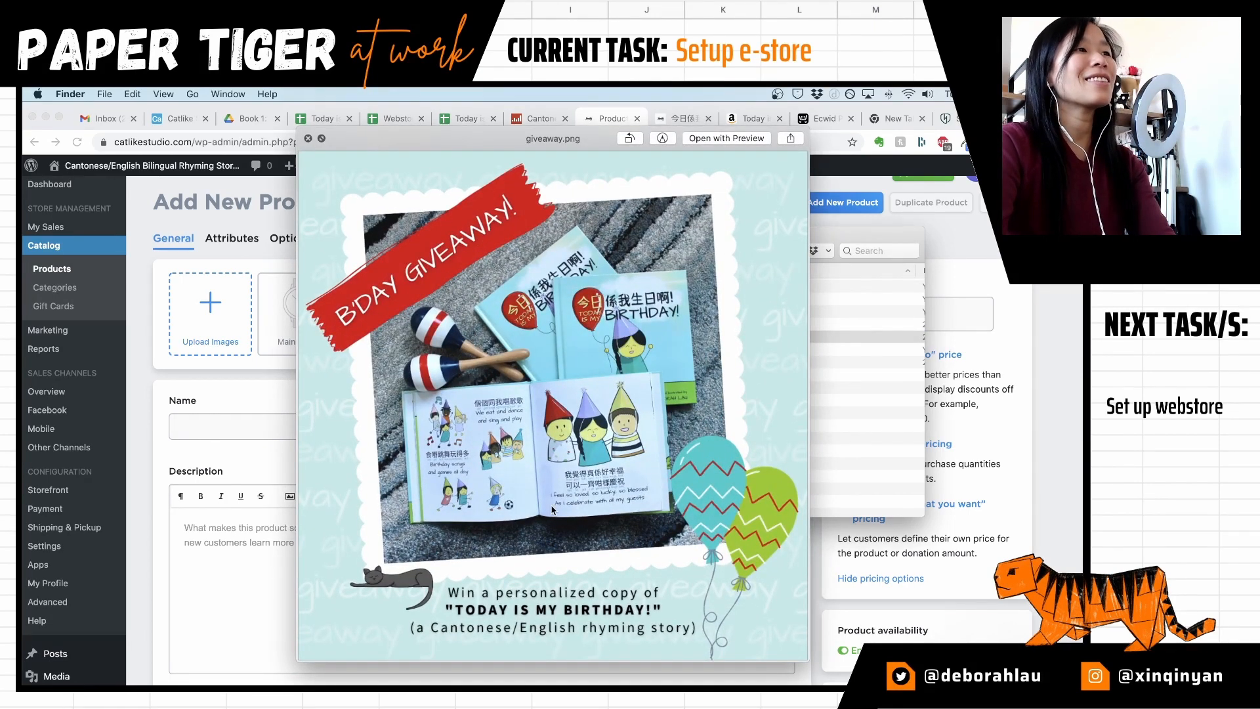
key("space")
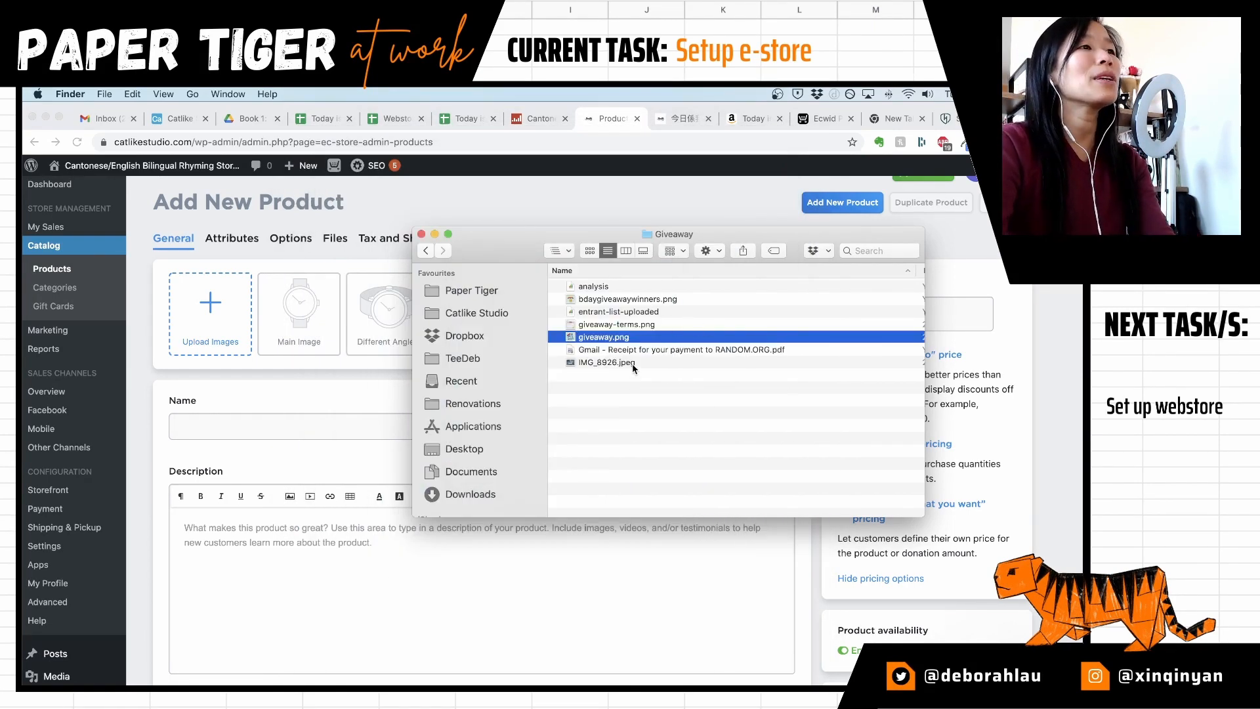
Preview the IMG_8926.jpeg book photo, then return to the browser's new-product form.
left_click(634, 365)
key("space")
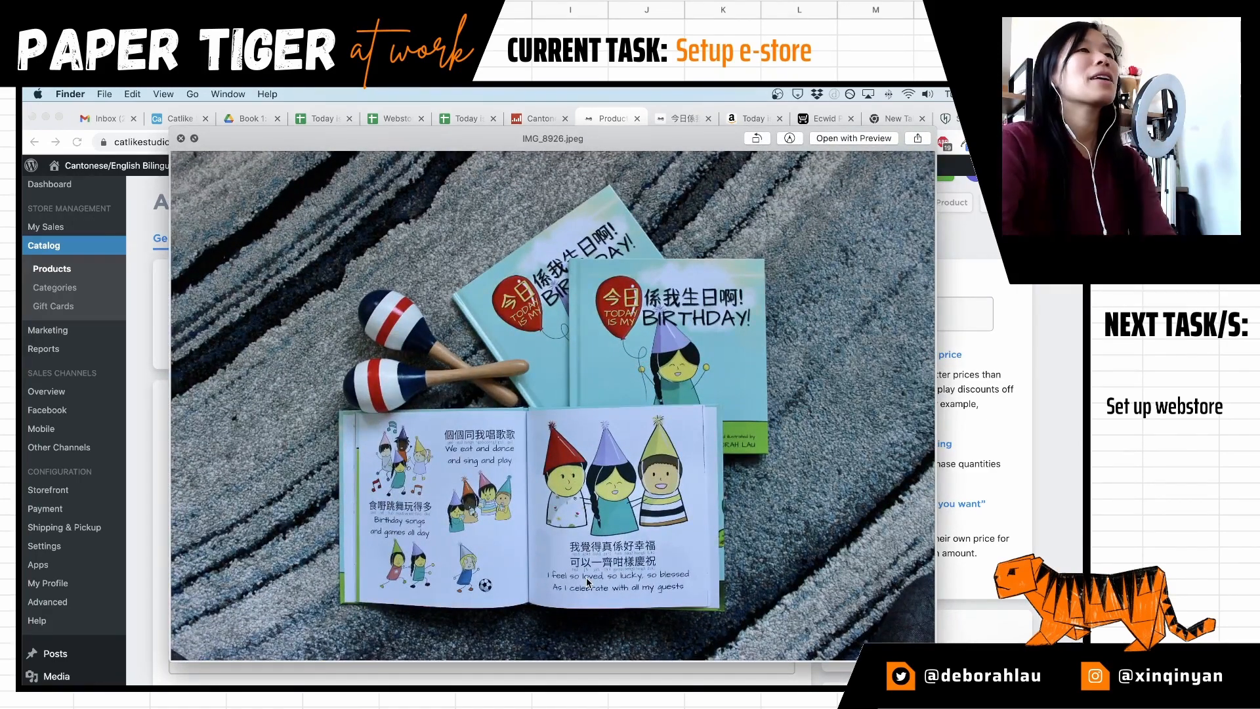
key("space")
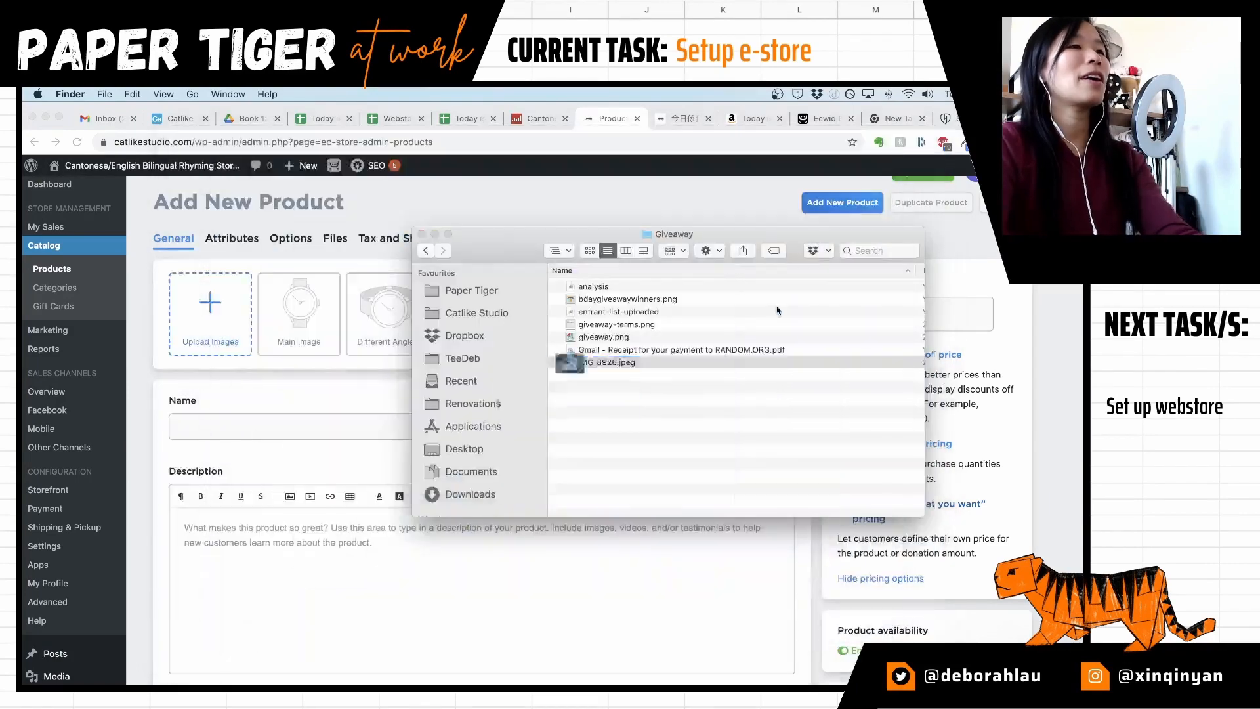
right_click(622, 368)
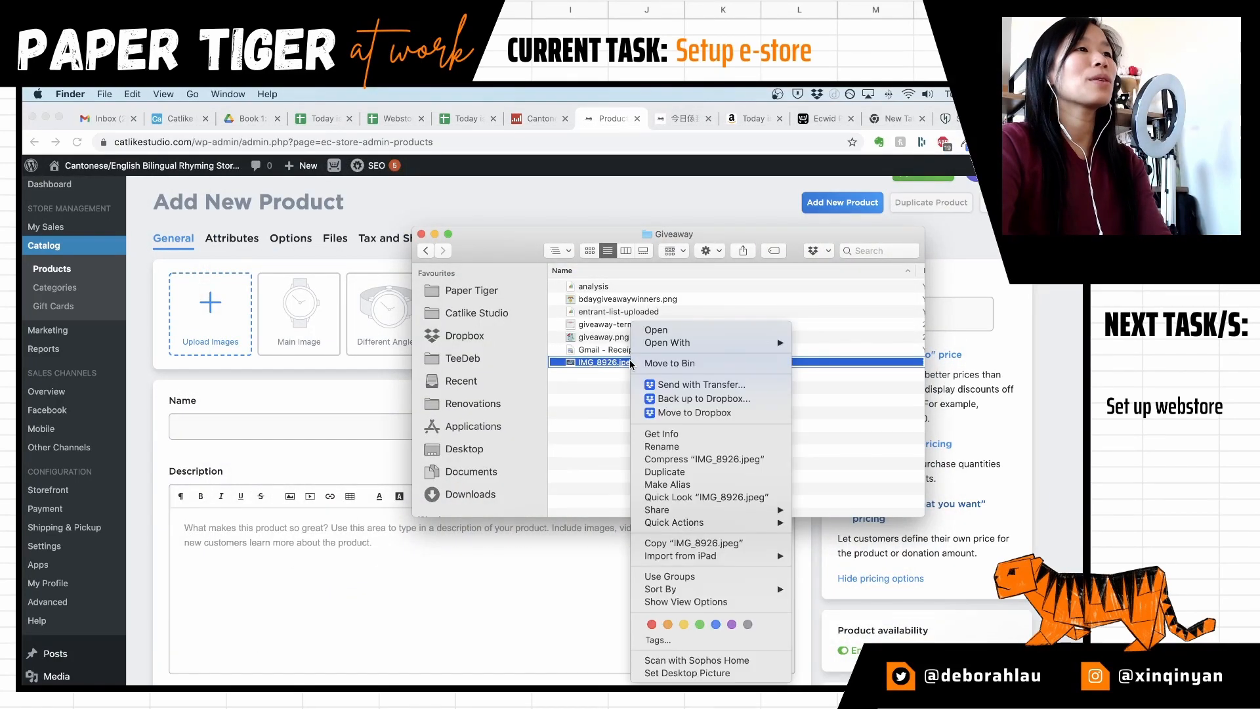
left_click(608, 368)
left_click(612, 120)
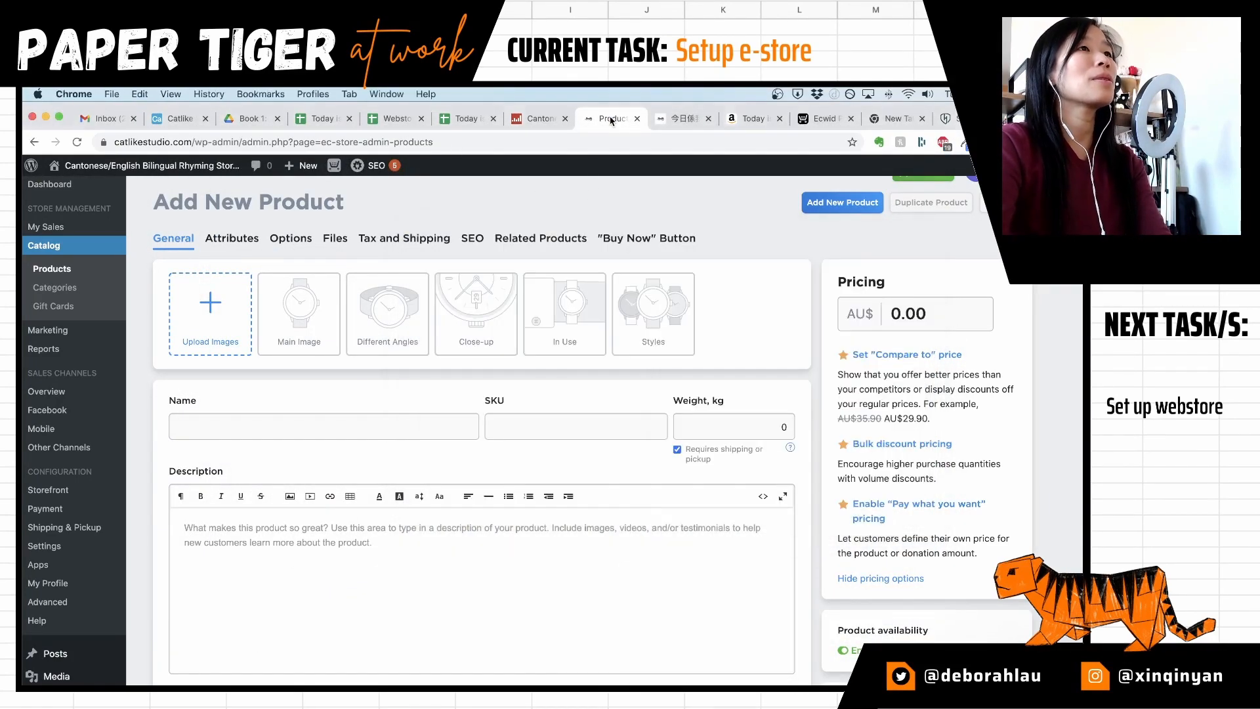
Open canva.com in a new tab beside the store and create a blank Instagram Post design.
key("ctrl+t")
type("canva")
key("Return")
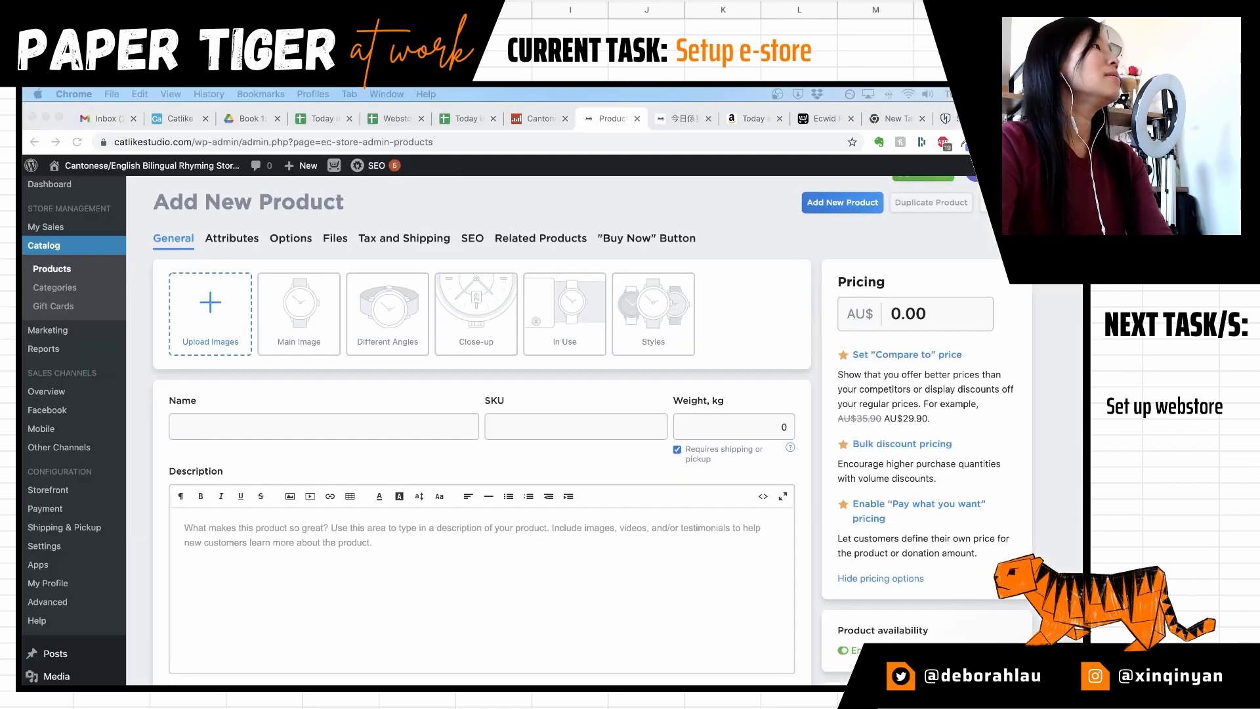
mouse_move(334, 165)
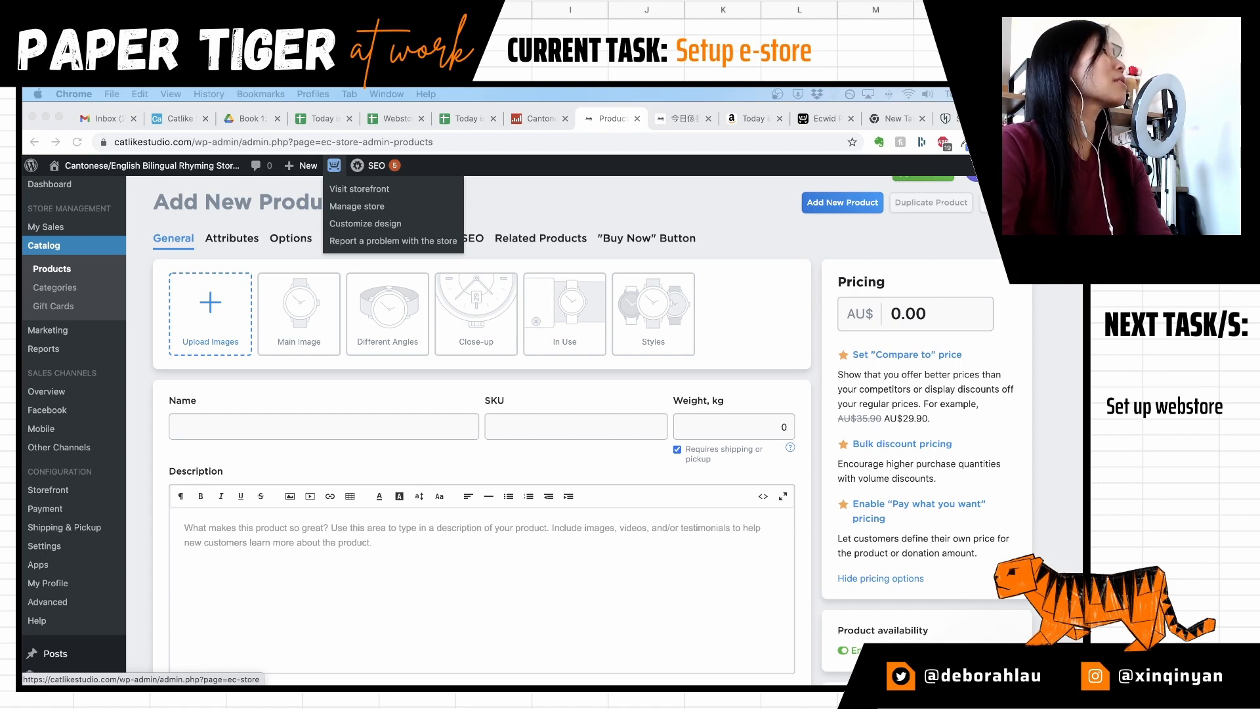
left_click_drag(670, 244, 686, 125)
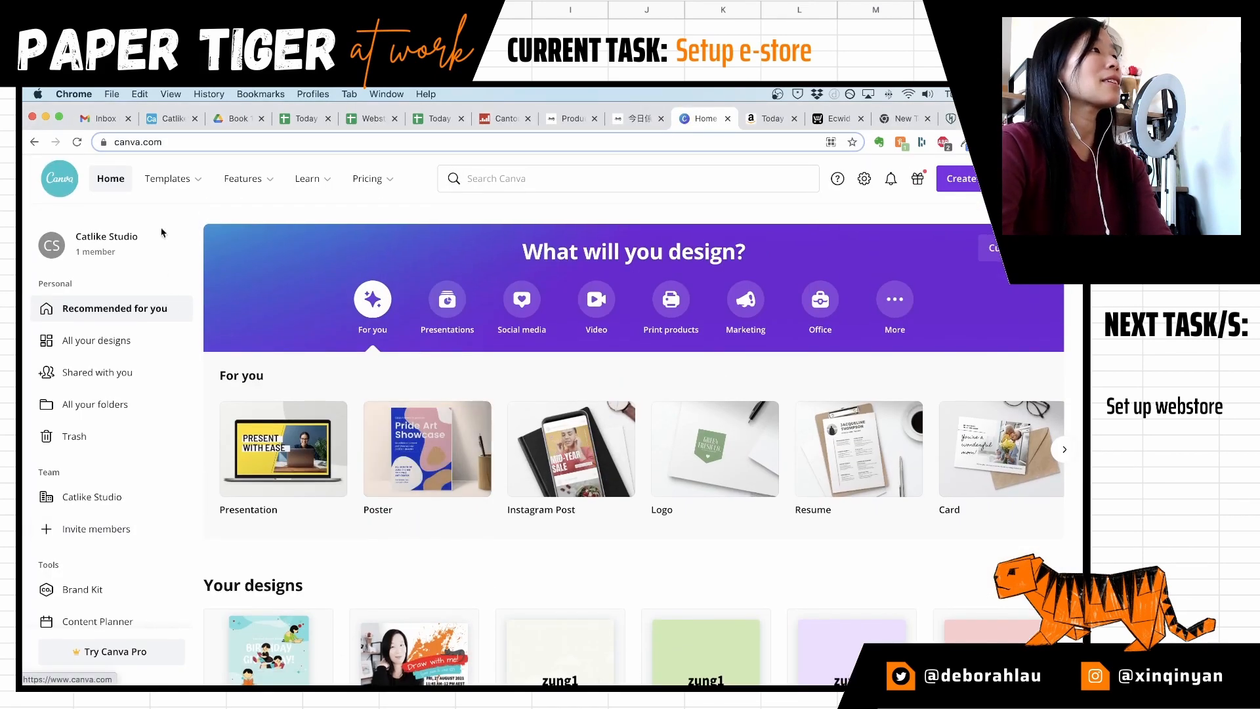
left_click(960, 179)
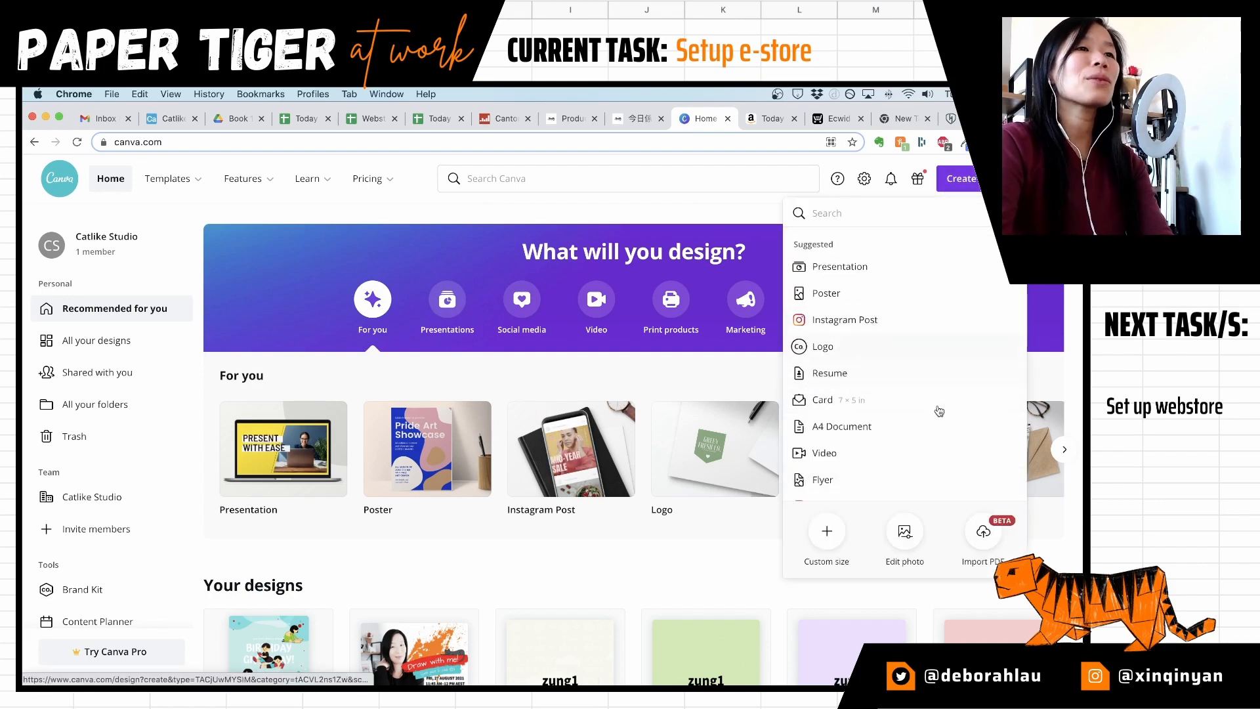
left_click(888, 313)
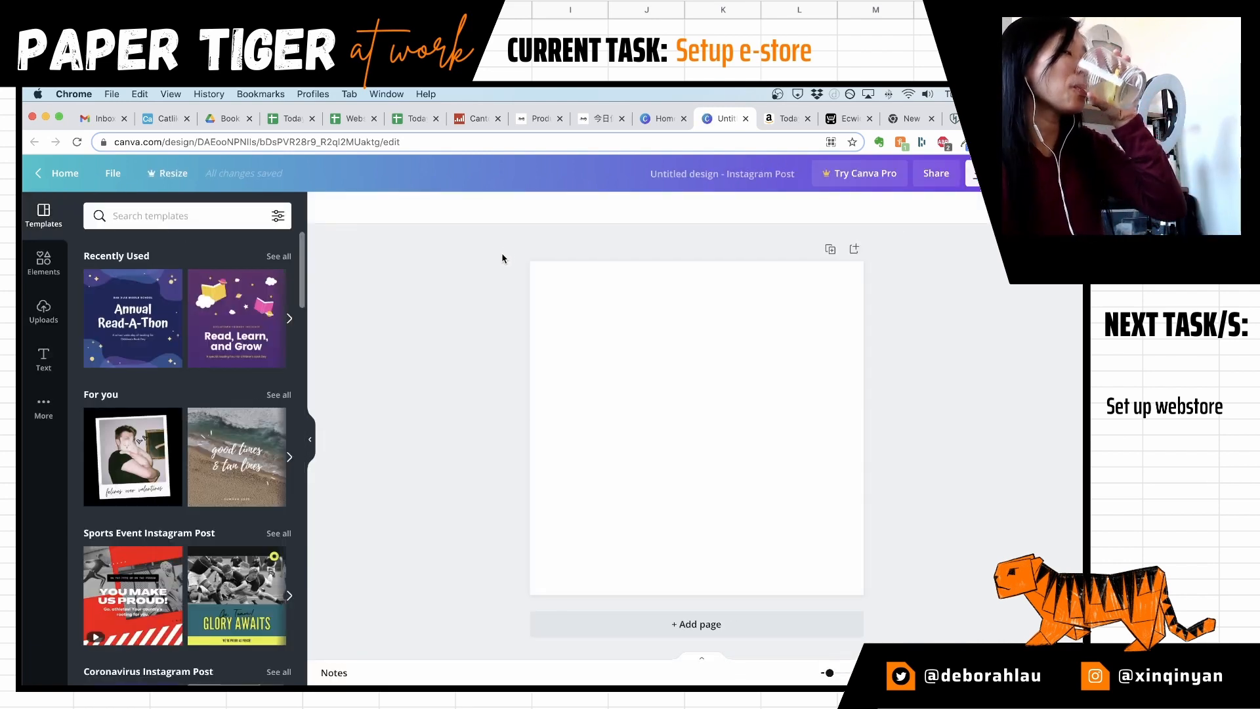
Add the uploaded book photo to the post, crop its sides, and enlarge it to fill the square.
left_click(60, 308)
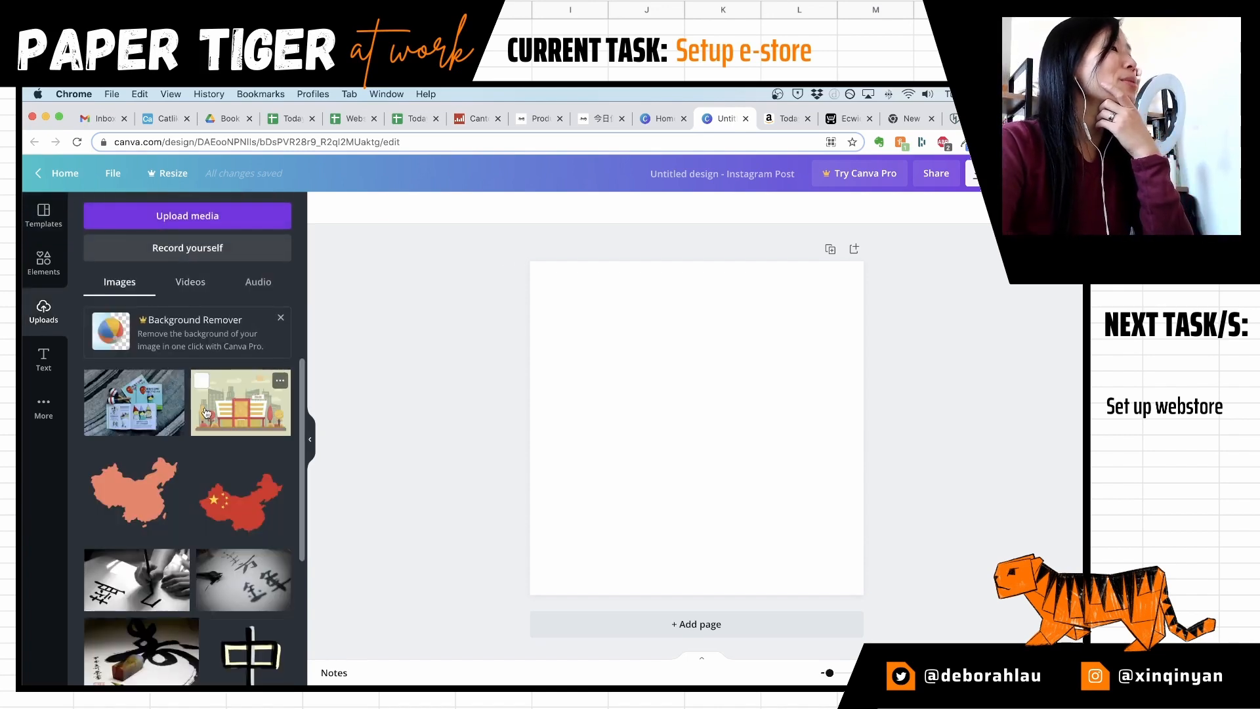
left_click(206, 412)
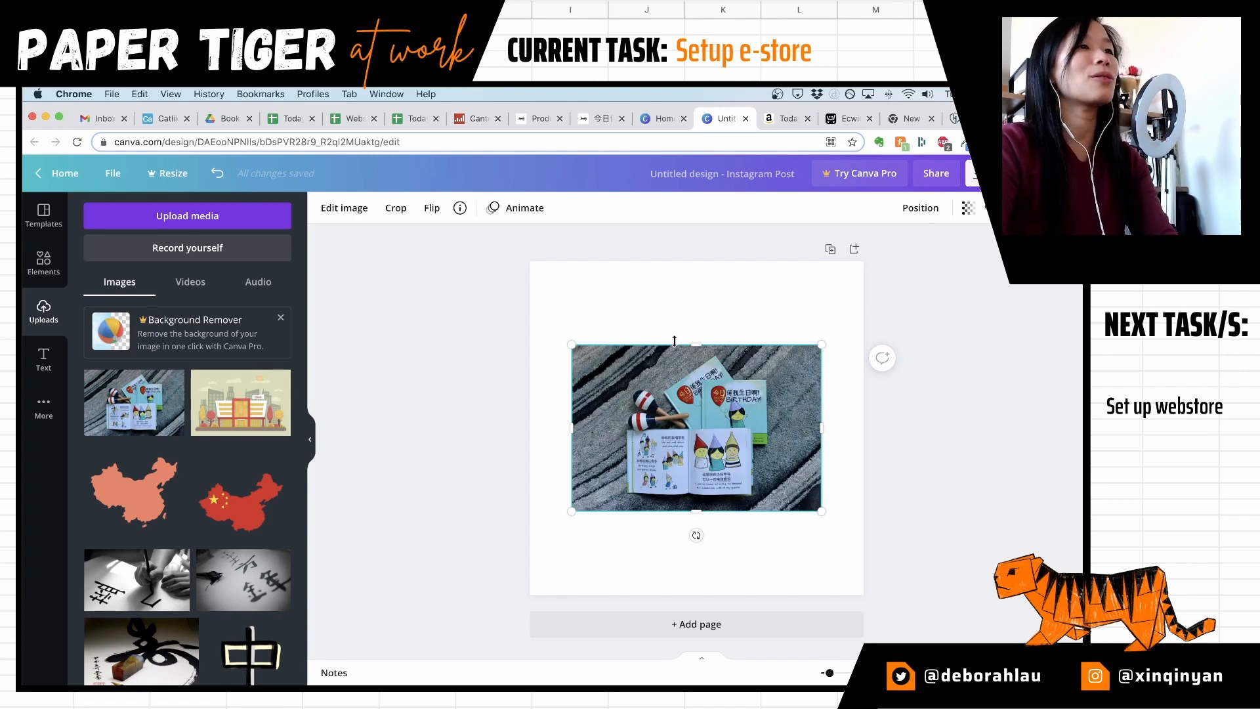
left_click_drag(574, 429, 620, 429)
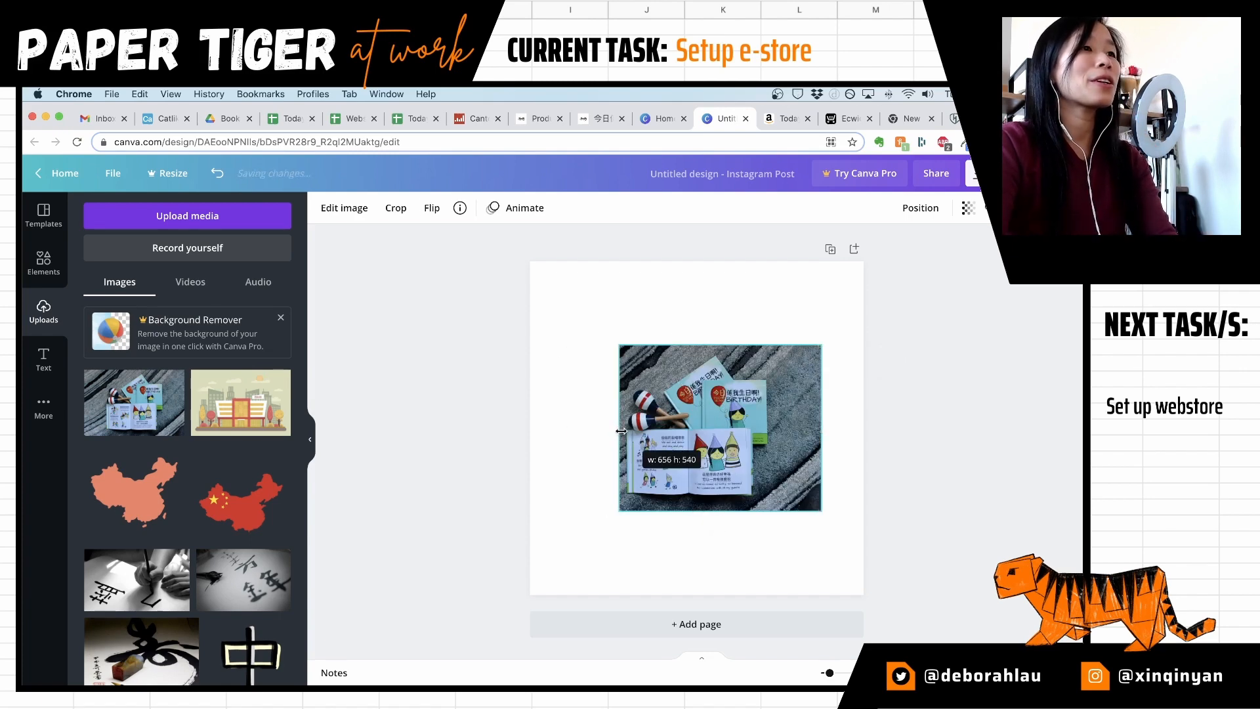
left_click_drag(821, 431, 780, 433)
left_click_drag(619, 427, 614, 427)
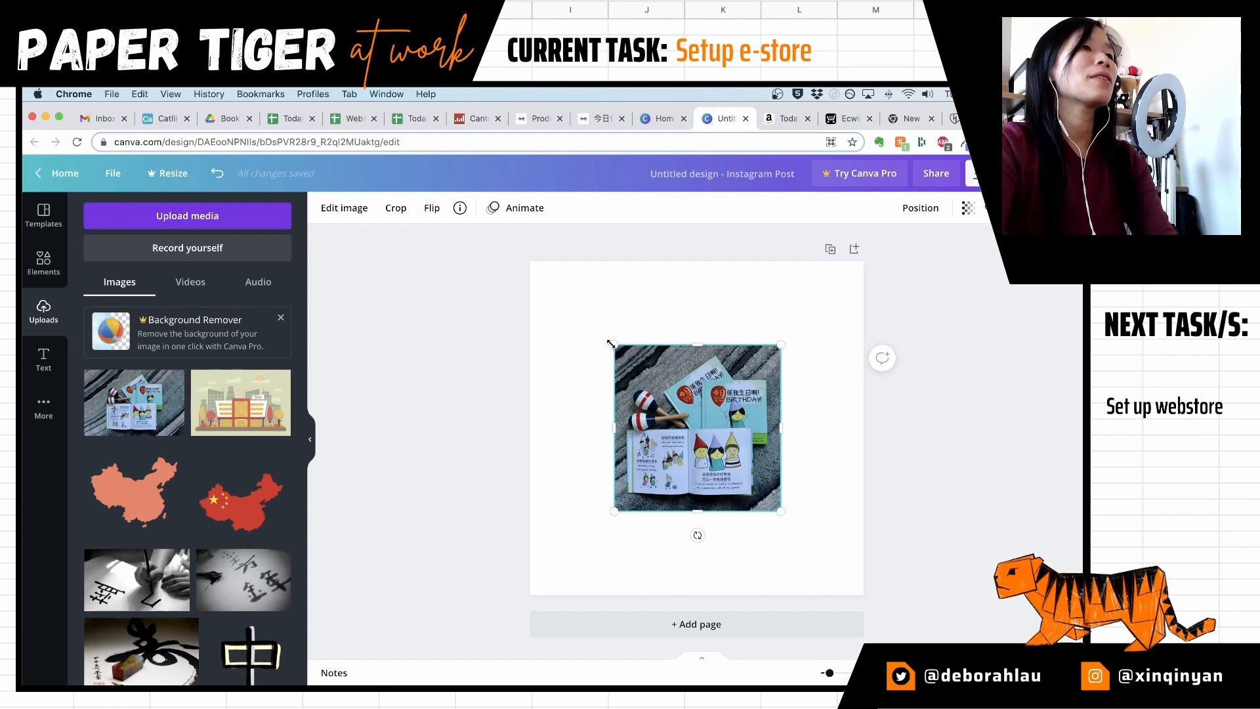
left_click_drag(610, 344, 547, 282)
left_click_drag(783, 513, 854, 584)
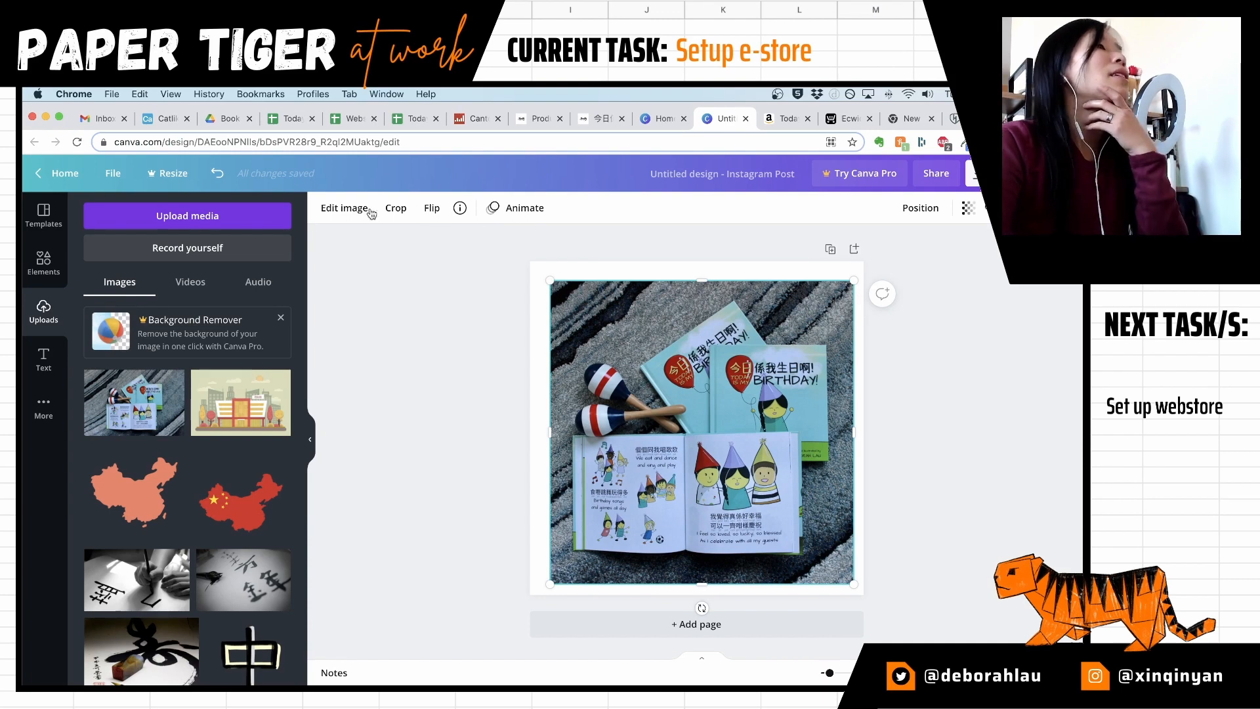
Open the photo's Adjust settings and raise its brightness and contrast to 15.
left_click(448, 312)
left_click(704, 354)
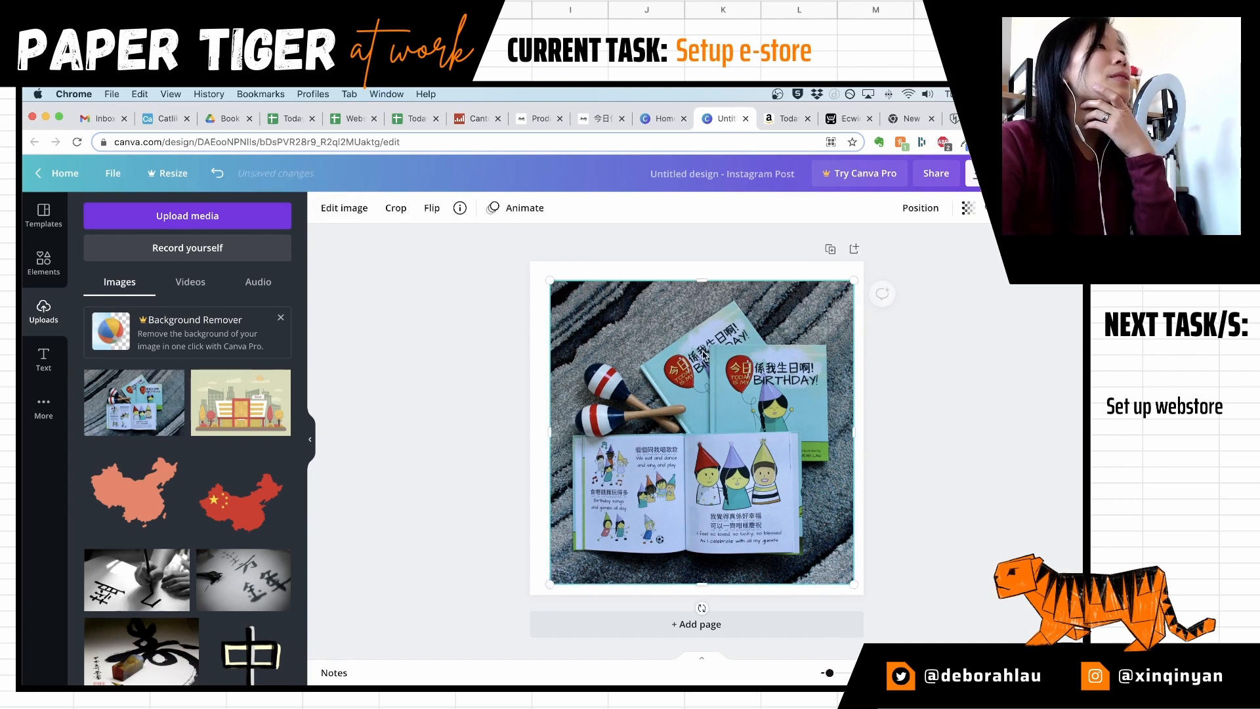
left_click(332, 213)
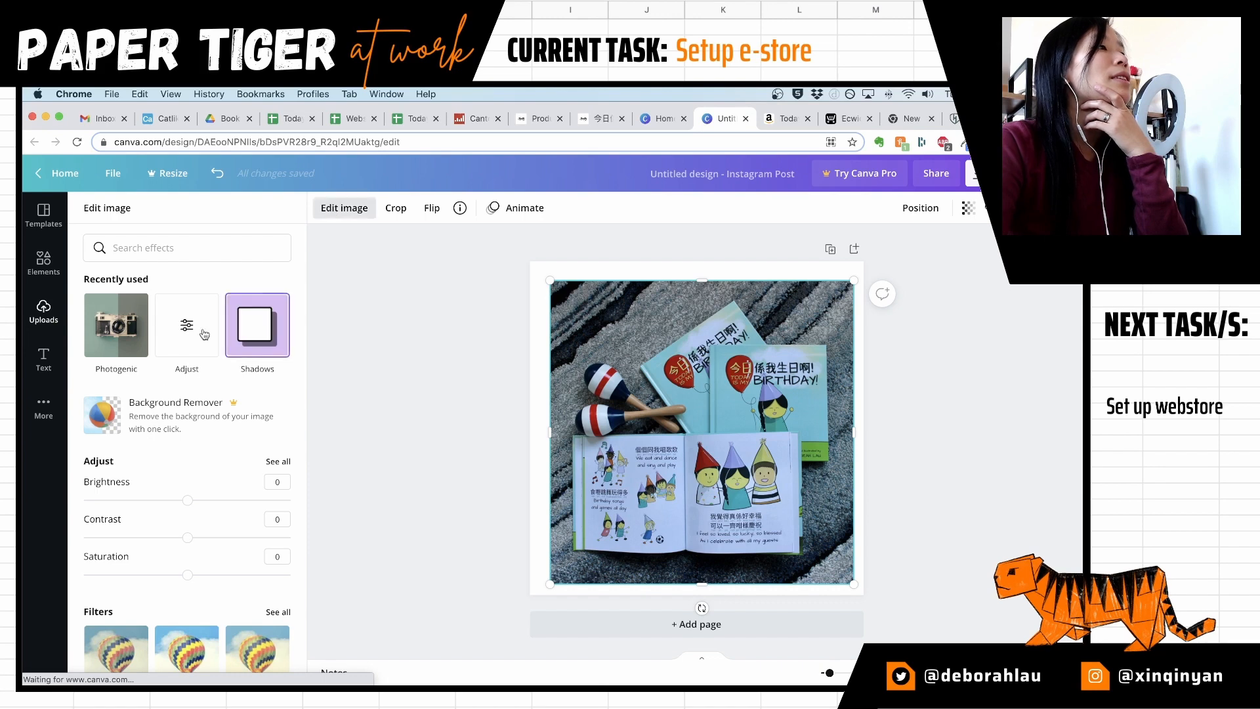
left_click_drag(188, 501, 220, 500)
left_click_drag(187, 541, 211, 541)
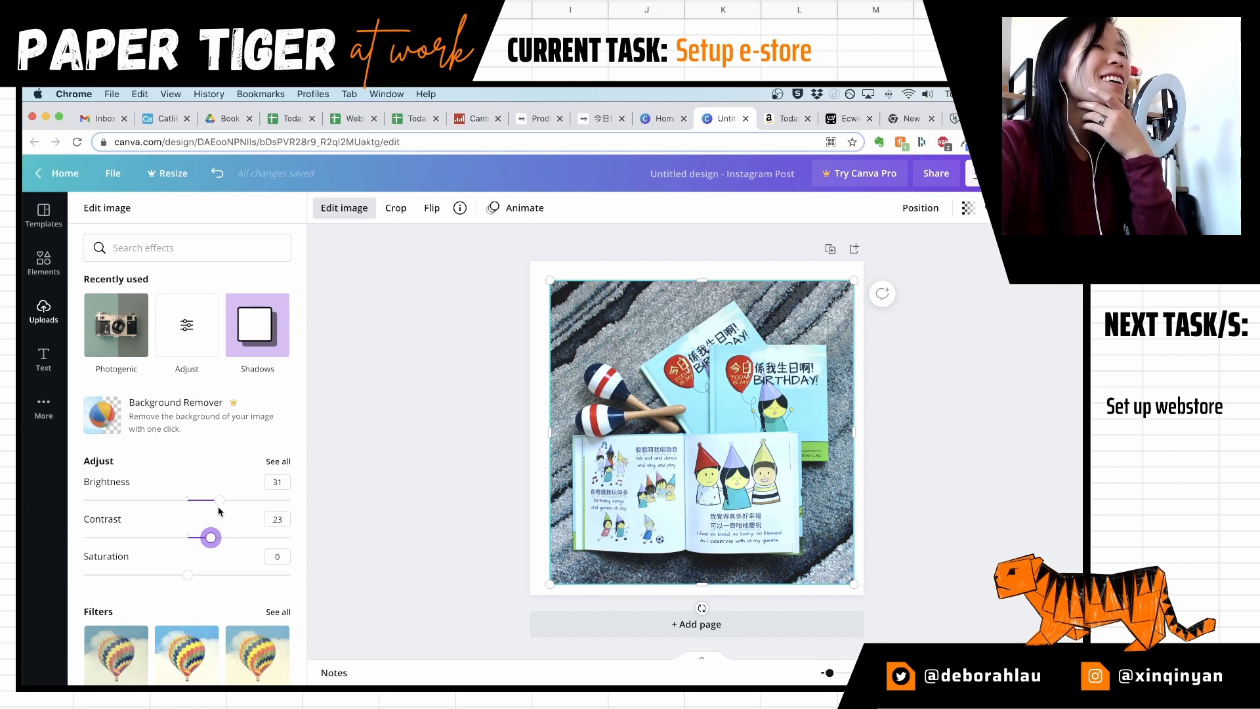
left_click_drag(220, 505, 212, 540)
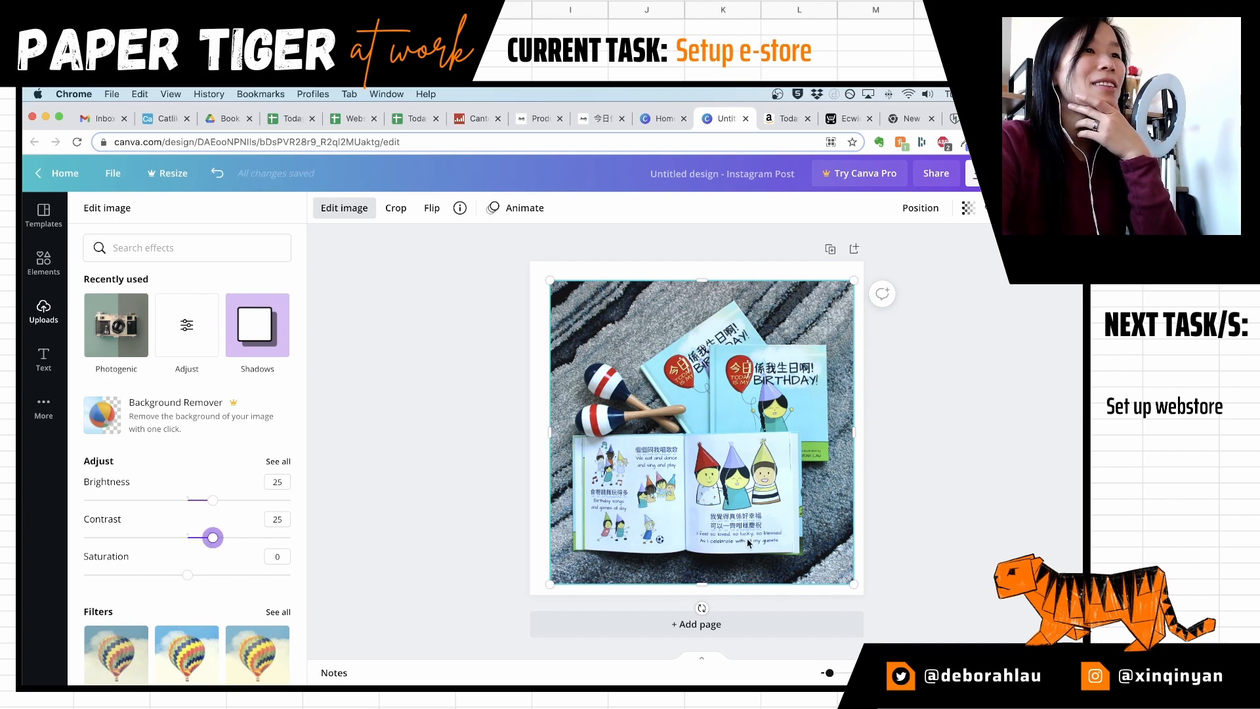
Lower the photo's brightness to 13 and close the Edit image panel.
left_click(650, 121)
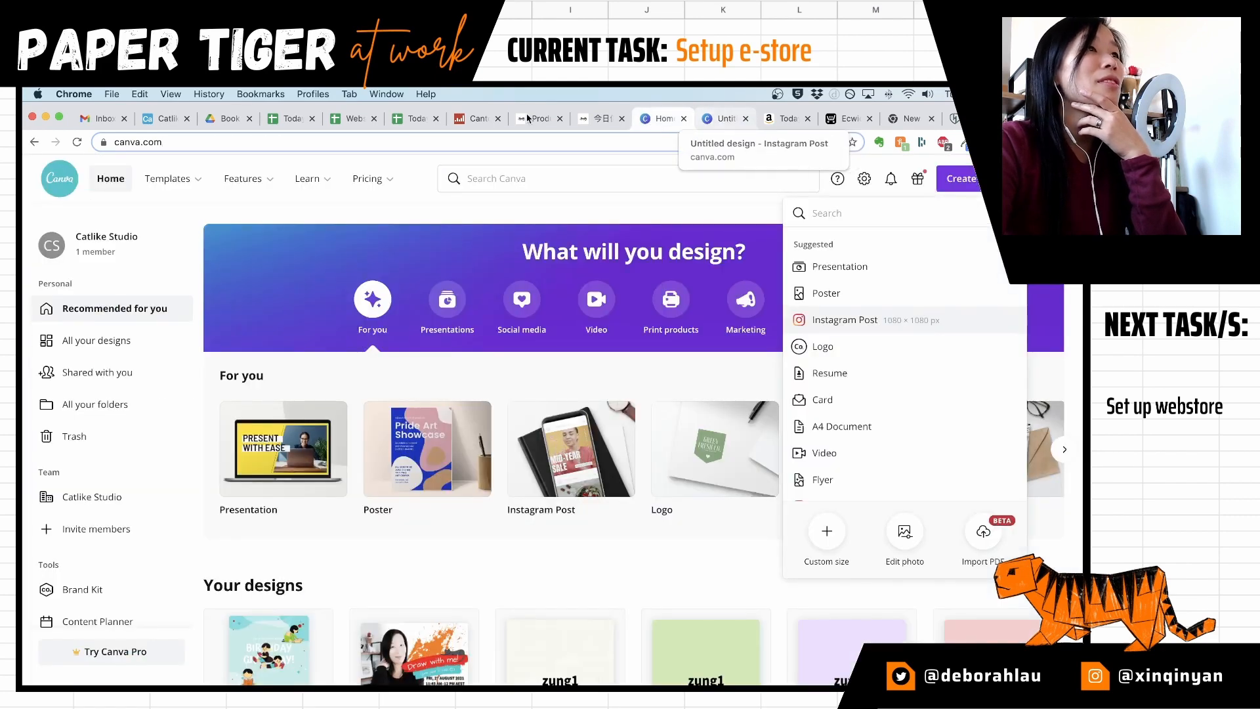
left_click(597, 119)
left_click(542, 121)
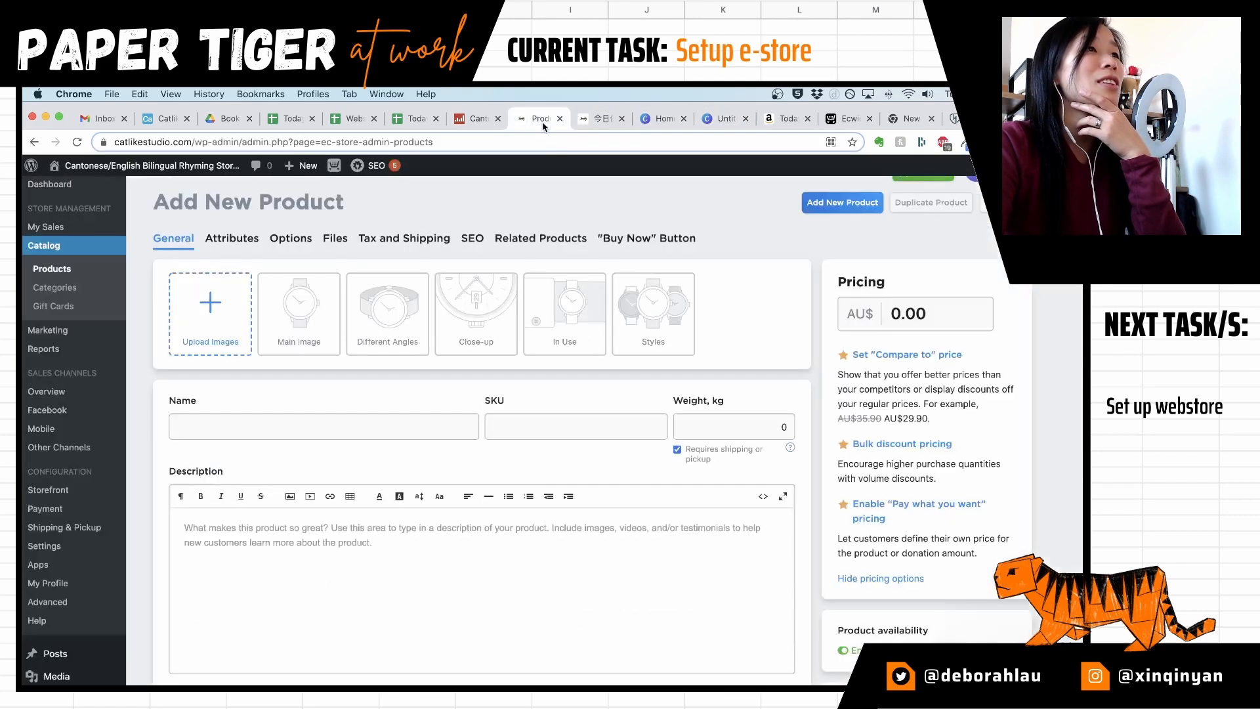
left_click(722, 119)
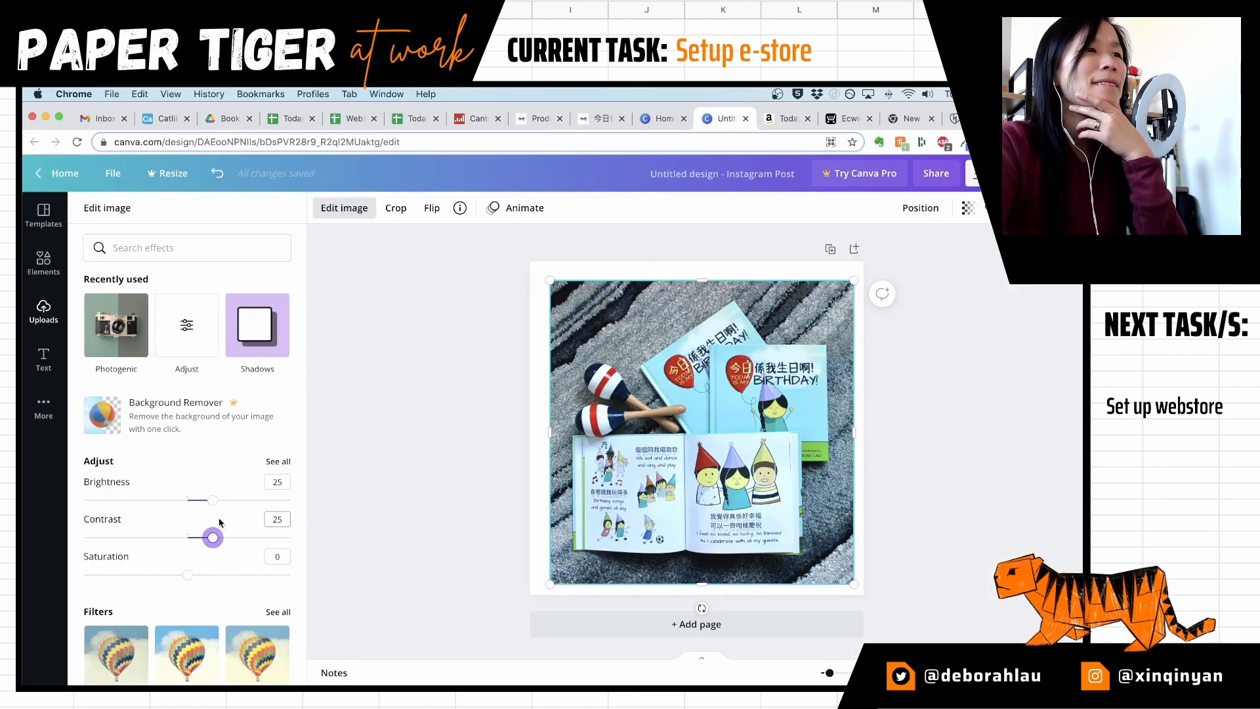
left_click(209, 501)
left_click_drag(209, 502, 203, 505)
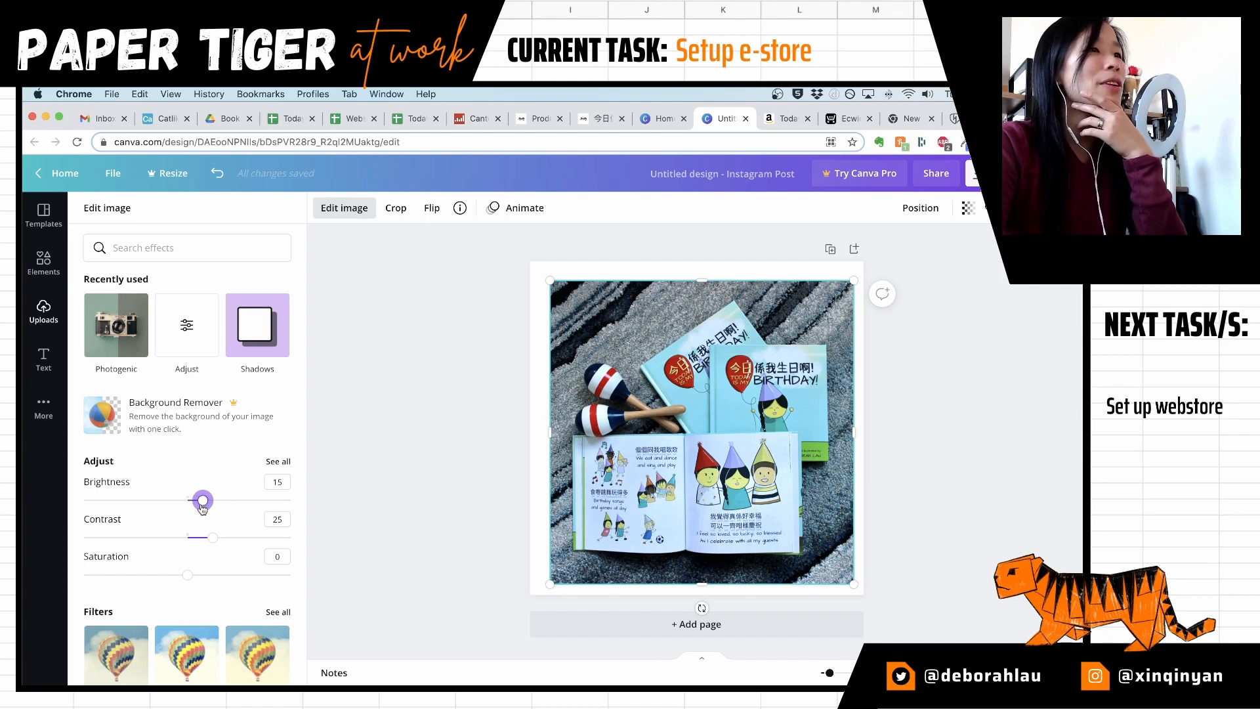
left_click_drag(204, 506, 204, 545)
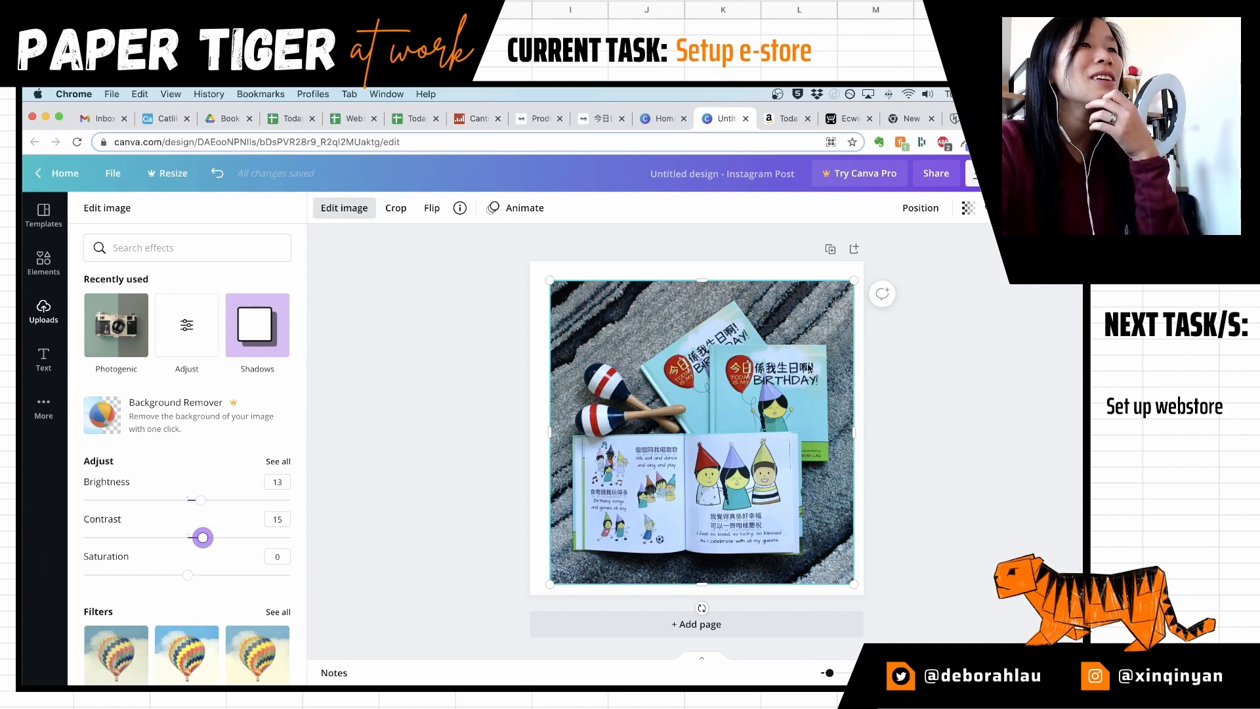
left_click(970, 388)
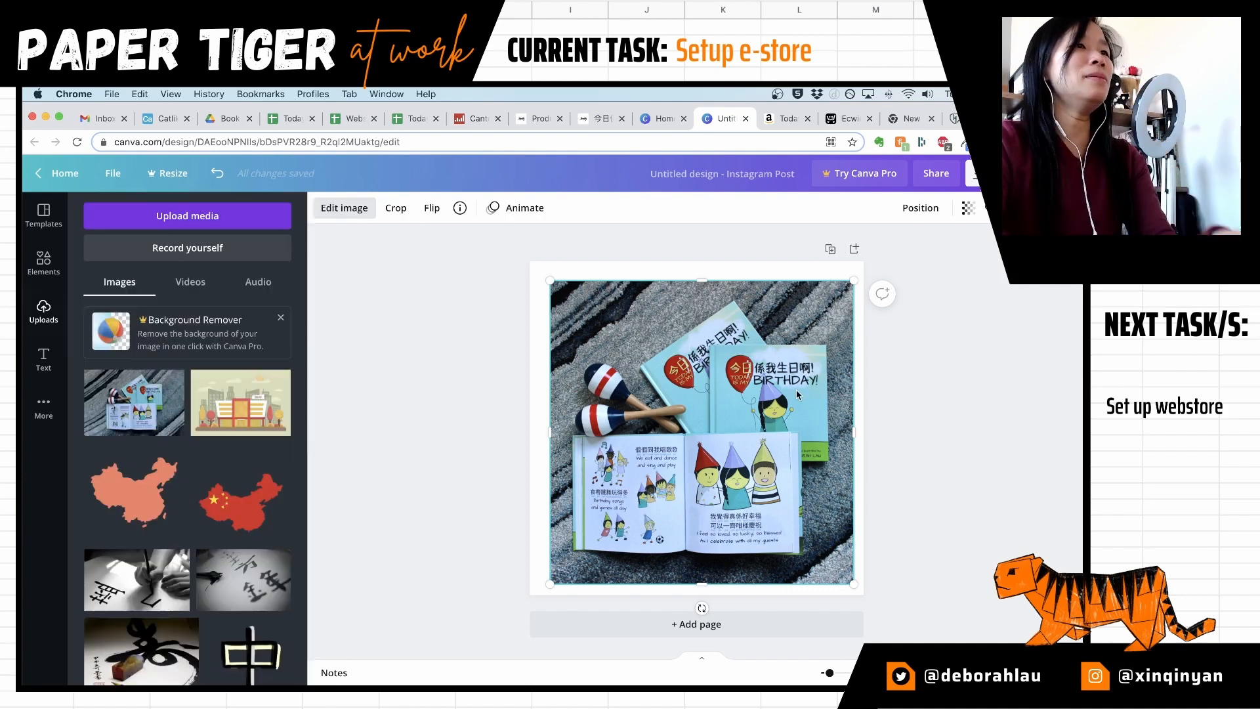
Set the book photo as the page background and download the design as a PNG.
right_click(680, 391)
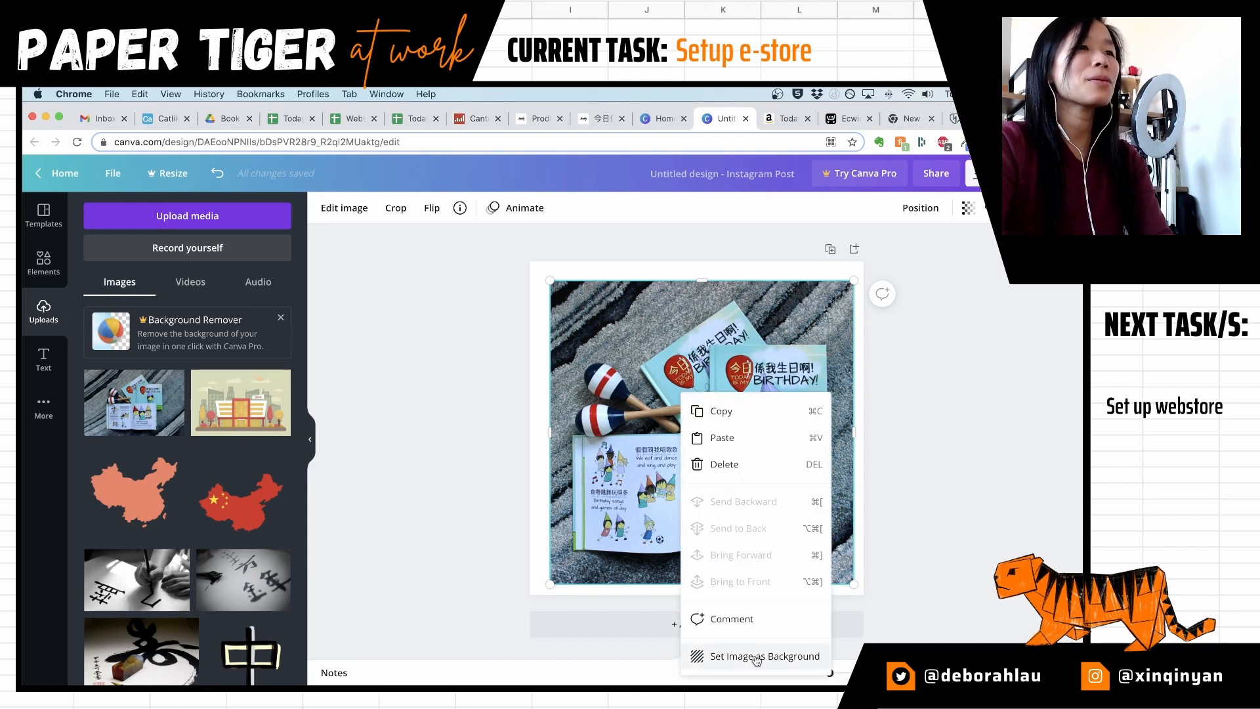
left_click(729, 654)
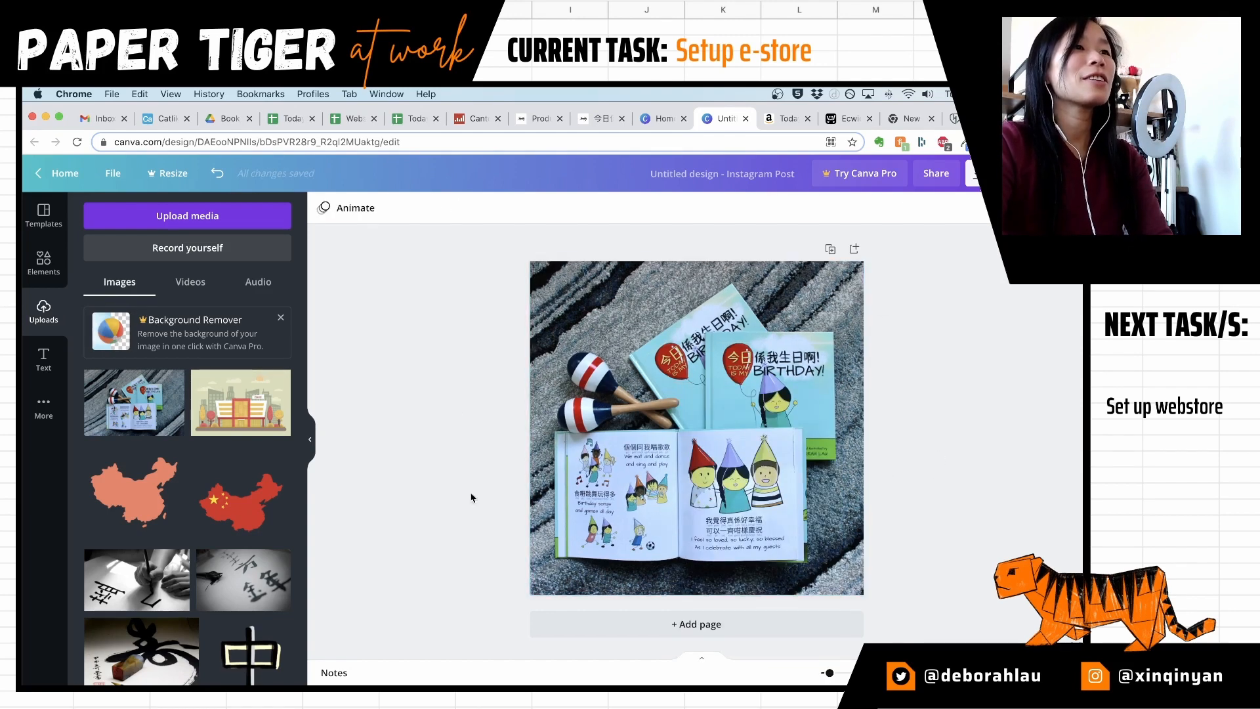
left_click(974, 173)
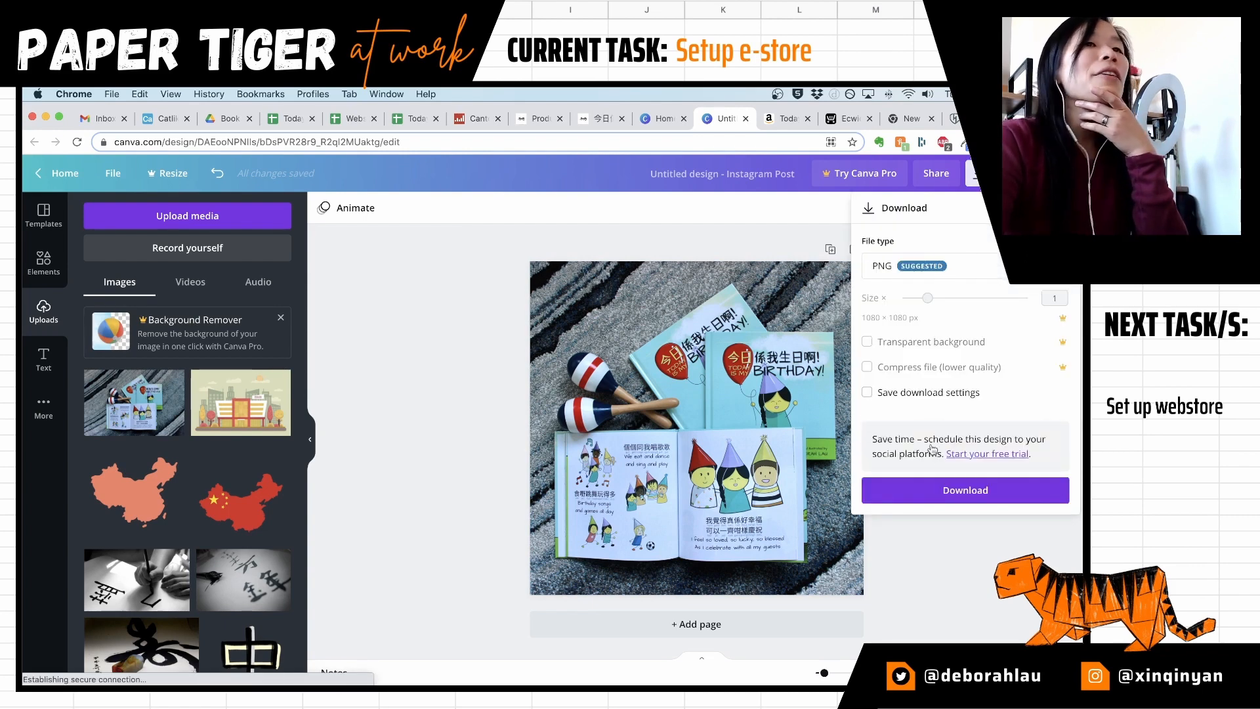
left_click(963, 490)
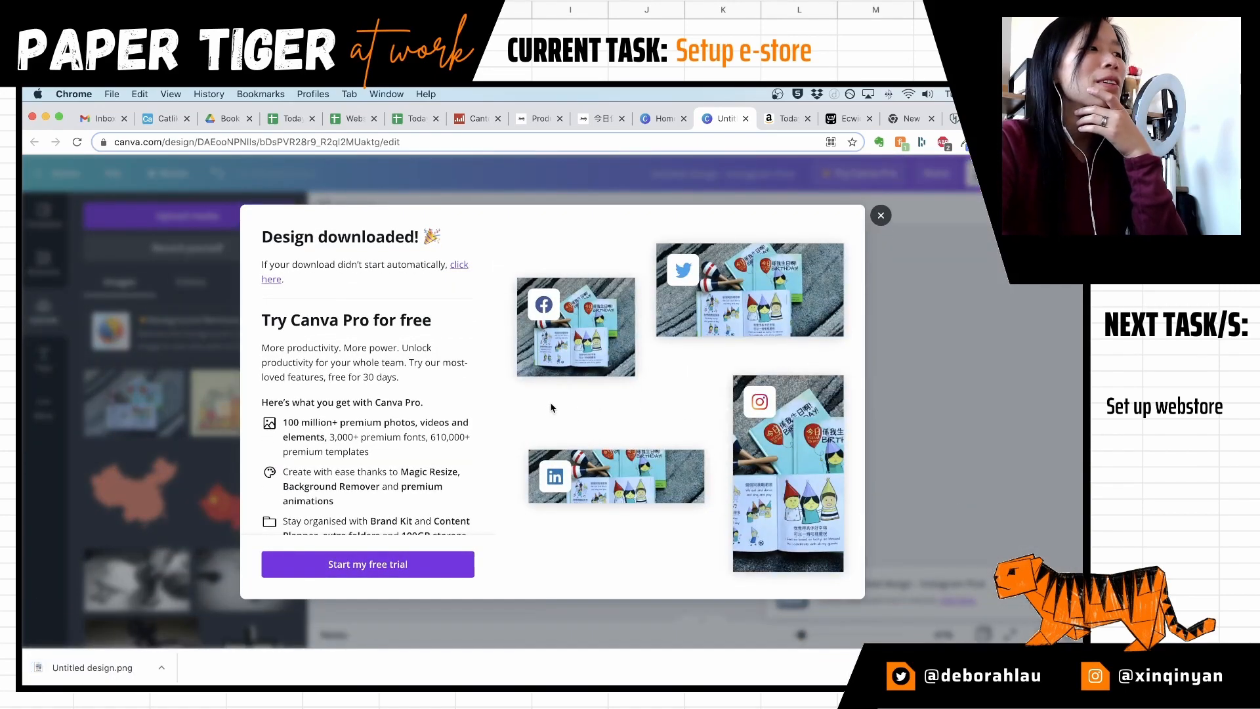
left_click(882, 215)
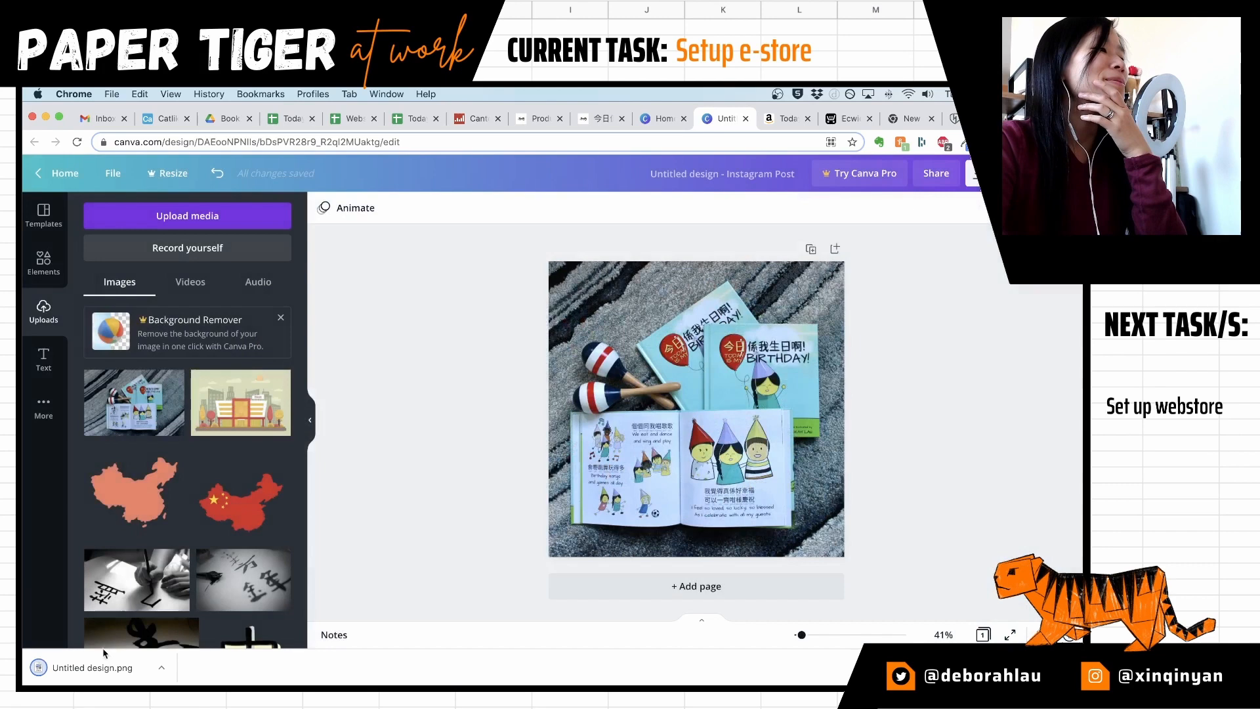
Reveal the downloaded PNG in Finder and rename it hardcover.png.
left_click(161, 667)
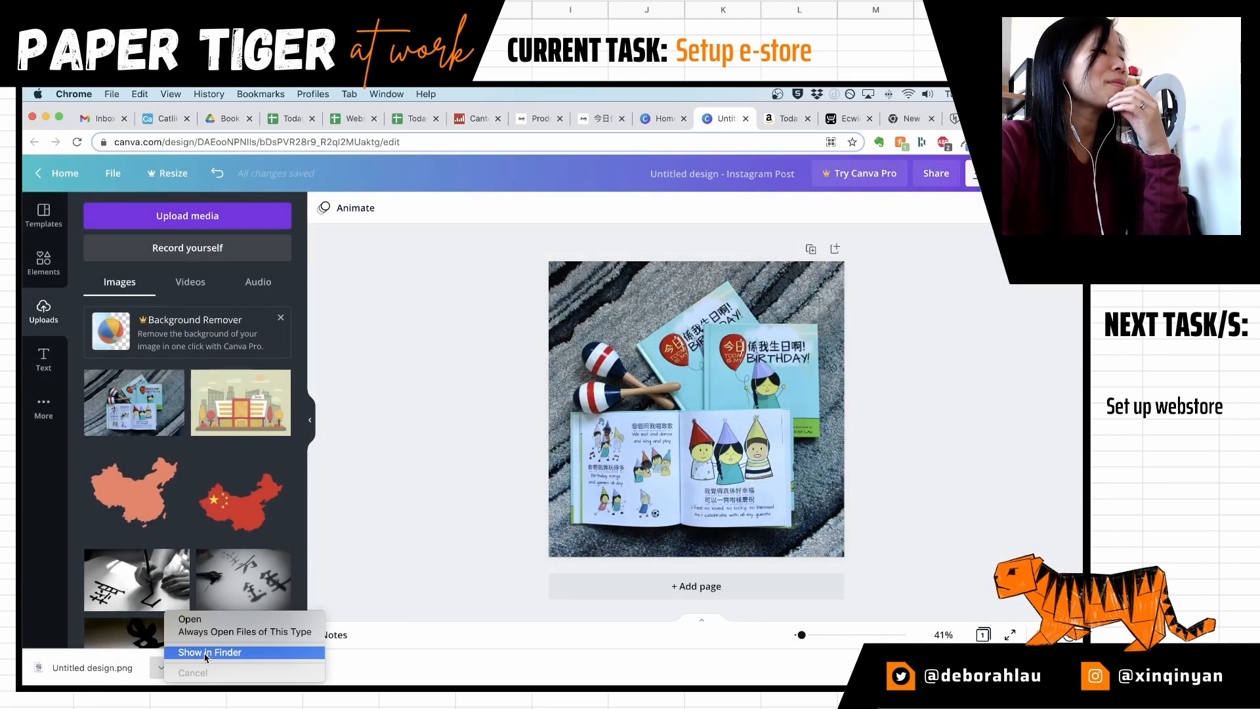
left_click(228, 656)
key("Return")
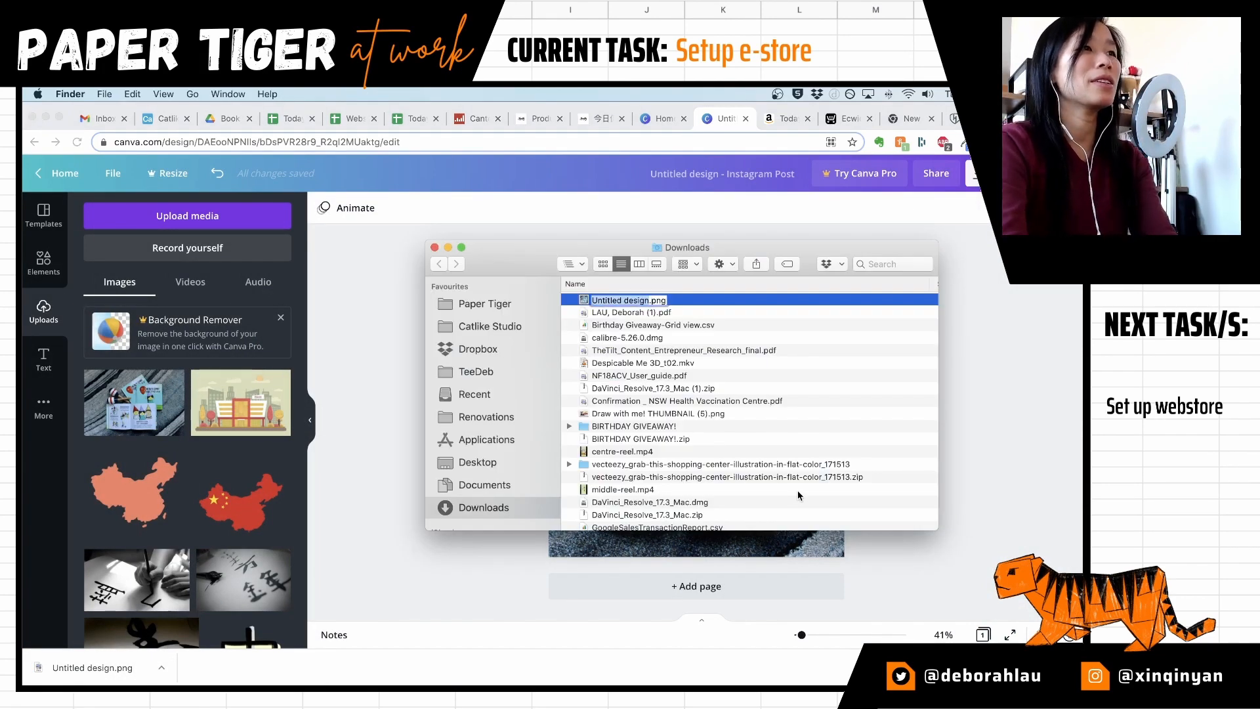
type("hardcover")
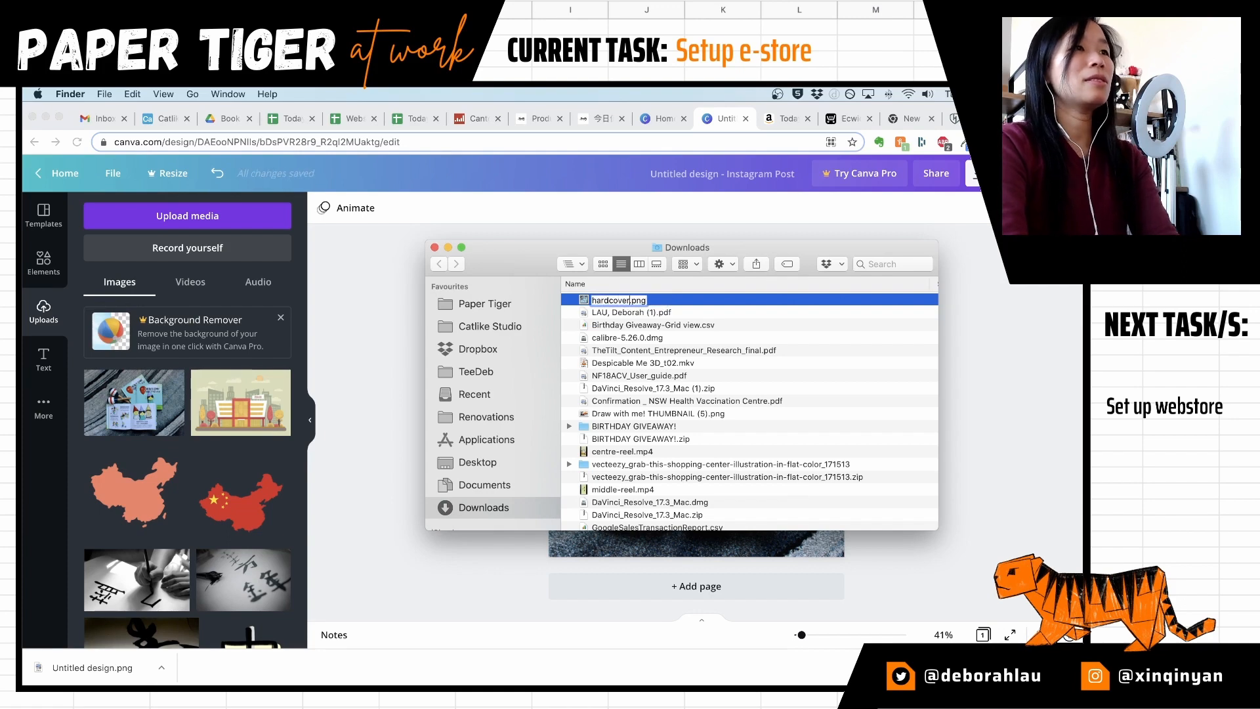
key("Return")
scroll(659, 332, "down", 2)
Create a new folder named Store inside Catlike Studio > Website and open it.
scroll(631, 344, "up", 2)
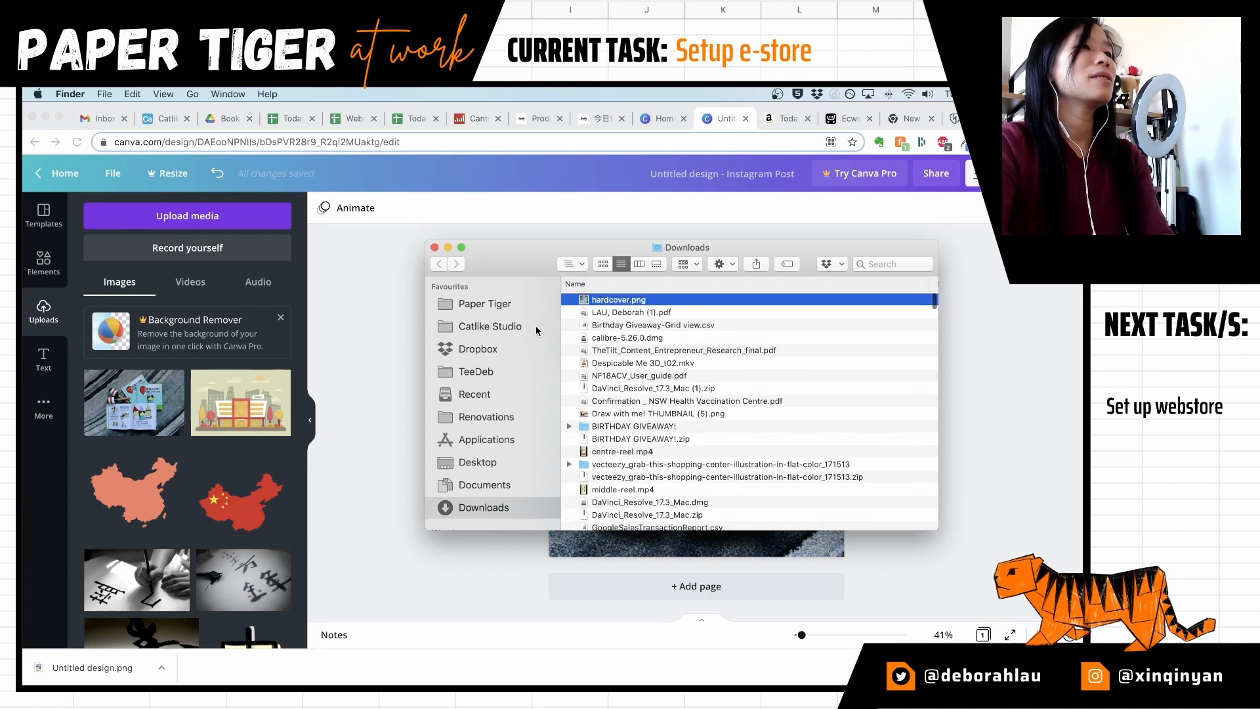
key("super+grave")
left_click(631, 434)
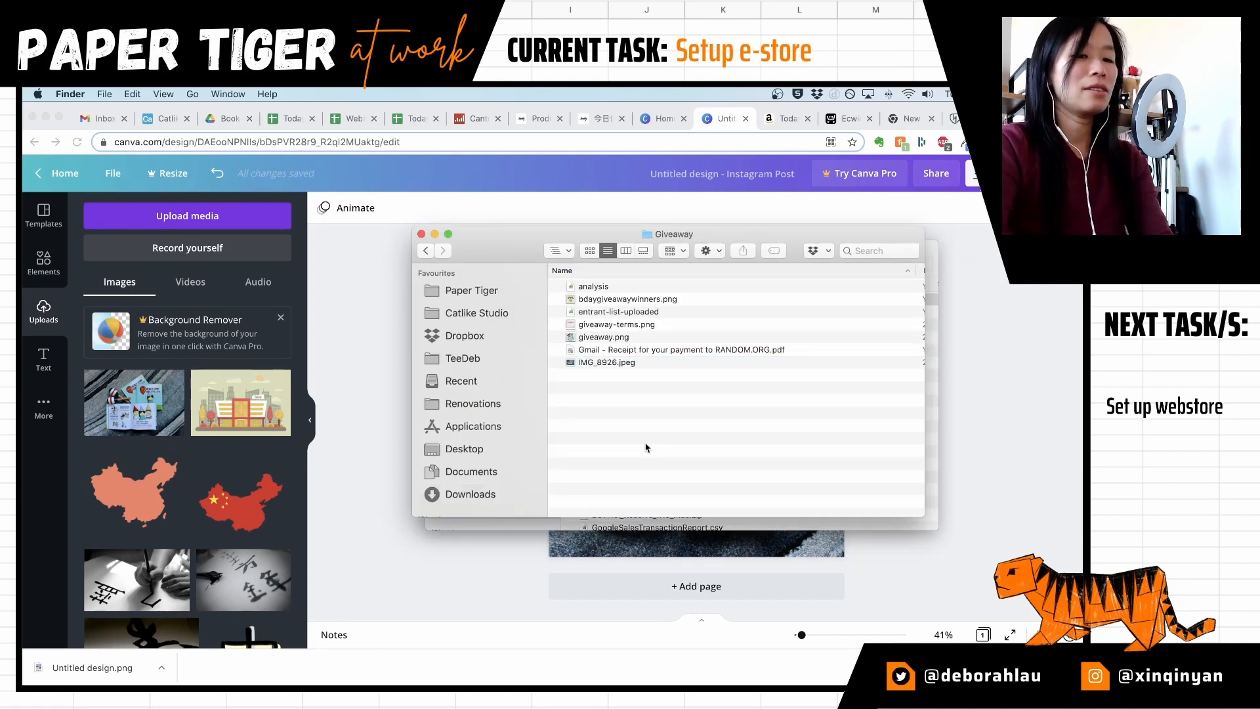
key("super+Up")
key("Down")
key("Down")
key("Down")
key("Down")
key("Down")
key("super+Down")
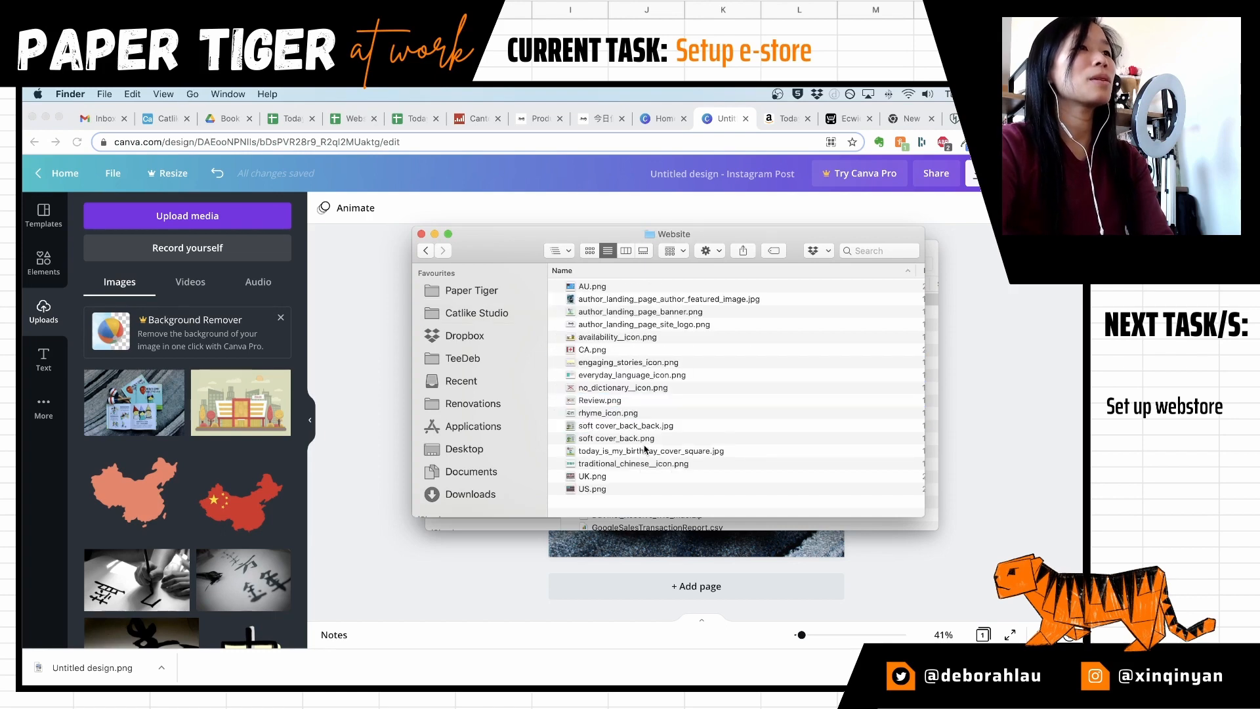
key("shift+super+n")
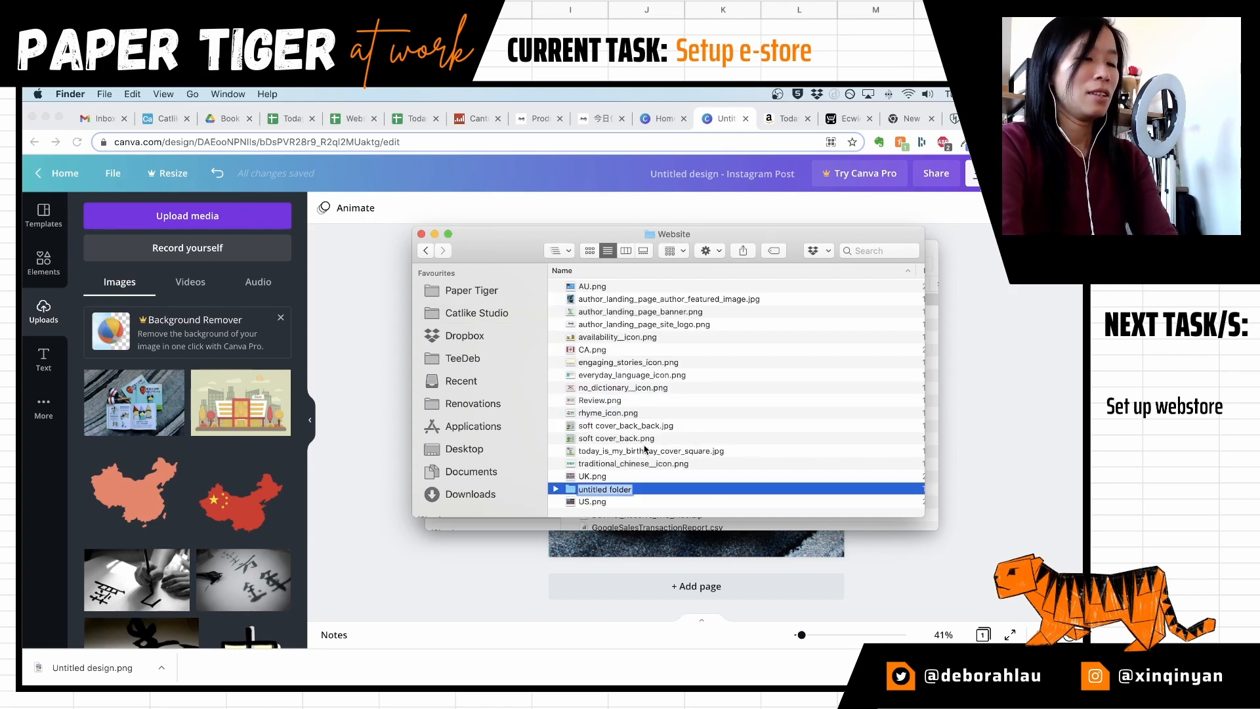
type("s")
key("BackSpace")
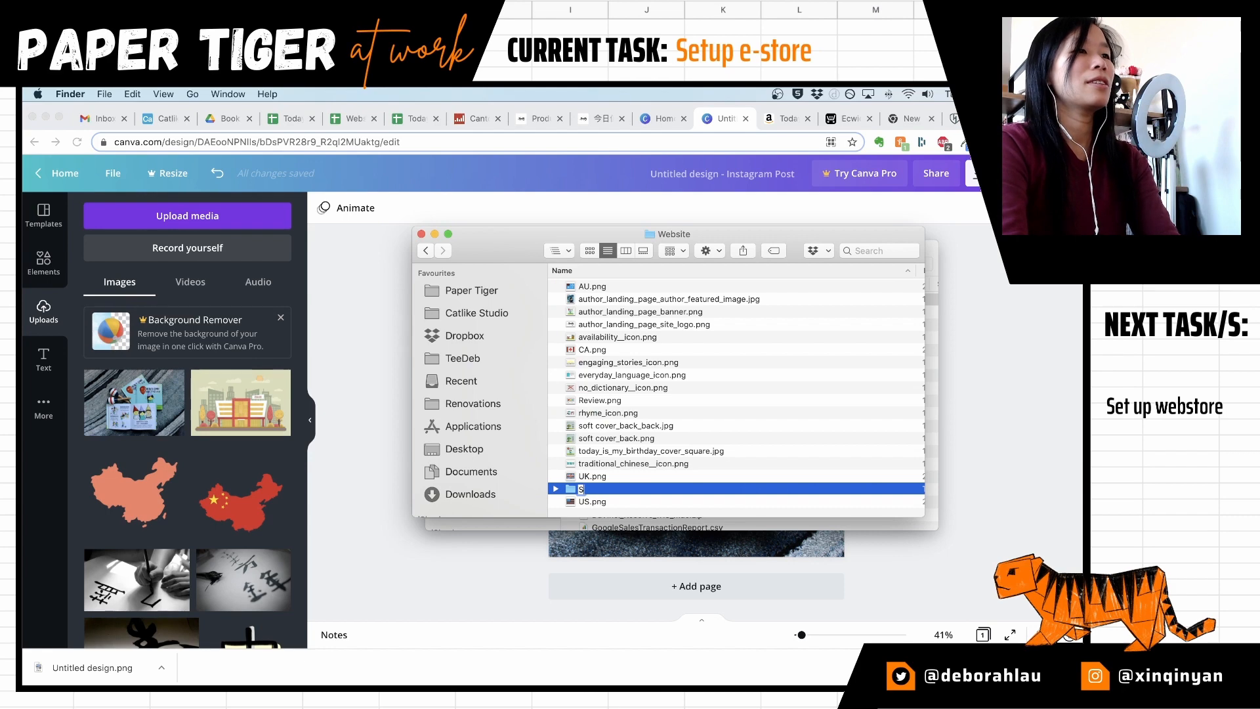
key("Return")
key("super+Down")
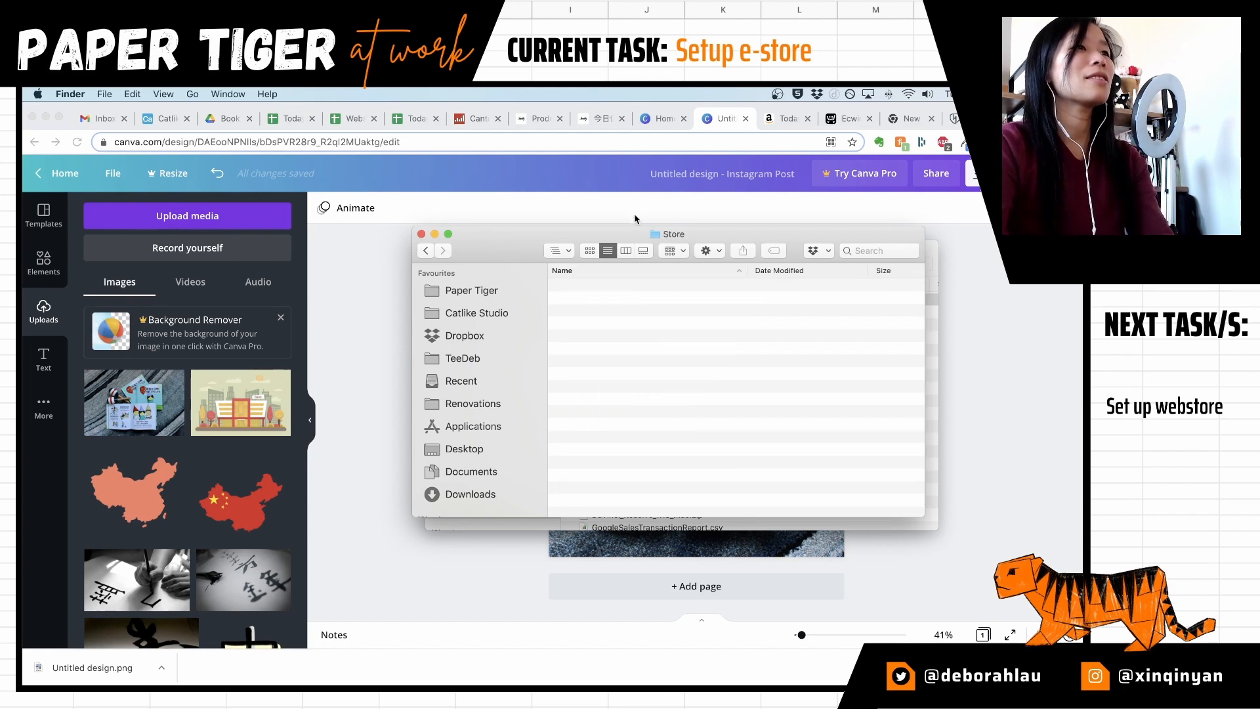
Move hardcover.png from Downloads into the Store folder.
left_click_drag(628, 229, 363, 225)
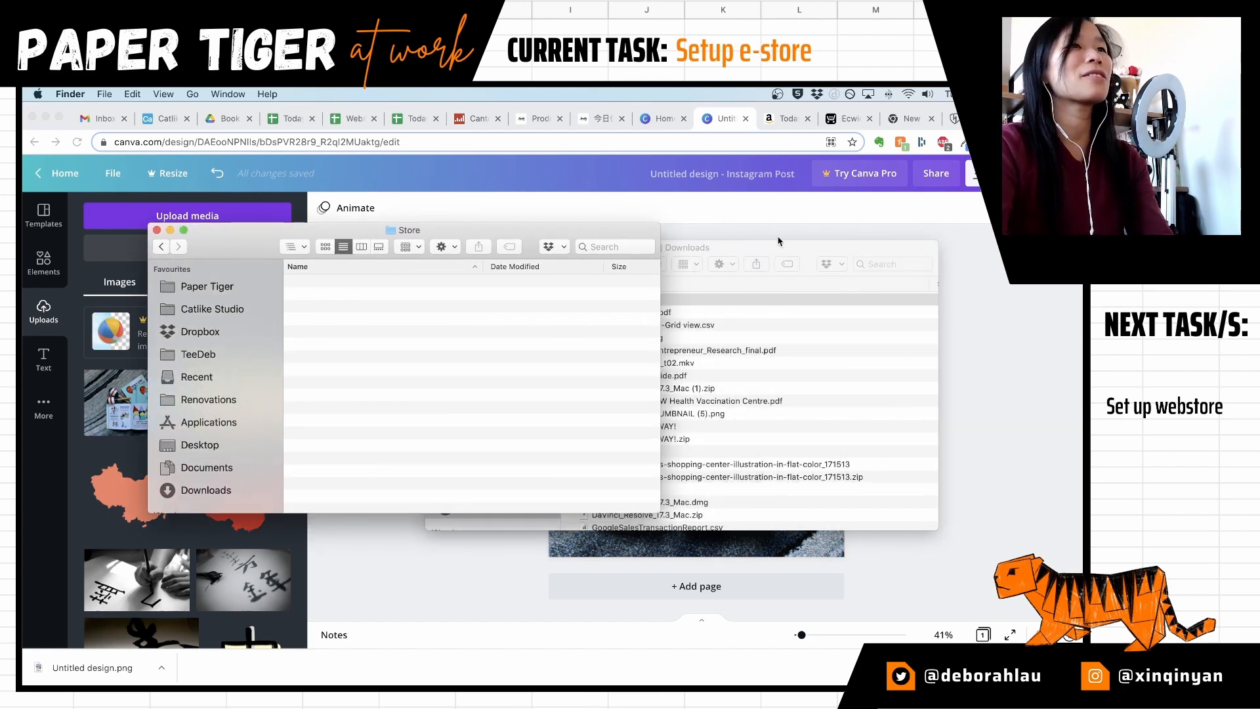
left_click(573, 302)
left_click_drag(625, 303, 364, 333)
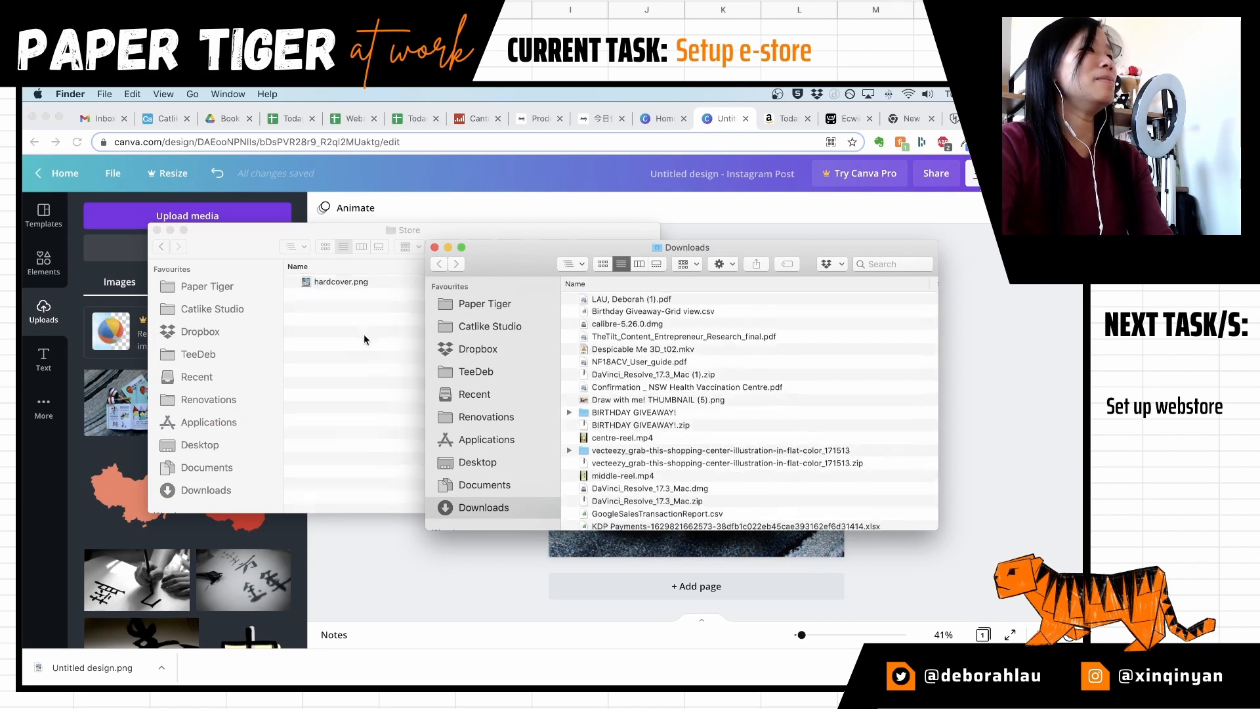
left_click(400, 258)
Upload hardcover.png from Catlike Studio > Website > Store as the product's first image.
left_click(533, 120)
left_click(536, 121)
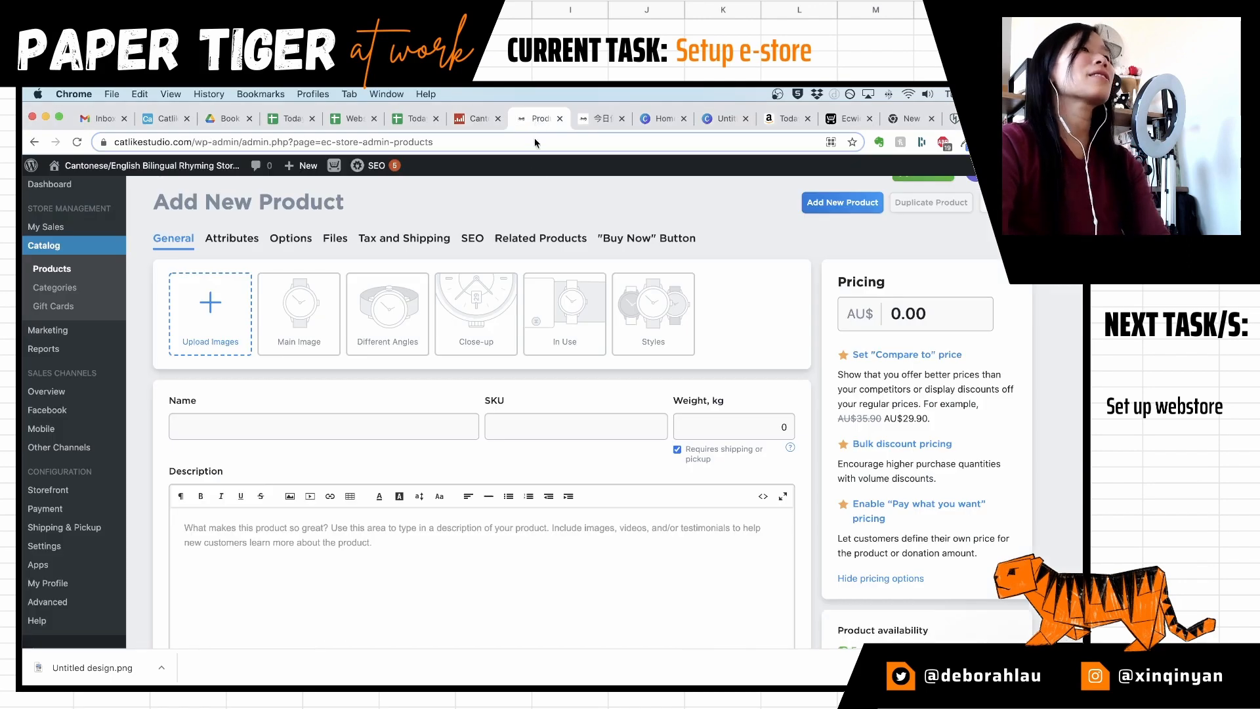
left_click(242, 321)
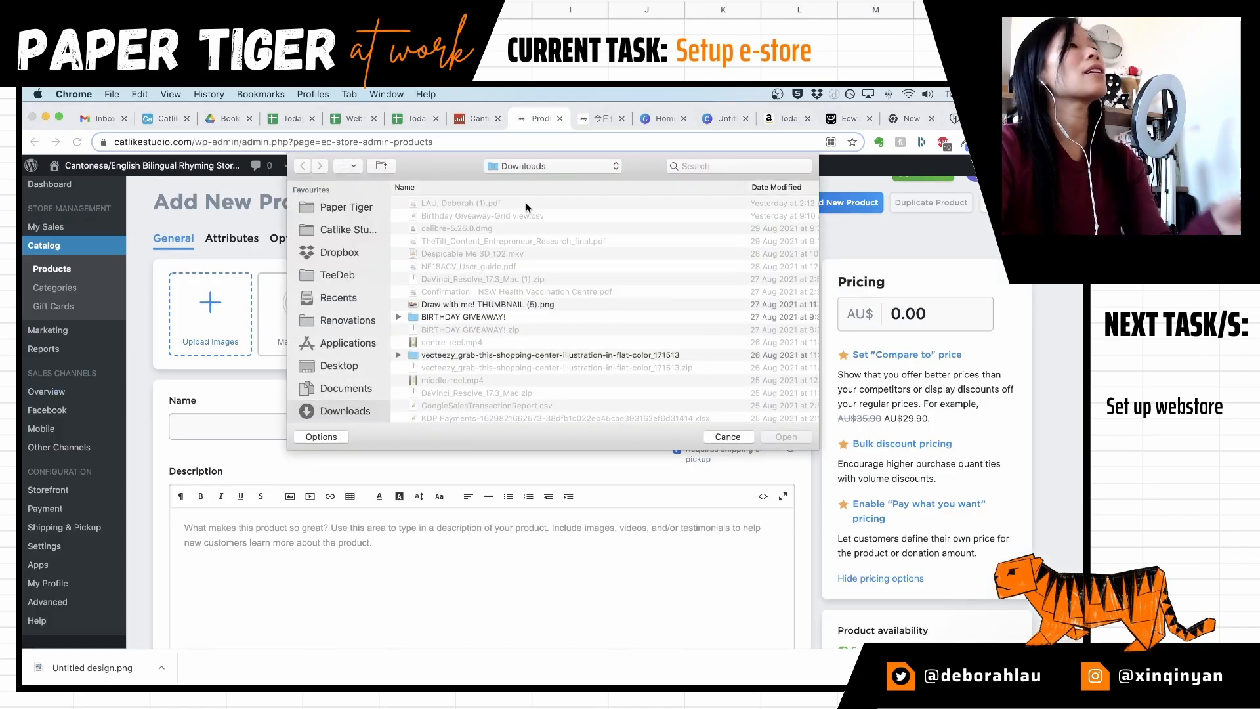
left_click(356, 231)
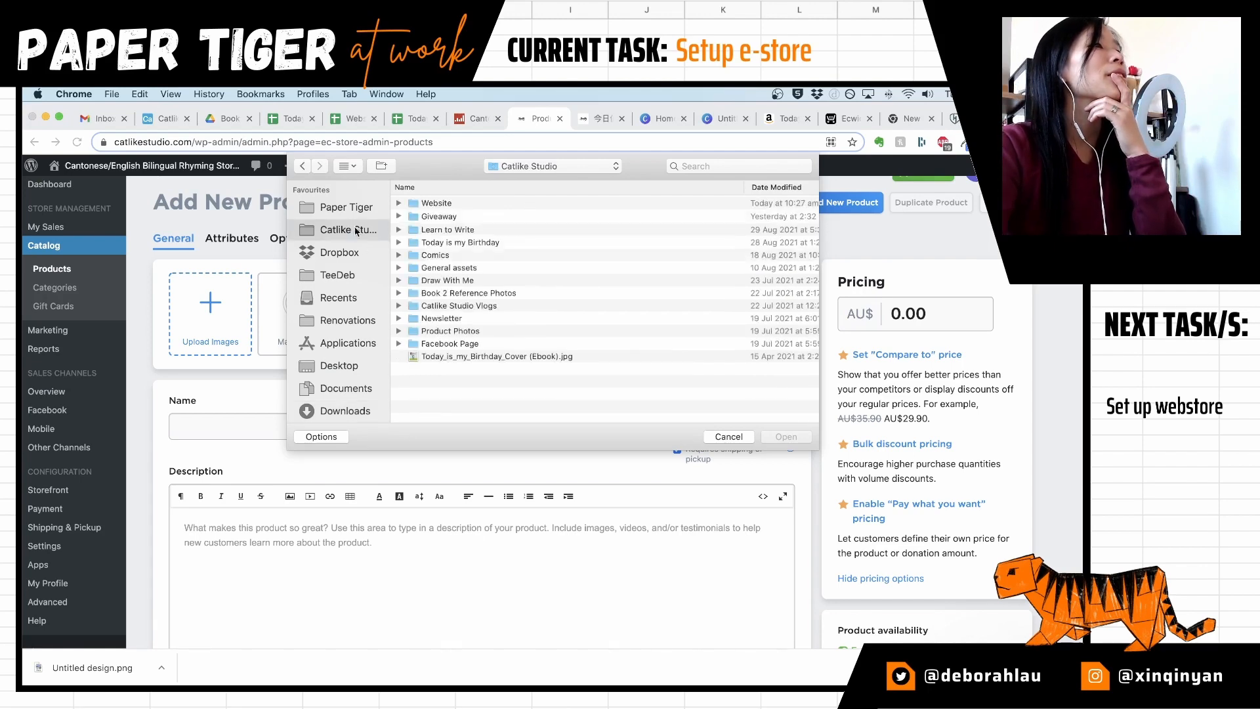
double_click(449, 205)
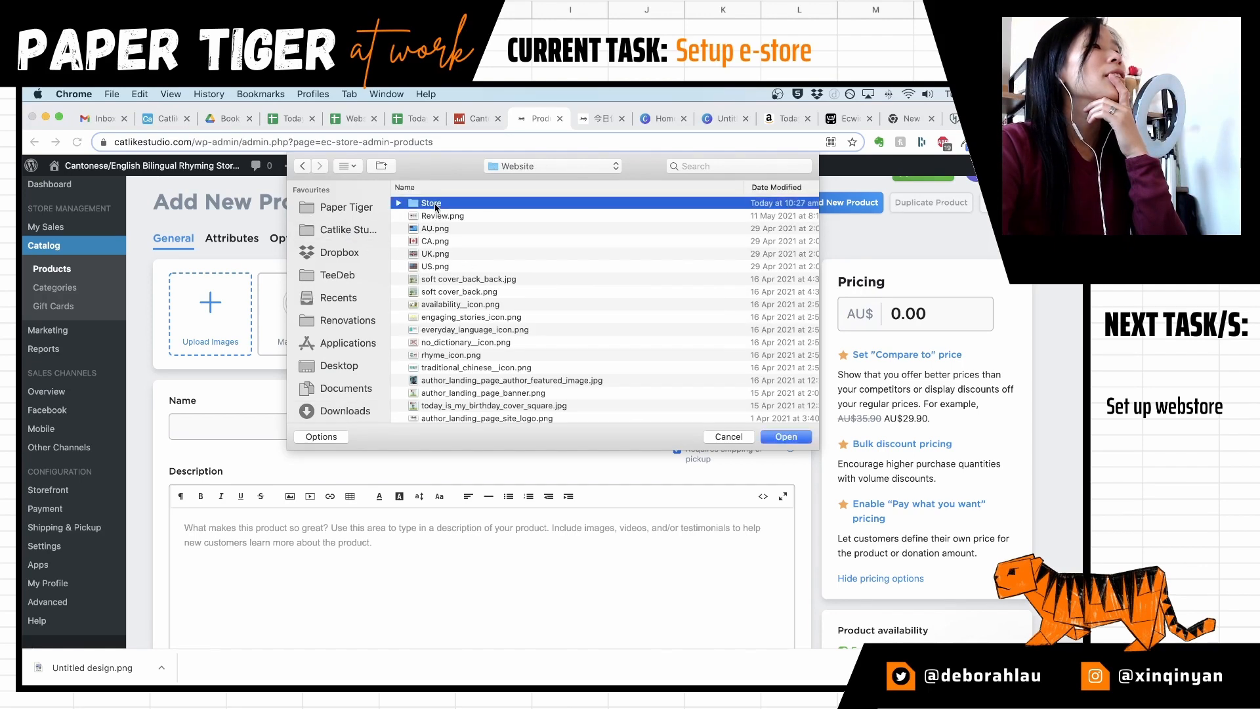
double_click(438, 206)
double_click(446, 203)
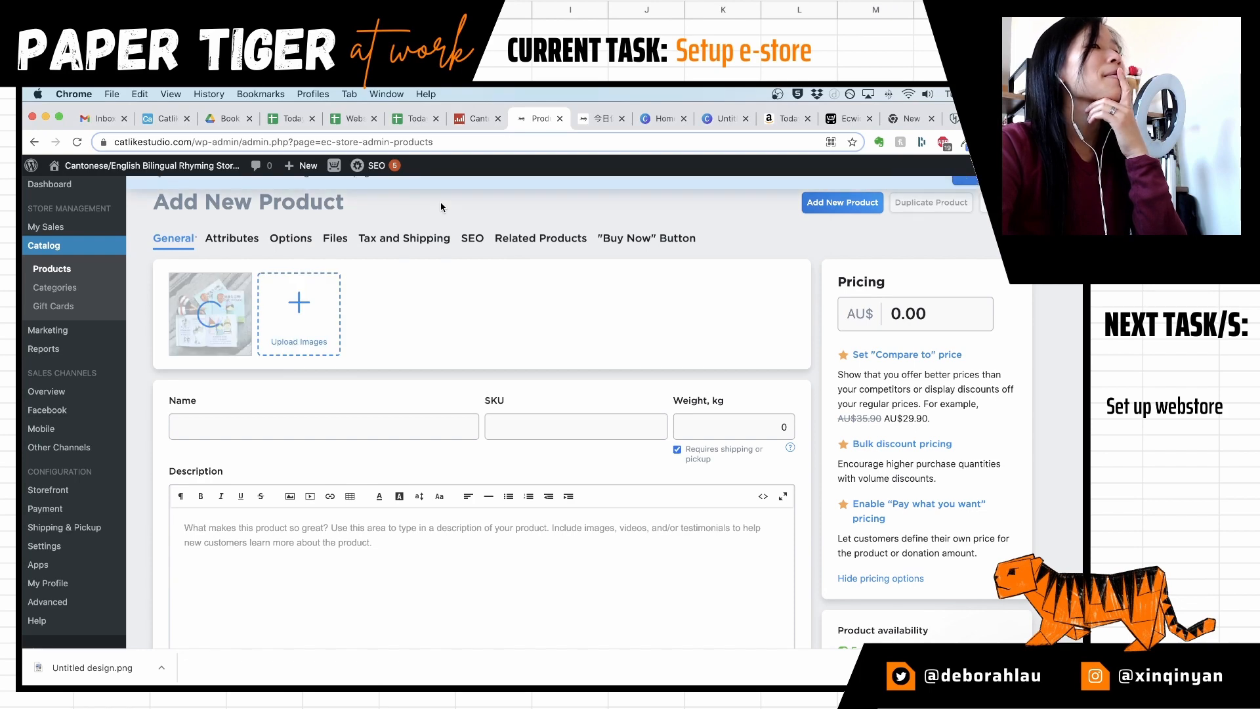
left_click(357, 427)
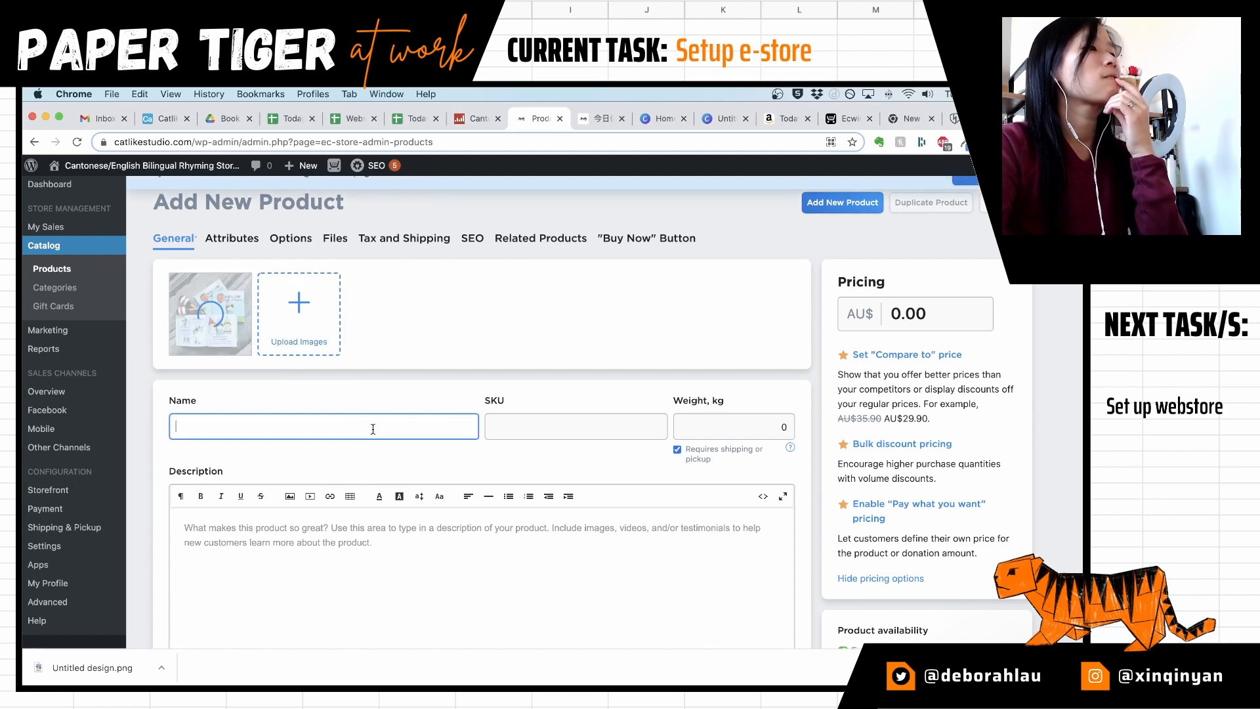
Name the product 'Today is my Birthday! (Hardcover)' and paste the hardcover ISBN as its SKU.
type("Today is m")
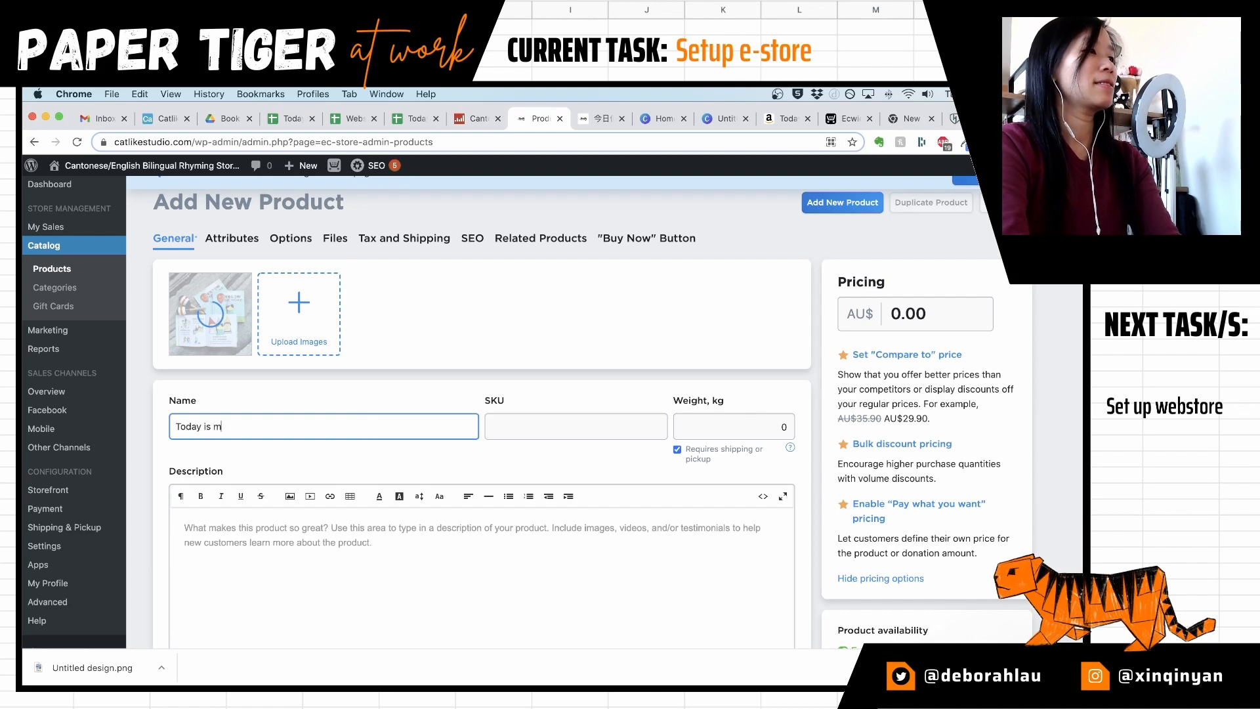
type("y Birthday! (Hardcover)")
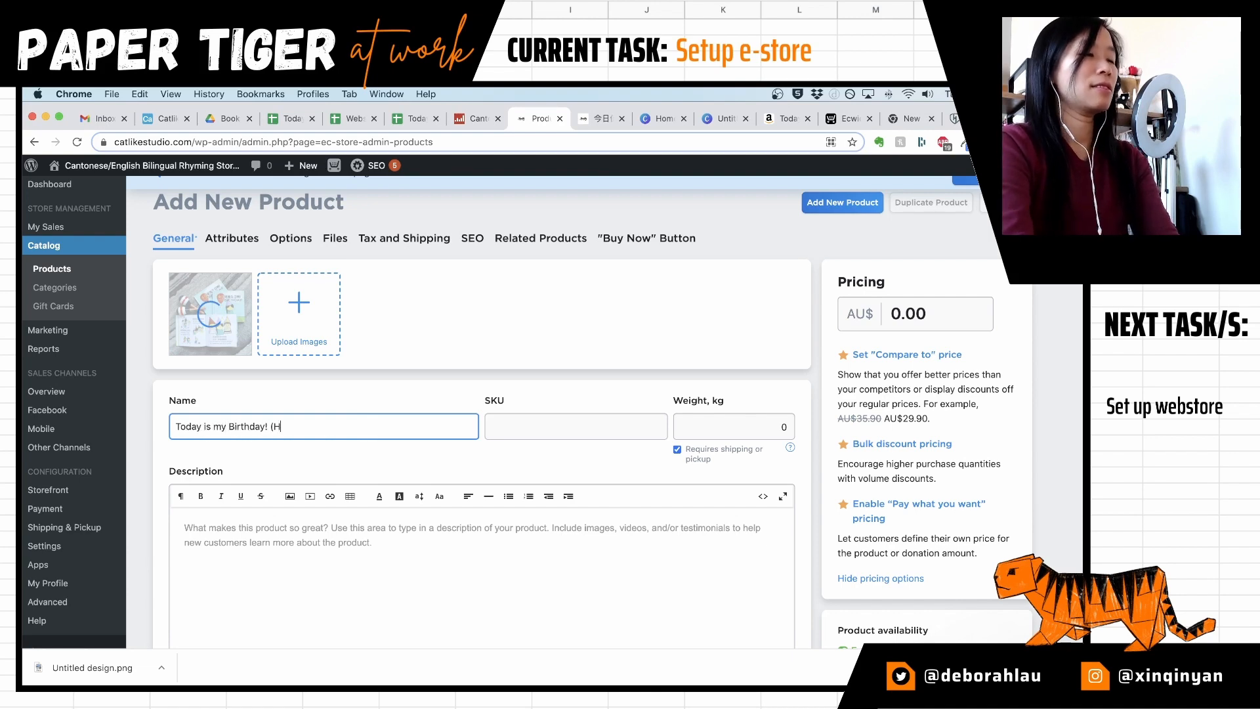
left_click(510, 429)
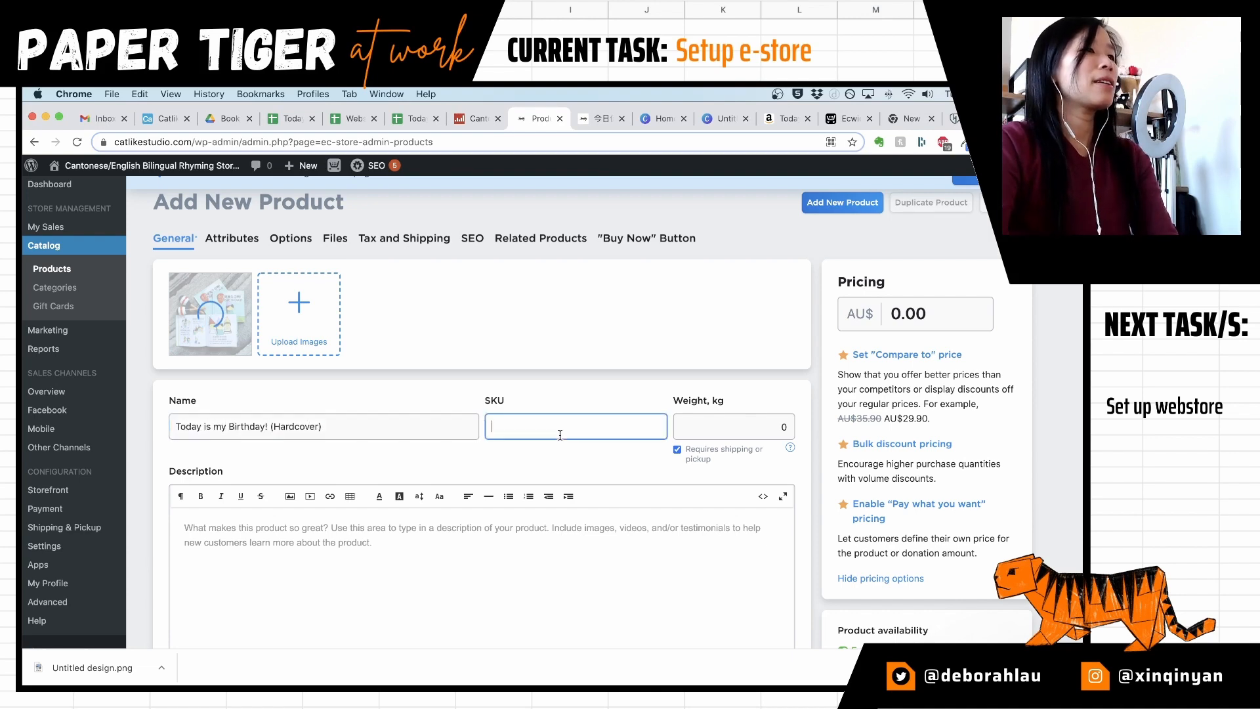
left_click(597, 122)
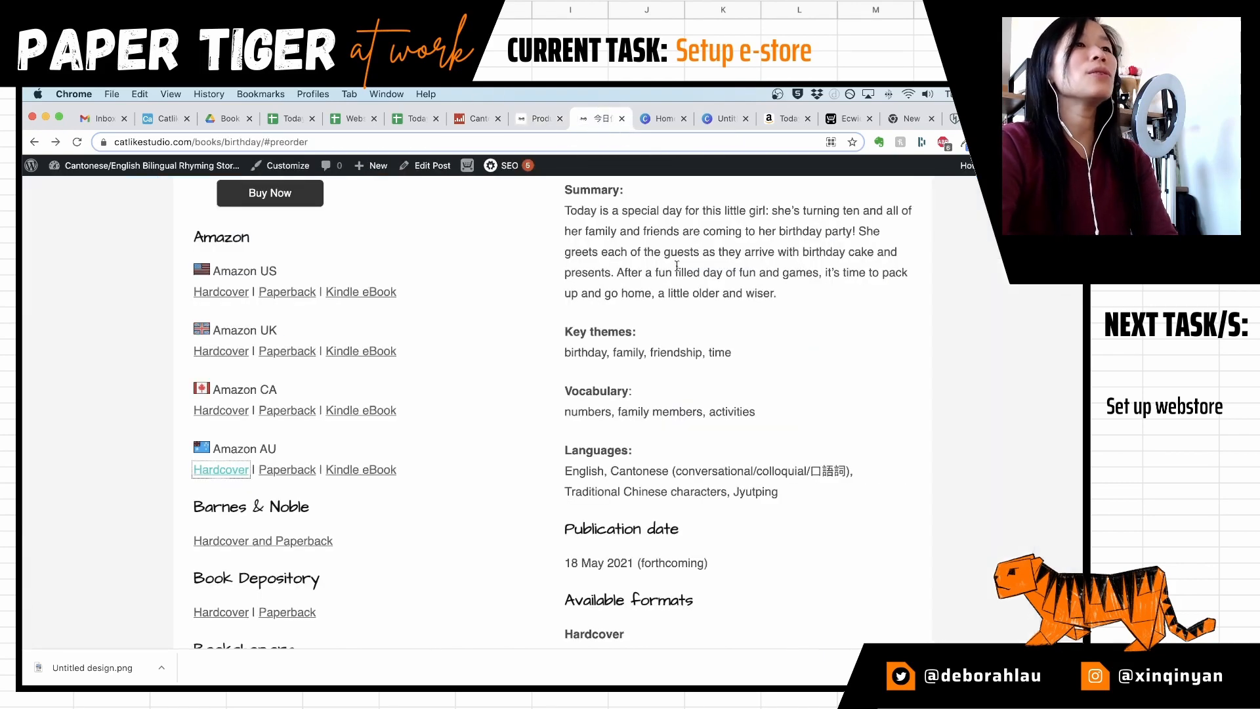
scroll(729, 414, "down", 5)
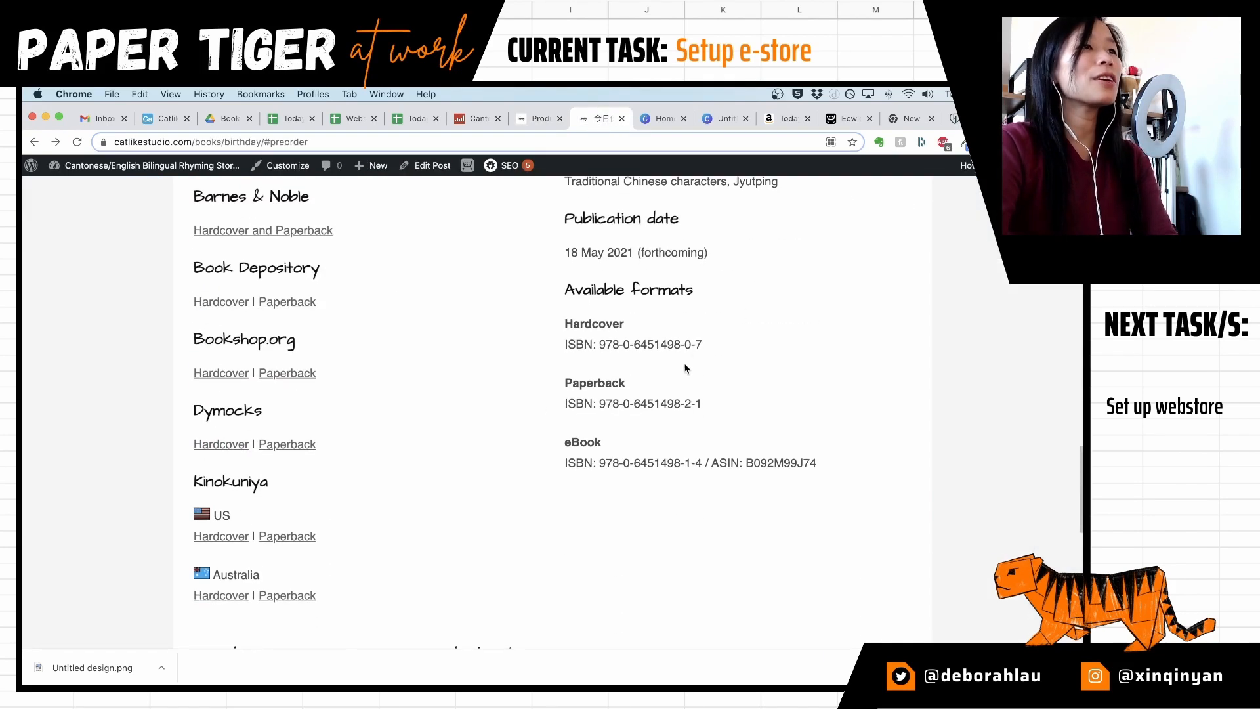
left_click_drag(702, 344, 601, 344)
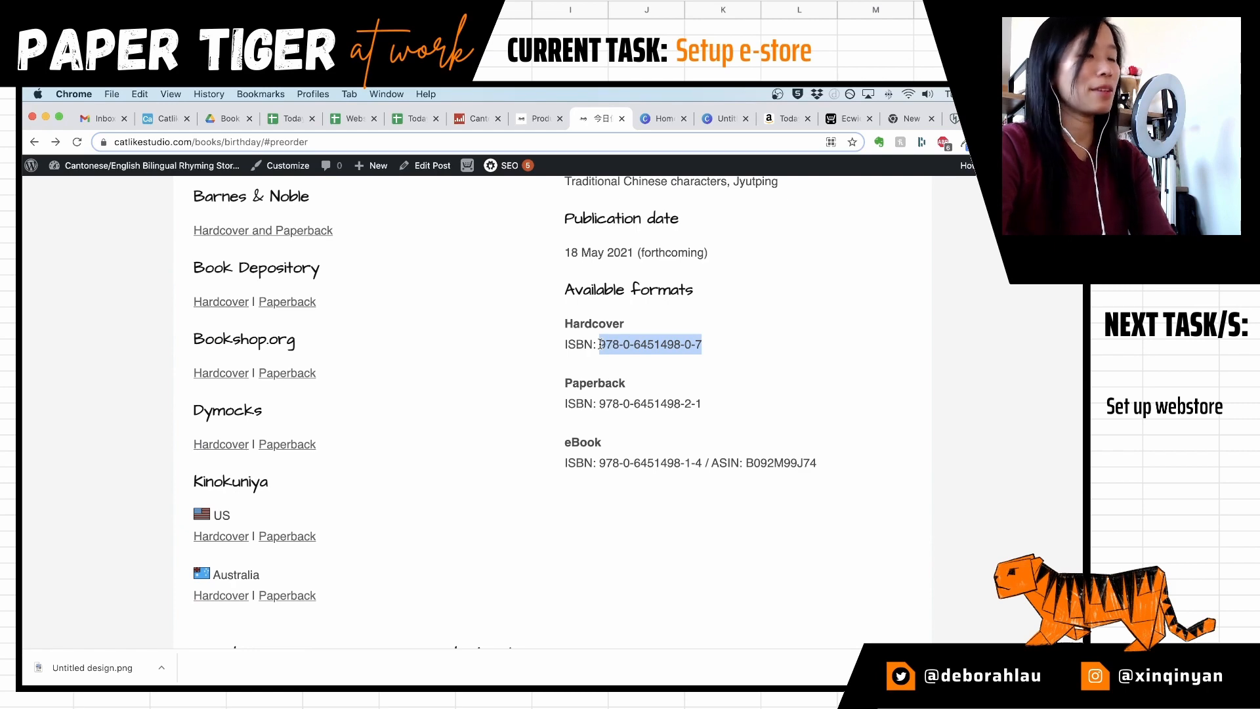
key("super+c")
key("ctrl+shift+Tab")
key("super+v")
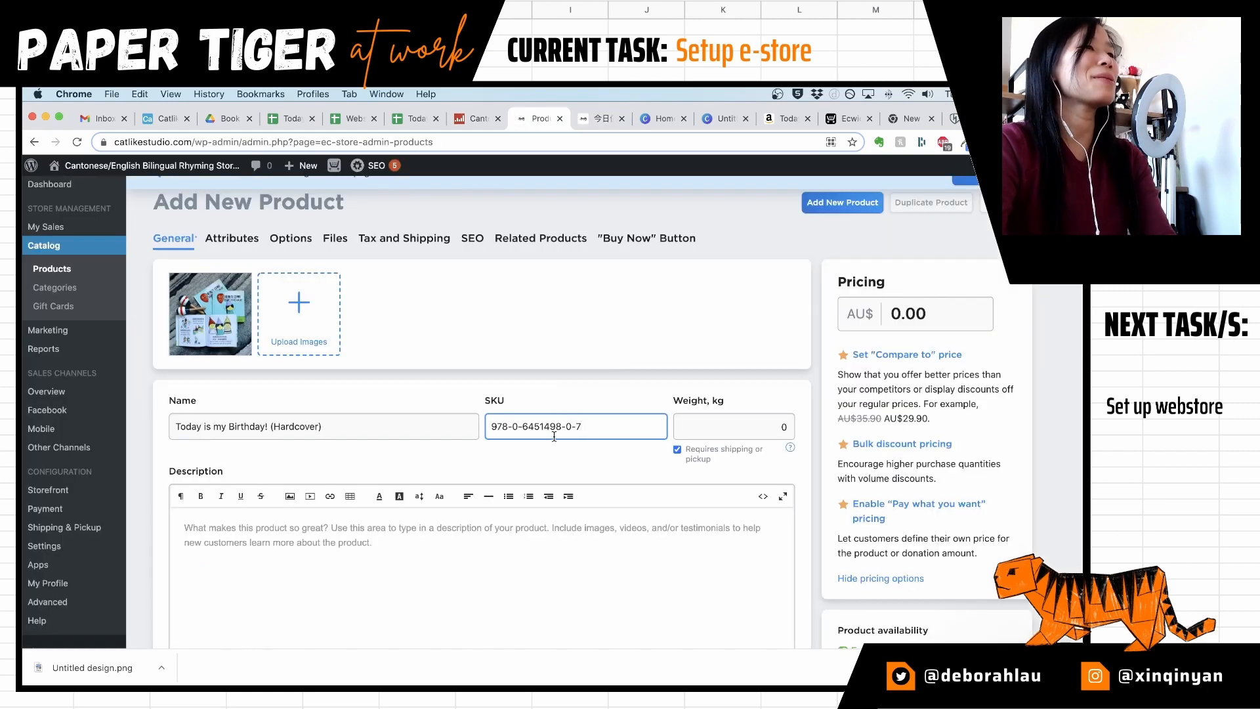
Set the product weight to 0.5 kg and recheck the book page details.
left_click(679, 416)
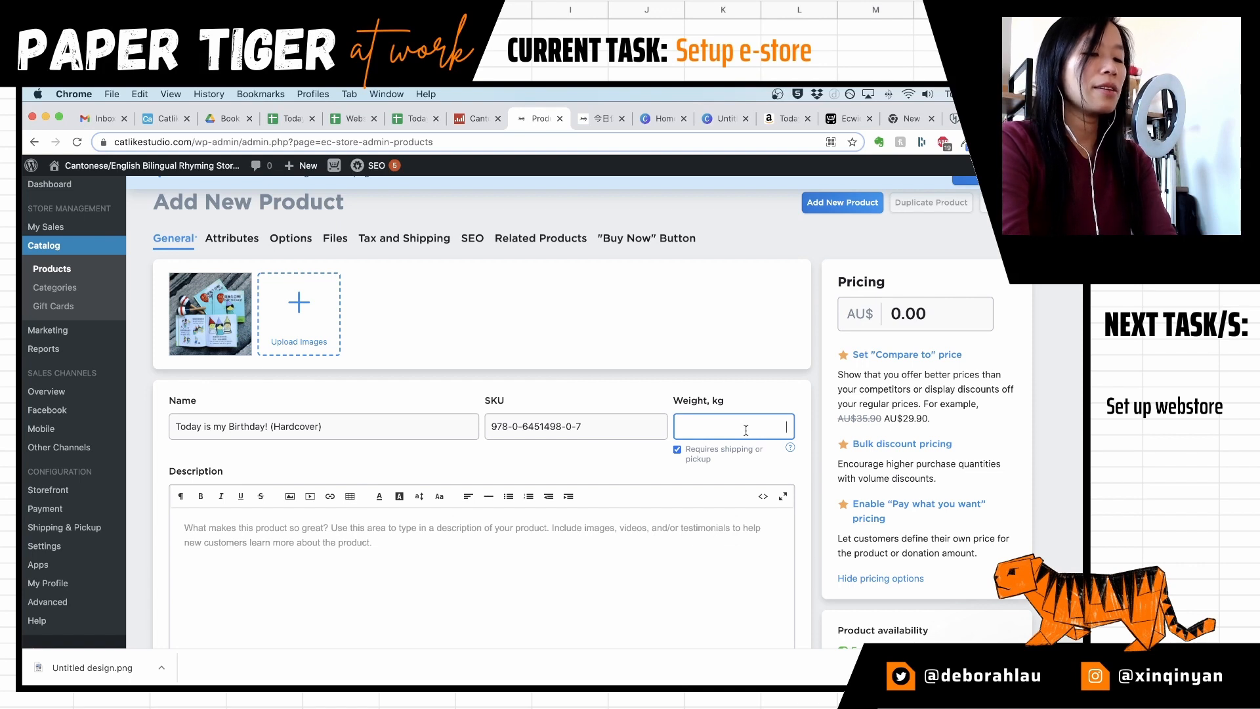
type("0.5")
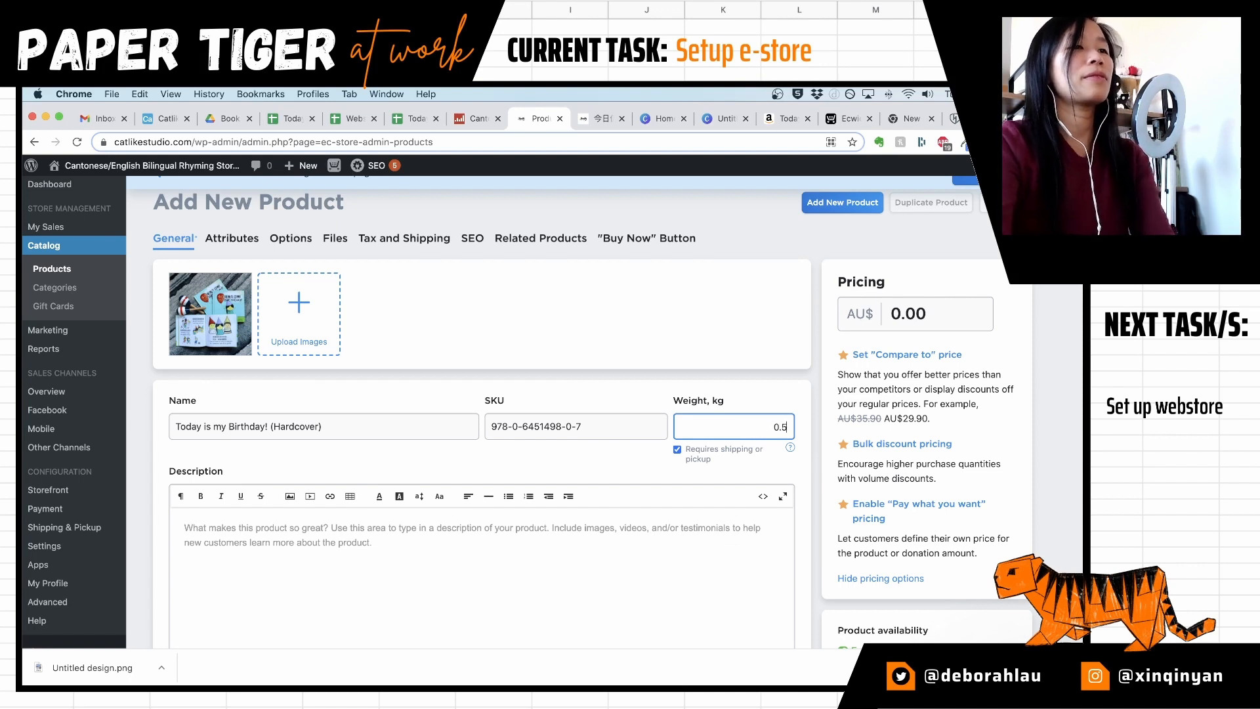
left_click(719, 447)
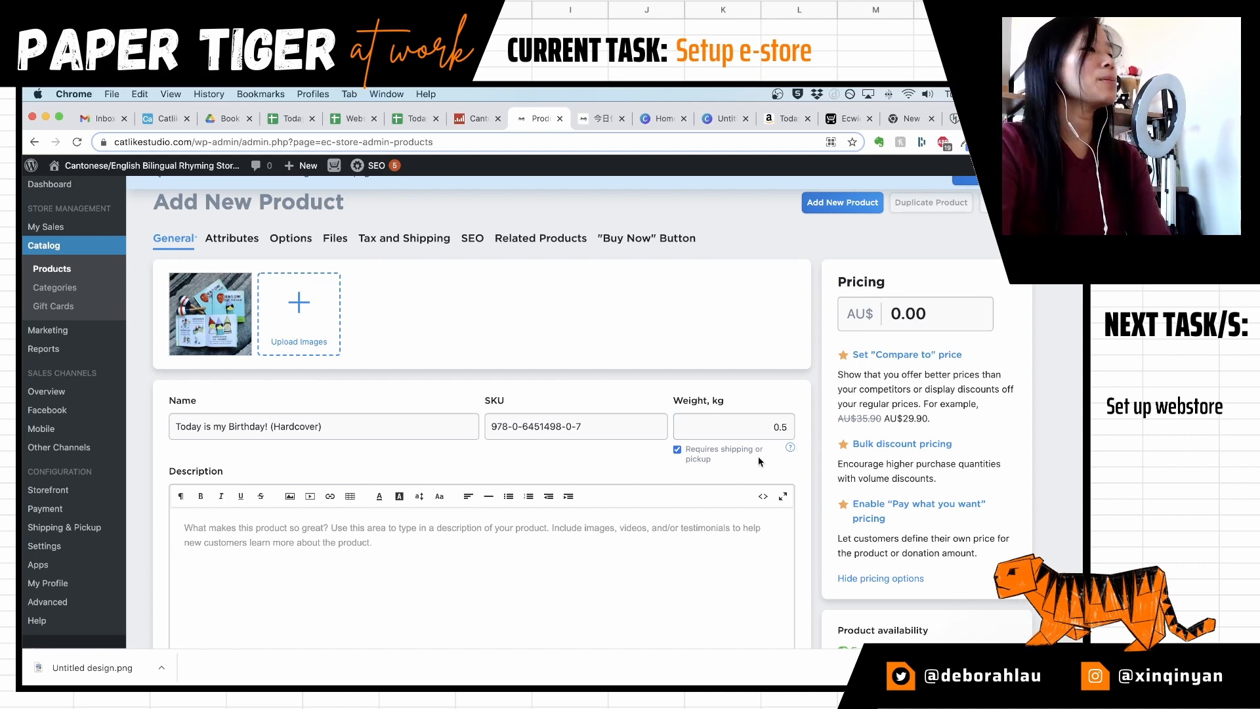
scroll(697, 459, "down", 3)
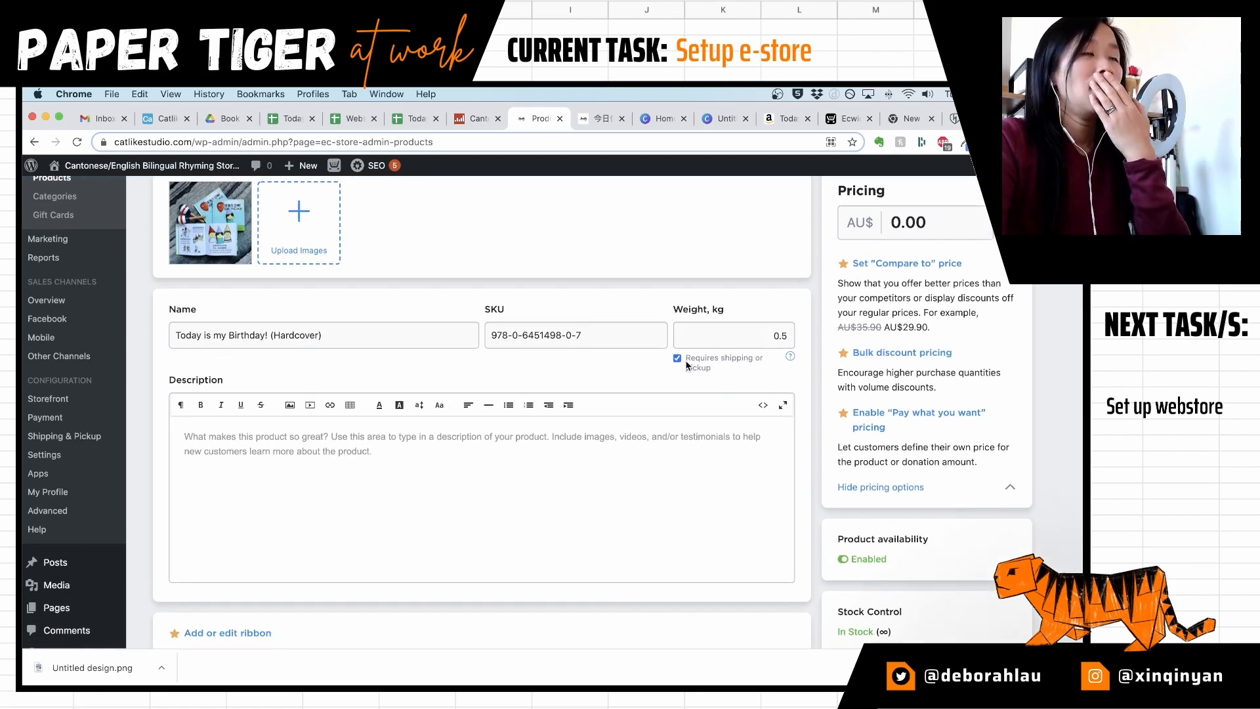
left_click(600, 119)
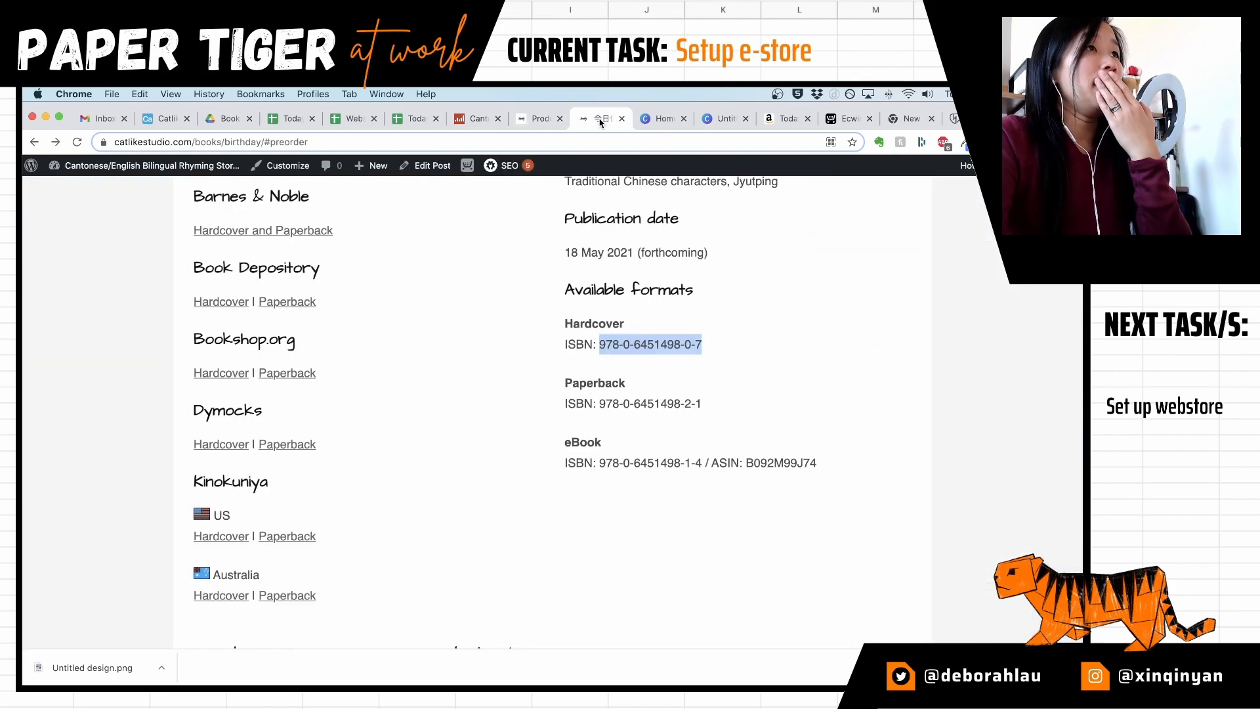
left_click(537, 119)
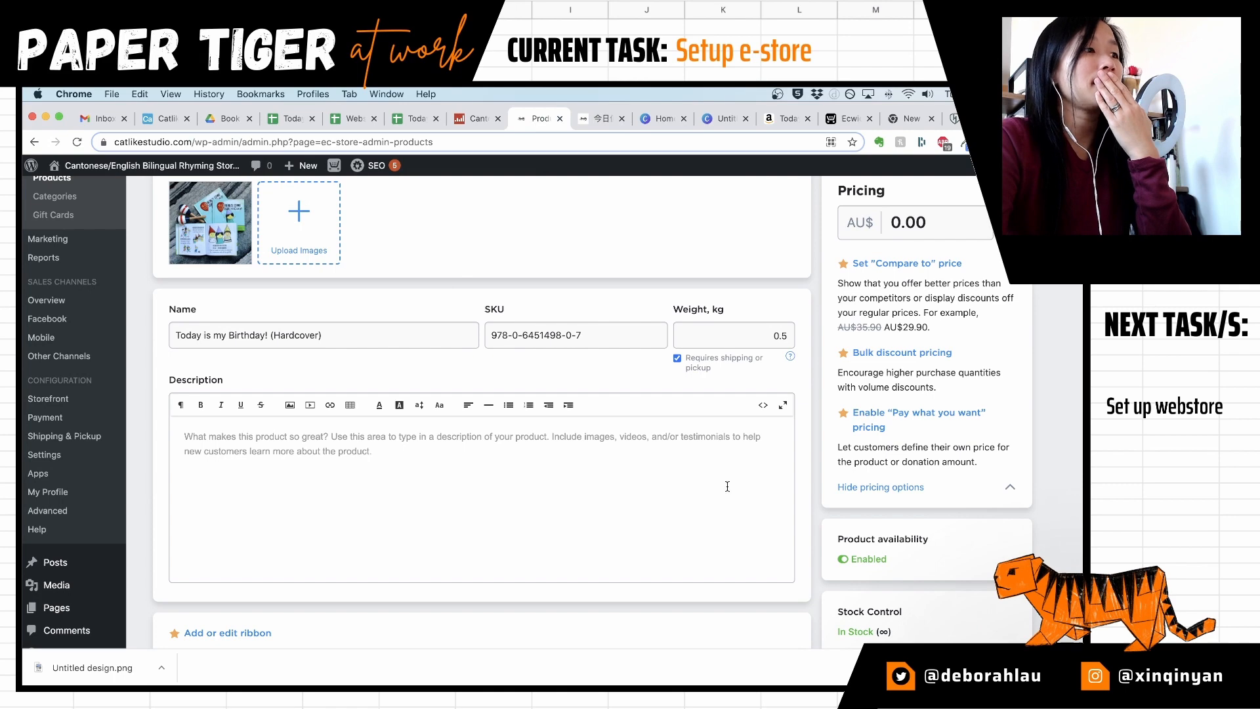
scroll(727, 486, "down", 5)
scroll(729, 487, "up", 3)
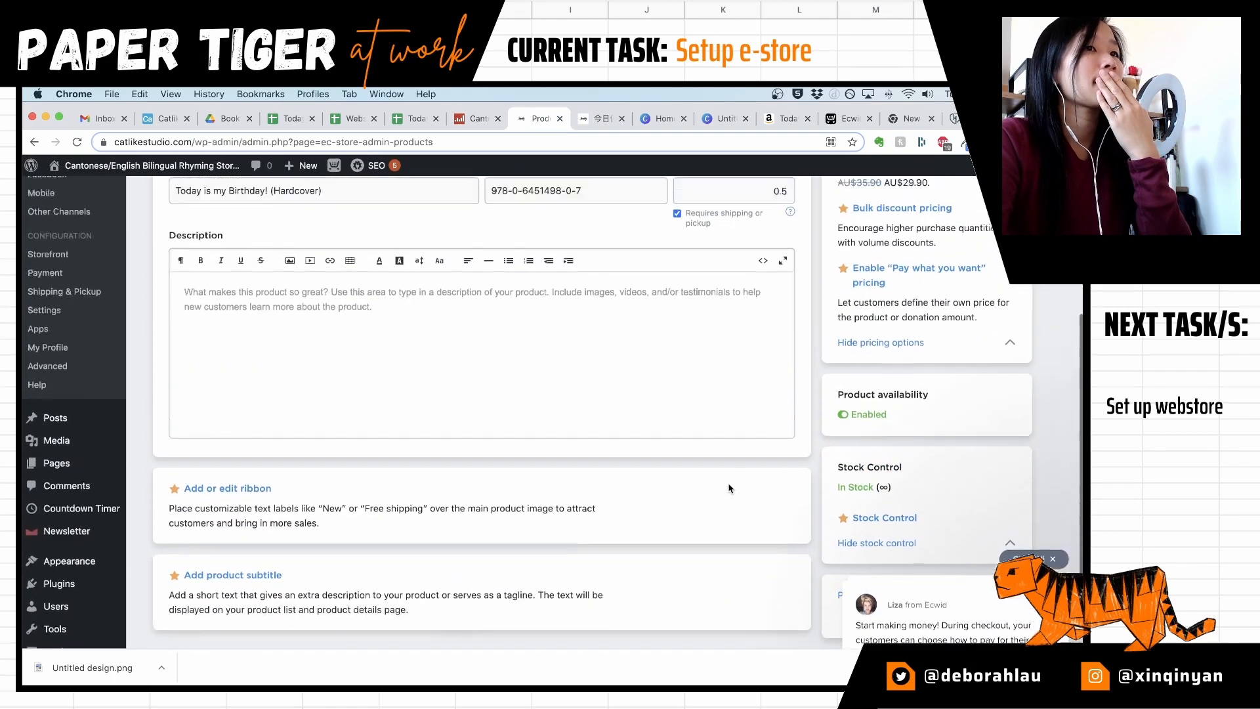
scroll(729, 488, "up", 5)
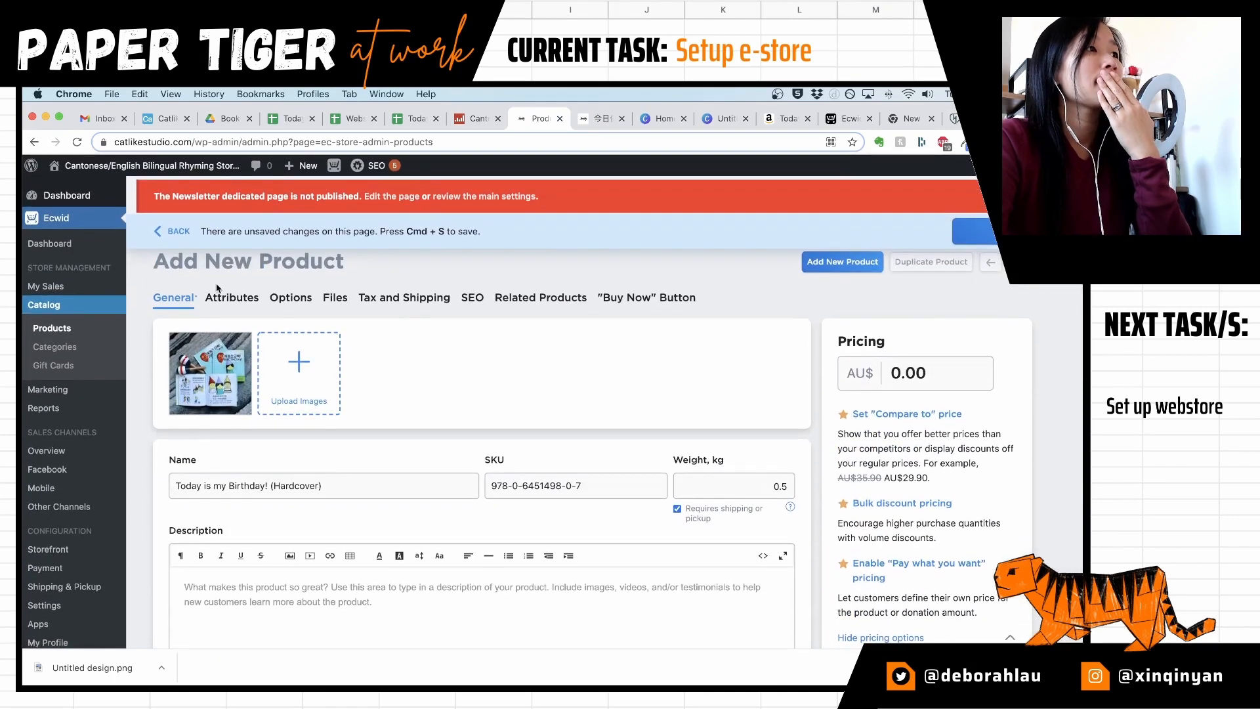
left_click(231, 301)
Look over the hardcover product's Options and Variations sections.
left_click(311, 302)
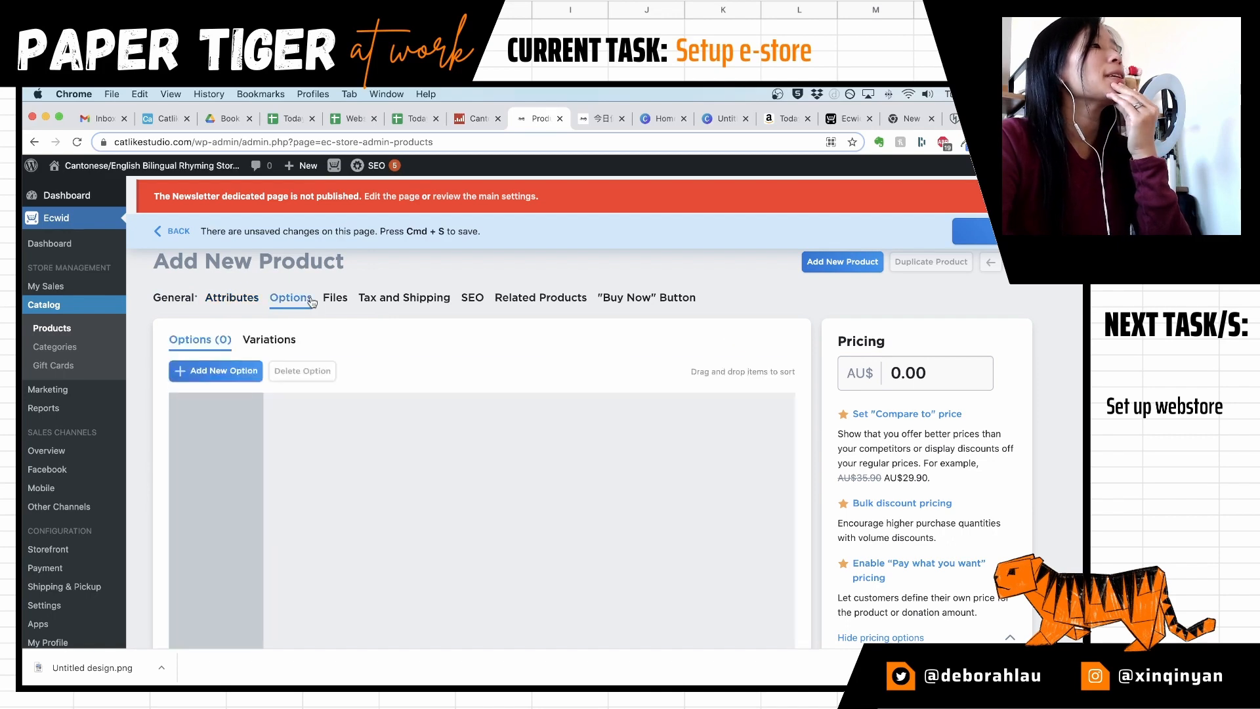
scroll(407, 324, "down", 2)
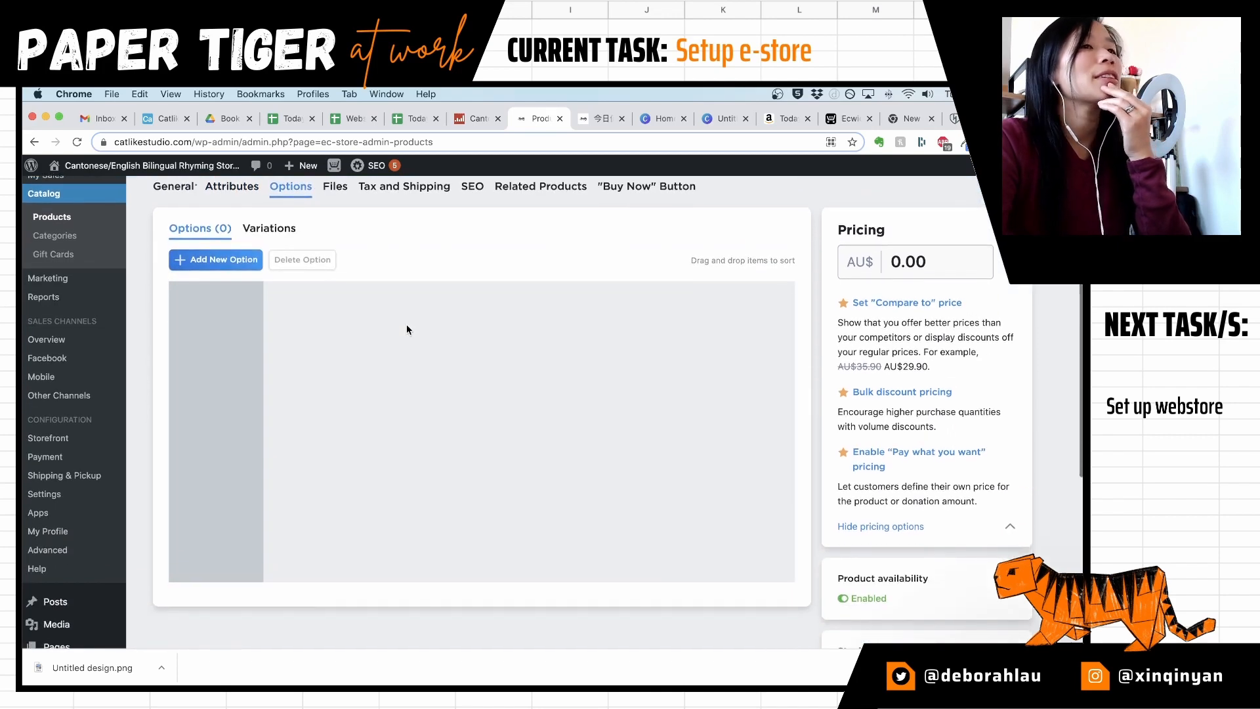
left_click(263, 228)
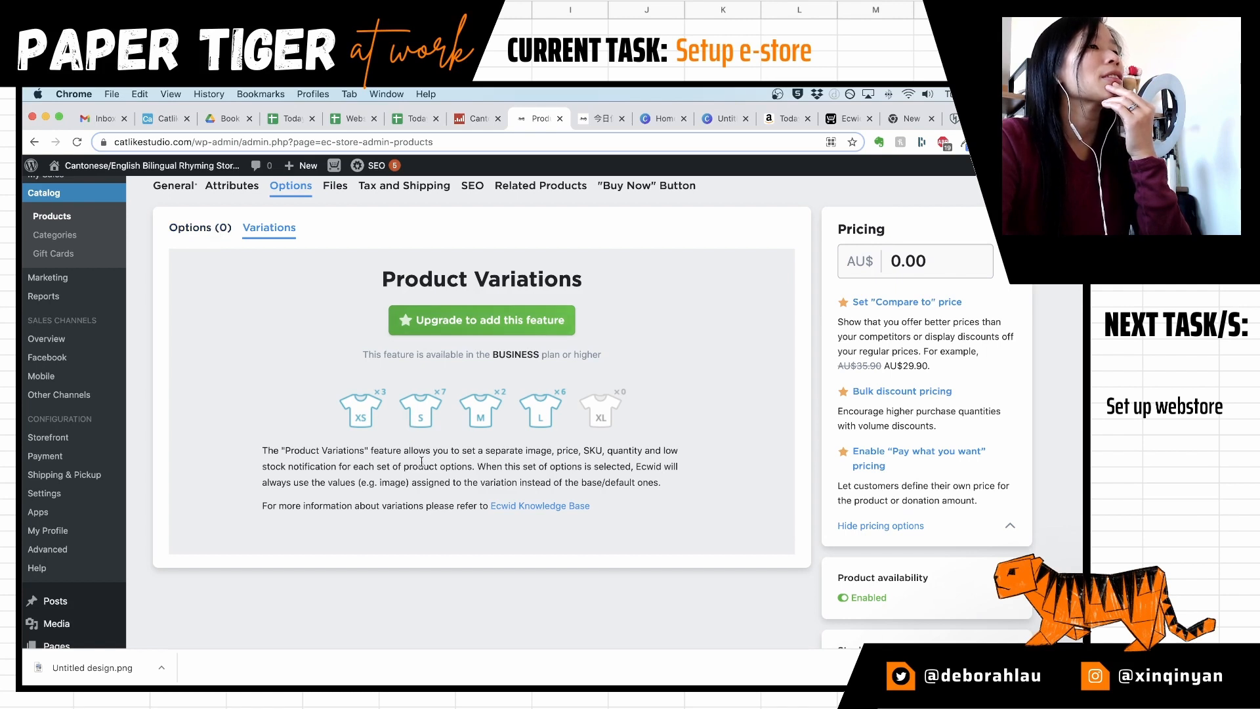
left_click(200, 227)
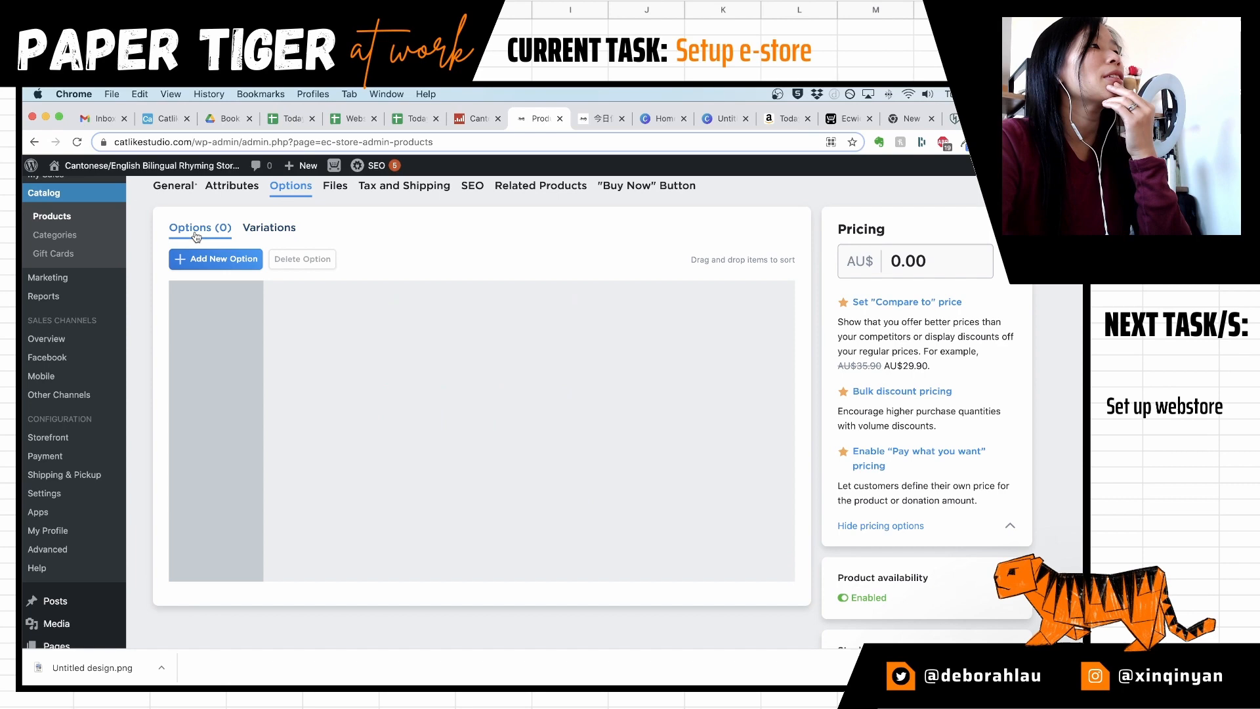
Add a new unnamed option, leaving its input type choices unchanged.
left_click(218, 261)
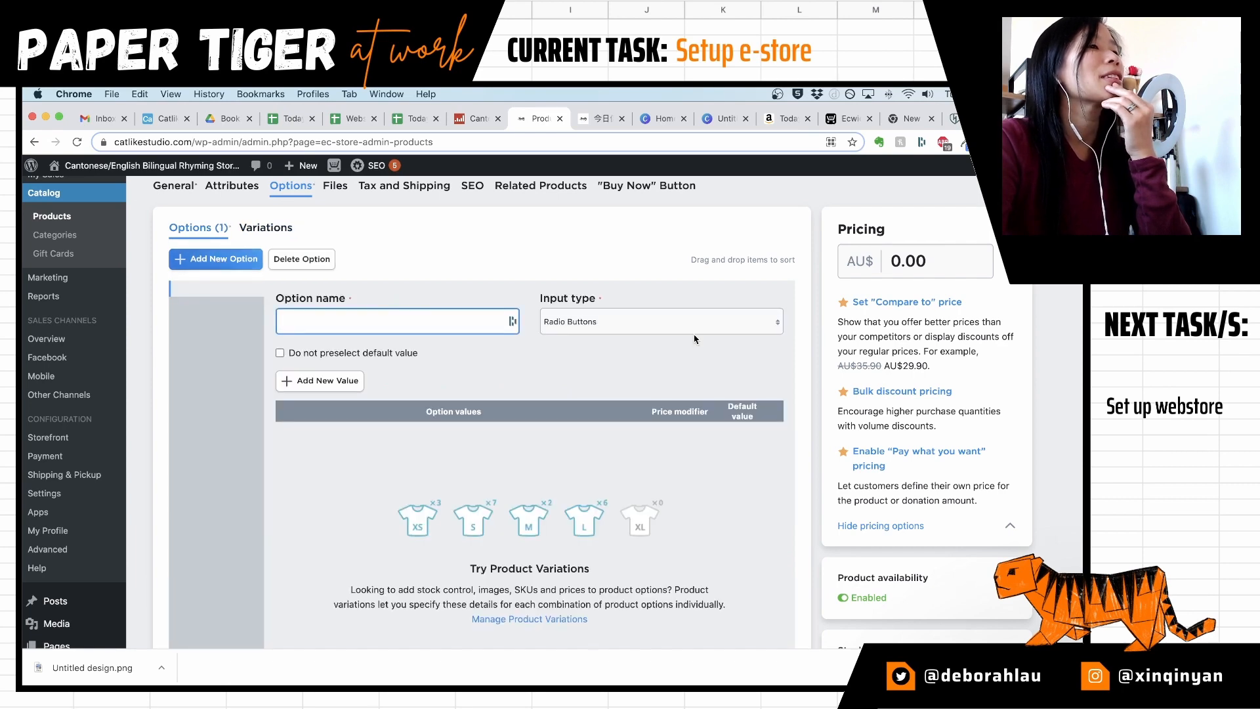
left_click(759, 323)
left_click(617, 233)
left_click(599, 119)
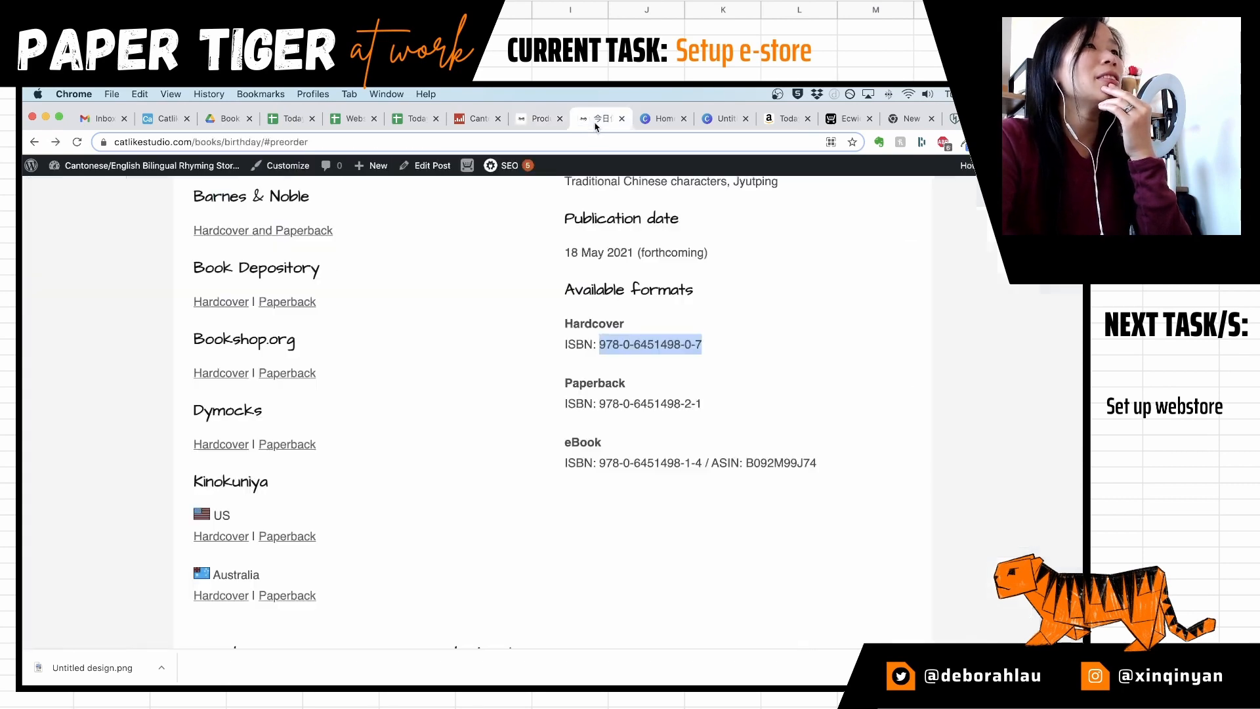
Browse the live store and the Today is my Birthday! (EBOOK) product's PDF, EPUB and MOBI formats.
scroll(525, 394, "up", 15)
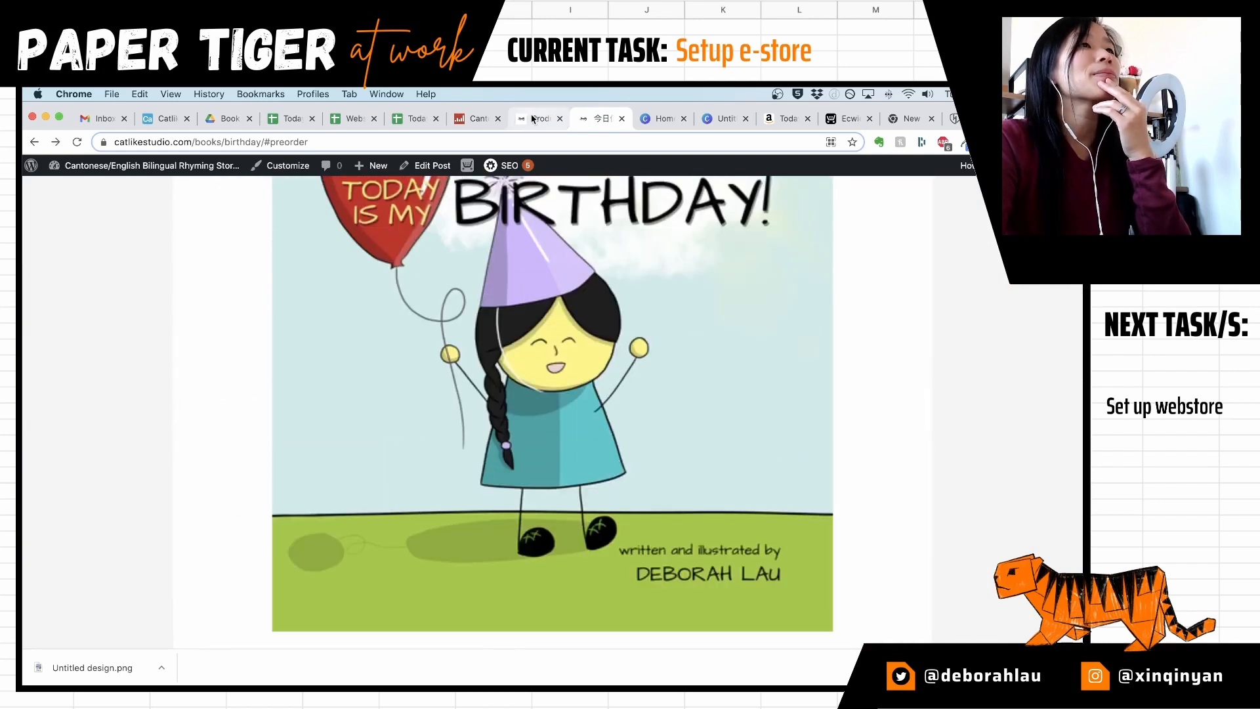
left_click(536, 119)
left_click(598, 119)
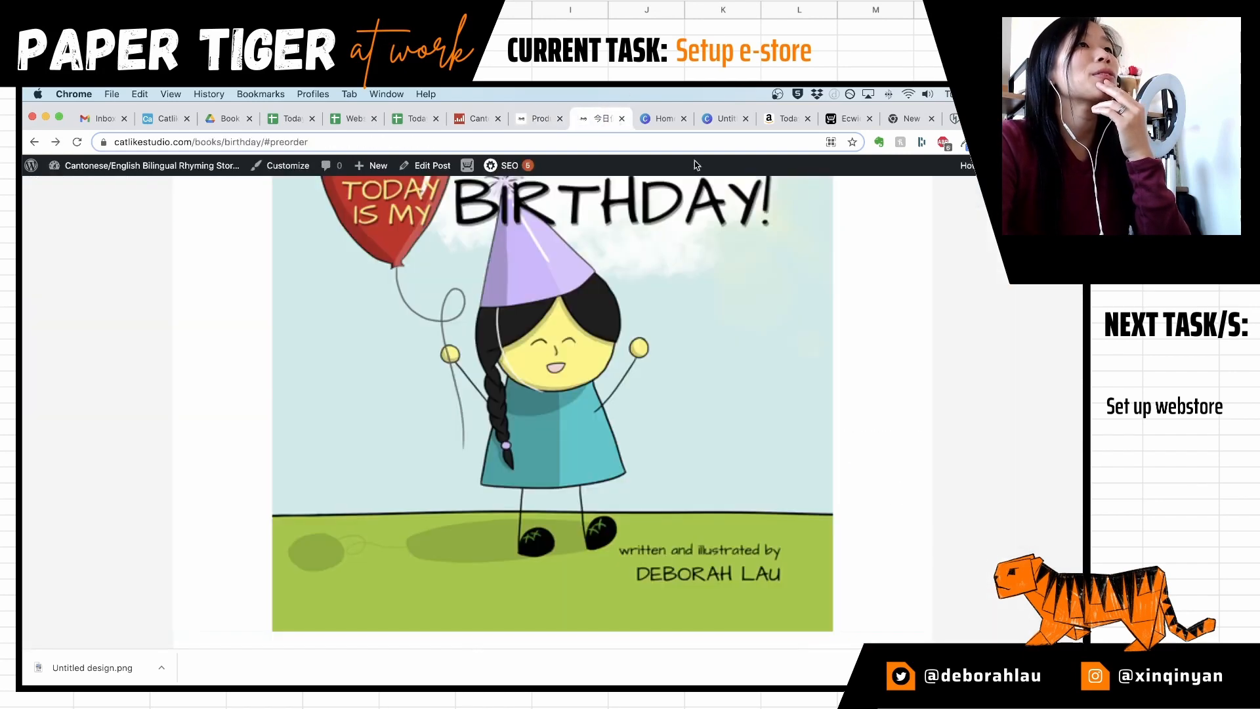
scroll(689, 167, "up", 5)
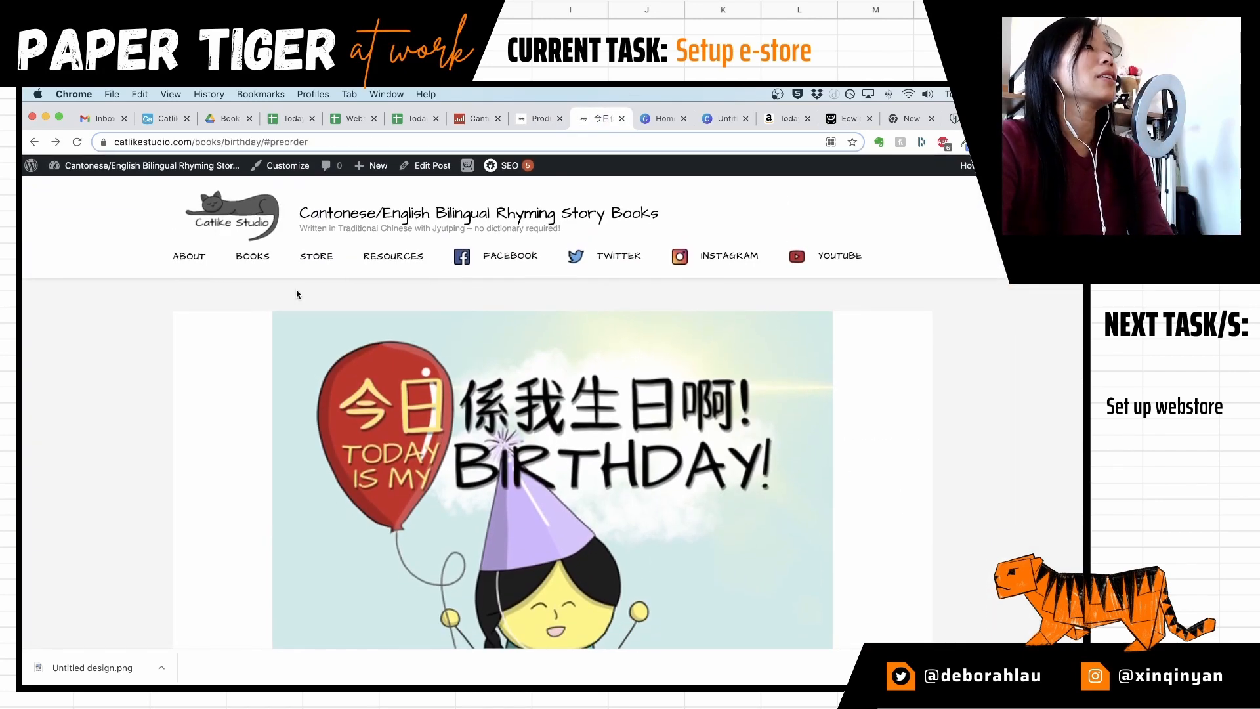
left_click(322, 261)
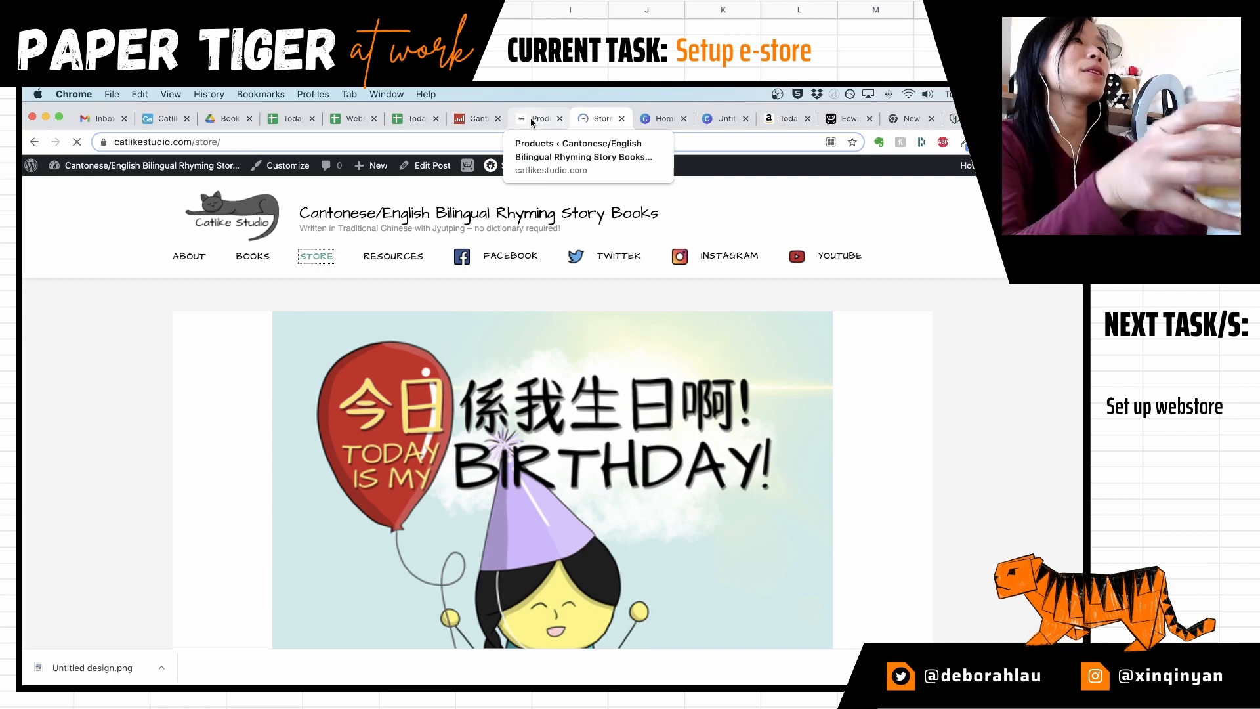
left_click(535, 465)
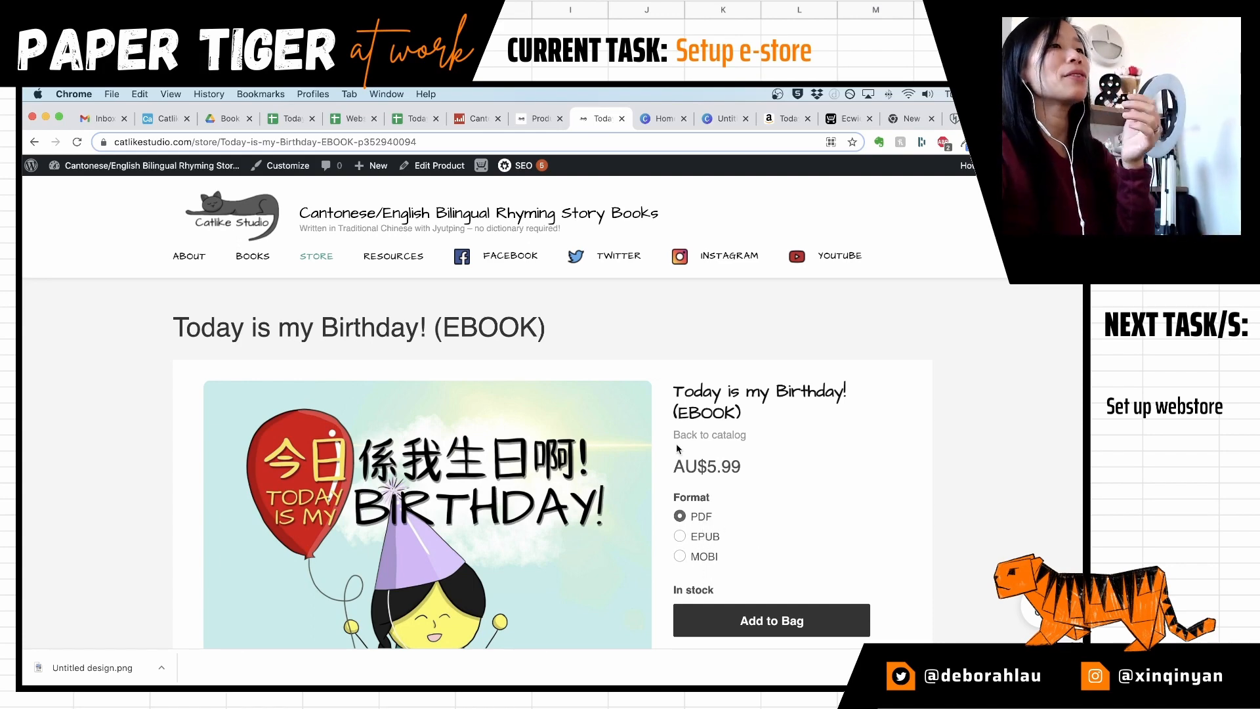
left_click(542, 121)
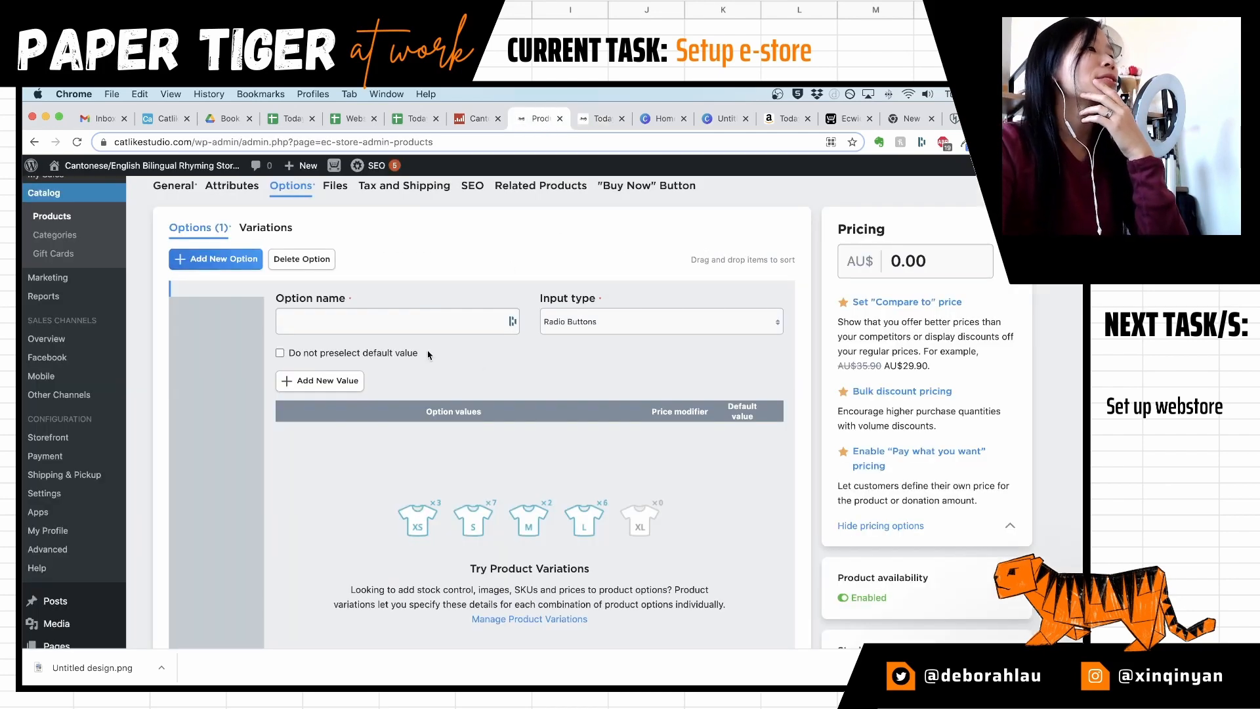
Turn off browser autofill suggestions on the option field and preview the input types.
left_click(417, 317)
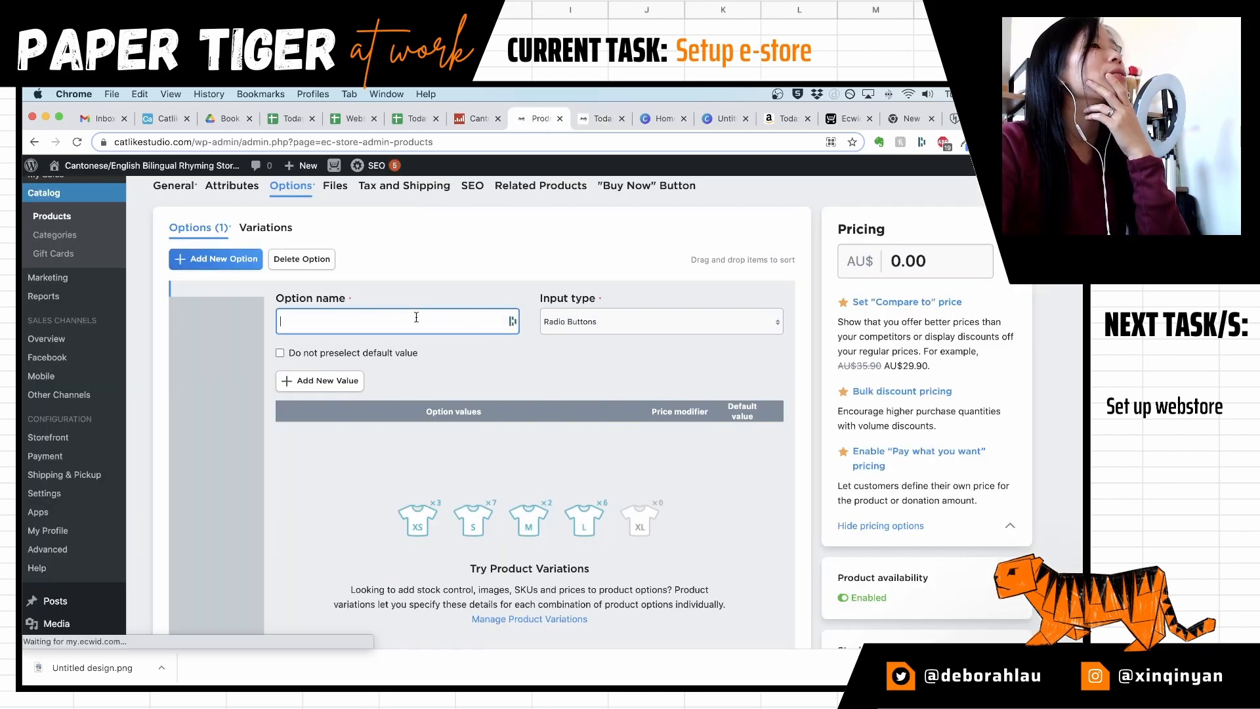
left_click(696, 330)
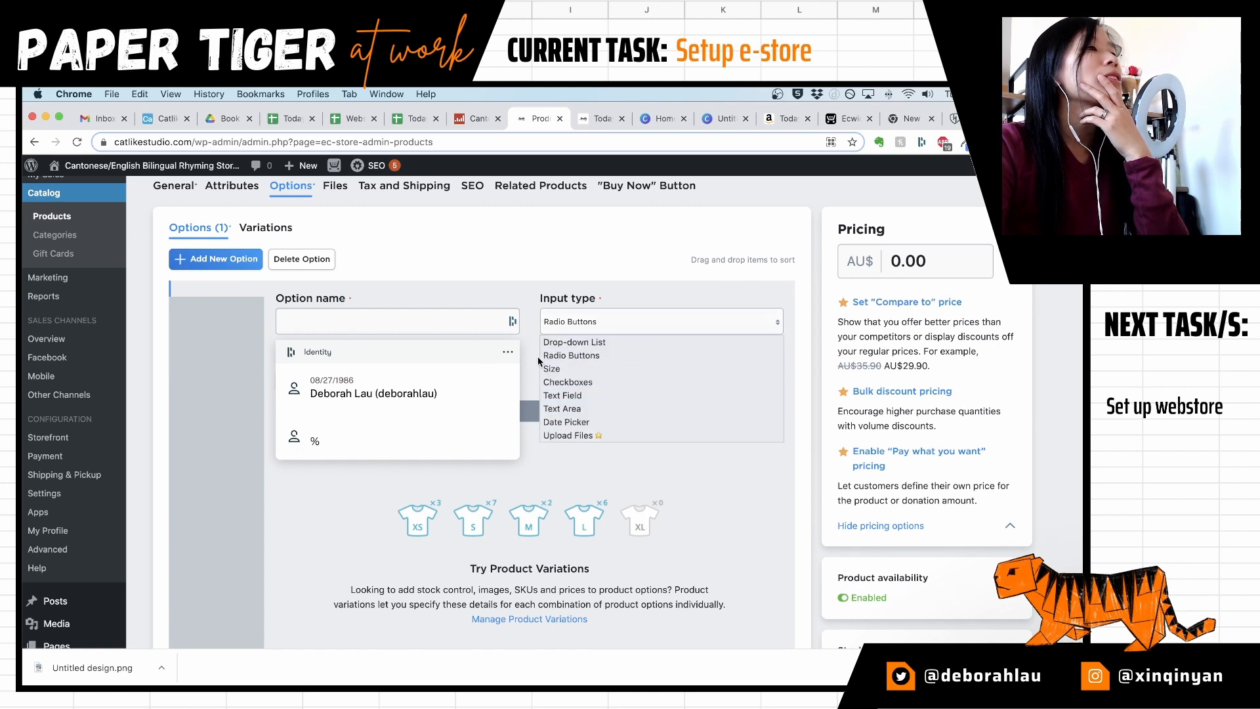
left_click(514, 354)
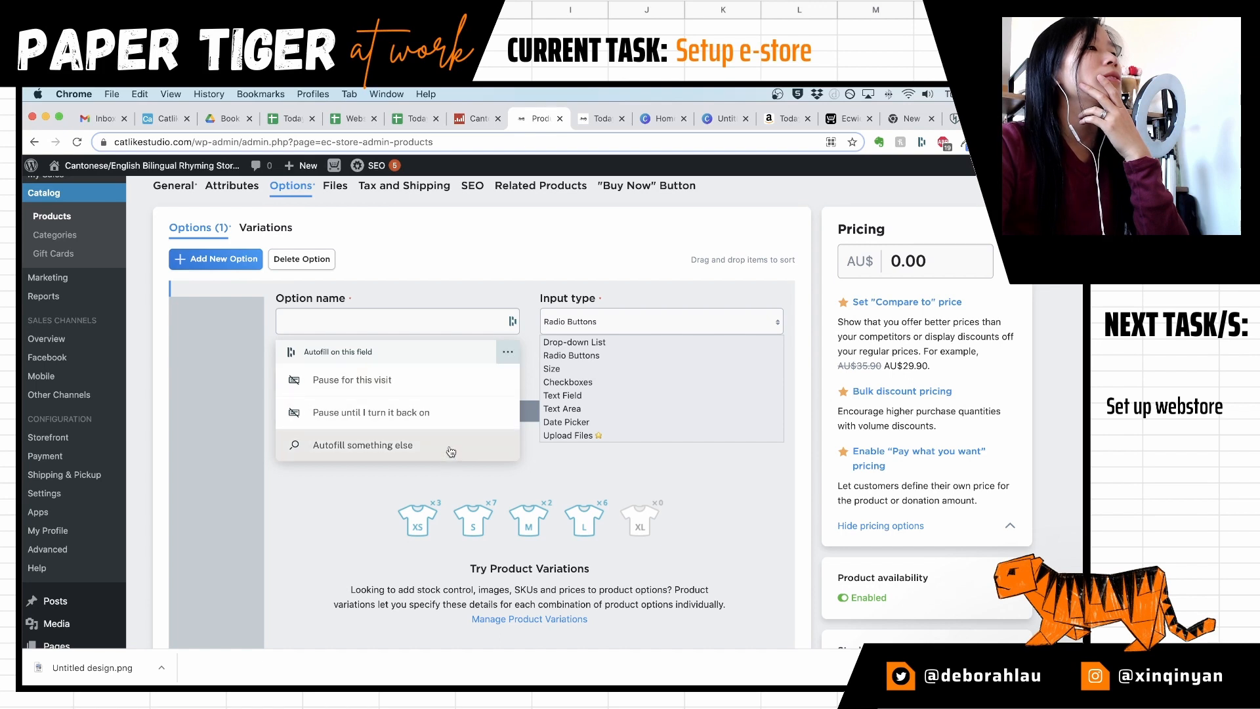
left_click(453, 413)
left_click(504, 353)
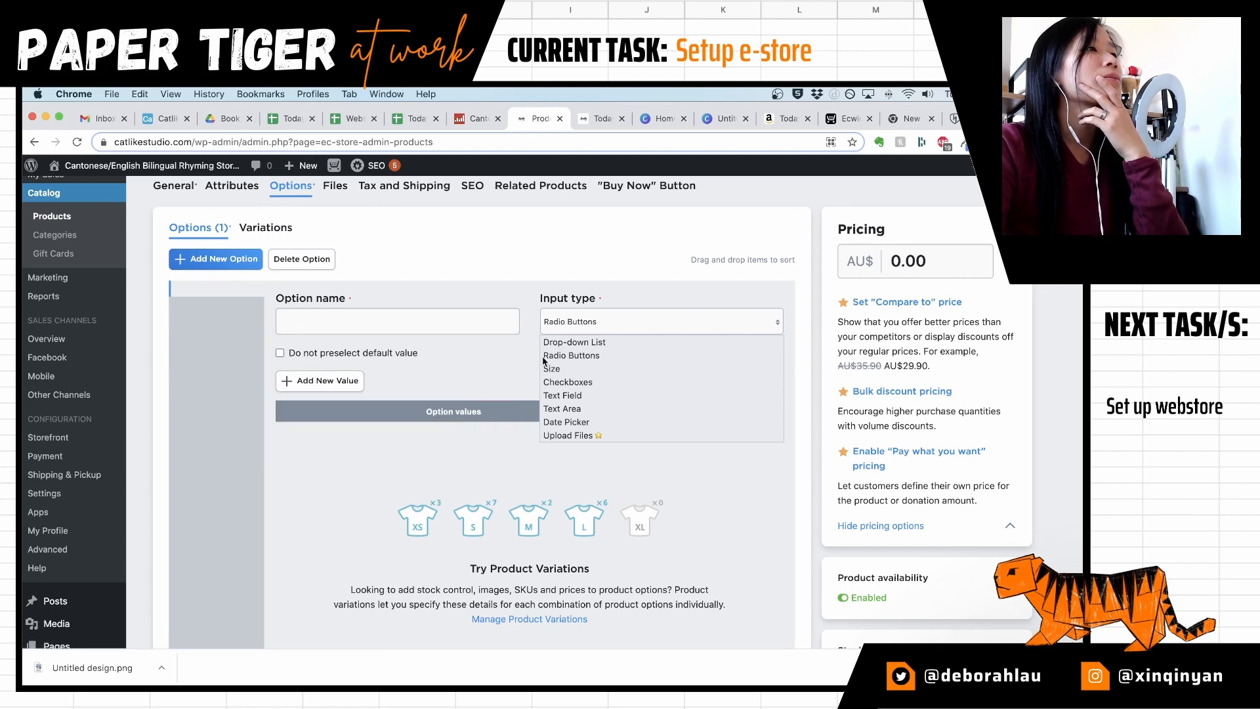
left_click(601, 395)
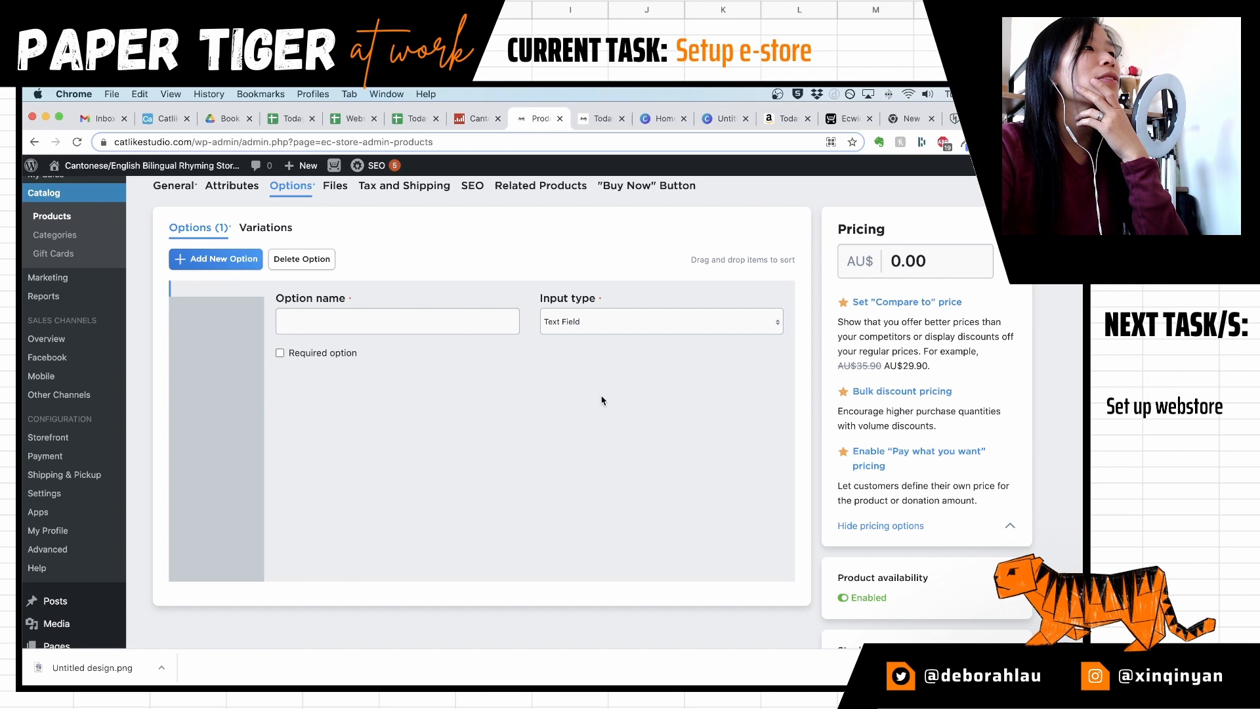
left_click(655, 322)
left_click(655, 321)
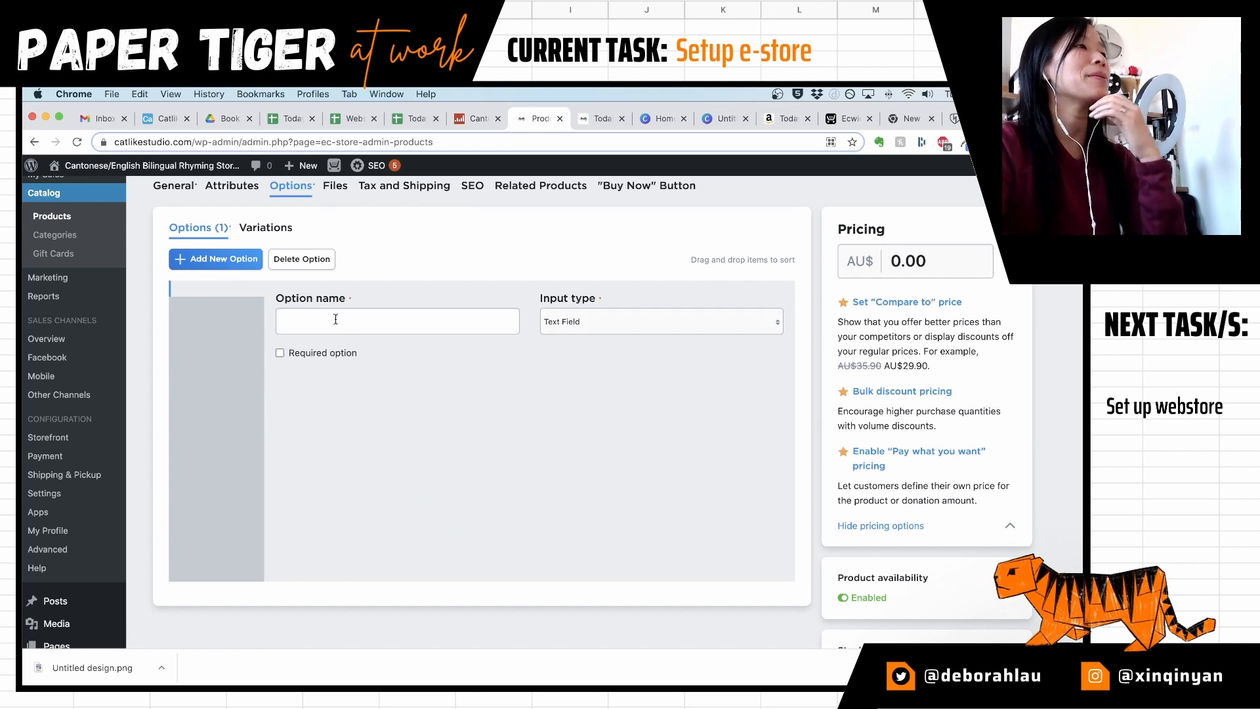
Try Date Picker and Checkboxes input types, settling on Radio Buttons.
left_click(336, 319)
left_click(698, 322)
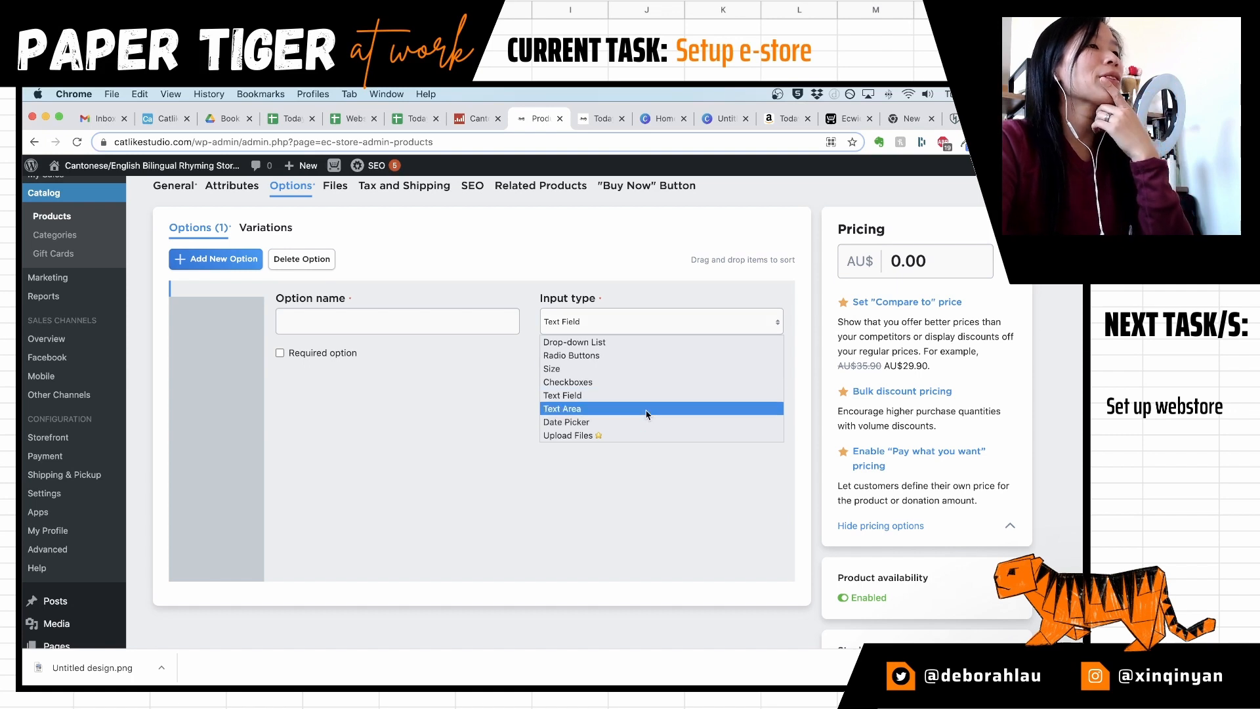
key("Escape")
left_click(672, 326)
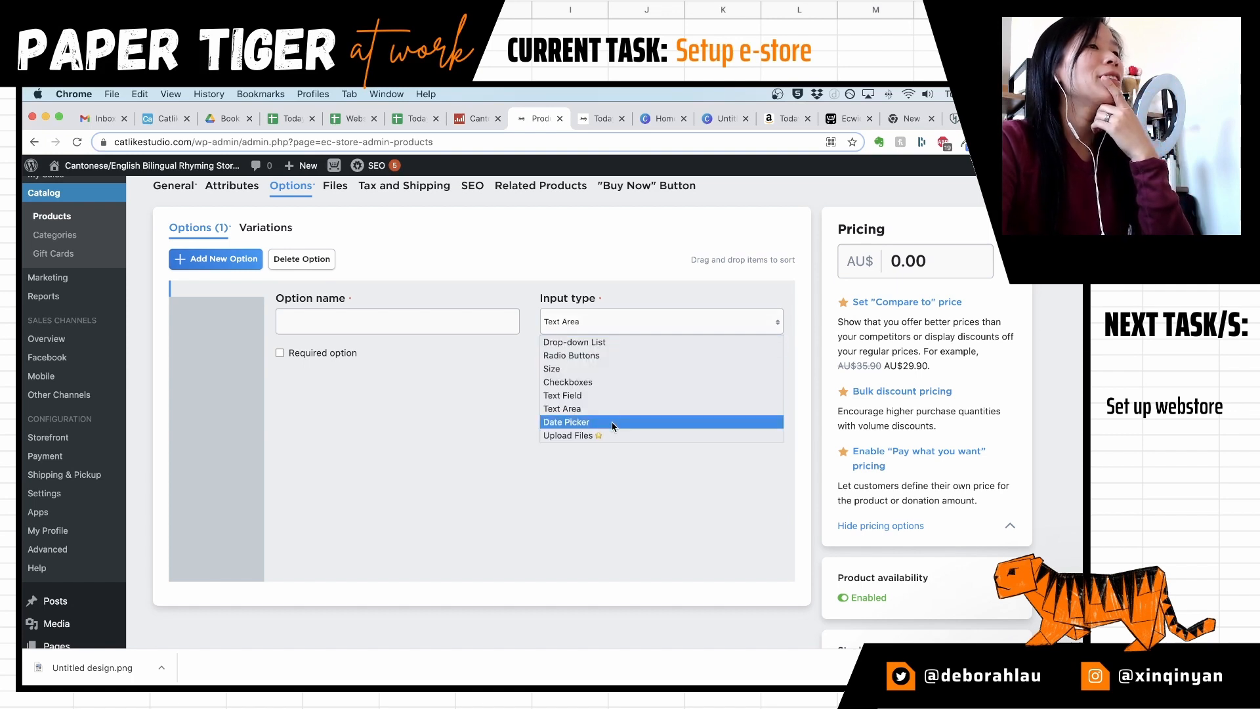
left_click(613, 424)
left_click(658, 322)
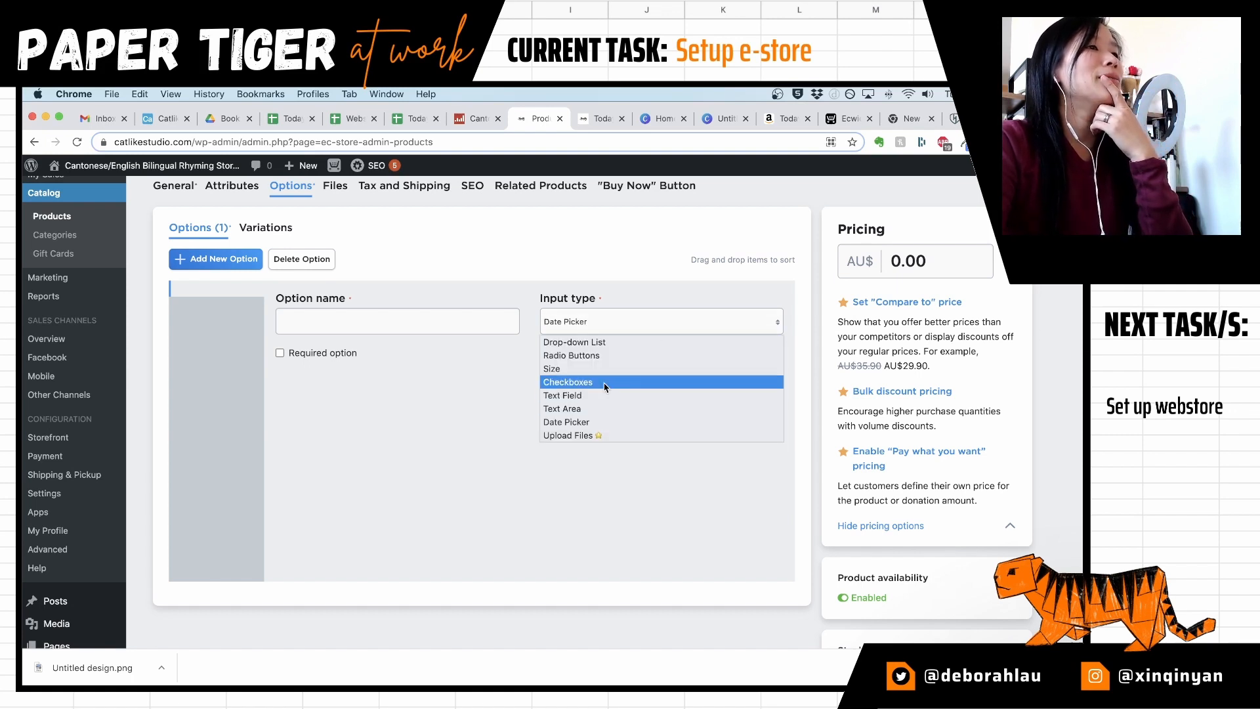
left_click(604, 388)
left_click(693, 317)
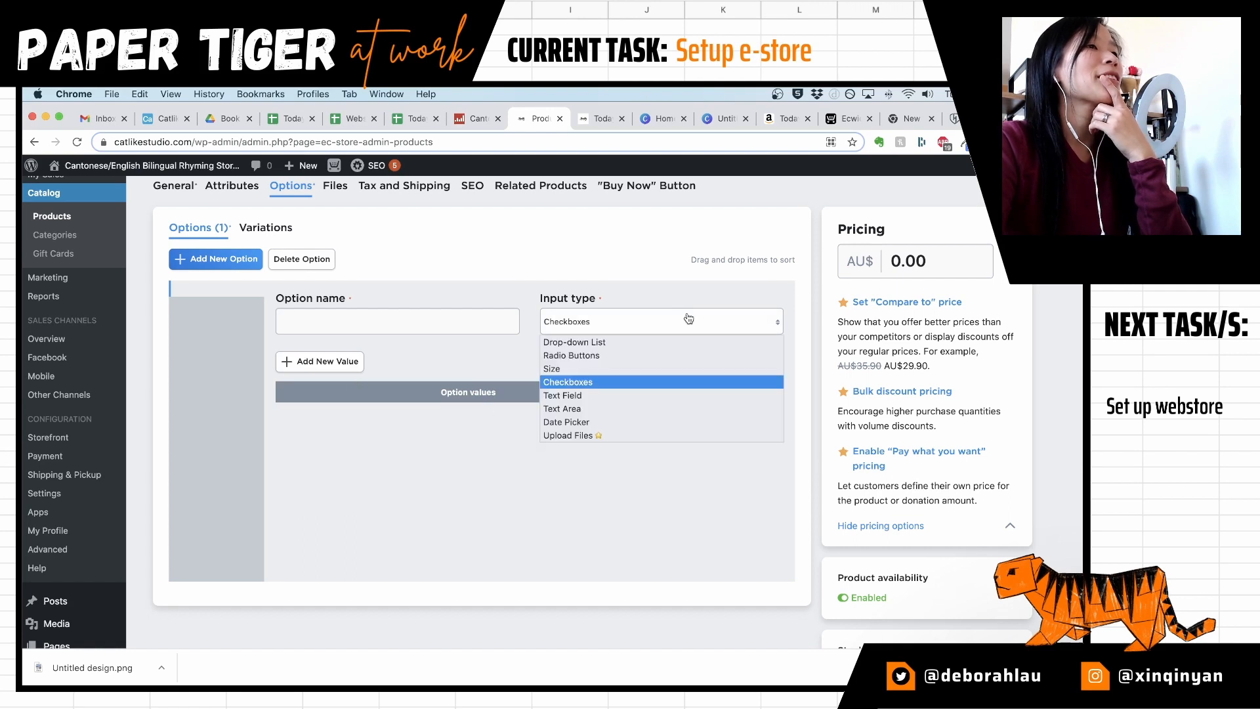
left_click(654, 324)
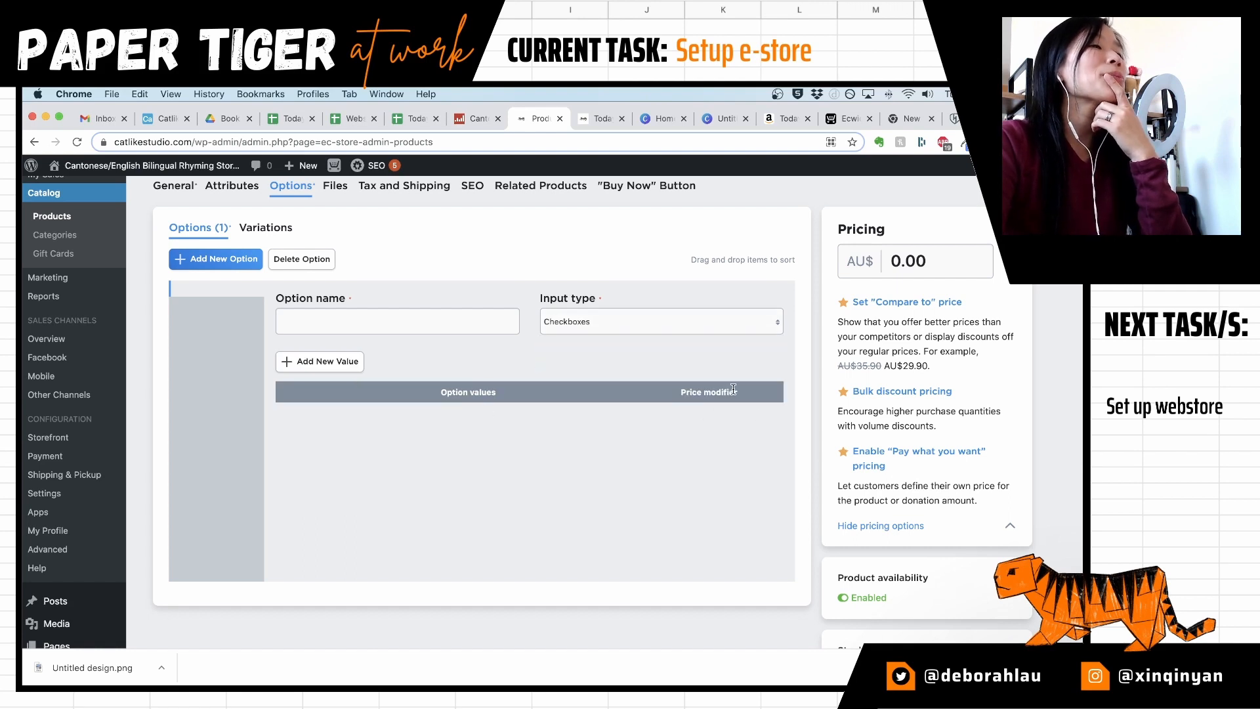
left_click(629, 334)
left_click(611, 357)
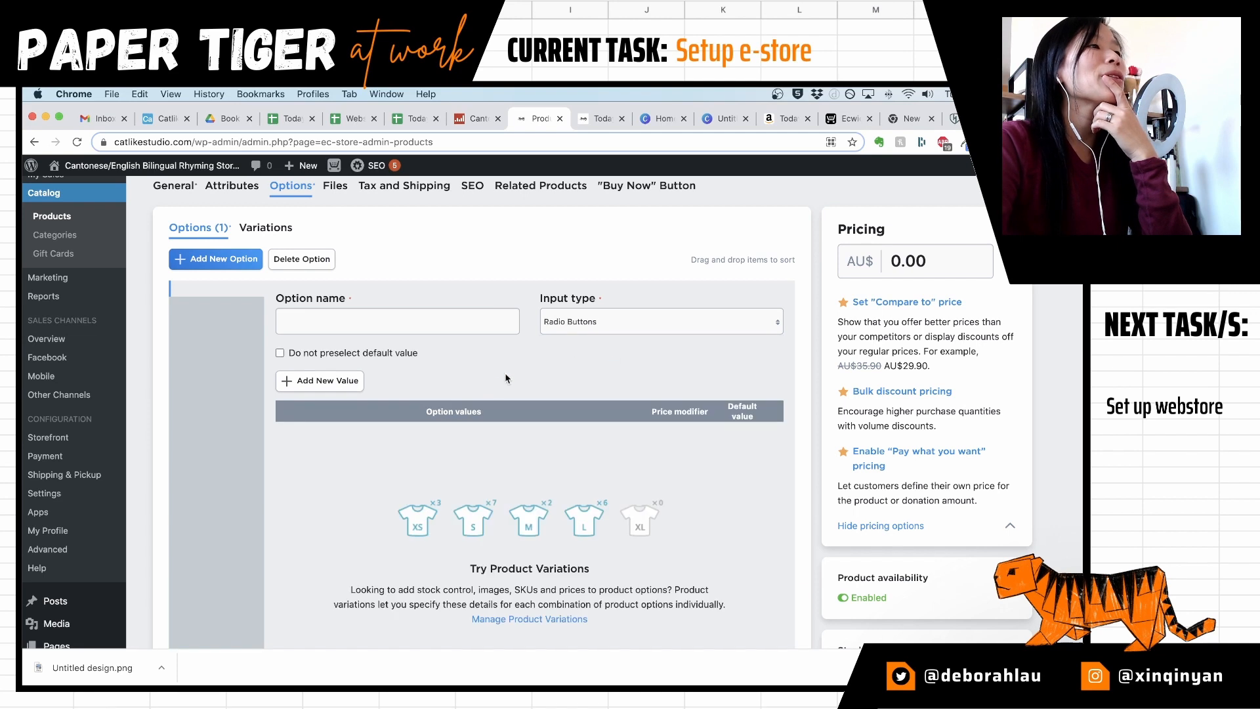
Name the option Standard.
left_click(391, 318)
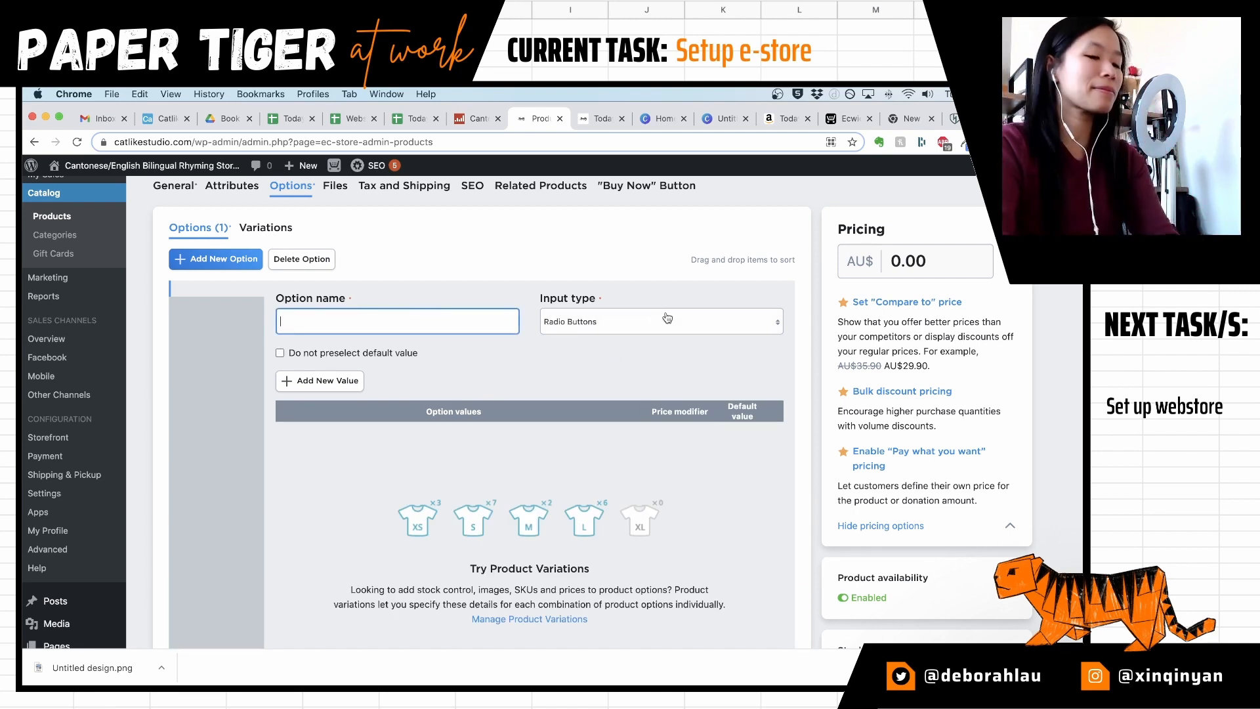
type("Standard")
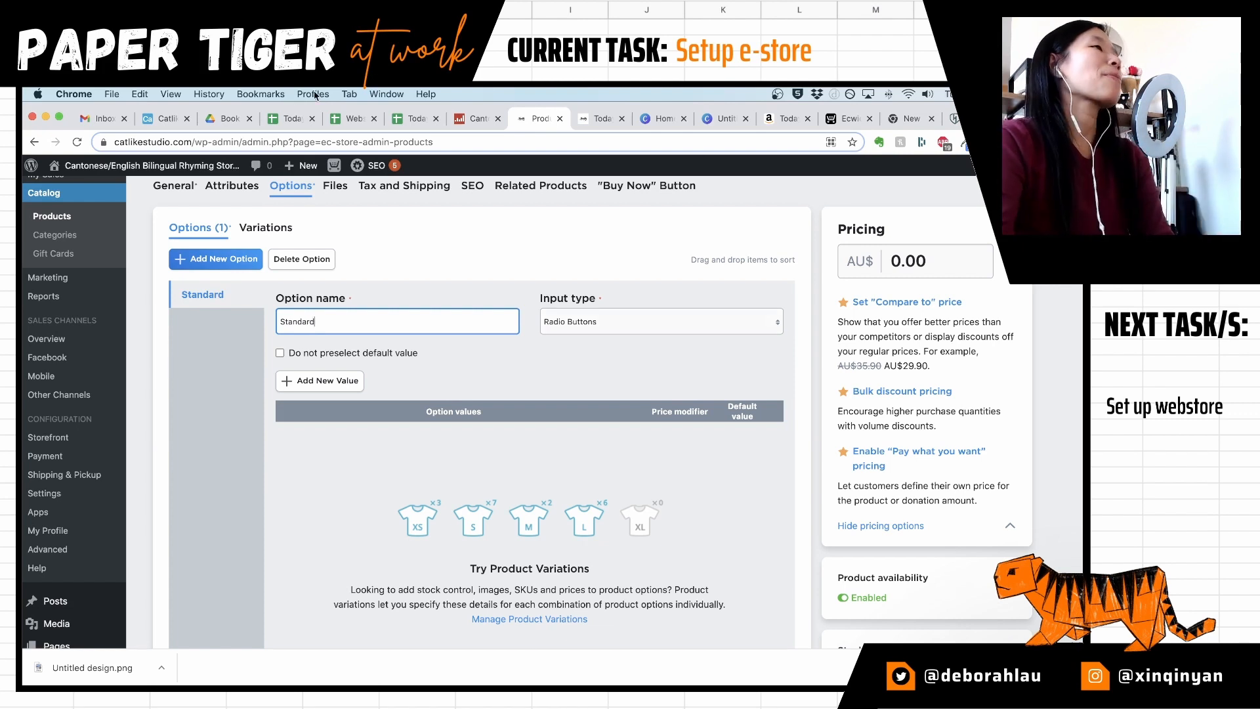
left_click(294, 119)
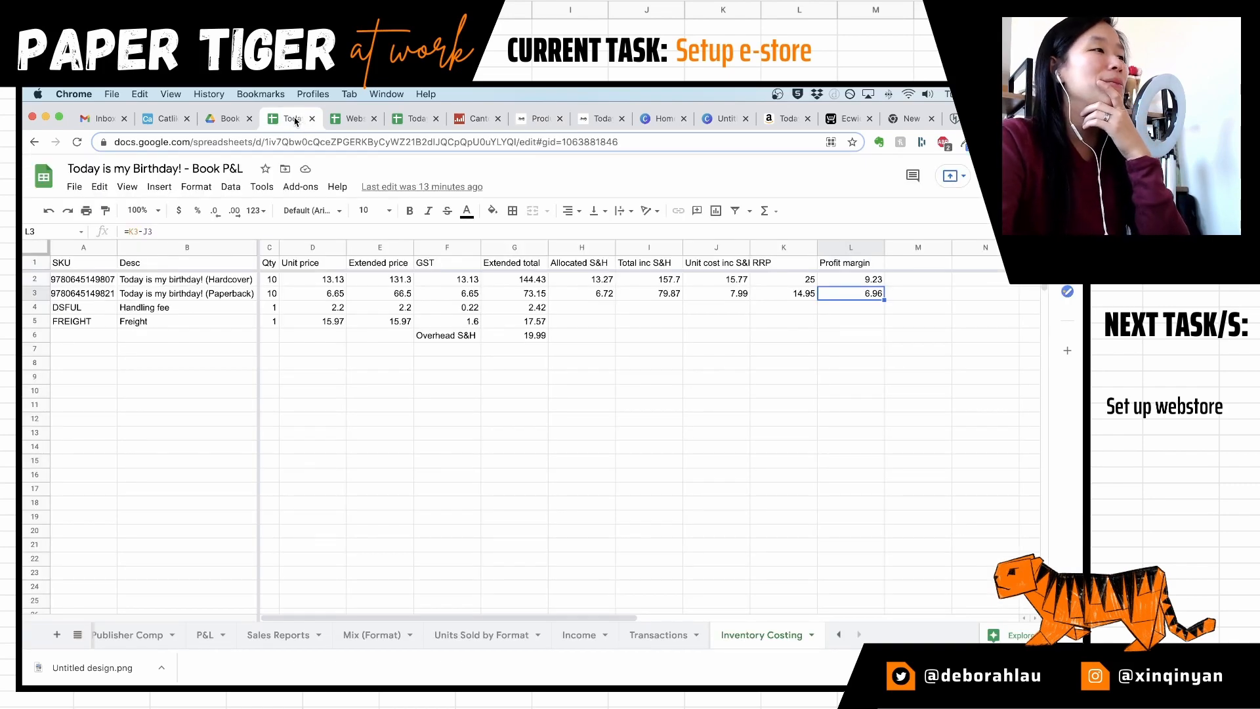
Review the profit figures on the Webstore fulfilment sheet.
left_click(337, 120)
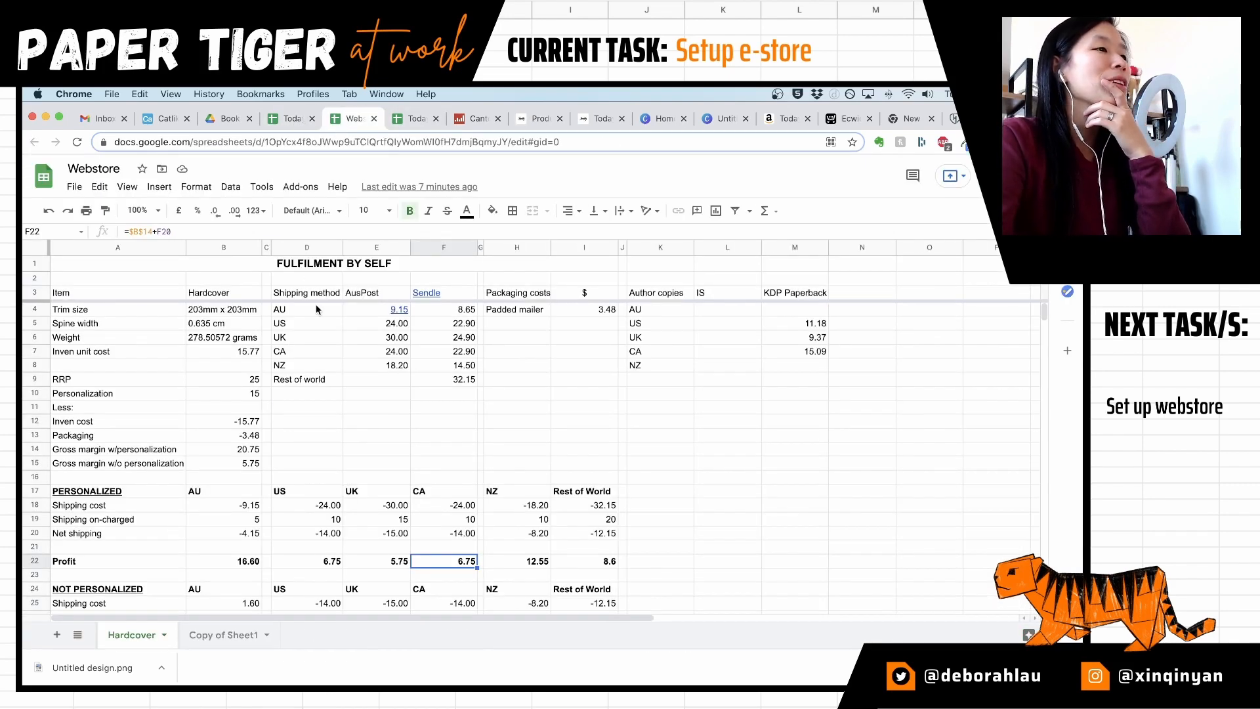
scroll(410, 388, "down", 1)
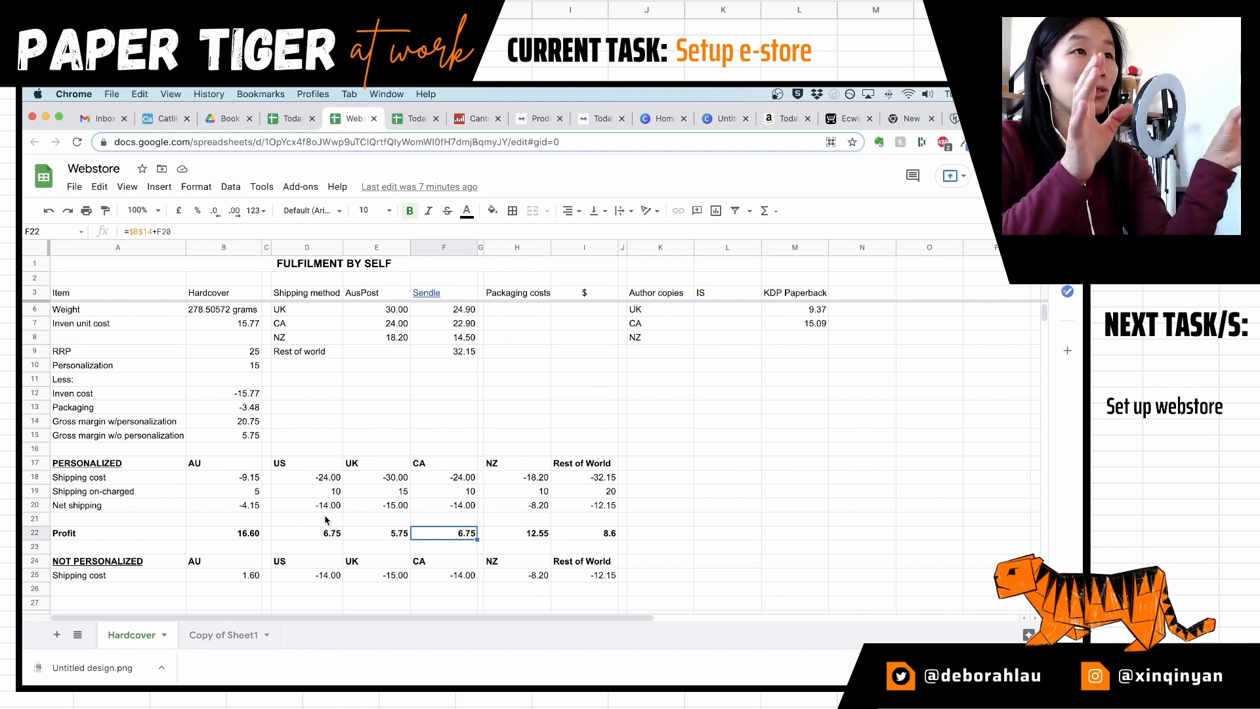
scroll(430, 519, "up", 1)
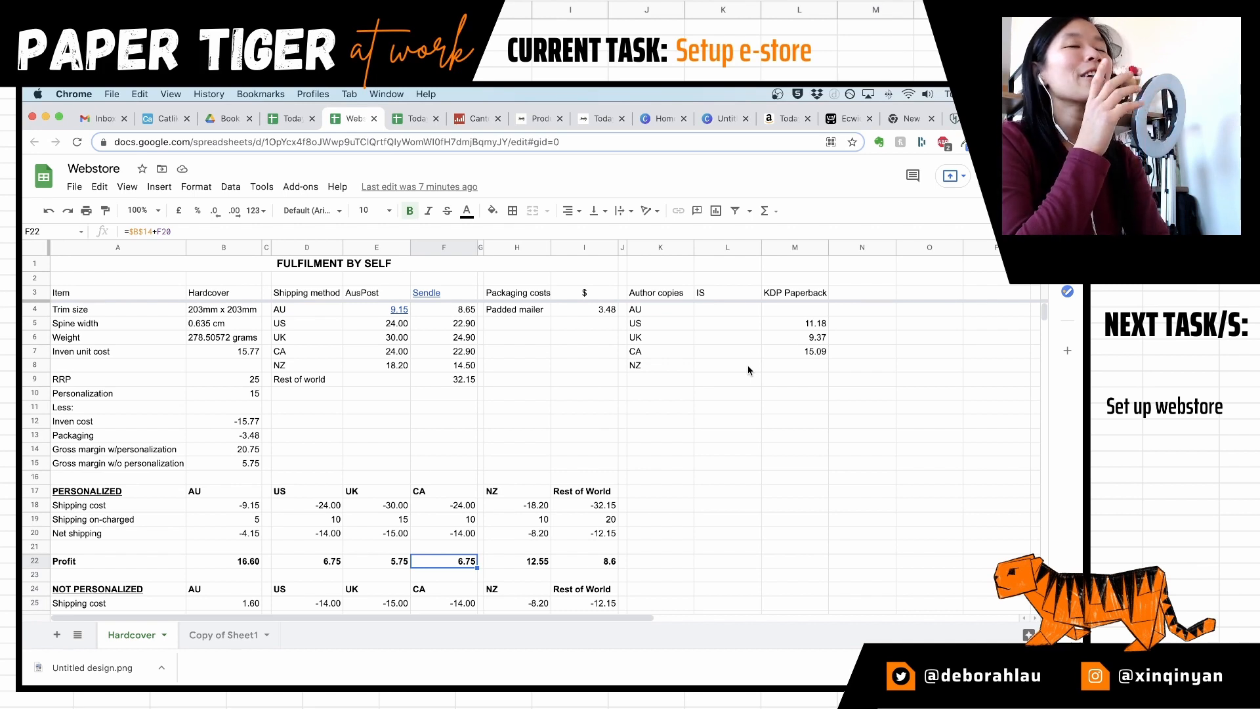
key("super+t")
Load ingramspark.com, log in, and start a new print order via Place Order.
type("ingram")
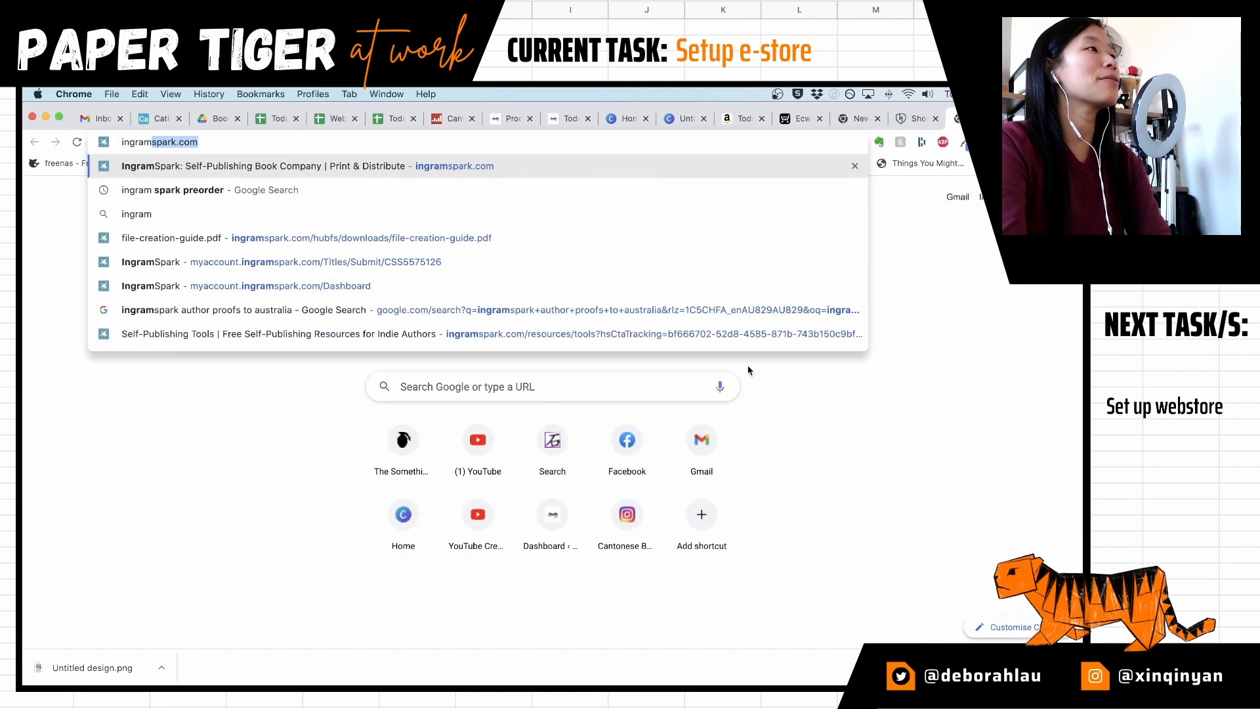
key("Return")
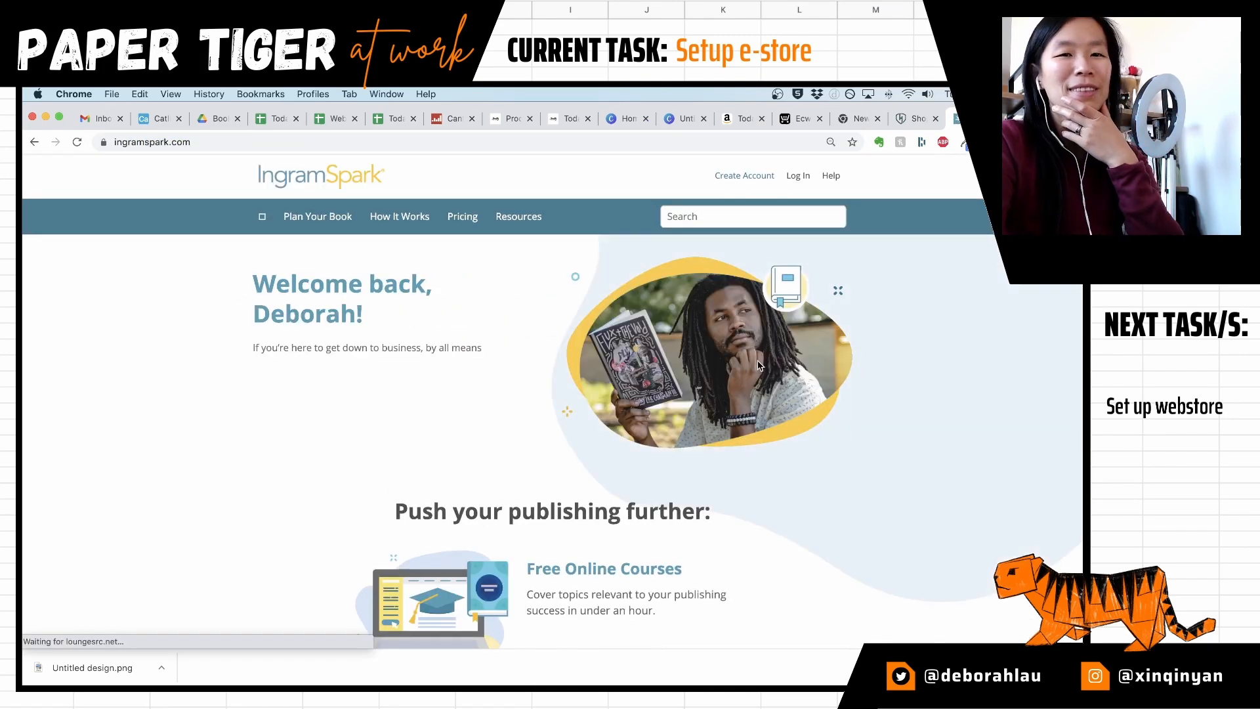
left_click(798, 176)
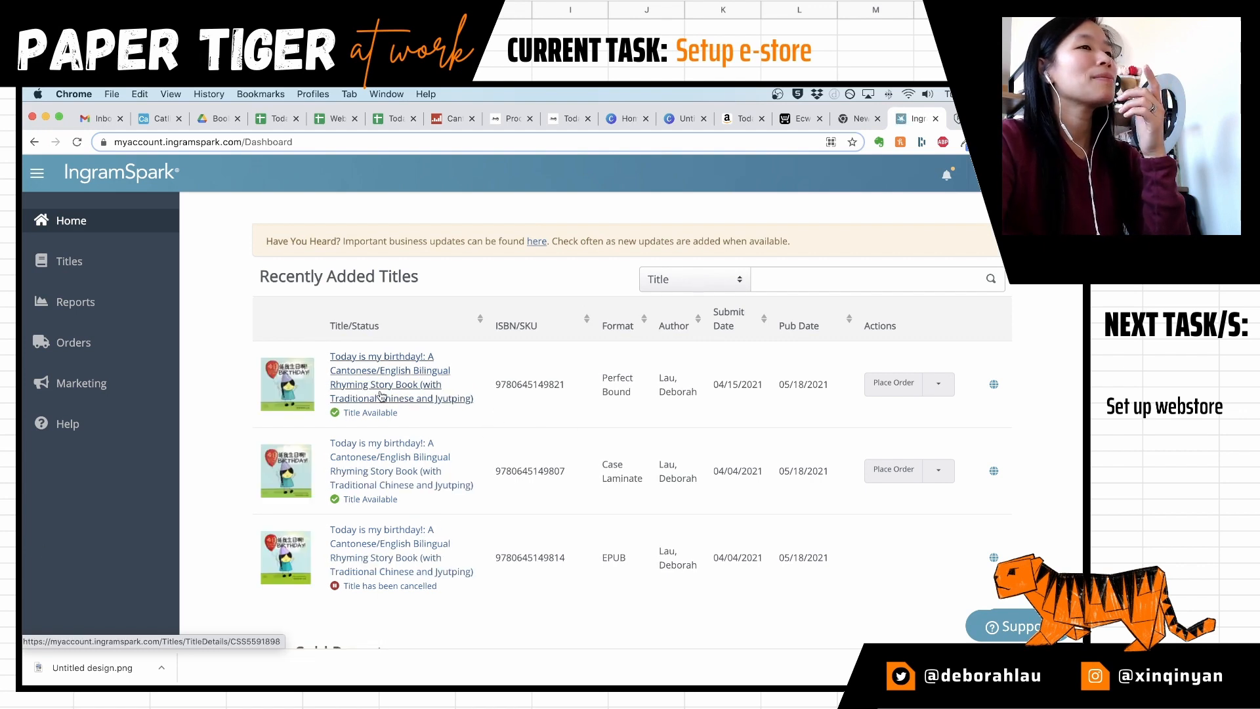
left_click(70, 345)
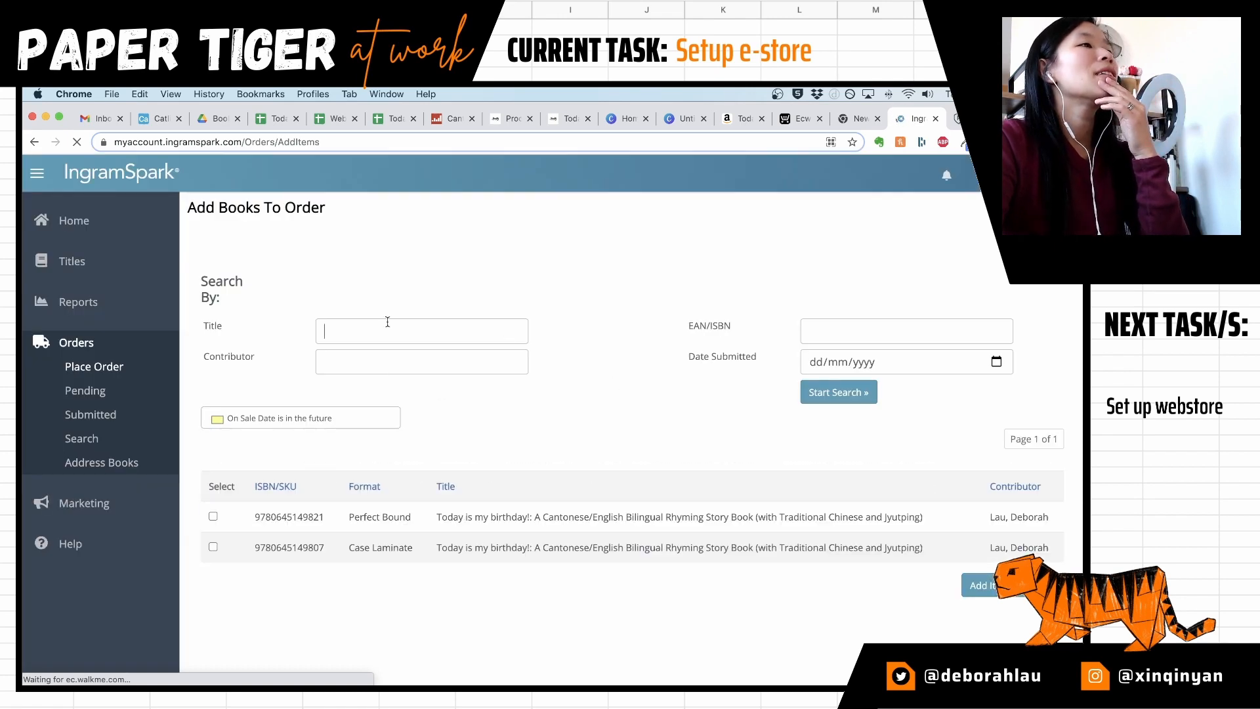
Order one Case Laminate hardcover and check its handling fee, $12.77 shipping and $30.91 total.
left_click(389, 328)
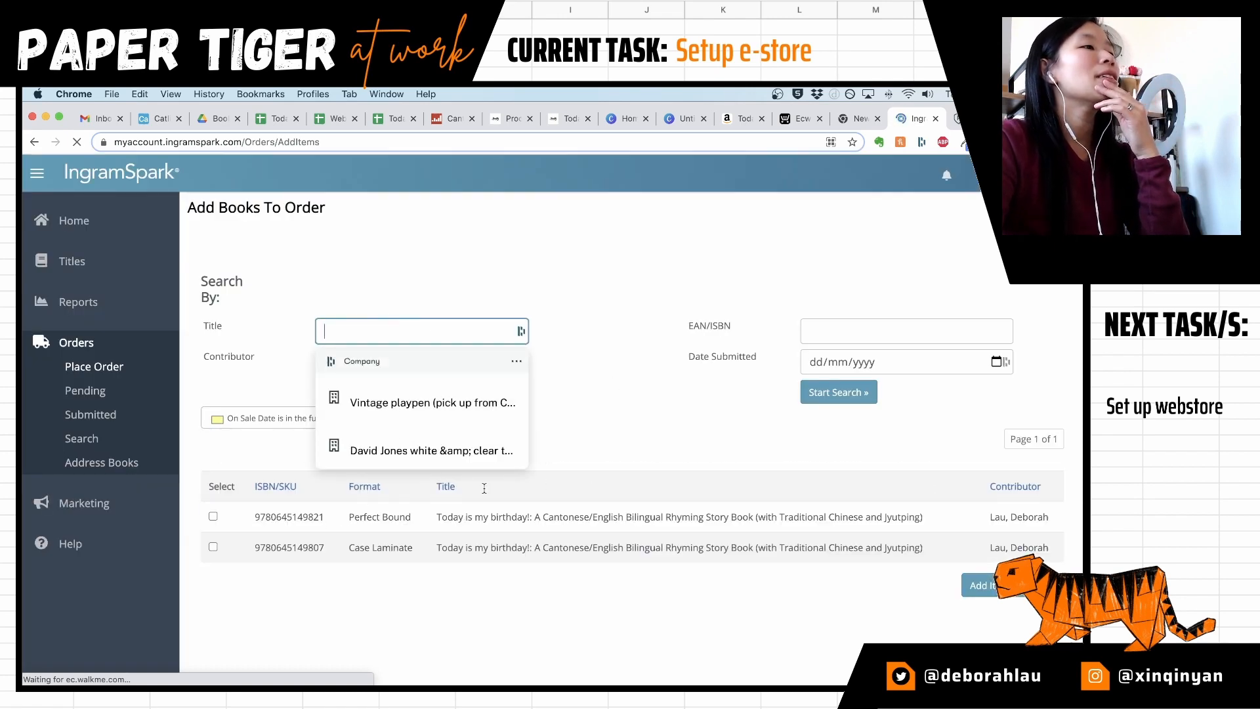
left_click(214, 547)
left_click(979, 585)
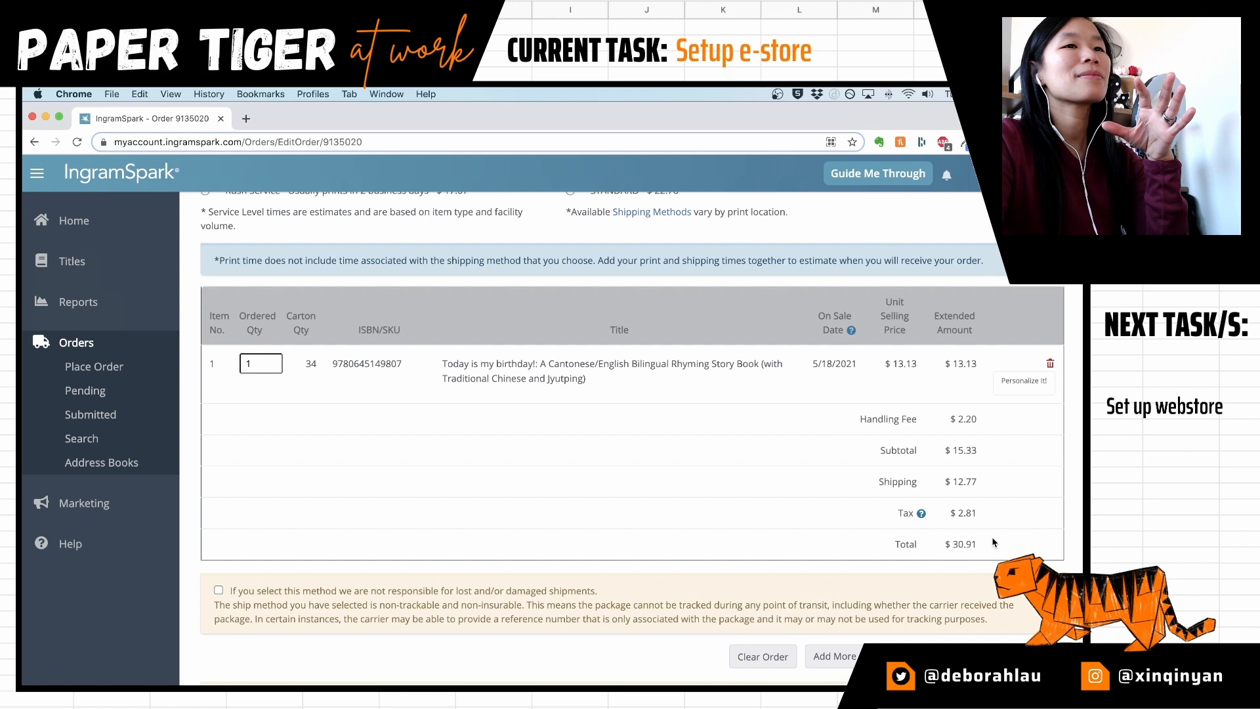
left_click_drag(988, 539, 924, 551)
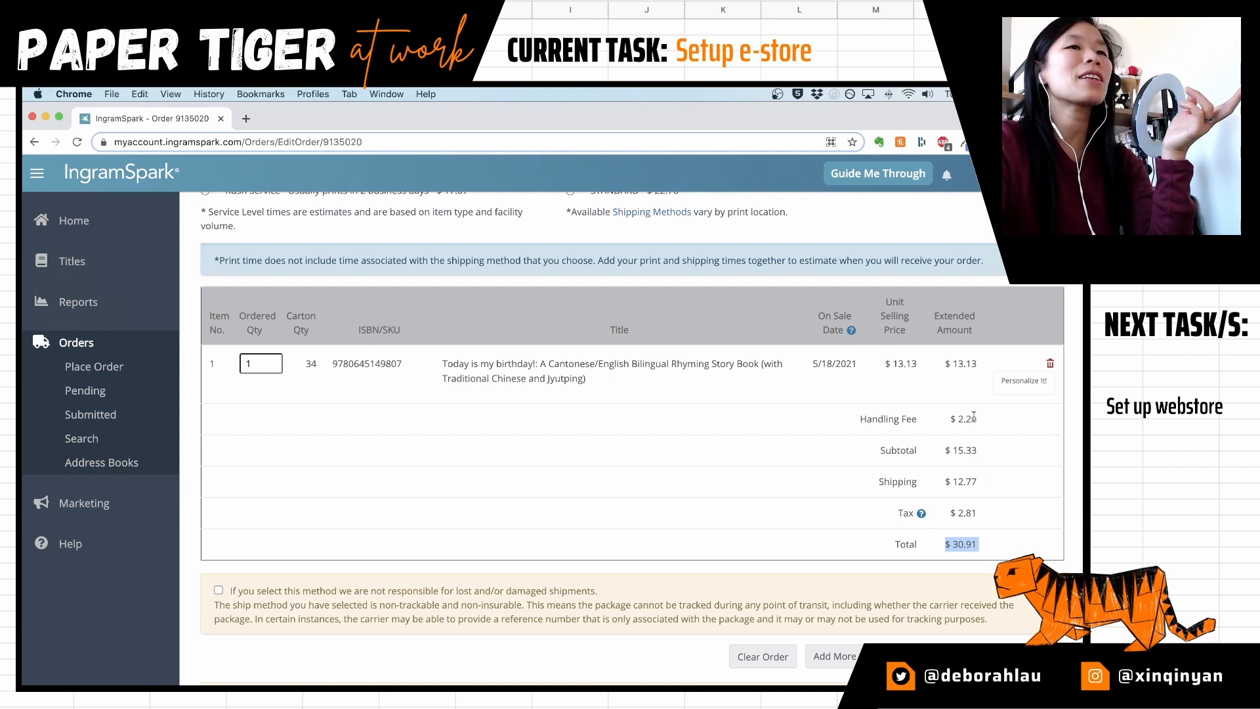
left_click_drag(972, 417, 950, 419)
left_click_drag(981, 484, 921, 486)
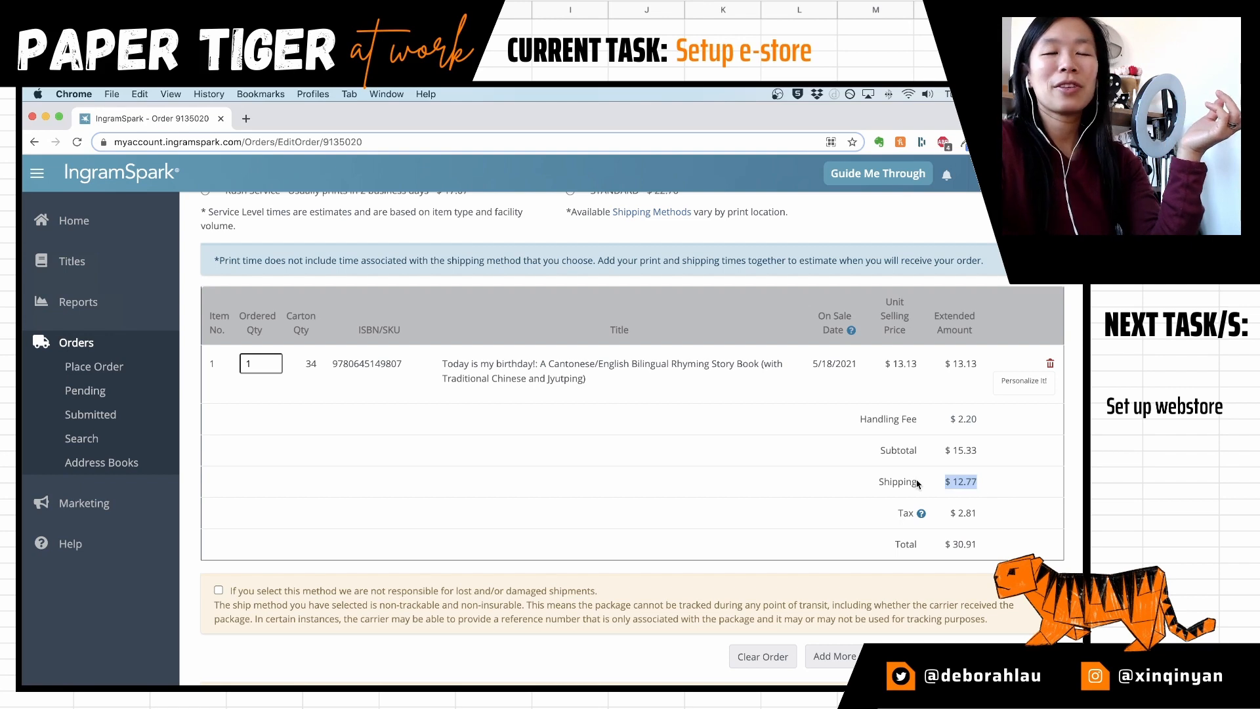
scroll(763, 495, "up", 3)
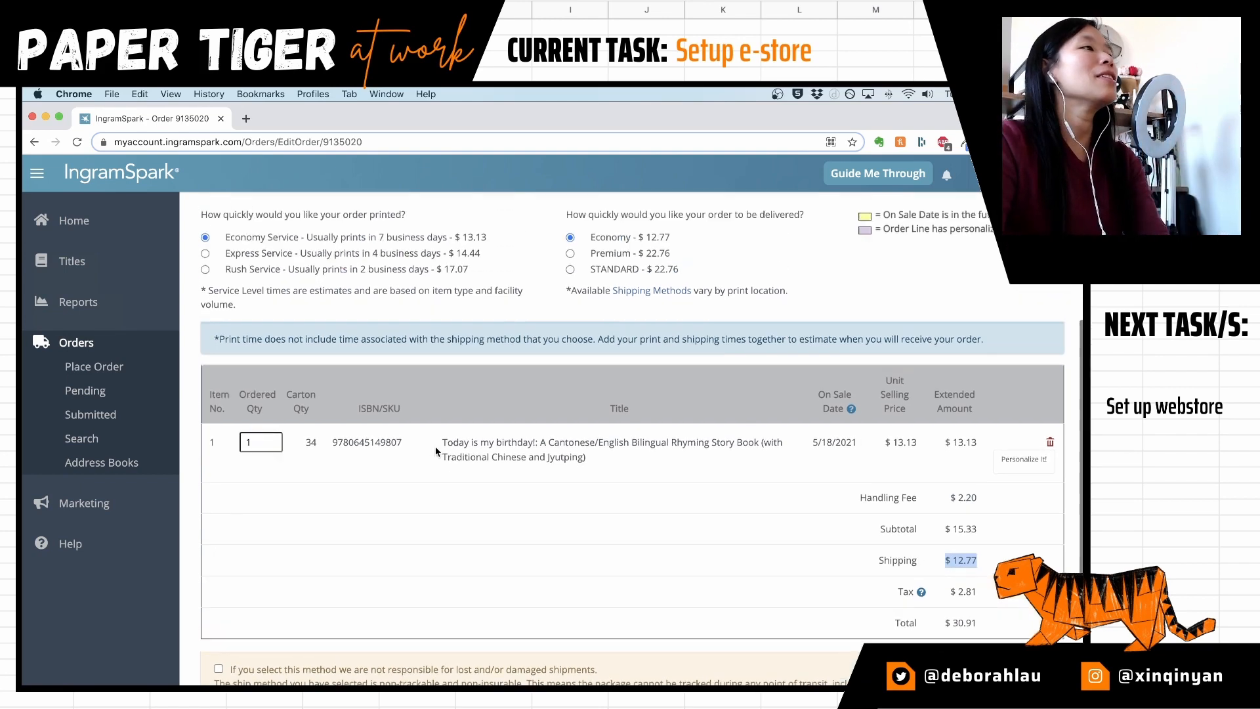
left_click(288, 458)
type("00")
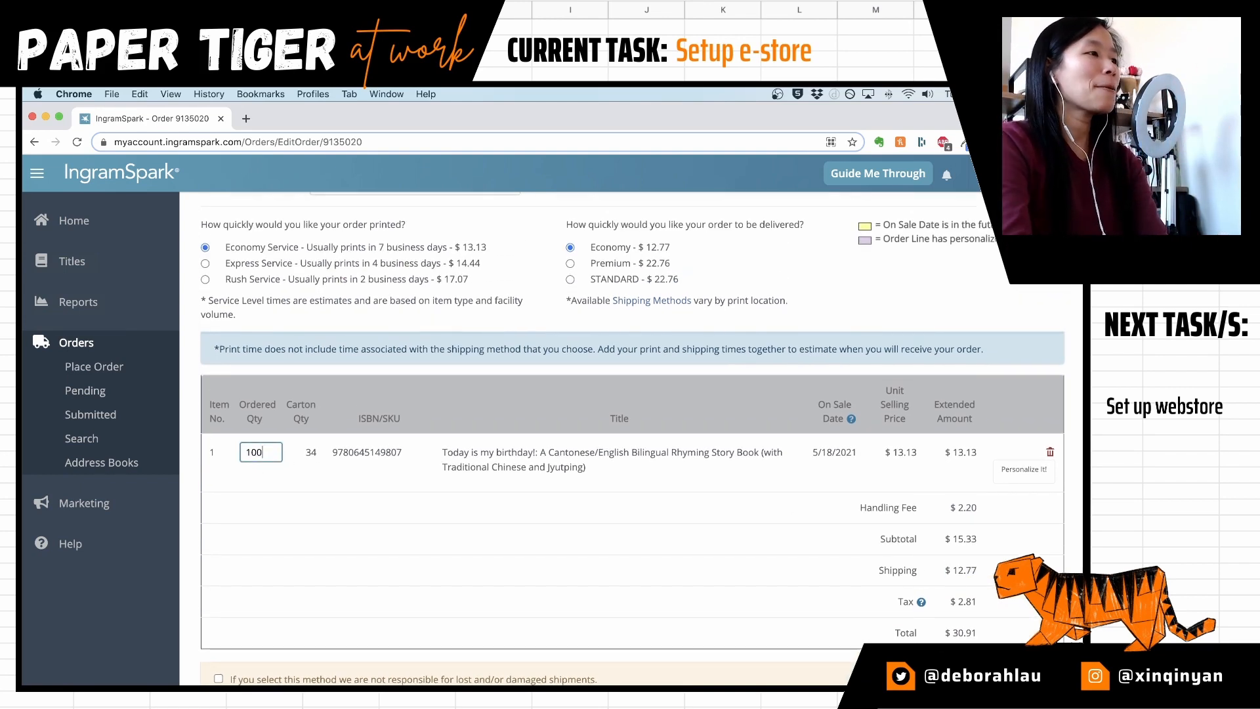
key("BackSpace")
key("BackSpace")
key("BackSpace")
type("100")
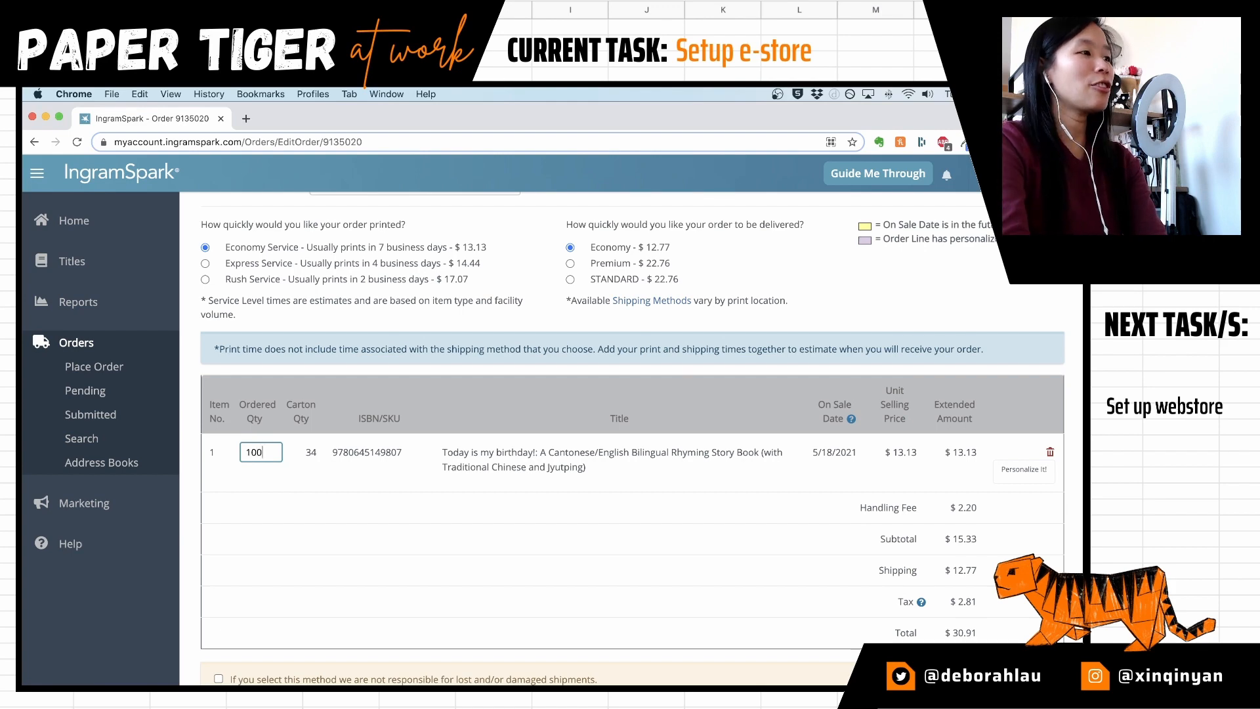
scroll(533, 389, "down", 5)
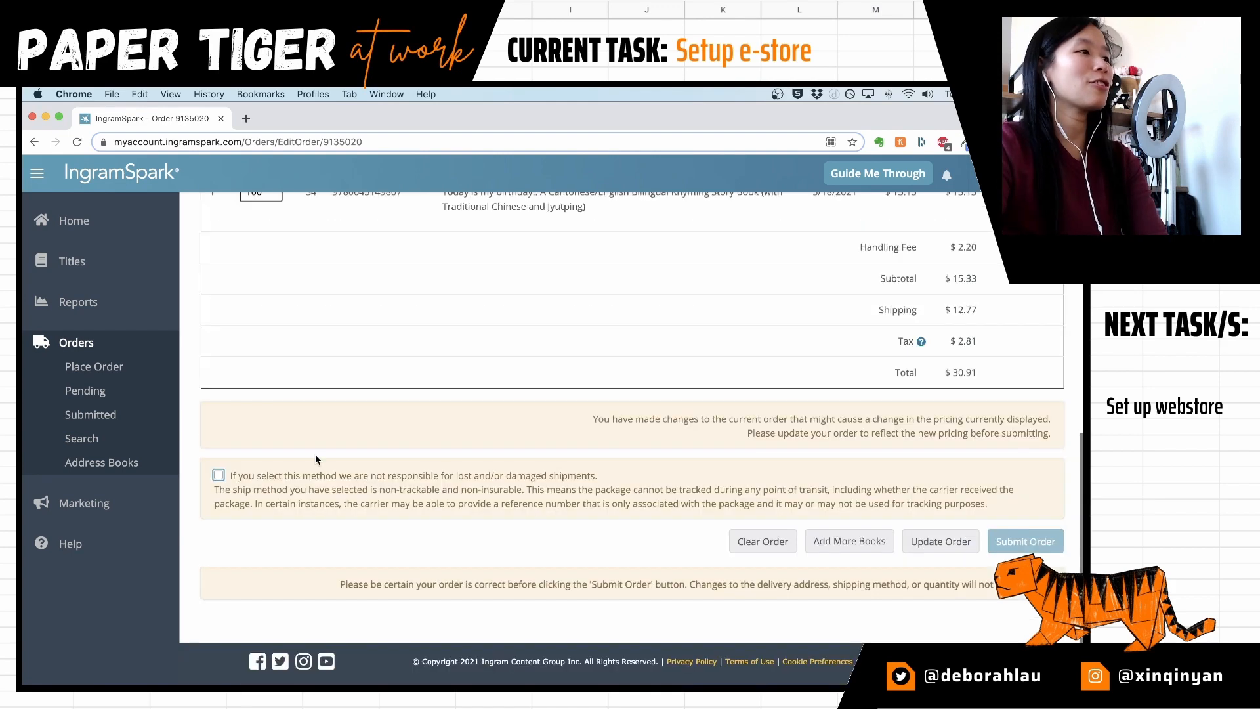
left_click(955, 545)
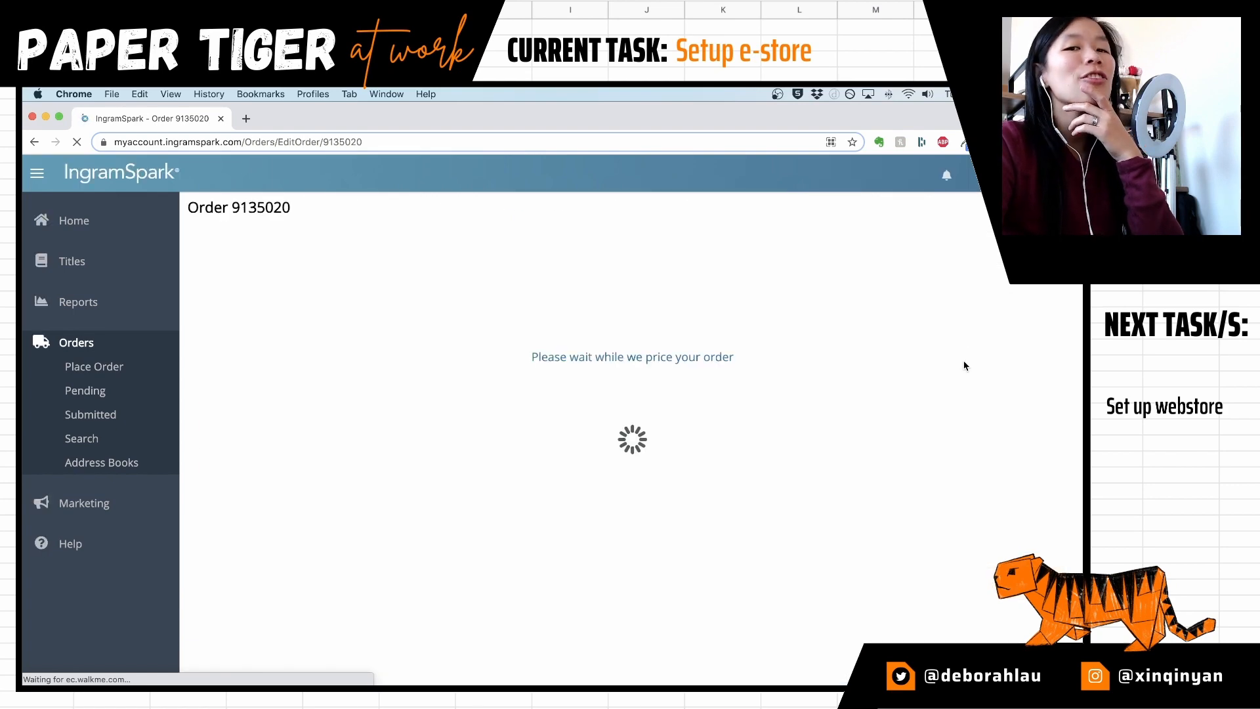
scroll(889, 384, "down", 6)
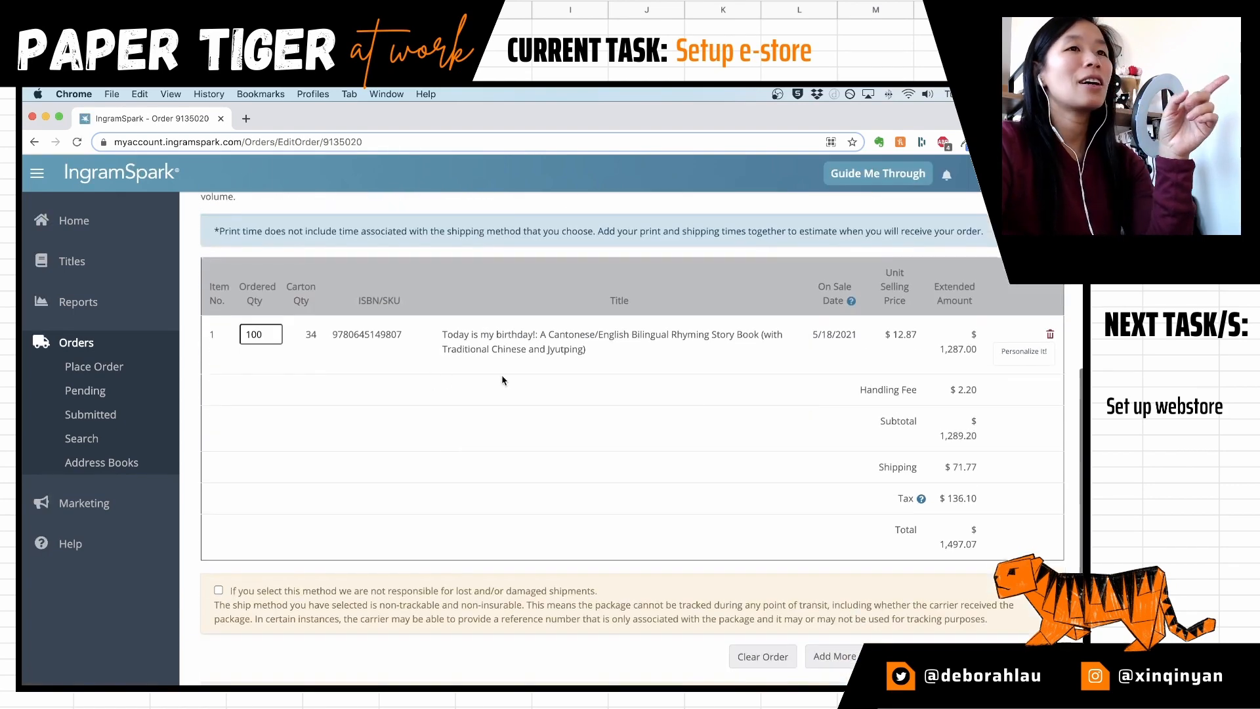
scroll(966, 507, "up", 1)
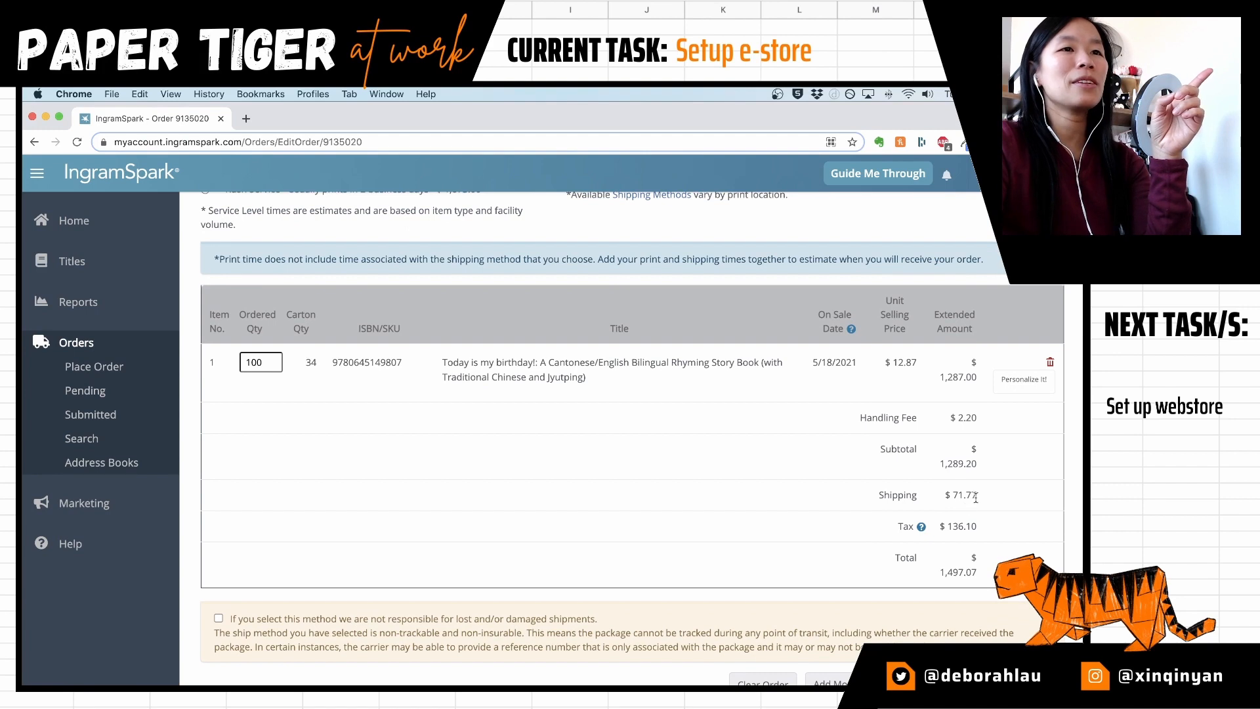
left_click_drag(977, 497, 939, 499)
left_click(947, 505)
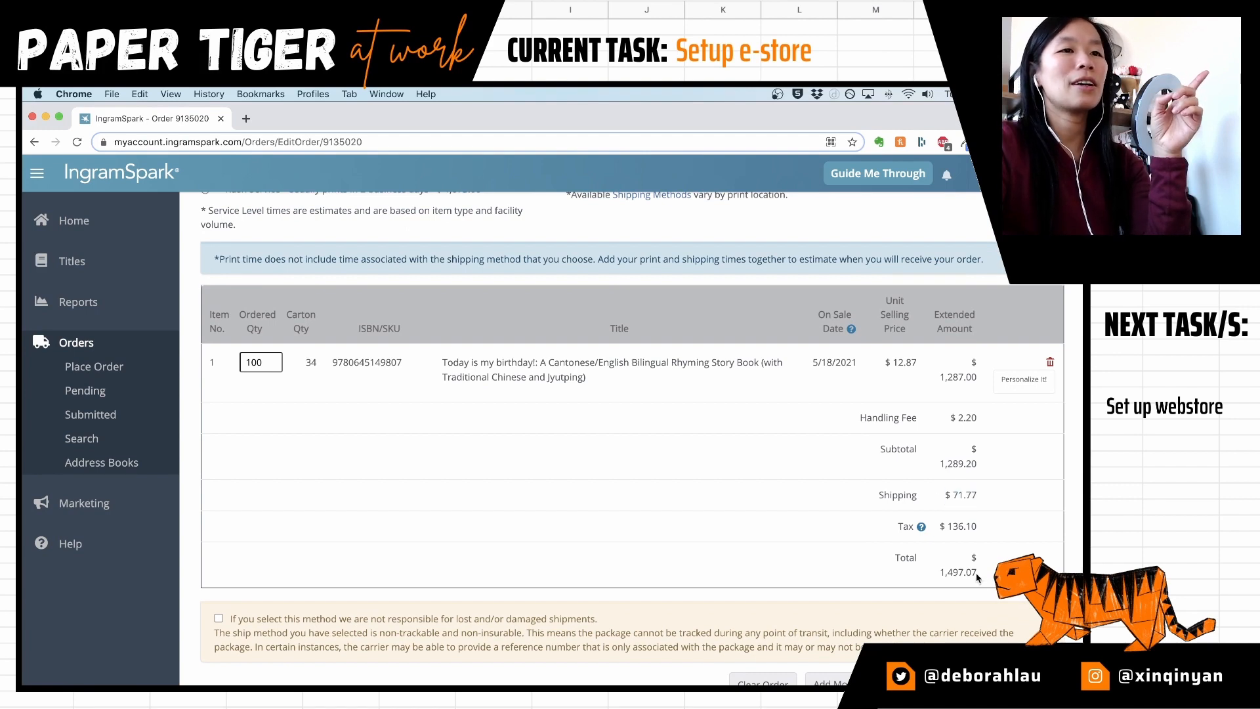
left_click(973, 423)
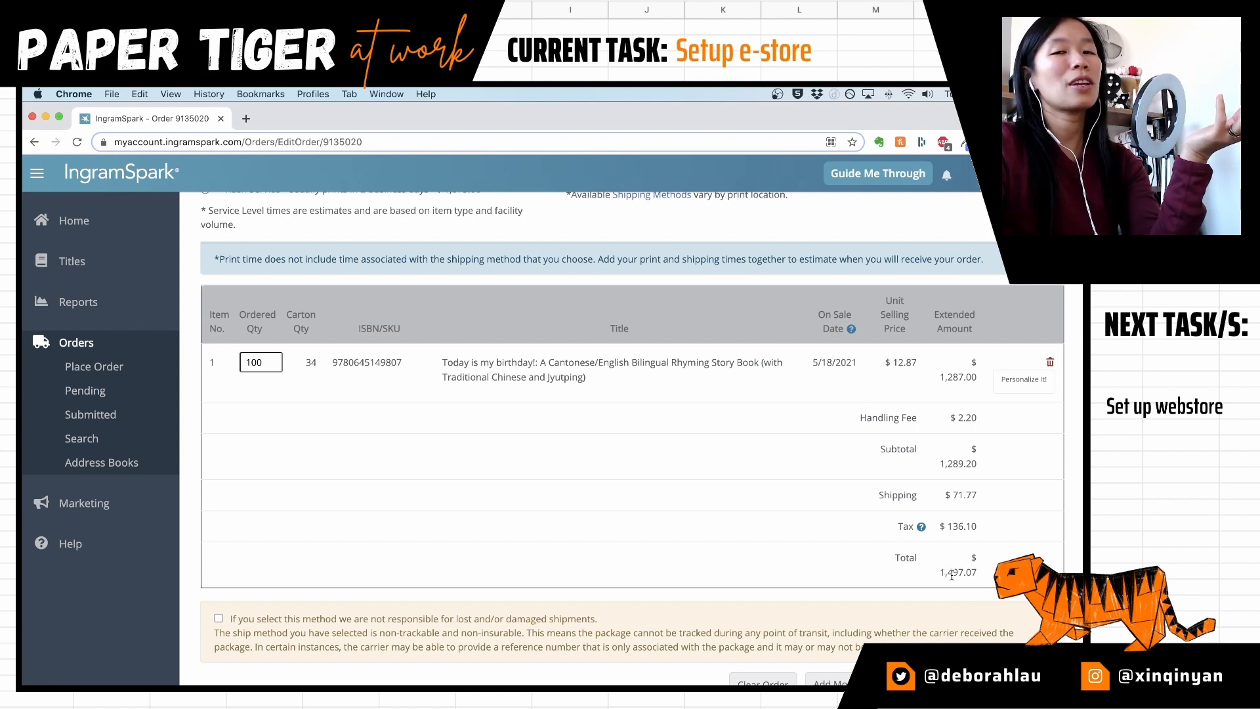
left_click_drag(986, 576, 922, 574)
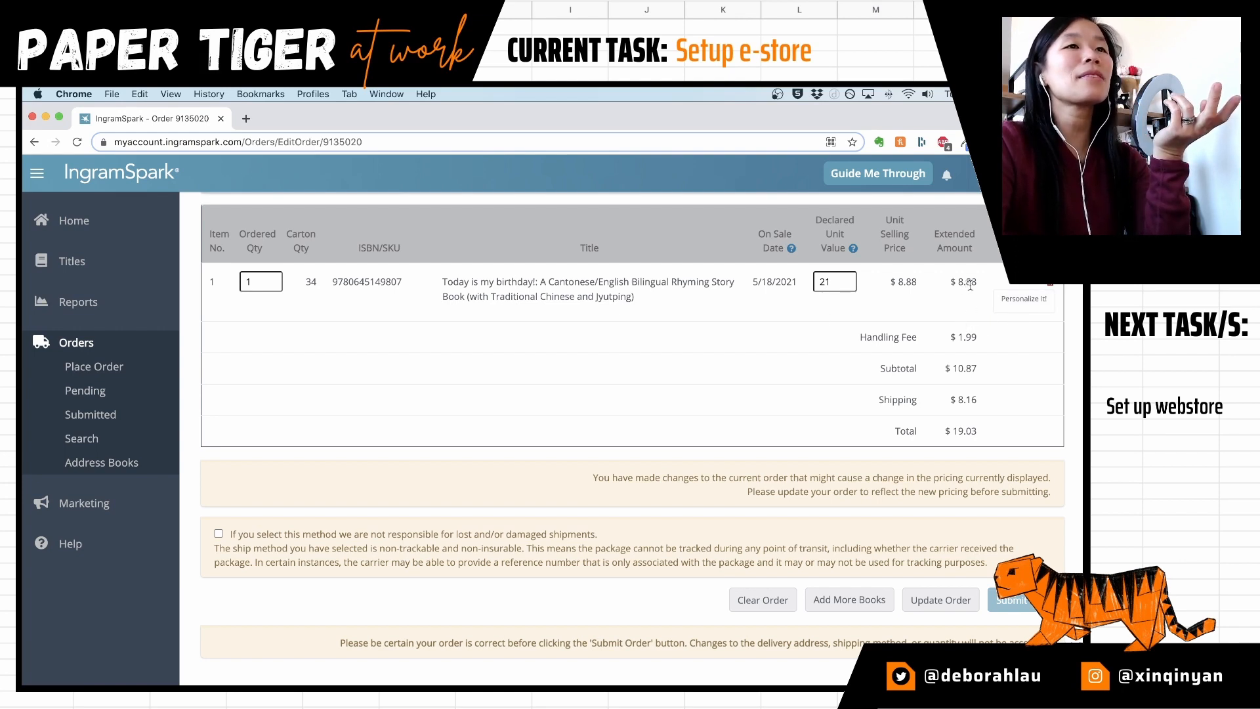
mouse_move(981, 405)
left_mouse_down()
mouse_move(933, 407)
mouse_move(957, 399)
left_mouse_up()
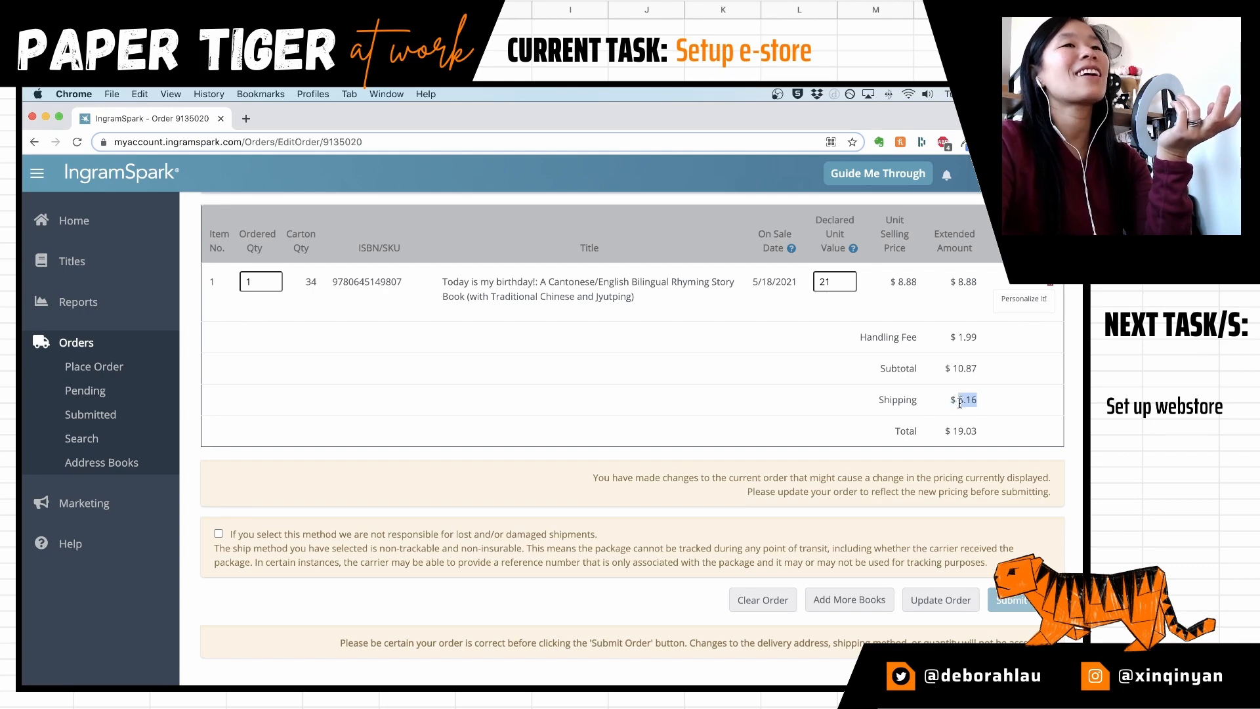
left_click(964, 417)
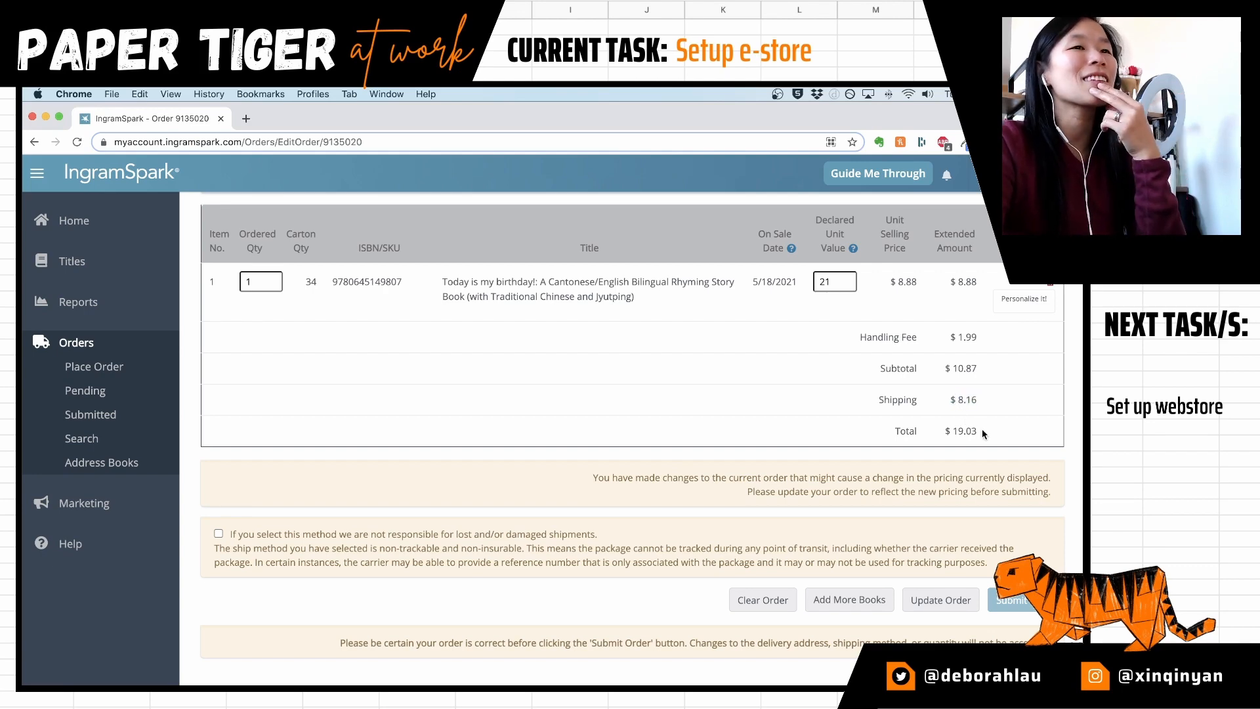
left_click_drag(984, 434, 959, 432)
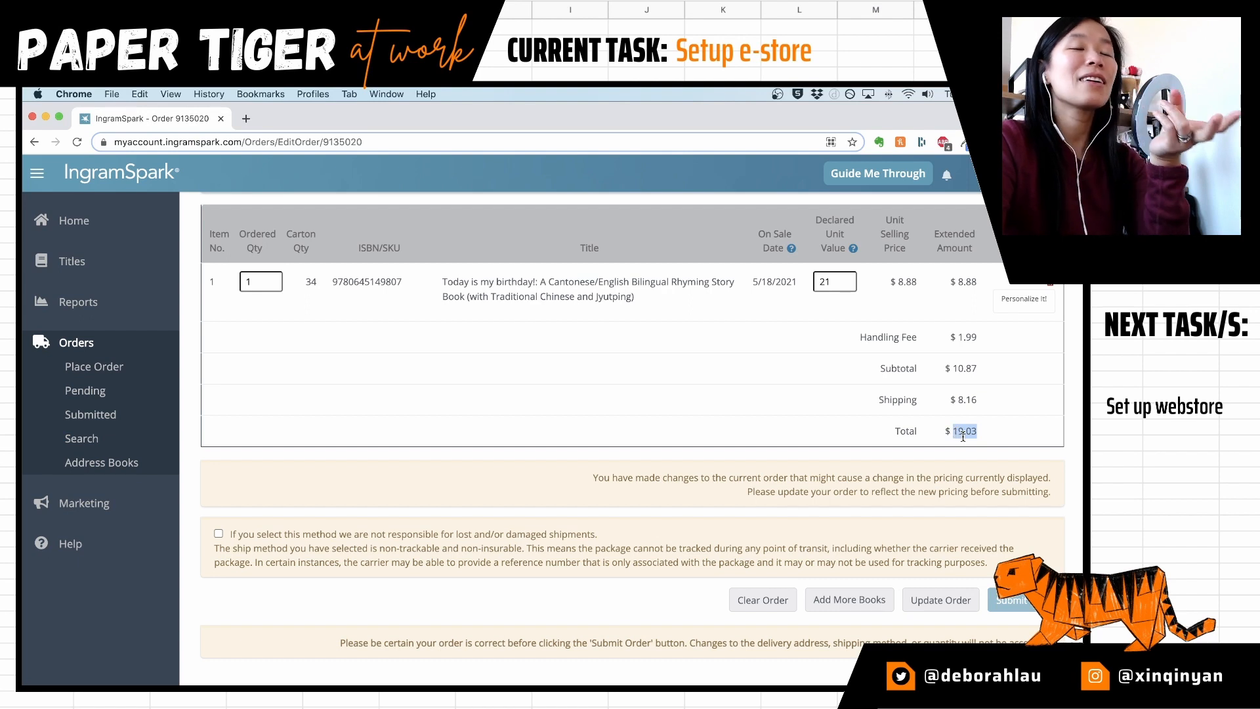
left_click(965, 439)
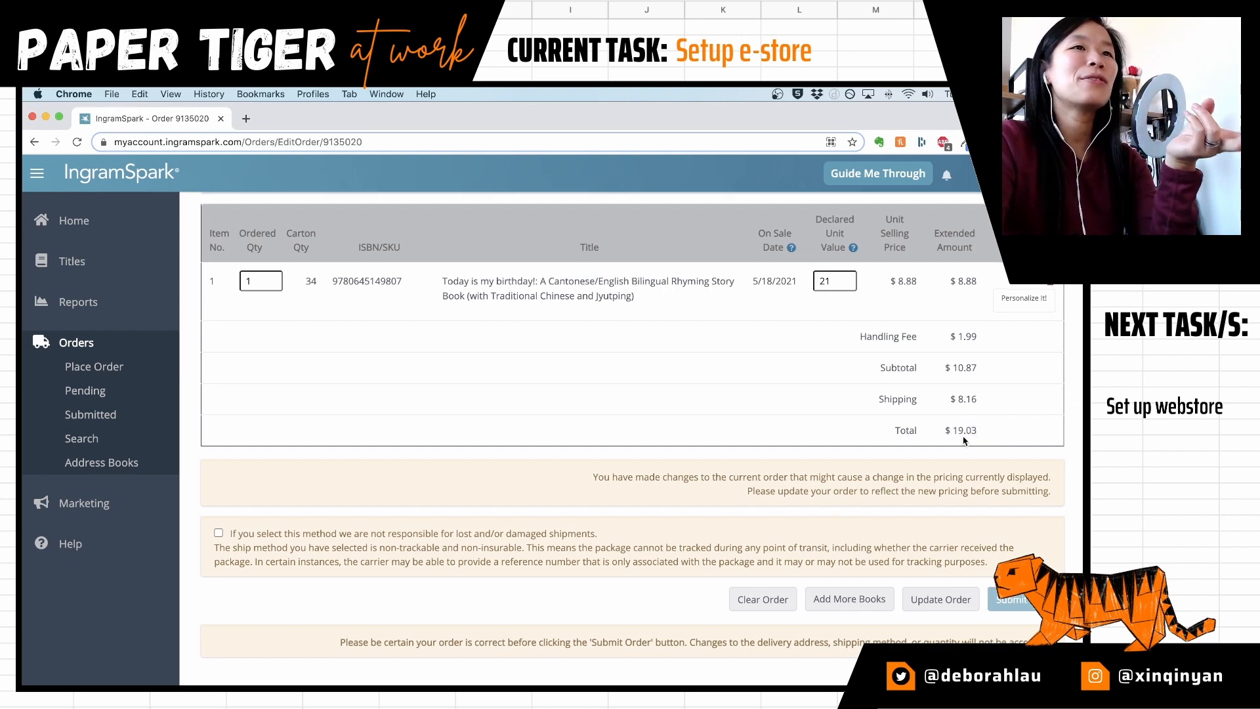
scroll(964, 440, "up", 1)
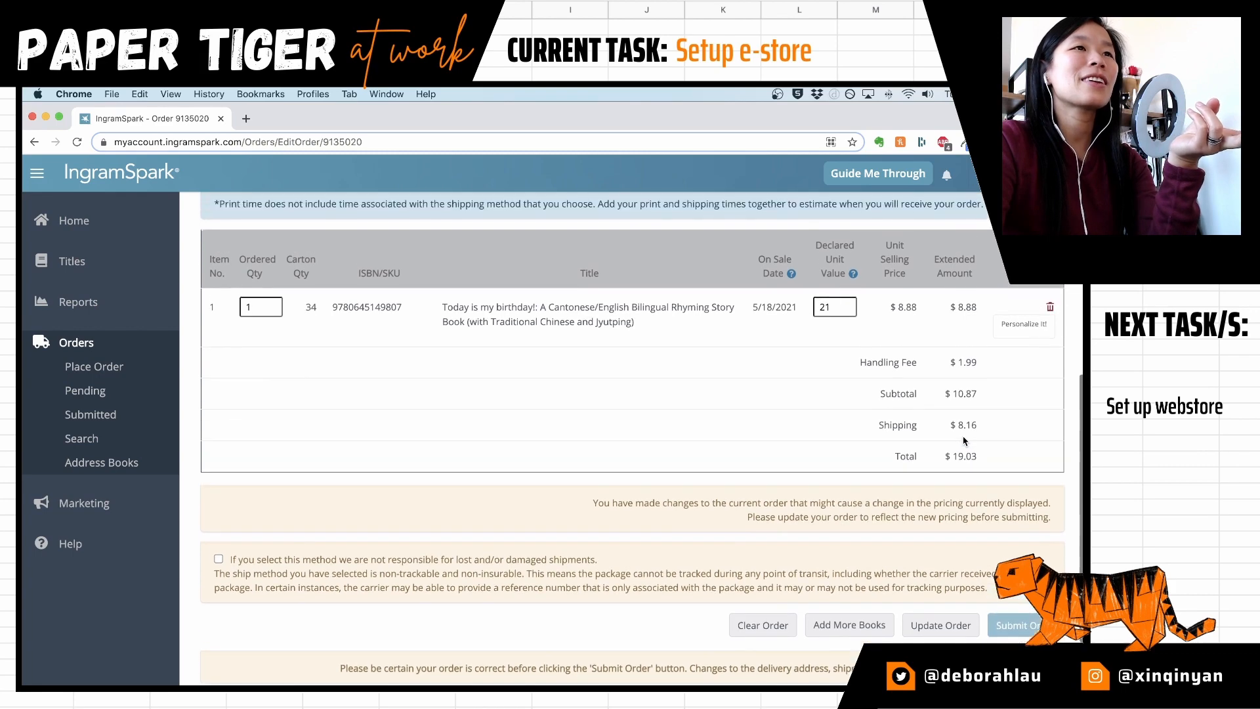
left_click(1010, 328)
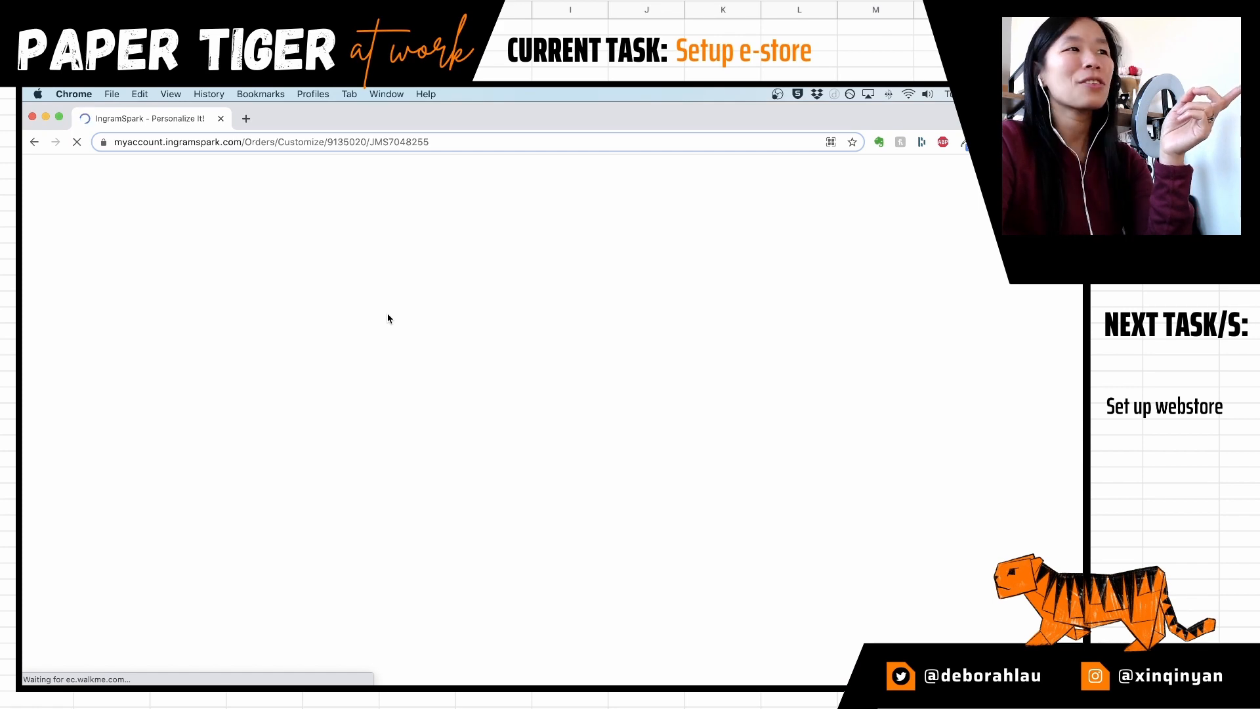
scroll(392, 316, "down", 2)
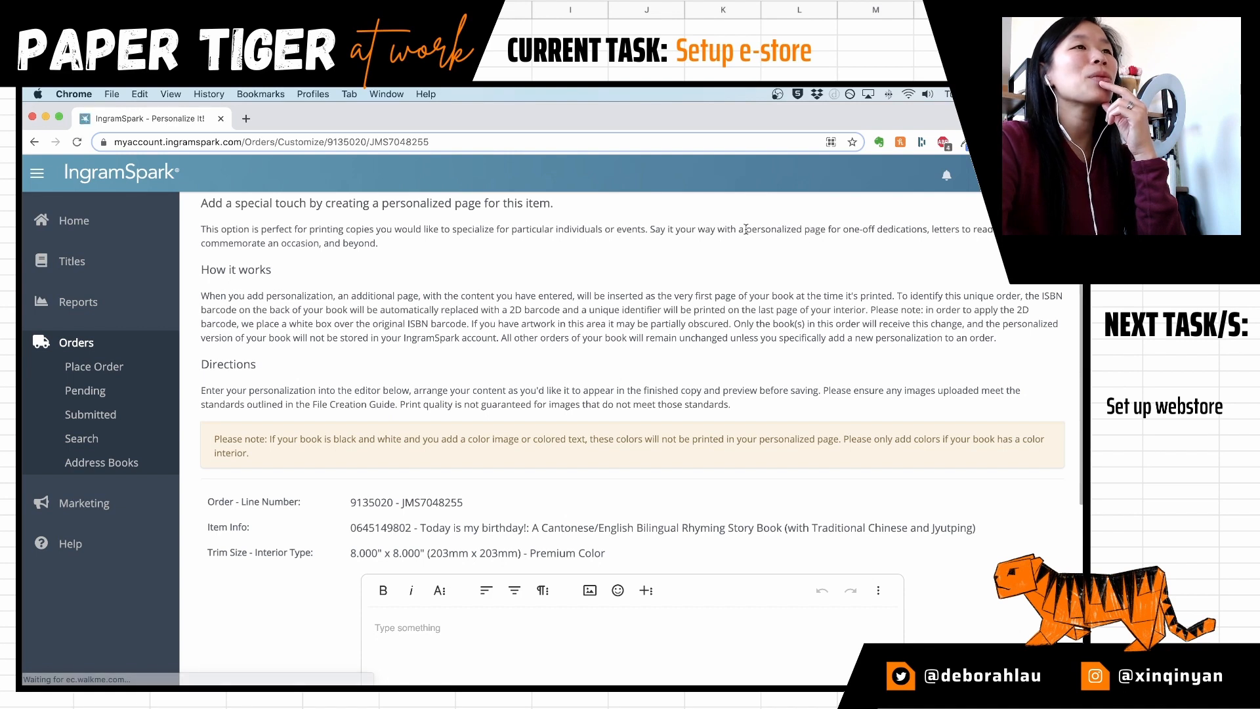
left_click_drag(747, 229, 776, 246)
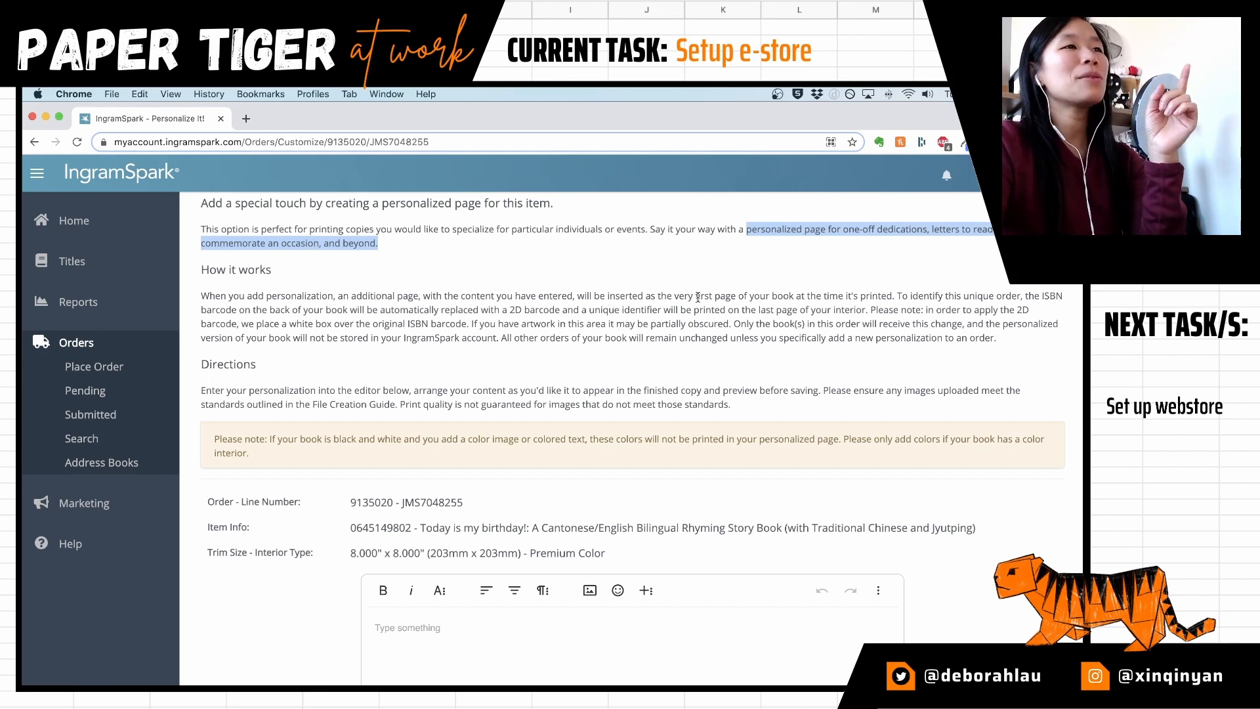
left_click_drag(675, 296, 778, 296)
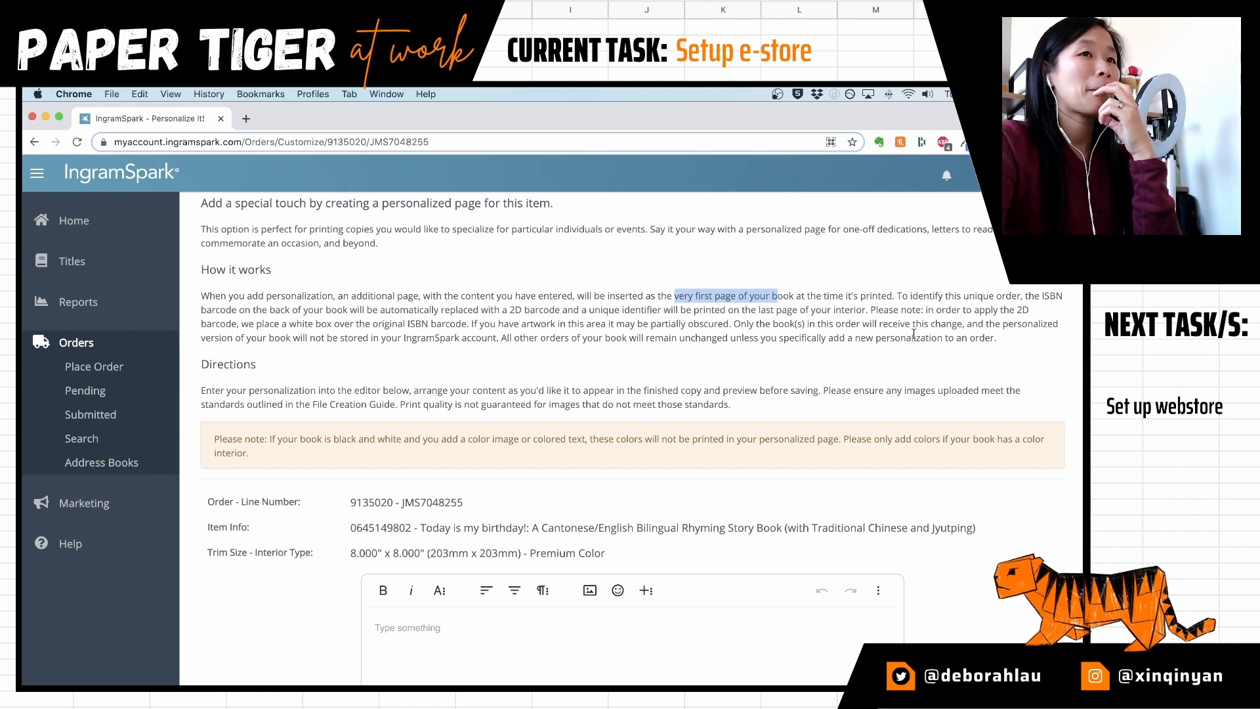
scroll(354, 381, "down", 3)
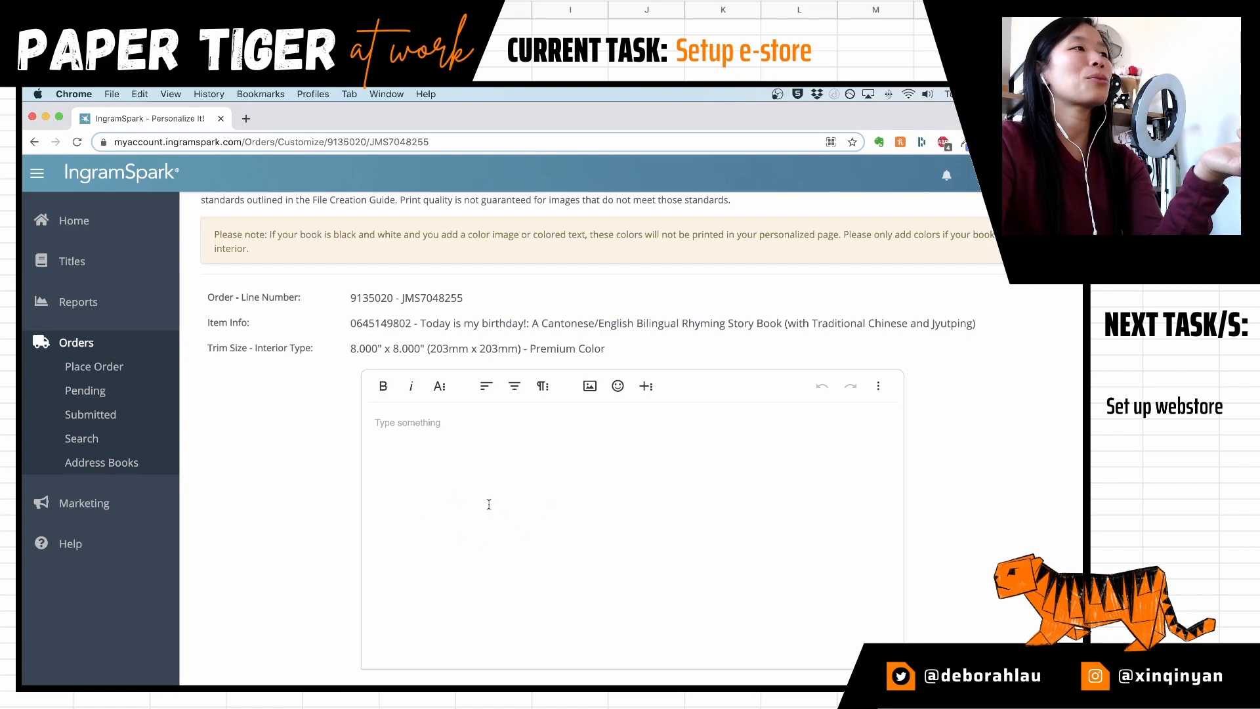
scroll(630, 427, "up", 4)
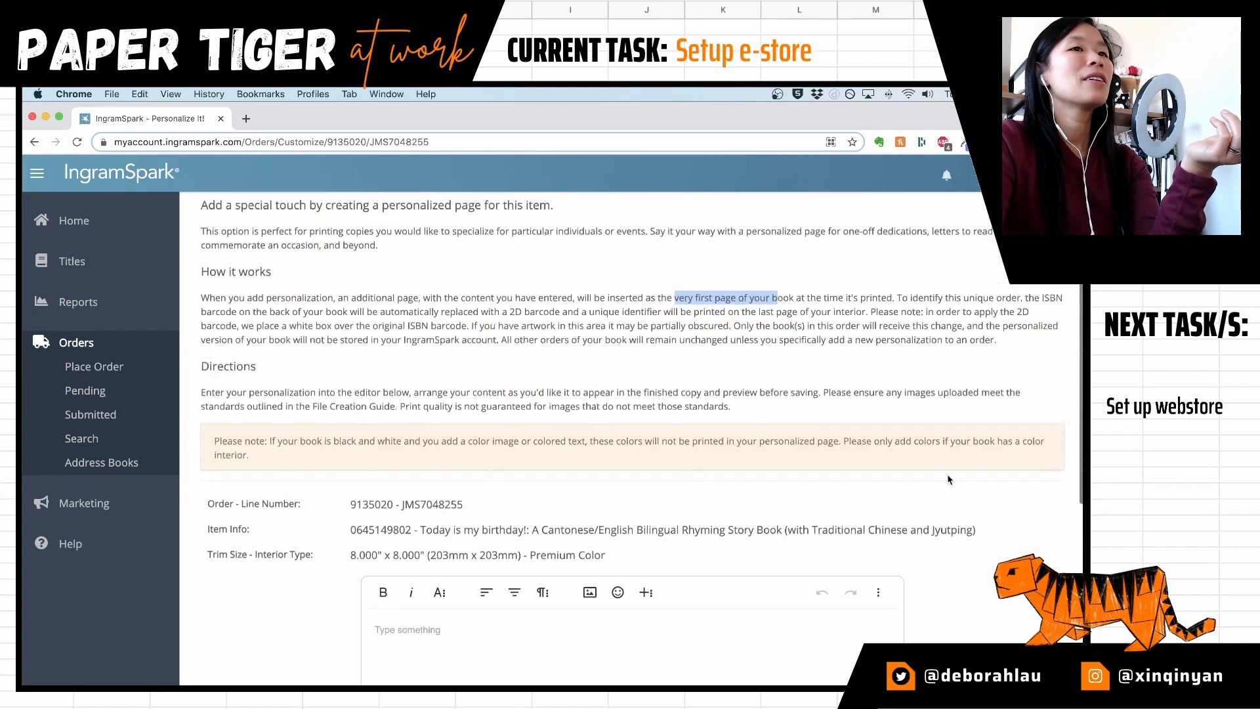
left_click(35, 142)
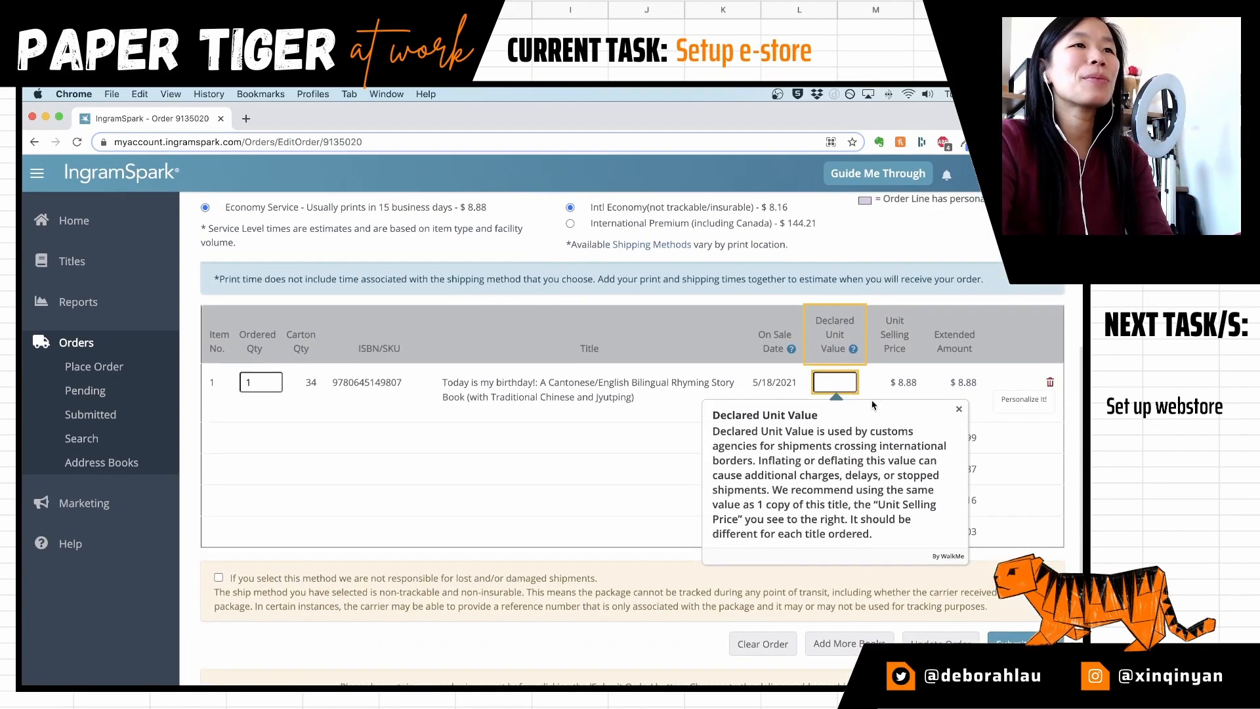
Change the order's ship-to address country to United States.
left_click(960, 410)
scroll(967, 537, "up", 6)
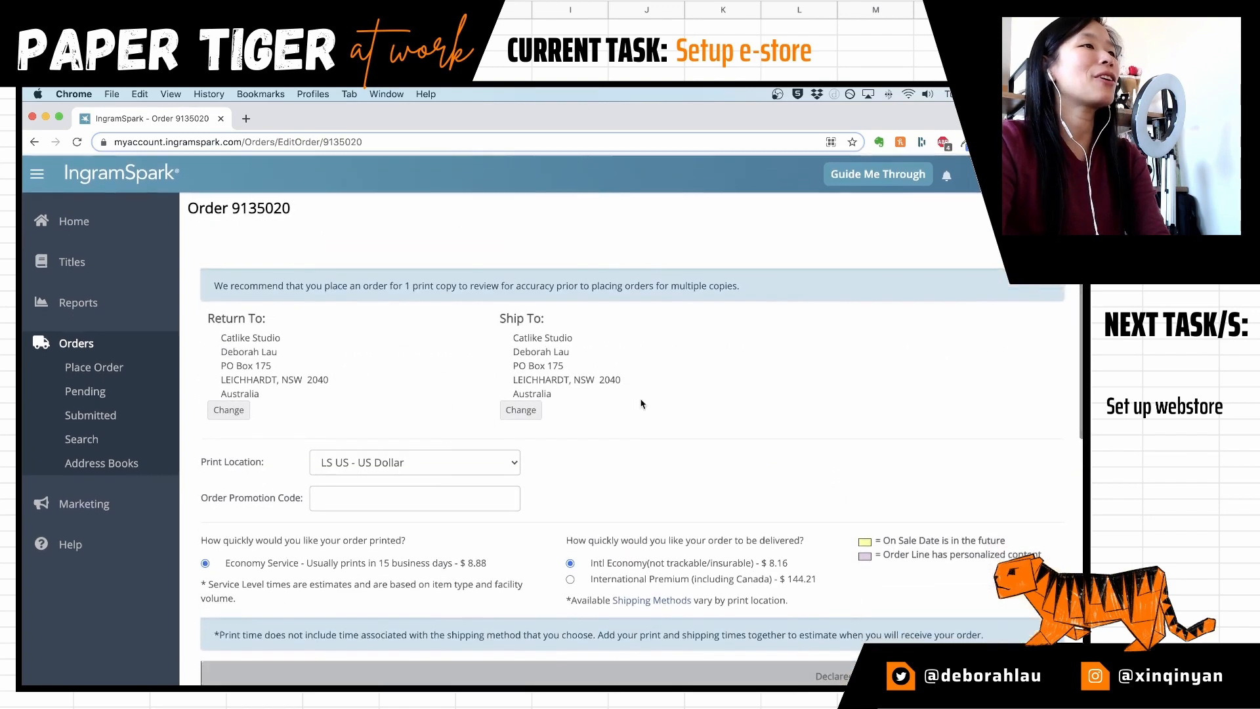
left_click(526, 413)
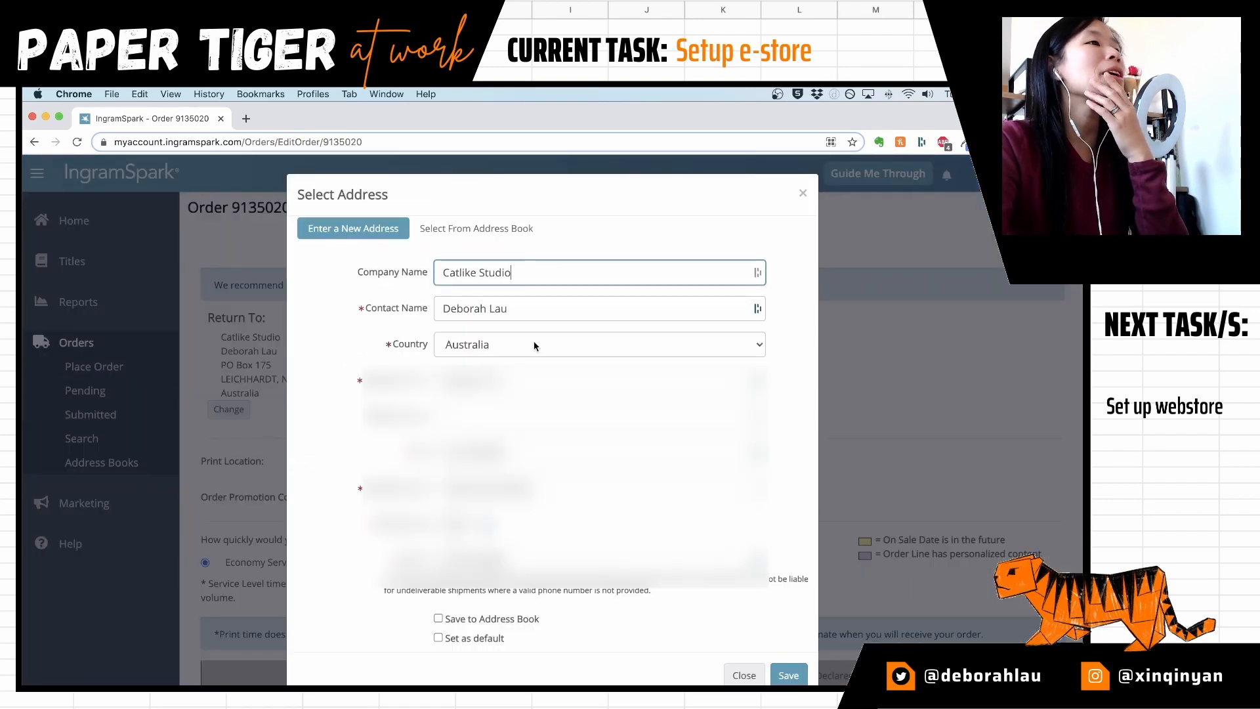
left_click(533, 345)
key("u")
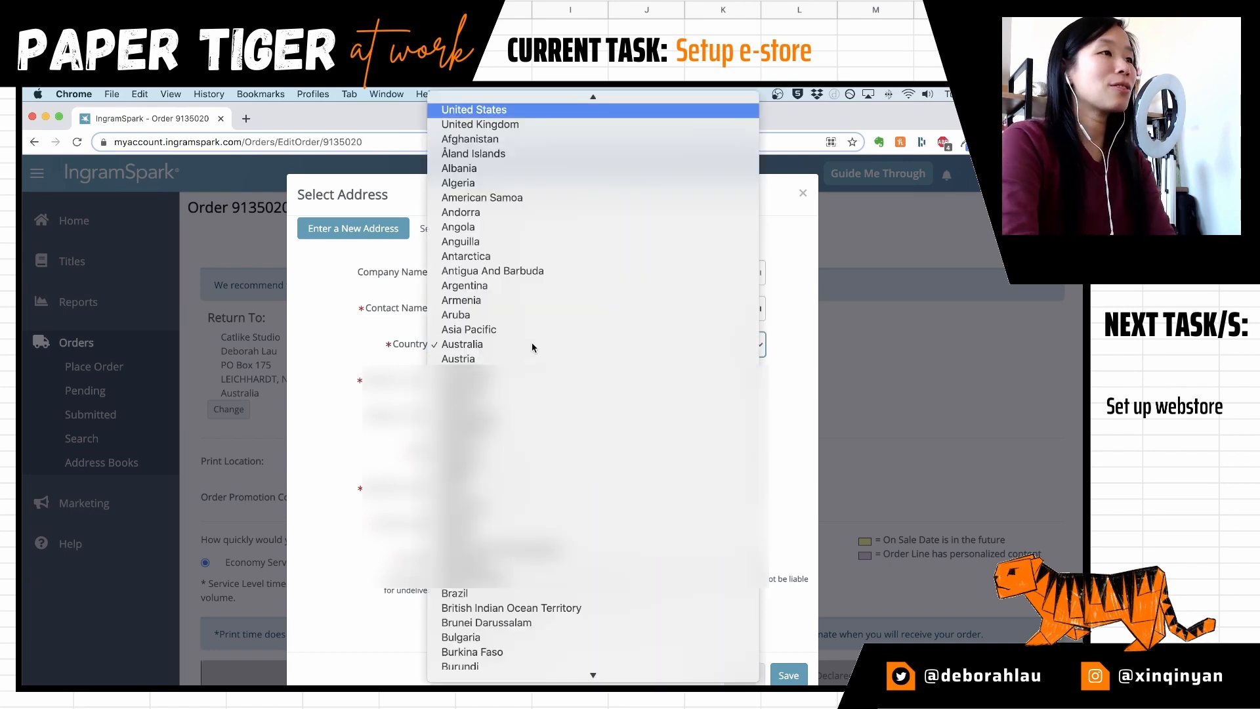
key("Return")
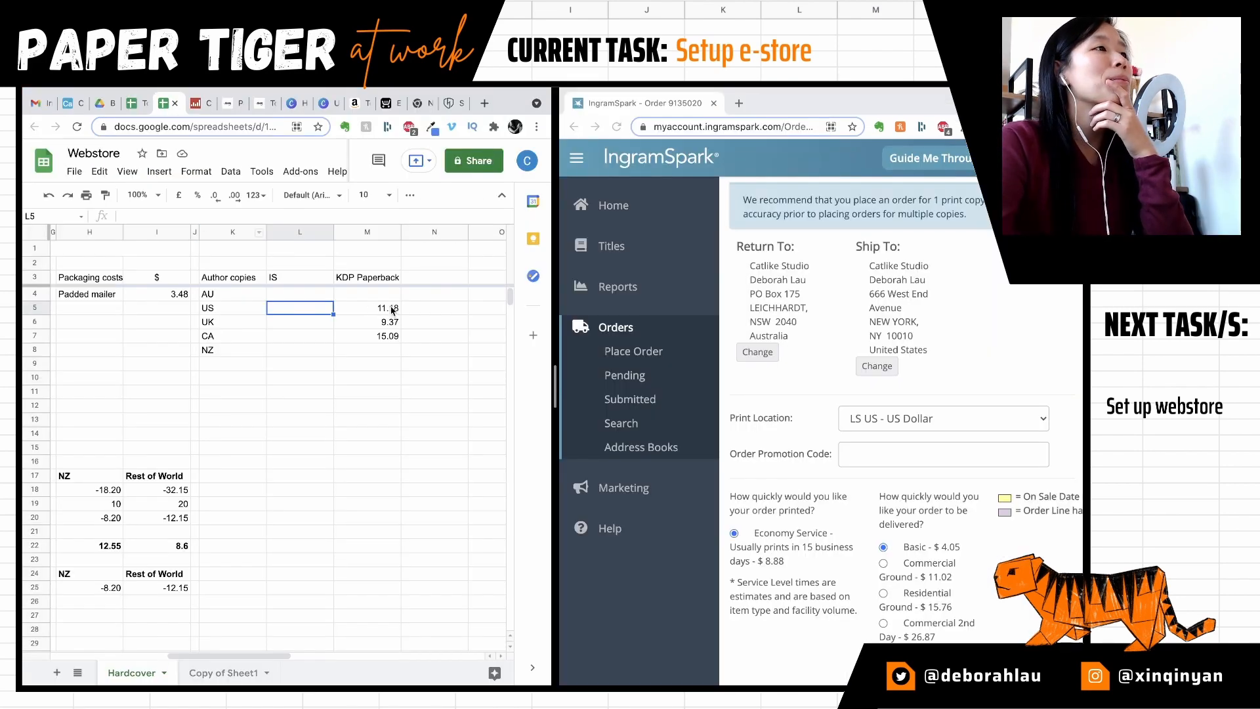
scroll(963, 616, "down", 2)
scroll(963, 616, "down", 1)
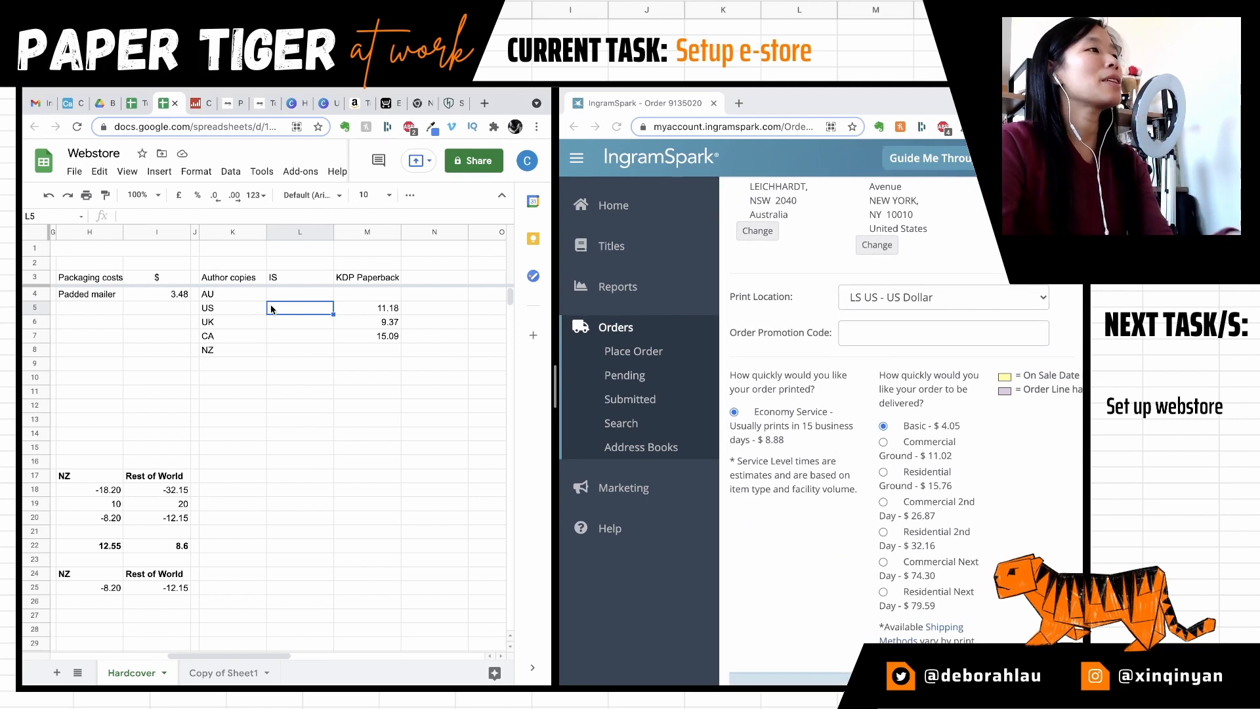
Enter =8.88+1.99+4.05+1.32 in L5, giving a US author-copy cost of 16.24.
type("=99")
key("BackSpace")
key("BackSpace")
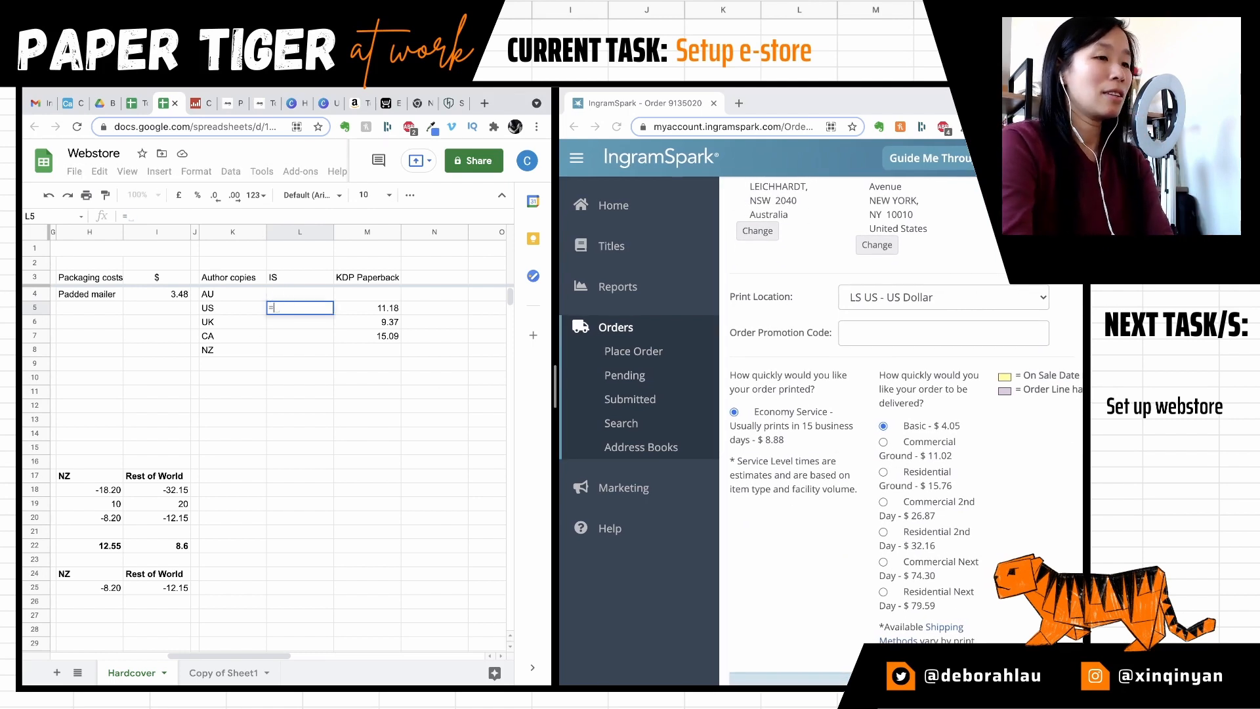
type("8.88")
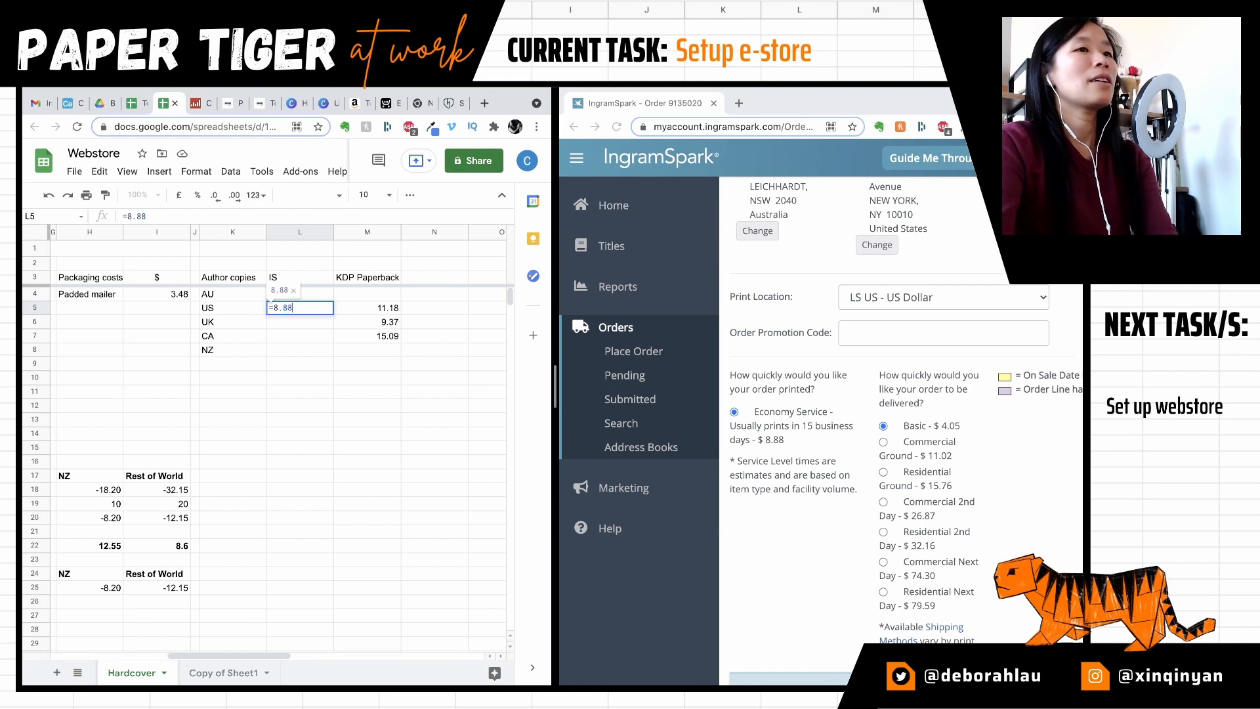
scroll(900, 459, "down", 6)
left_click_drag(555, 386, 378, 386)
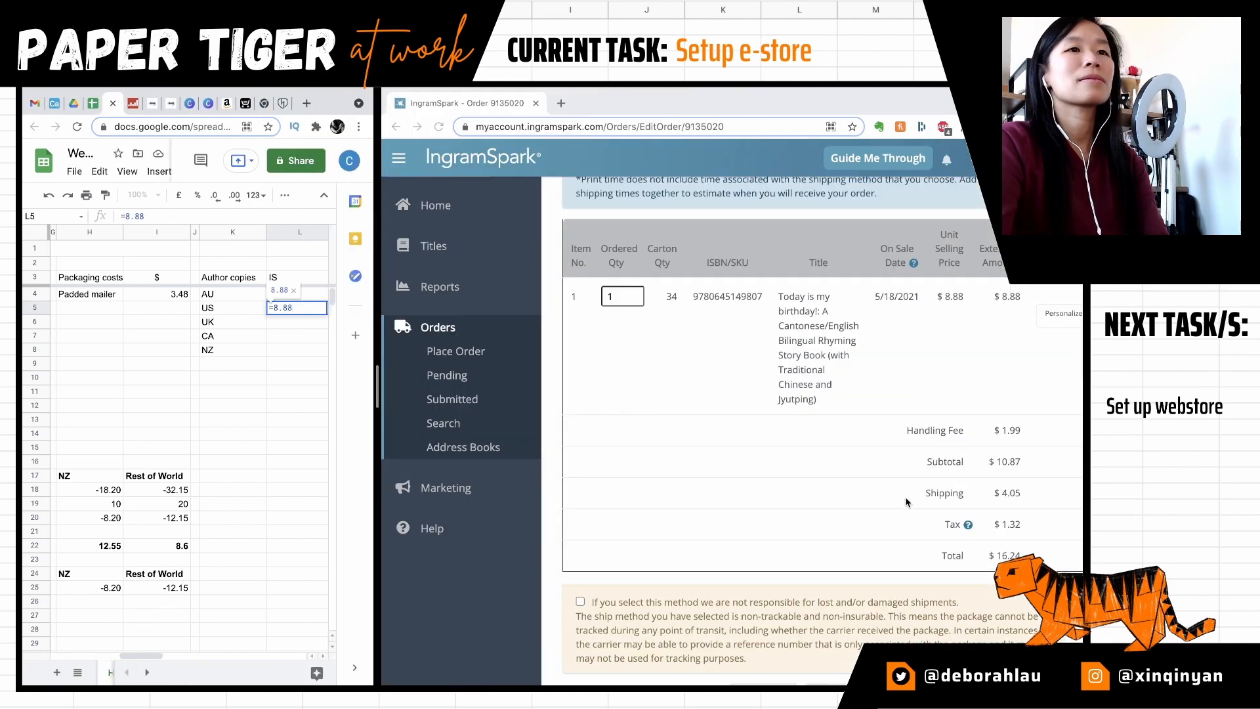
type("+1.99+")
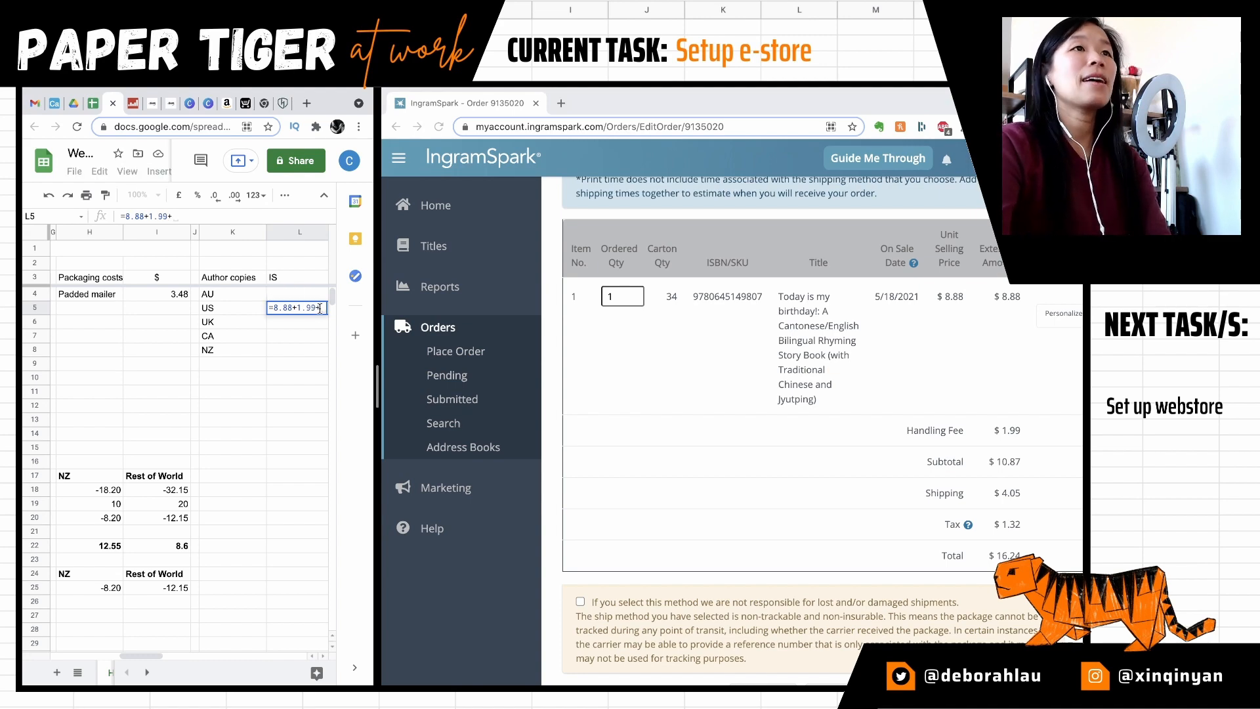
scroll(962, 370, "up", 5)
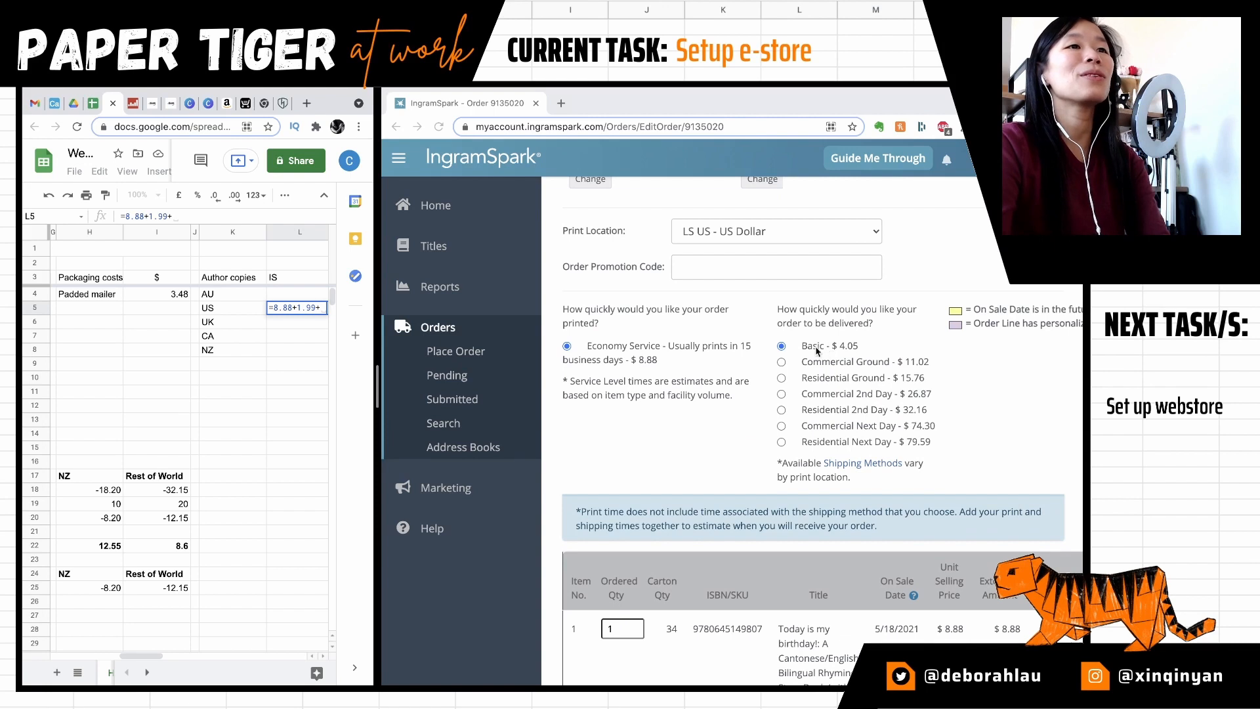
scroll(887, 387, "down", 2)
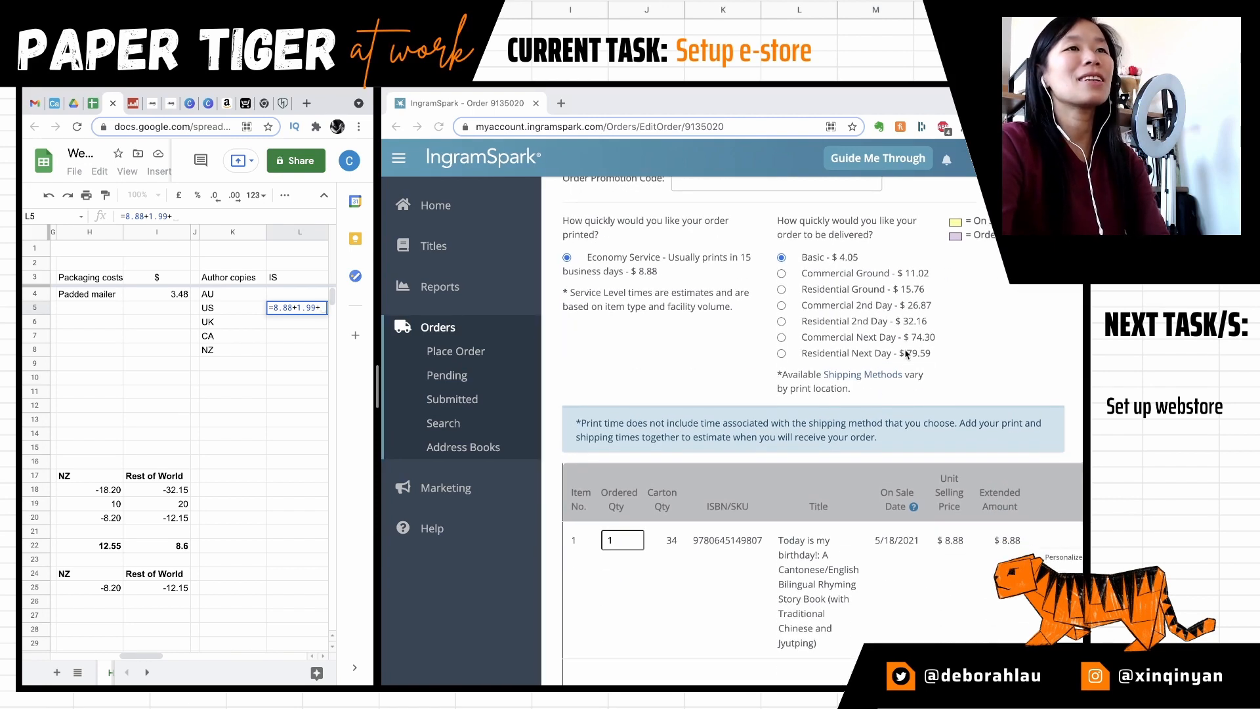
scroll(907, 354, "down", 5)
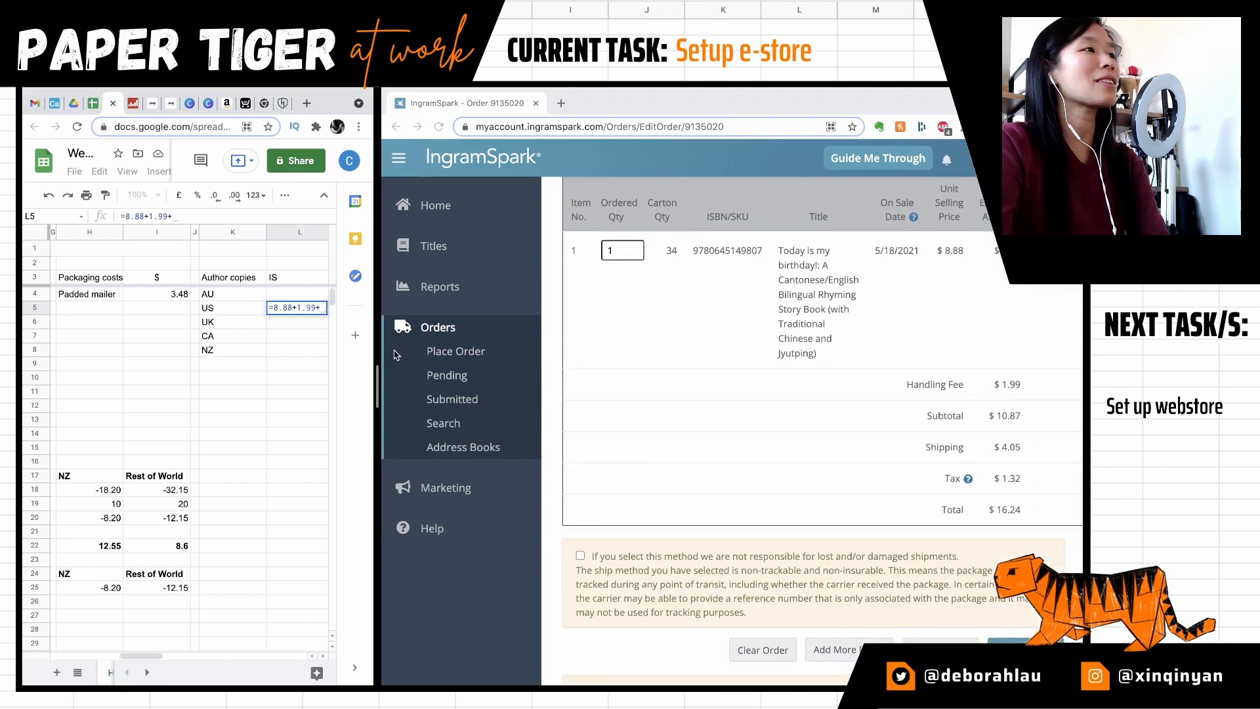
type("4.")
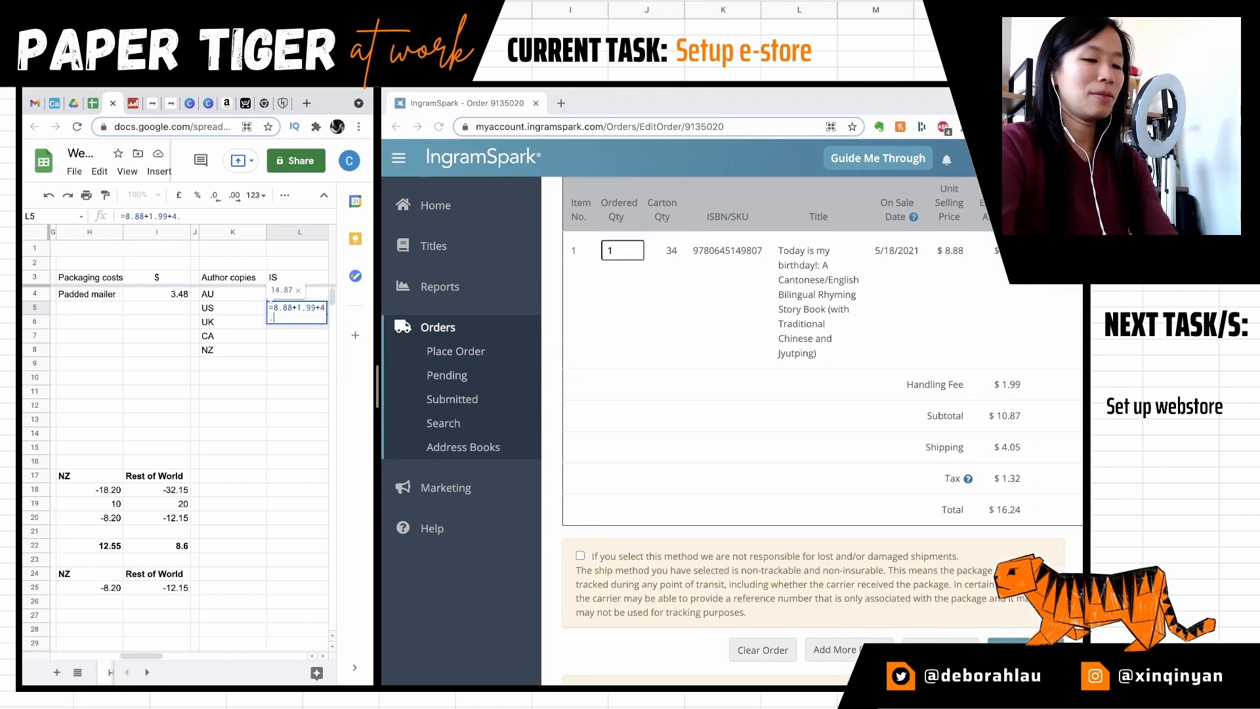
type("05+1.32")
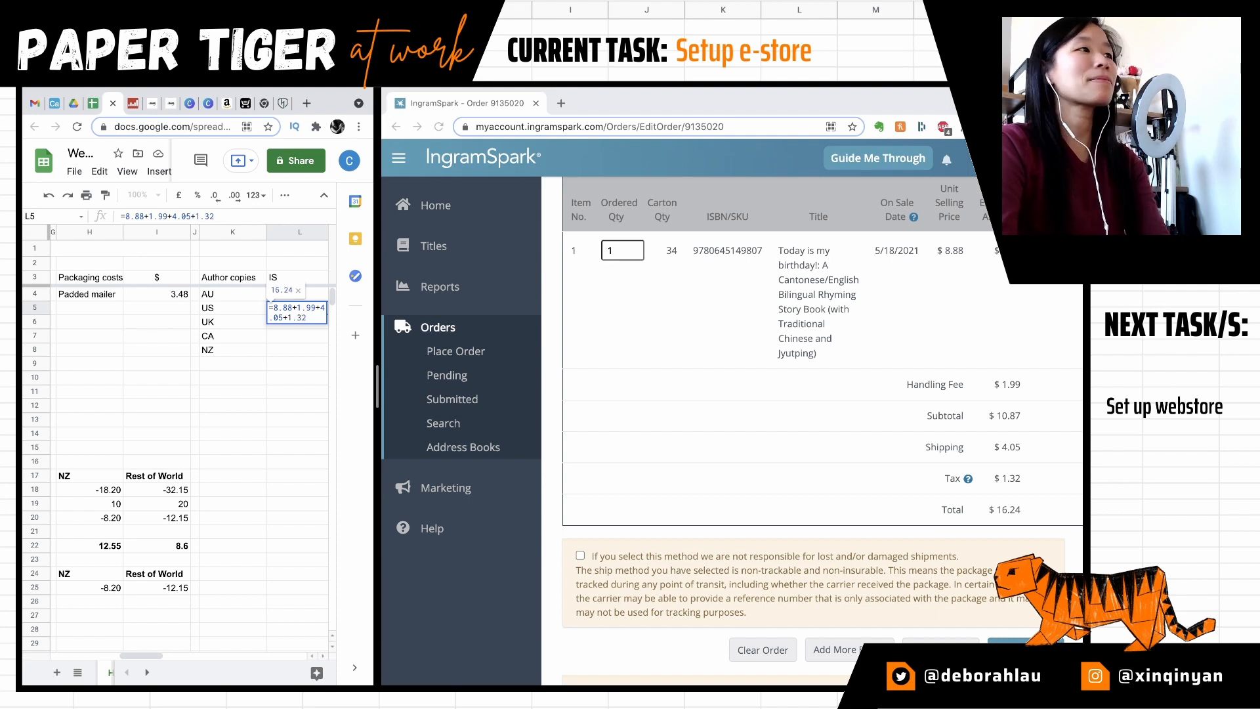
key("Return")
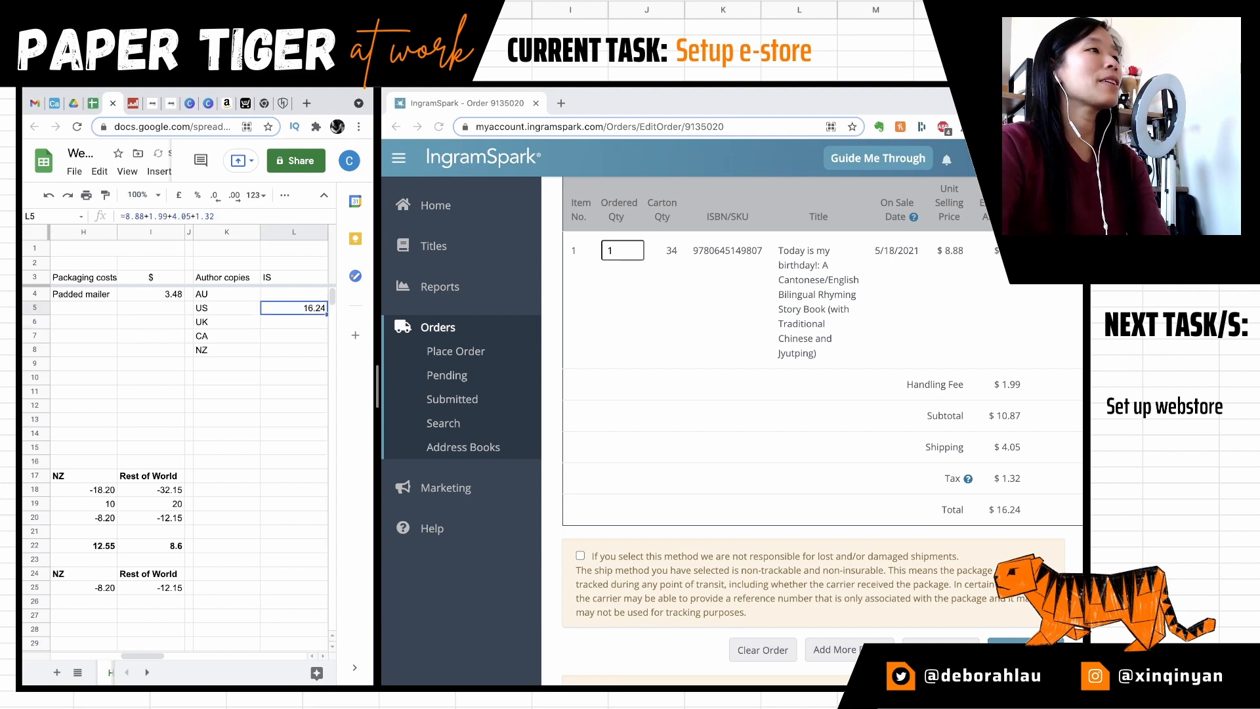
Relabel cell K5 as US (USD).
scroll(178, 433, "right", 2)
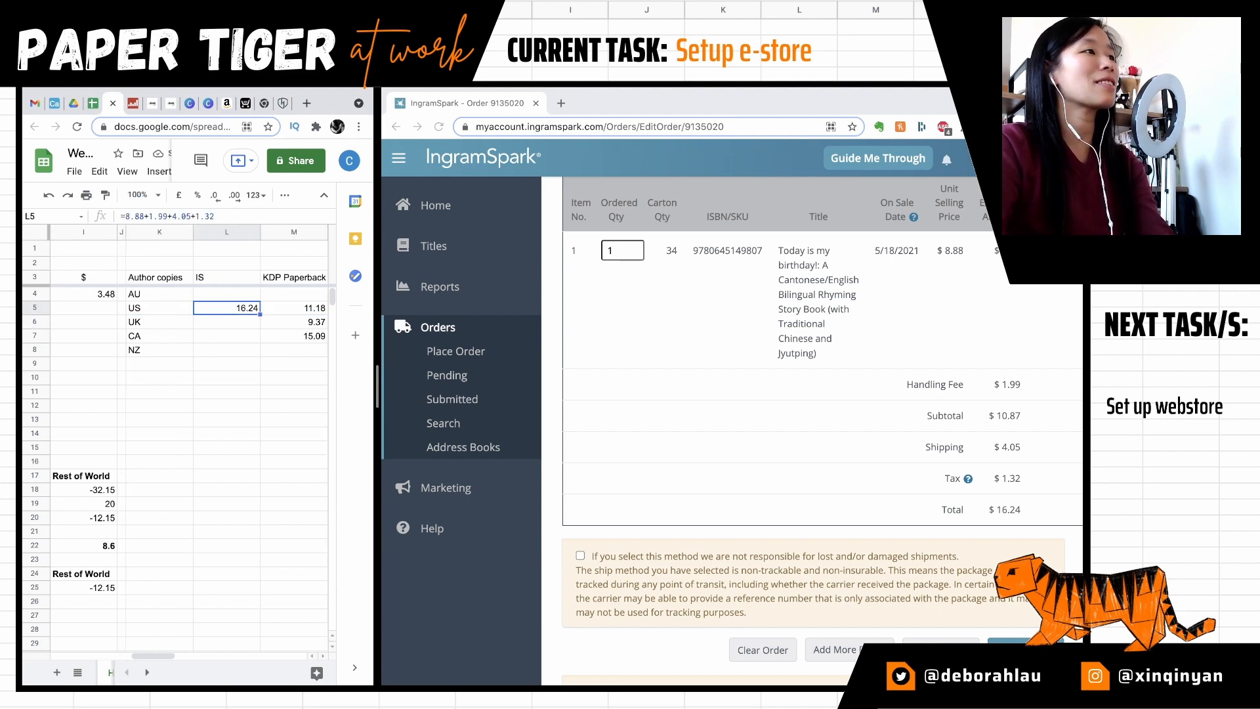
double_click(170, 312)
type("(USD)")
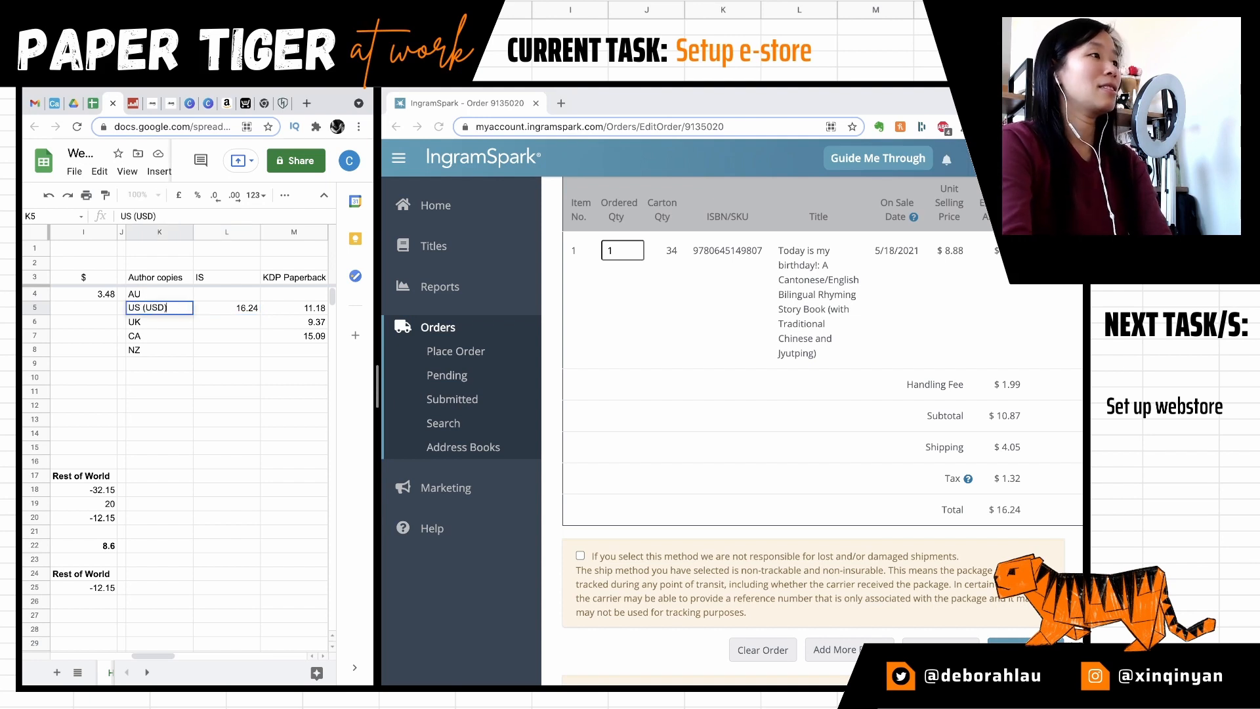
left_click(236, 310)
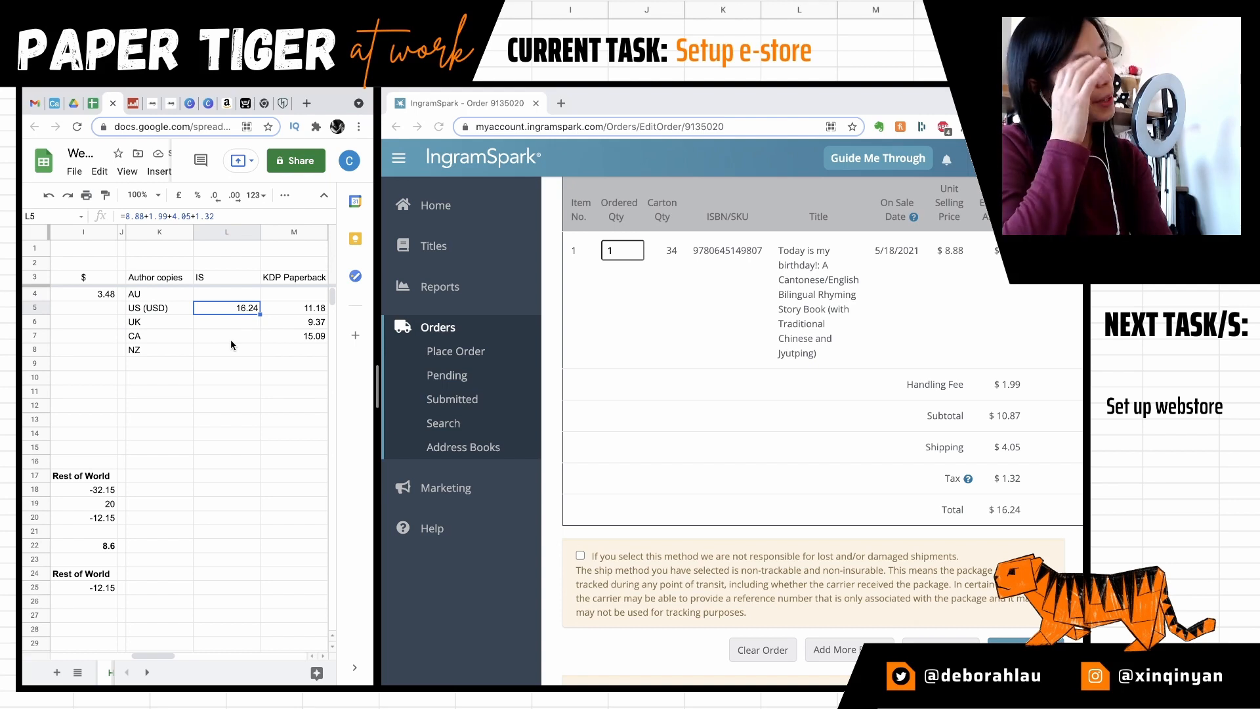
key("ctrl+t")
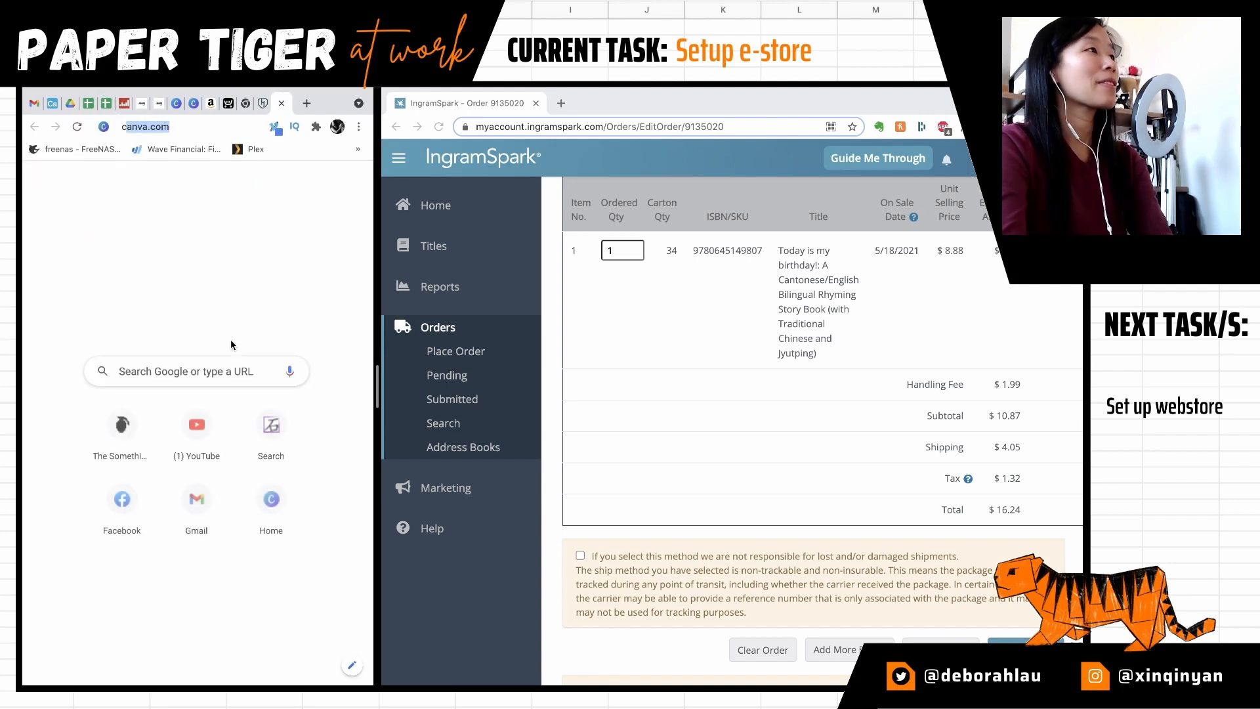
Search 'convert 1 aud to usd' and select the 0.73 exchange rate.
type("convert 1 aud to usd")
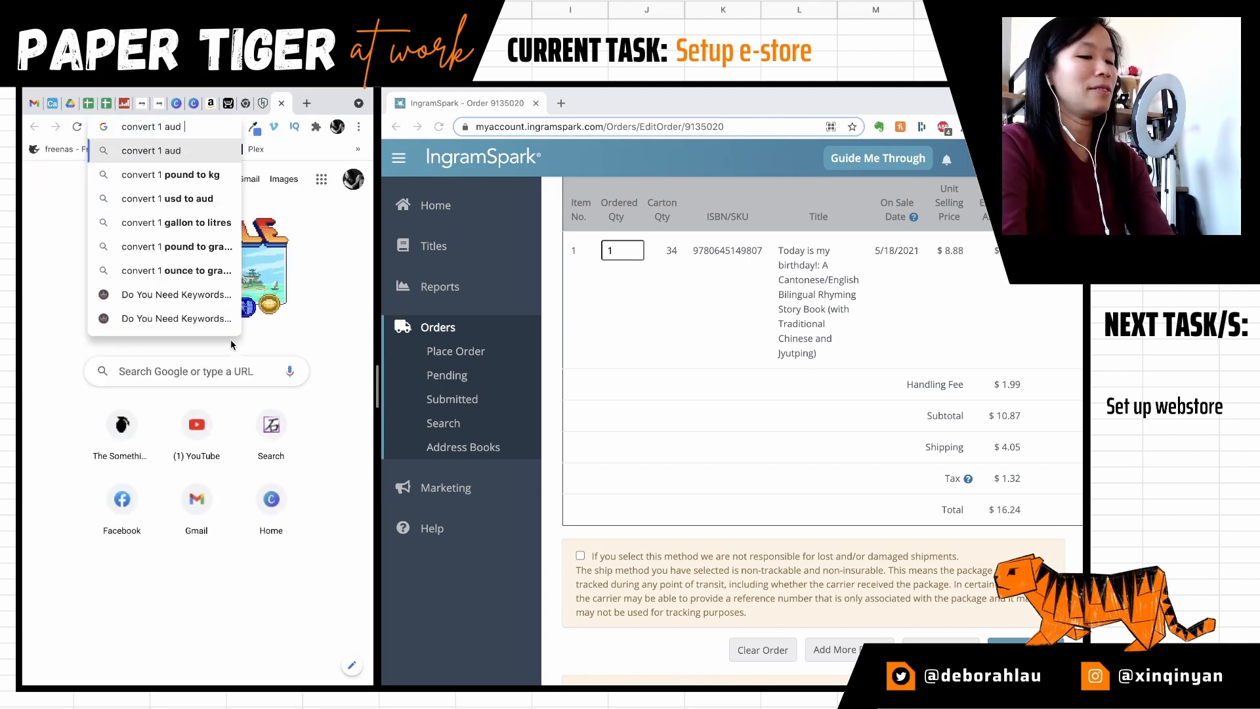
key("Return")
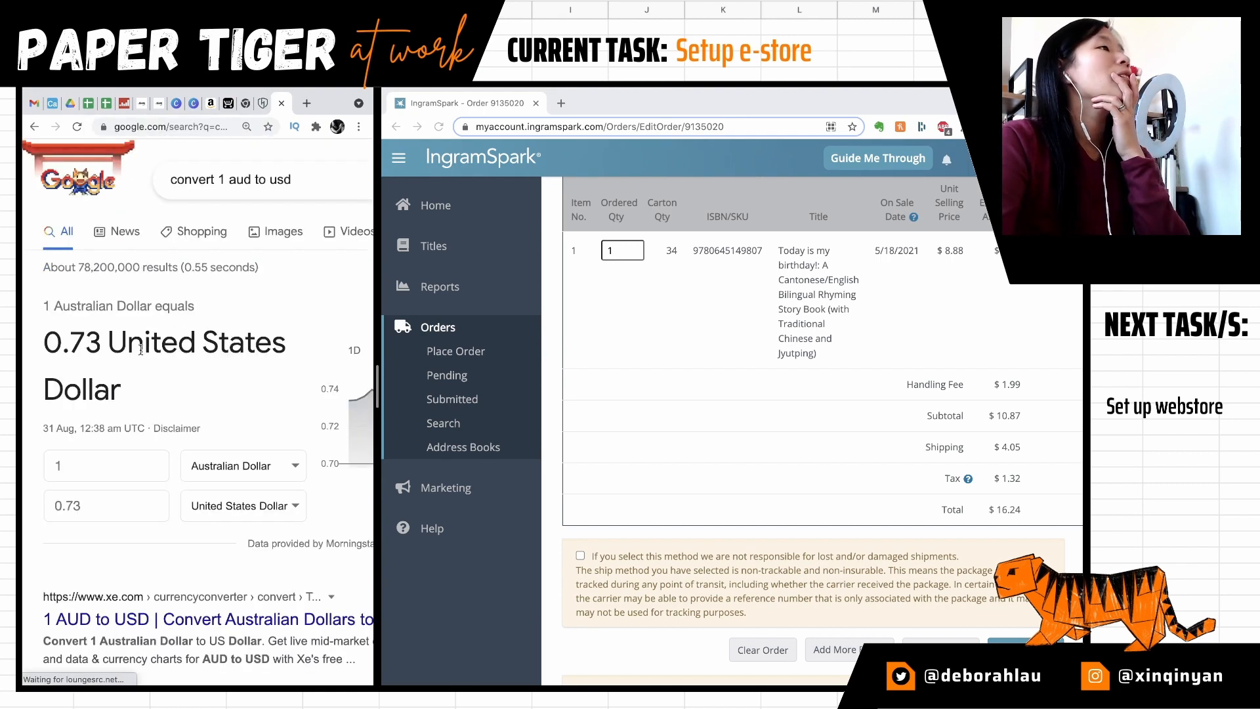
left_click_drag(99, 340, 43, 342)
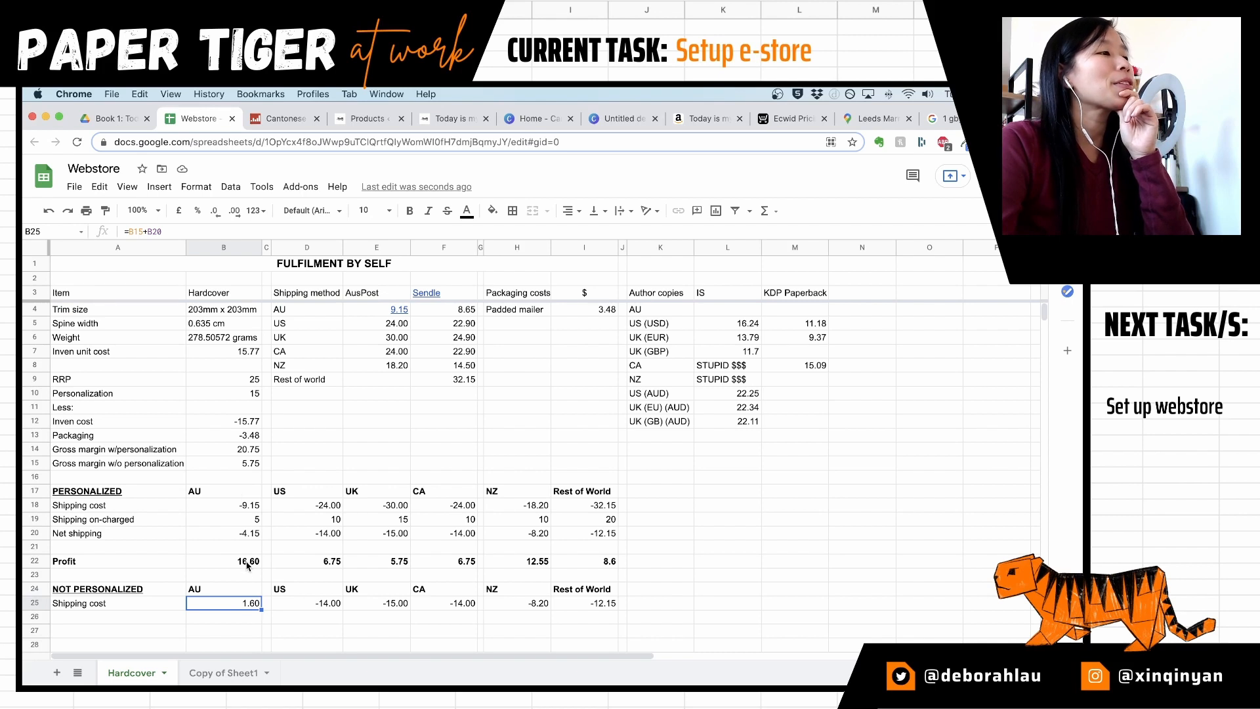
left_click(322, 604)
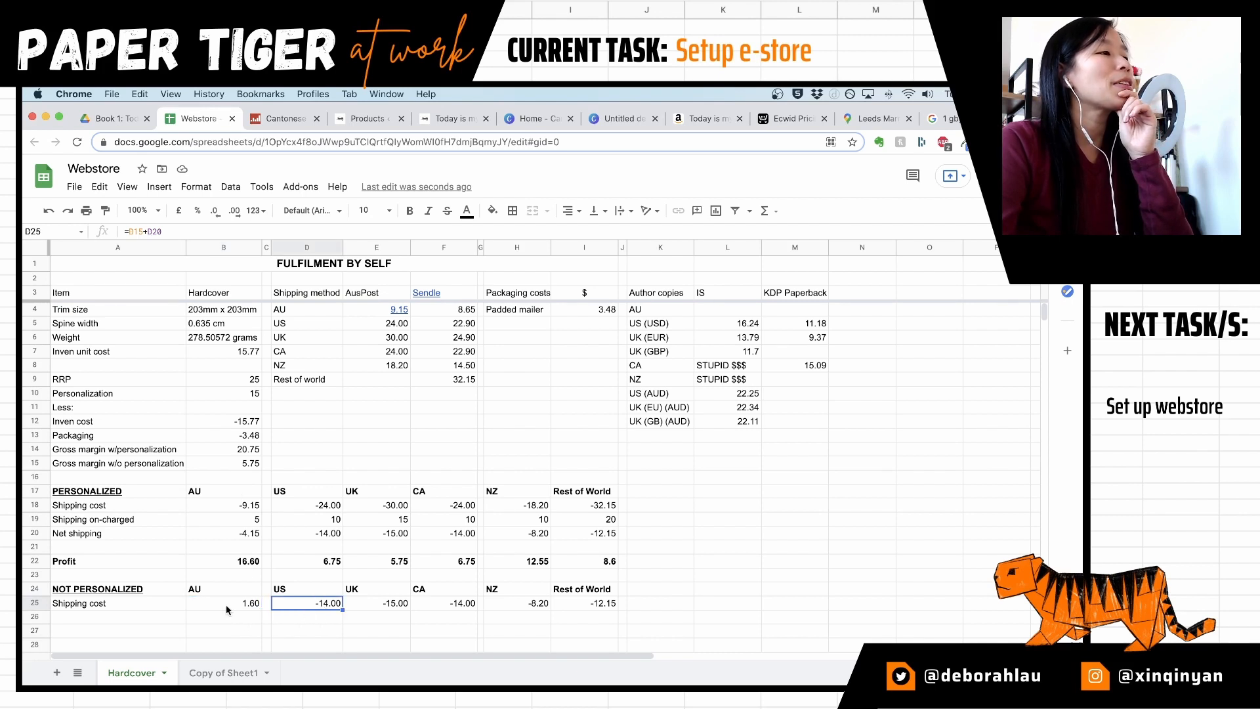
left_click(226, 604)
left_click(591, 602)
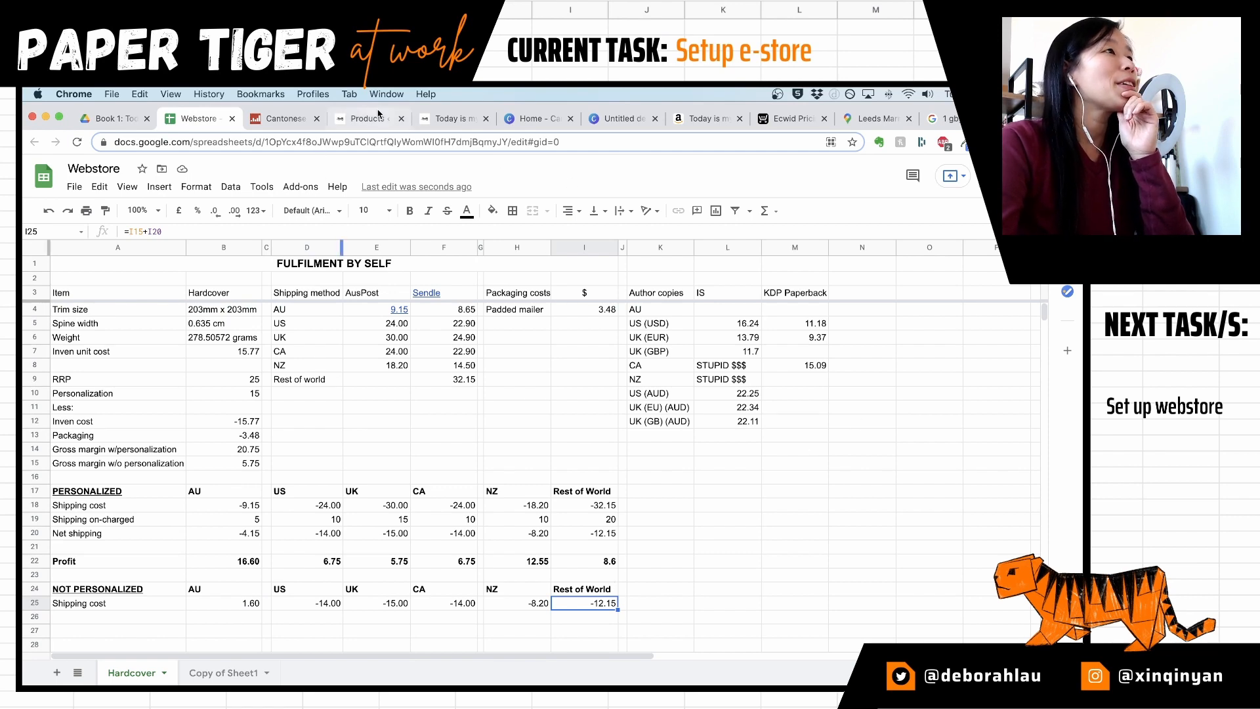
left_click(360, 120)
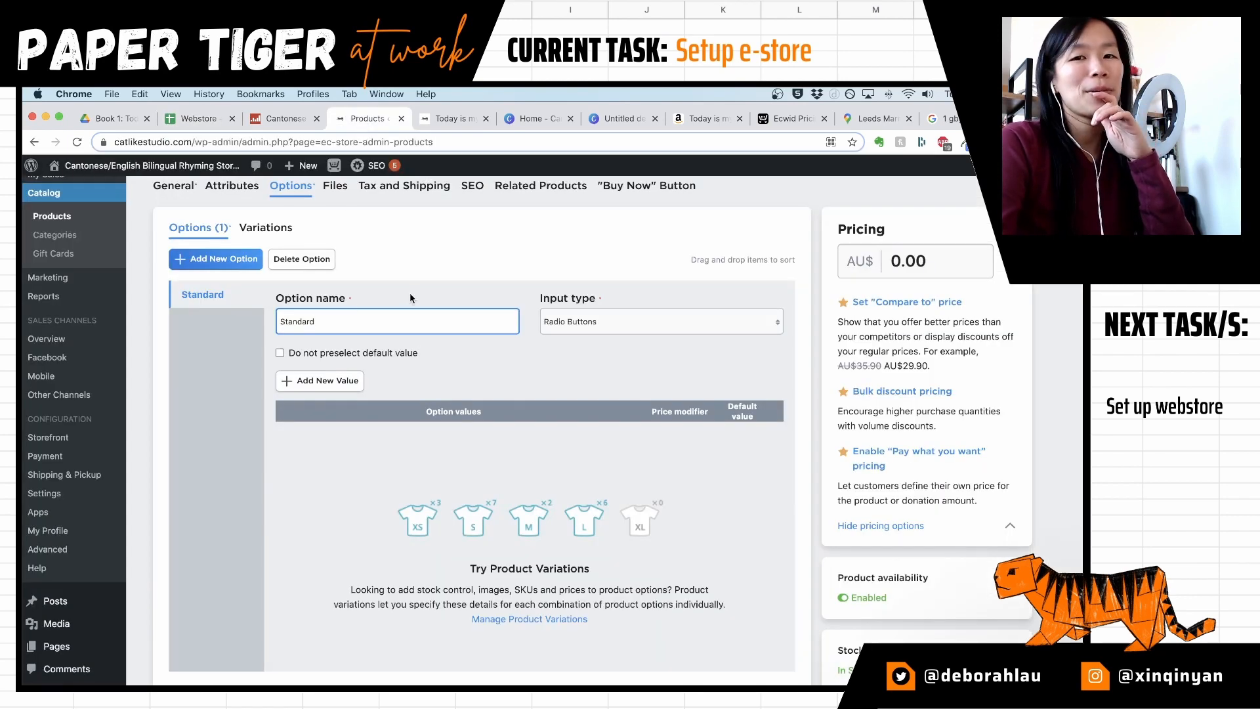
left_click(674, 331)
left_click(674, 330)
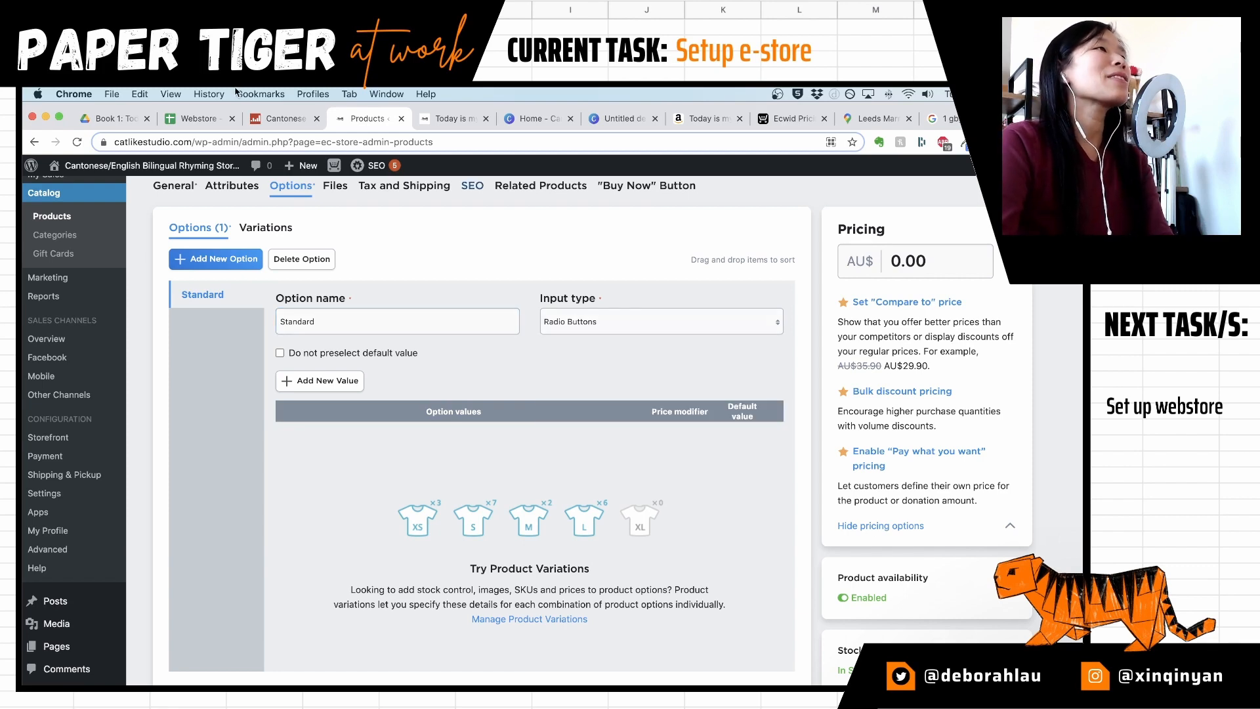
left_click(197, 119)
left_click(758, 330)
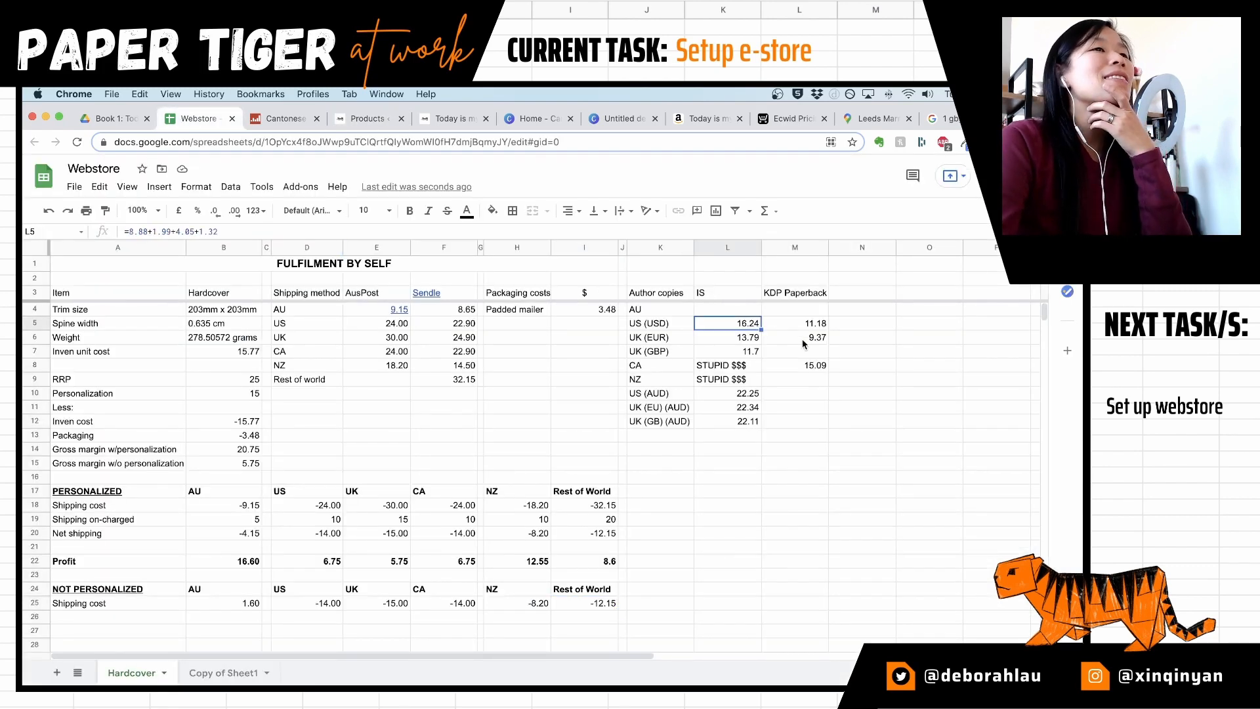
left_click(821, 335)
left_click(828, 323)
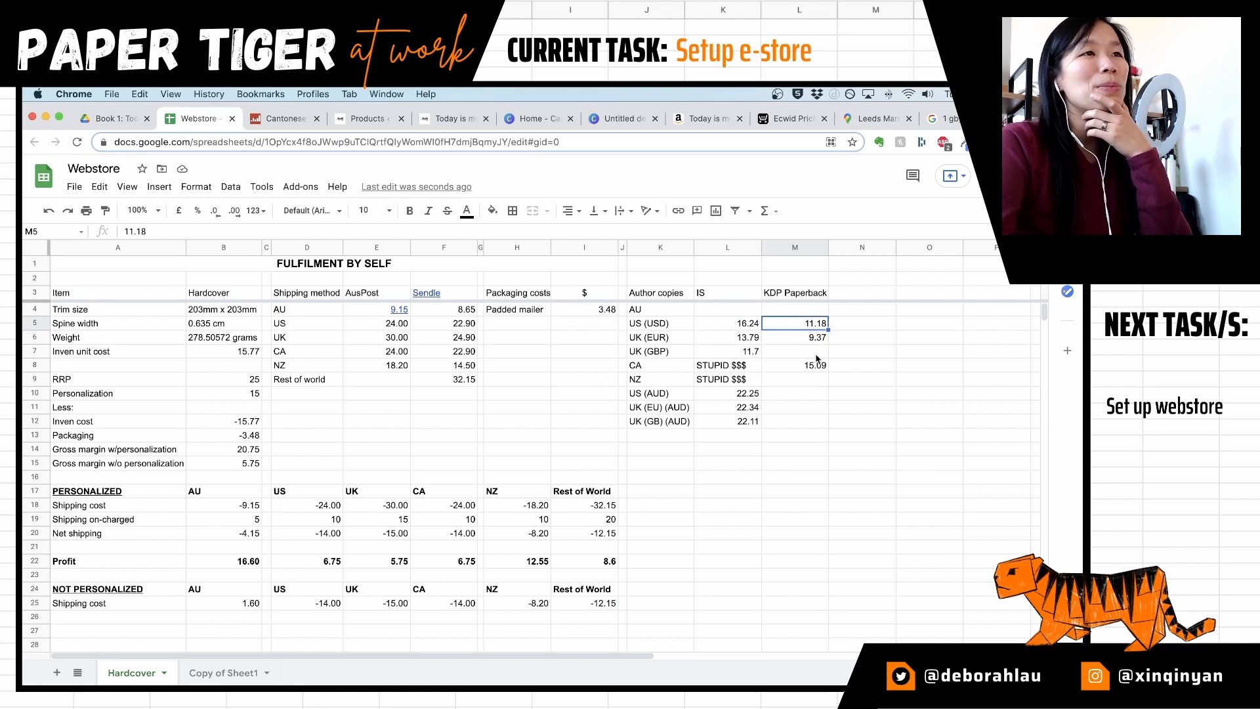
left_click(805, 250)
left_click(792, 378)
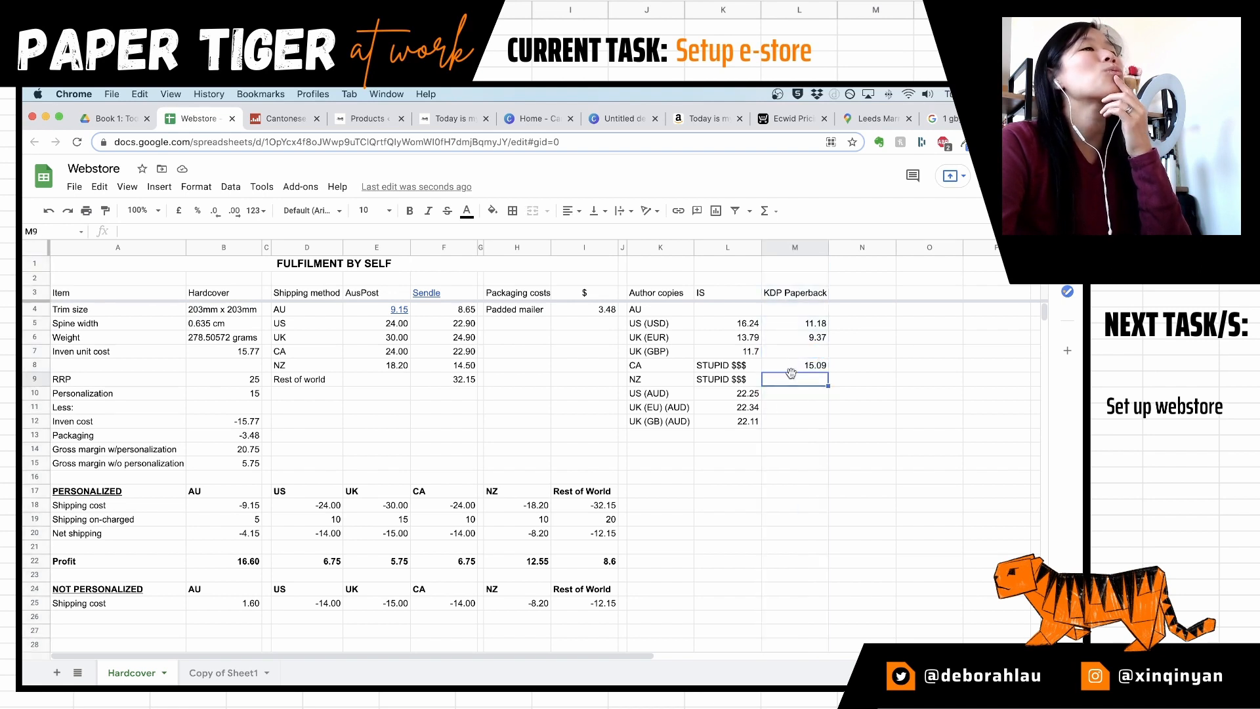
left_click(815, 328)
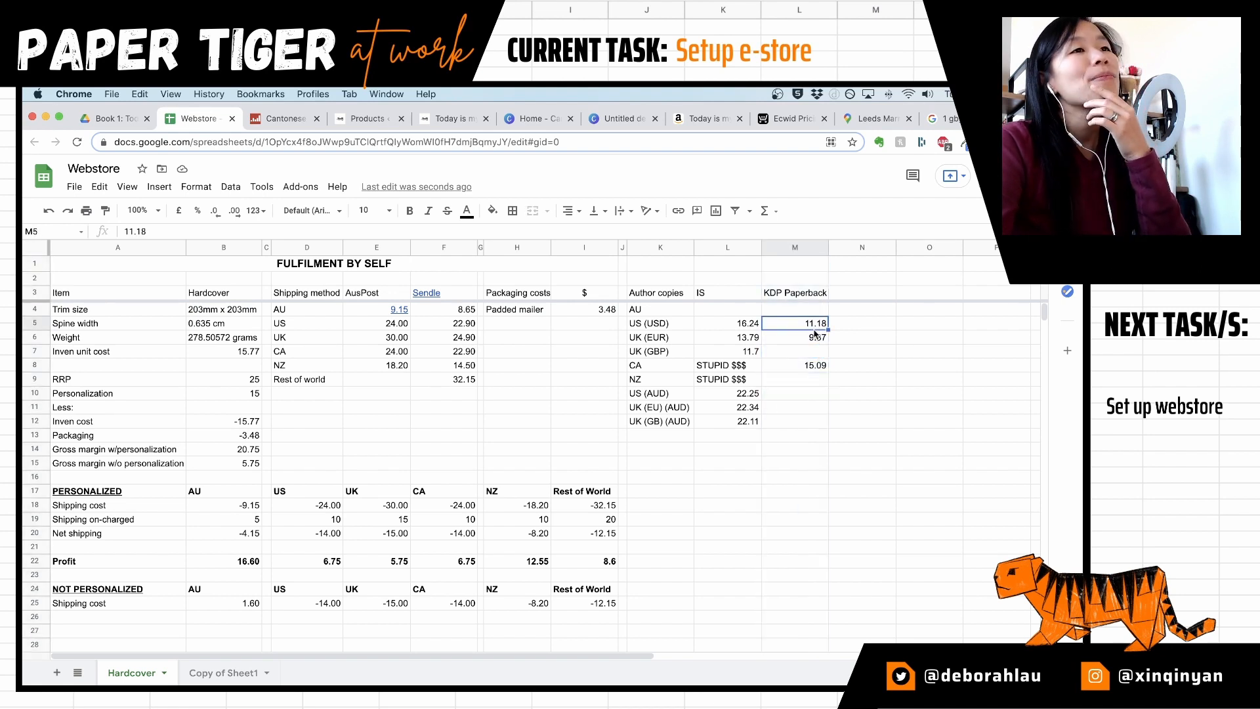
left_click(811, 366)
left_click(812, 326)
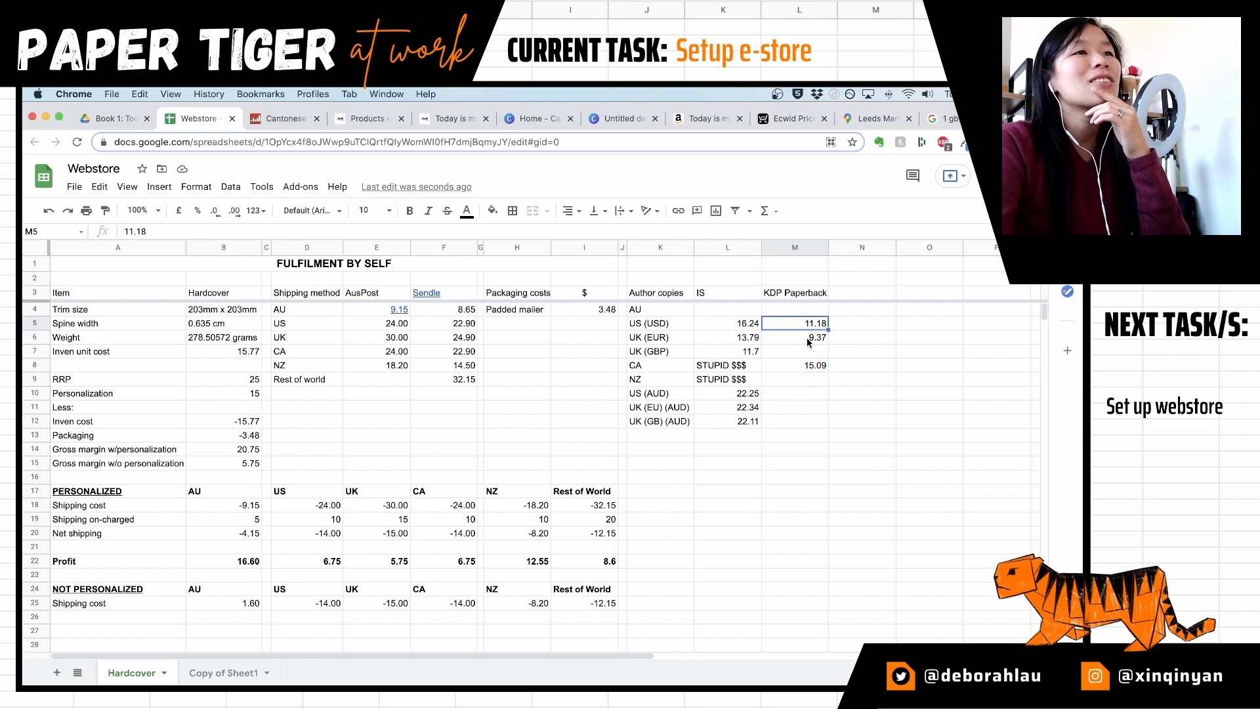
left_click(811, 365)
left_click(809, 329)
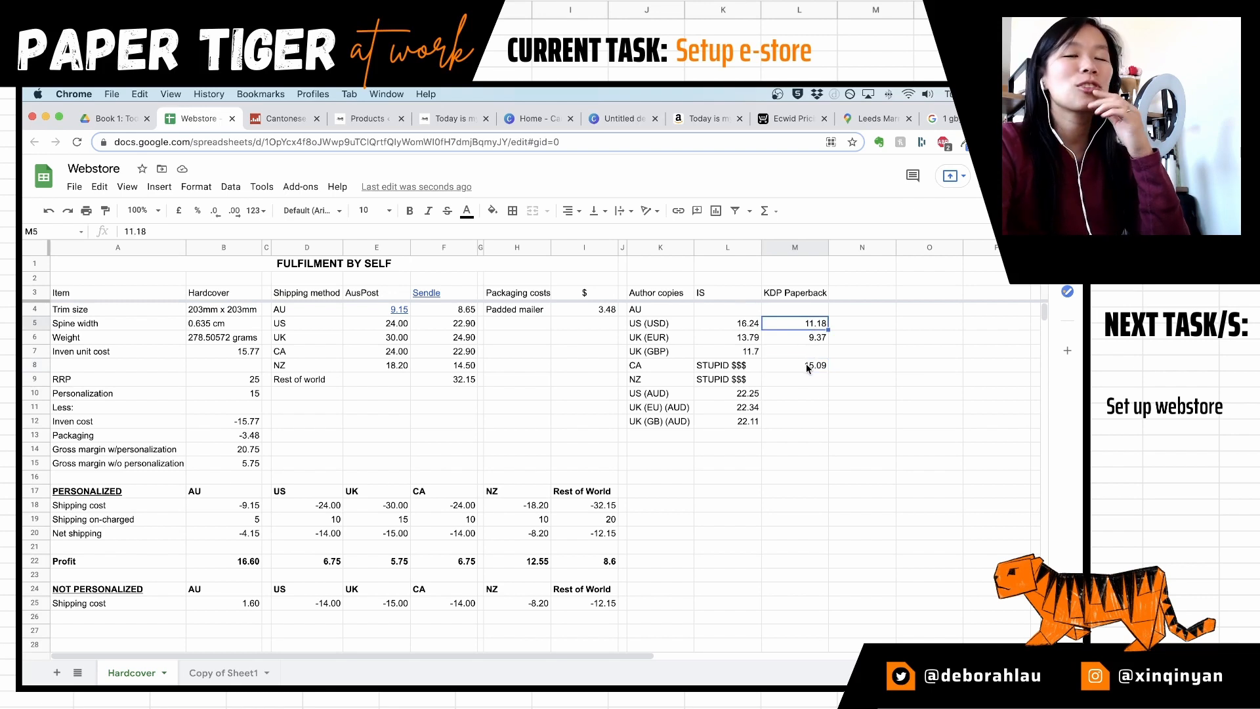
left_click(808, 366)
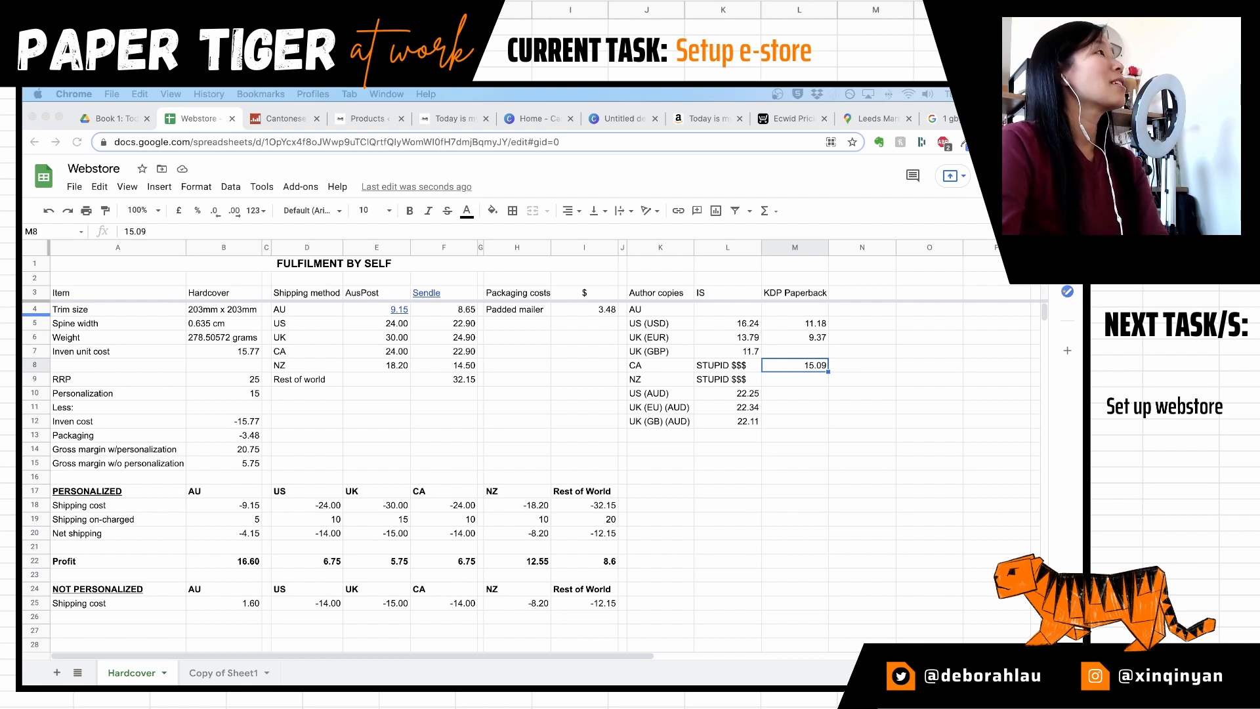
Select the empty cells M4 and M9 together.
left_click(808, 314)
left_click(795, 380, "super")
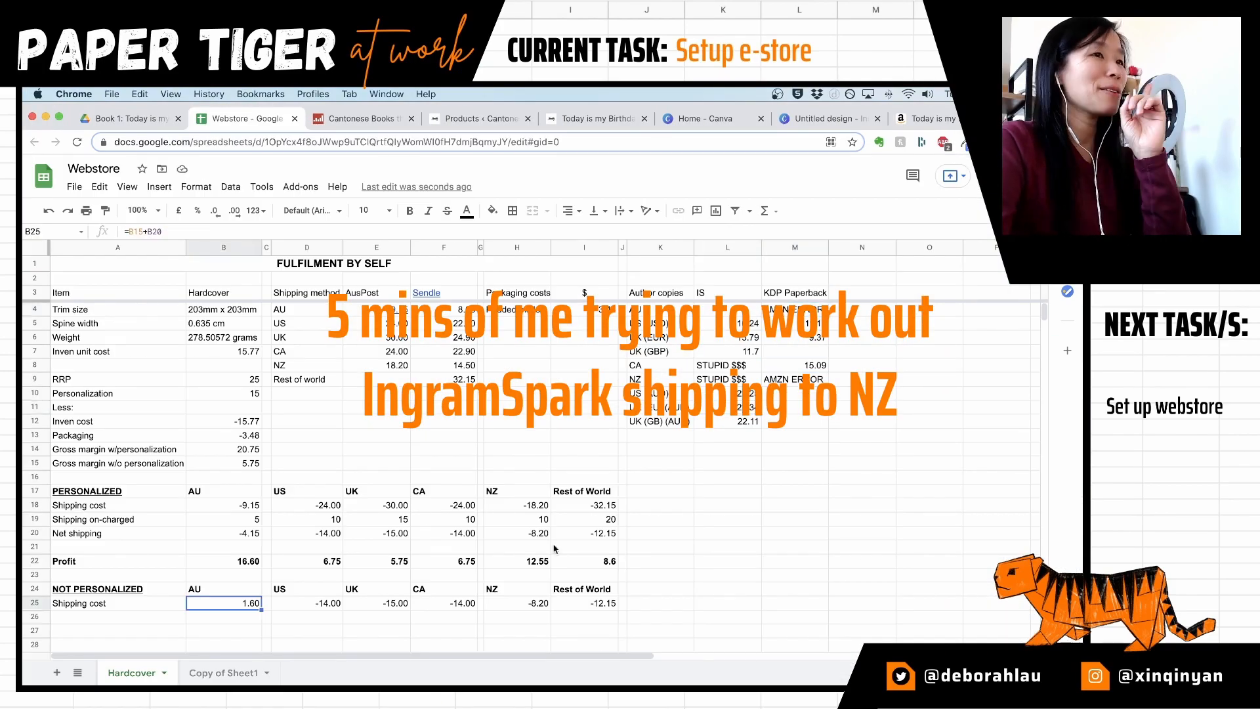
Paste the profit formulas across row 25 and relabel the row 'Profit - AusPost'.
left_click_drag(308, 604, 443, 604)
type("-8.25\t-9.25\t-8.25")
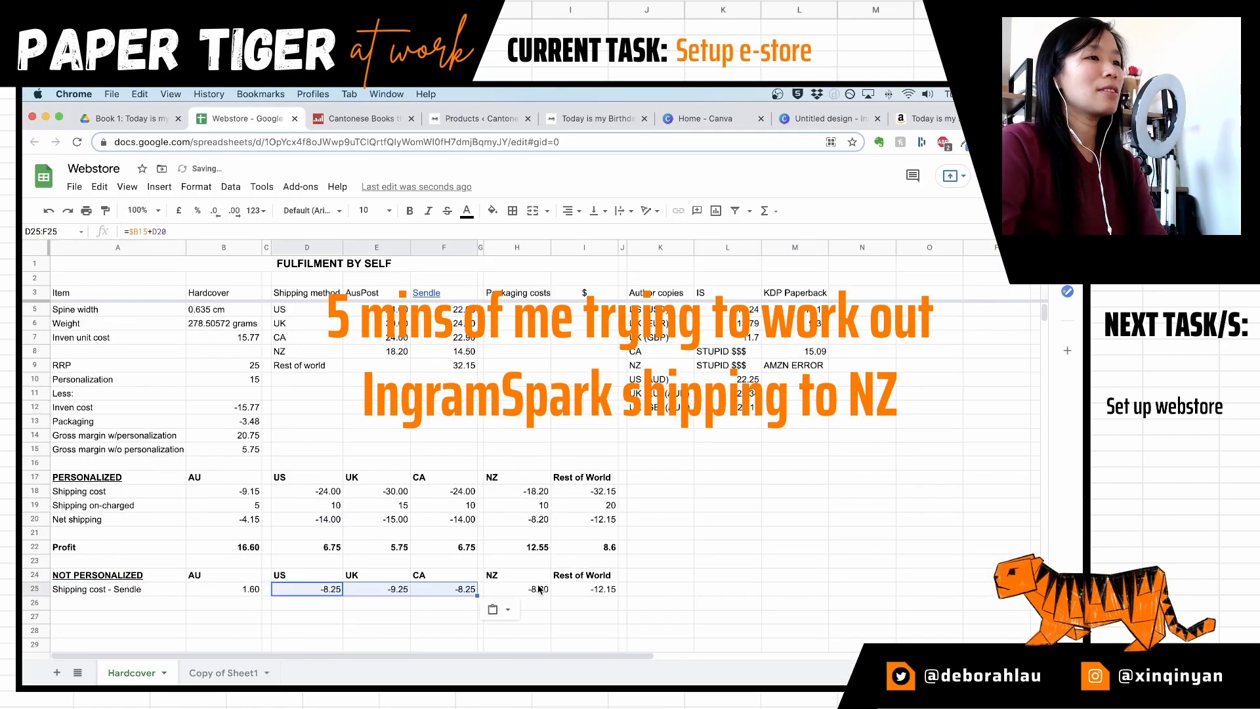
double_click(119, 603)
type("Profit")
Start the new Profit - IS row with a =B9-based formula, then bring IngramSpark forward.
left_click(223, 617)
type("=B9")
left_click(308, 617)
key("super+Tab")
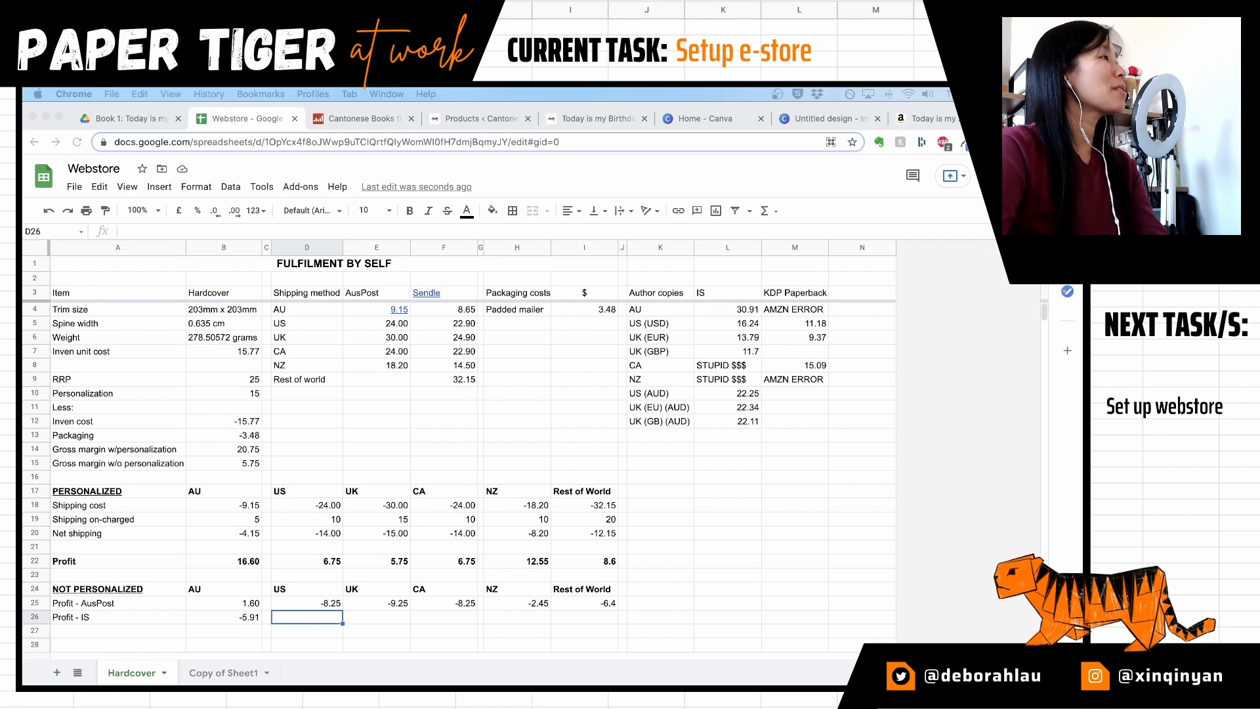
left_click_drag(22, 99, 394, 116)
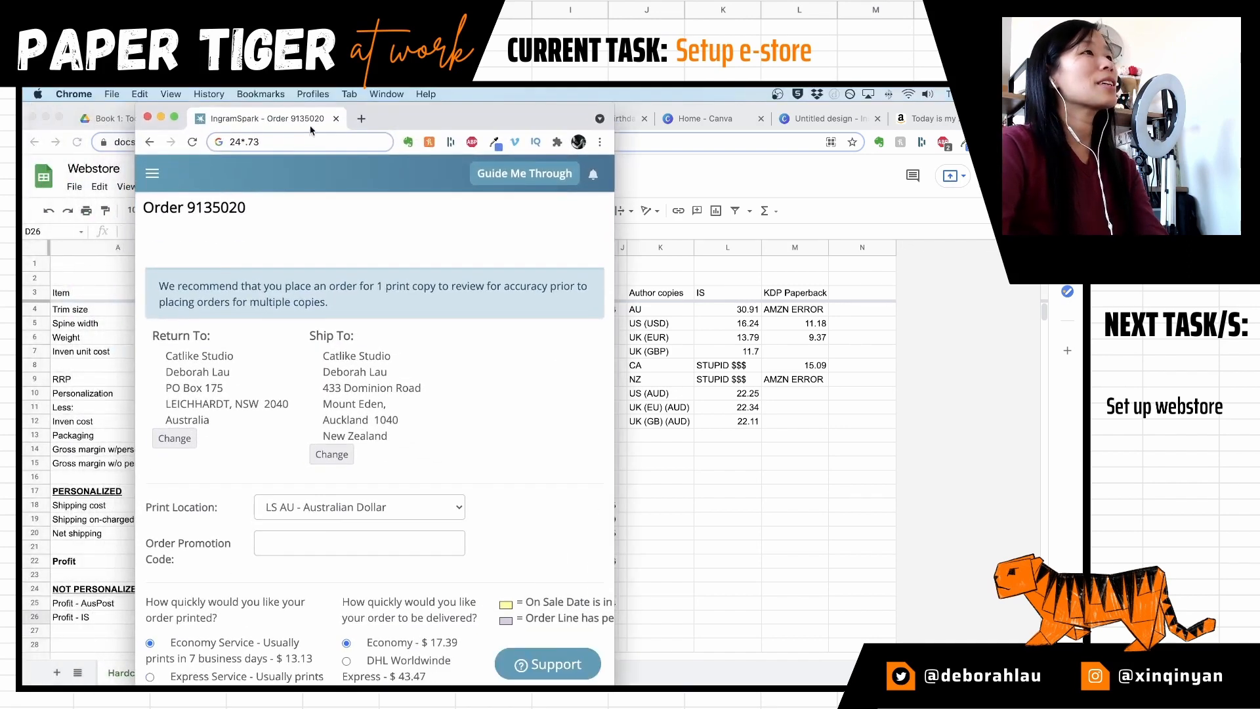
Maximize the IngramSpark order and find the $34.03 total for shipping one copy to NZ.
double_click(431, 125)
scroll(875, 433, "down", 4)
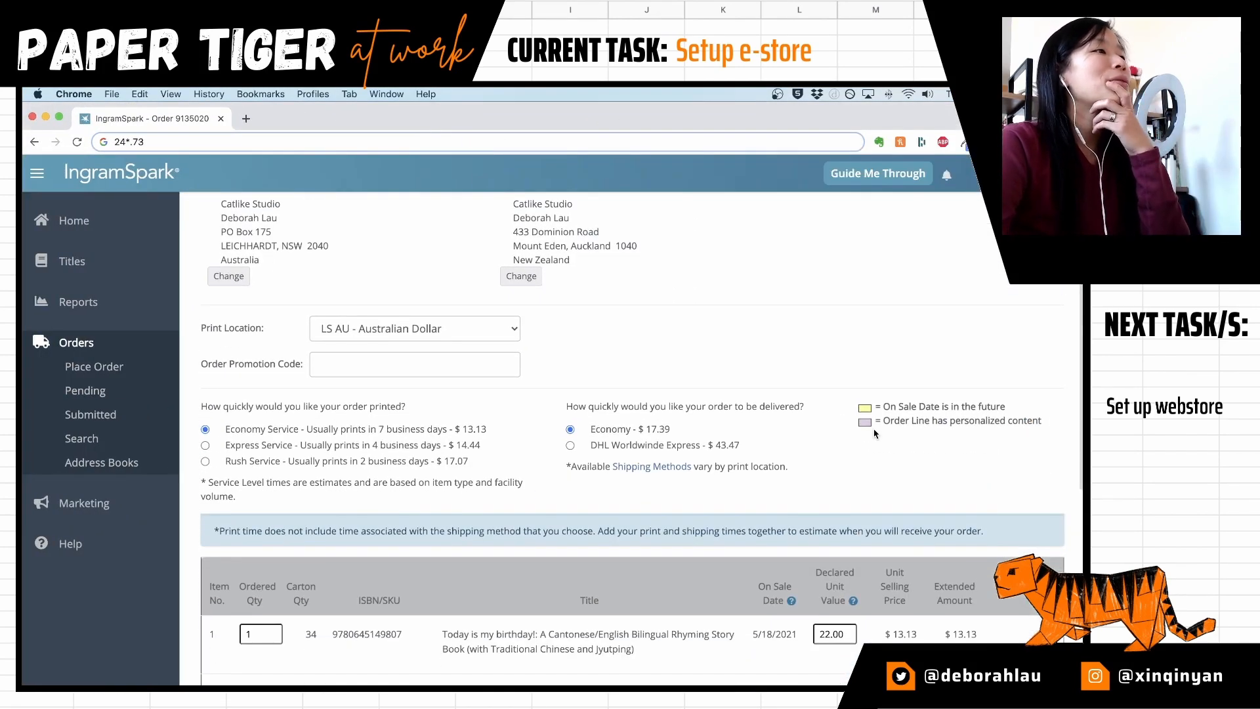
scroll(875, 433, "down", 2)
left_click_drag(671, 368, 644, 368)
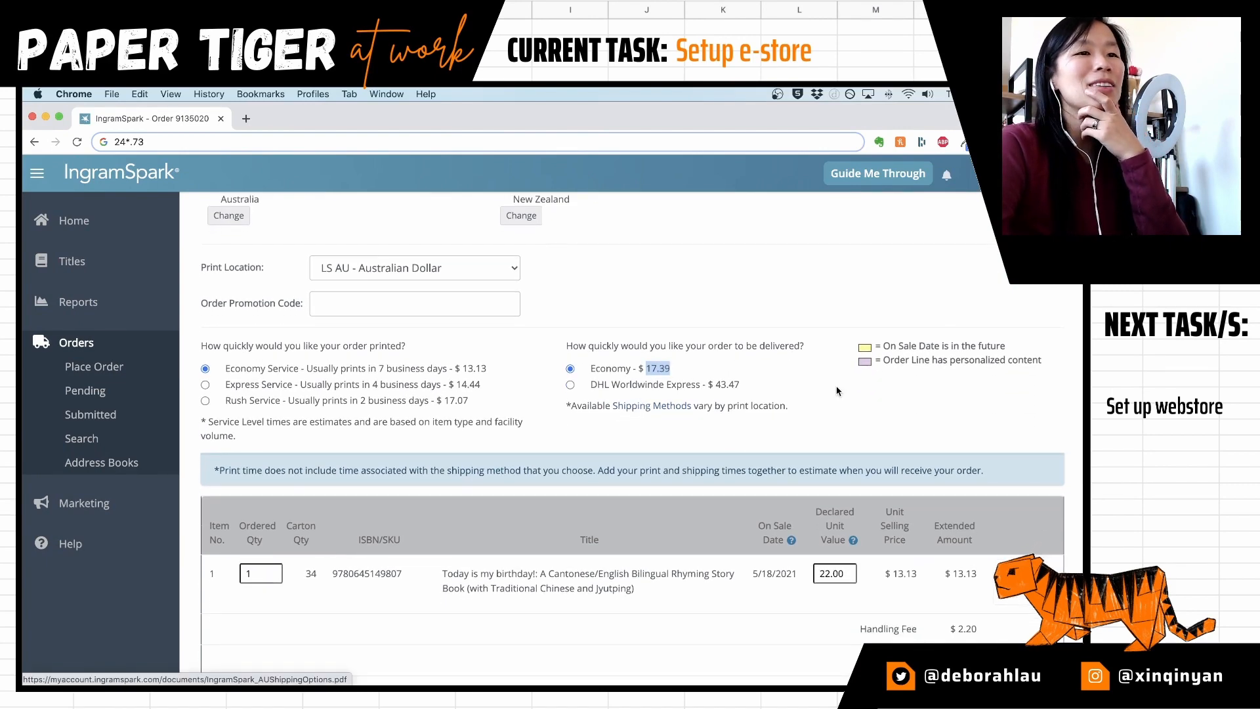
scroll(837, 391, "down", 5)
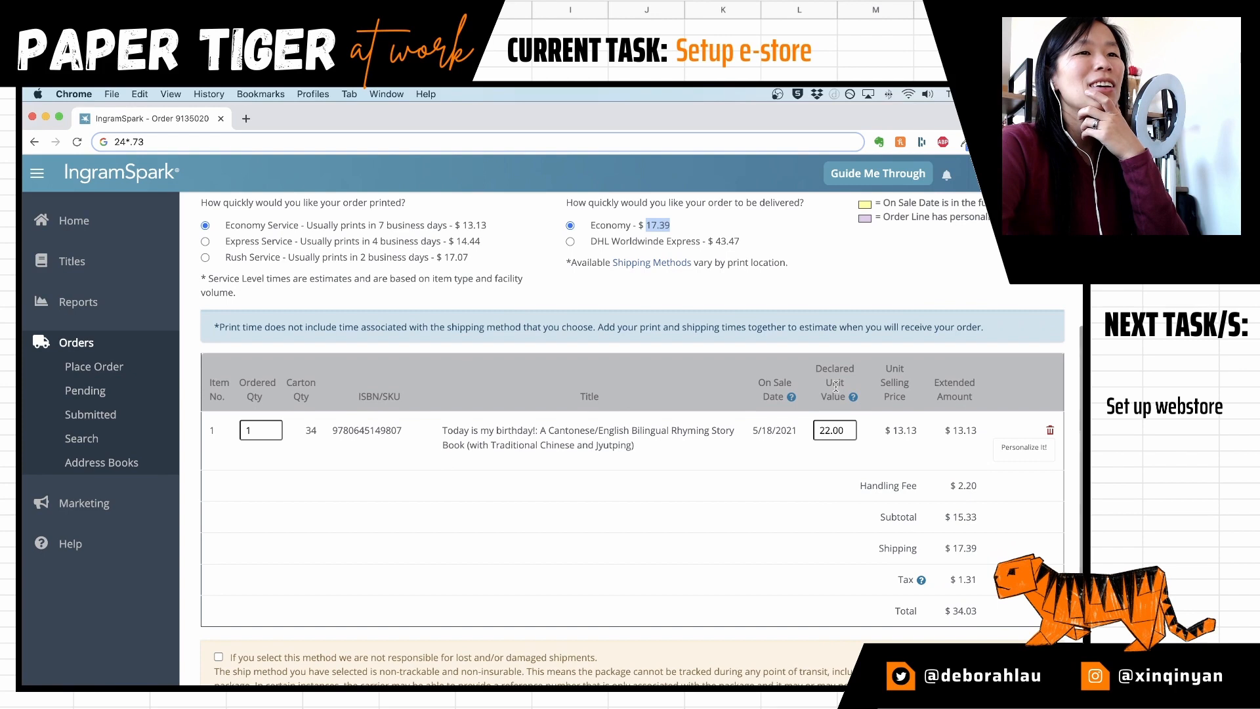
left_click_drag(978, 622, 948, 611)
key("super+c")
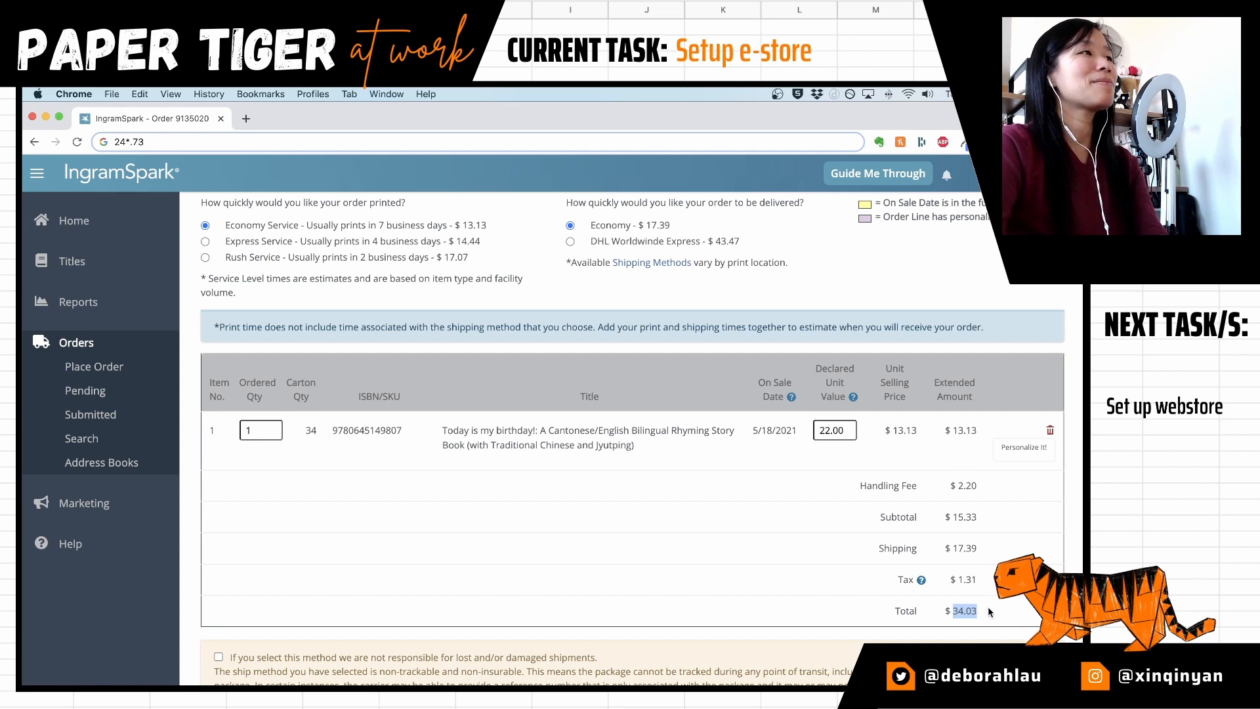
Read the NZ section of the Shipping Methods PDF, noting delivery times and track-and-trace limits.
key("super+Tab")
key("super+Tab")
key("super+shift+Tab")
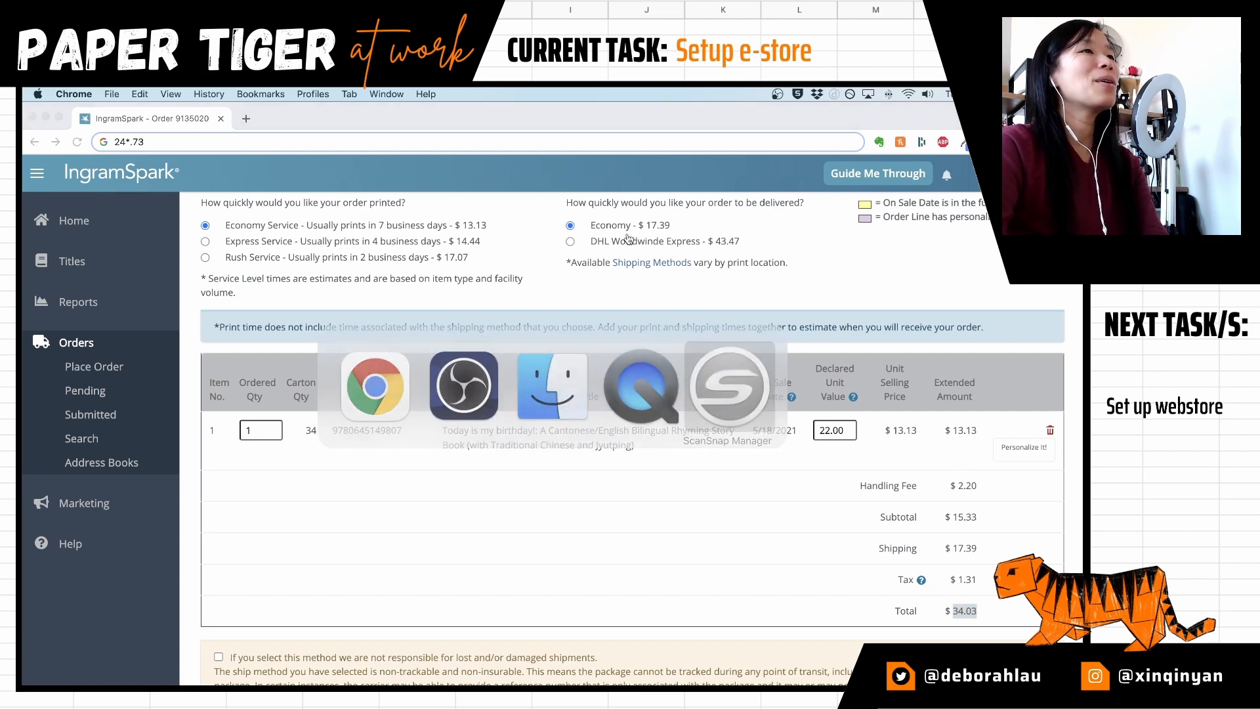
left_click(656, 262)
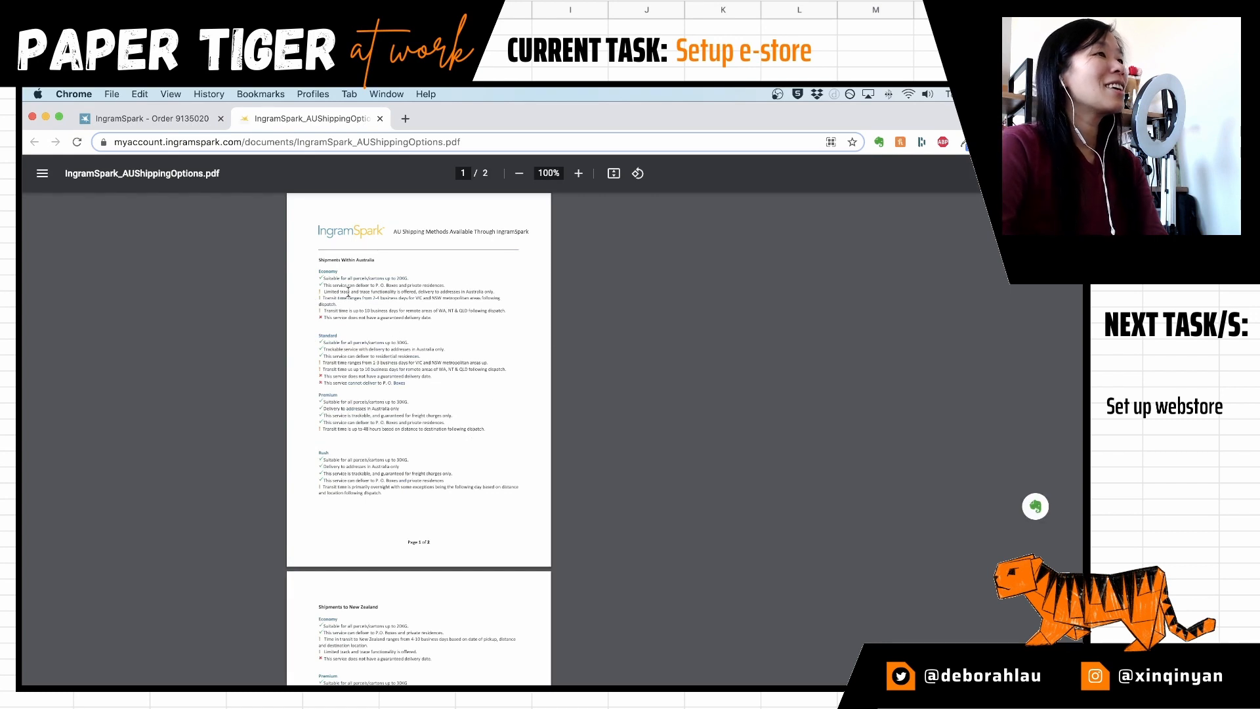
left_click_drag(326, 292, 376, 294)
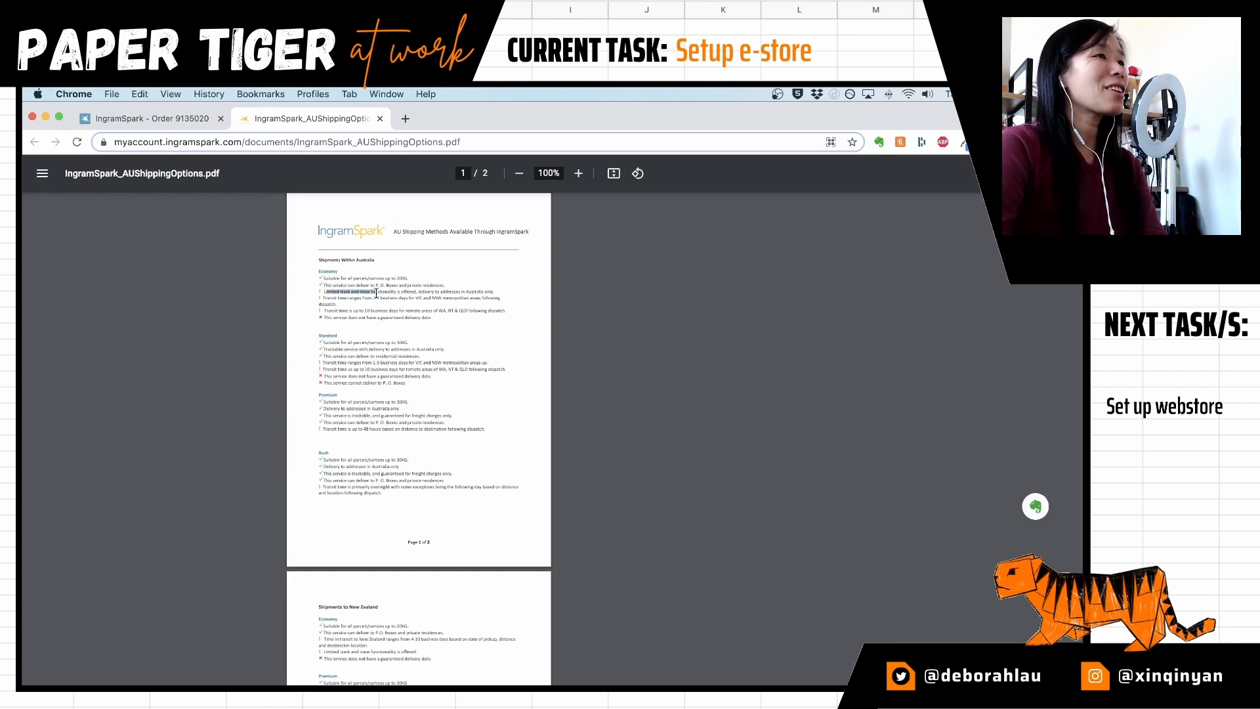
left_click(664, 324)
scroll(570, 404, "down", 1)
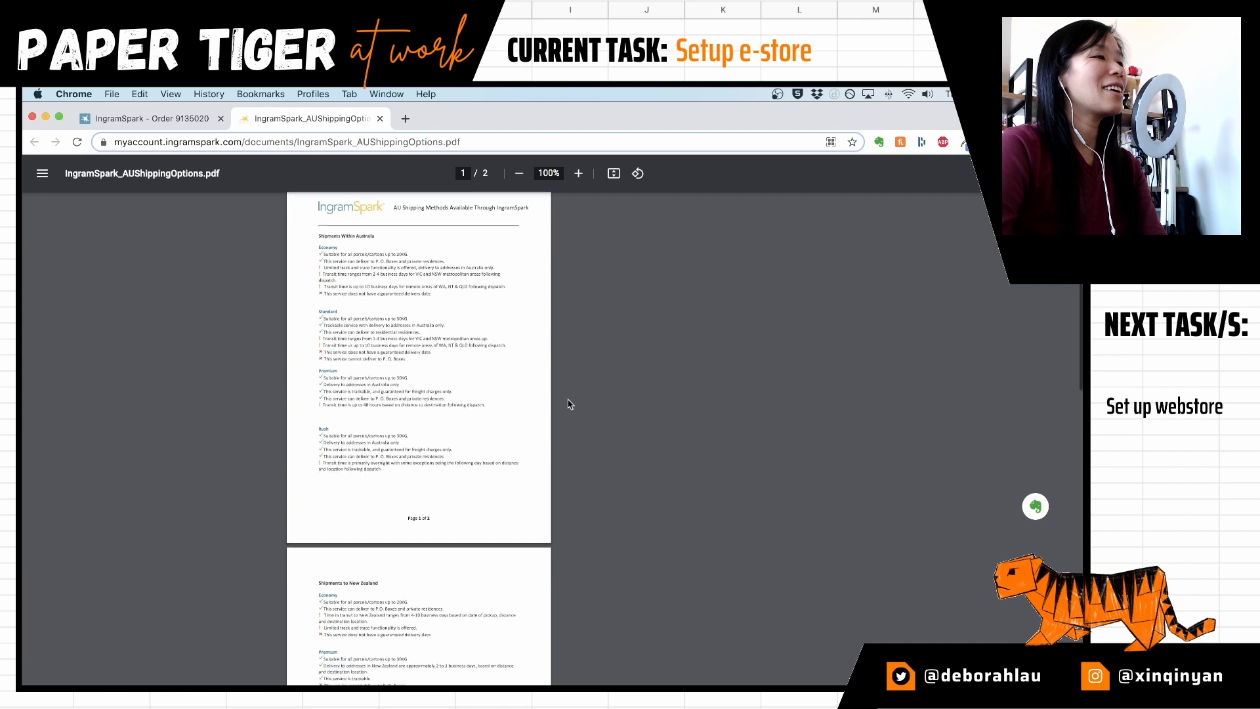
scroll(570, 404, "down", 5)
scroll(327, 362, "down", 1)
mouse_move(326, 364)
left_mouse_down()
mouse_move(401, 345)
mouse_move(420, 321)
left_mouse_up()
left_click(399, 342)
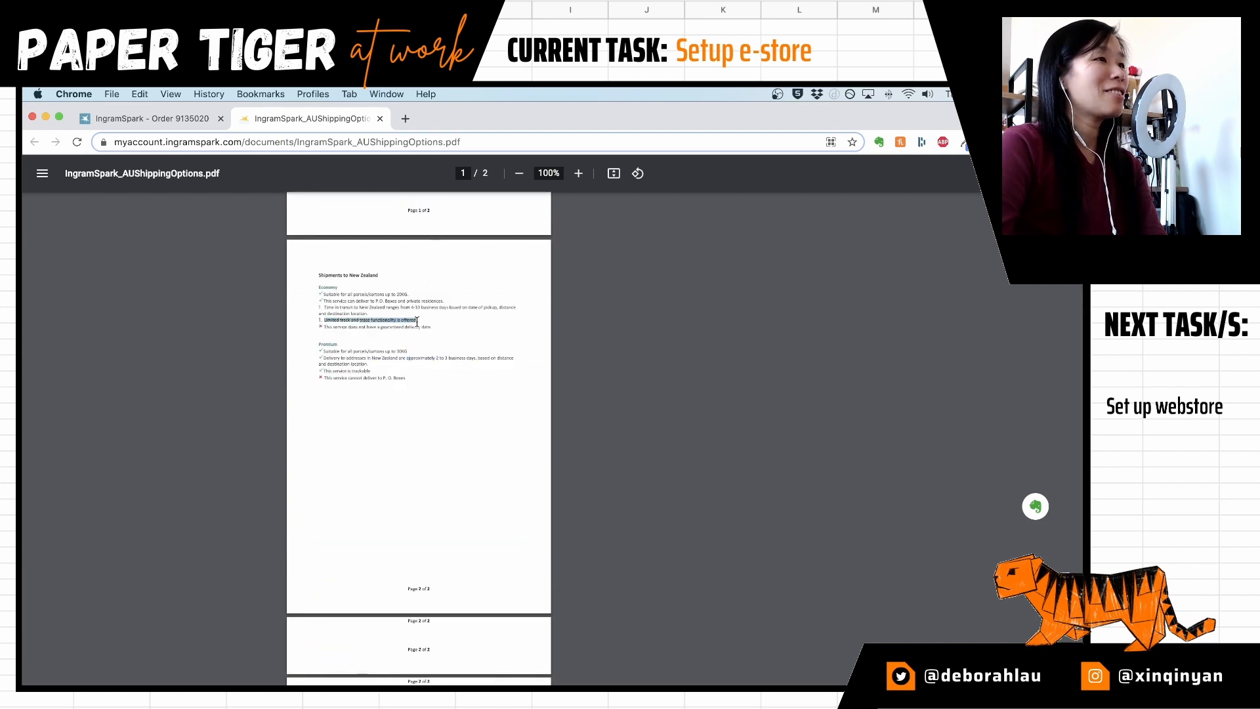
left_click(462, 376)
Close the shipping methods PDF and return to the Webstore spreadsheet.
key("super+w")
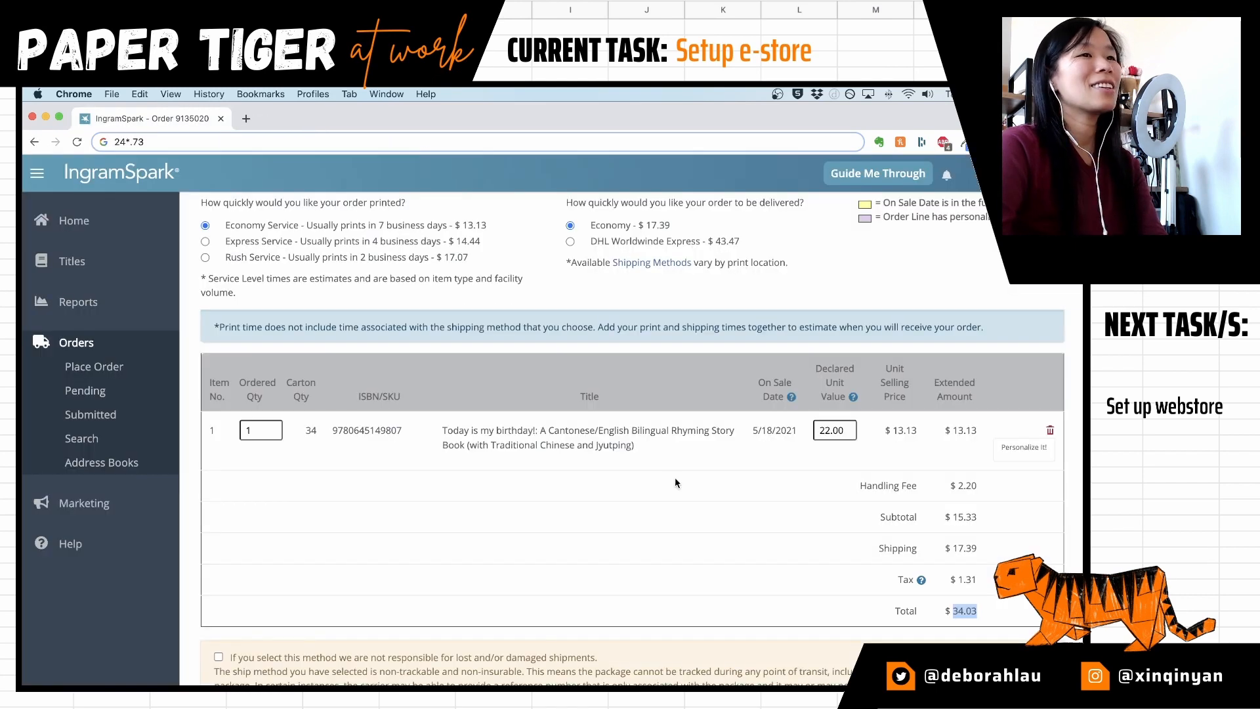
key("super+Tab")
key("super+shift+Tab")
key("super+shift+Tab")
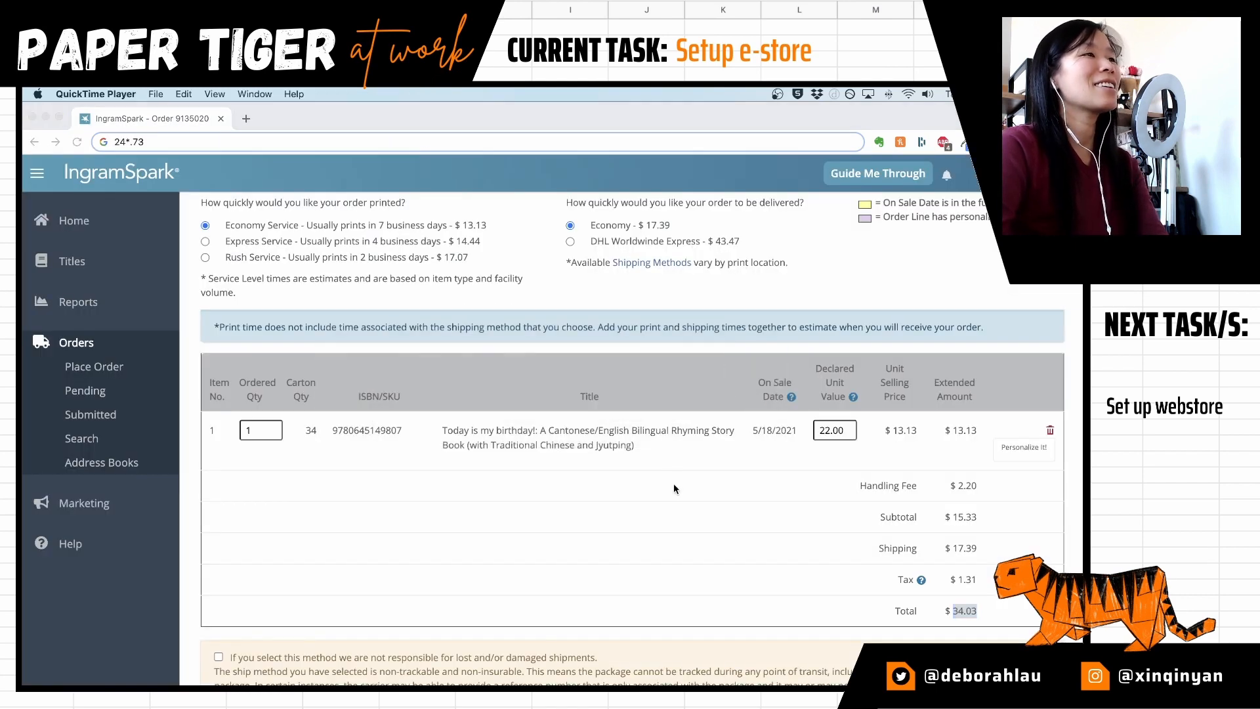
key("super+Tab")
Replace the placeholder NZ IngramSpark author-copy cost in L9 with 34.03.
key("super+grave")
key("super+grave")
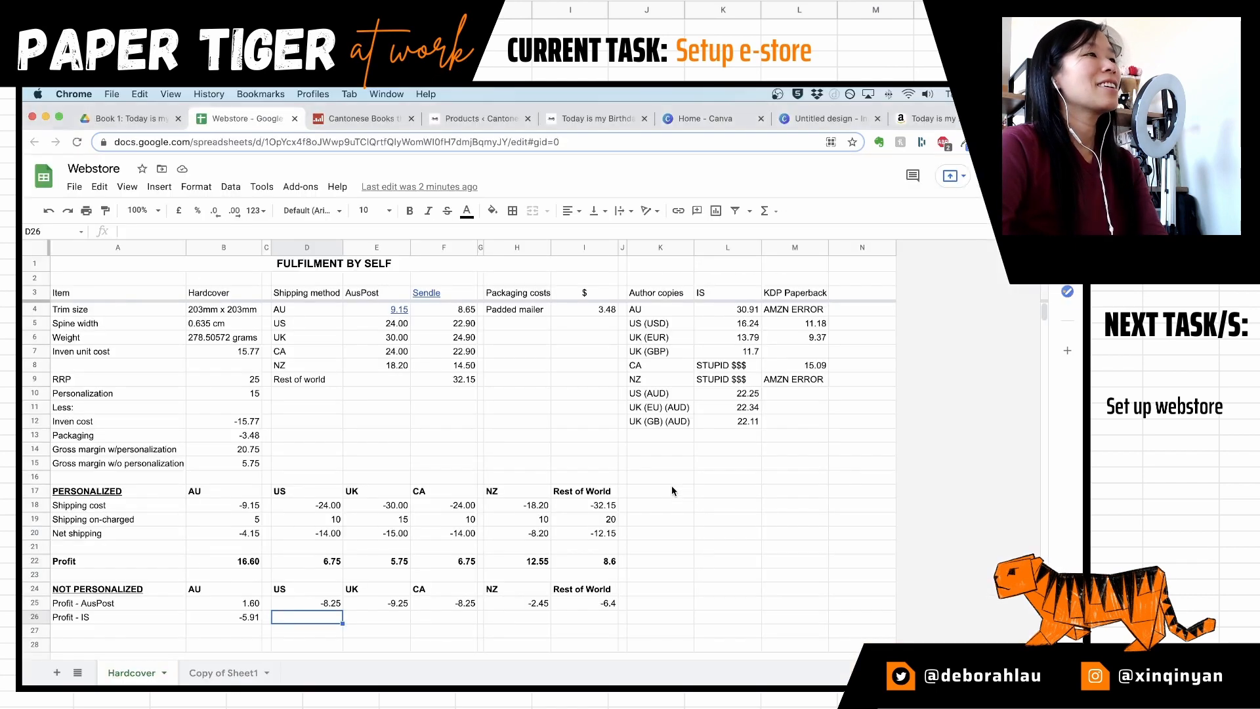
left_click(732, 394)
double_click(738, 381)
key("super+a")
key("super+v")
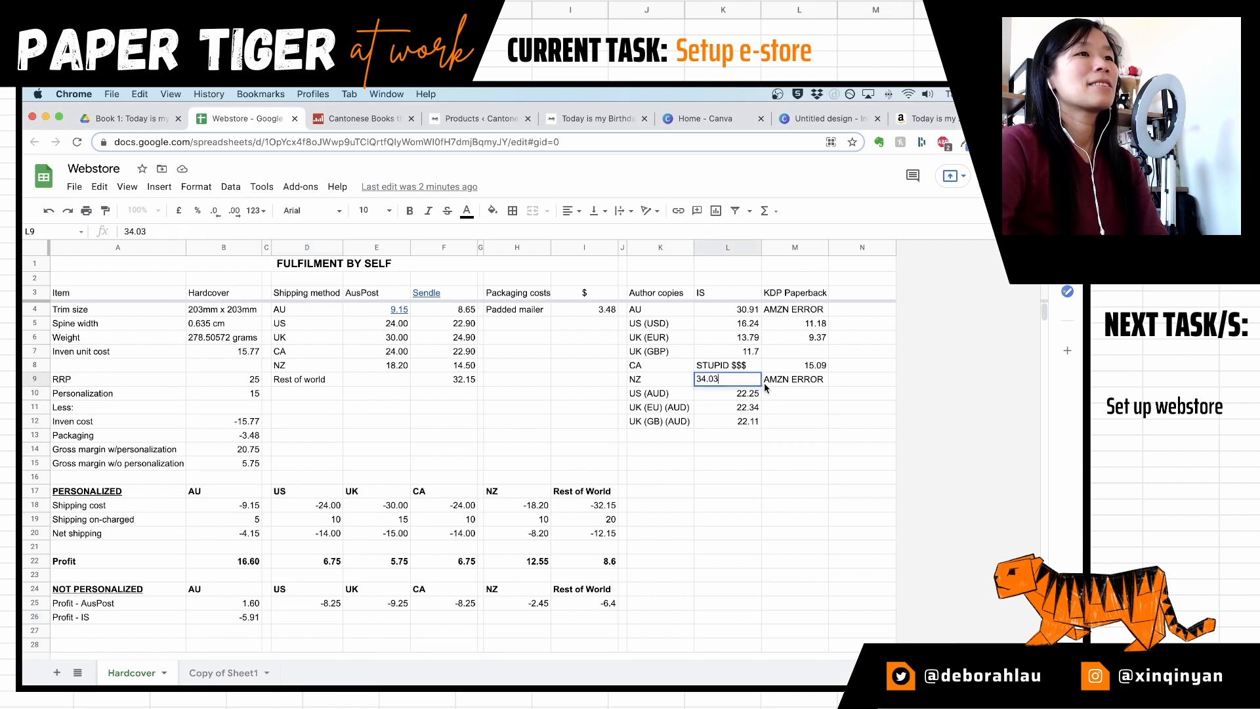
key("Return")
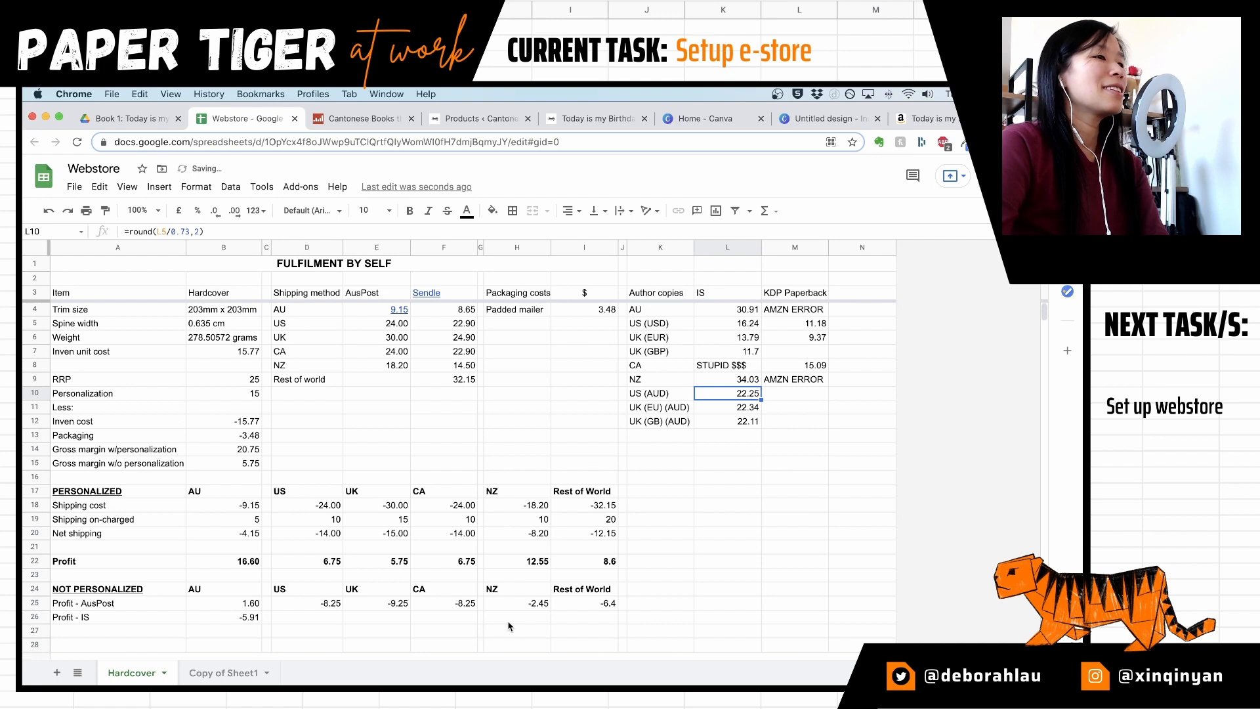
Copy the AU Profit - IS formula into H26 and swap its R4 cost reference for L9.
left_click(509, 620)
key("Left")
key("Left")
key("Left")
key("Left")
key("Left")
key("Left")
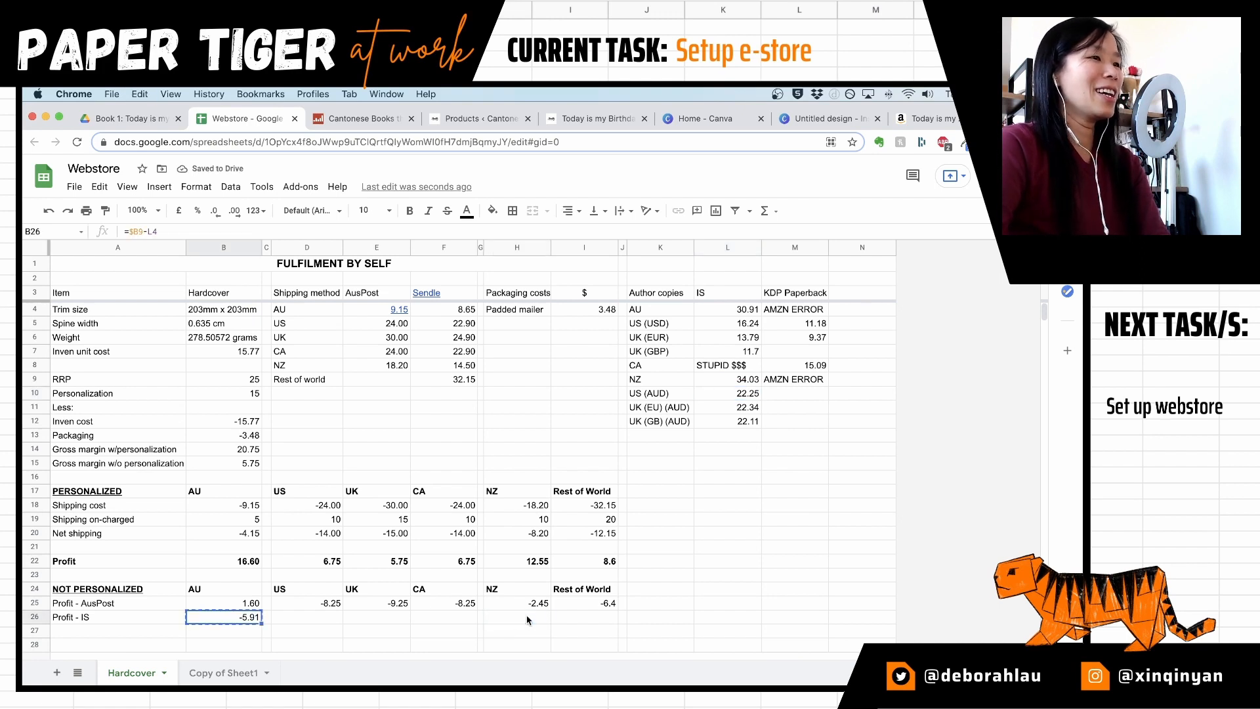
key("super+c")
key("Right")
key("Right")
key("Right")
key("Right")
key("Right")
key("Right")
key("super+v")
key("Return")
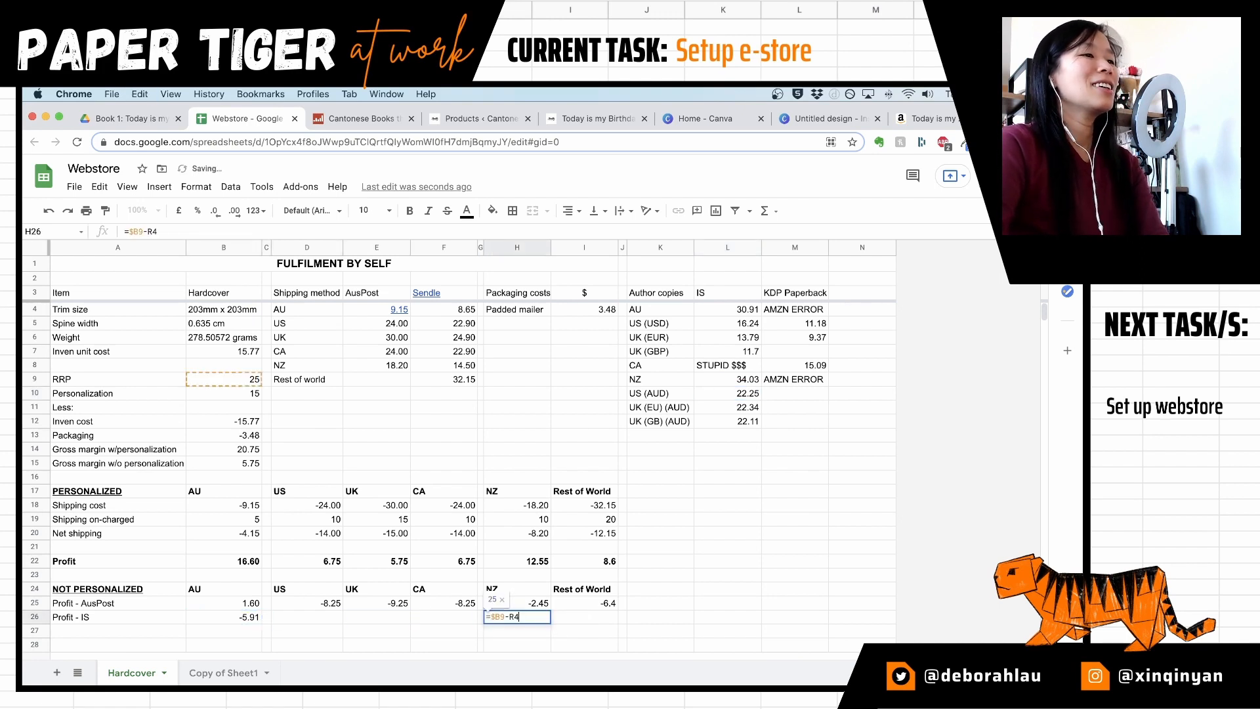
key("BackSpace")
key("BackSpace")
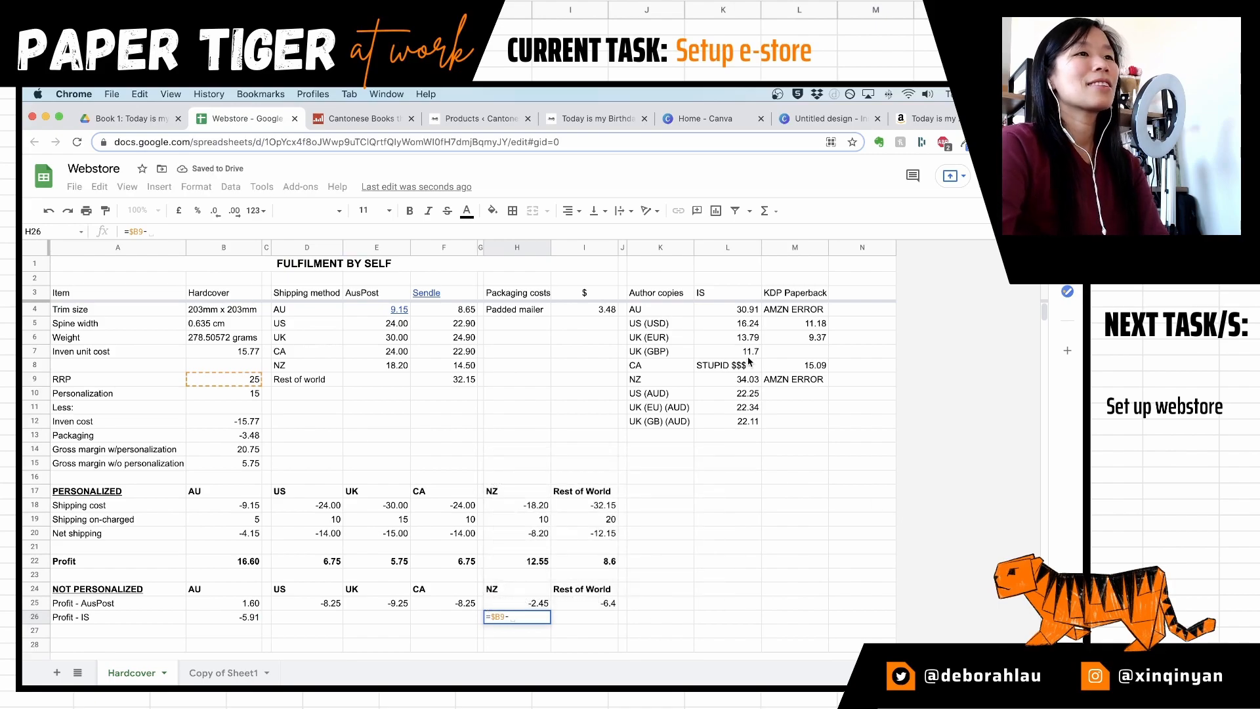
left_click(743, 381)
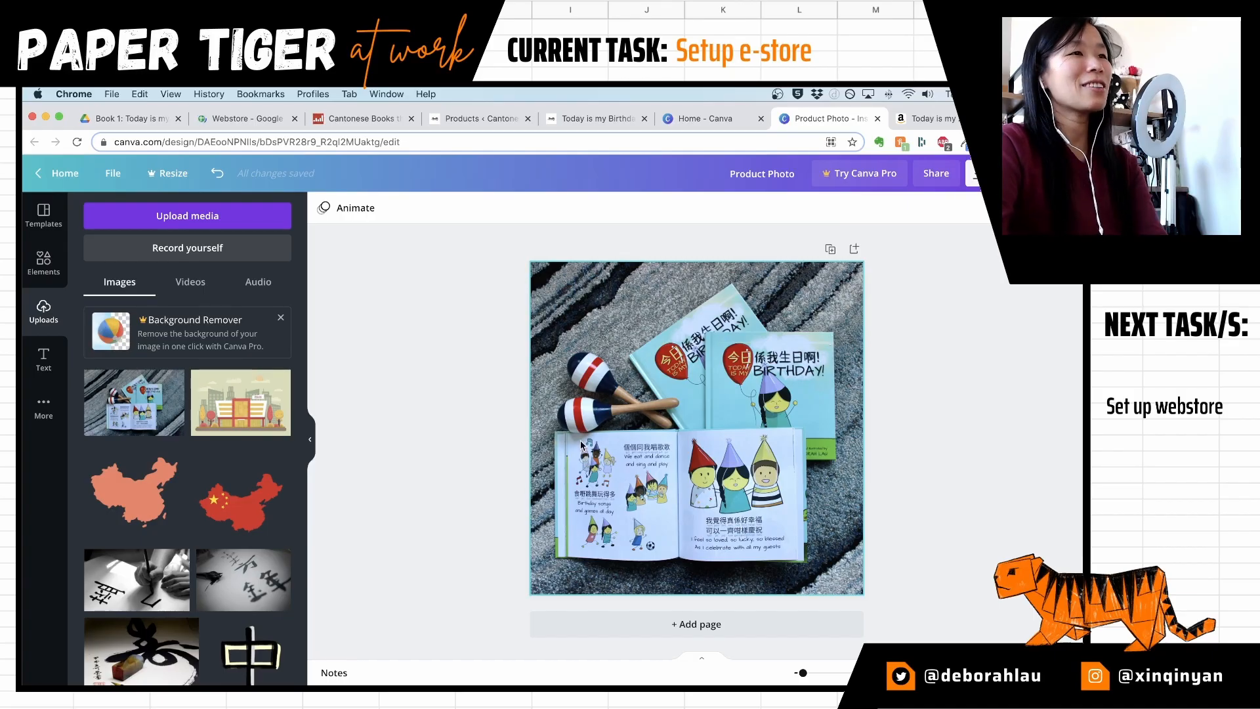
Compare the live birthday ebook store page with the product options being set up.
left_click(565, 120)
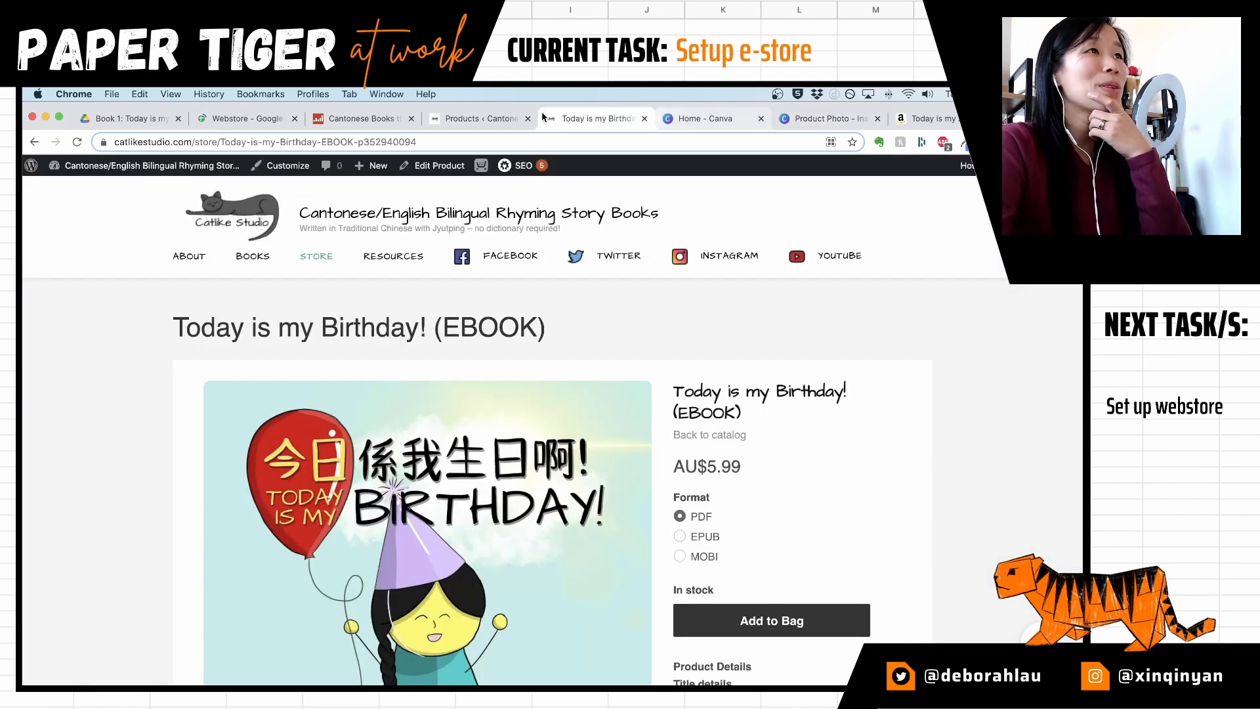
left_click(473, 119)
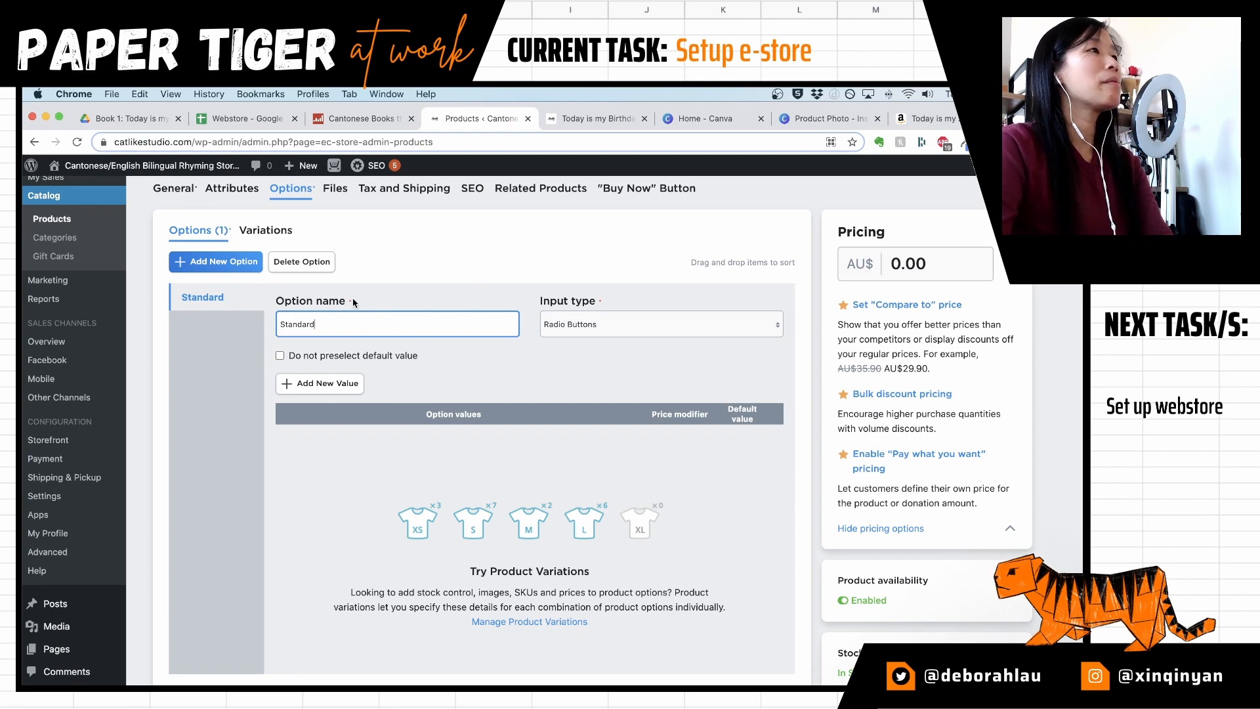
key("ctrl+Tab")
scroll(643, 380, "down", 2)
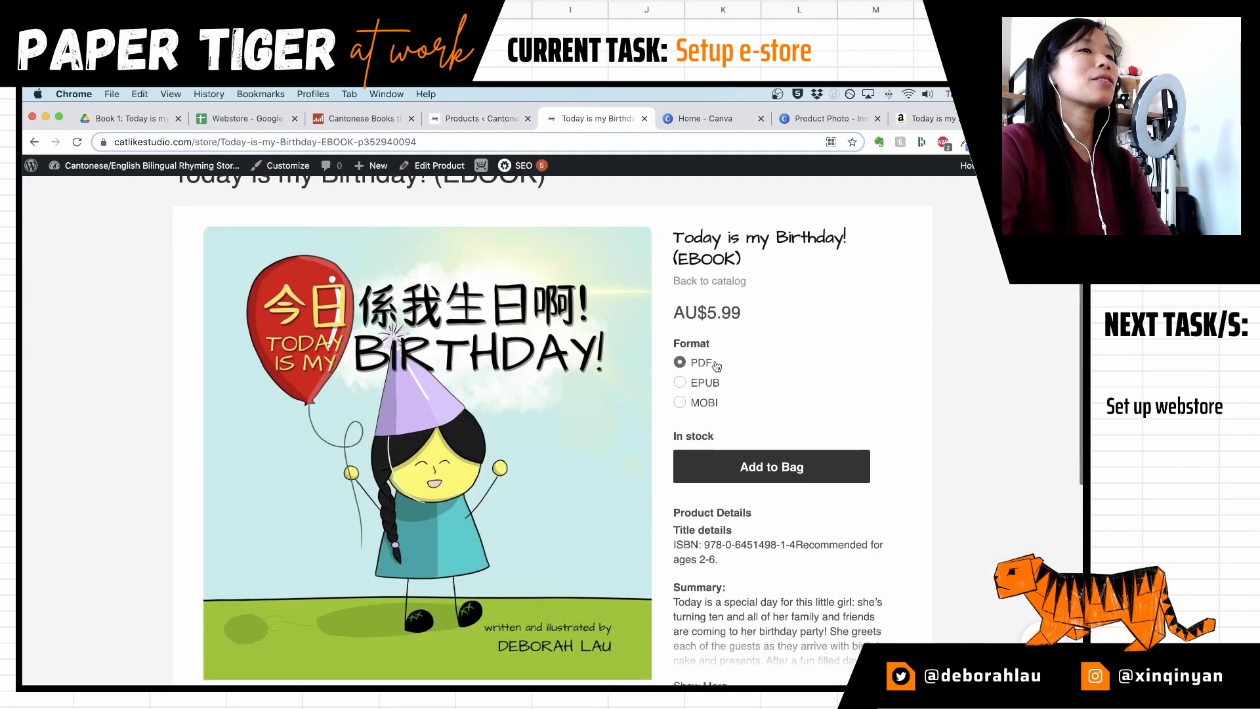
key("ctrl+shift+Tab")
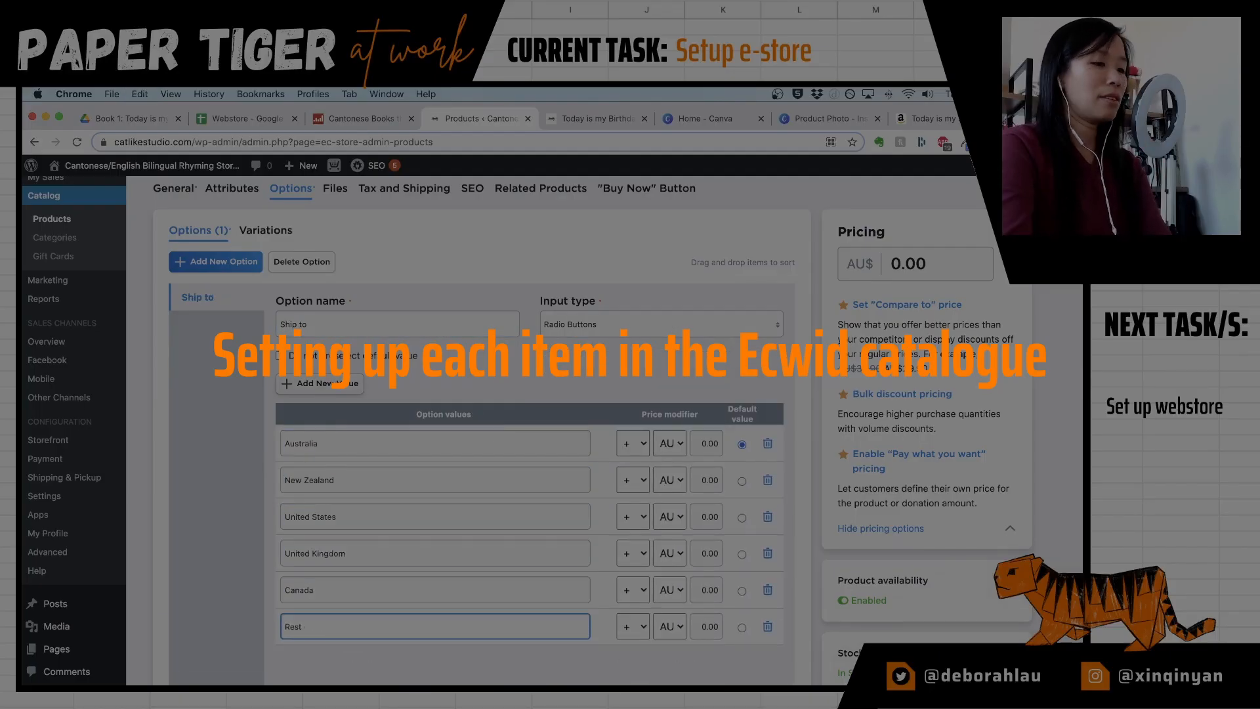
Name the 'Rest of World' Ship to value and set the NZ on-charged shipping to 8.
type("of World")
left_click(707, 444)
left_click(706, 481)
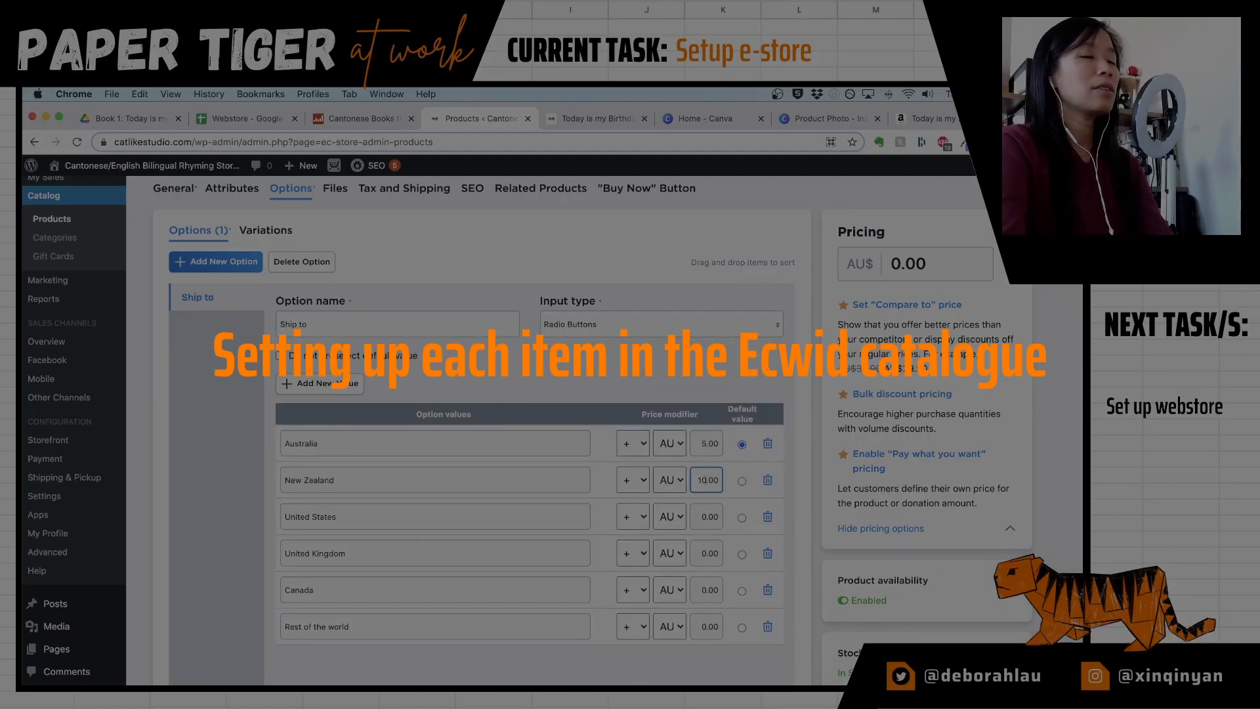
key("ctrl+shift+Tab")
key("ctrl+shift+Tab")
left_click(517, 519)
type("8")
key("Return")
key("Down")
key("Down")
key("Up")
key("Up")
key("Up")
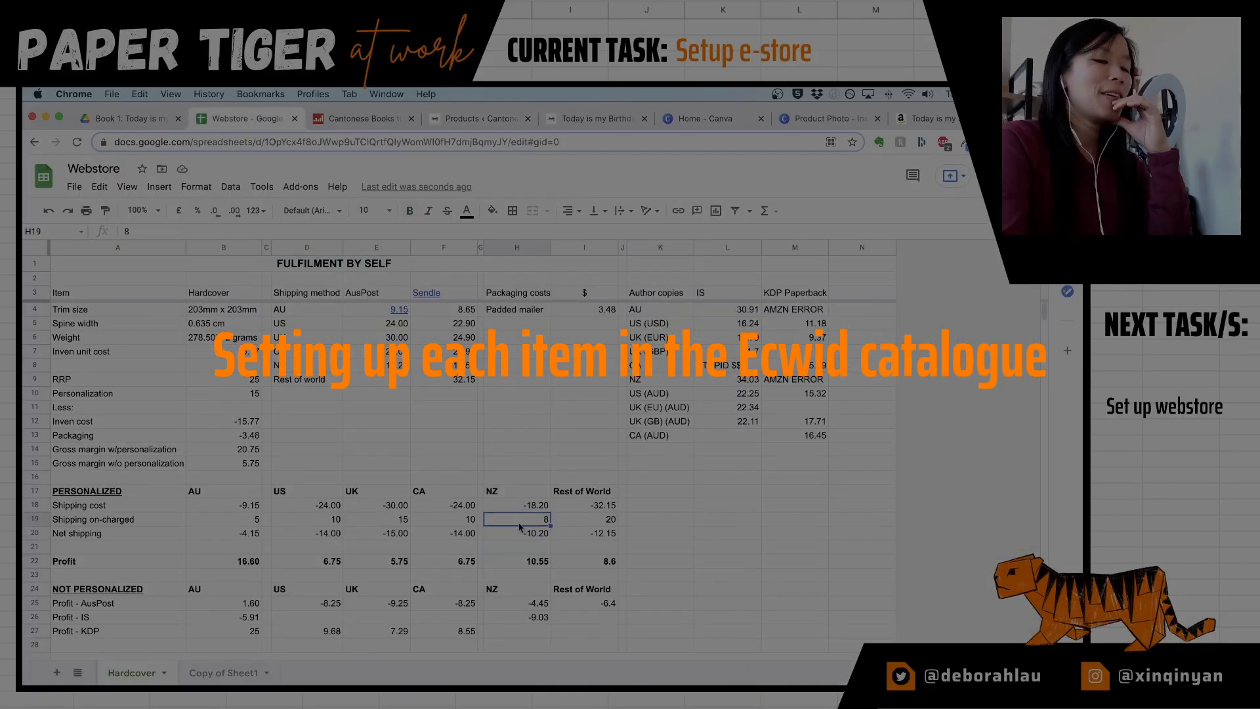
Enter the remaining shipping surcharges of 10 and 12, including the Canada amount.
type("10")
left_click(307, 520)
type("12")
left_click(444, 519)
type("12")
key("Return")
left_click(376, 519)
left_click(307, 589)
left_click(517, 115)
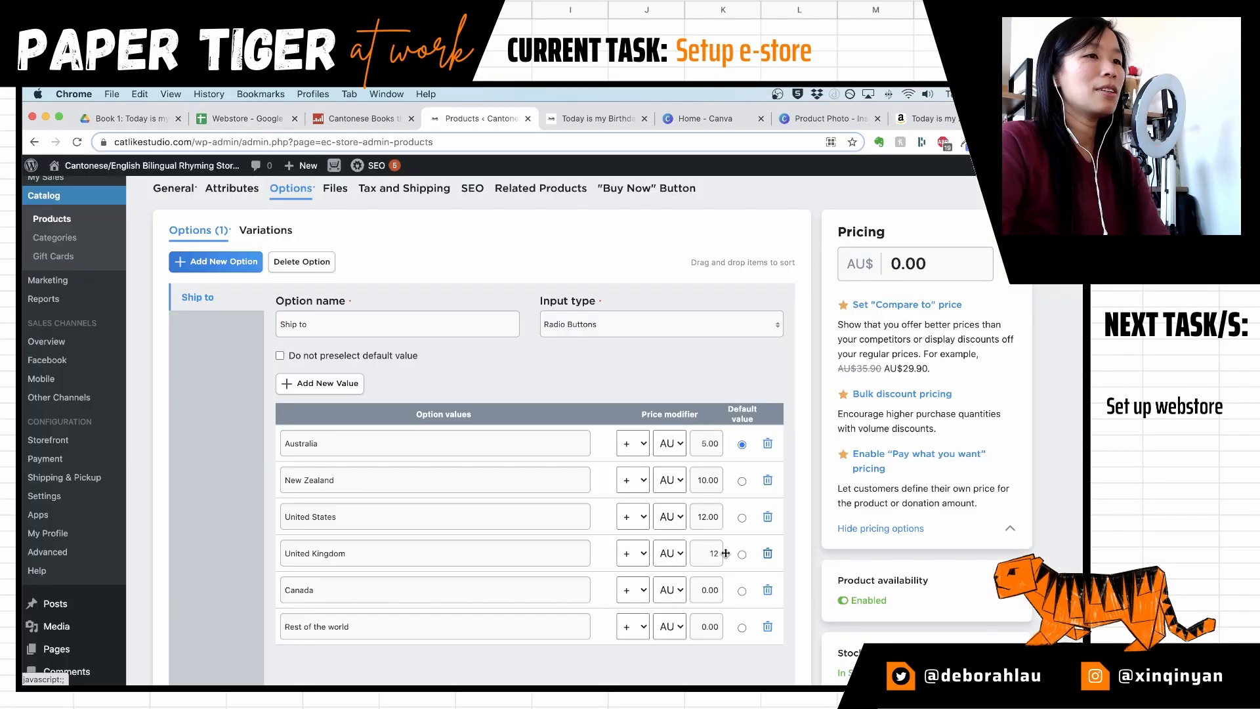
left_click(707, 590)
Set the product's base price to 25 and add a new Personalization option.
left_click(247, 119)
left_click(483, 118)
scroll(707, 499, "up", 2)
left_click(900, 312)
type("25")
scroll(1010, 410, "down", 5)
scroll(1010, 410, "up", 6)
left_click(216, 369)
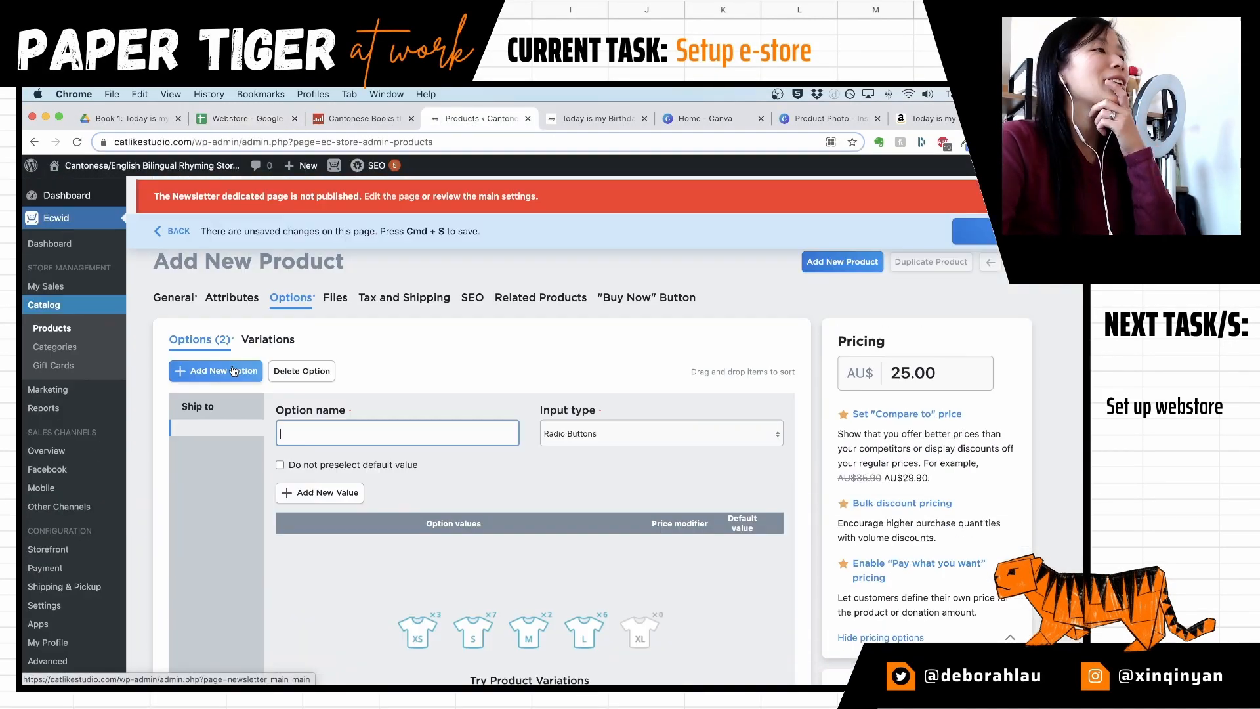
scroll(394, 430, "down", 1)
type("Personalization")
In the Webstore sheet, build US and UK Profit - IS formulas as RRP B9 minus author-copy cost.
left_click(248, 119)
left_click(224, 380)
left_click(308, 617)
type("=$")
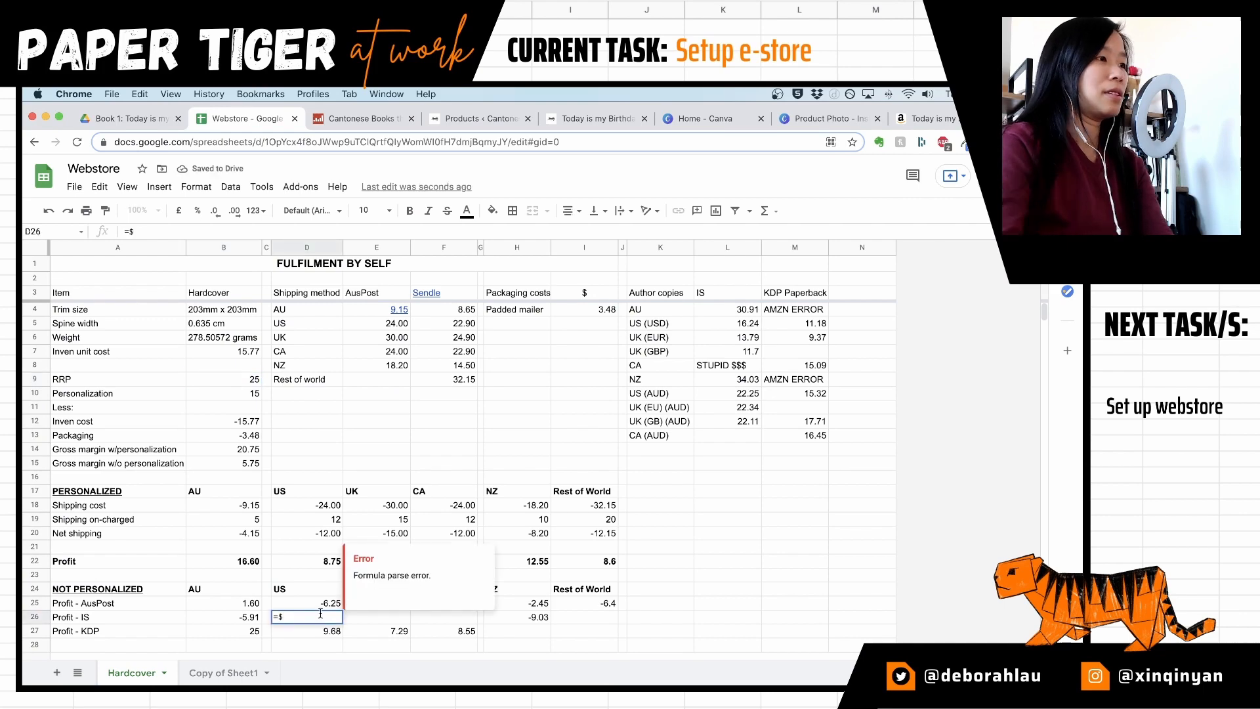
left_click(224, 380)
type("-")
left_click(727, 394)
key("Tab")
type("=")
left_click(224, 380)
type("--")
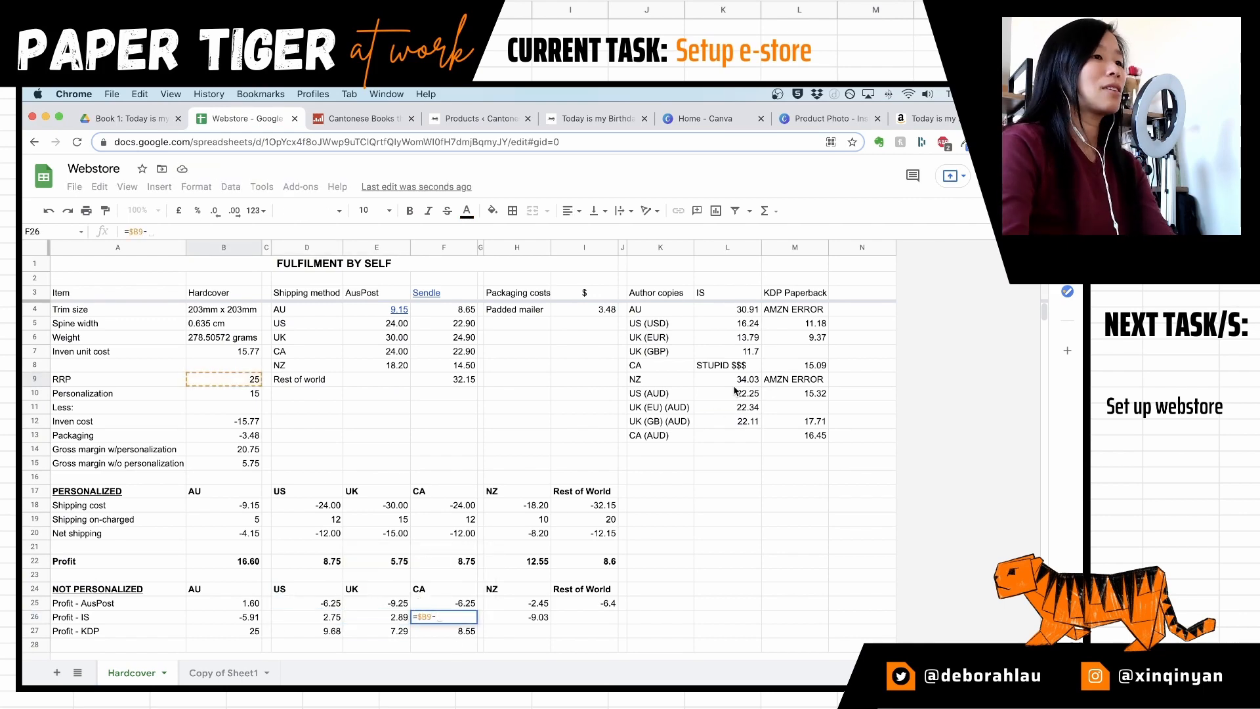
key("Escape")
left_click_drag(376, 617, 321, 617)
Name the option 'Personalize your copy?' with choices 'Yes please!' and 'No thank you'.
left_click(482, 117)
left_click(687, 376)
type("Personalize your copy?")
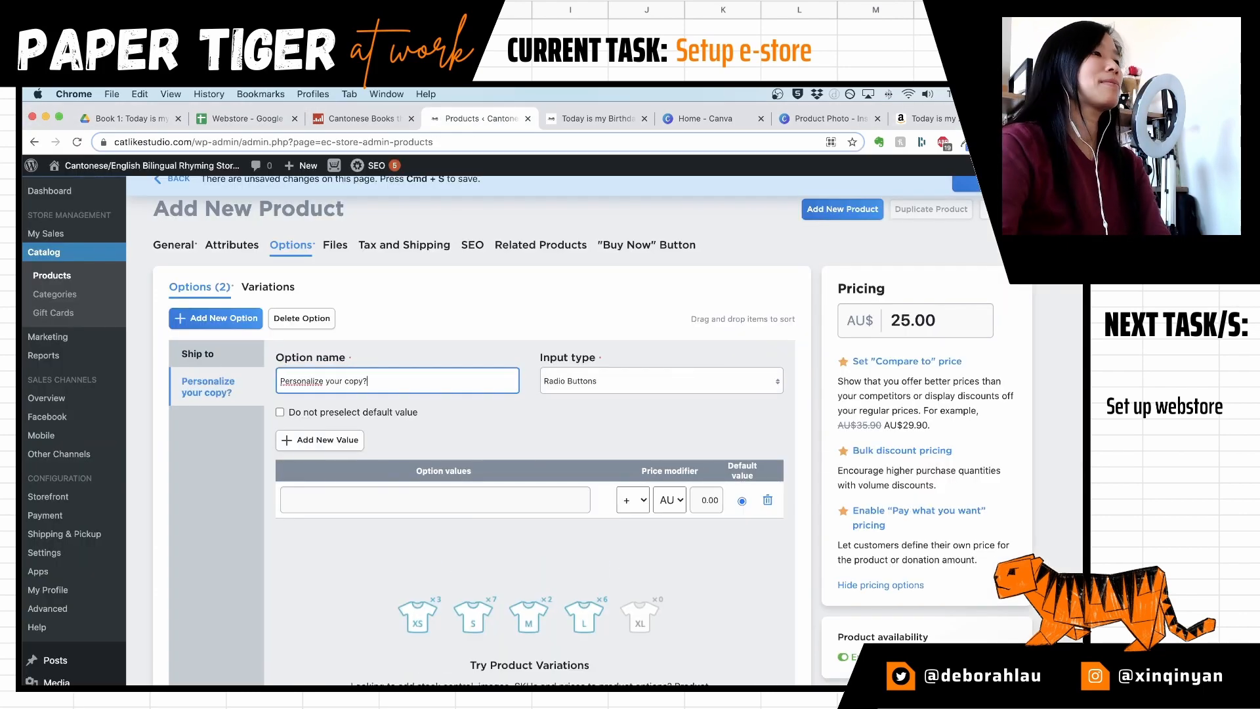
left_click(435, 500)
type("Yes please!")
left_click(320, 440)
type("No thank you")
Review the product's general details and the live book page's full description.
scroll(230, 450, "up", 2)
left_click(232, 298)
left_click(174, 298)
scroll(482, 460, "down", 3)
left_click(598, 118)
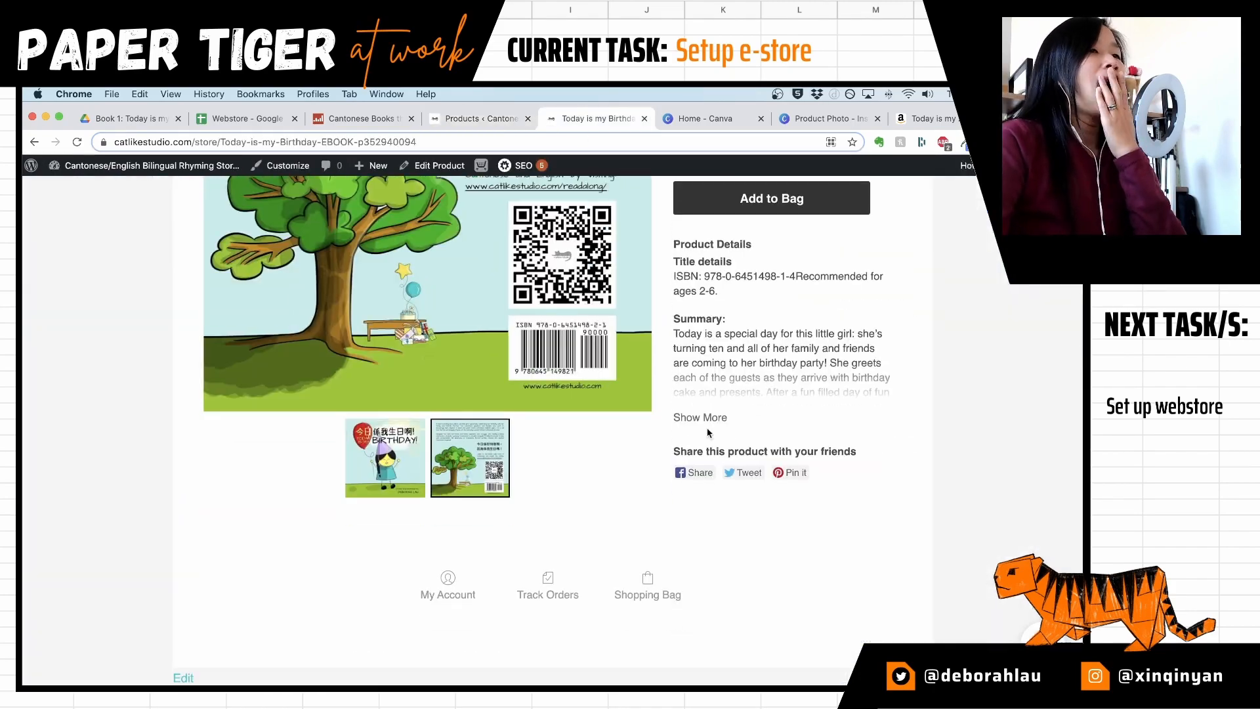
left_click(702, 417)
left_click(483, 119)
Make the description's headings bold.
scroll(316, 500, "down", 2)
left_click_drag(237, 546, 184, 546)
key("super+b")
scroll(316, 500, "up", 3)
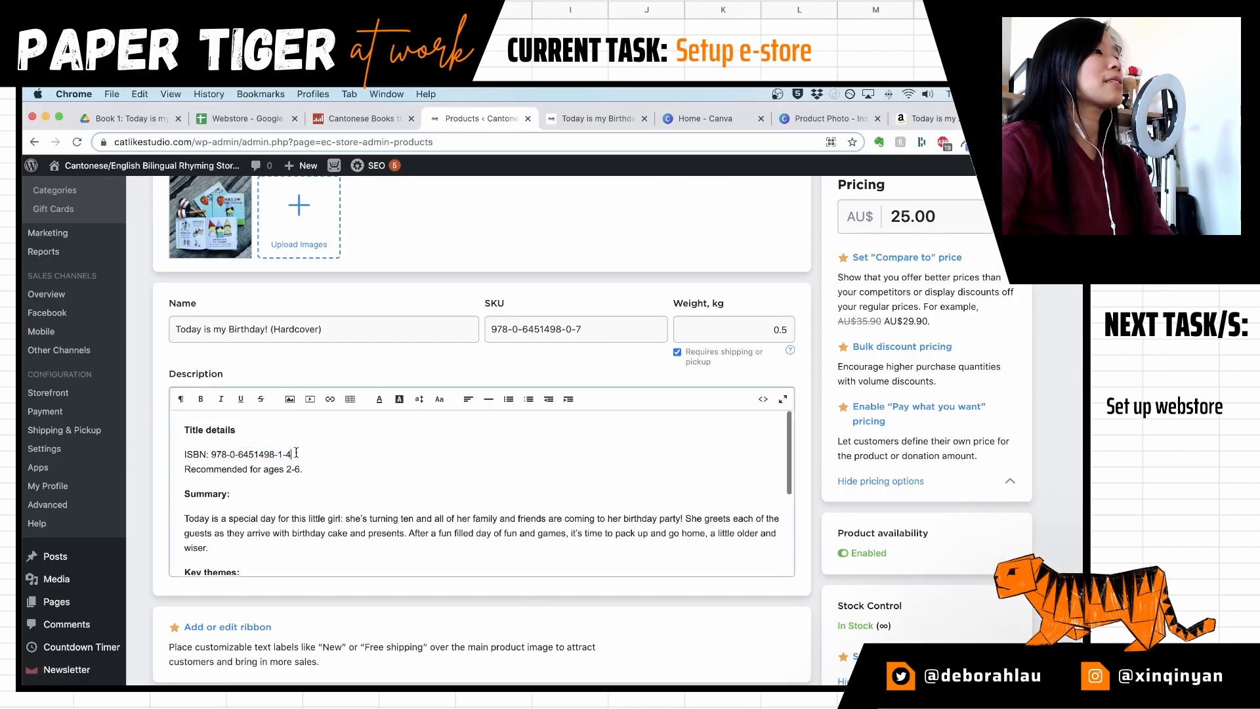
Look at the store's books page.
left_click(598, 119)
type("books")
key("Return")
scroll(751, 459, "down", 10)
Correct the ISBN to the hardcover edition's number.
left_click(519, 119)
left_click_drag(292, 455, 212, 455)
key("super+v")
scroll(403, 489, "down", 5)
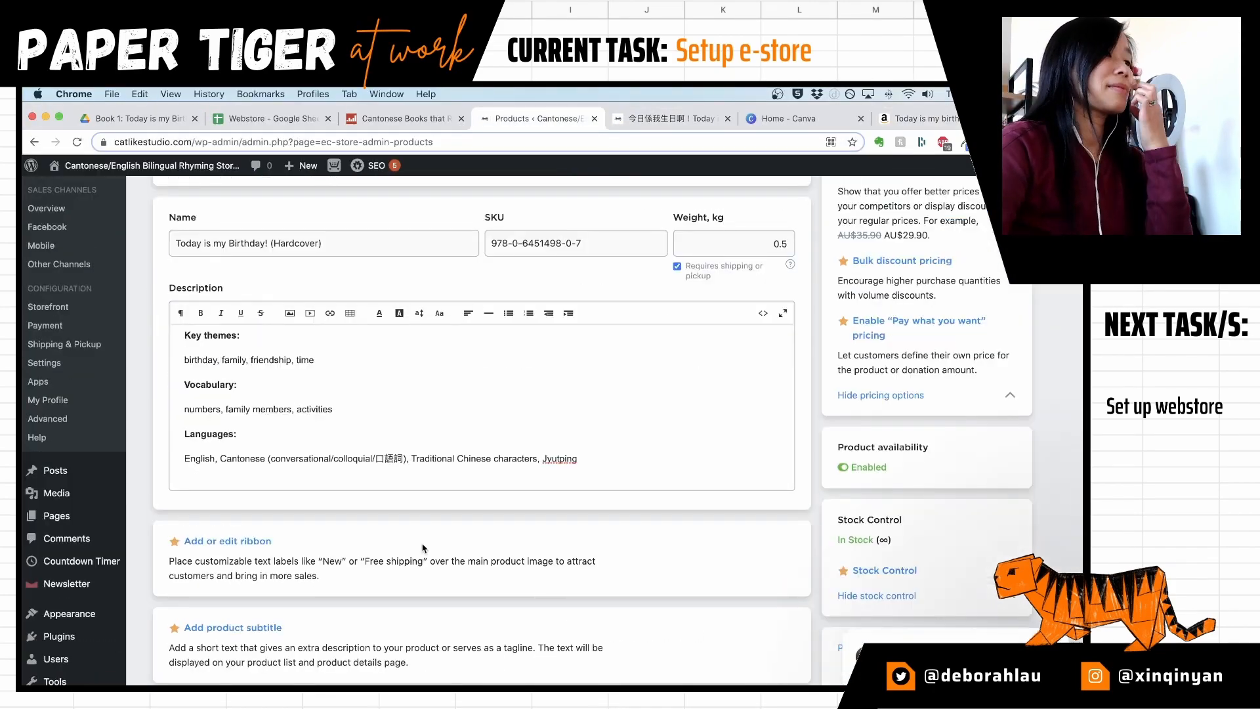
Check the profit figures on the Webstore sheet.
left_click(272, 119)
left_click(453, 575)
left_click(514, 575)
left_click(309, 575)
left_click(538, 119)
scroll(483, 420, "up", 5)
Raise the price from 25 to 40 and append ', Personalized & Signed' to the name.
left_click(291, 190)
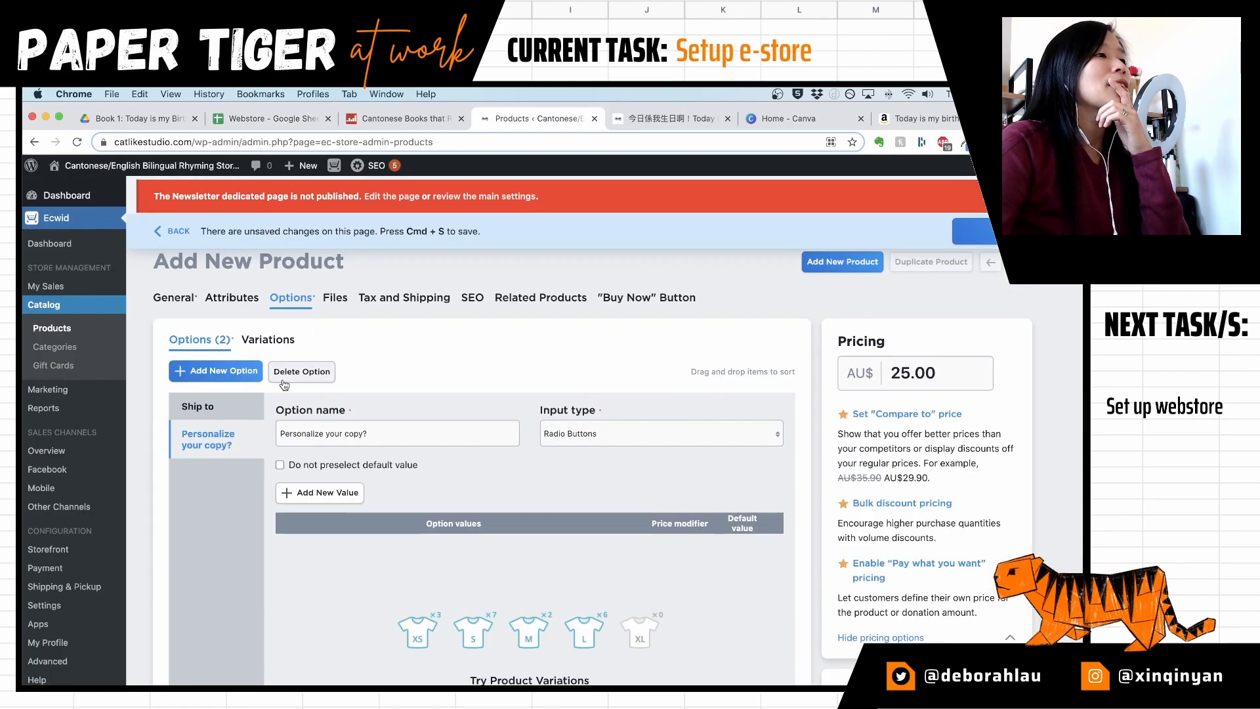
left_click(174, 236)
double_click(913, 311)
type("40")
left_click(320, 426)
type(", Personalized & Signed")
Move the title details block above Key themes in the description.
left_click_drag(185, 431, 303, 472)
key("super+x")
key("super+v")
left_click(190, 431)
Write the intro offering a personalized hardcover copy for your child/ren, ending with 'Personalization includes:'.
type("Get a personalized hardcover copy of this book for your little one/s. Personalization")
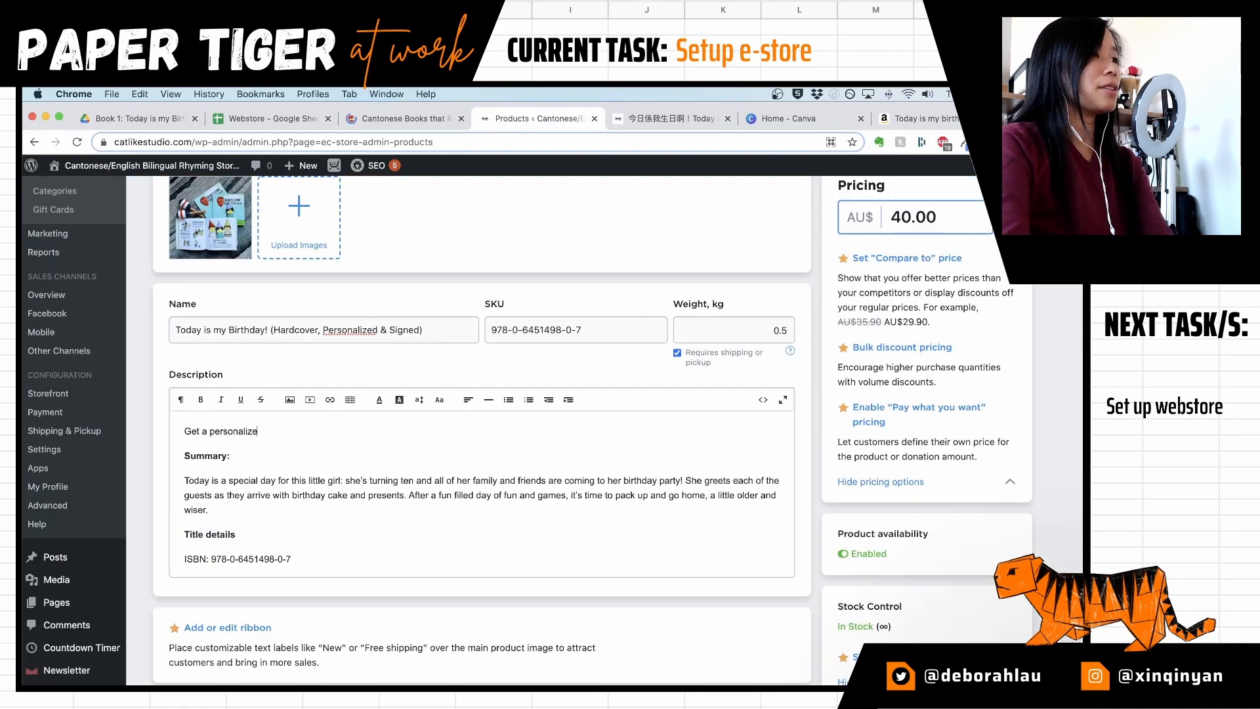
key("BackSpace")
key("BackSpace")
key("BackSpace")
key("BackSpace")
key("BackSpace")
key("BackSpace")
key("BackSpace")
key("BackSpace")
key("BackSpace")
key("BackSpace")
key("BackSpace")
key("BackSpace")
key("BackSpace")
key("BackSpace")
key("BackSpace")
key("BackSpace")
double_click(236, 431)
key("BackSpace")
left_click(326, 431)
type("personalized")
left_click(461, 431)
key("BackSpace")
key("BackSpace")
key("BackSpace")
key("BackSpace")
key("BackSpace")
key("BackSpace")
key("BackSpace")
key("BackSpace")
key("BackSpace")
key("BackSpace")
key("BackSpace")
key("BackSpace")
key("BackSpace")
type("child/ren. Personalization includes a handwritten note from the author inside the book.")
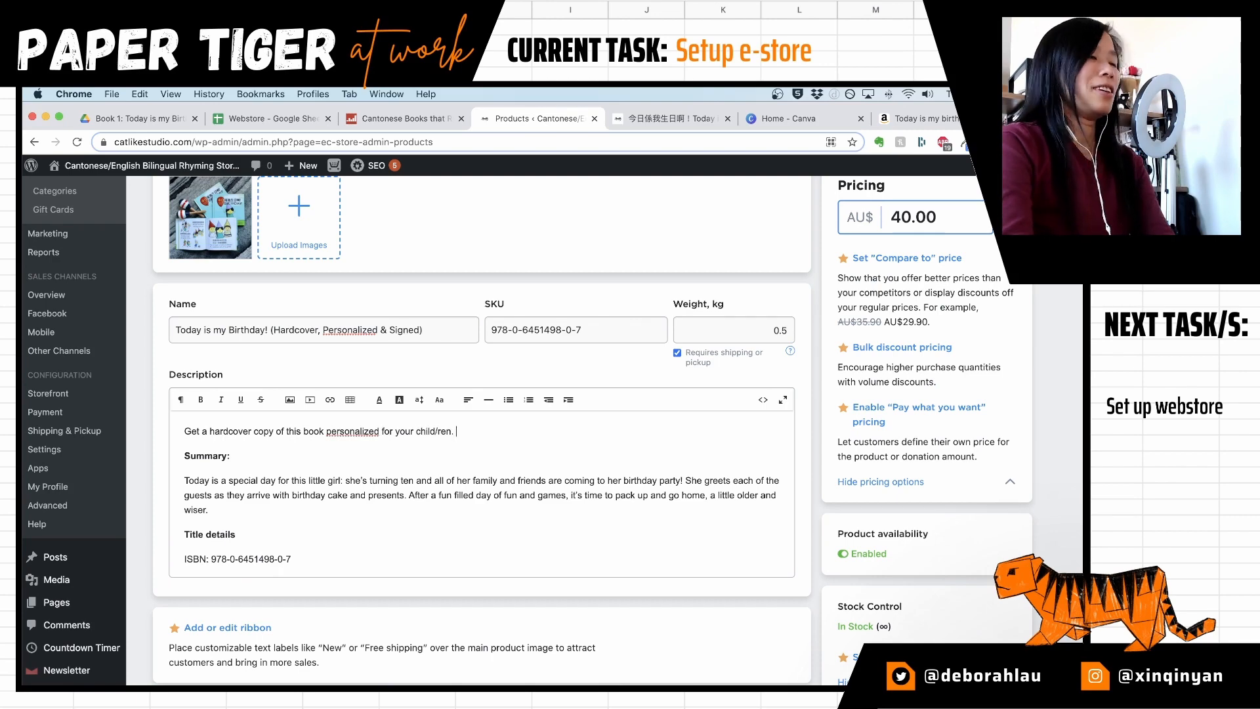
key("BackSpace")
key("BackSpace")
key("BackSpace")
key("BackSpace")
key("BackSpace")
key("BackSpace")
key("BackSpace")
key("BackSpace")
key("BackSpace")
key("BackSpace")
key("BackSpace")
key("BackSpace")
key("BackSpace")
key("BackSpace")
key("BackSpace")
key("BackSpace")
key("BackSpace")
key("BackSpace")
key("BackSpace")
key("BackSpace")
type(":")
key("Return")
Describe the inclusions: a handwritten note addressed to your child/ren, a small sketch, and the author's signature.
left_click(509, 400)
type("handwritten note from the author to your child/ren")
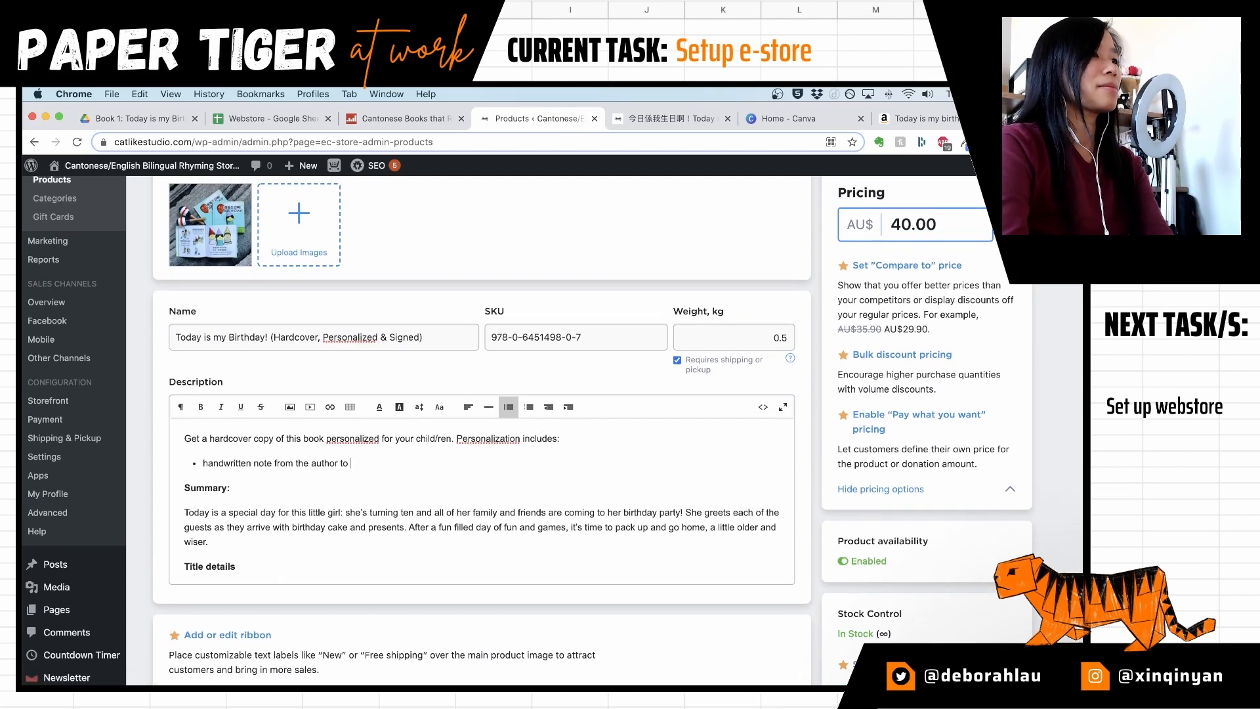
key("Return")
type("one")
key("BackSpace")
key("BackSpace")
key("BackSpace")
key("BackSpace")
left_click(203, 463)
key("BackSpace")
key("BackSpace")
key("BackSpace")
type("a")
left_click(762, 438)
type(", along with a small sketch.")
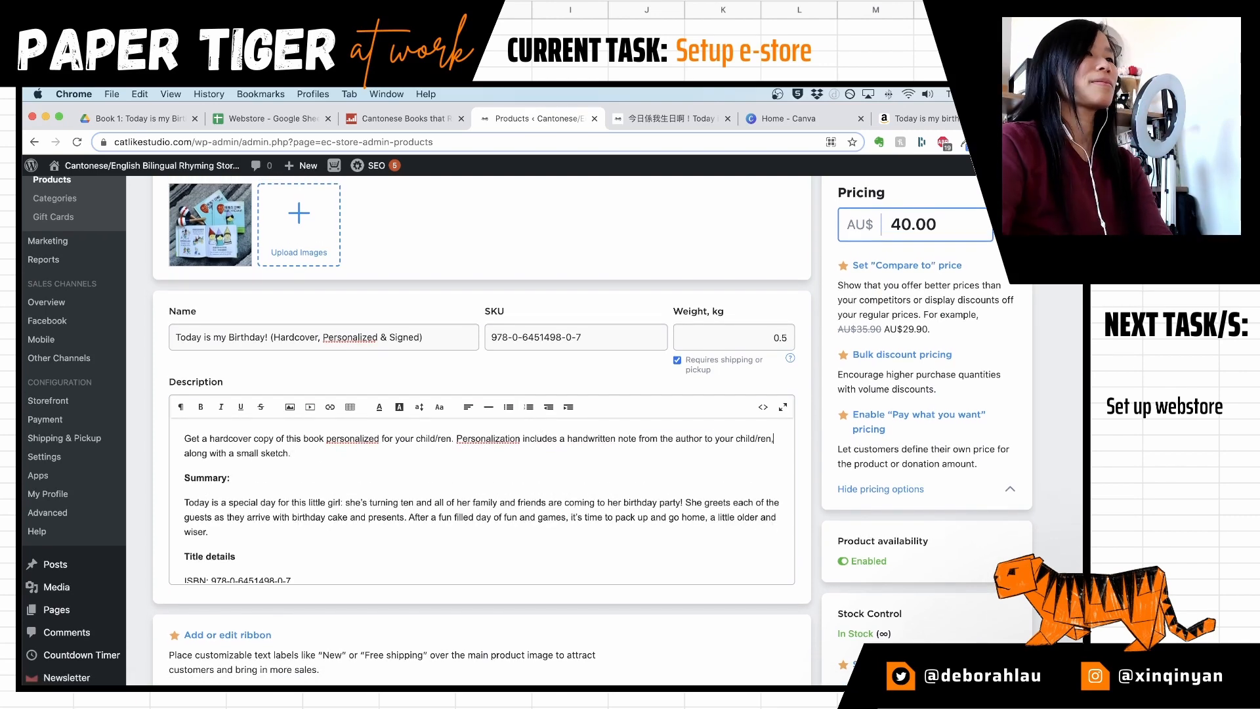
left_click_drag(703, 438, 639, 438)
type("addressed to your child/ren, a small sketch and is signed by the author.")
left_click(457, 438)
type("!")
Add a text field option named 'Your child/ren's name/s:'.
scroll(523, 439, "up", 5)
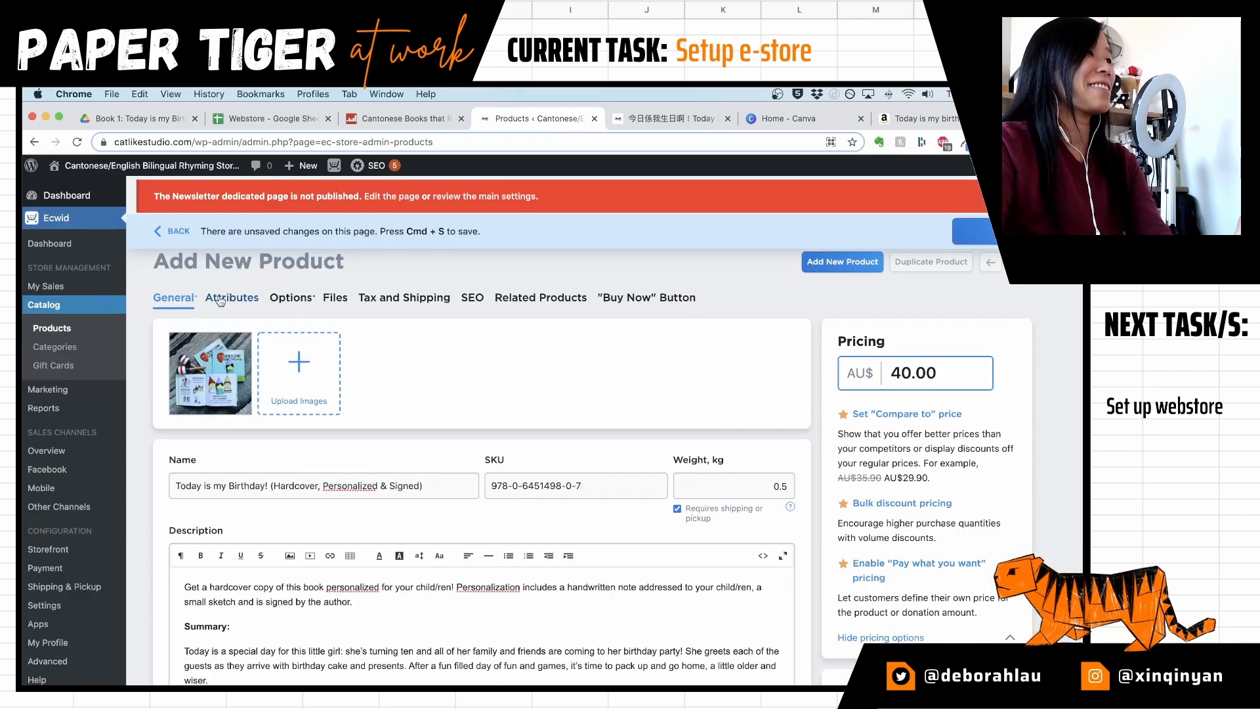
left_click(290, 298)
scroll(394, 367, "down", 4)
left_click(215, 225)
type("Personalization")
left_click(661, 287)
left_click(397, 288)
key("BackSpace")
key("BackSpace")
key("BackSpace")
key("BackSpace")
key("BackSpace")
key("BackSpace")
key("BackSpace")
key("BackSpace")
key("BackSpace")
key("BackSpace")
key("BackSpace")
key("BackSpace")
key("BackSpace")
key("BackSpace")
key("BackSpace")
type("Your child/ren's name/s:")
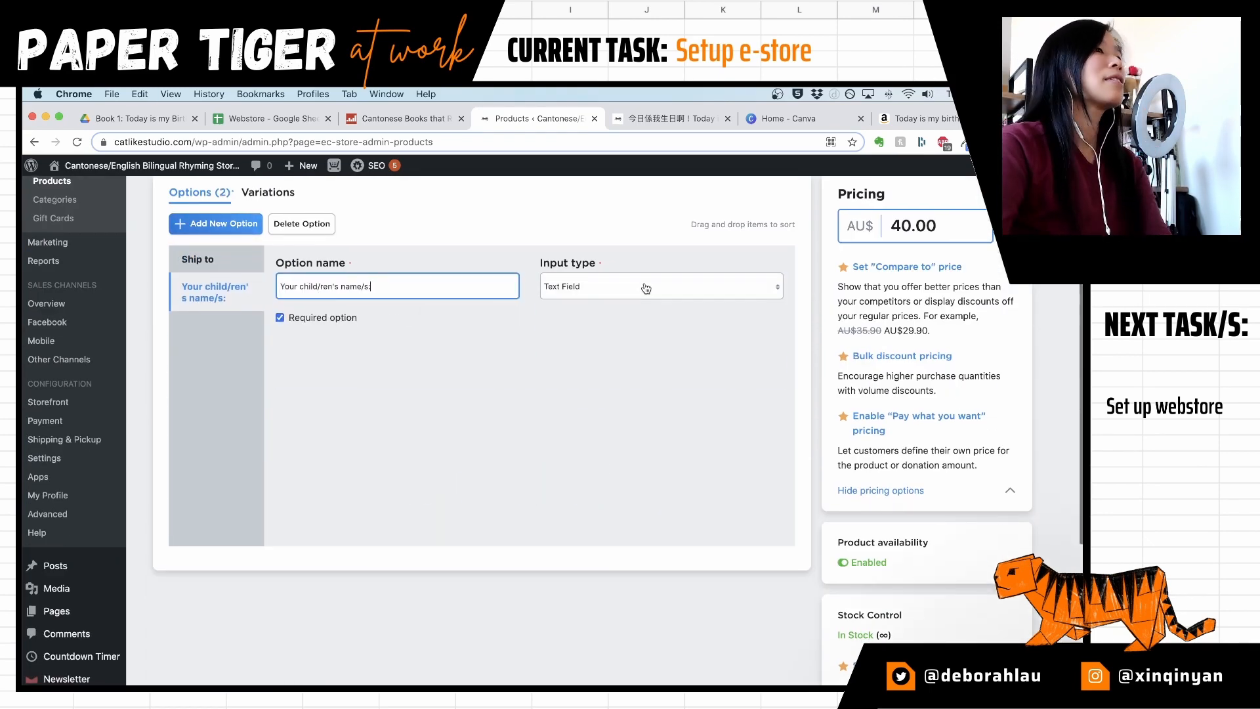
Add a third text field option, 'Any other notes for personalization?'.
left_click(215, 226)
type("Any other notes for personalization?")
left_click(661, 288)
left_click(242, 300)
Review the child-name and Ship to options and the product's shipping settings.
left_click(198, 261)
left_click(224, 345)
scroll(223, 345, "up", 5)
left_click(422, 238)
scroll(420, 394, "down", 5)
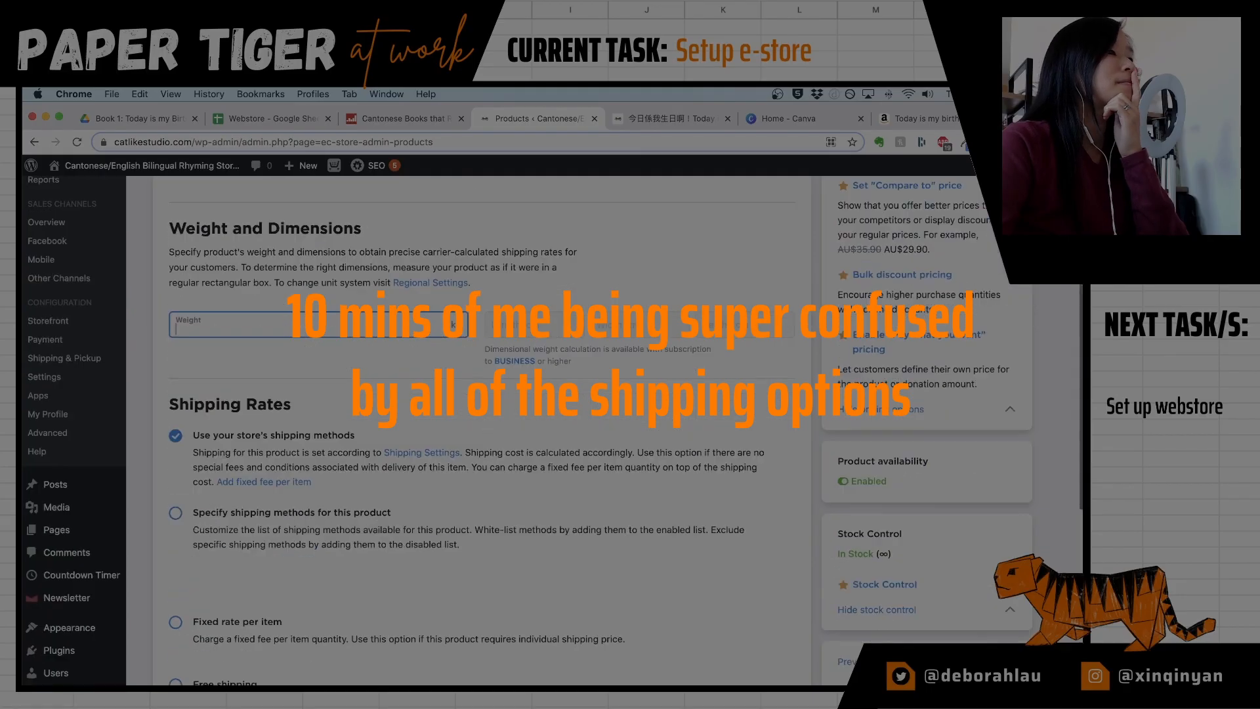
scroll(420, 394, "up", 10)
left_click(173, 238)
Check the live store page, then open the Shipping within Australia method from the shipping settings.
left_click(670, 119)
left_click(316, 257)
left_click(538, 119)
left_click(422, 238)
scroll(512, 402, "down", 5)
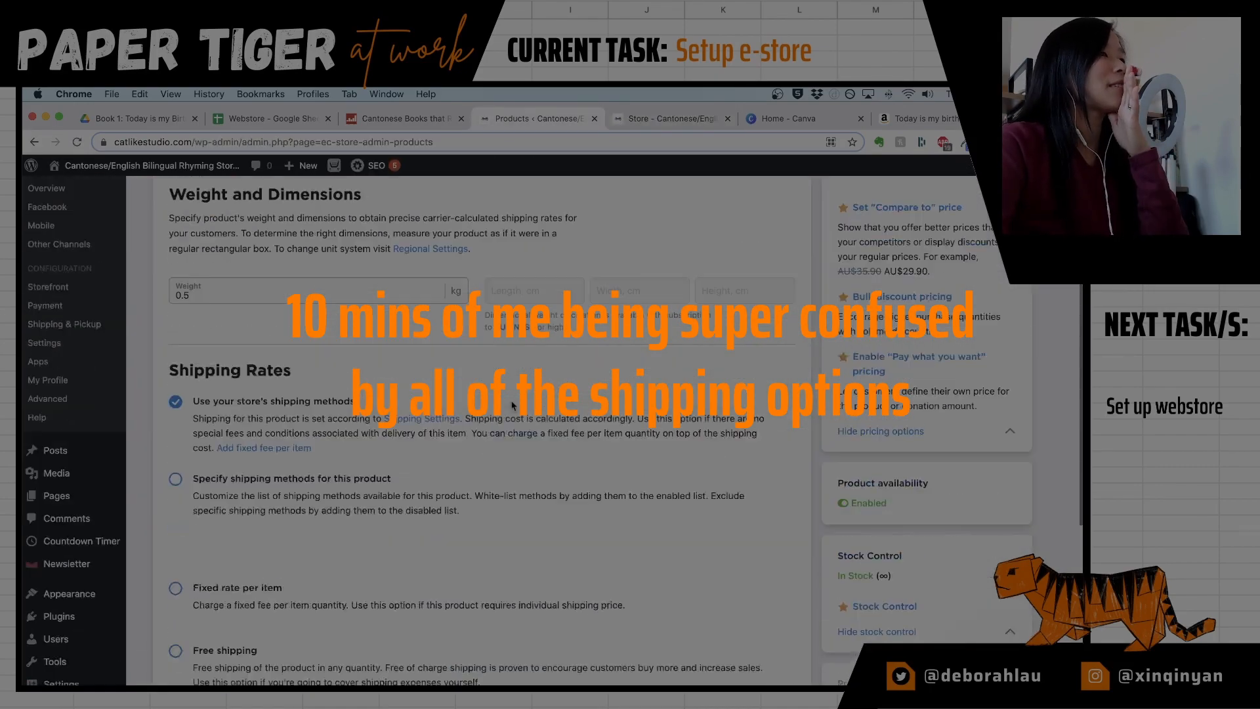
left_click(175, 445)
left_click(69, 200)
left_click(913, 270)
left_click(894, 300)
Scroll through its rates: AU$10 below AU$30, free from AU$30, region Australia.
scroll(571, 517, "down", 5)
scroll(526, 478, "down", 6)
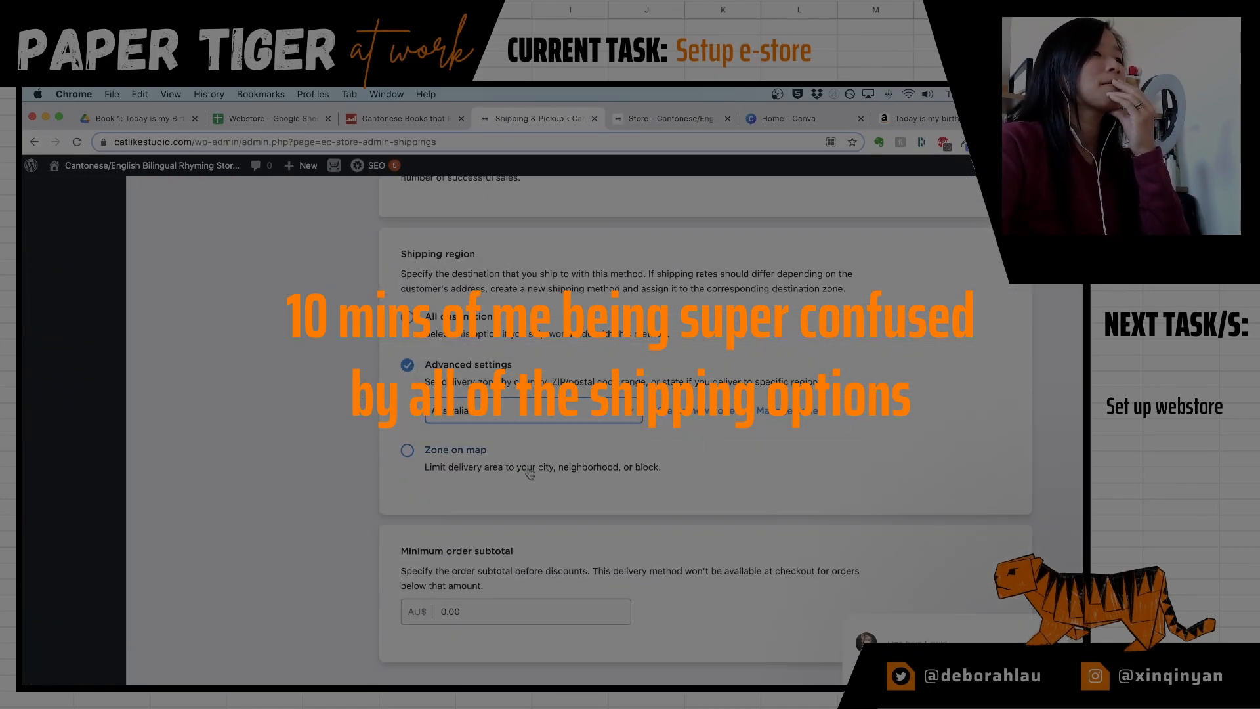
scroll(526, 478, "up", 4)
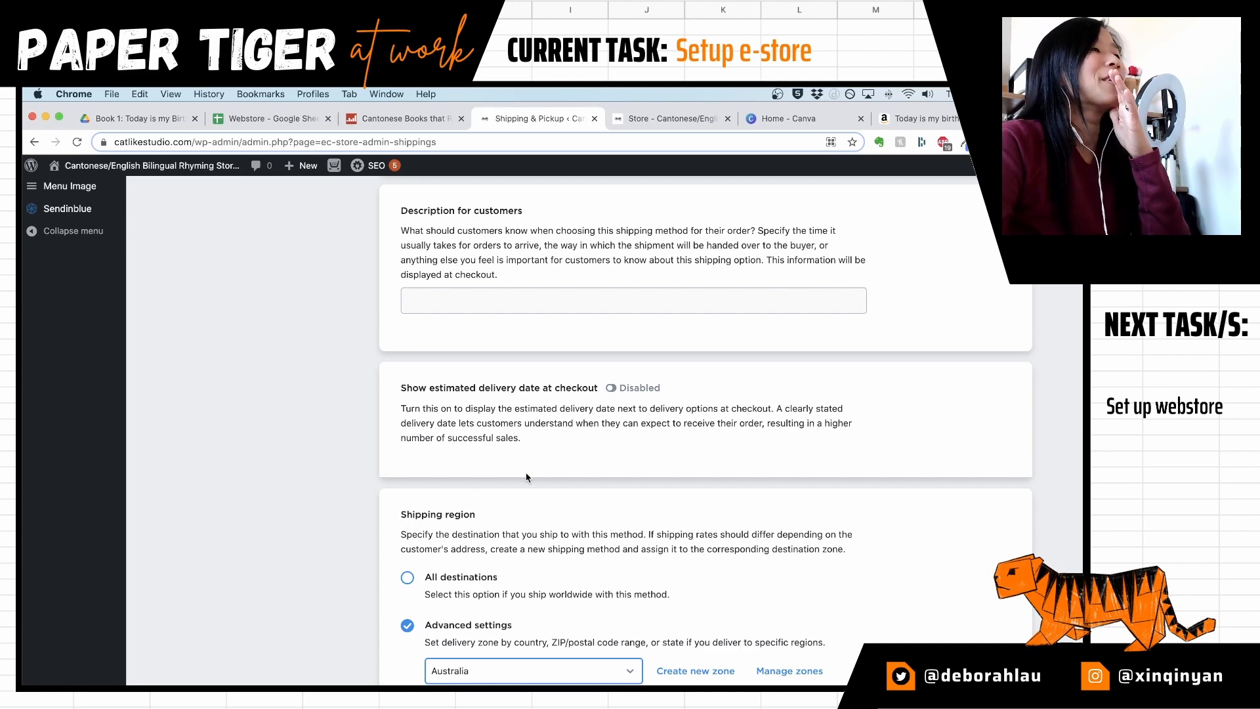
scroll(533, 475, "up", 10)
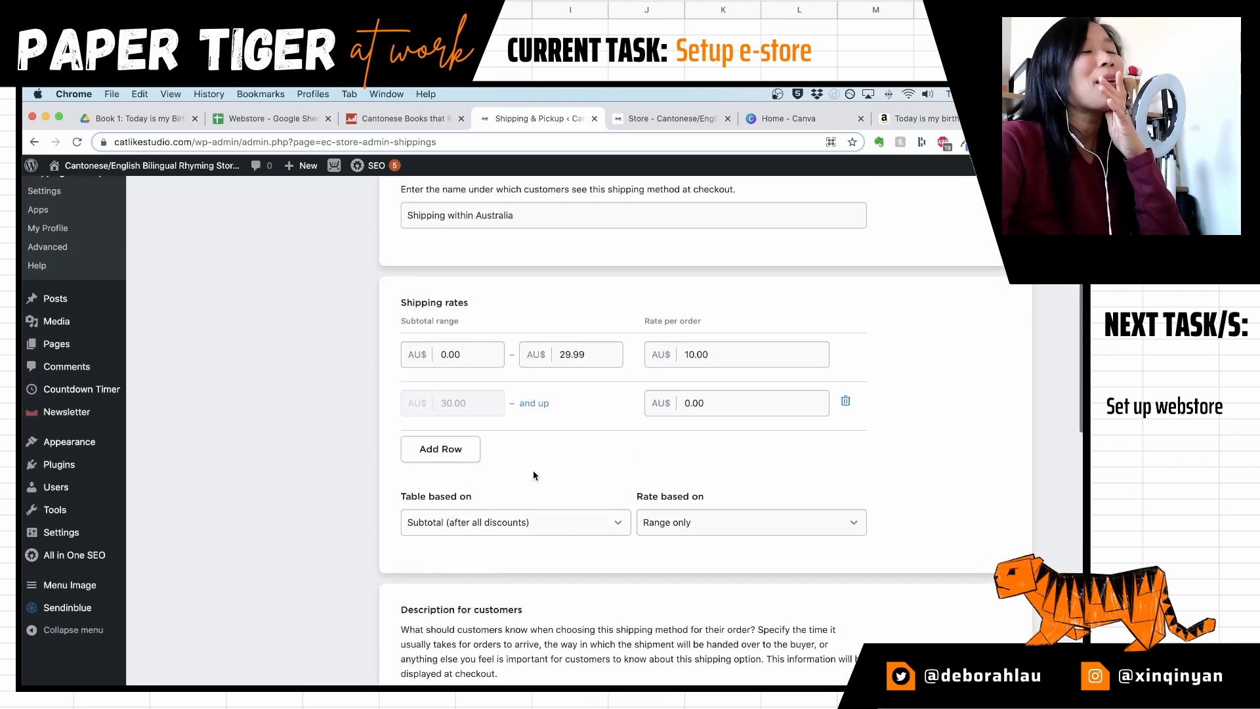
scroll(533, 471, "up", 3)
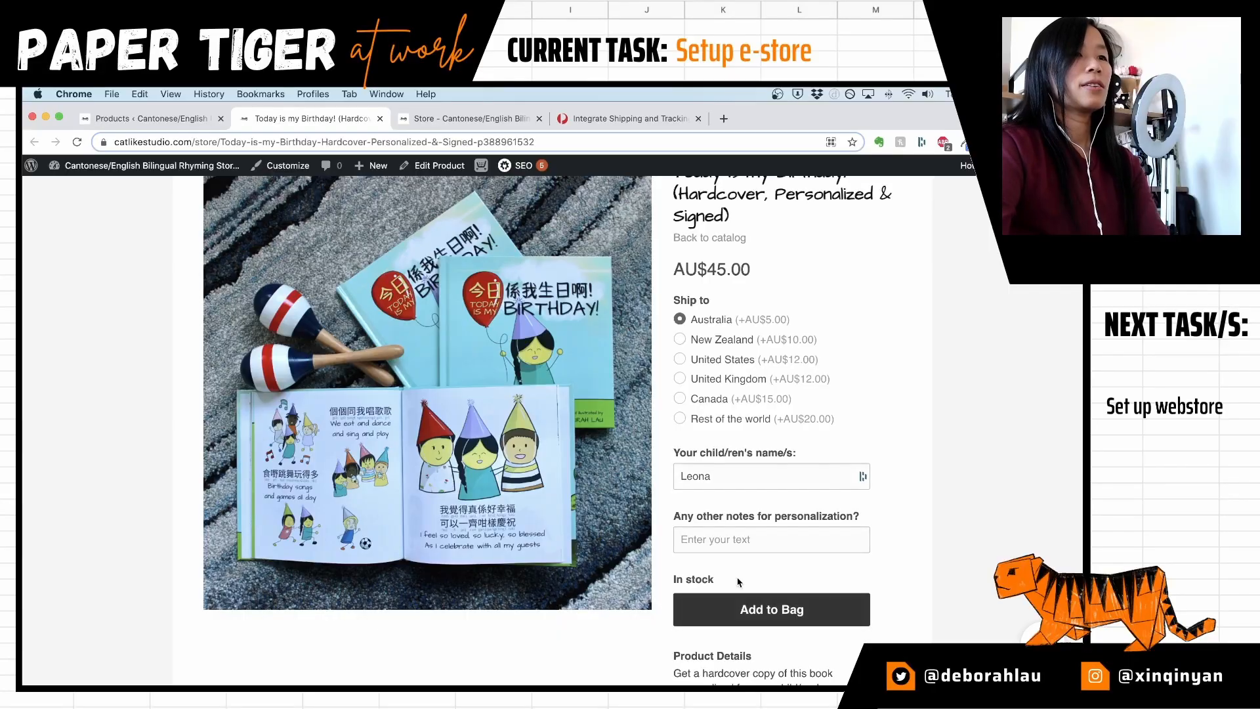
Add the birthday book to the bag, enter a contact e-mail, and go to checkout.
left_click(798, 608)
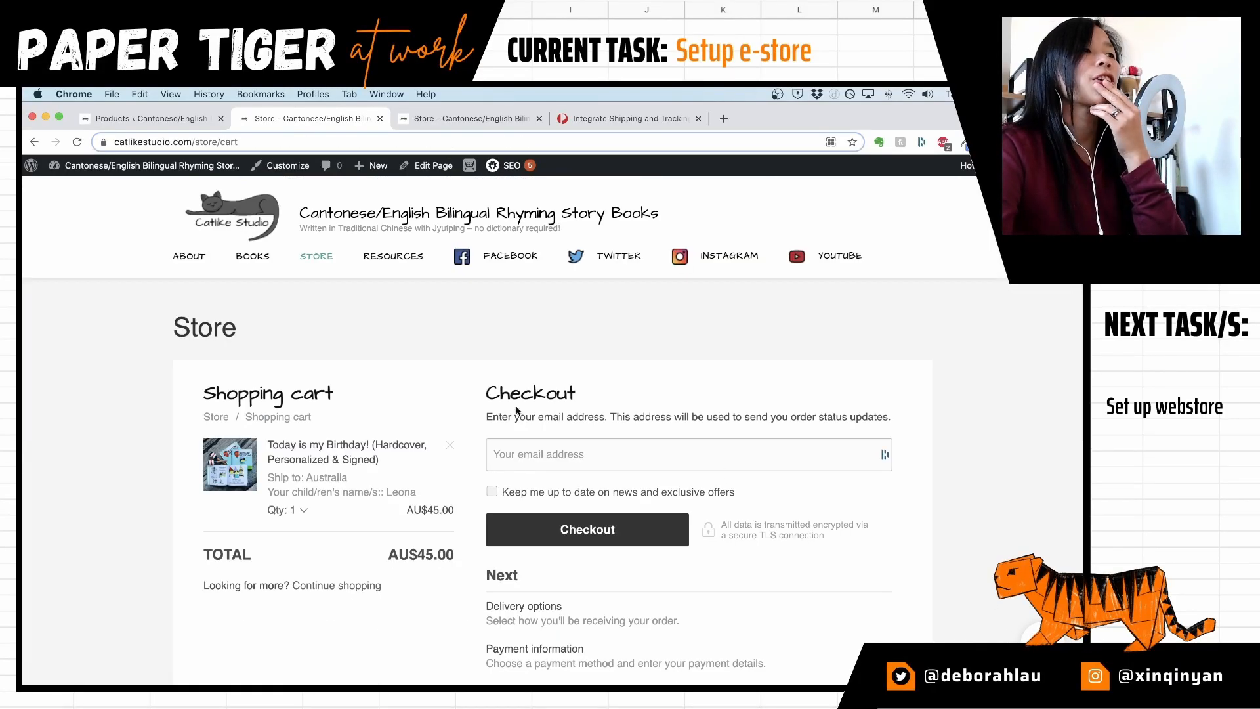
left_click(501, 397)
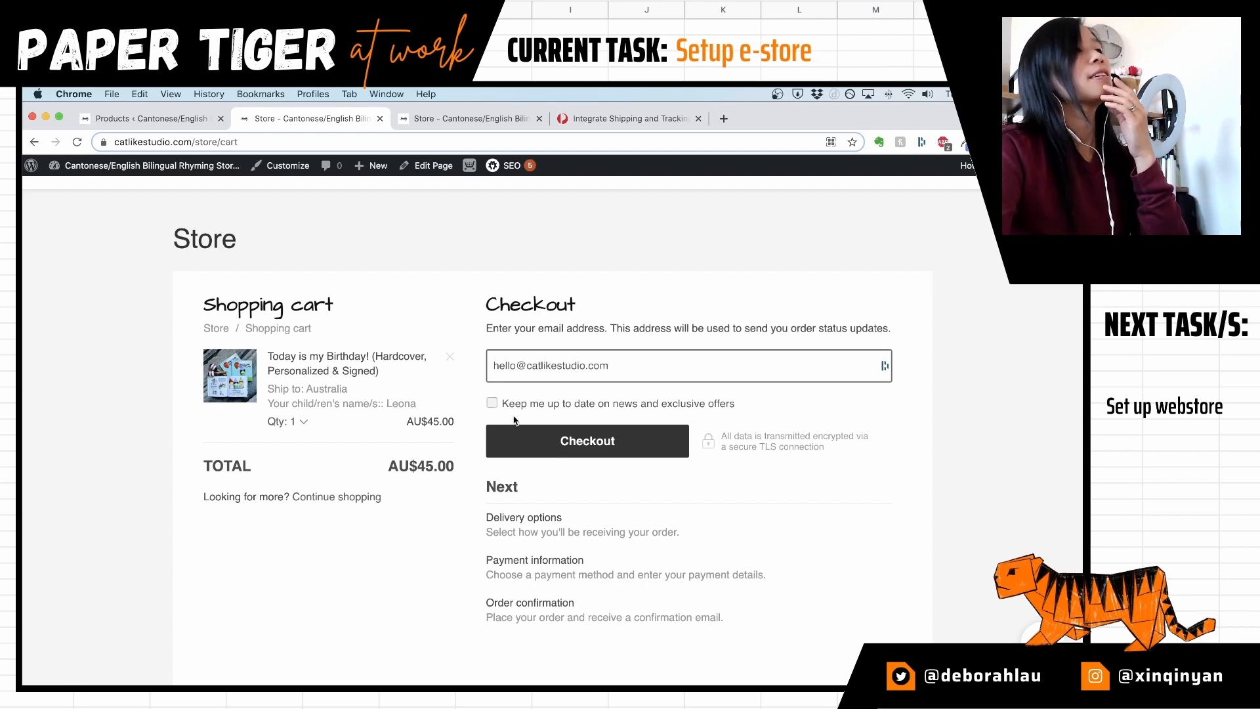
left_click(600, 443)
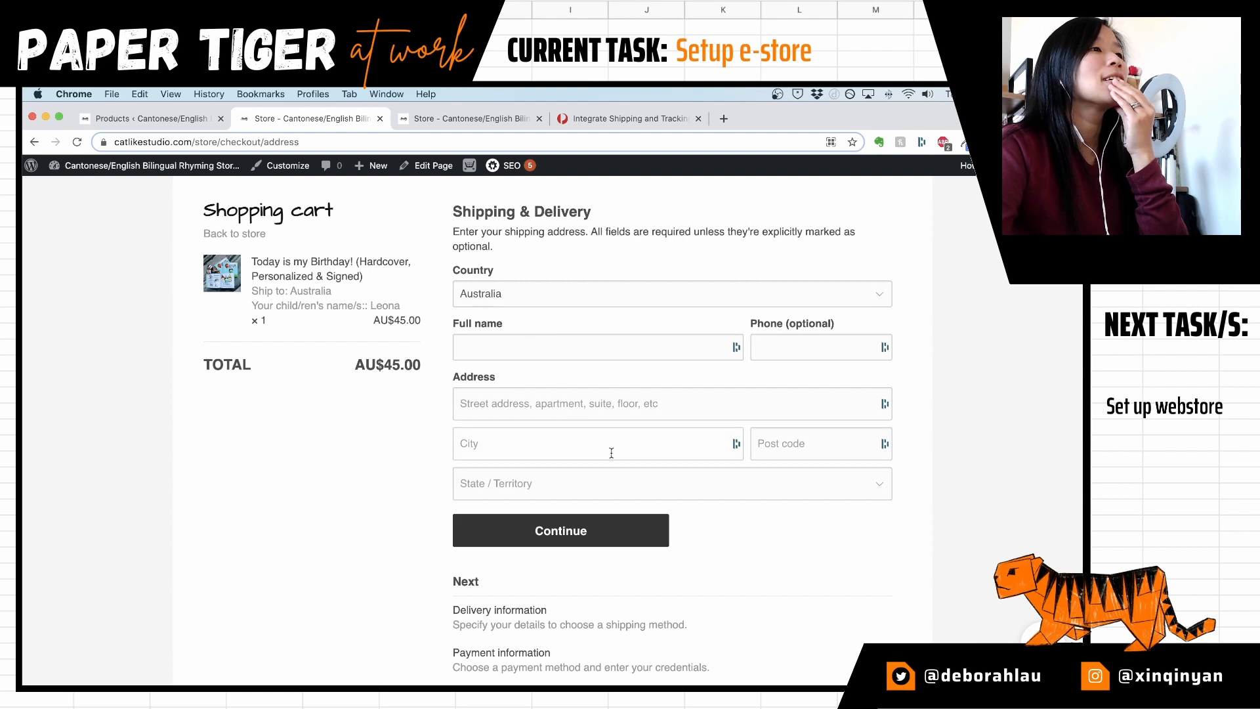
Fill in the recipient's name and Australian shipping address, then submit it.
left_click(544, 348)
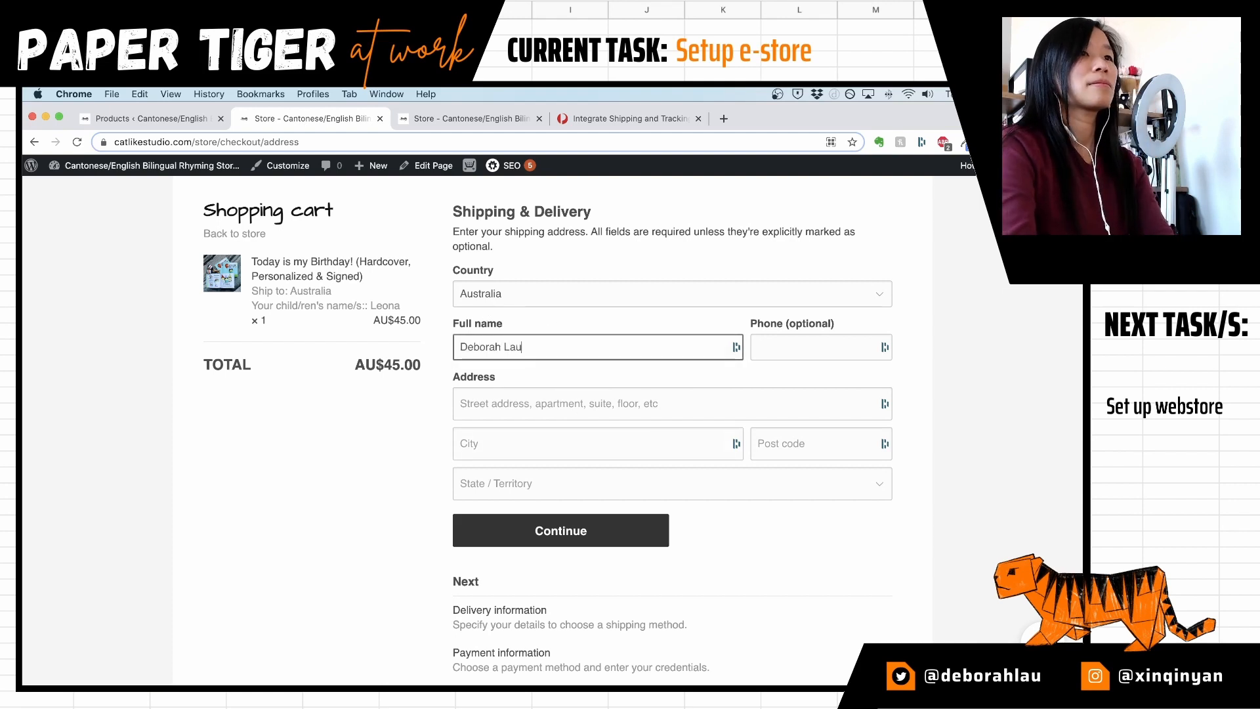
key("Tab")
key("Tab")
key("Tab")
type("Leichhardt")
key("Tab")
type("2040")
key("Tab")
key("n")
left_click(602, 530)
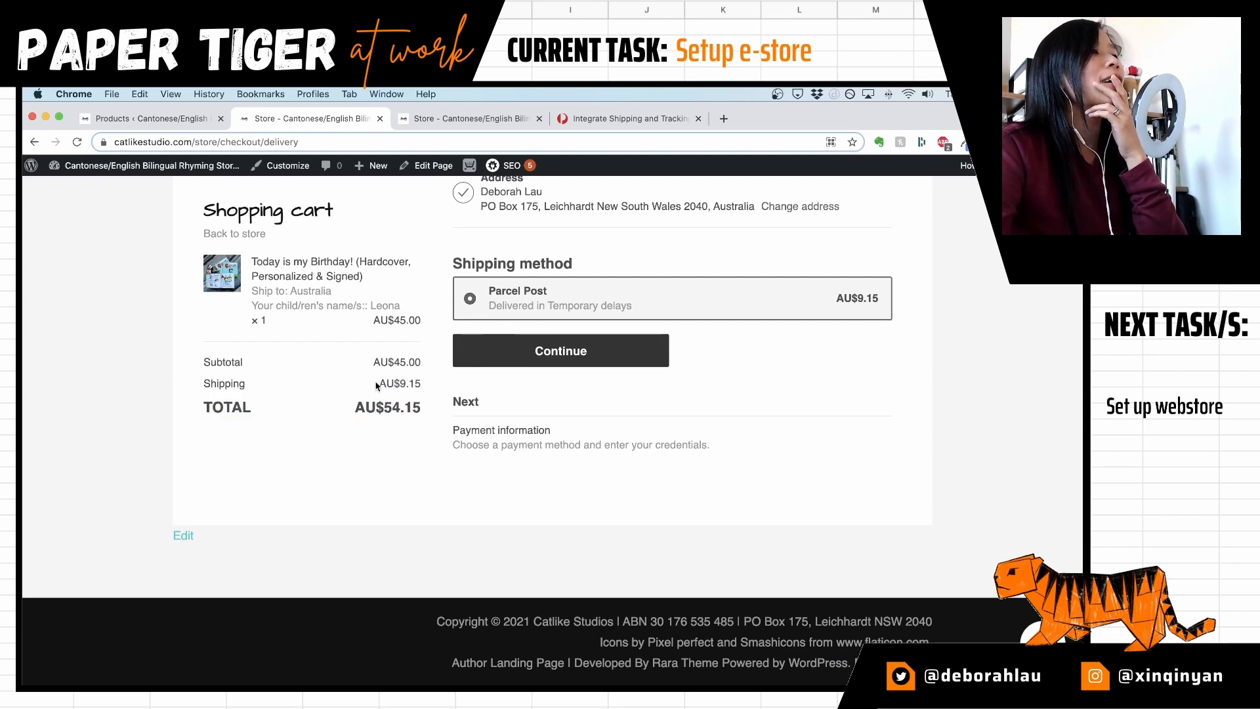
Review the AU$9.15 Parcel Post shipping and the AU$54.15 order total.
scroll(907, 412, "up", 3)
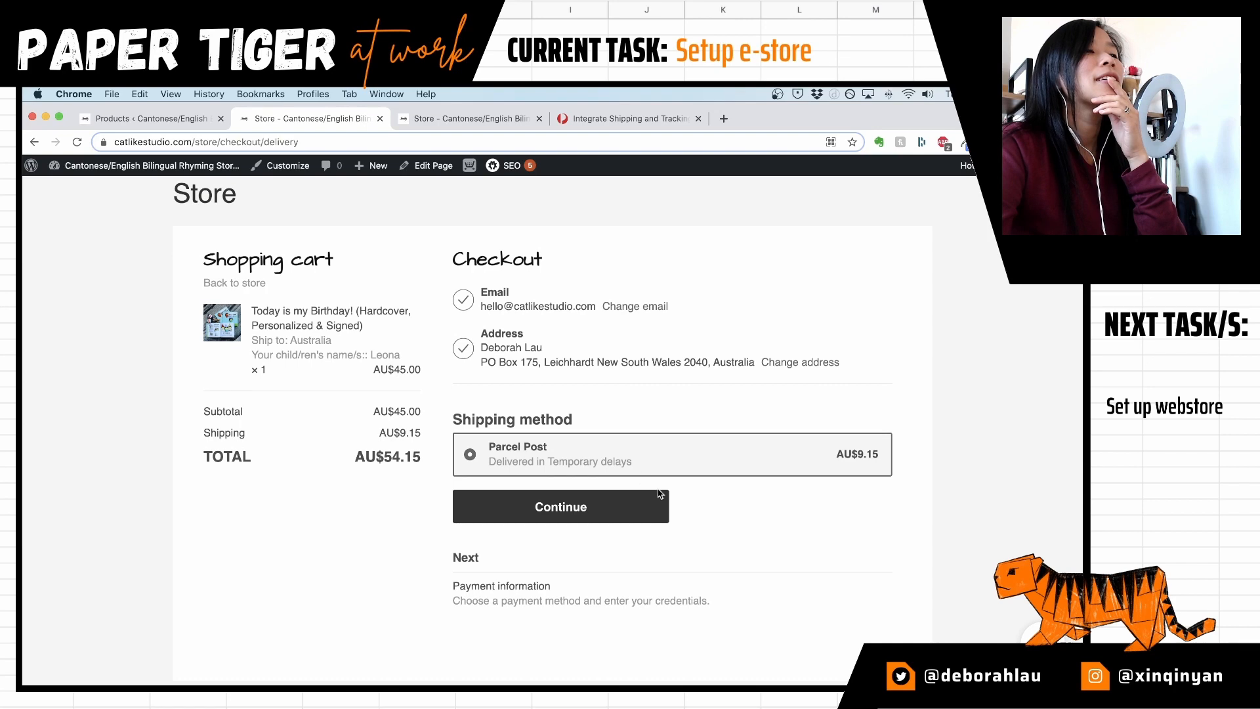
scroll(442, 447, "down", 3)
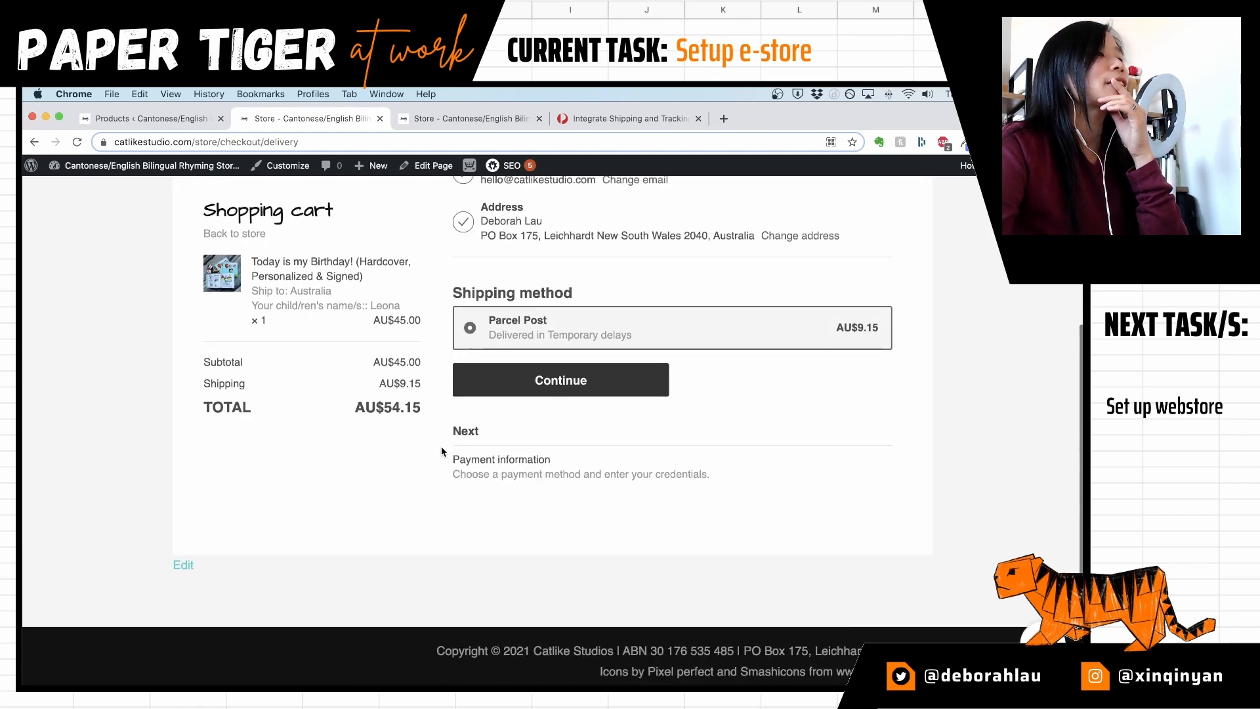
scroll(491, 339, "up", 3)
scroll(491, 339, "down", 2)
scroll(276, 301, "up", 3)
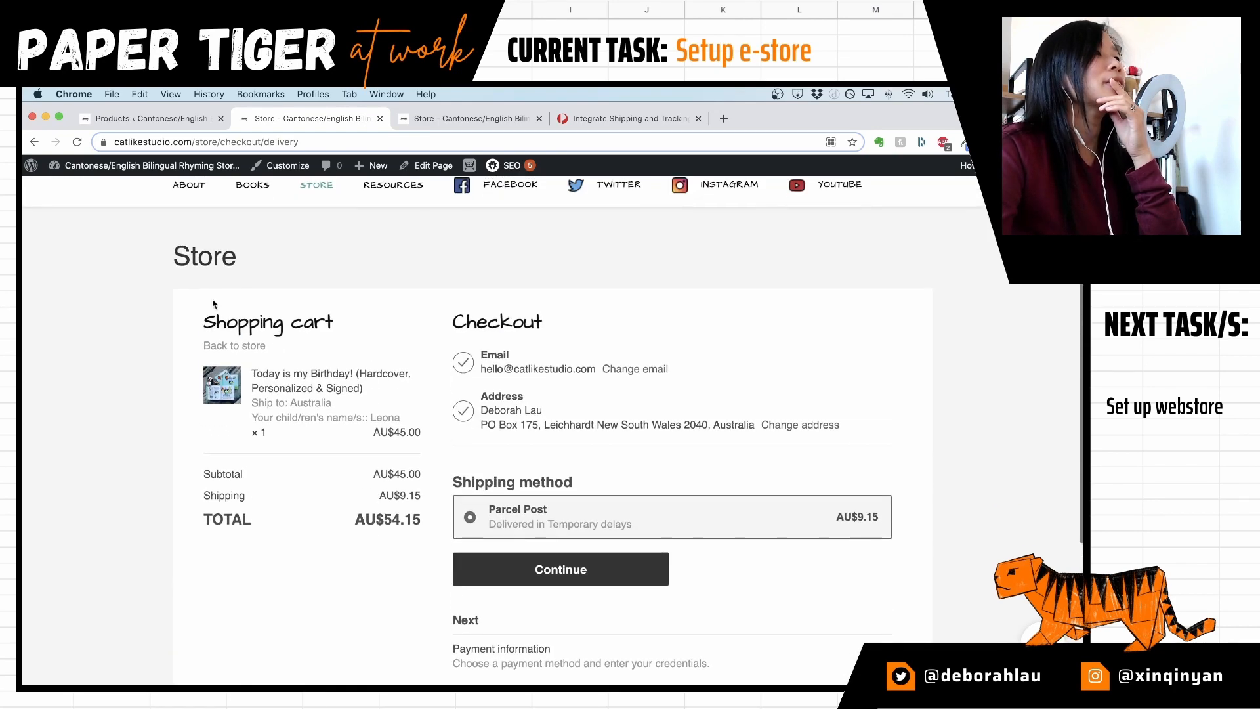
Change the shipping address to a test United States address in New York.
left_click(798, 427)
triple_click(570, 419)
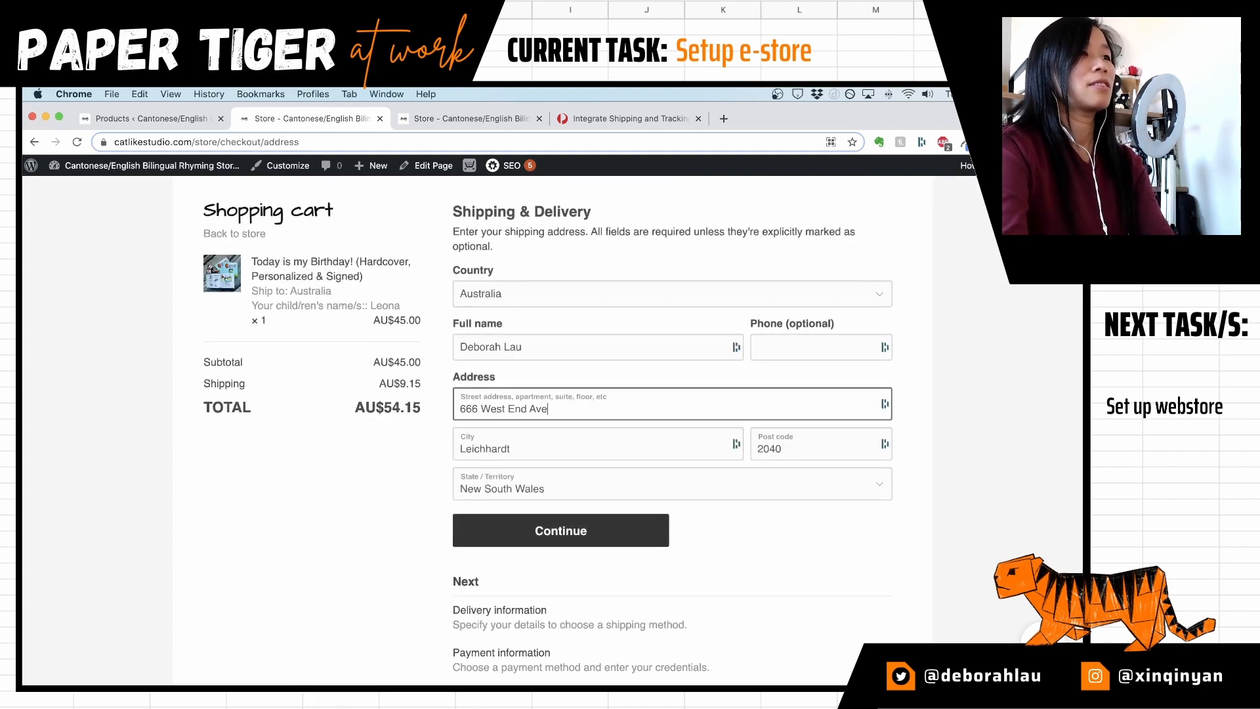
key("Tab")
type("New York")
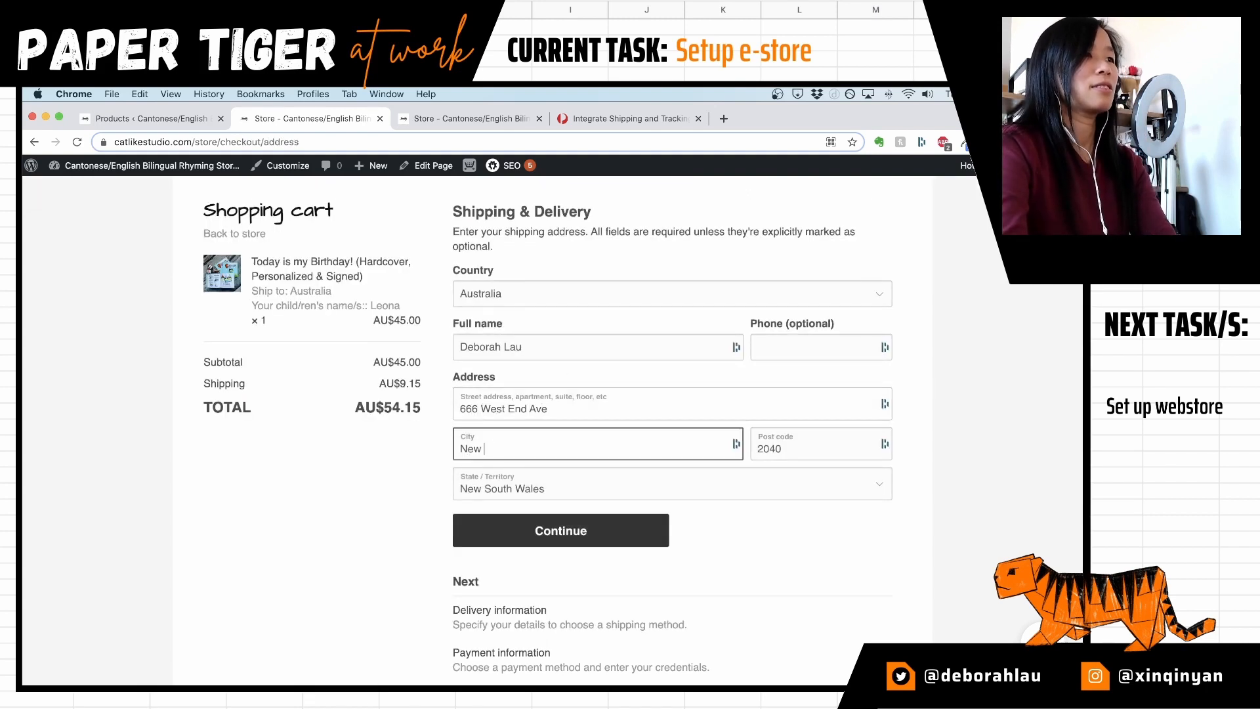
key("Tab")
key("Tab")
left_click(543, 294)
type("united s")
key("Return")
left_click(550, 497)
type("new york")
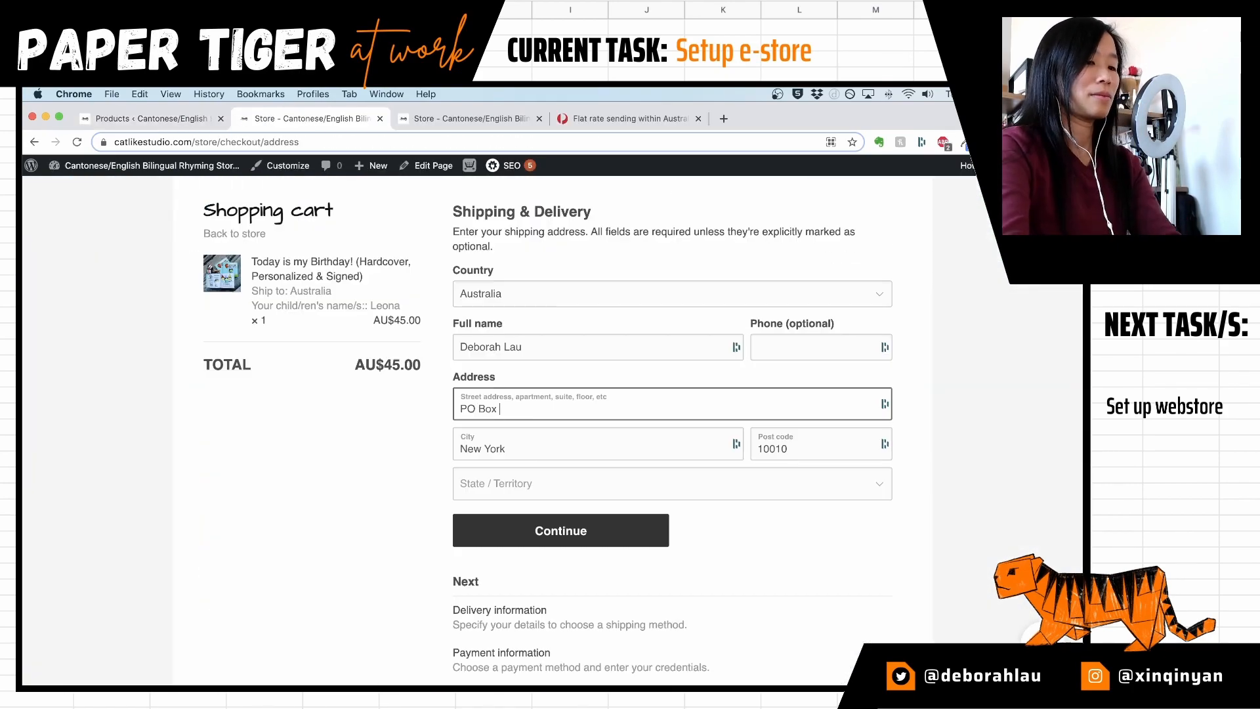
Re-enter the Australian shipping address with its state and submit it.
key("Tab")
key("Tab")
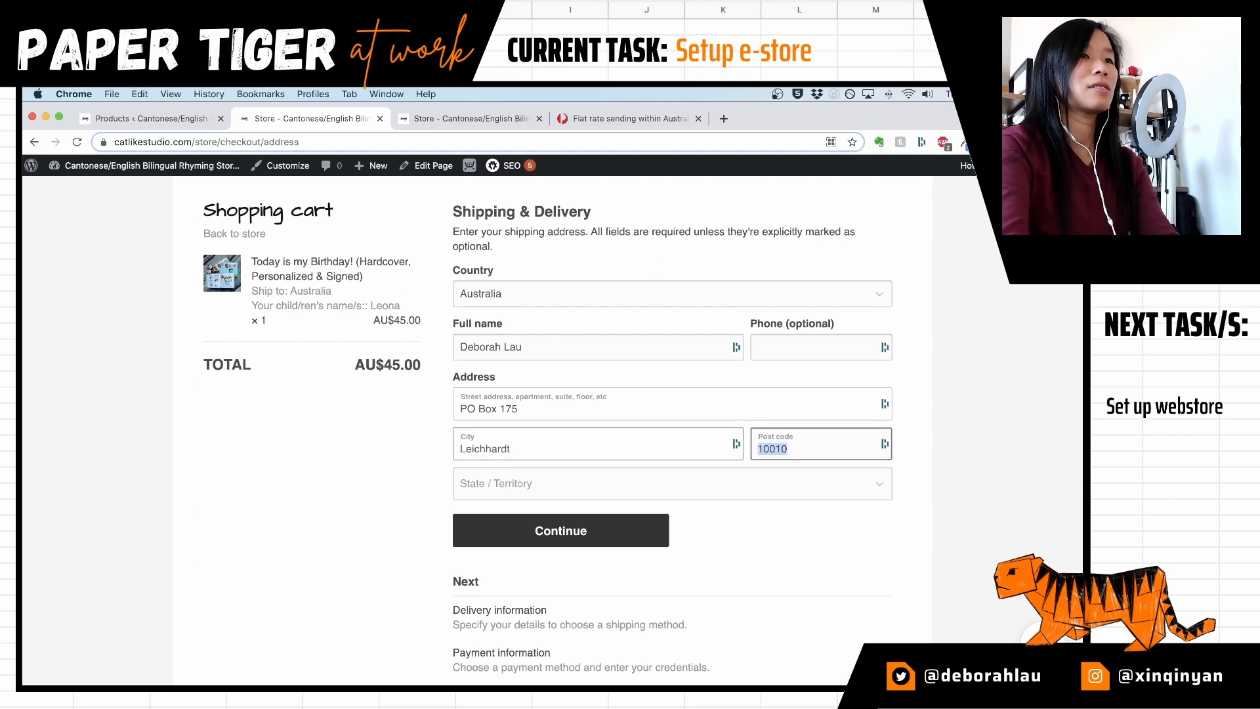
key("Tab")
key("n")
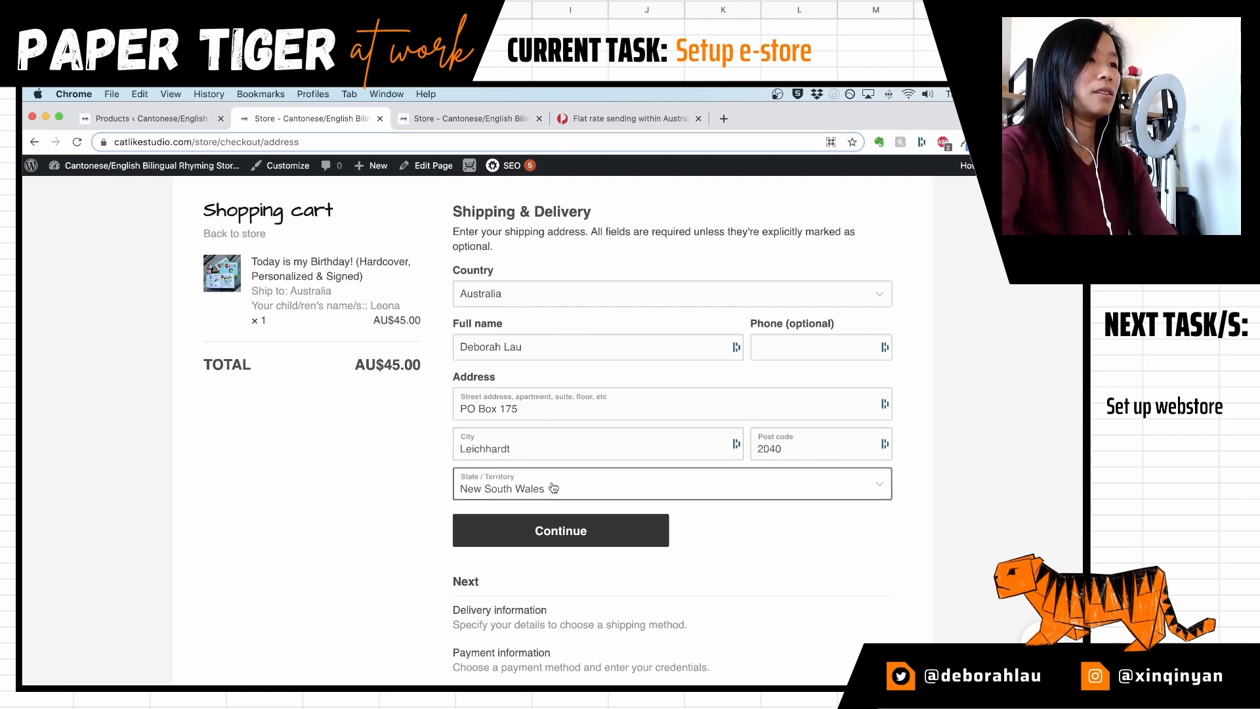
left_click(566, 531)
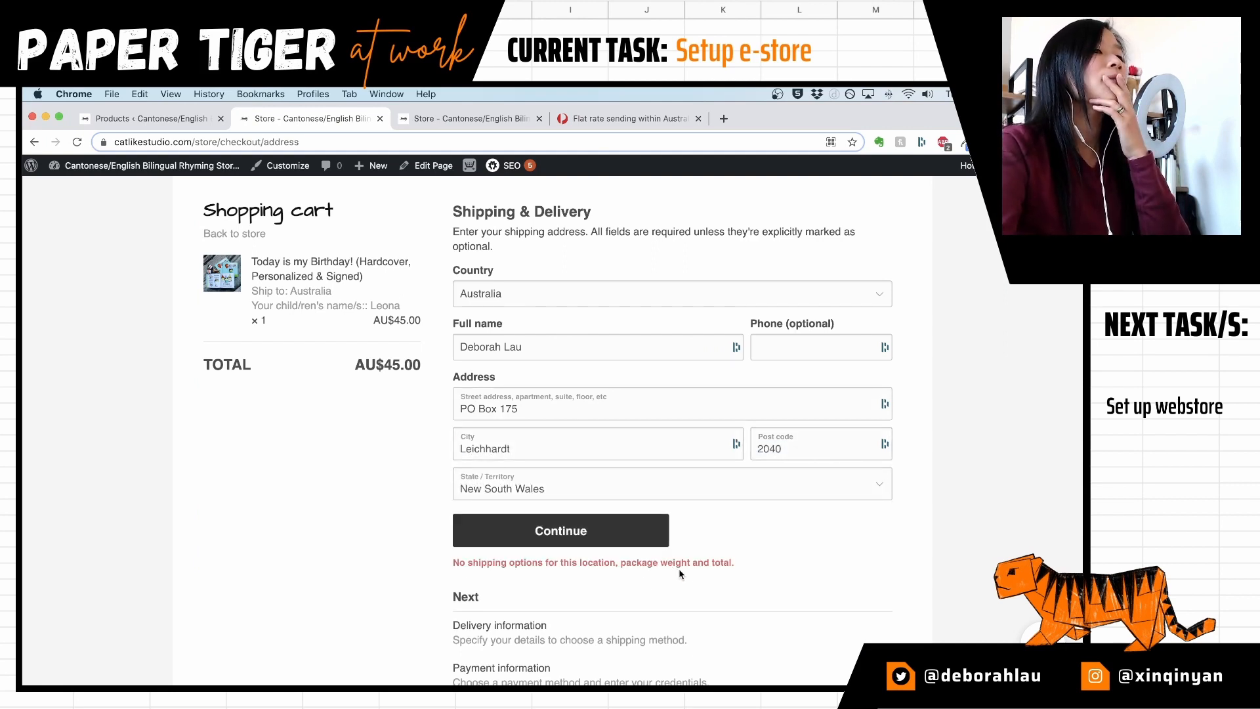
Switch off 'This Product Requires Shipping or Pickup' in the book's Tax and Shipping section.
left_click(144, 119)
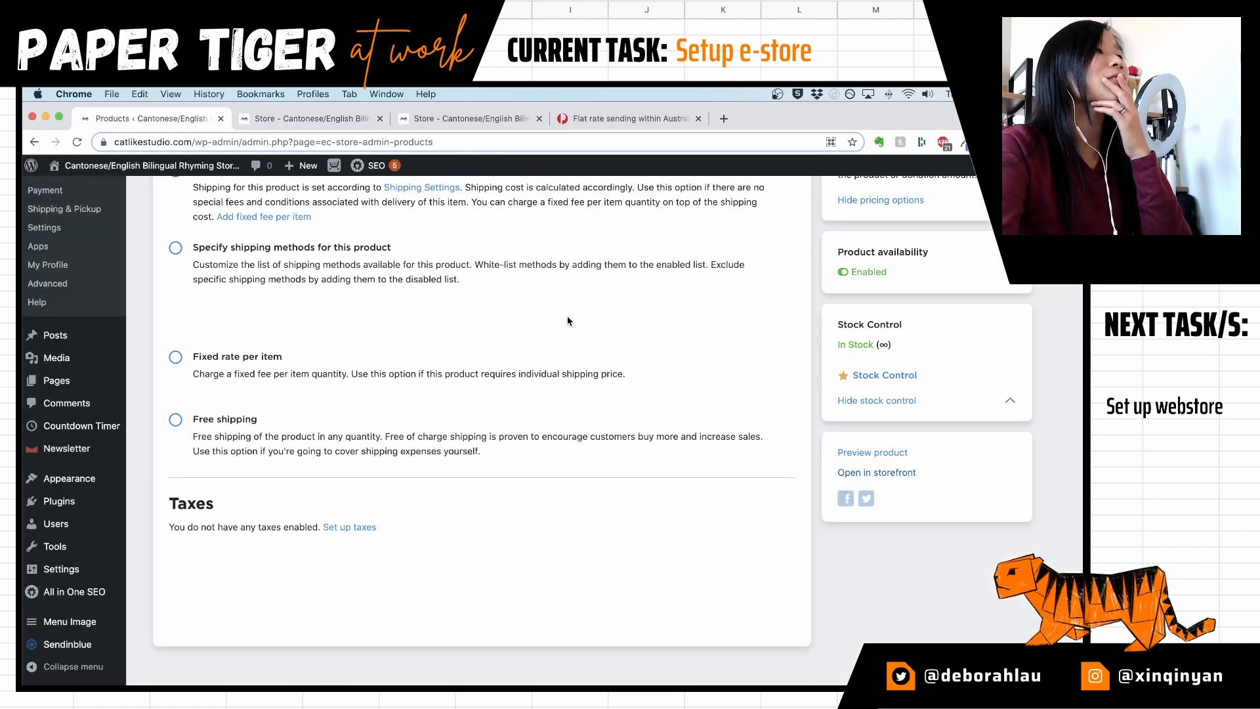
scroll(492, 301, "down", 6)
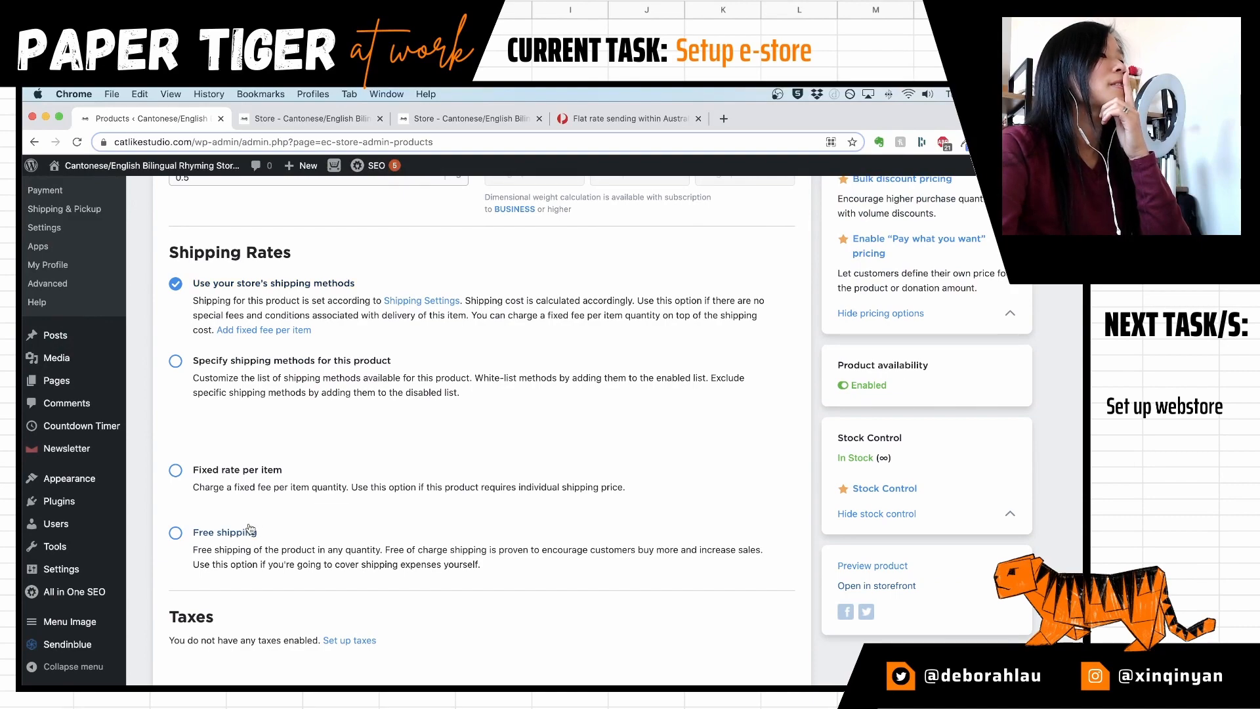
scroll(249, 529, "up", 6)
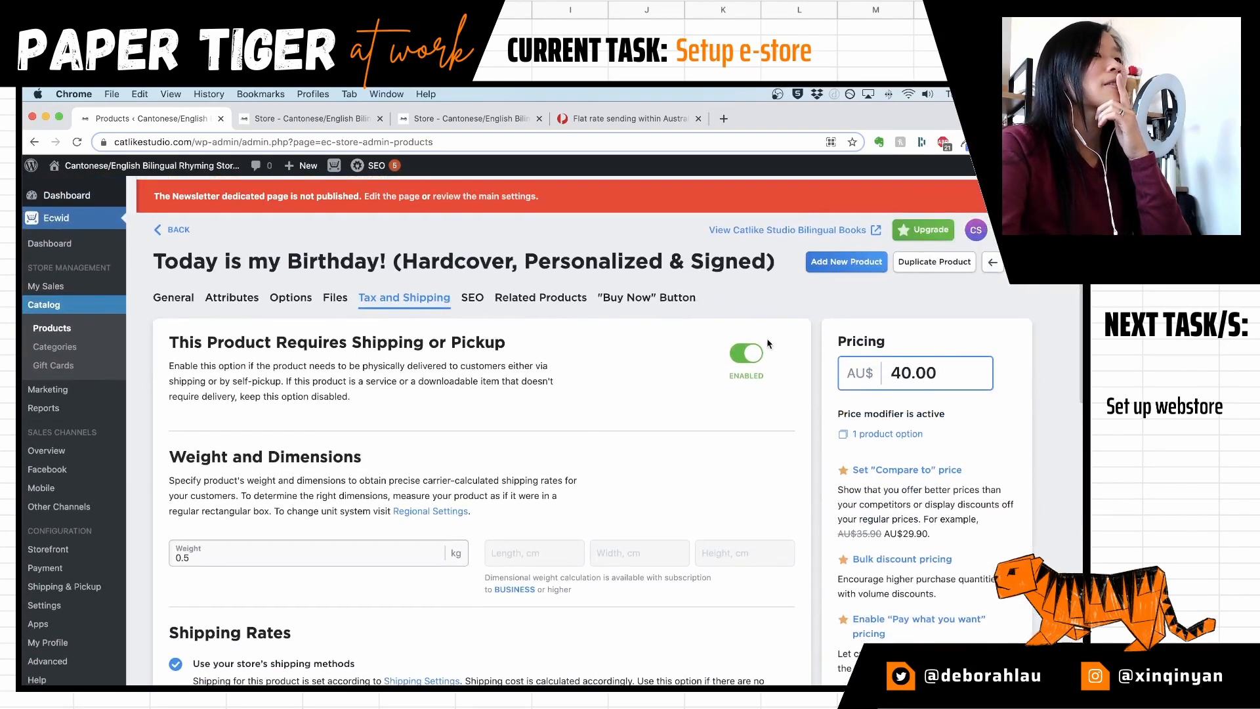
left_click(747, 353)
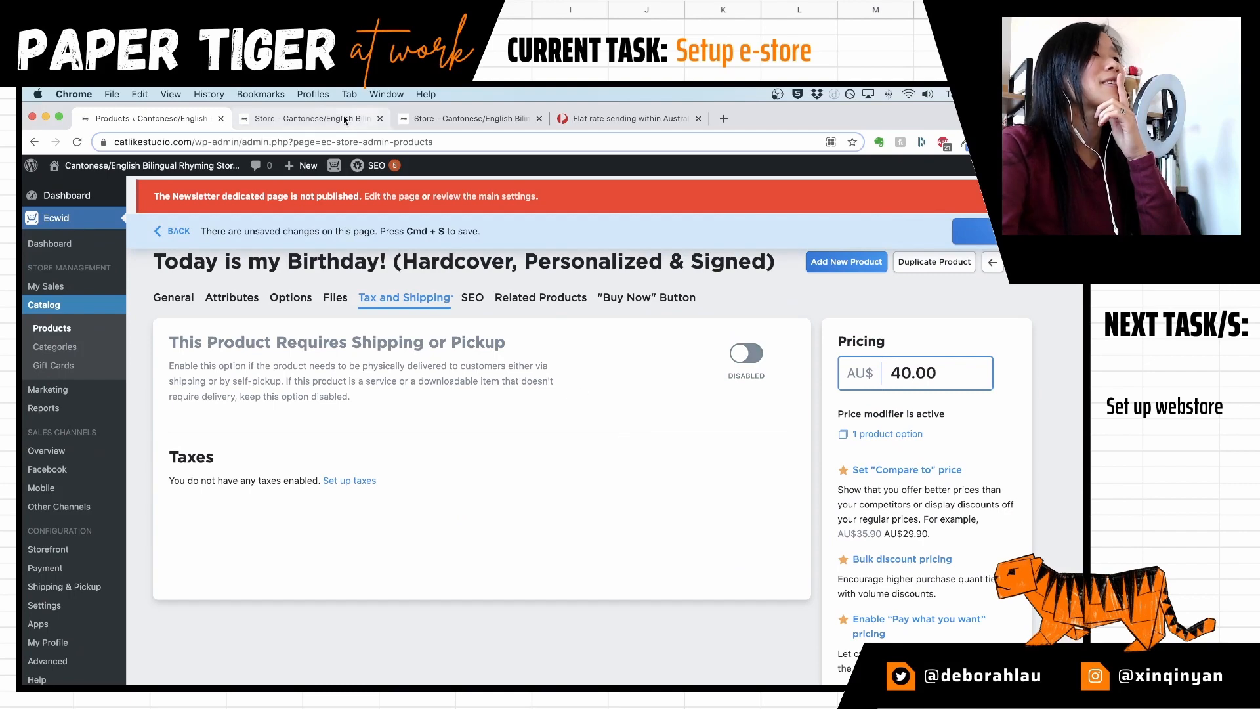
Save the product change with Cmd+S and return to the store checkout.
left_click(302, 119)
left_click(147, 120)
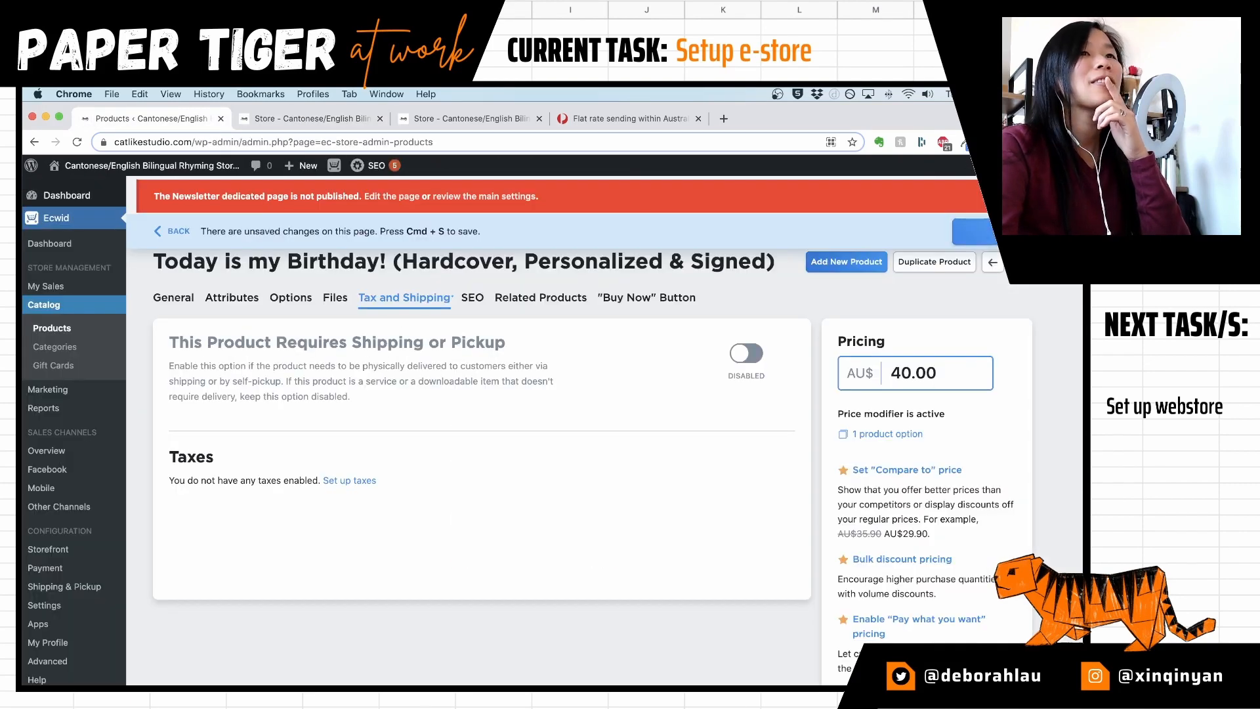
key("super+s")
left_click(322, 116)
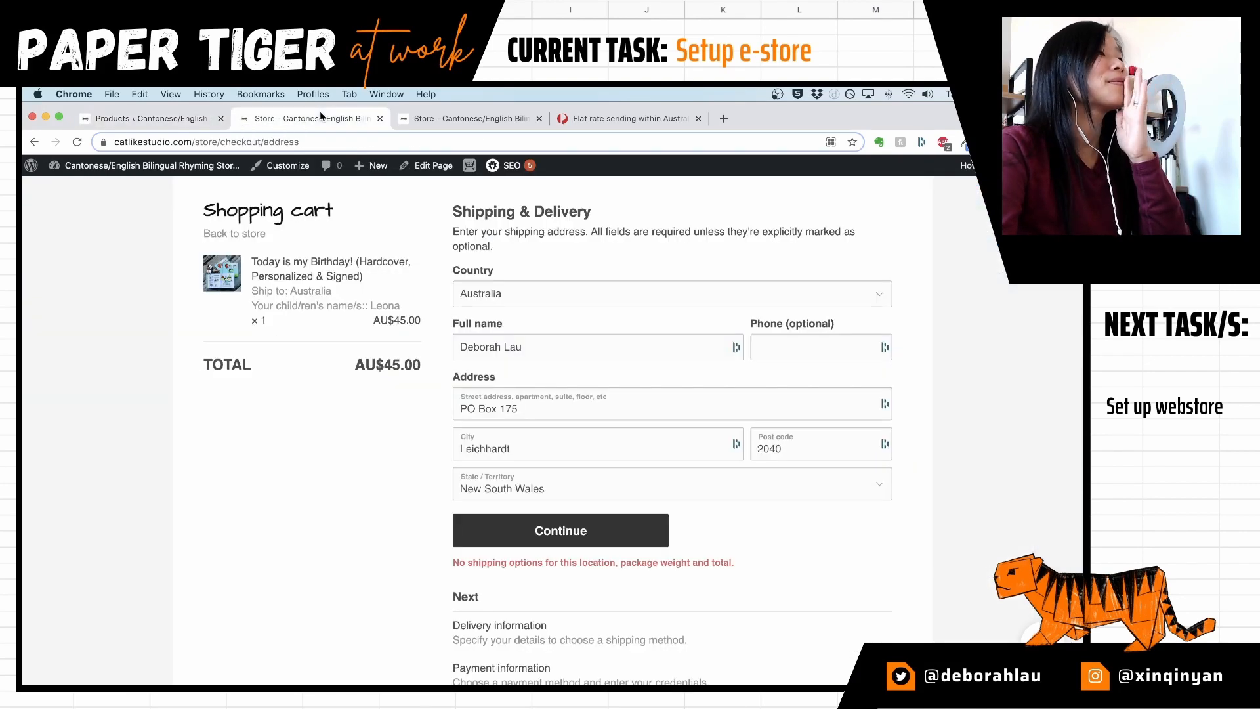
Reload the checkout and take the birthday book through to payment at AU$45.
key("super+r")
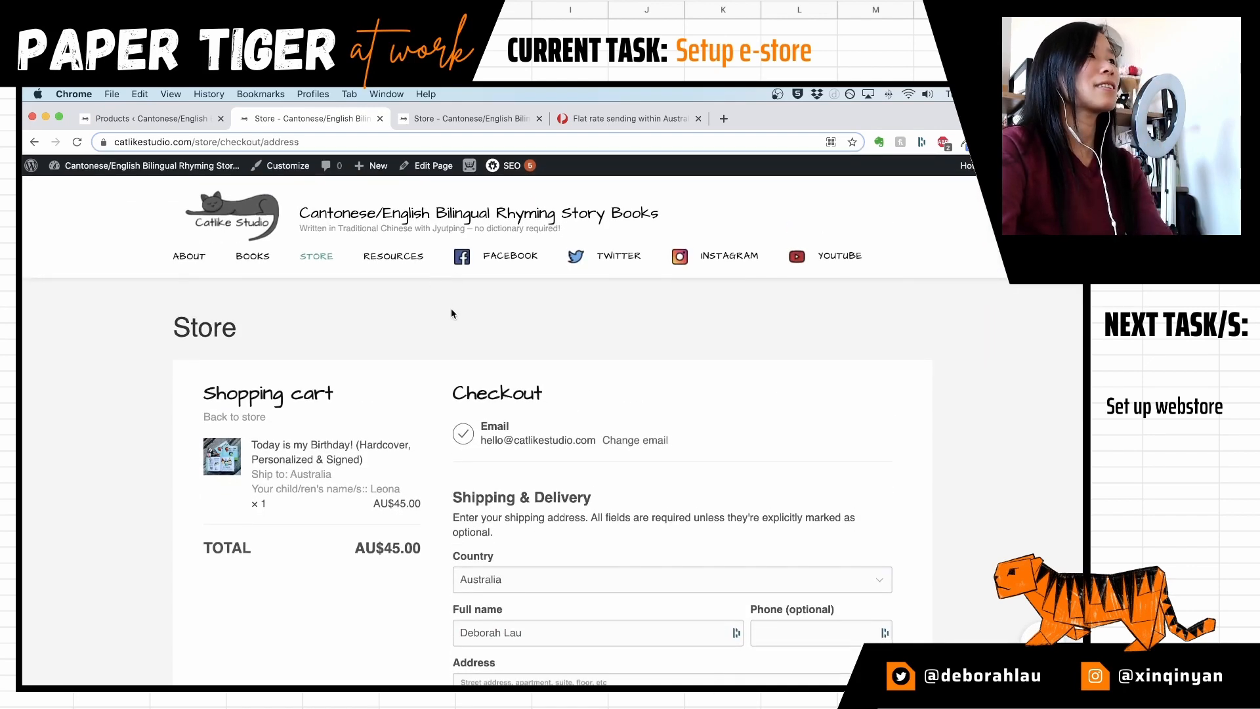
key("super+r")
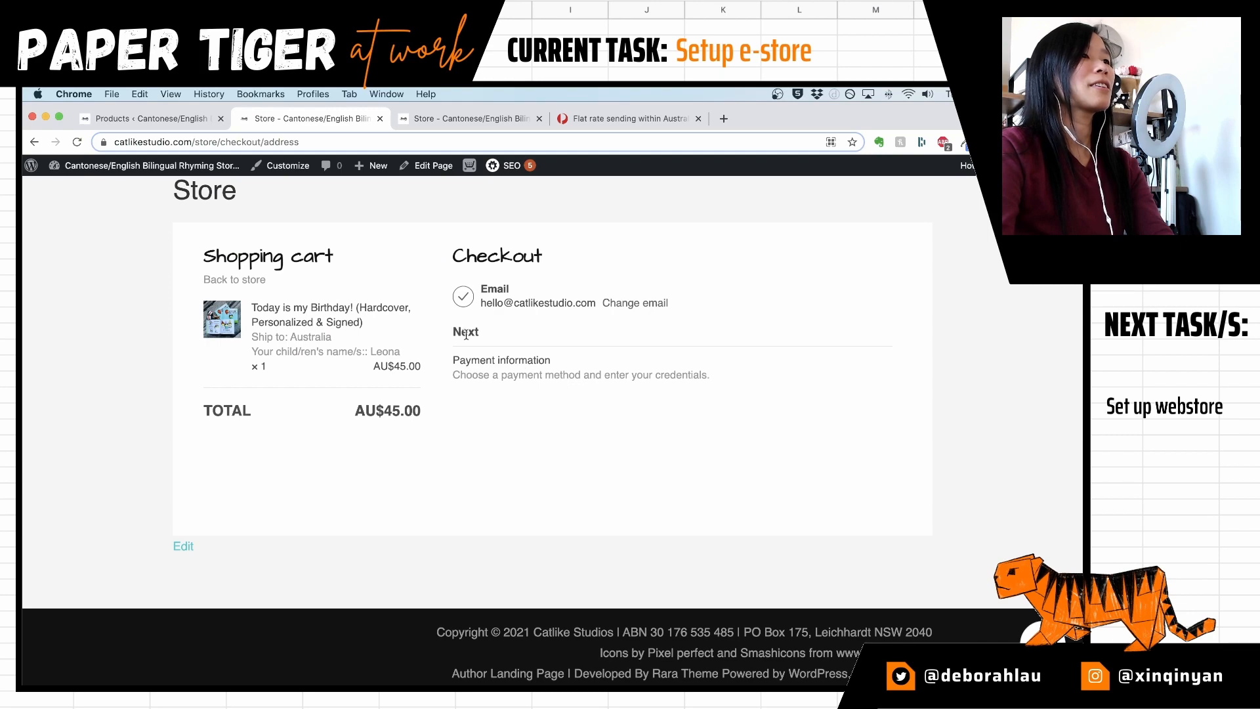
scroll(592, 425, "down", 1)
scroll(592, 425, "up", 3)
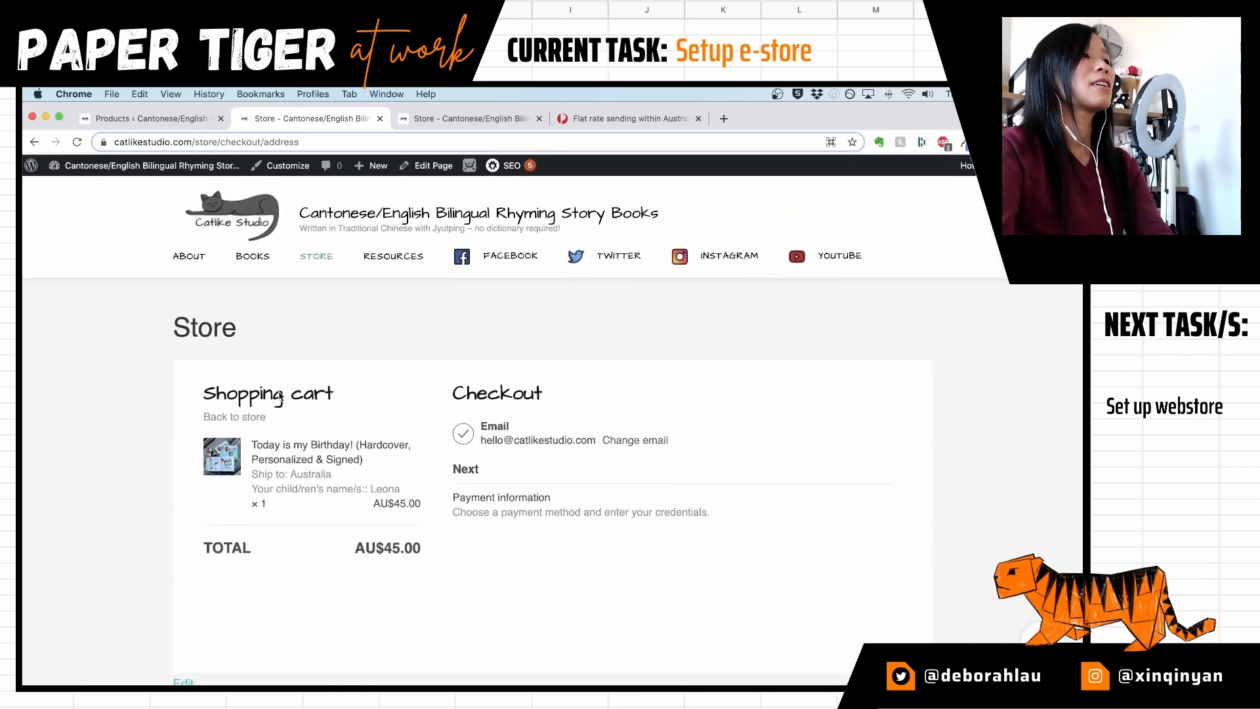
left_click(305, 459)
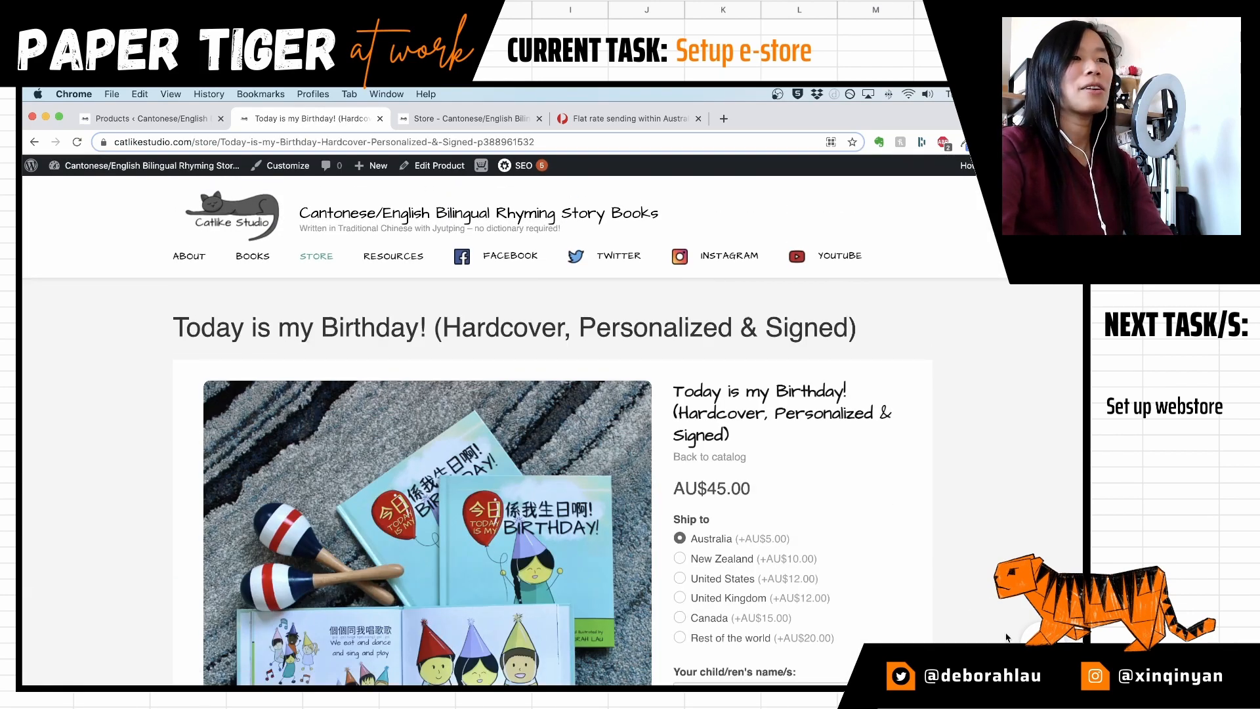
scroll(919, 564, "down", 5)
left_click(779, 486)
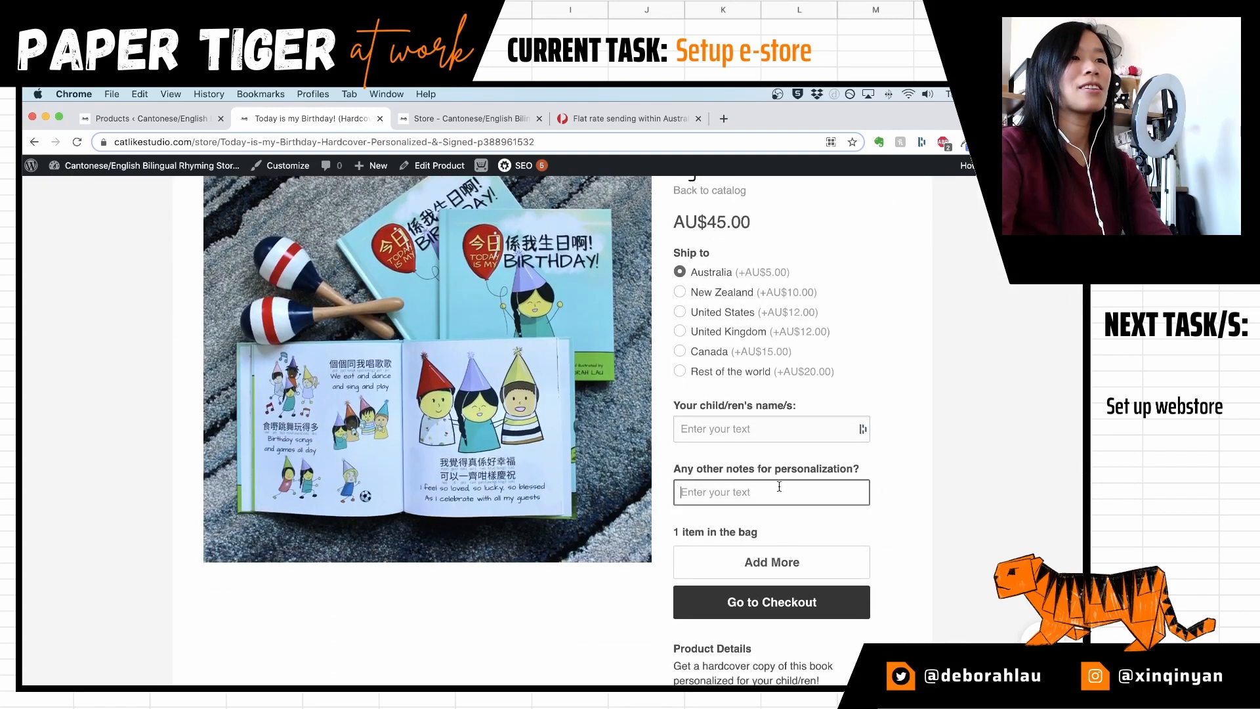
left_click(795, 599)
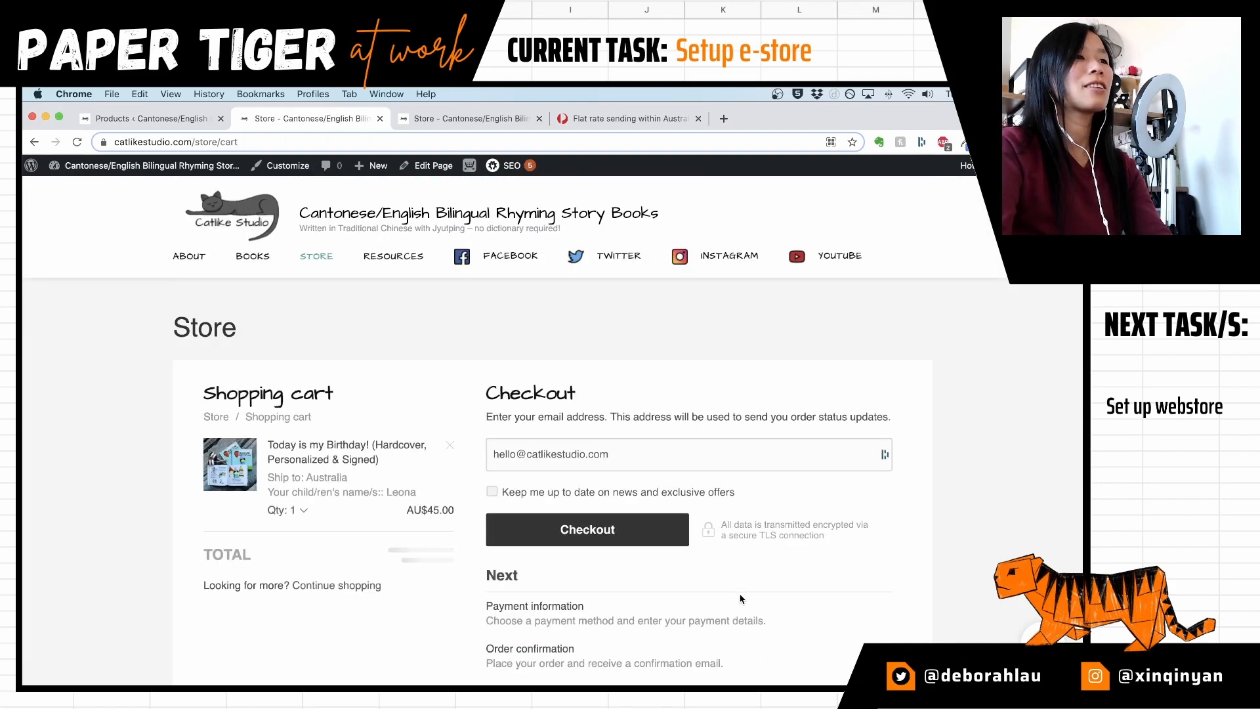
left_click(641, 529)
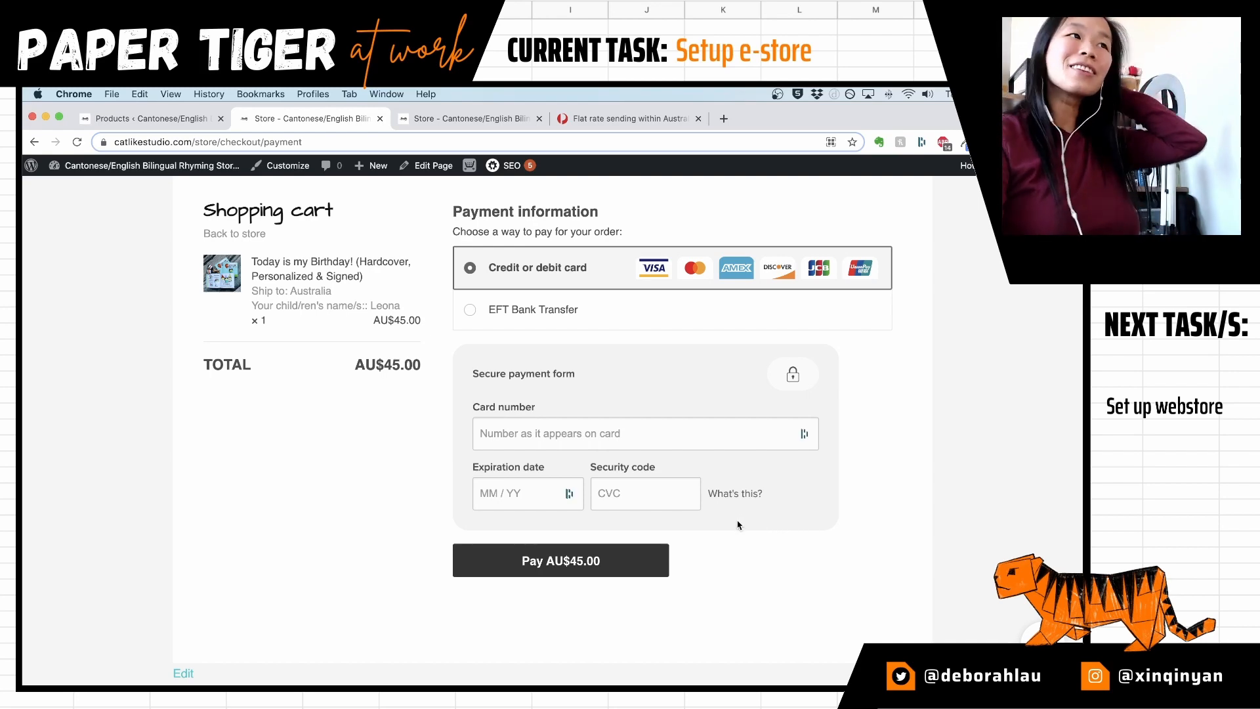
Reopen the hardcover book's product page from the cart and scroll to its Ship to options.
scroll(604, 523, "up", 5)
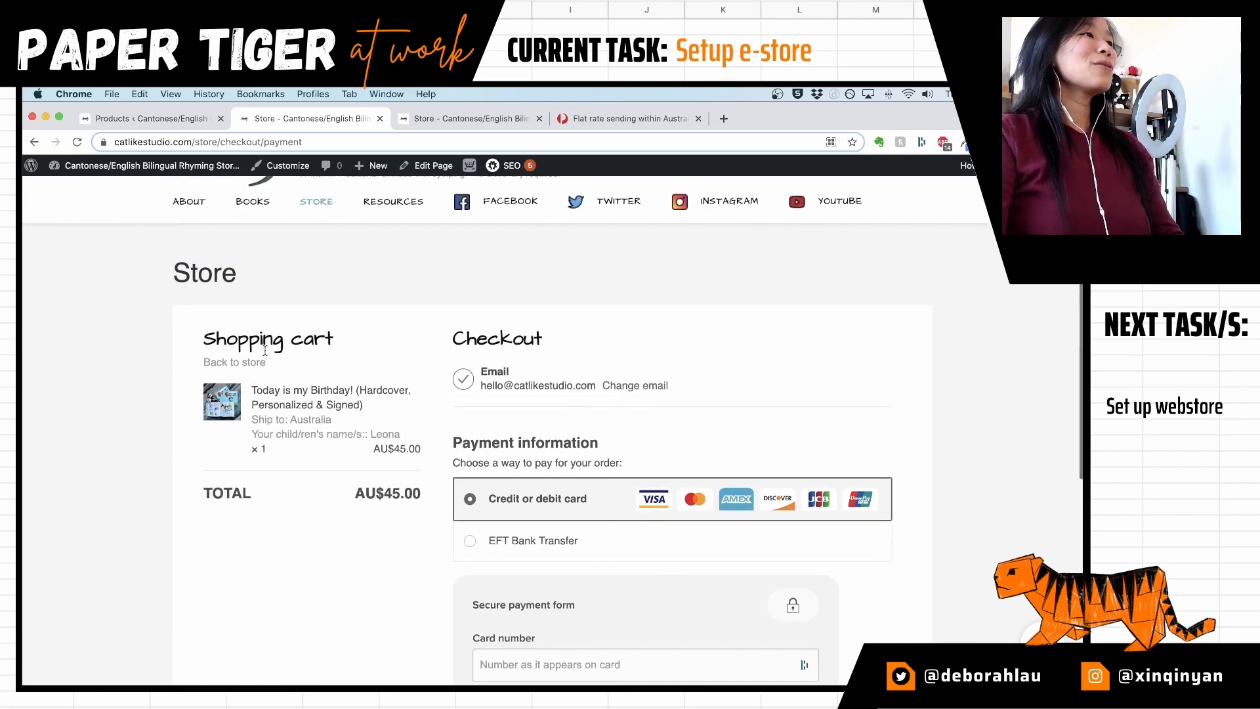
left_click(221, 402)
scroll(740, 339, "down", 3)
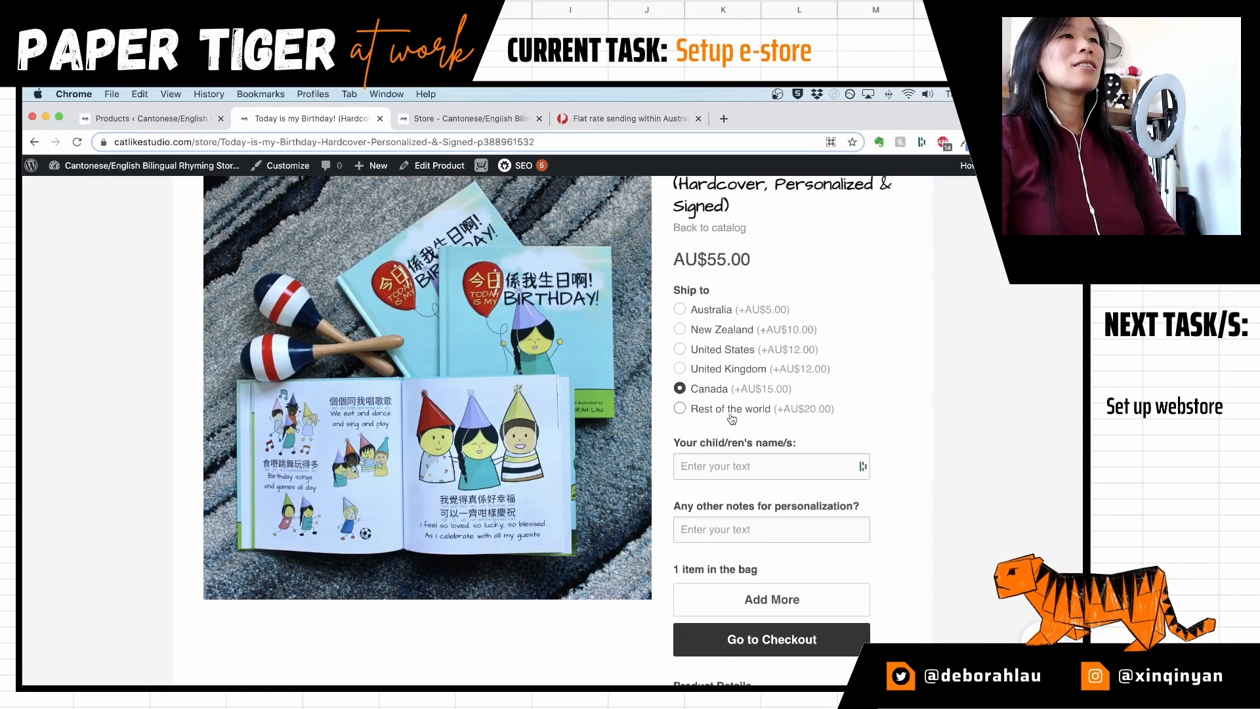
Select Australia under Ship to so the hardcover book shows AU$45.00.
scroll(816, 393, "up", 2)
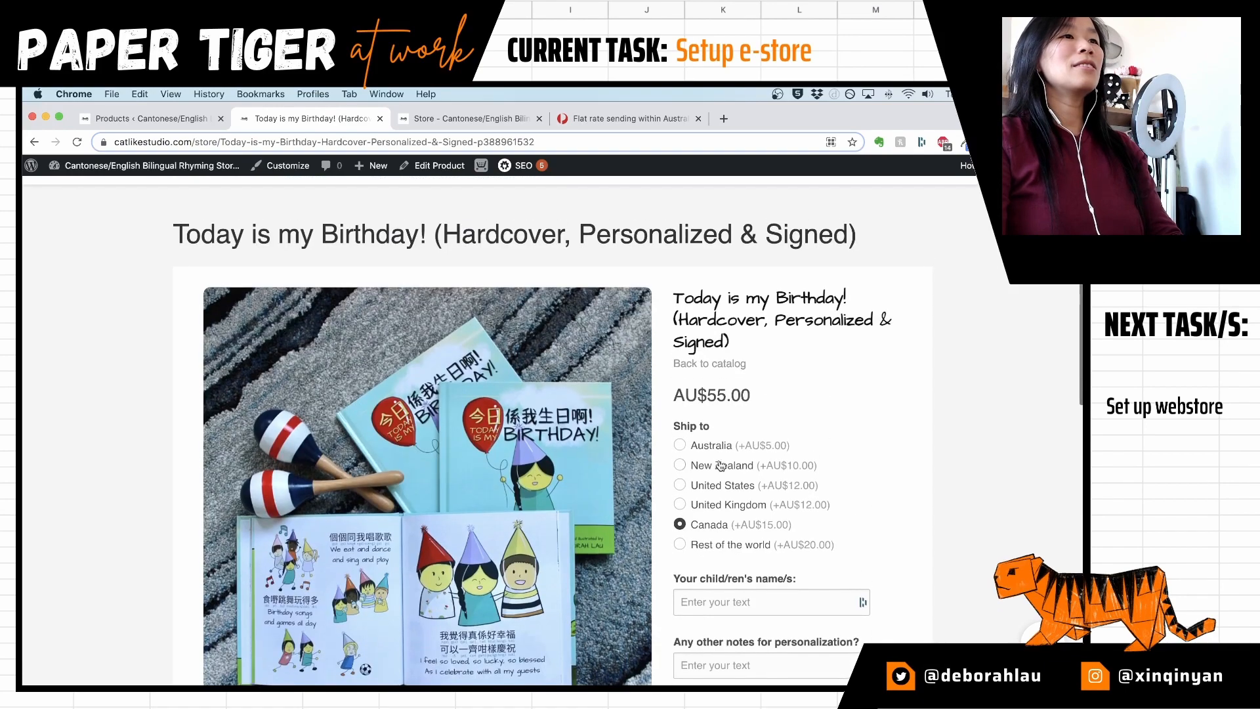
left_click(753, 446)
scroll(755, 427, "down", 2)
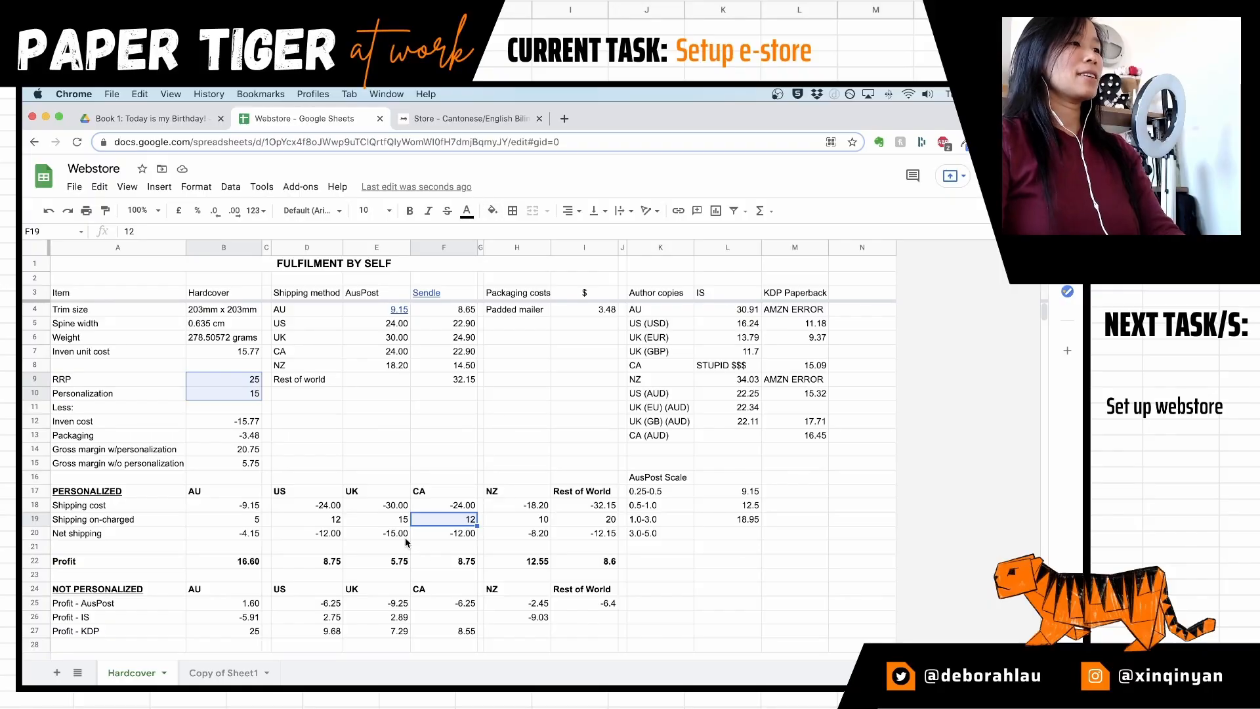
After comparing the store page and Canada profit formula, set the personalization fee in B10 to 10.
scroll(436, 565, "down", 1)
key("ctrl+Tab")
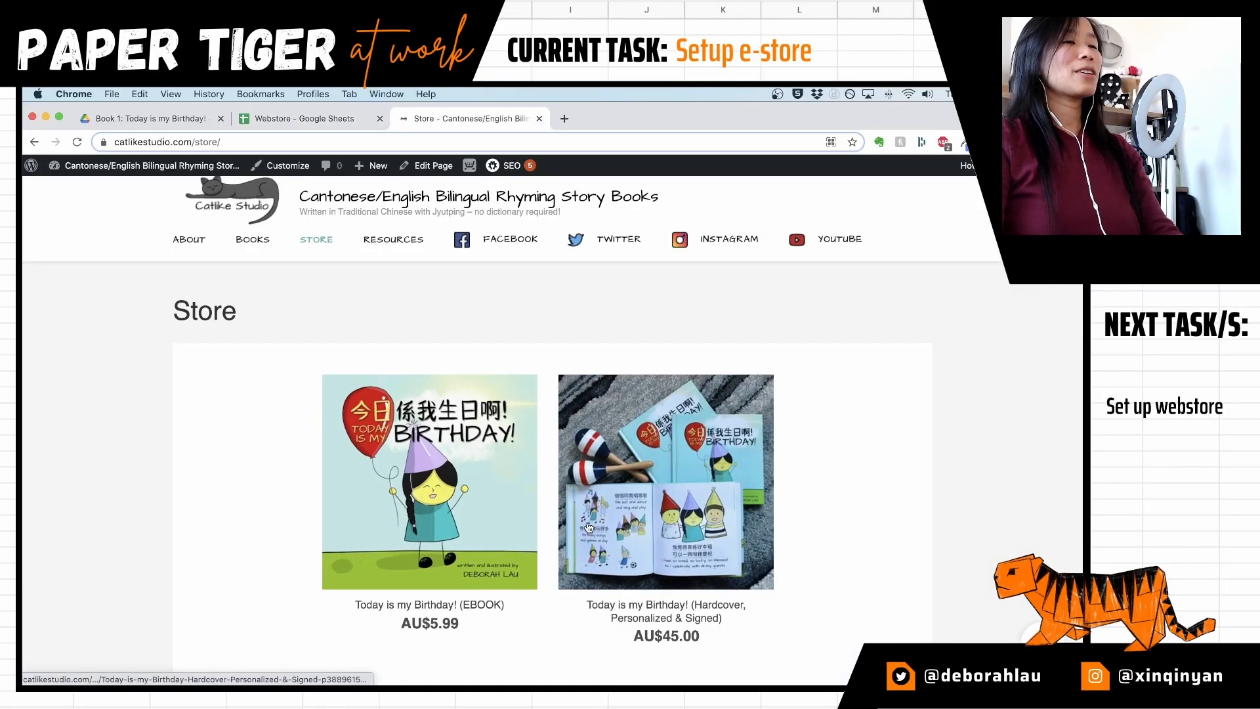
scroll(913, 533, "down", 1)
scroll(771, 523, "down", 2)
scroll(771, 523, "up", 3)
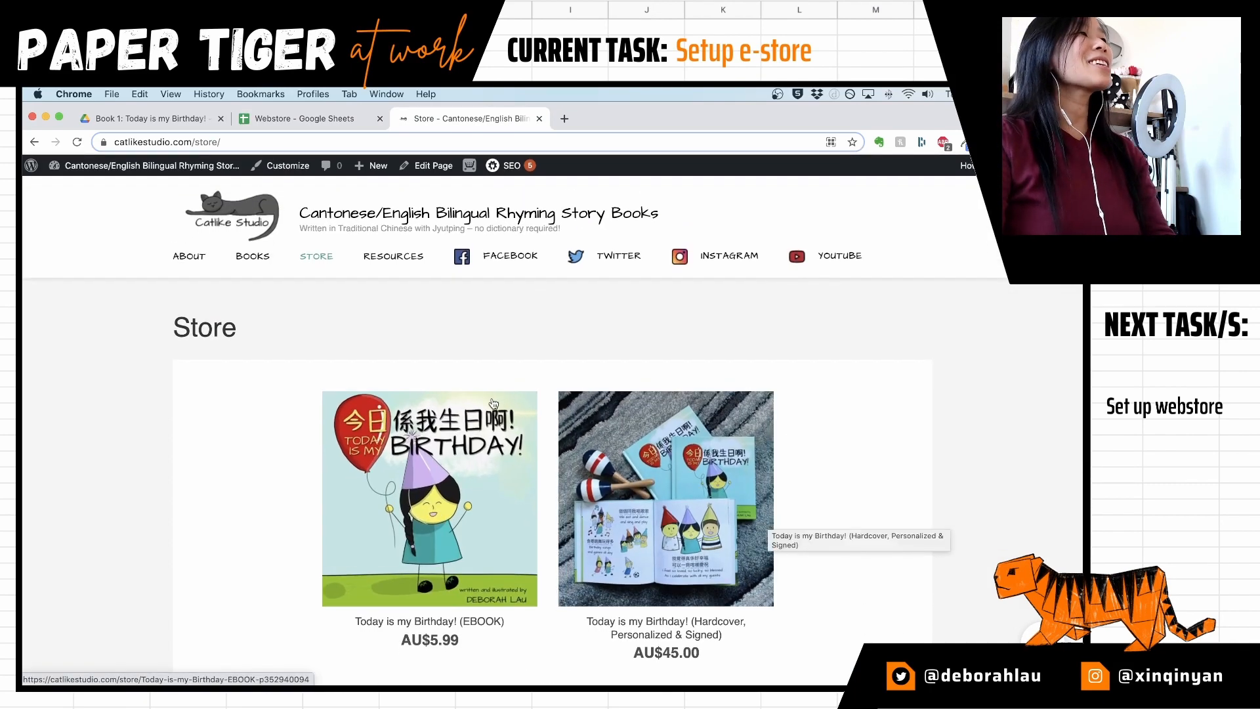
key("ctrl+shift+Tab")
left_click(452, 548)
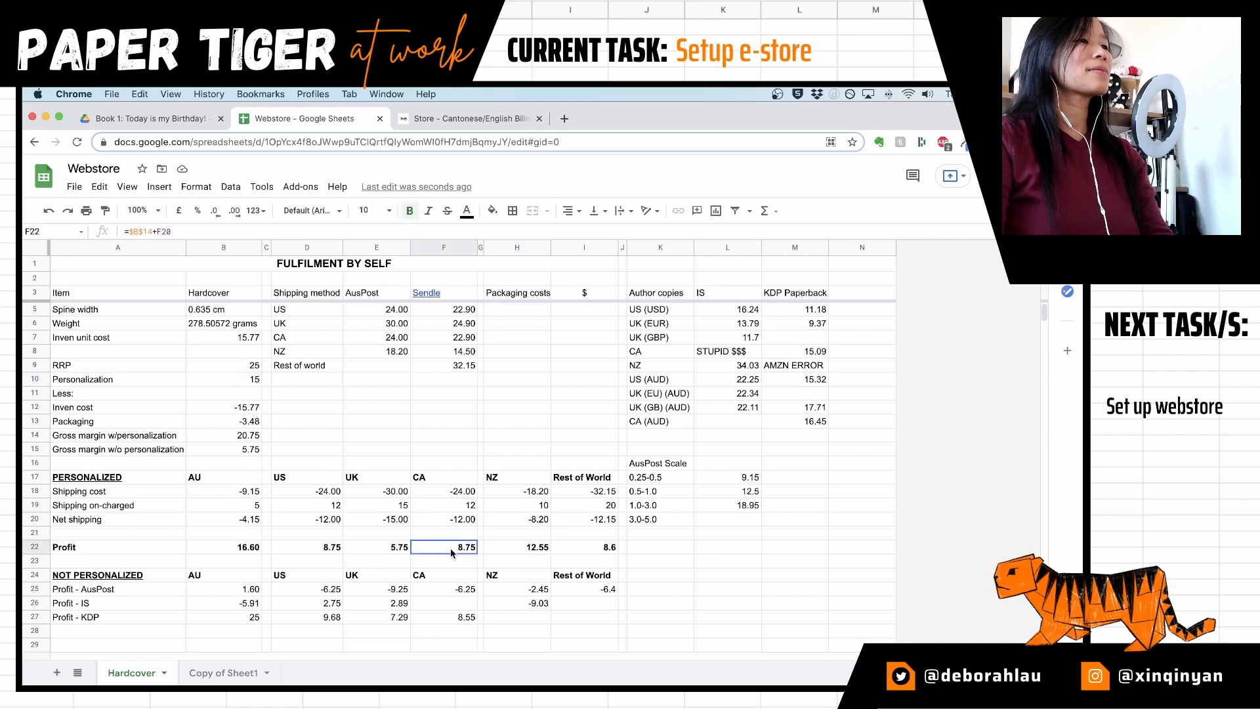
scroll(387, 558, "up", 1)
scroll(385, 553, "down", 1)
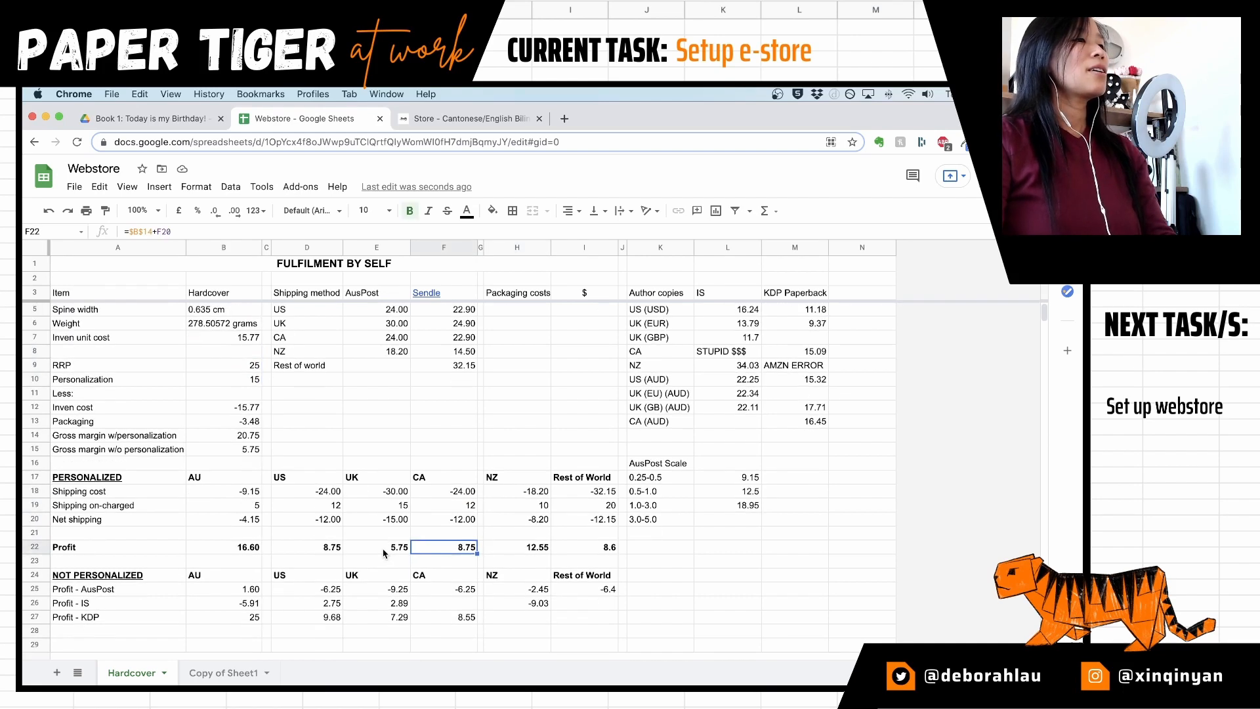
left_click(250, 381)
type("10")
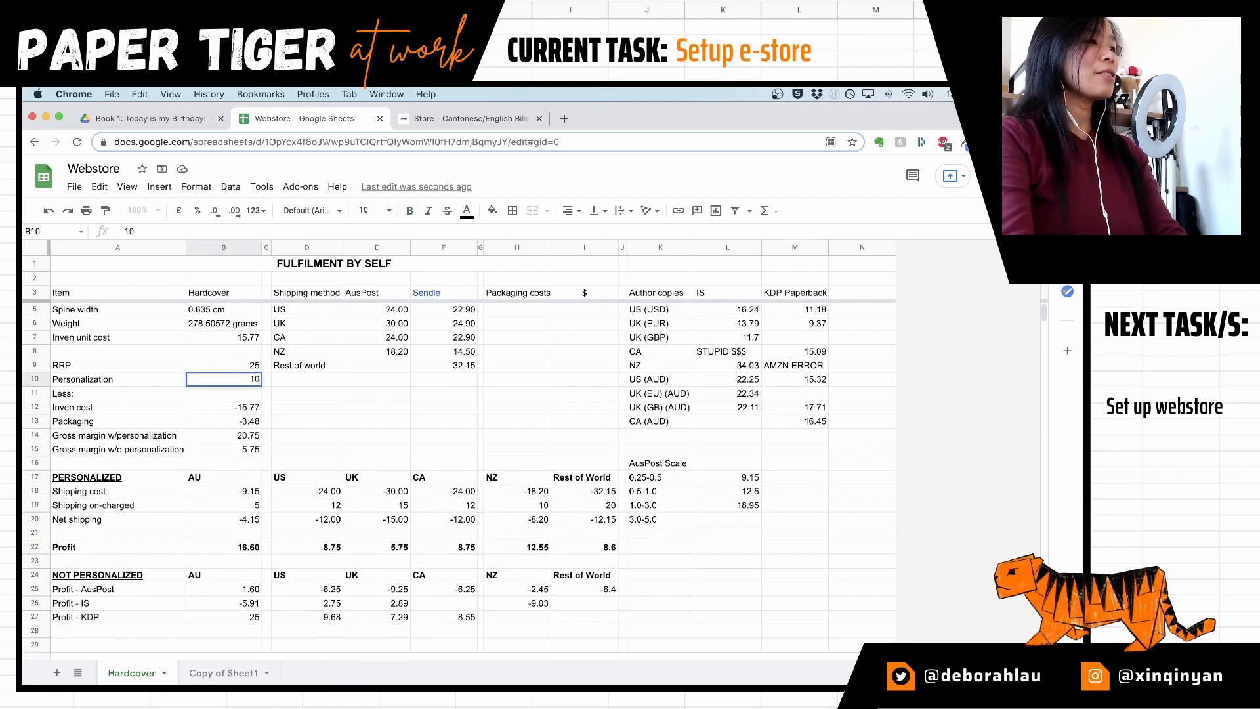
key("Return")
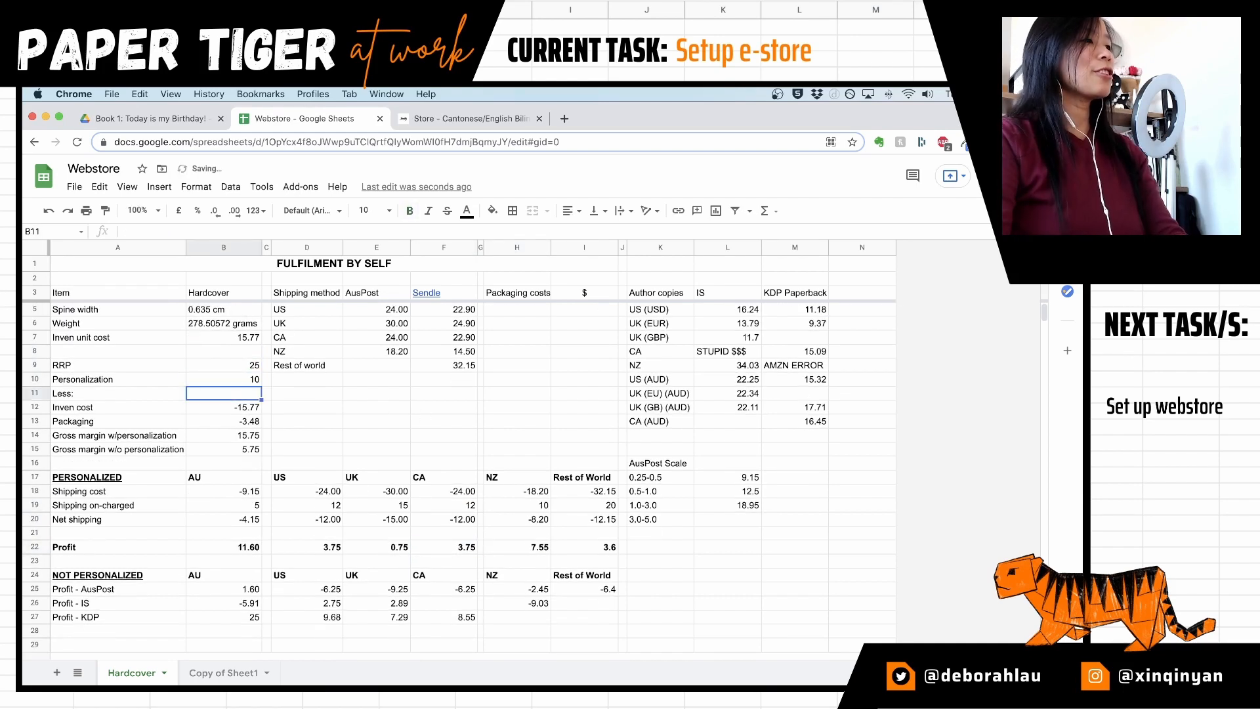
Review the UK profit figures and set the UK shipping on-charge to 20.
left_click(398, 549)
left_click(256, 385)
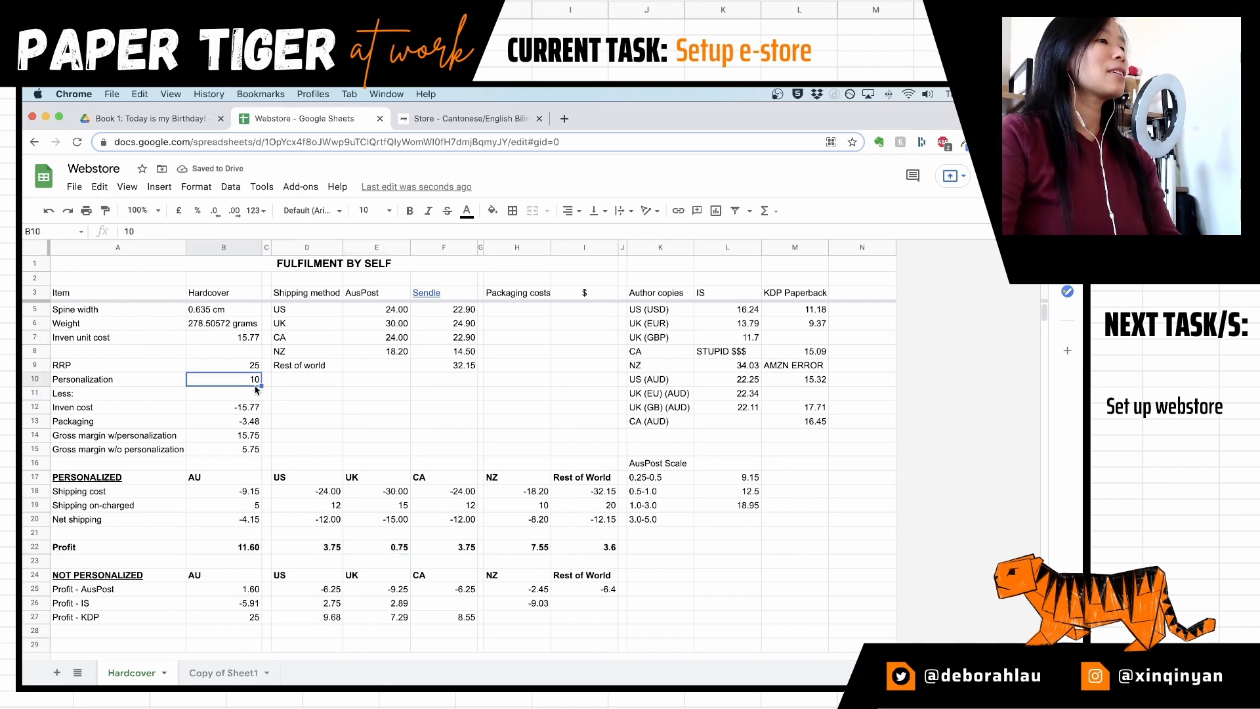
left_click(390, 506)
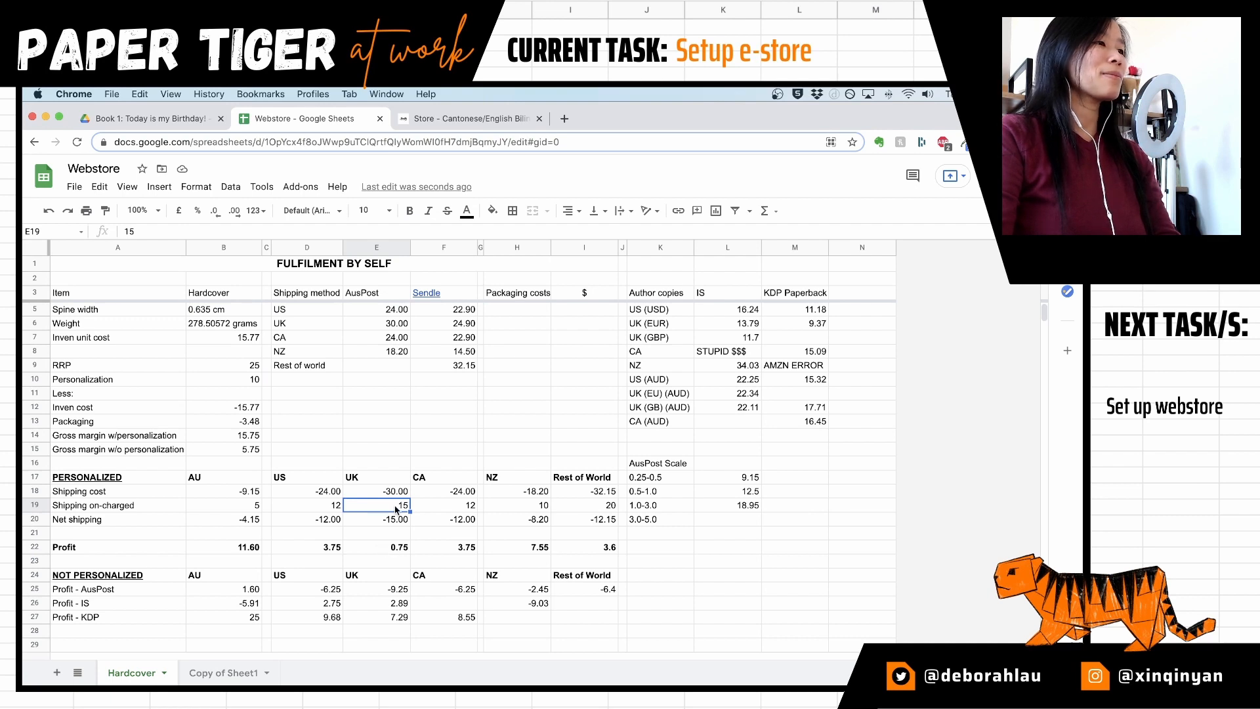
left_click(402, 526)
left_click(376, 552)
left_click(389, 508)
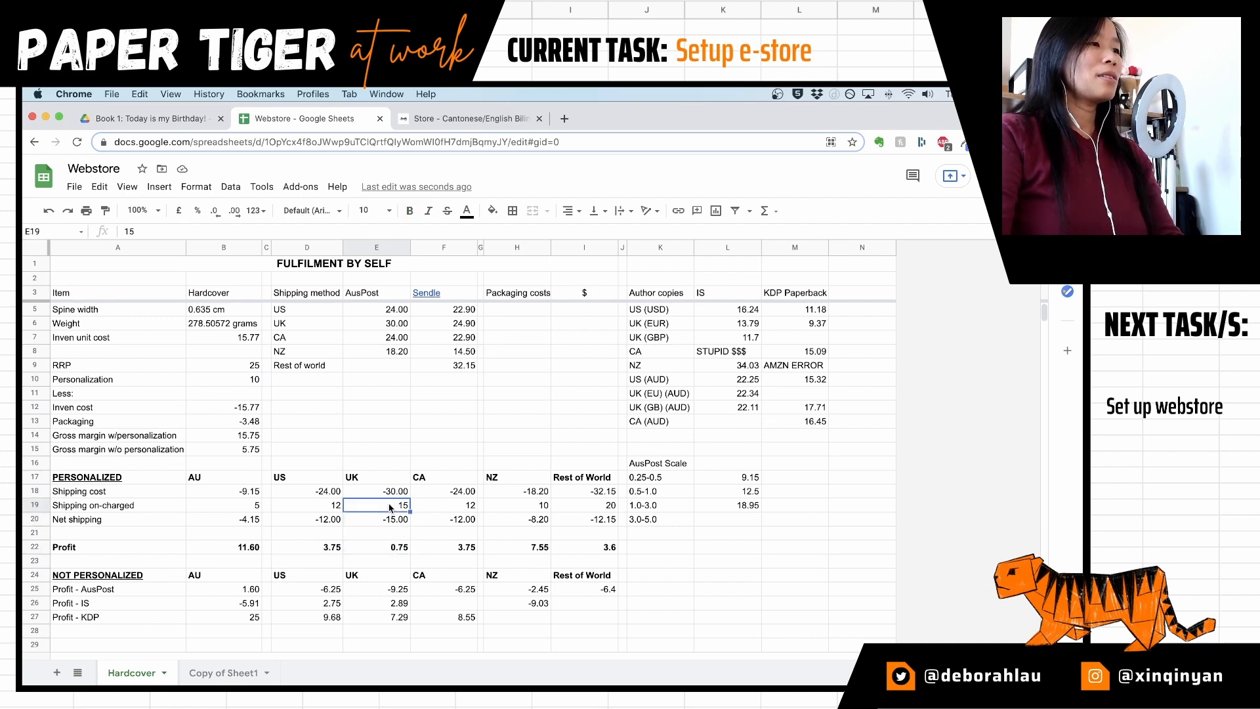
type("20")
key("Return")
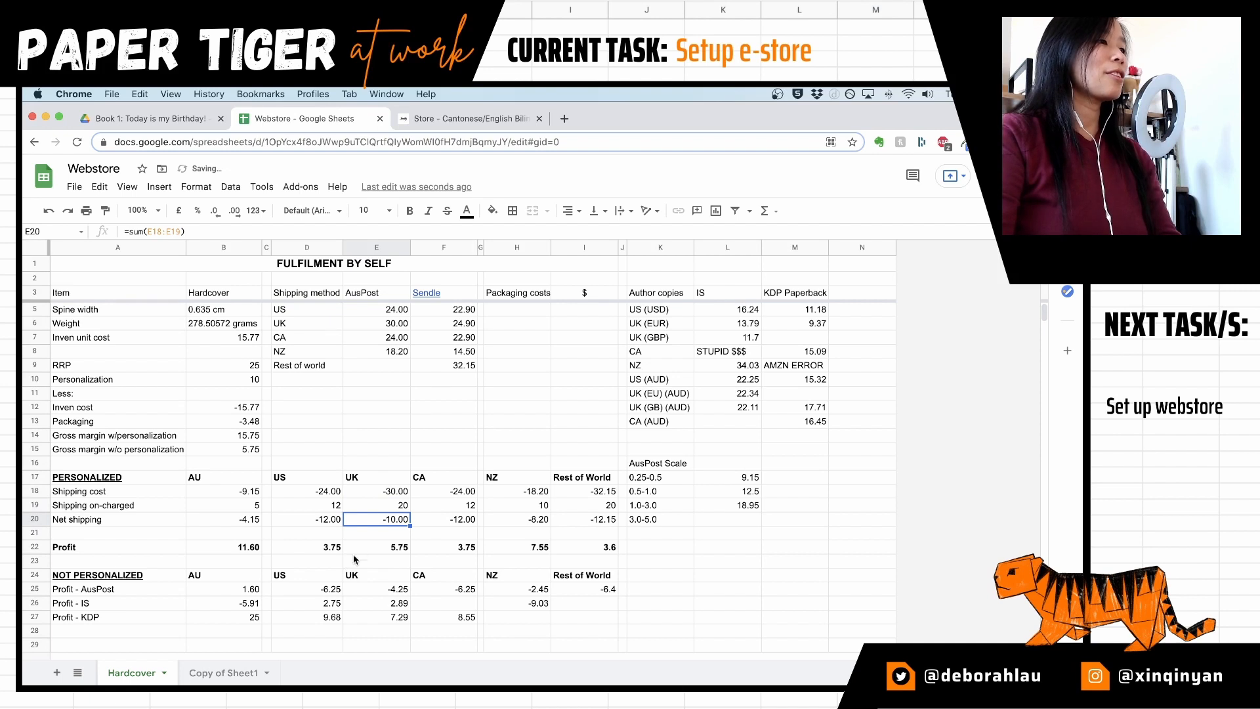
Set the US and Canada shipping on-charges to 15 and check the updated profits.
left_click(333, 507)
type("15")
key("Tab")
left_click(459, 509)
type("15")
left_click(394, 550)
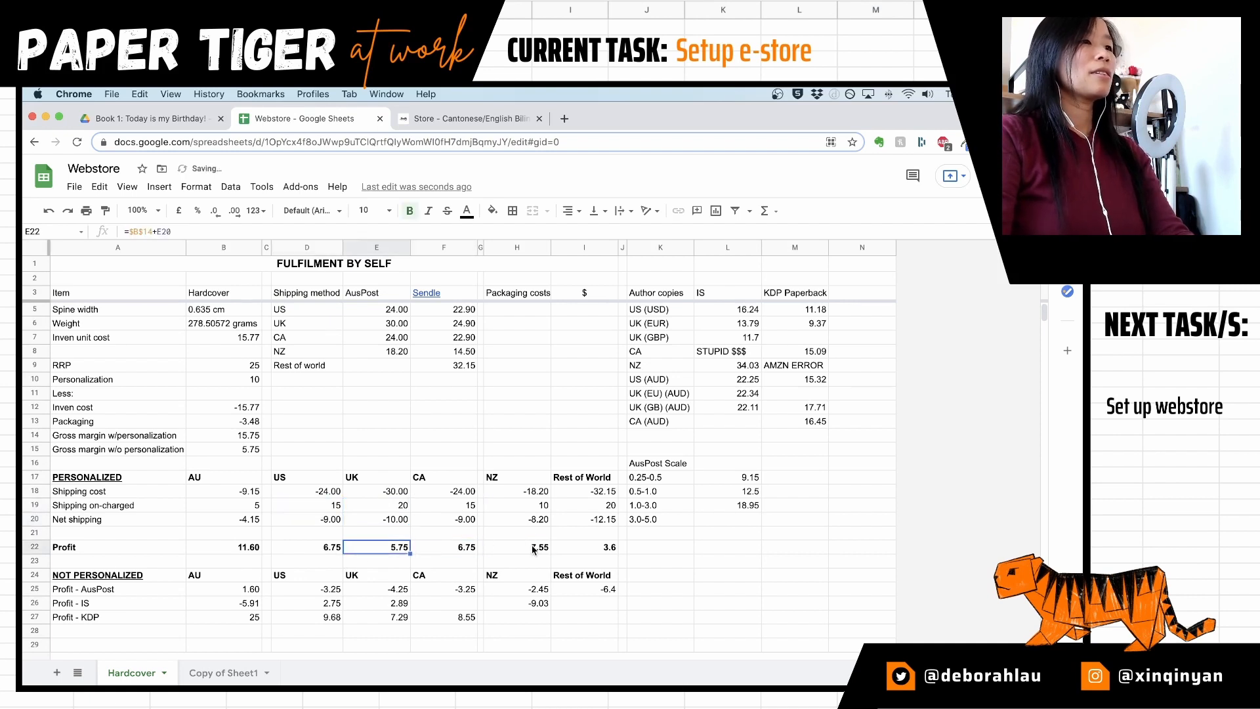
left_click(535, 550)
left_click(247, 551)
left_click(317, 549)
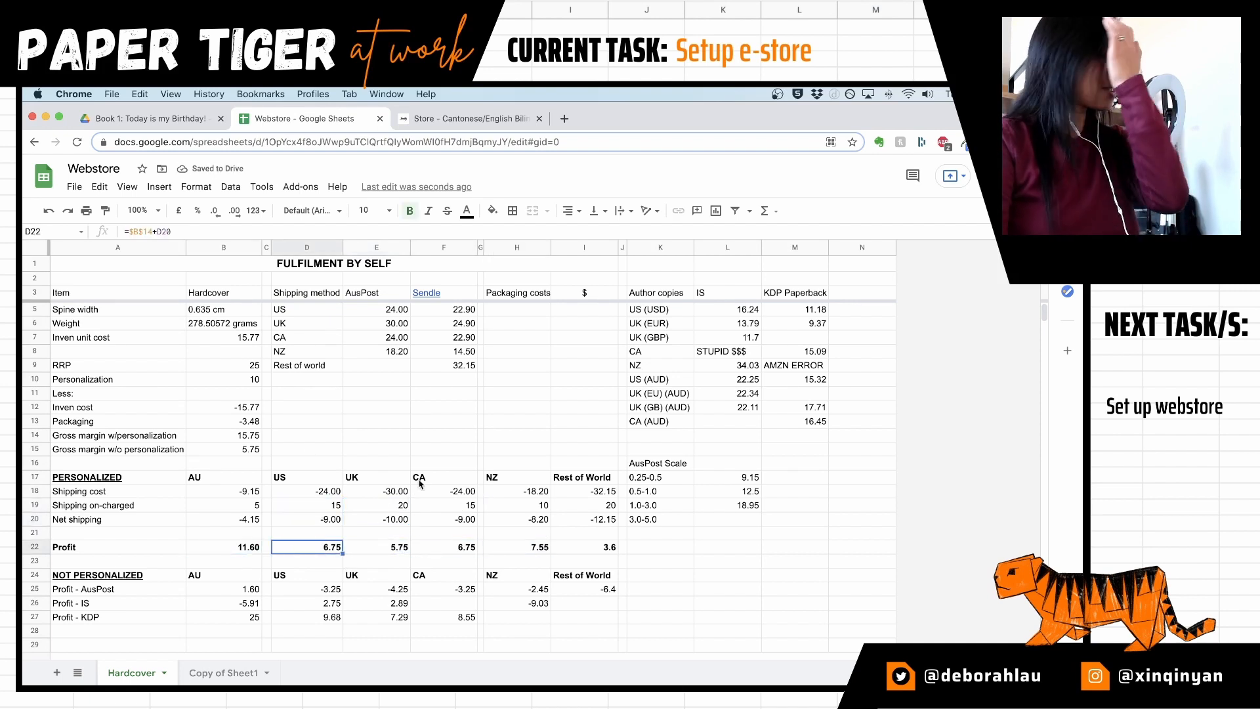
Set the Rest of World shipping on-charge to 25.
left_click(599, 507)
type("25")
left_click(594, 523)
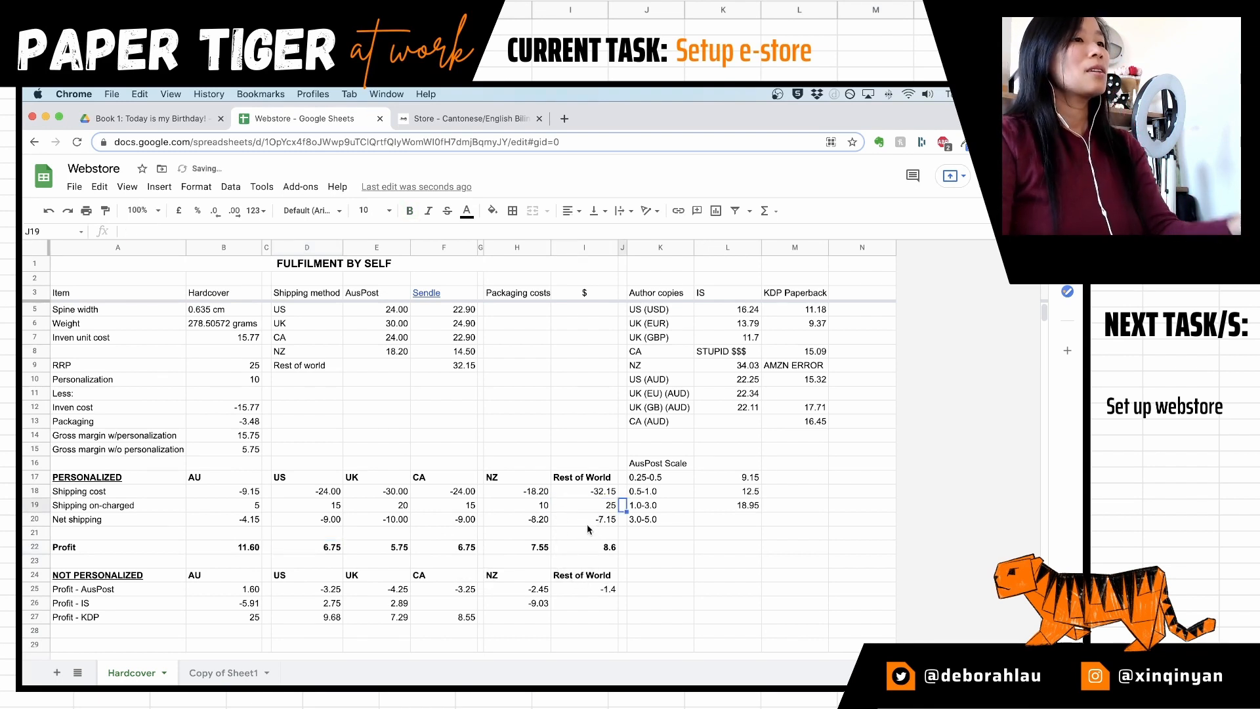
Check the sheet's Rest of World, RRP and Personalization values, then bring the product page window forward.
left_click(591, 510)
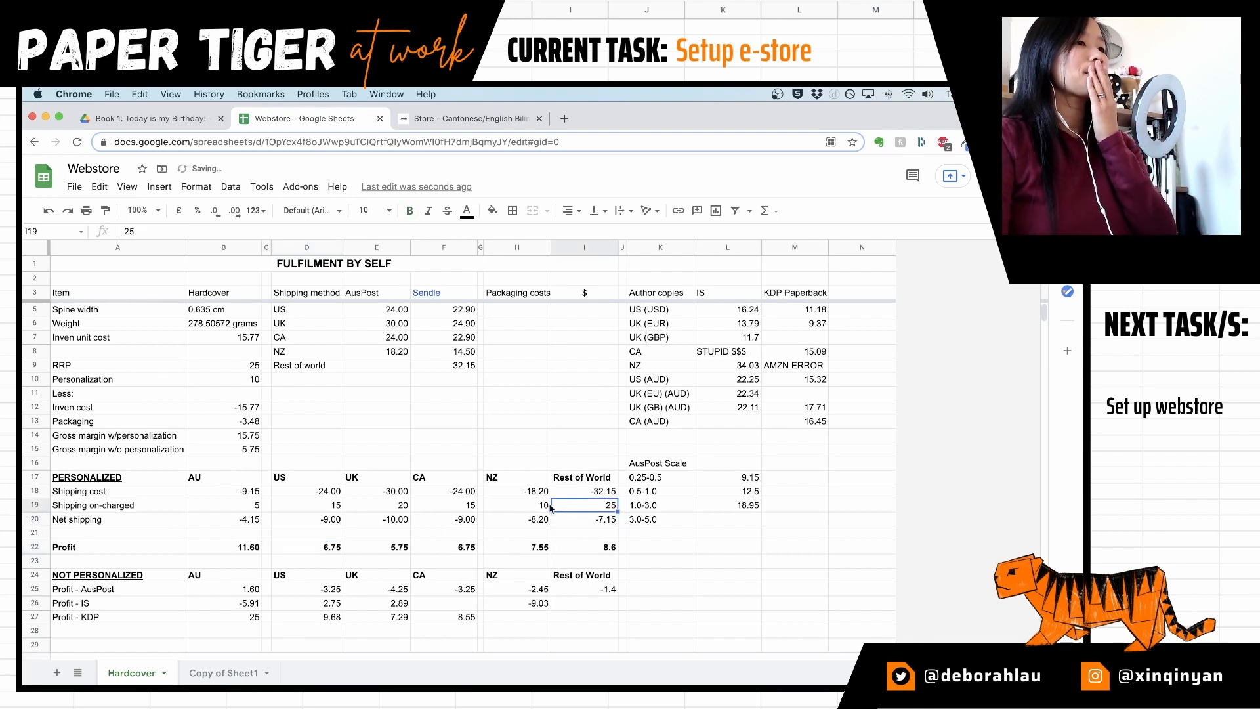
left_click_drag(248, 371, 246, 383)
key("ctrl+Tab")
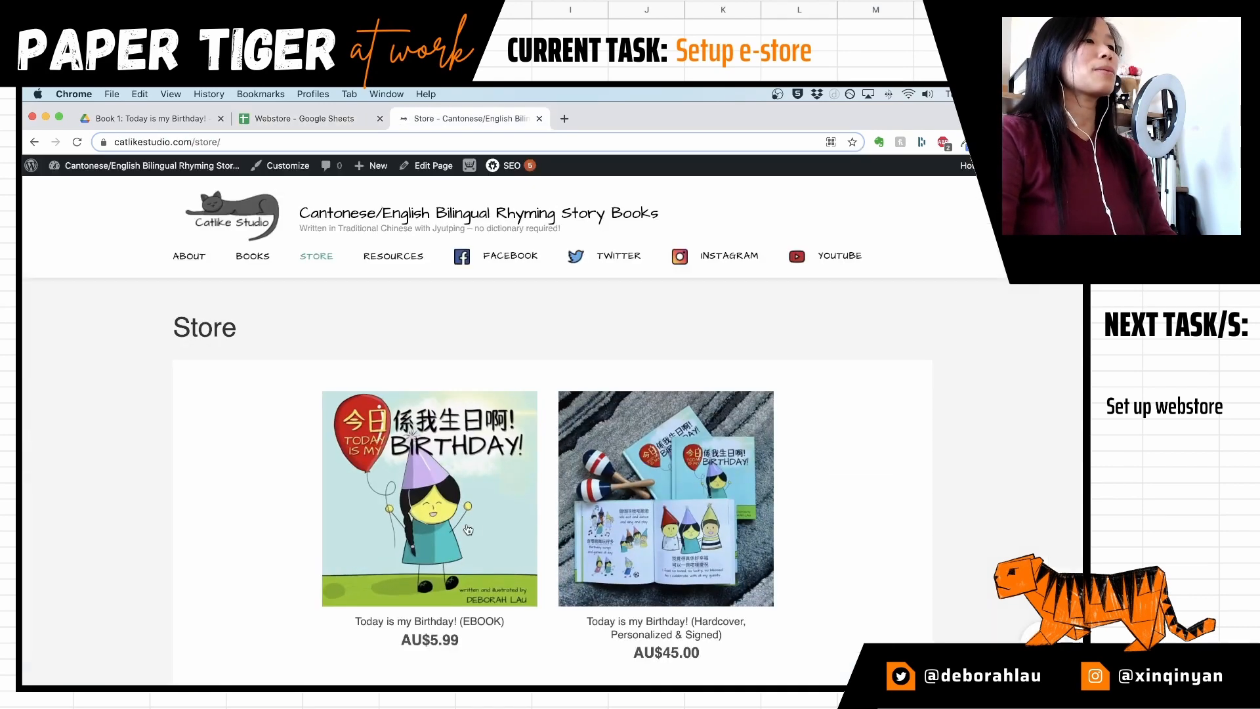
key("super+grave")
left_click(428, 357)
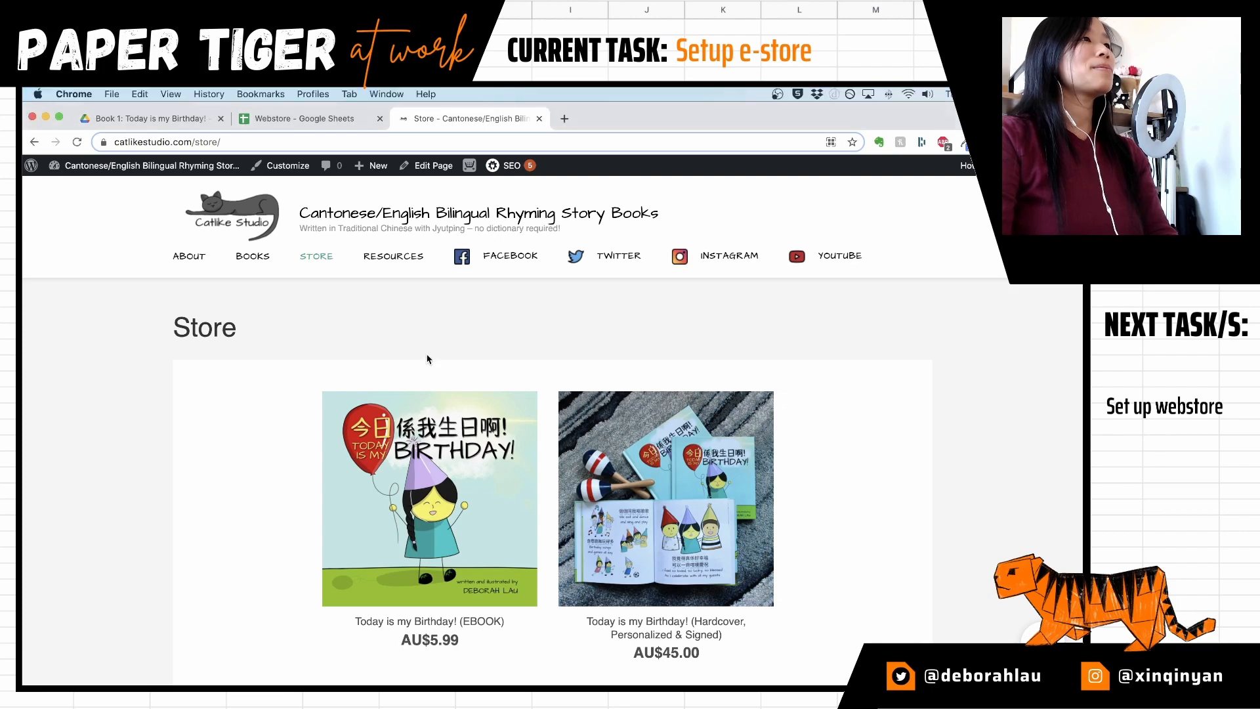
key("super+grave")
key("super+grave")
key("super+grave")
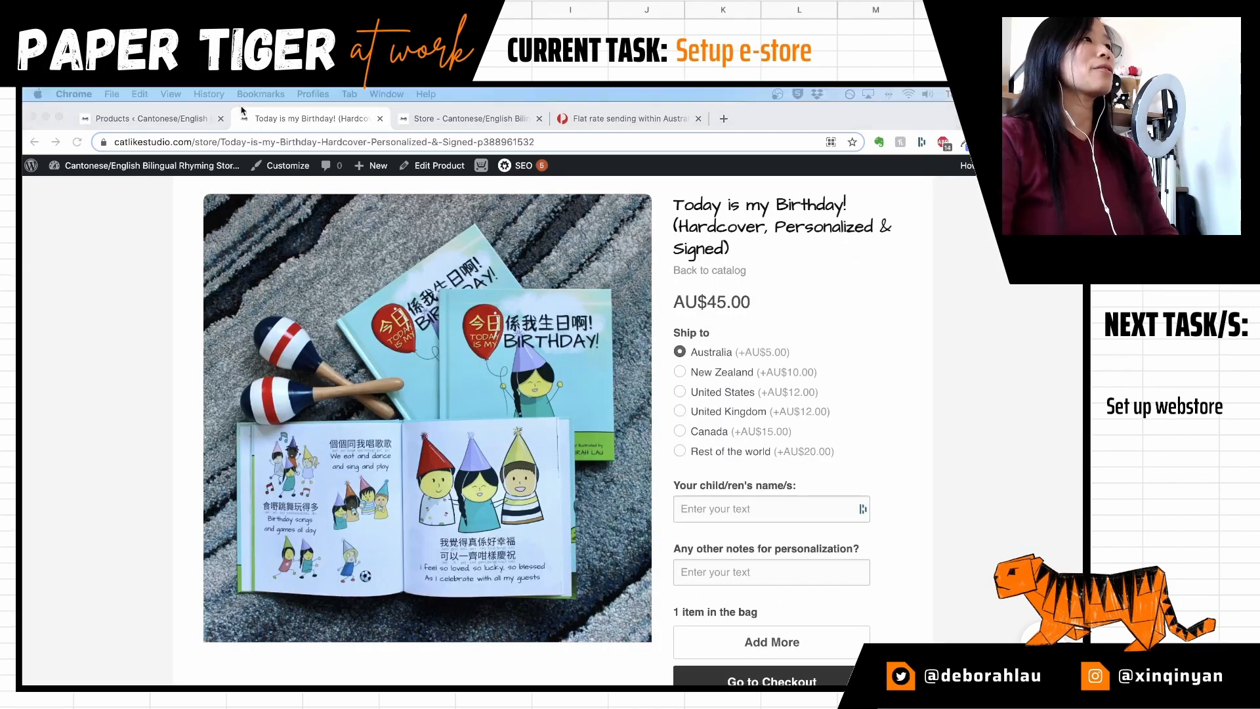
Tile the product page window on the right and the Webstore sheet window on the left.
left_click(386, 94)
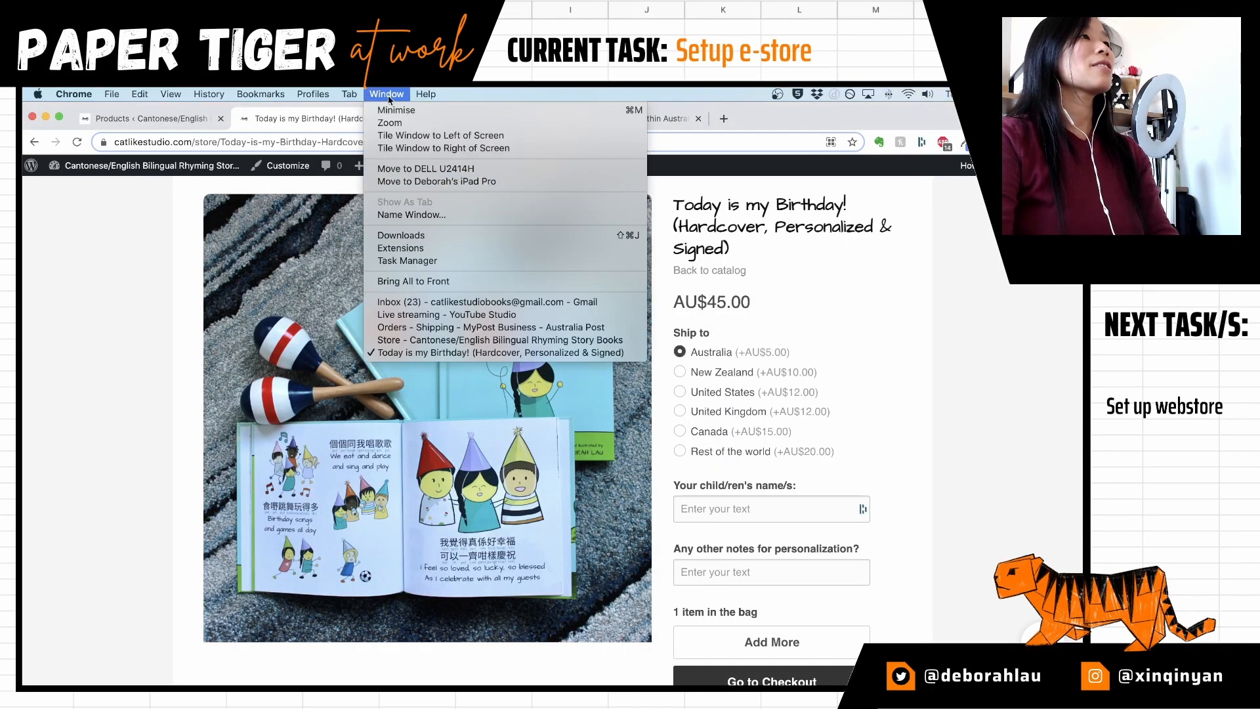
left_click(456, 149)
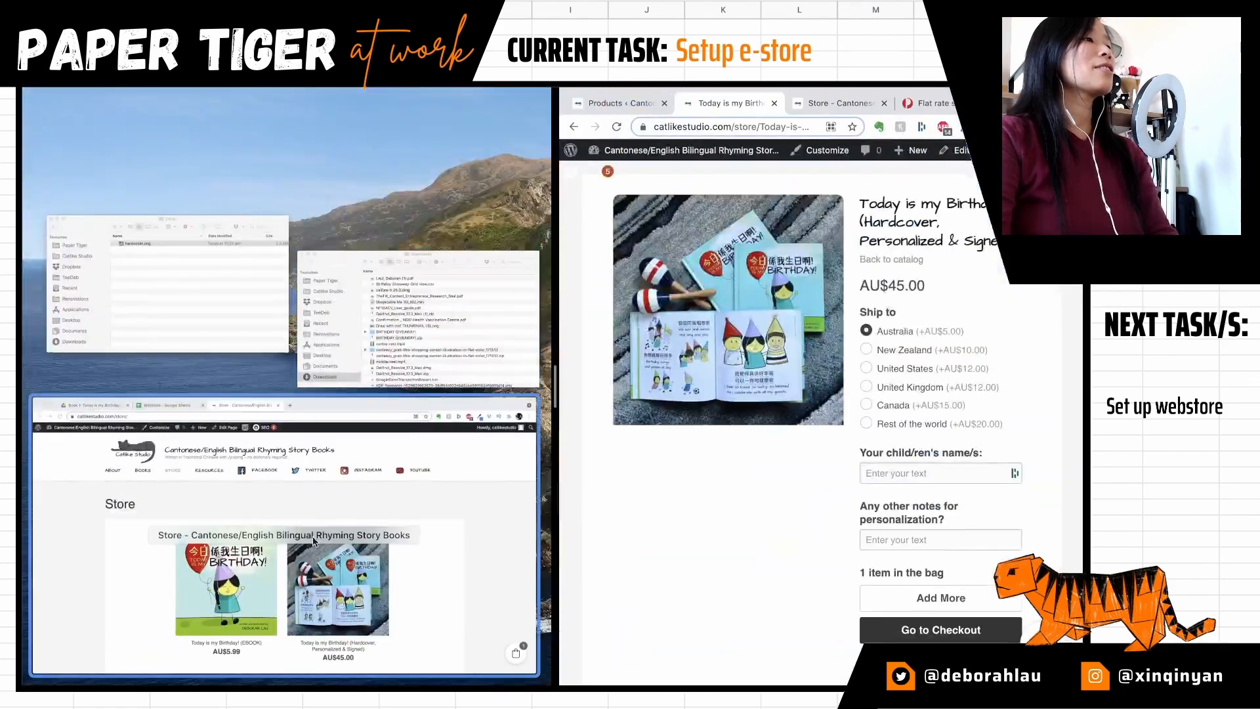
left_click(317, 524)
left_click(226, 105)
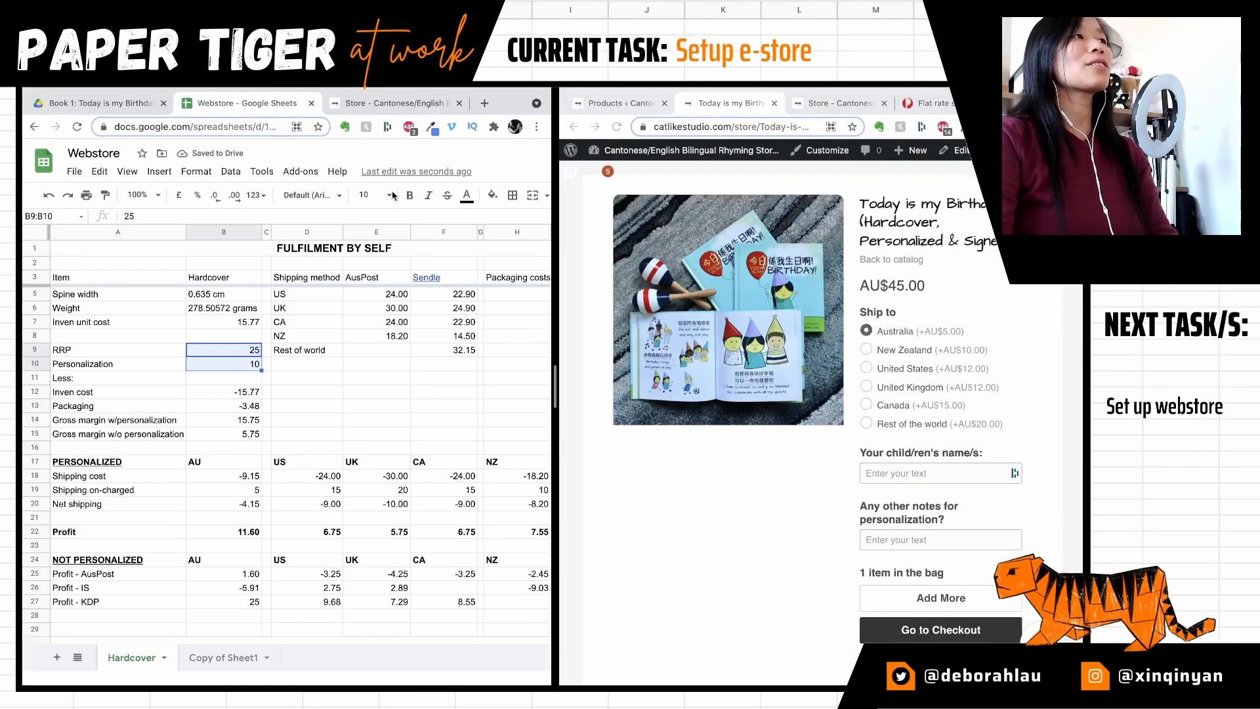
Open the hardcover product's Ship to option and its country price modifiers in the admin.
left_click(617, 103)
left_click(660, 318)
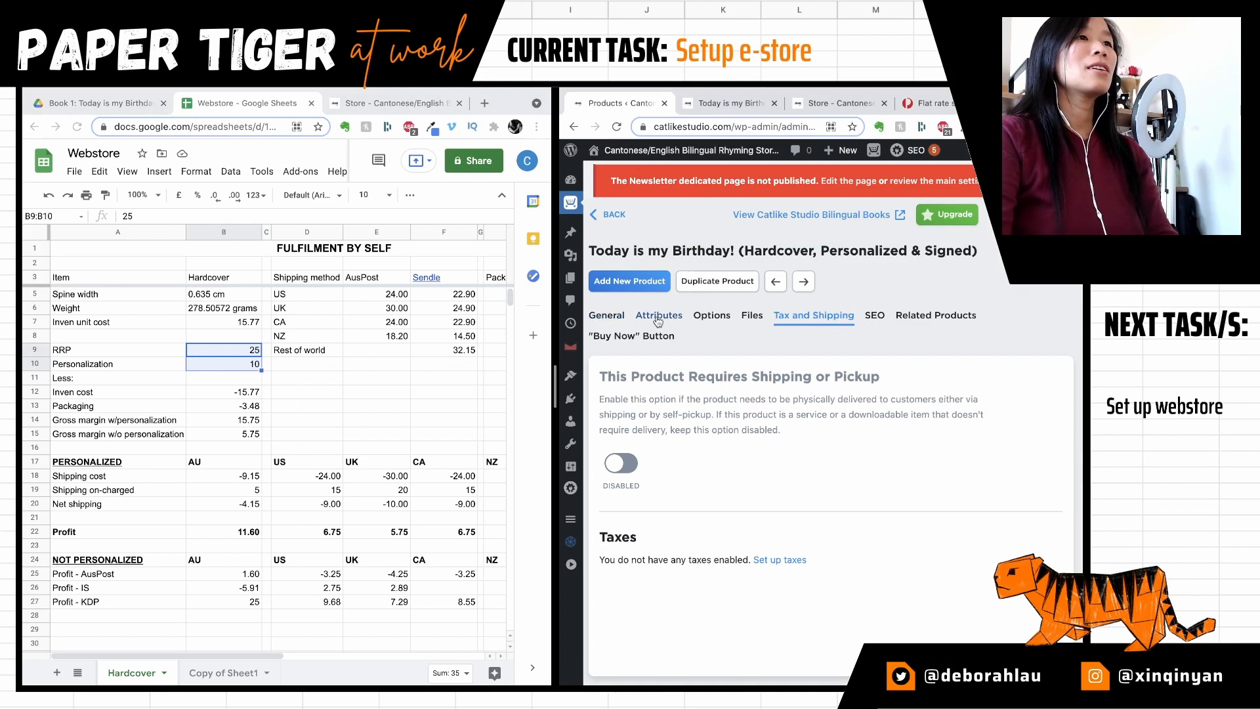
left_click(712, 316)
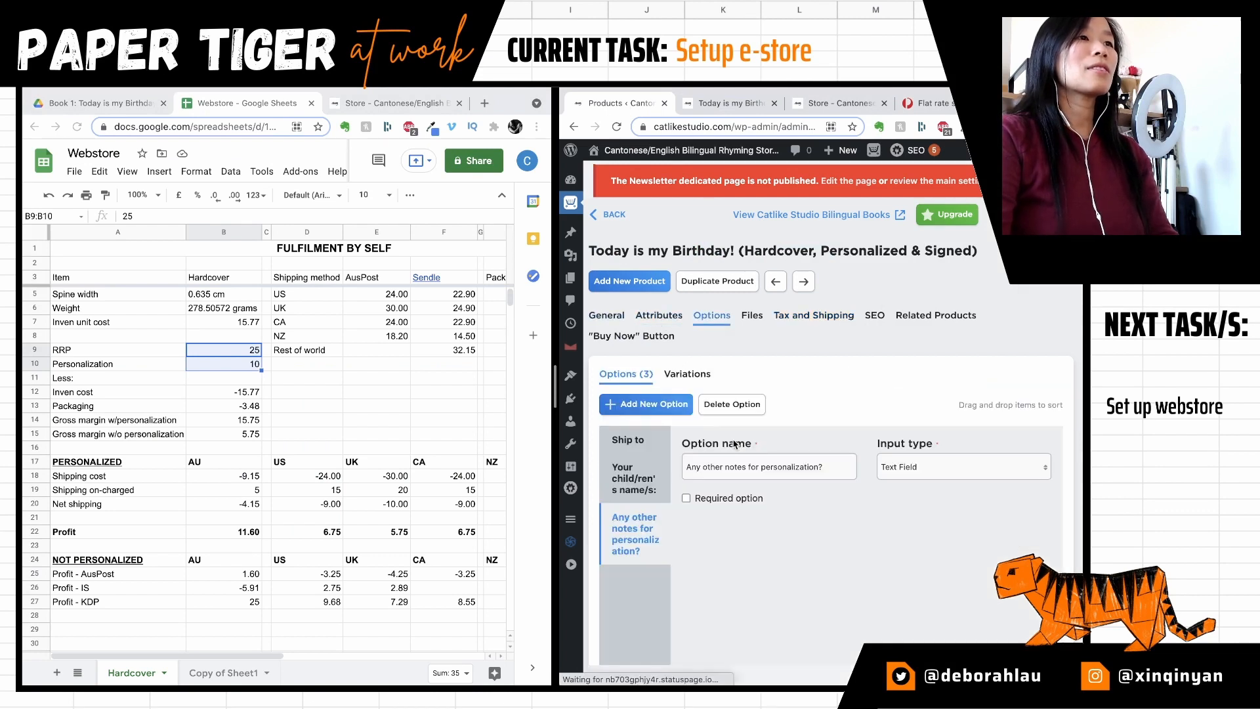
left_click(643, 483)
left_click(647, 445)
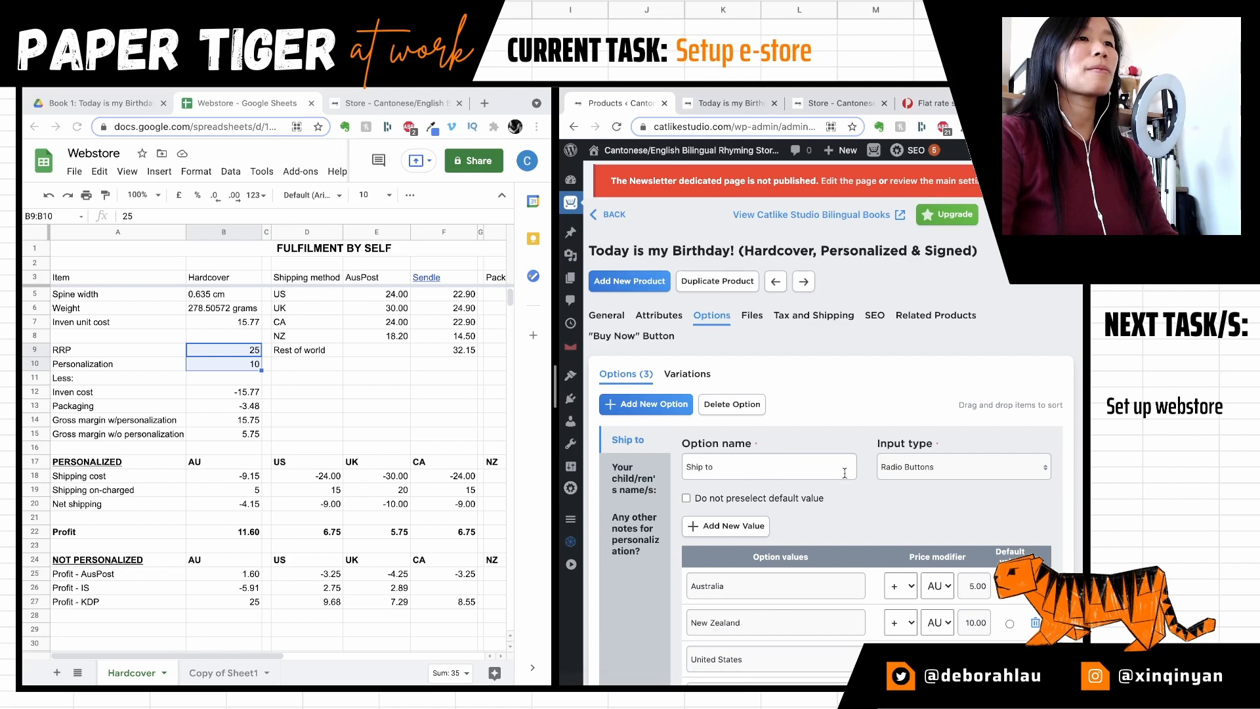
scroll(657, 459, "down", 3)
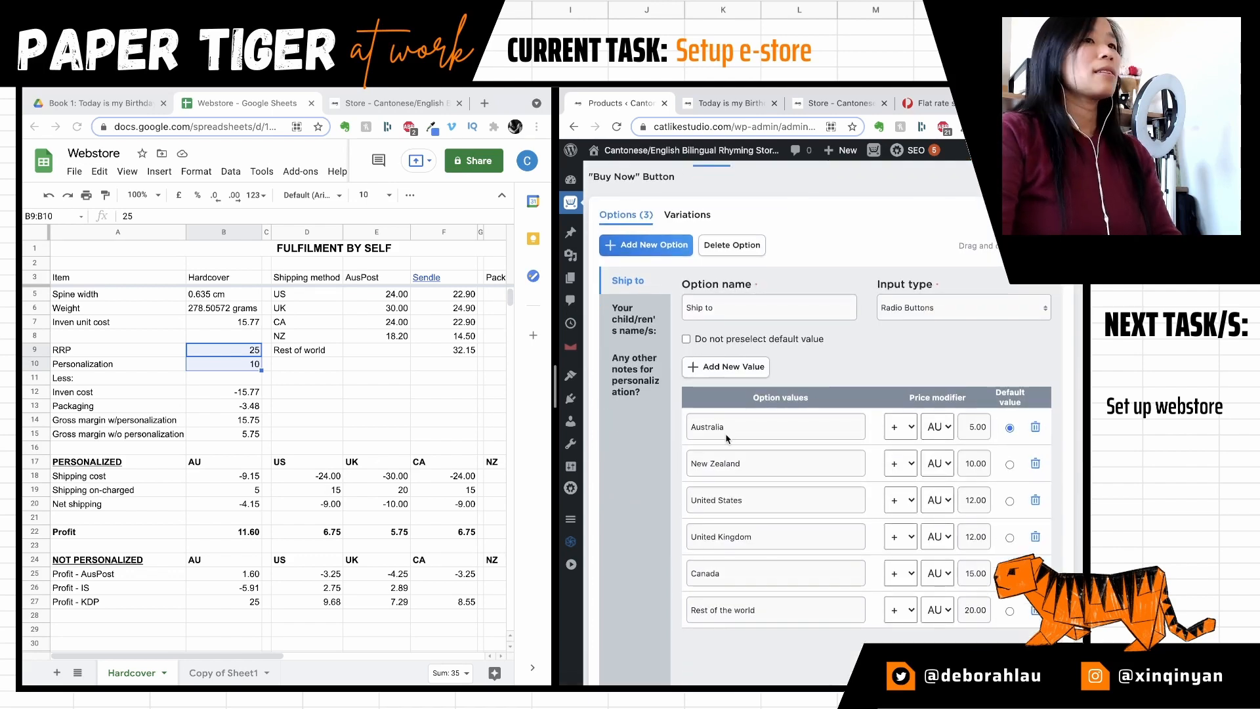
Set the New Zealand surcharge to 10.00.
left_click(975, 464)
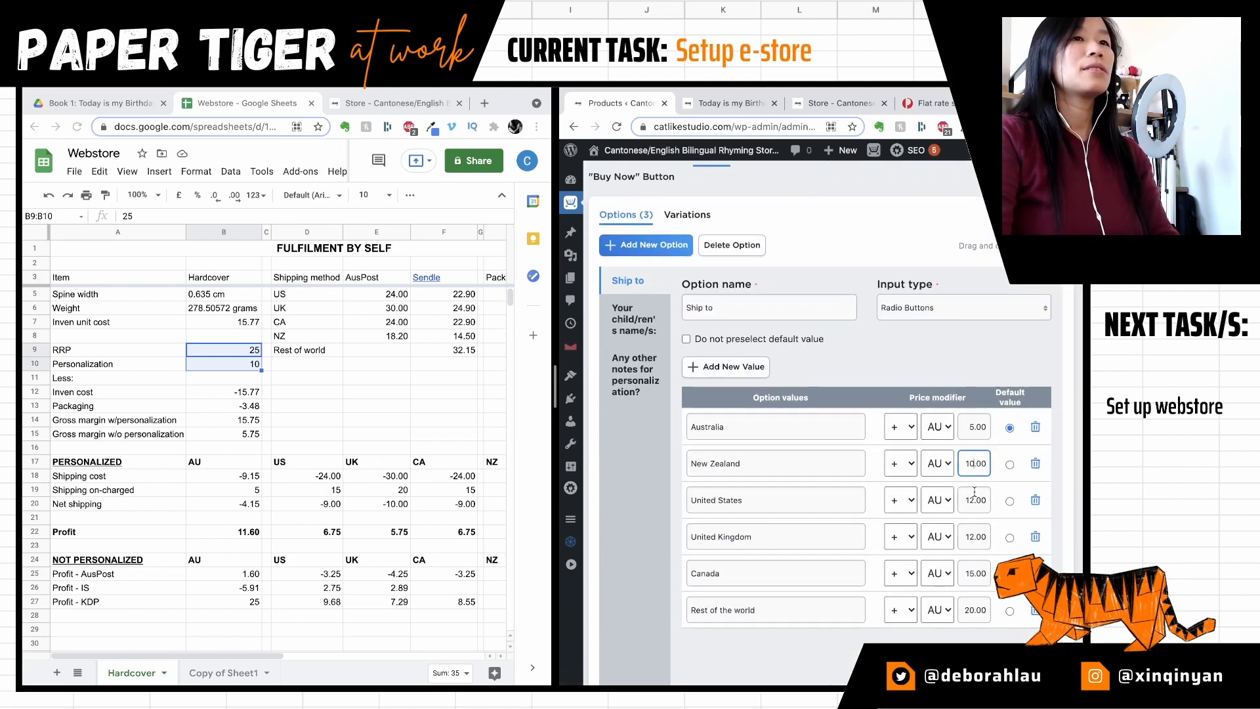
key("BackSpace")
type("5")
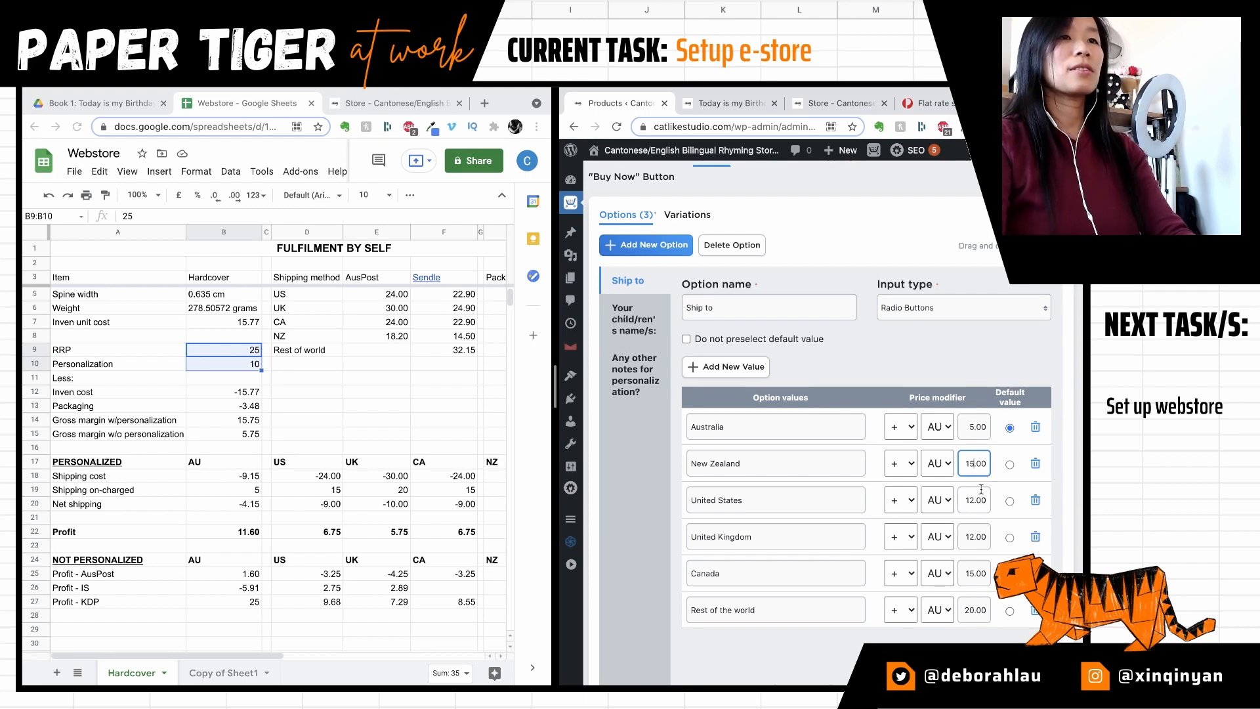
scroll(314, 483, "right", 3)
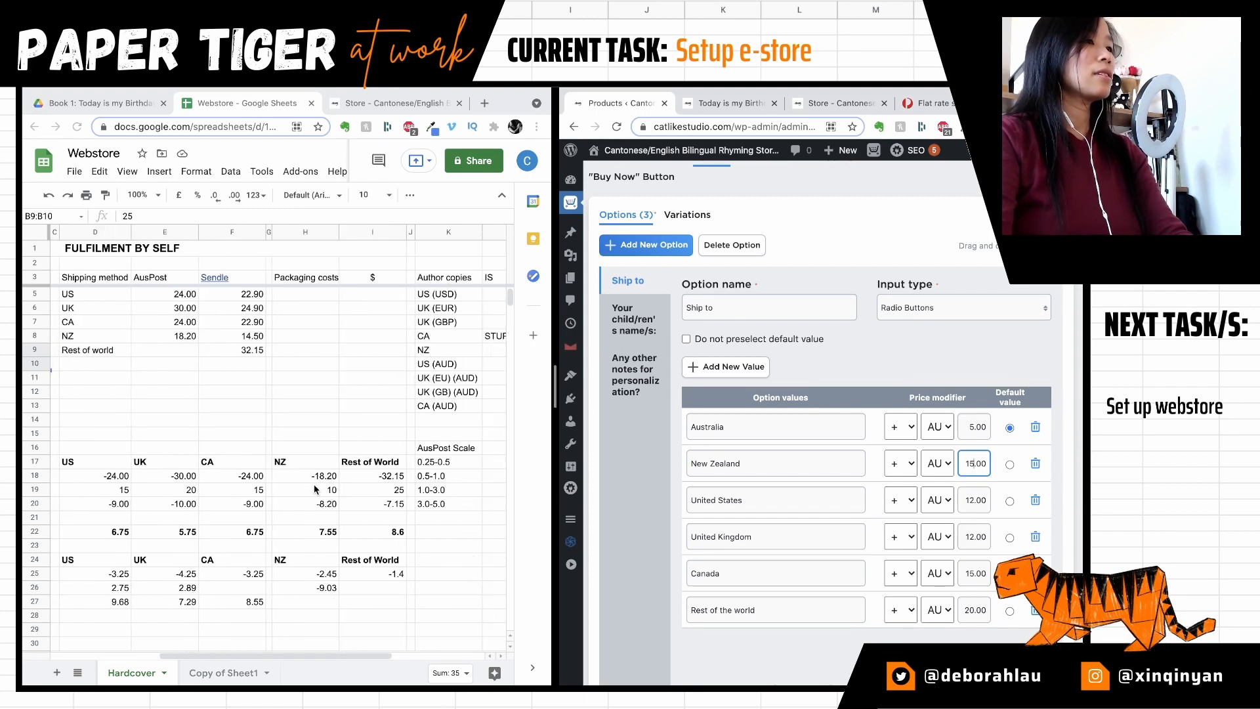
scroll(308, 494, "left", 3)
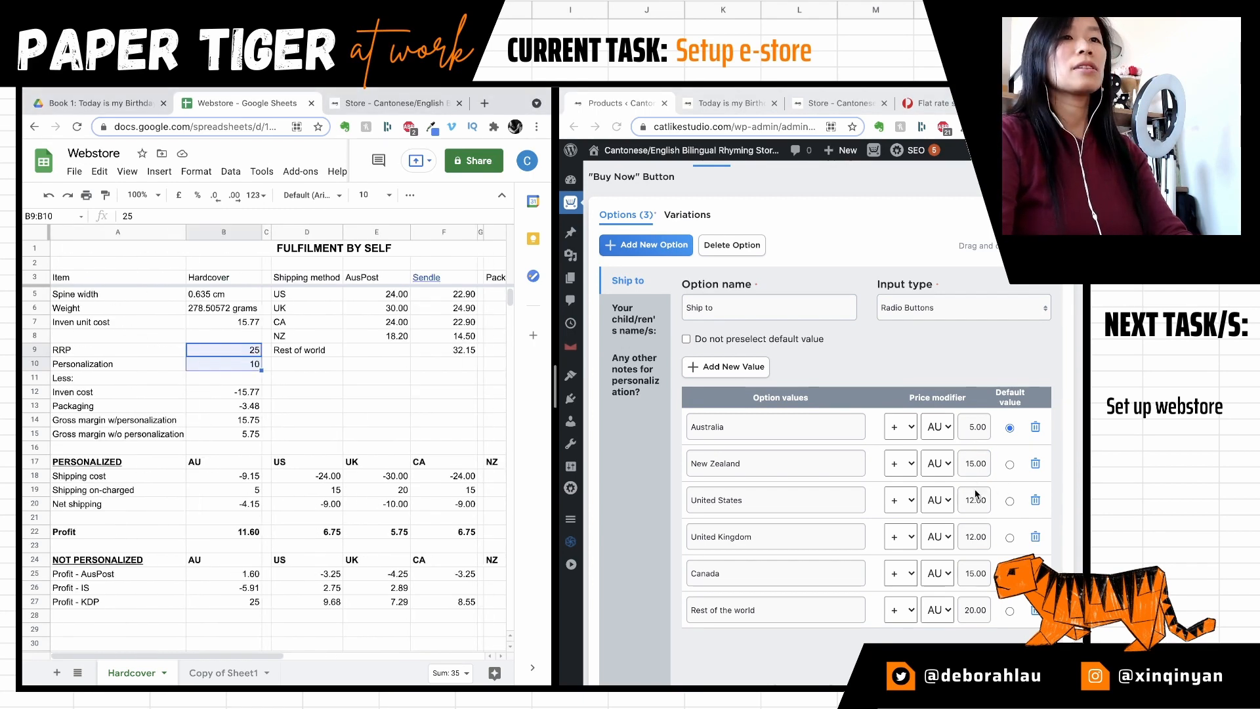
key("BackSpace")
type("0")
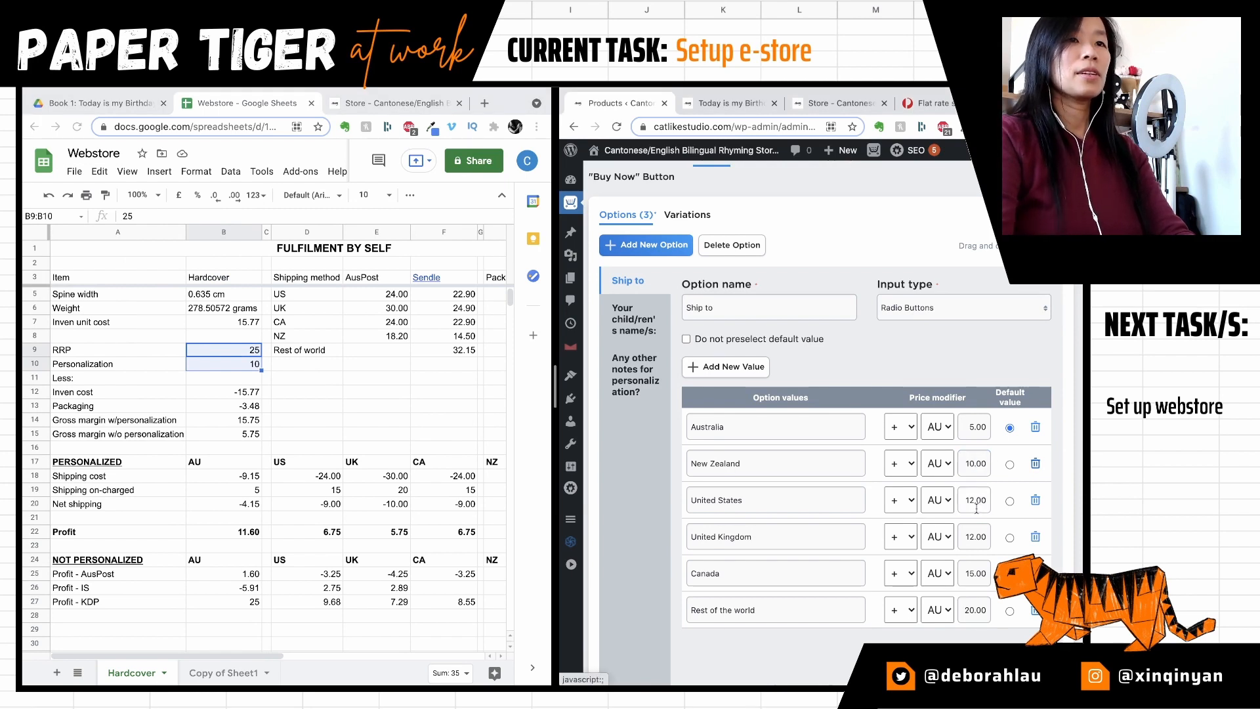
Set the United States surcharge to 15.00 and the United Kingdom surcharge to 20.00.
left_click(976, 505)
key("BackSpace")
type("5")
left_click(979, 537)
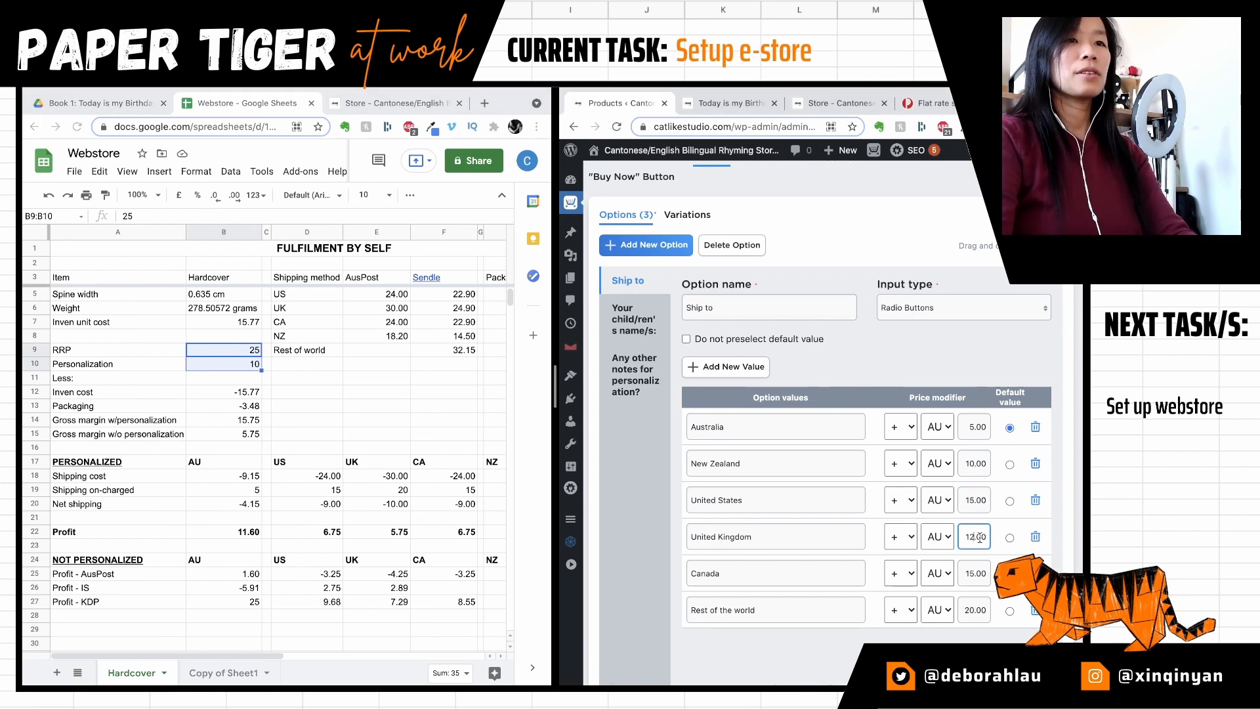
key("BackSpace")
key("BackSpace")
type("20")
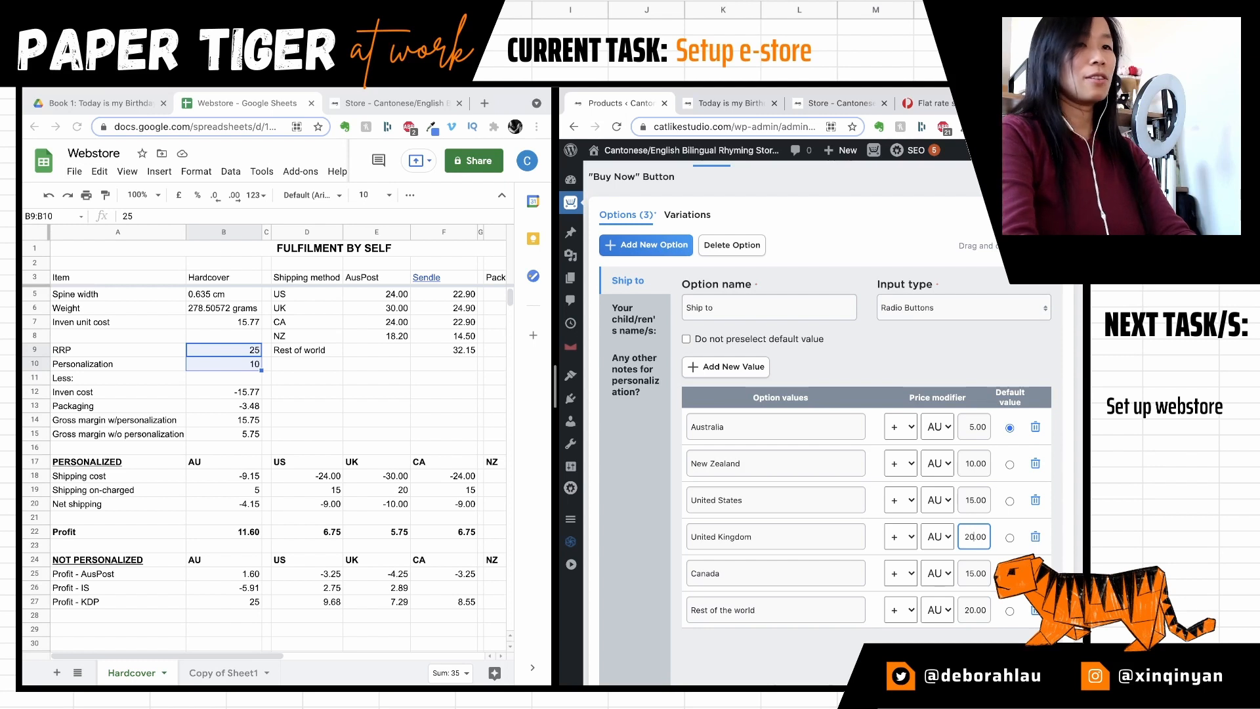
left_click(975, 573)
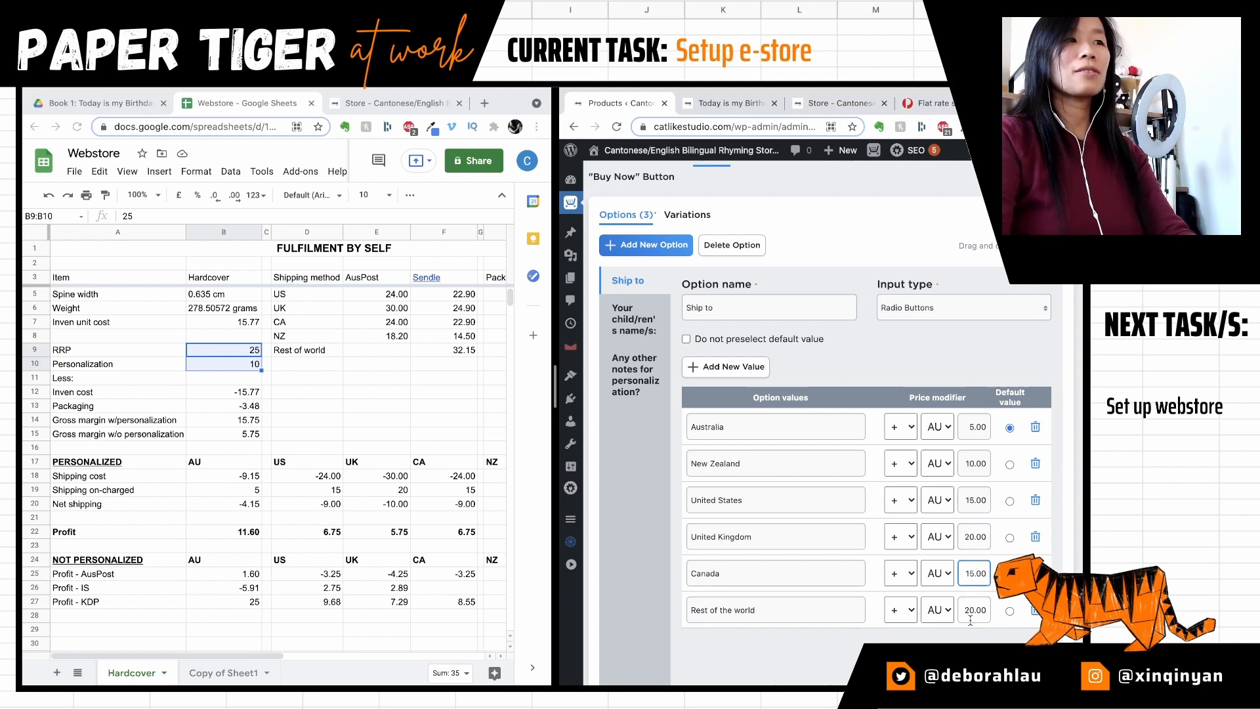
Set the Rest of the world surcharge to 25.00 and return to the Ship to option.
left_click(976, 610)
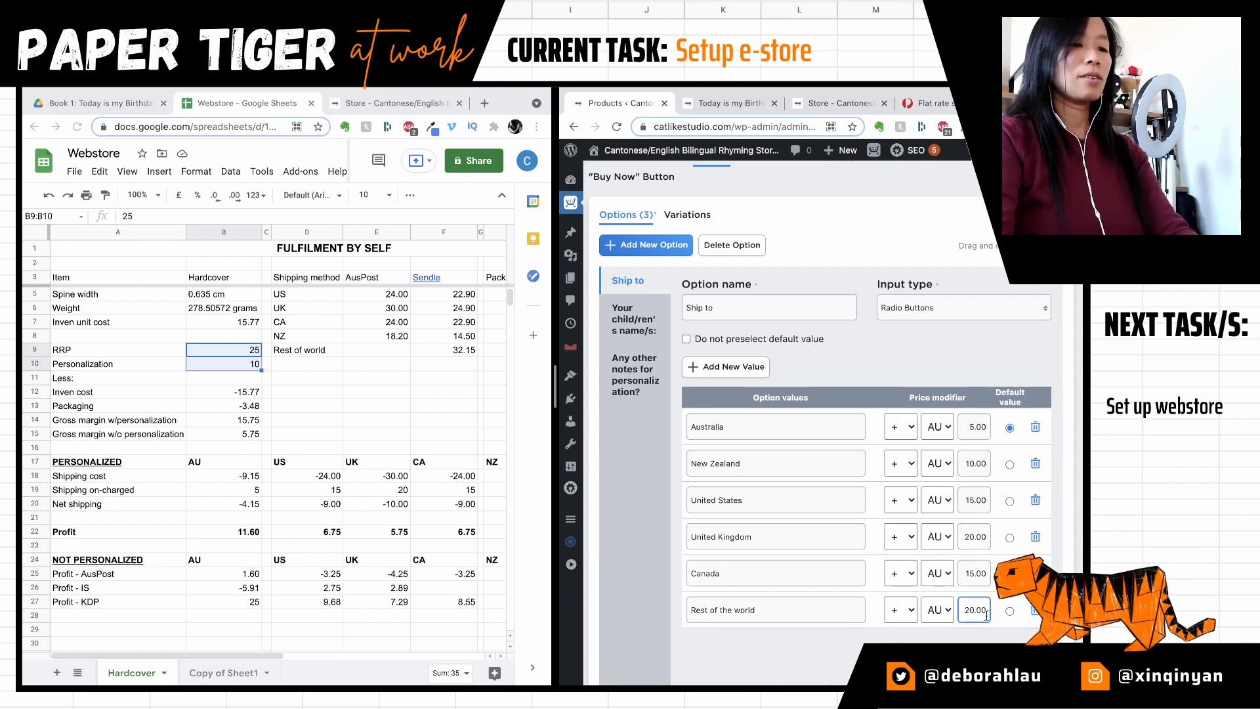
key("BackSpace")
type("5")
scroll(344, 466, "right", 3)
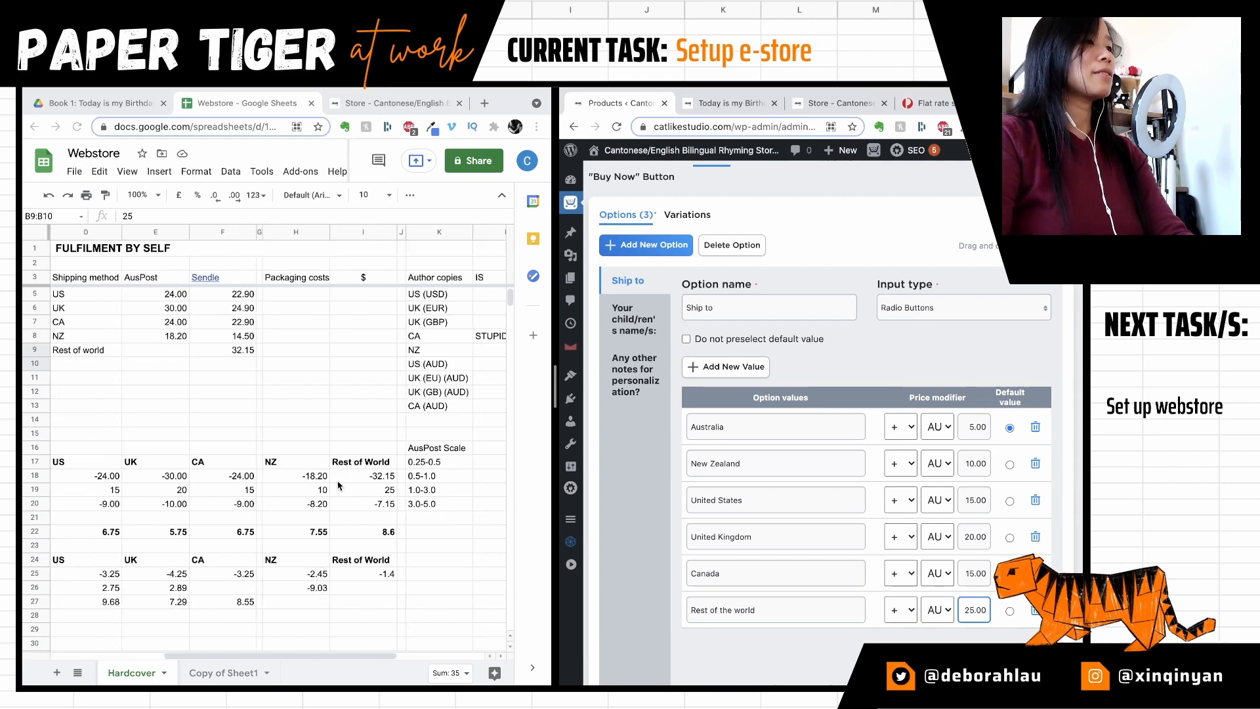
scroll(340, 486, "left", 3)
left_click(913, 371)
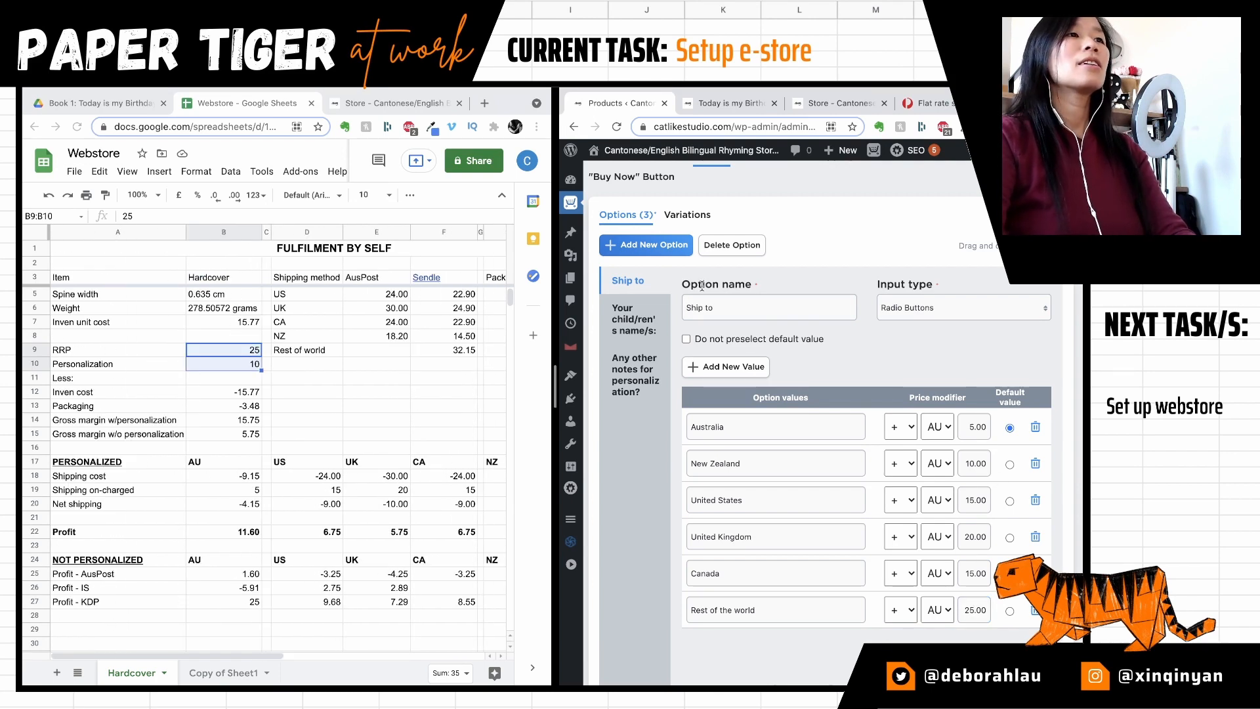
left_click(632, 319)
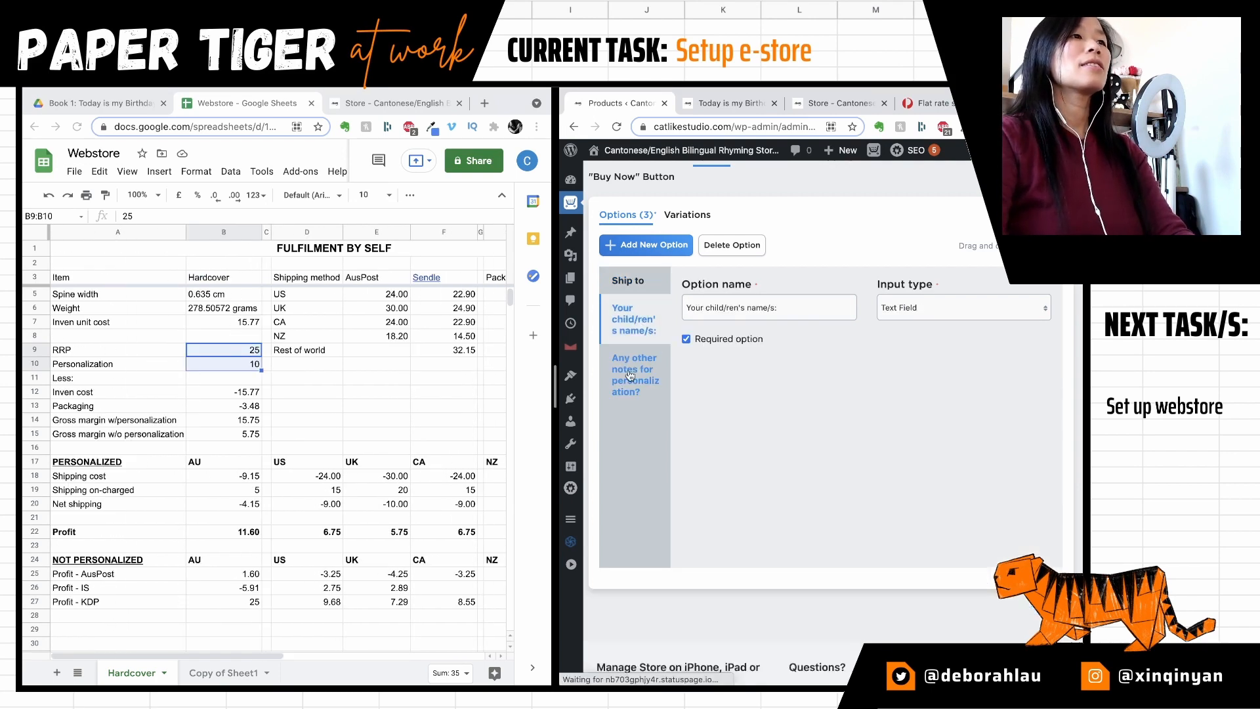
left_click(635, 289)
scroll(956, 350, "up", 3)
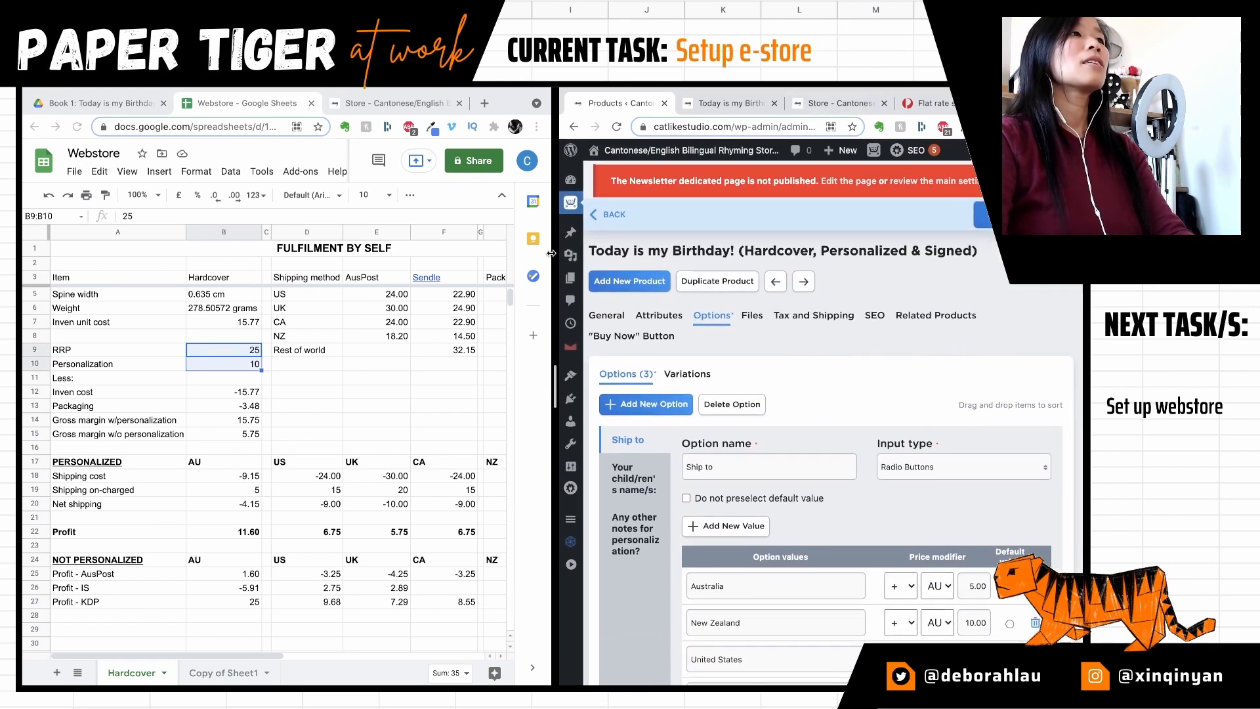
Widen the store editor and replace the 40.00 base price with 35 in Pricing.
left_click_drag(554, 254, 357, 253)
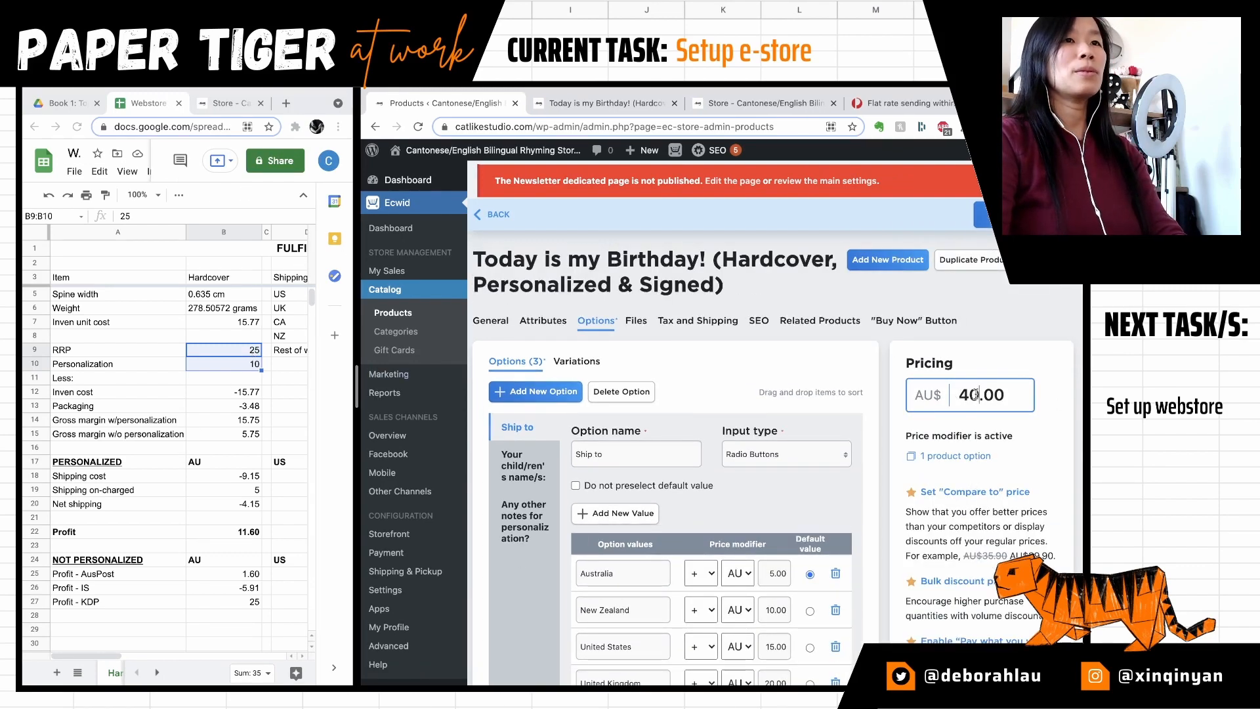
left_click_drag(978, 395, 959, 395)
type("35")
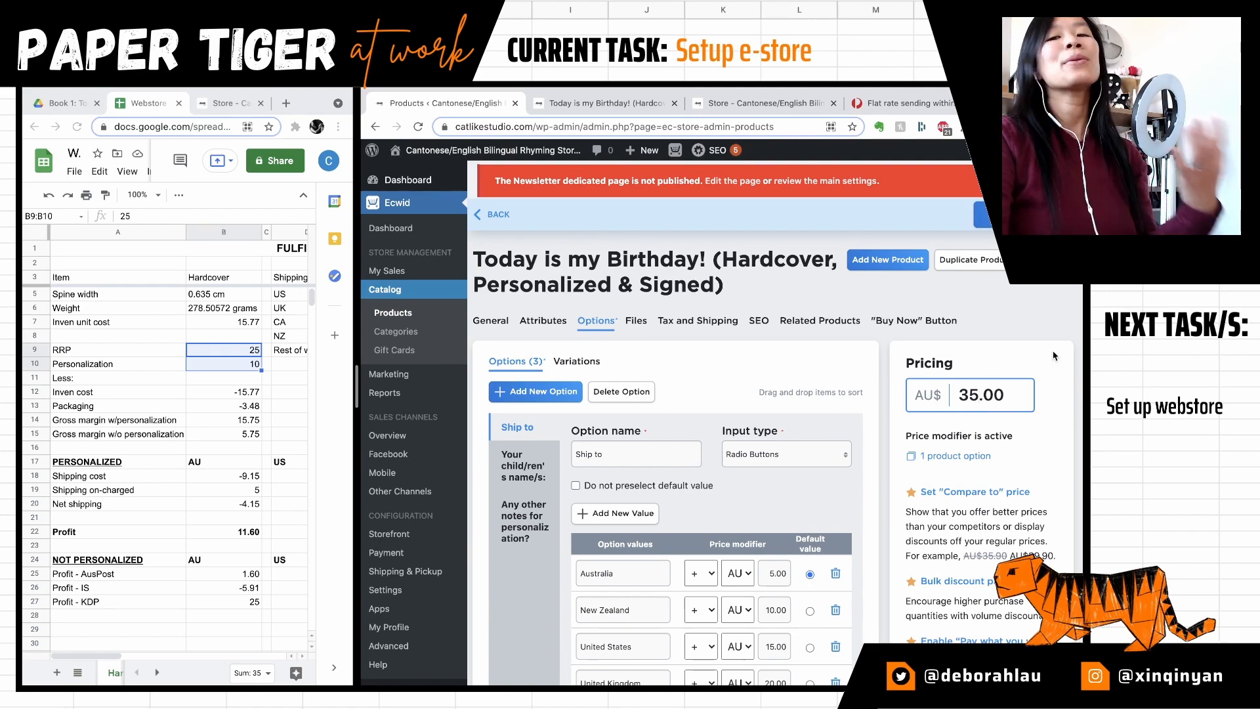
scroll(1042, 424, "down", 7)
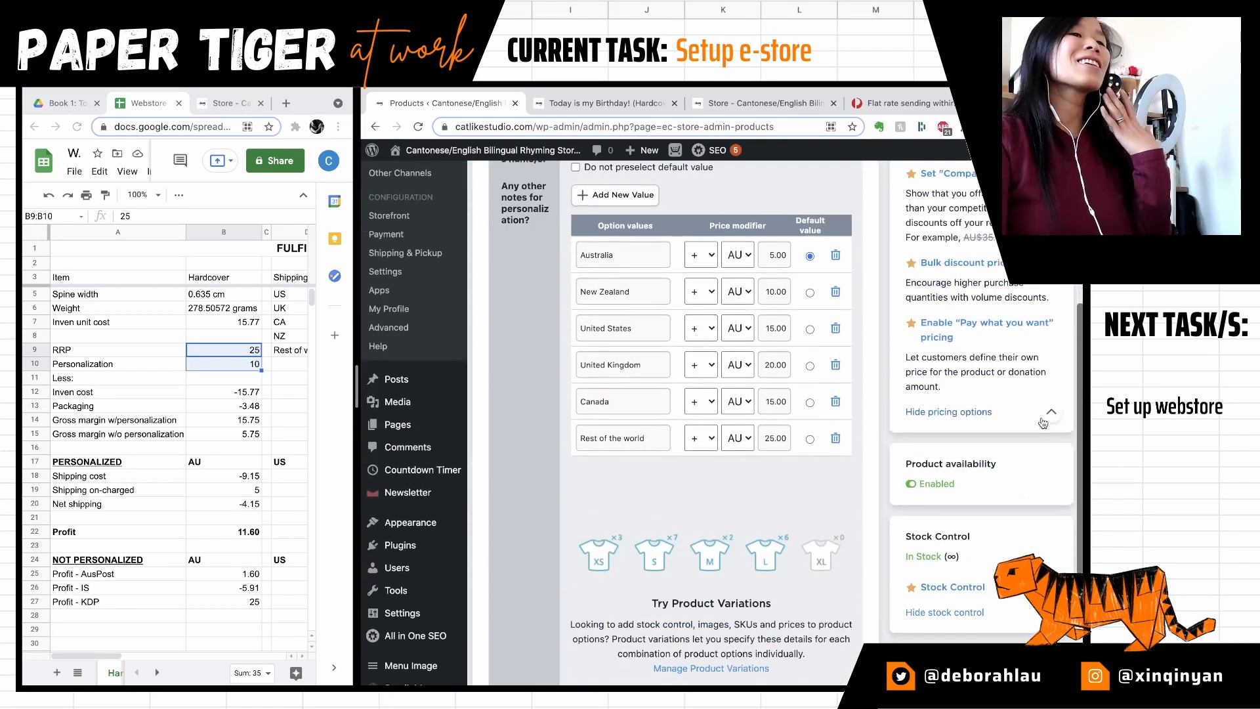
scroll(1042, 422, "up", 7)
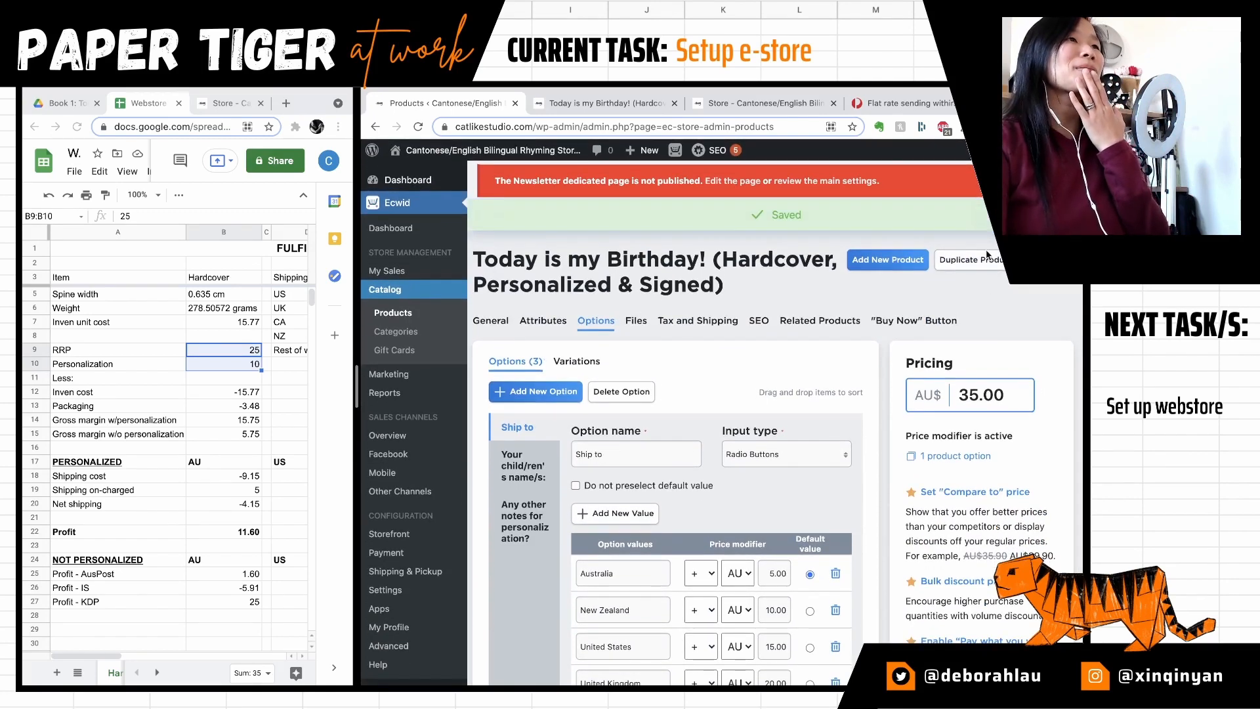
Reload the live store and open the hardcover book's product page.
left_click(744, 102)
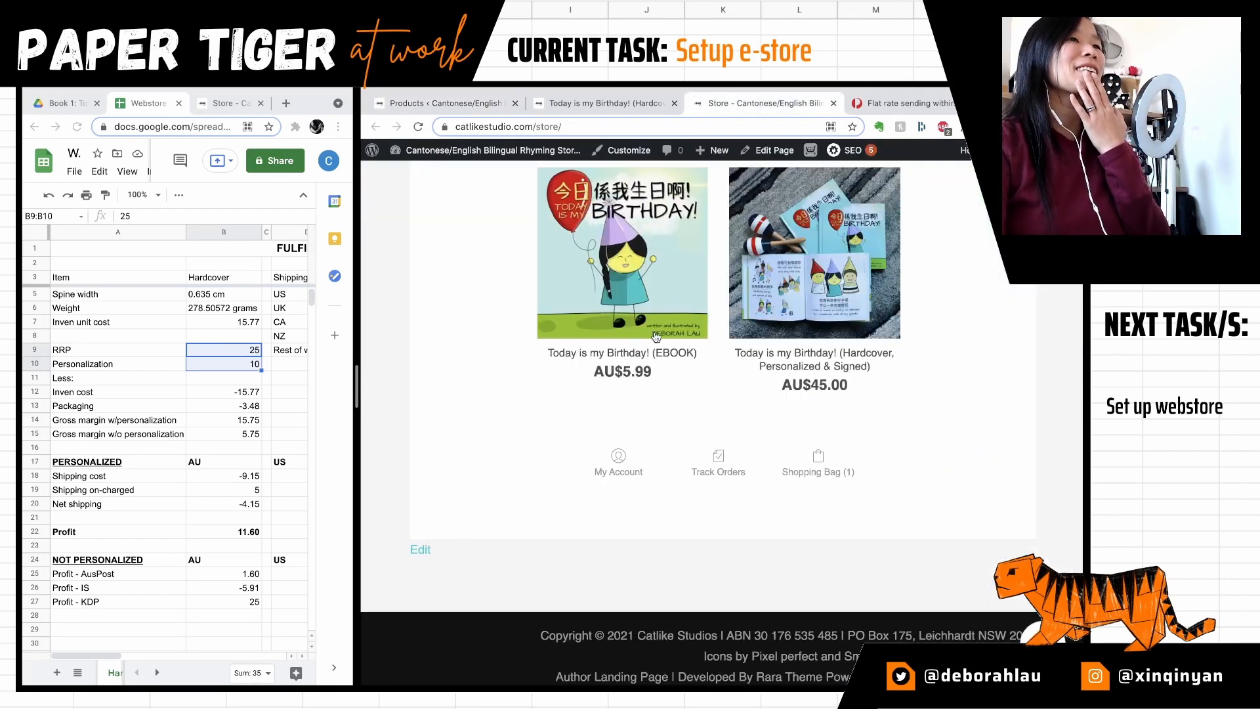
scroll(540, 321, "up", 4)
left_click(550, 240)
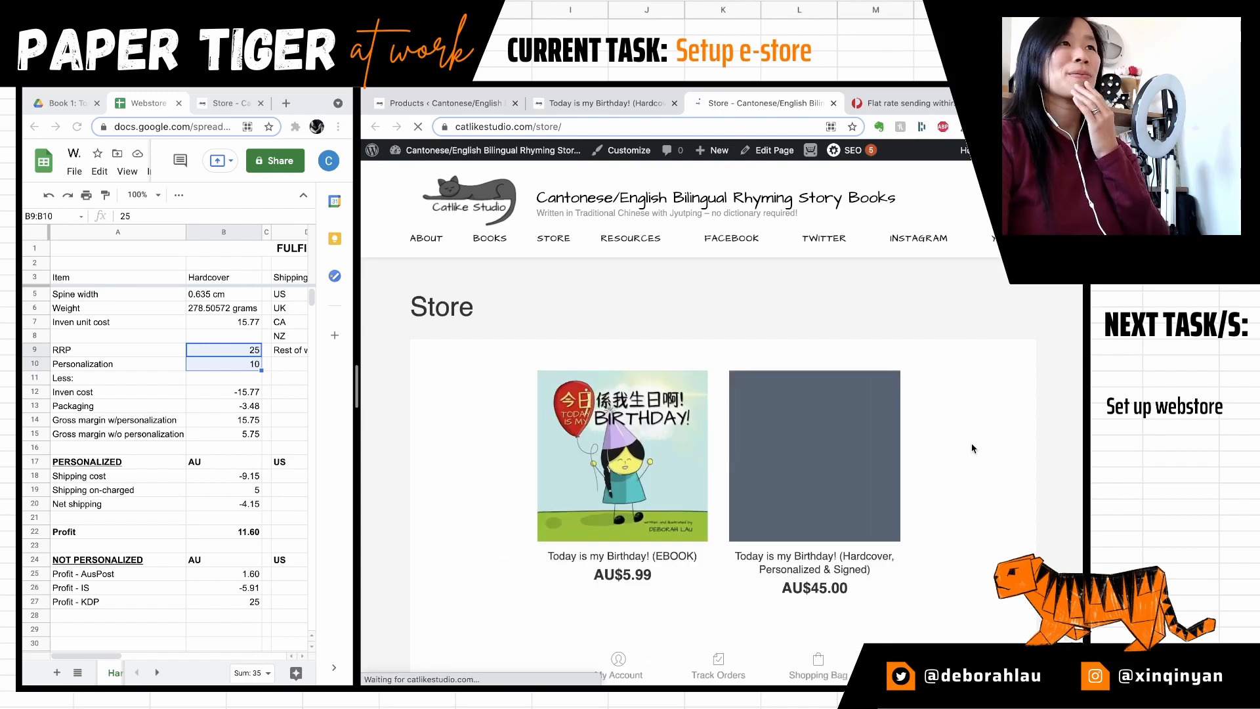
scroll(925, 444, "down", 2)
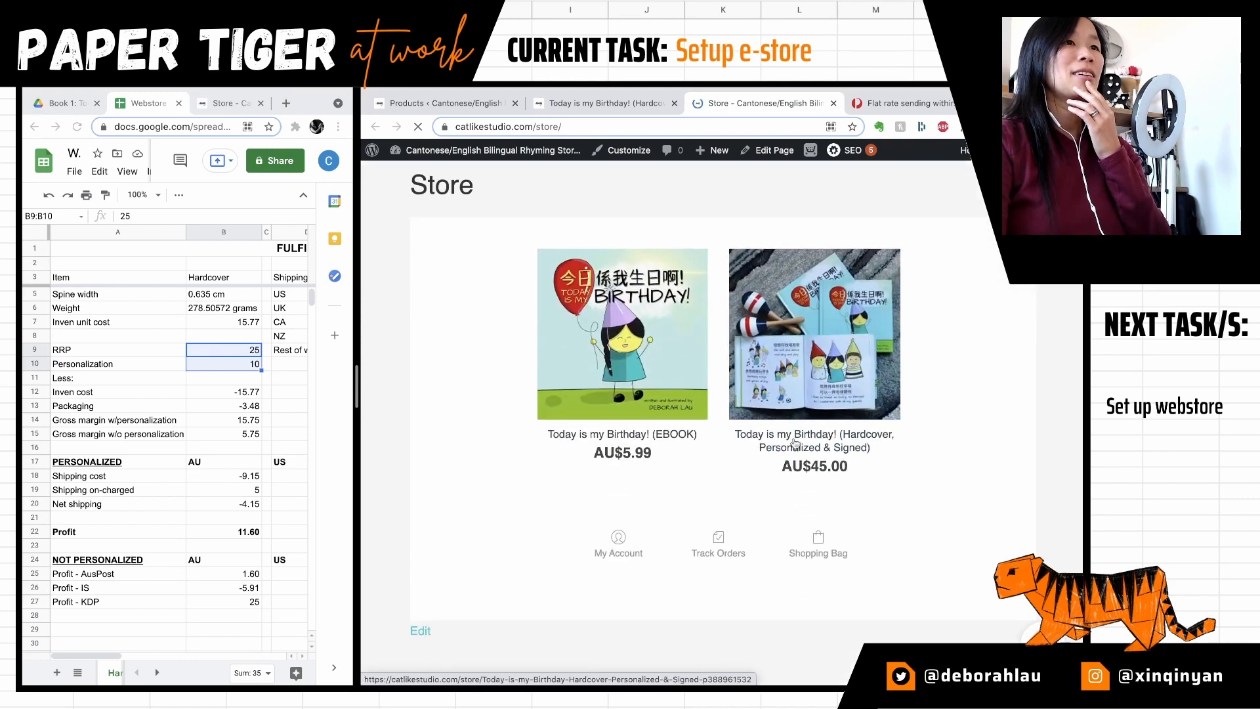
left_click(824, 444)
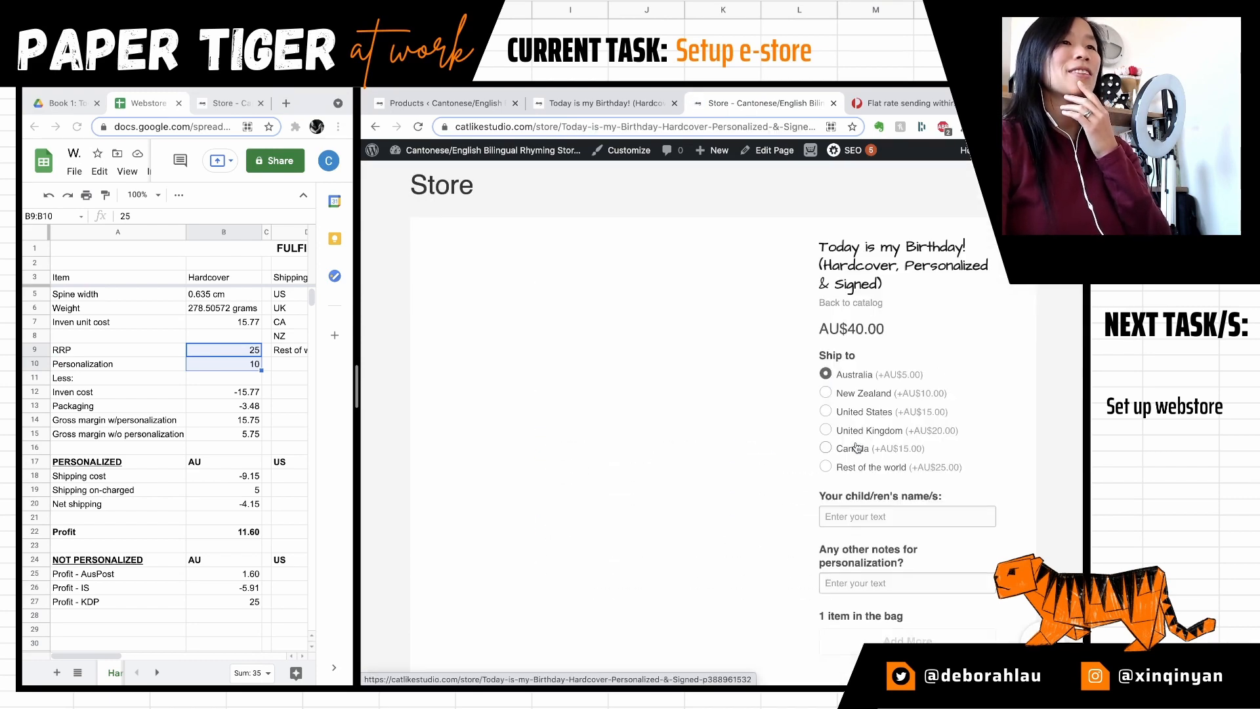
Check each Ship to destination's price, ending with Rest of the world at AU$60.00.
left_click(918, 428)
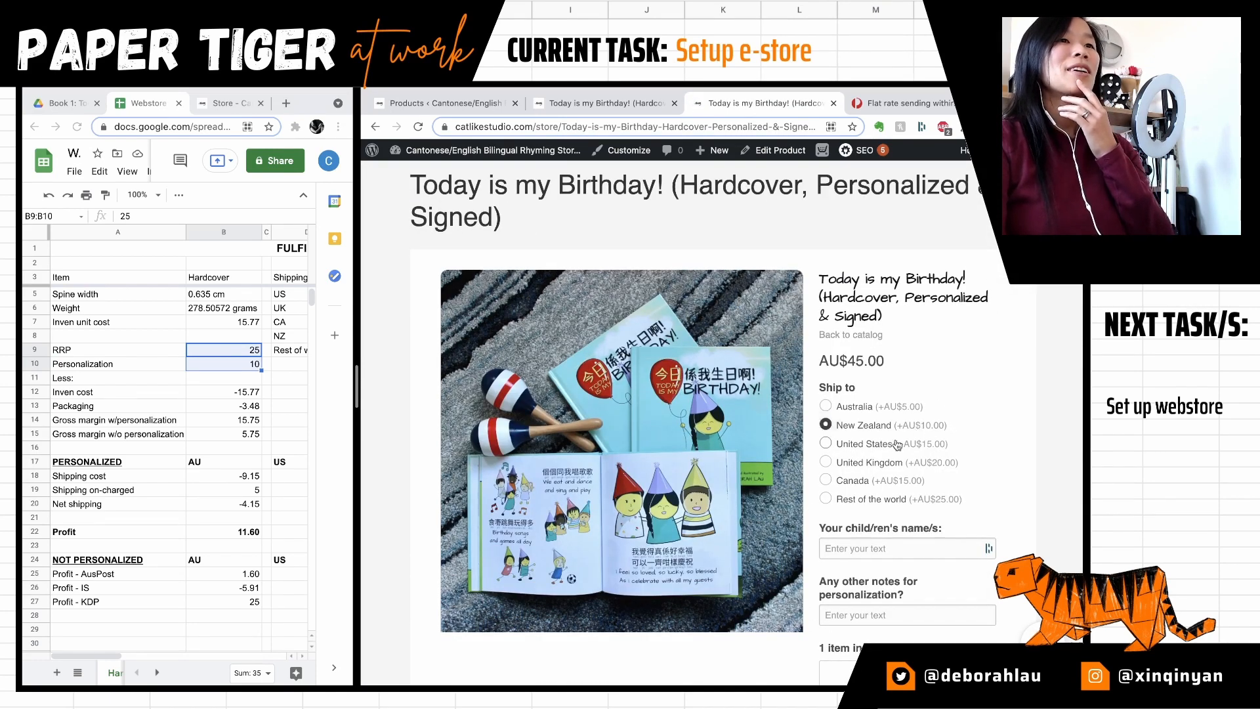
left_click(893, 445)
left_click(901, 463)
left_click(904, 480)
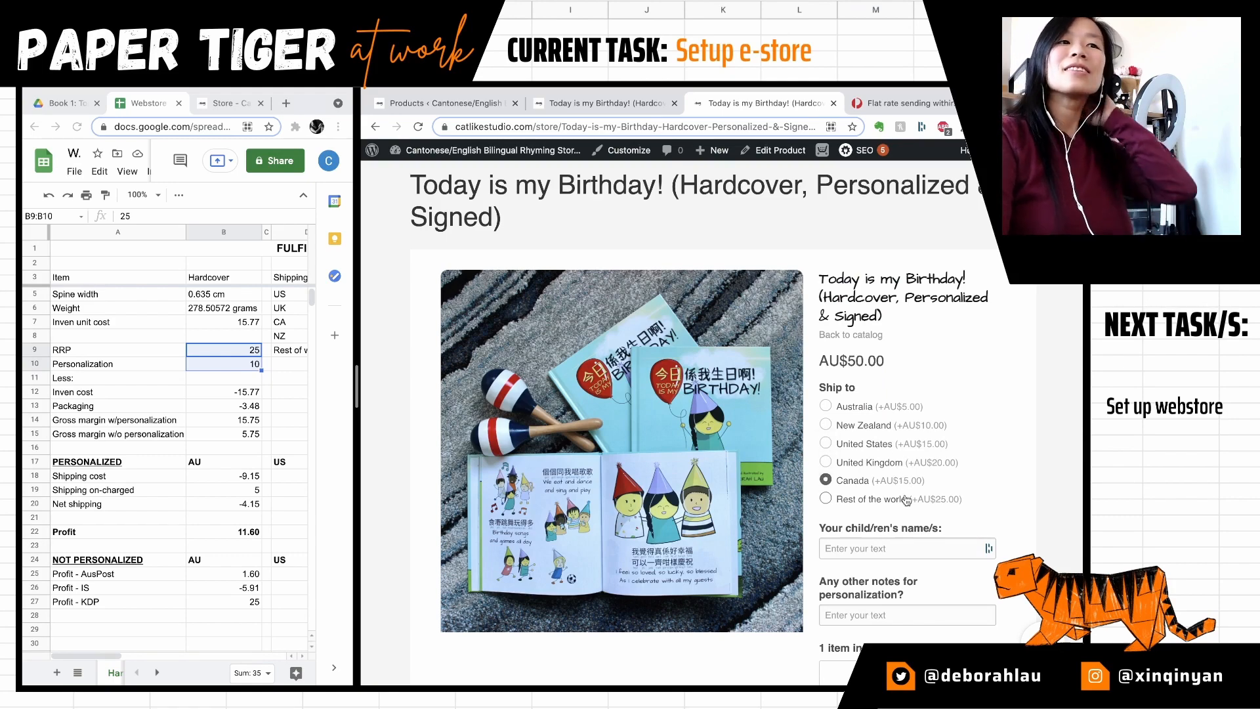
left_click(906, 501)
scroll(930, 482, "down", 6)
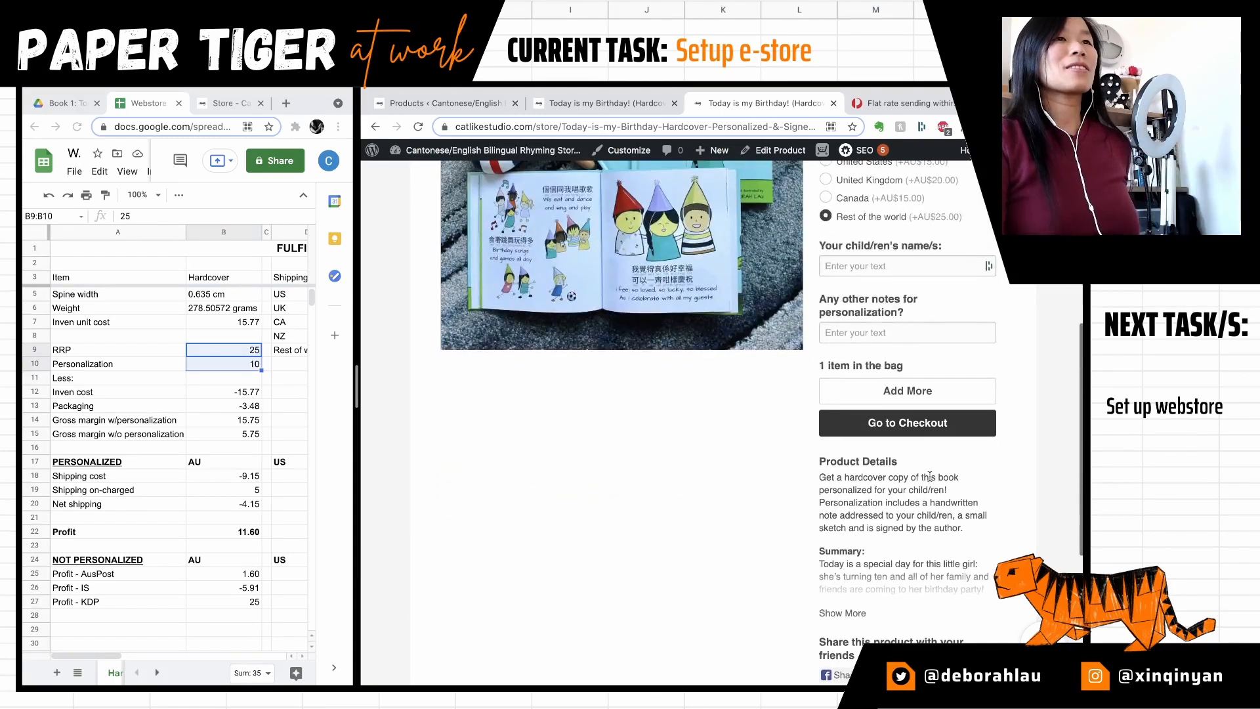
scroll(930, 474, "up", 4)
scroll(929, 474, "up", 2)
scroll(930, 476, "down", 5)
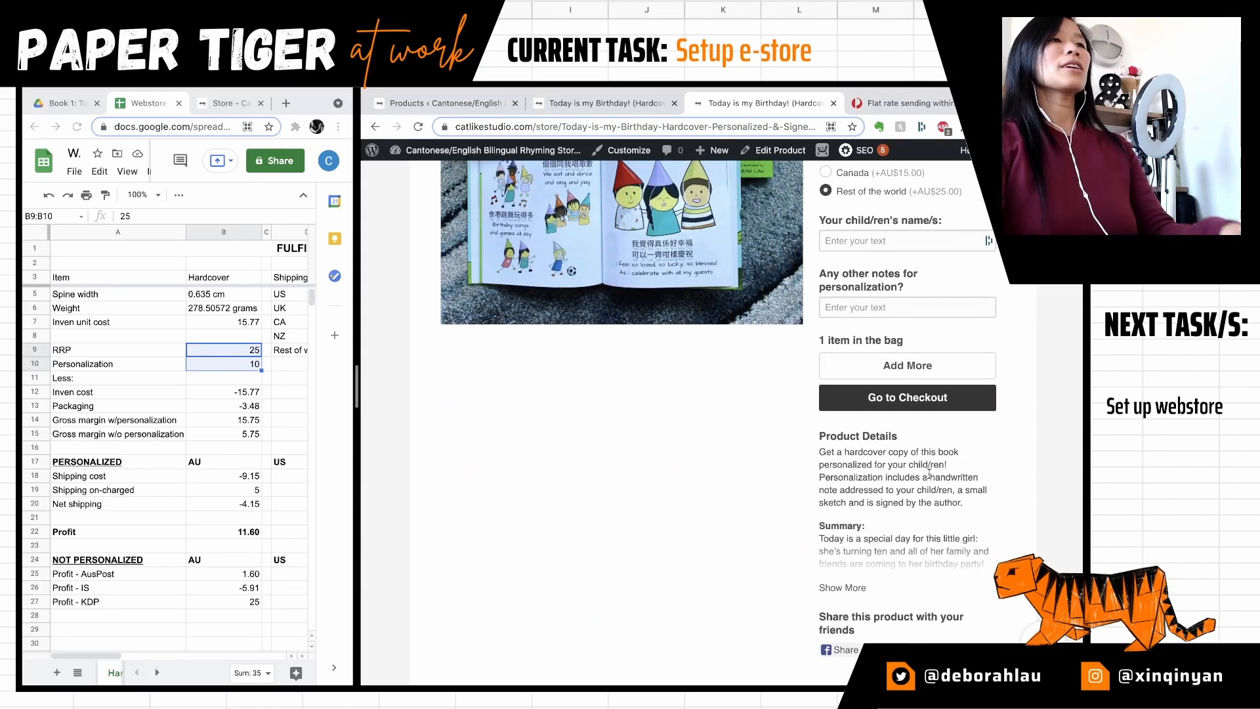
scroll(929, 474, "up", 6)
scroll(542, 483, "down", 2)
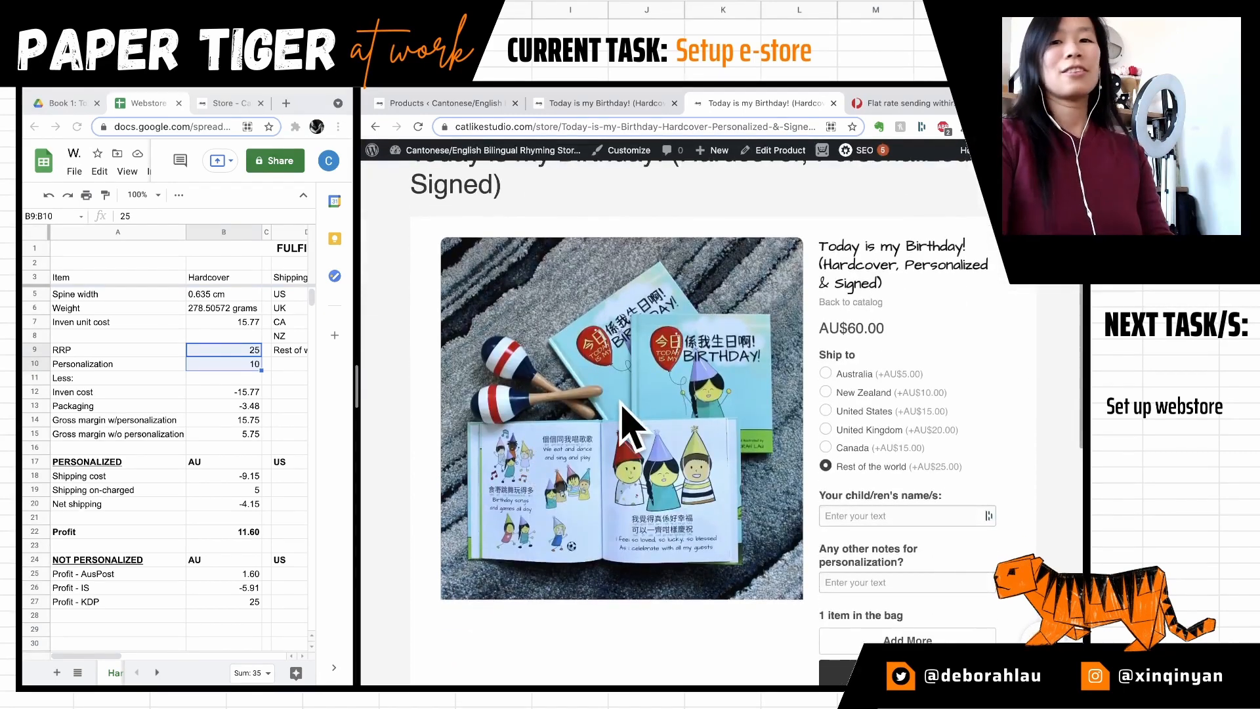